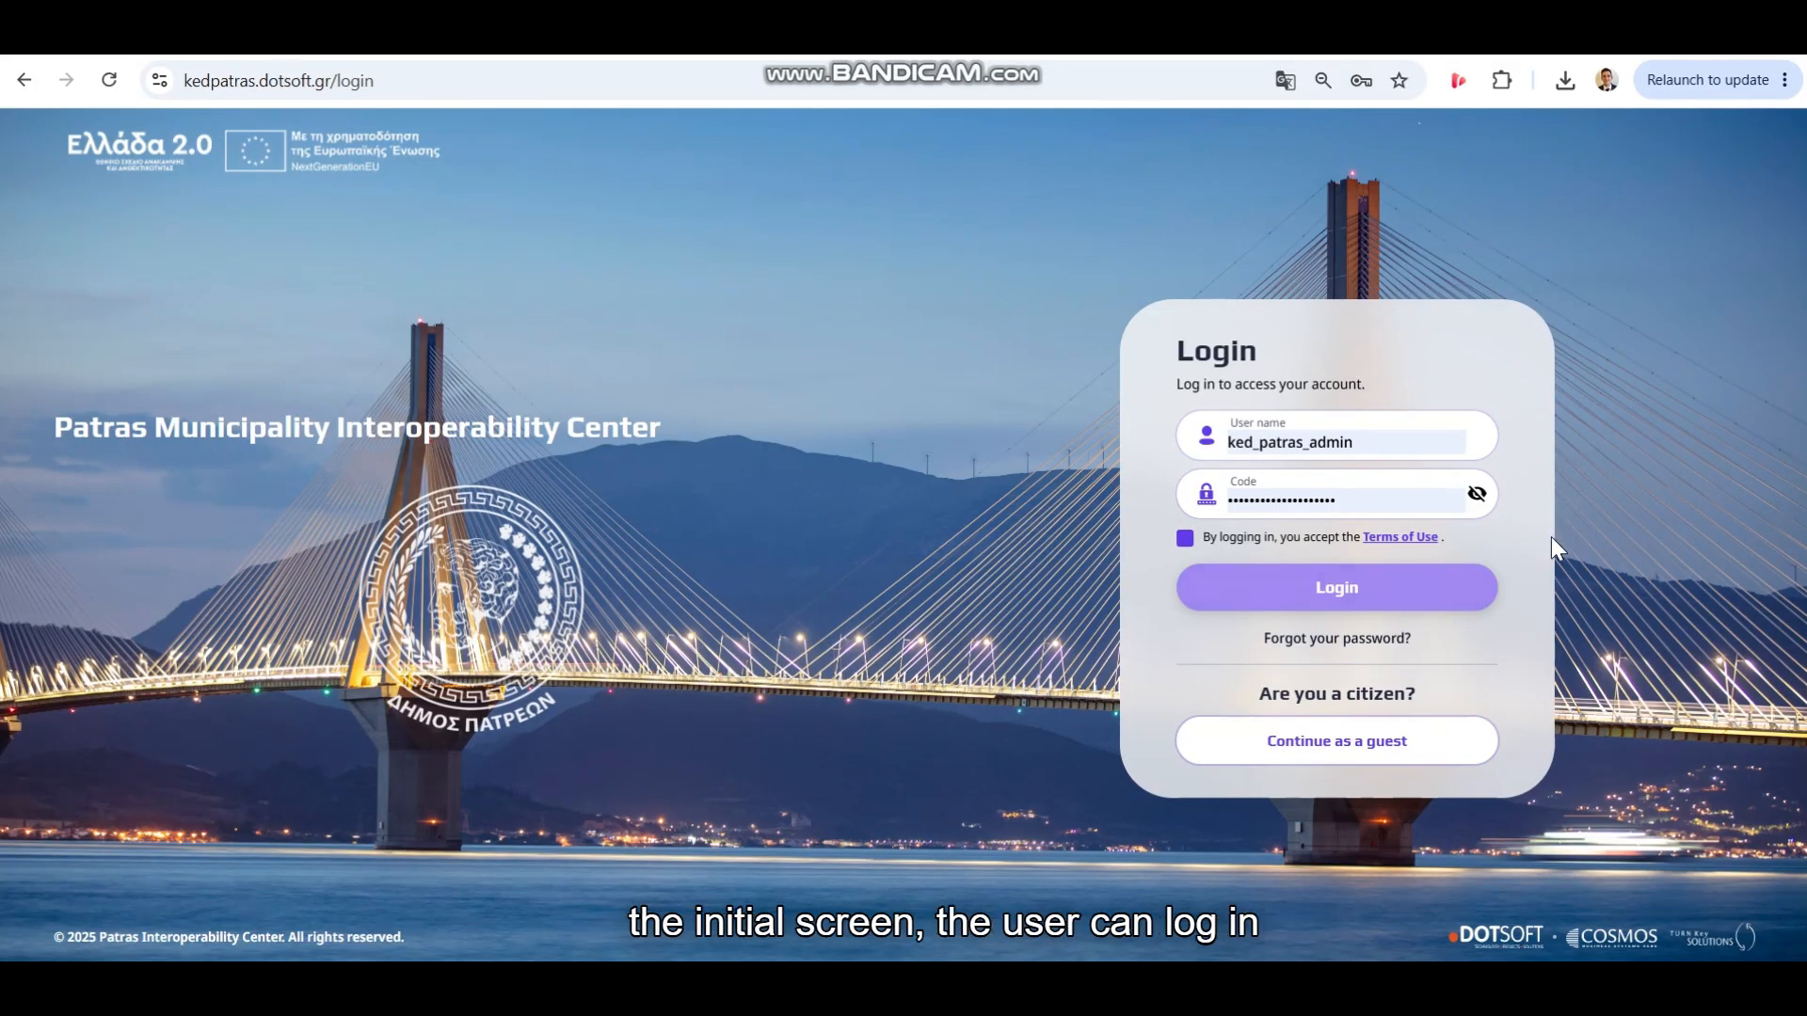
Log in with the saved municipal user account from the browser's password list
left_click(1402, 444)
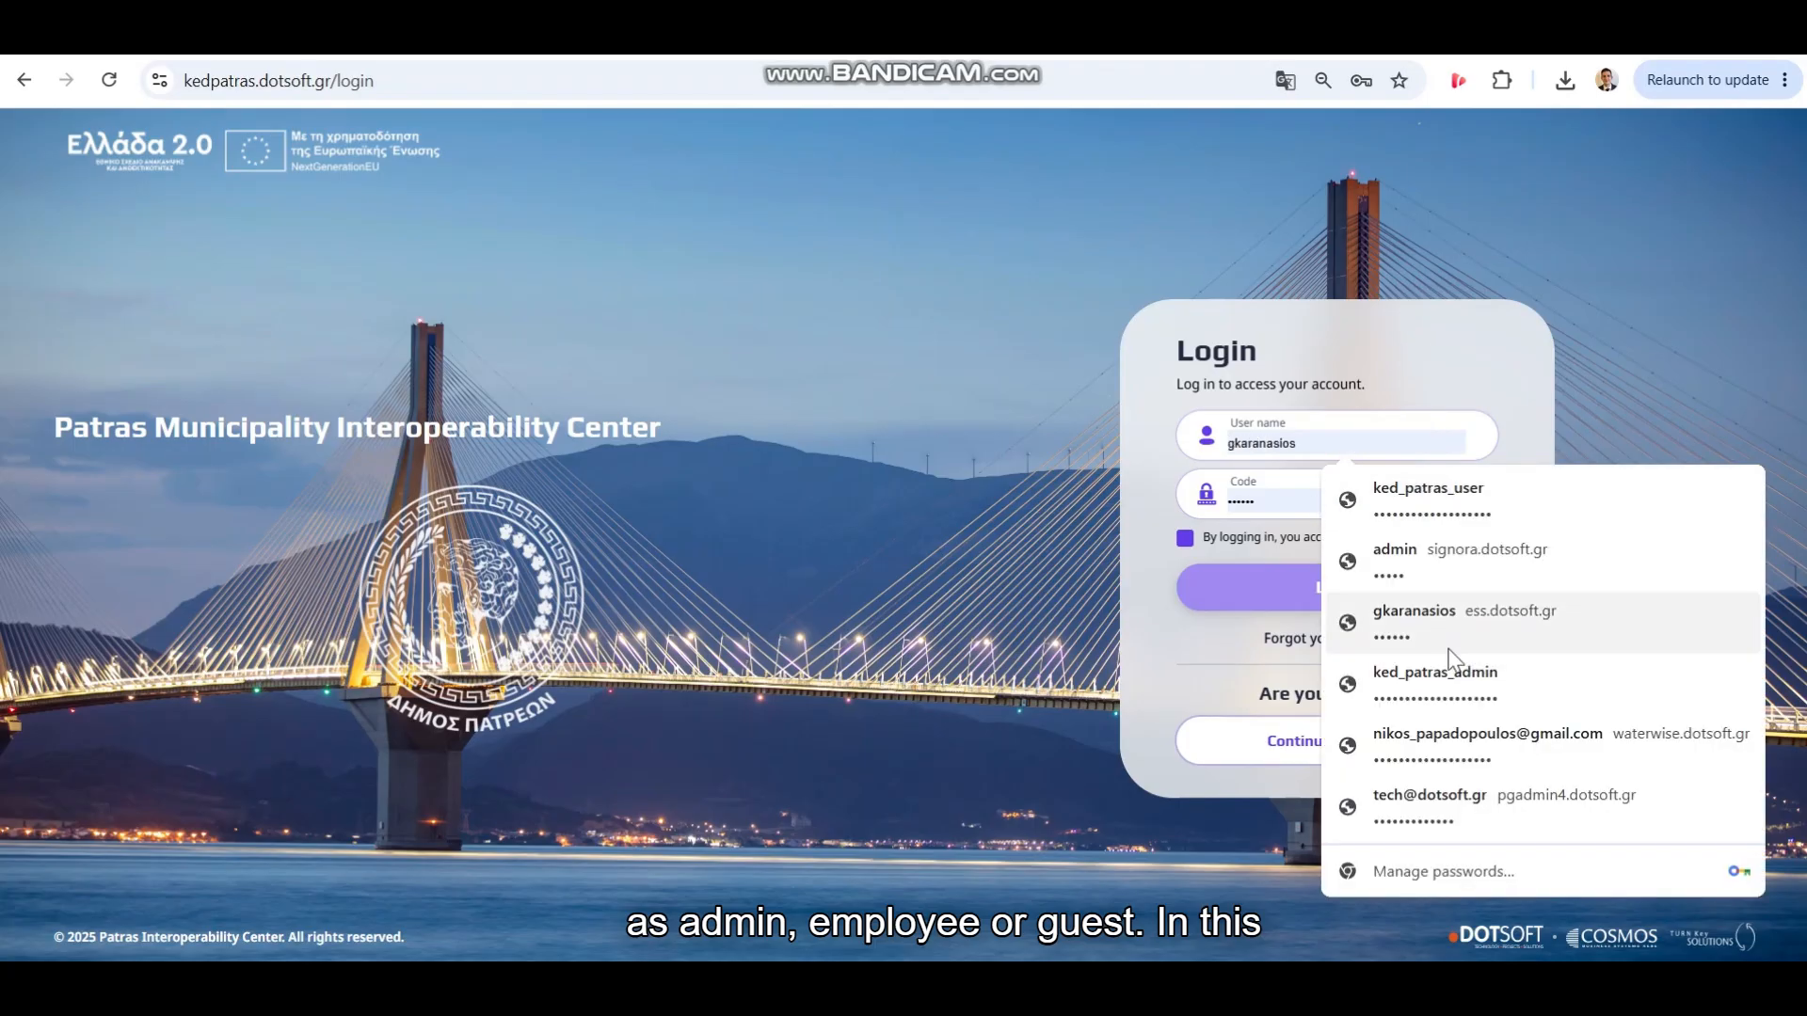
left_click(1450, 504)
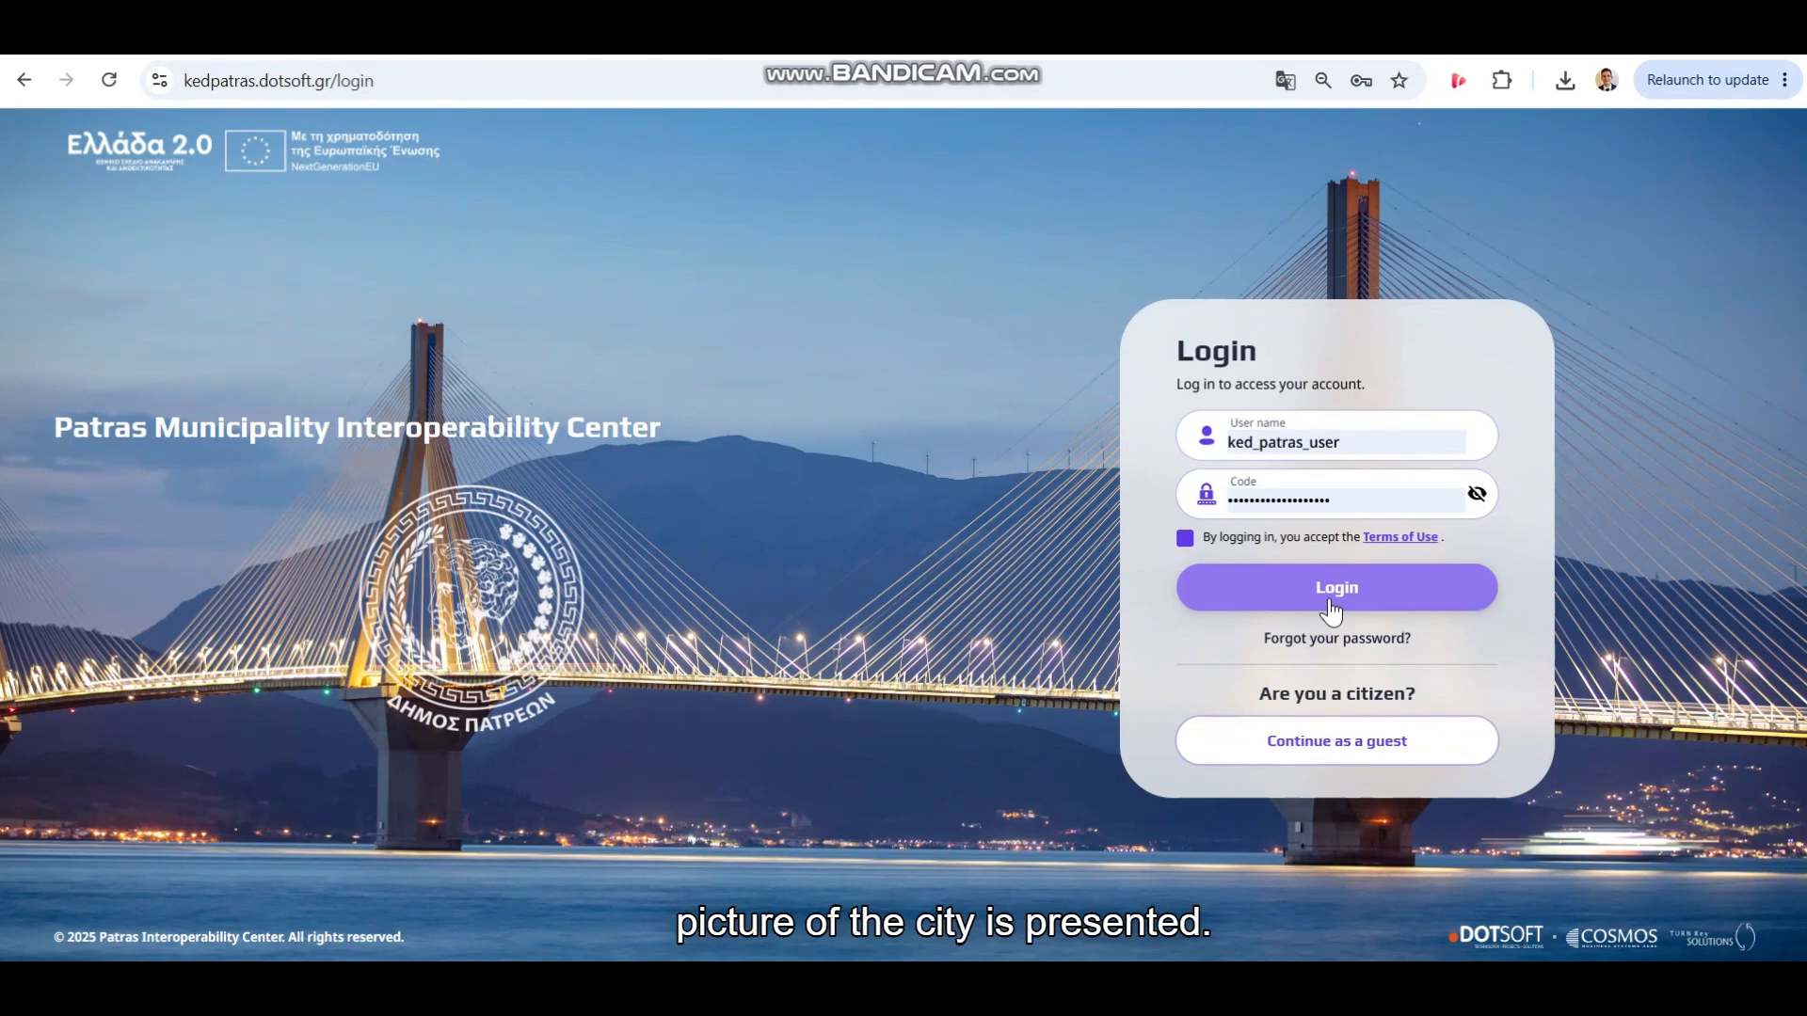
left_click(1332, 609)
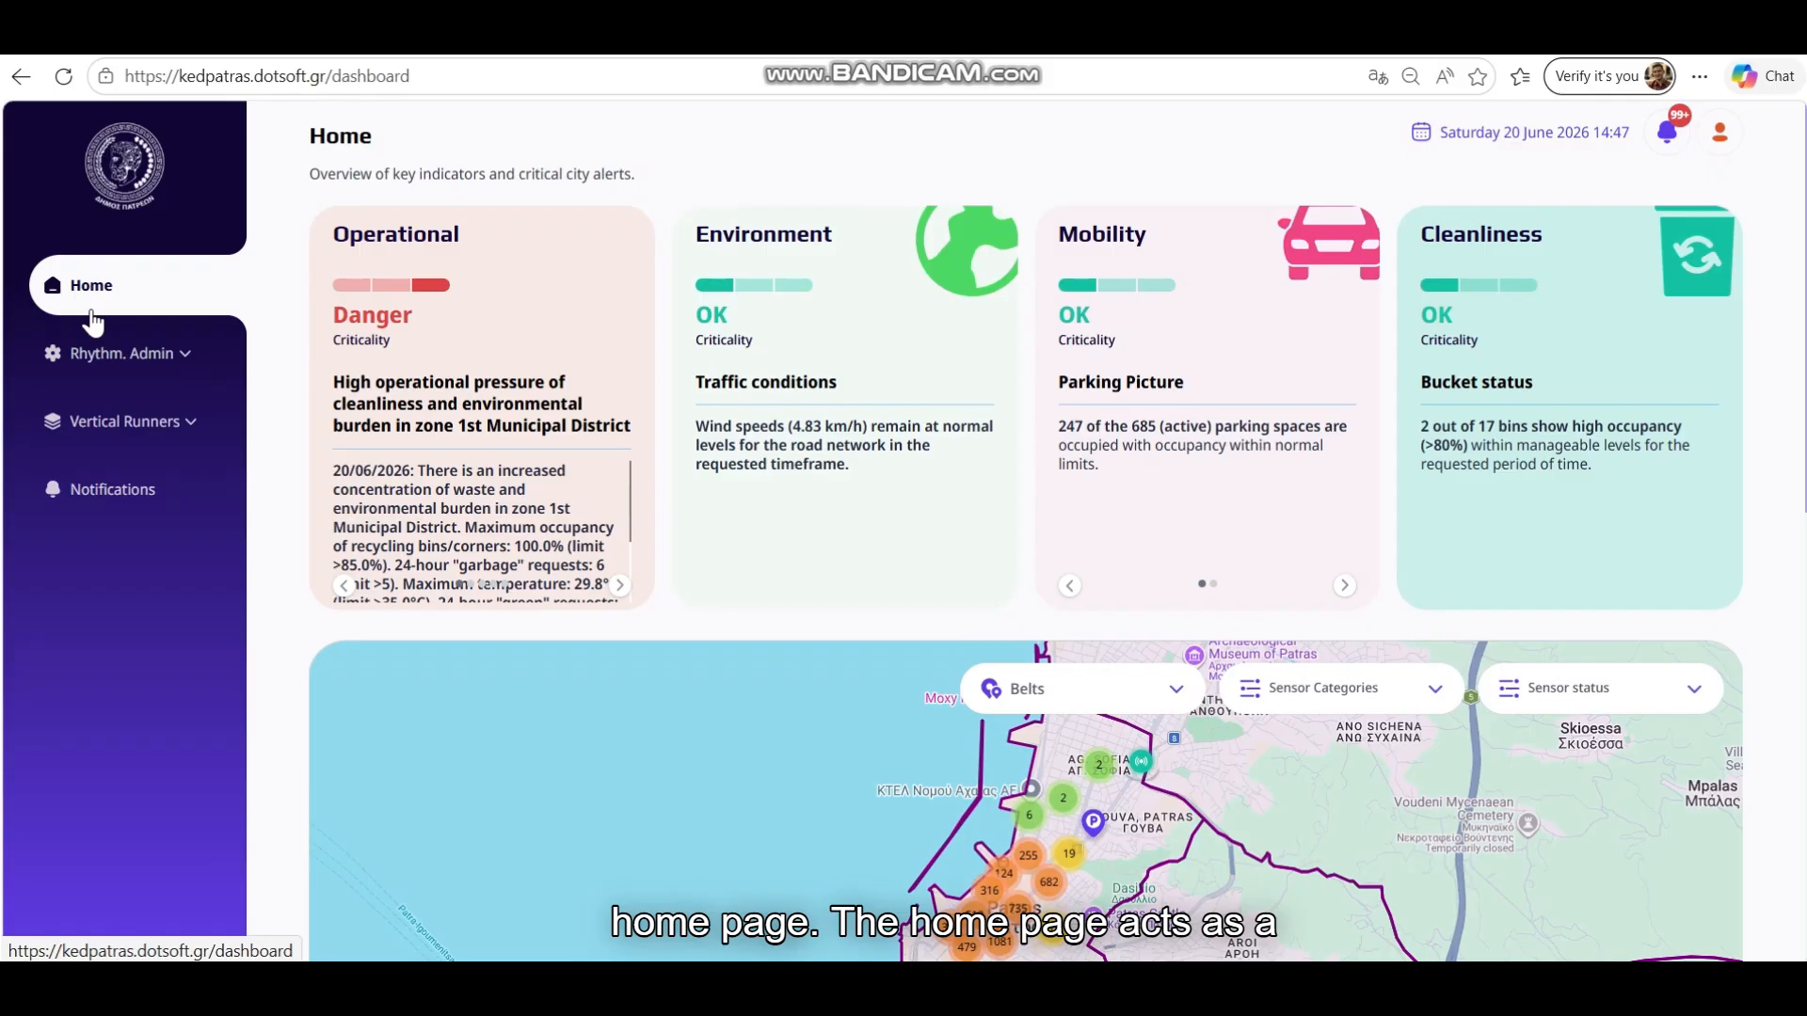
left_click(286, 328)
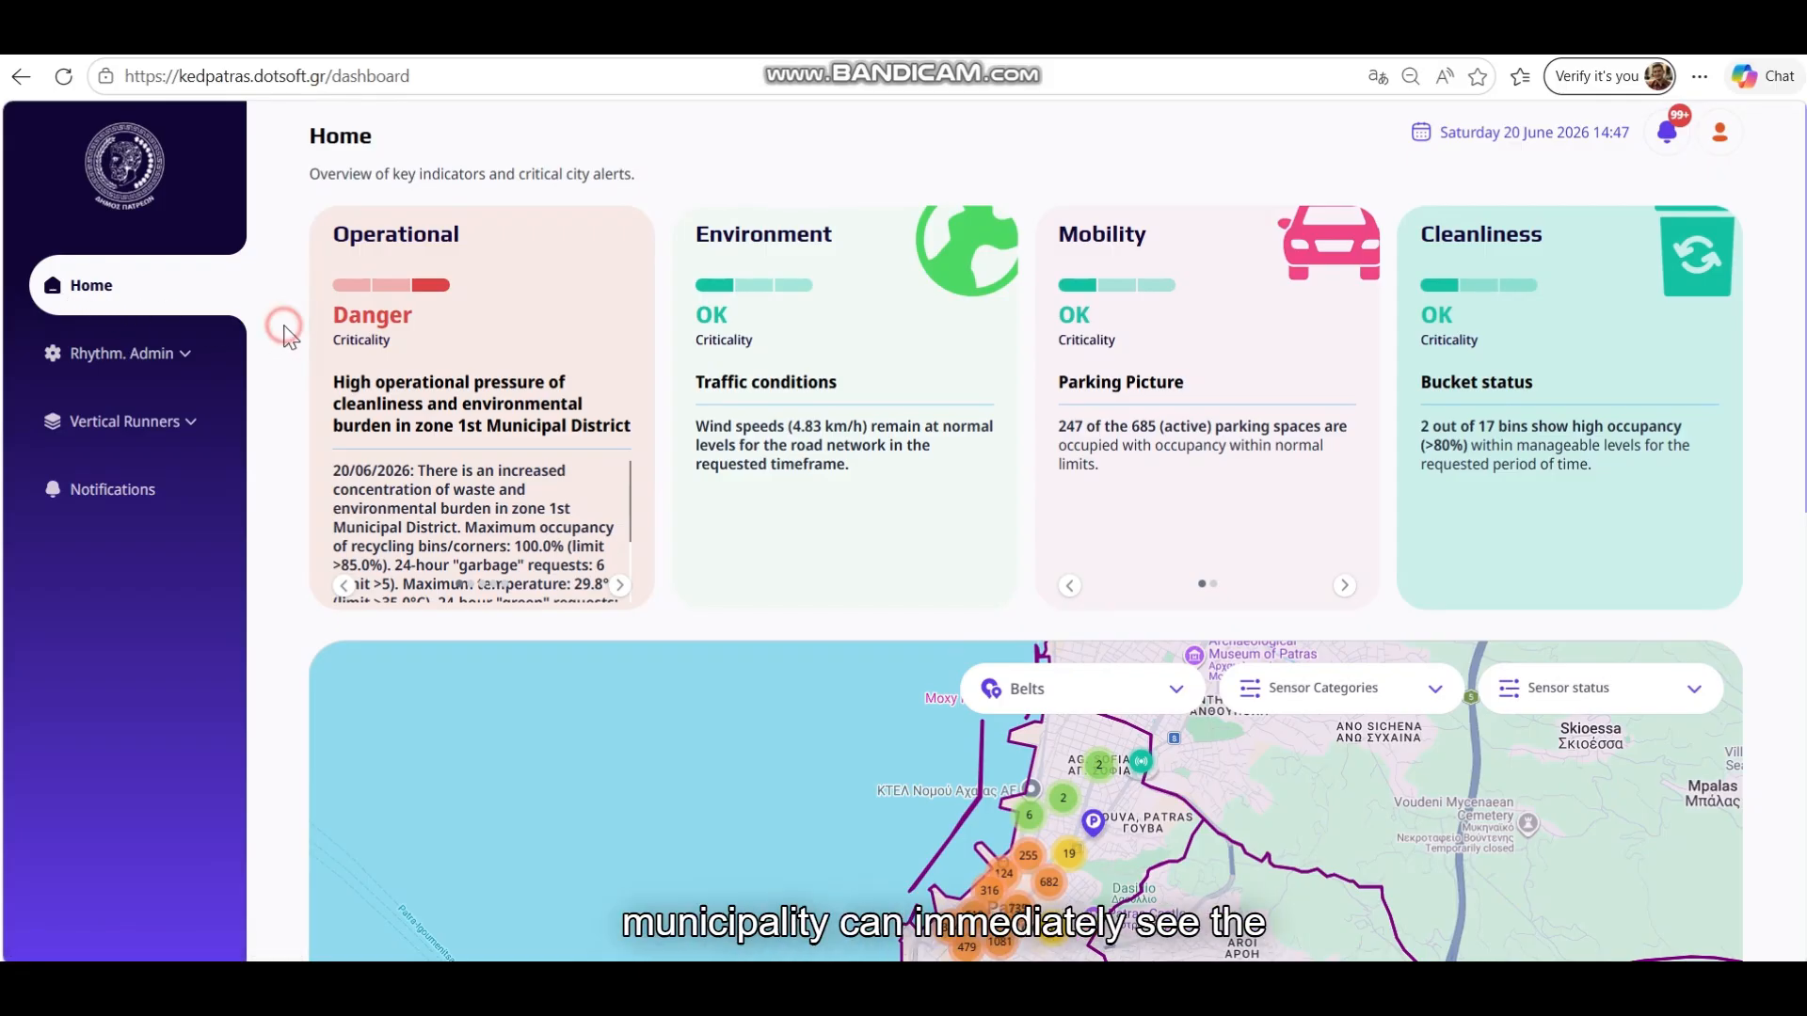
scroll(290, 341, "down", 5)
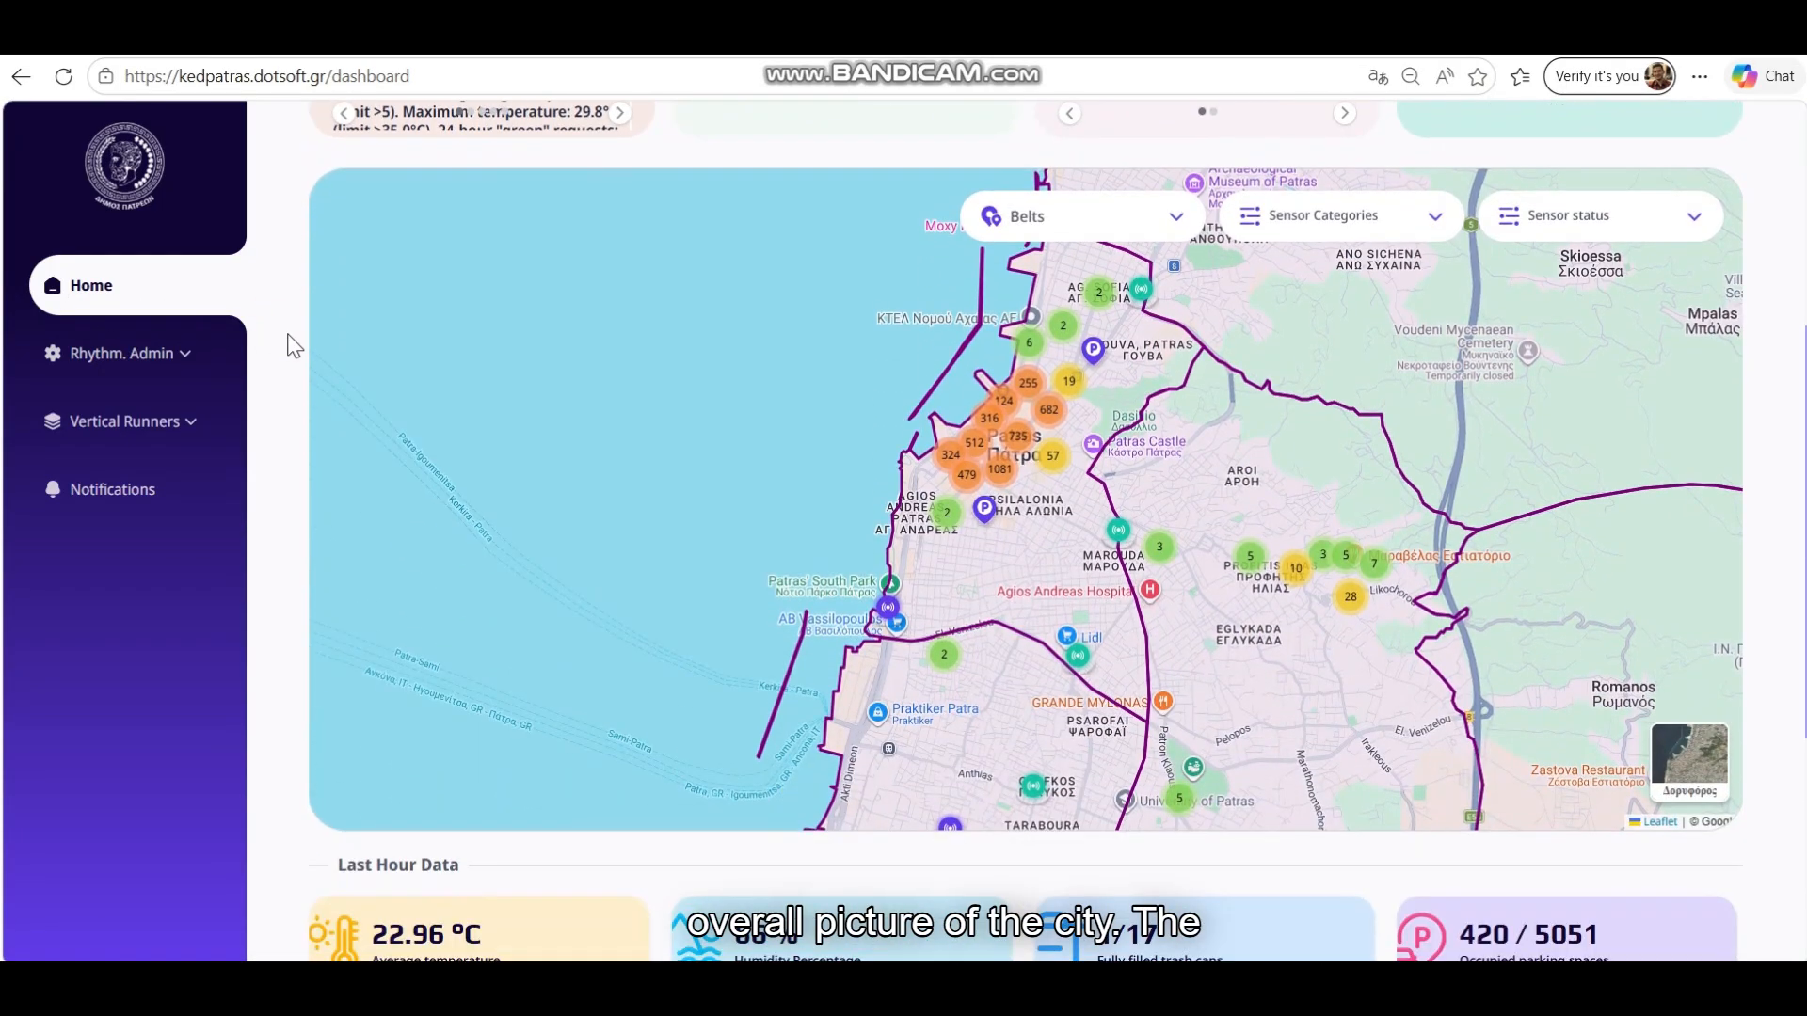
scroll(290, 341, "down", 5)
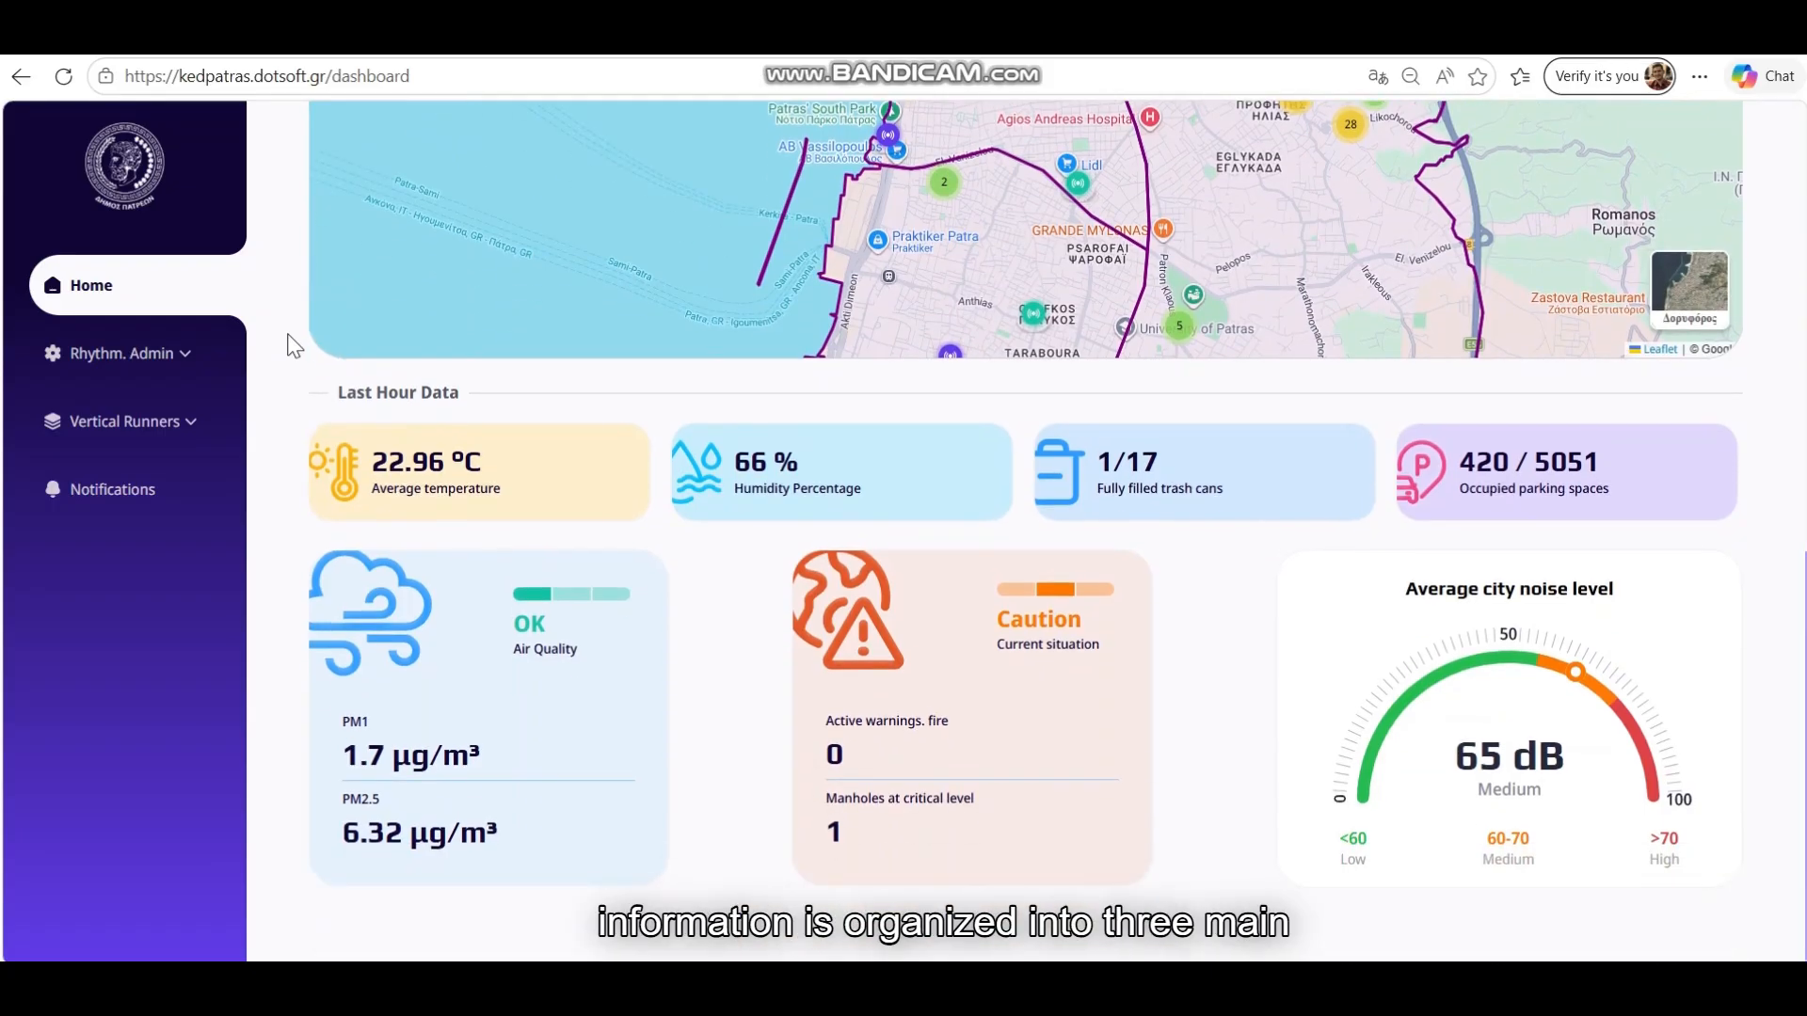
scroll(294, 398, "up", 10)
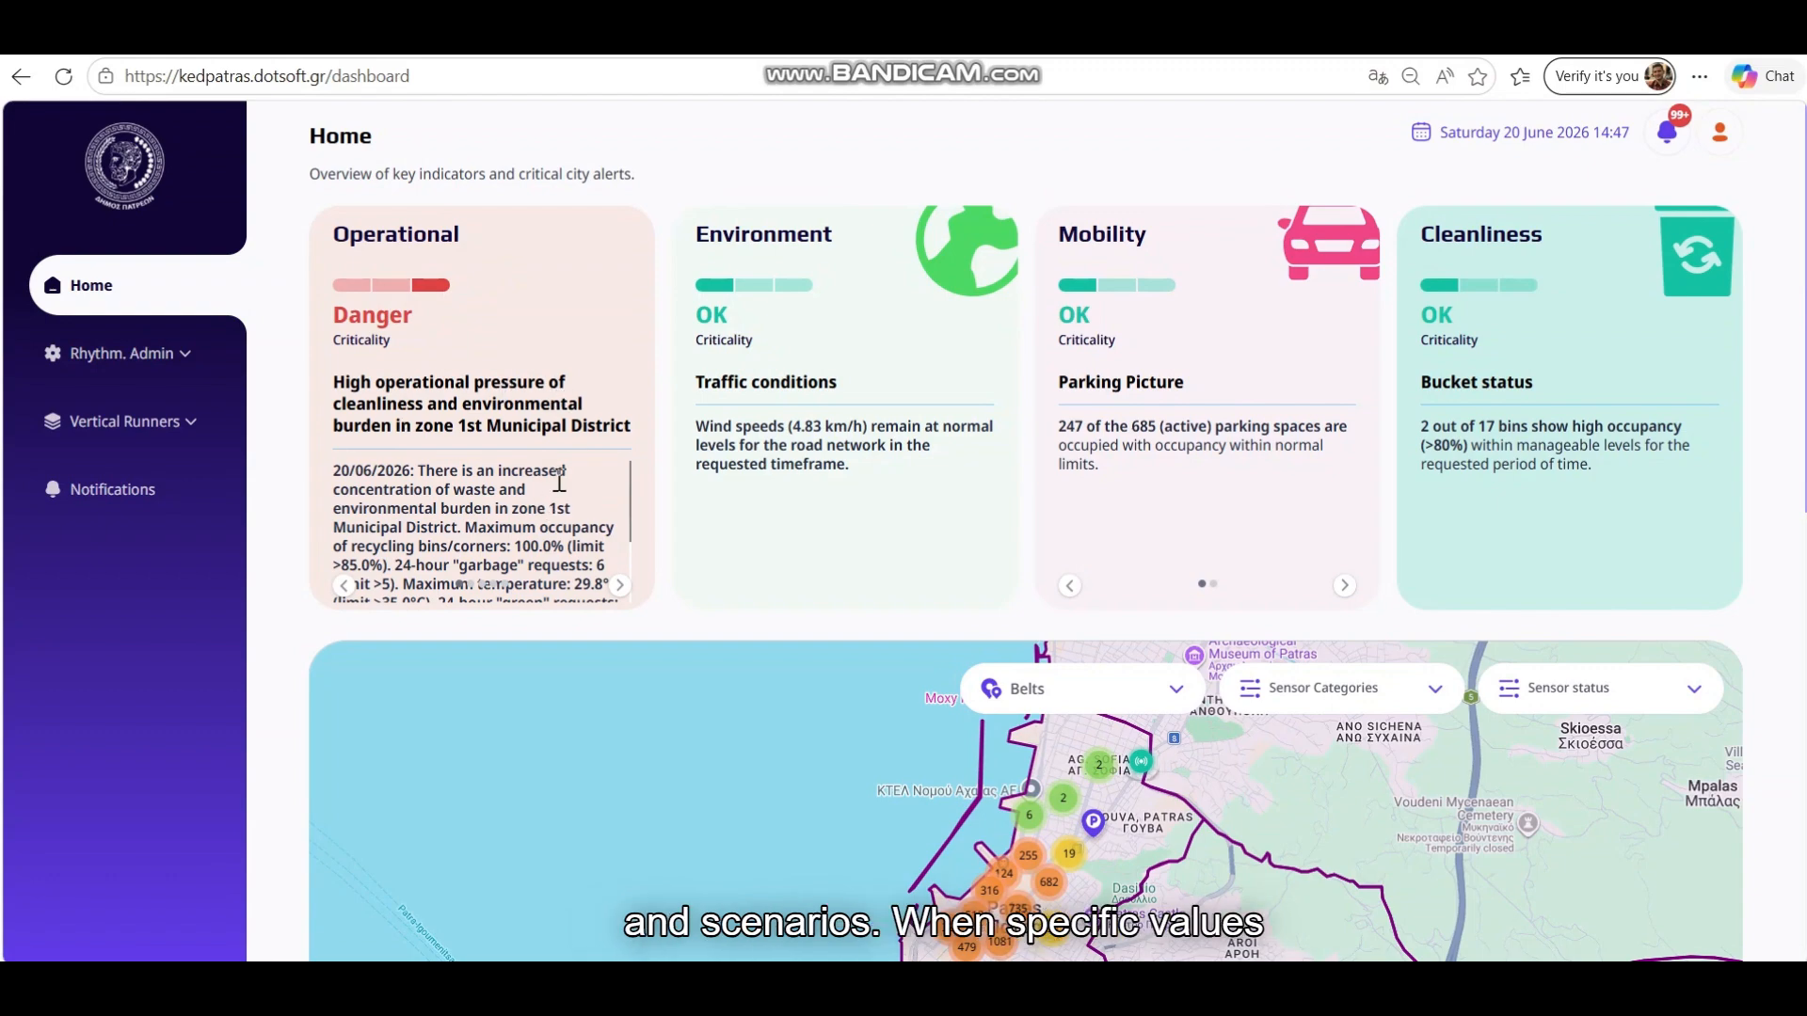
Step through the Operational card's alerts to the last one
scroll(555, 475, "down", 3)
scroll(559, 479, "up", 3)
scroll(666, 513, "up", 2)
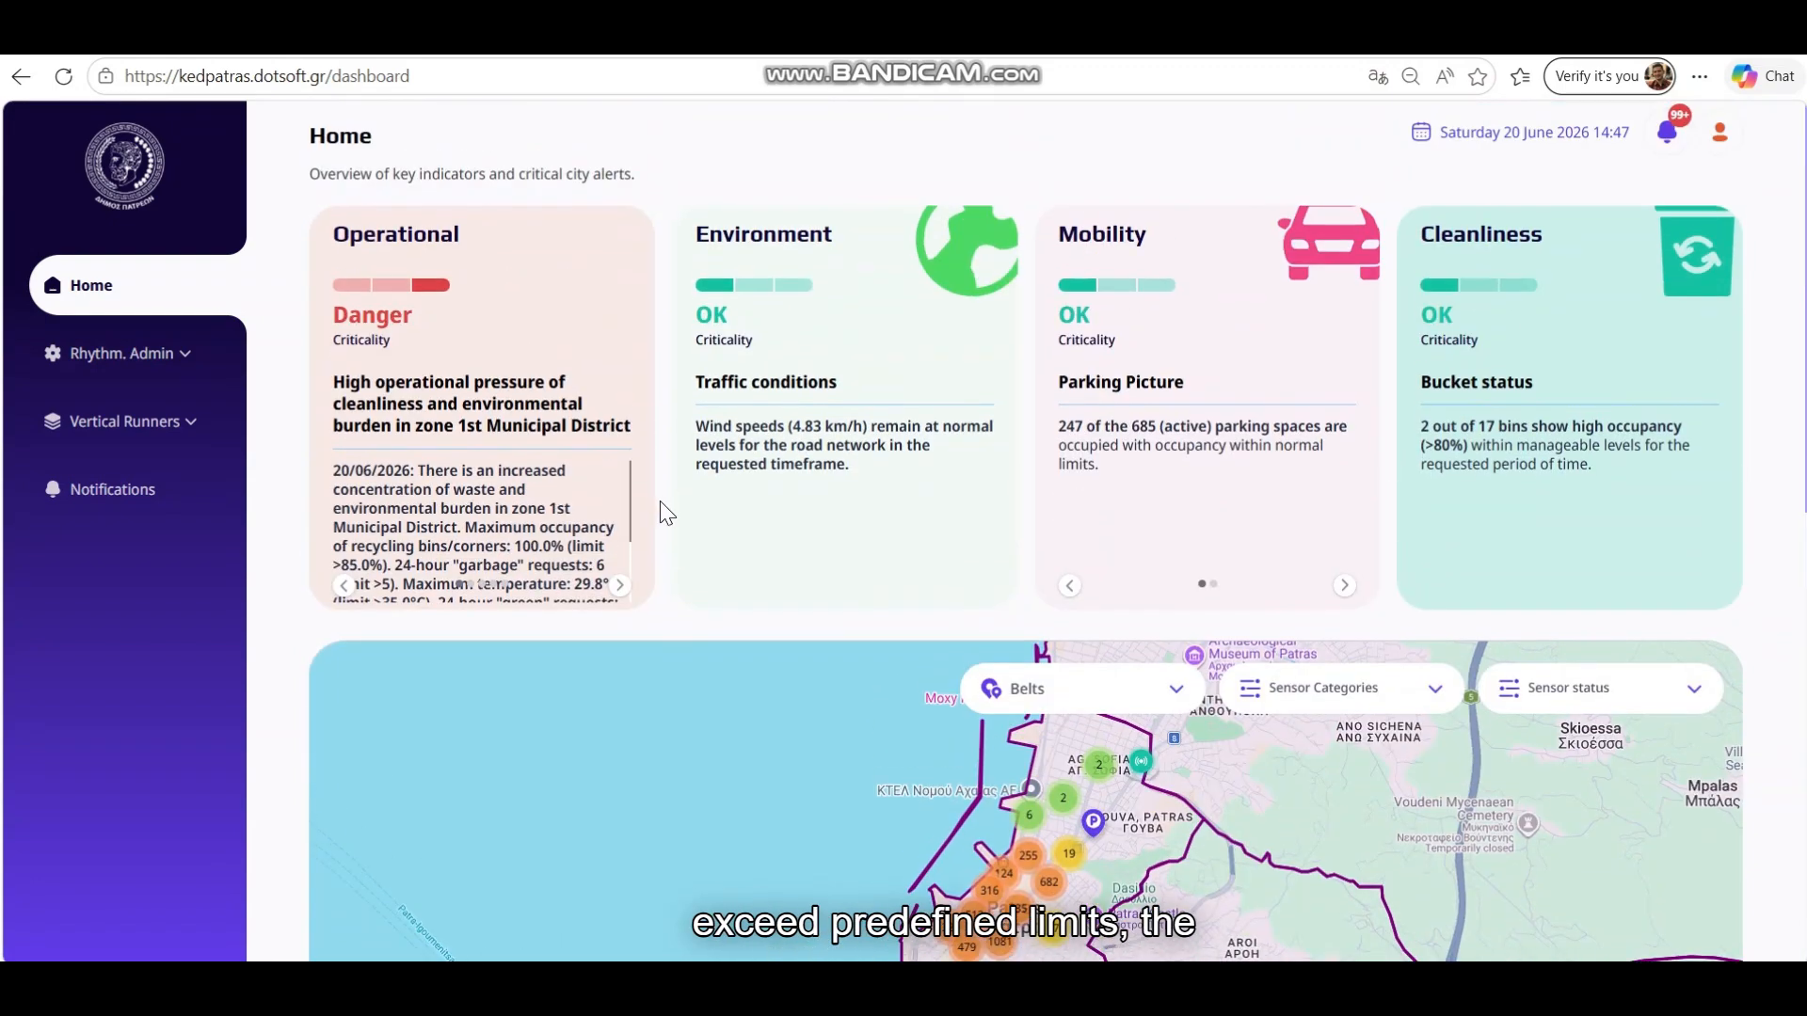
left_click(622, 588)
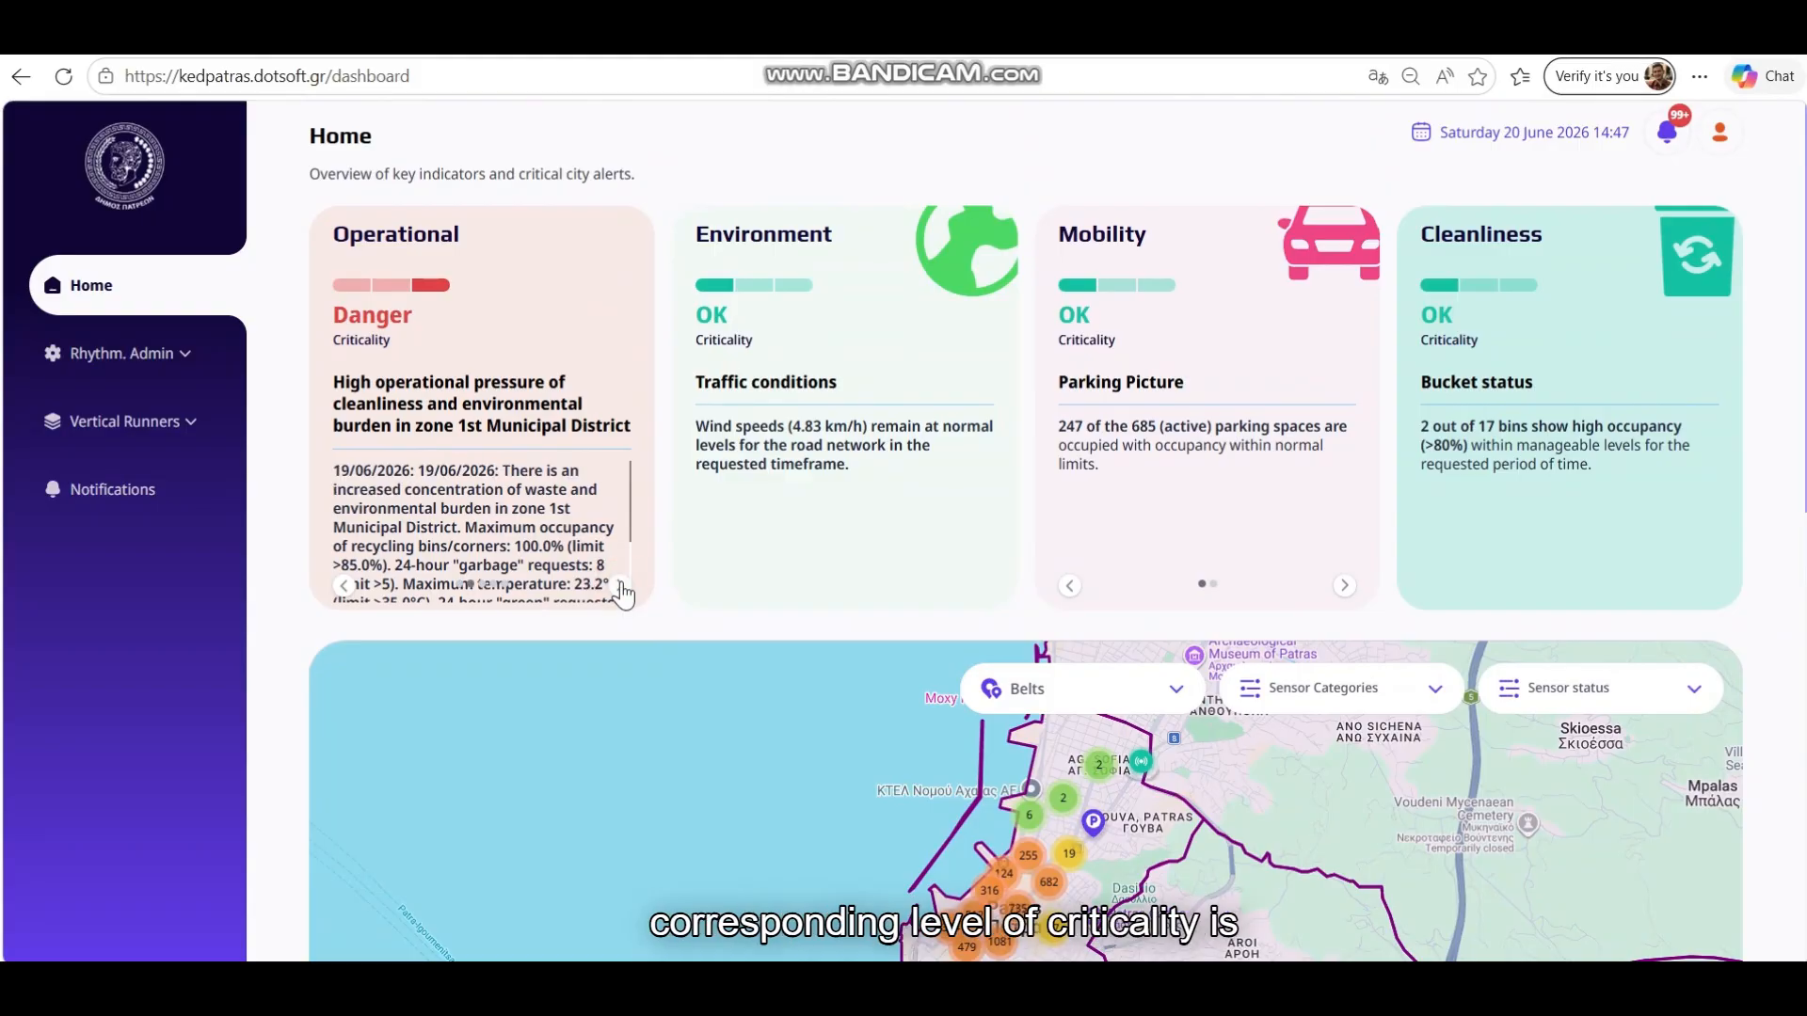
left_click(621, 586)
left_click(621, 586)
left_click(621, 585)
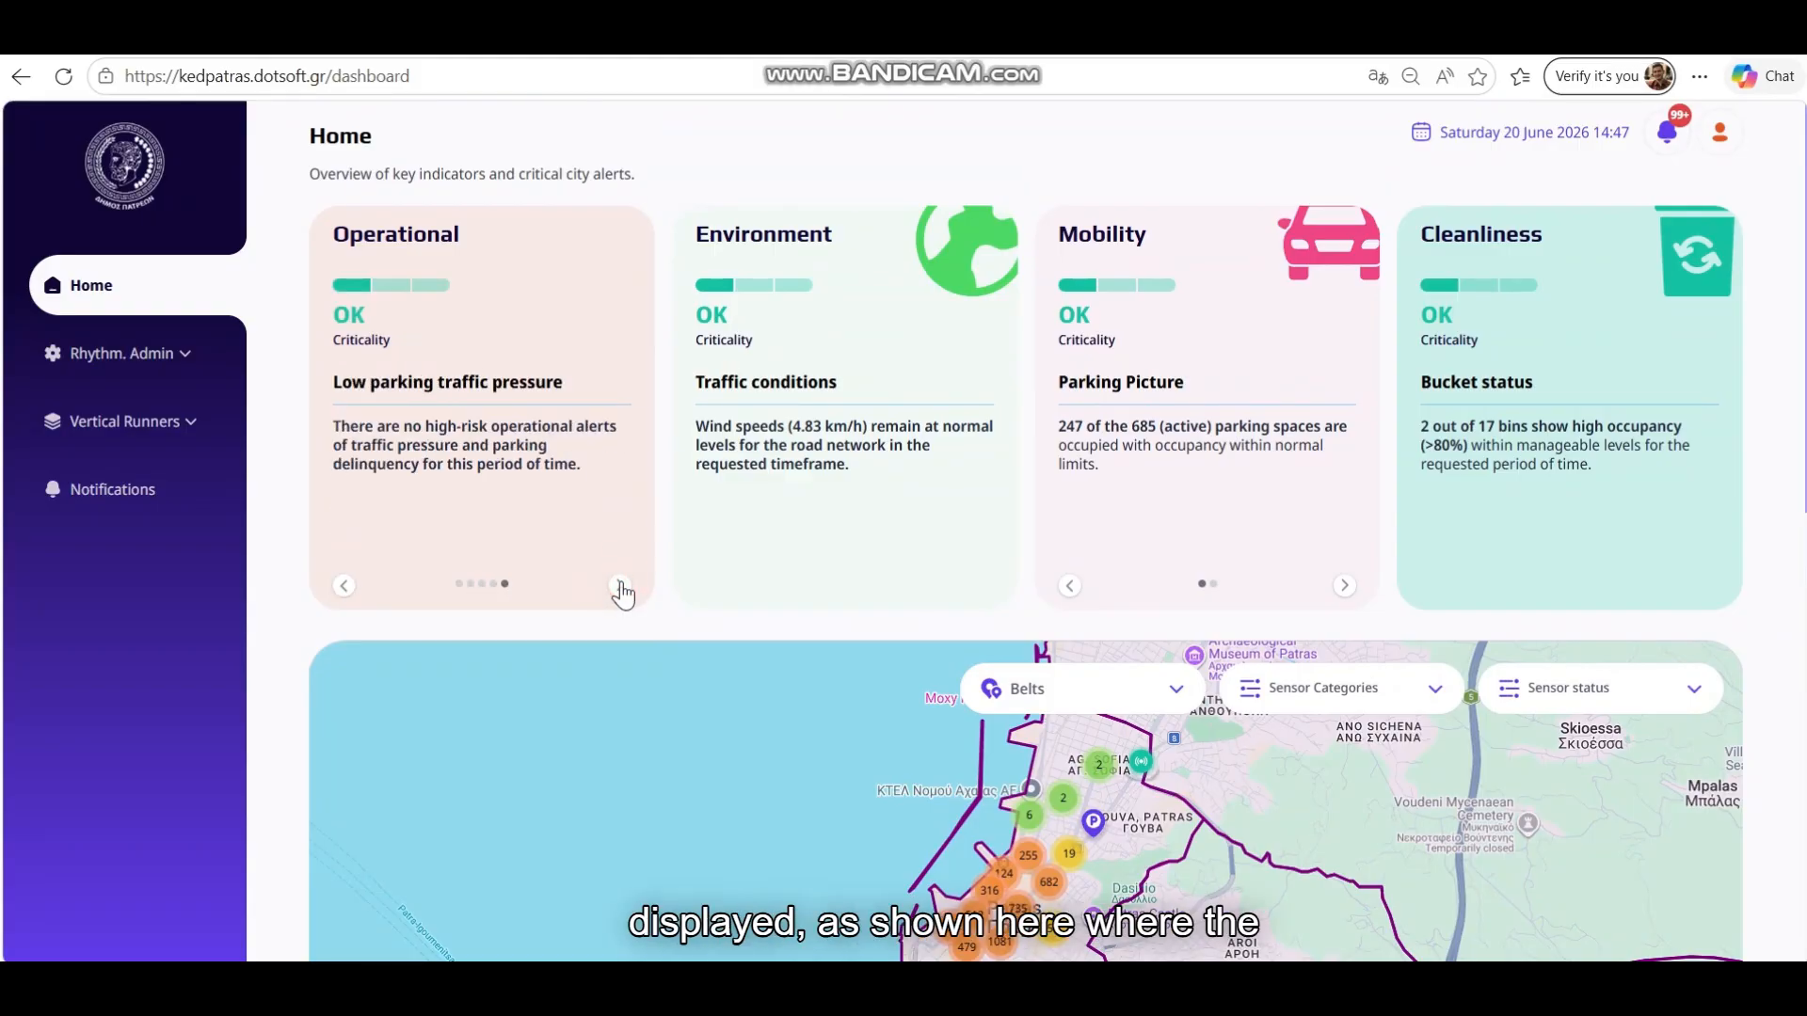
Return to the high operational pressure alert, then bring up the Mobility card's Call Picture caution
left_click(344, 585)
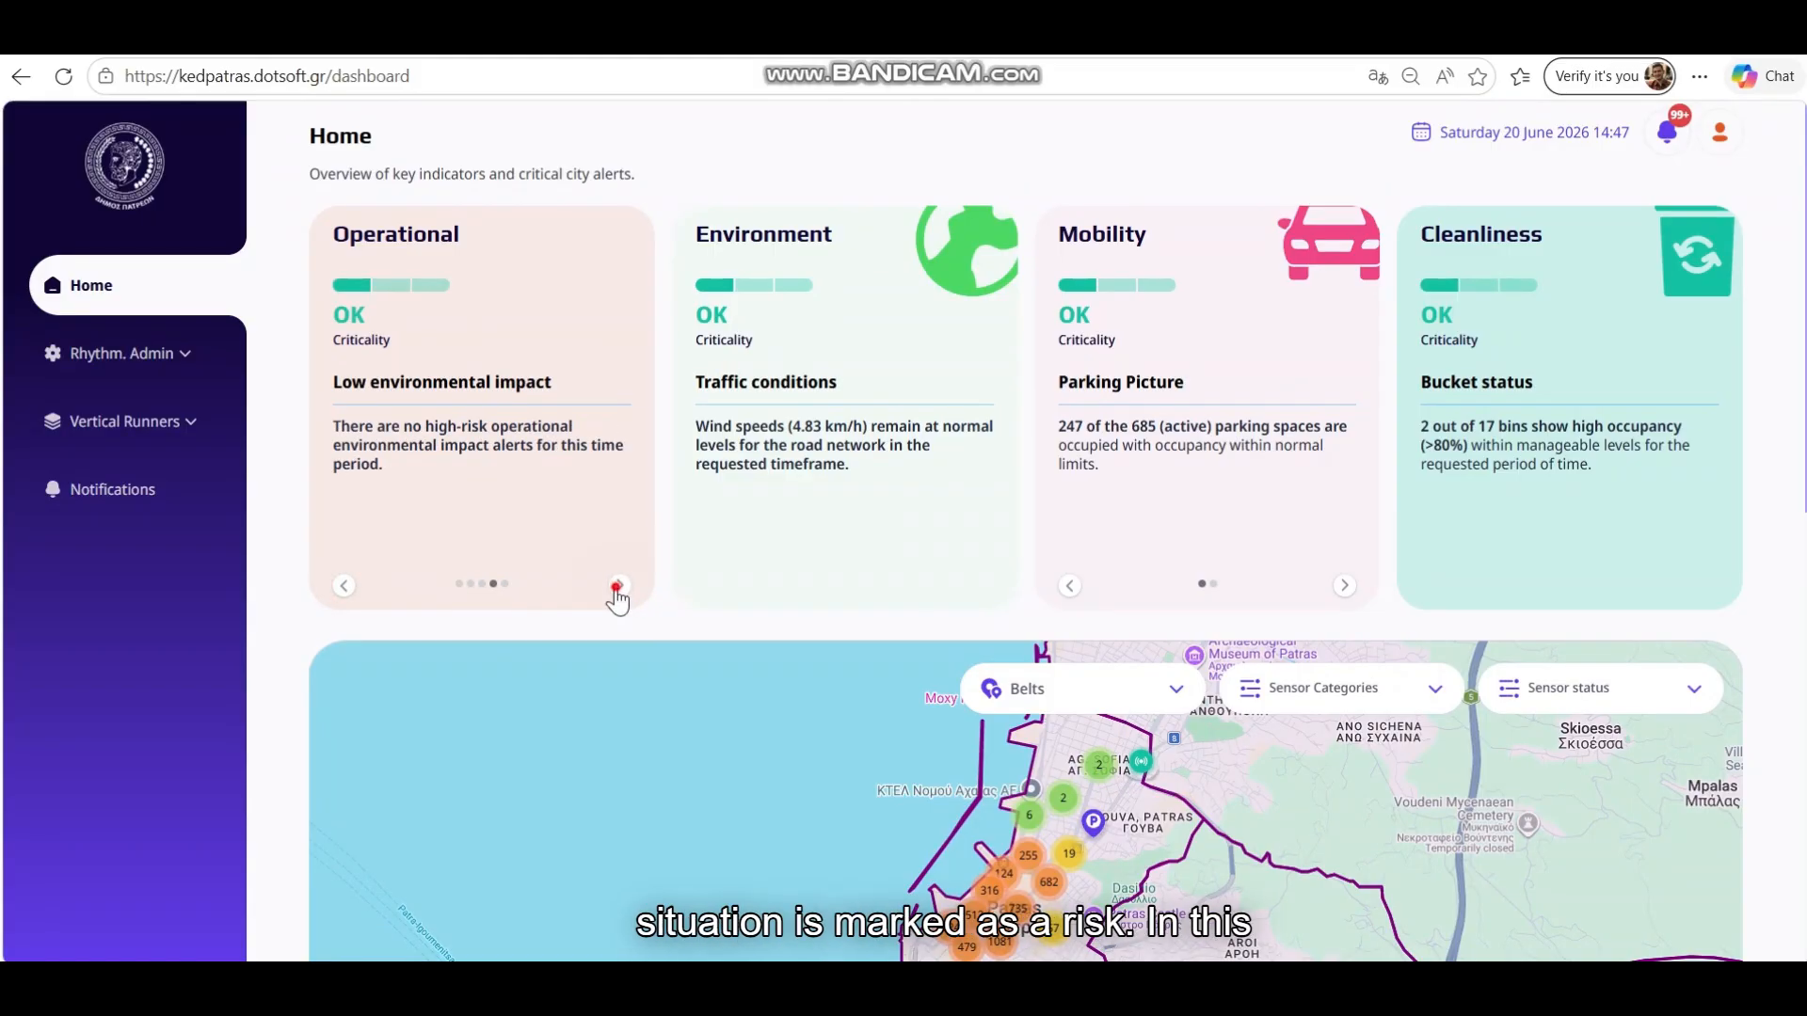
left_click(619, 586)
left_click(345, 587)
left_click(345, 586)
scroll(561, 490, "down", 3)
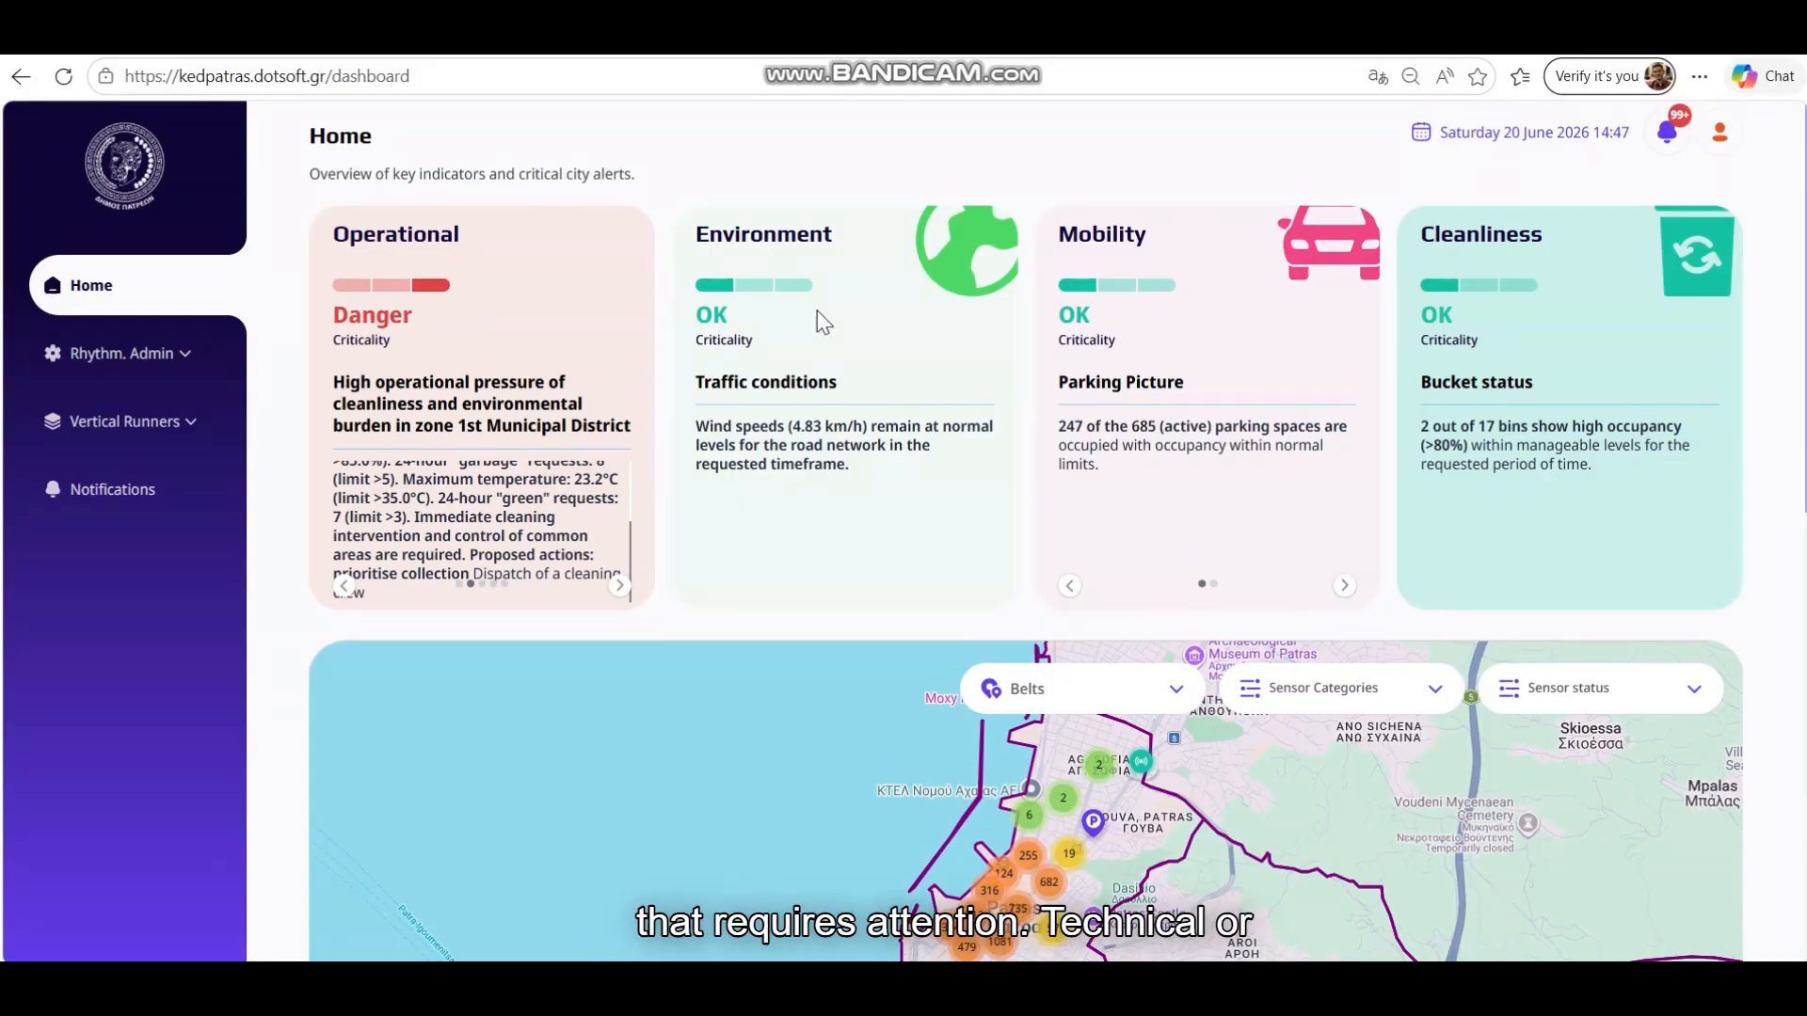
left_click(1344, 588)
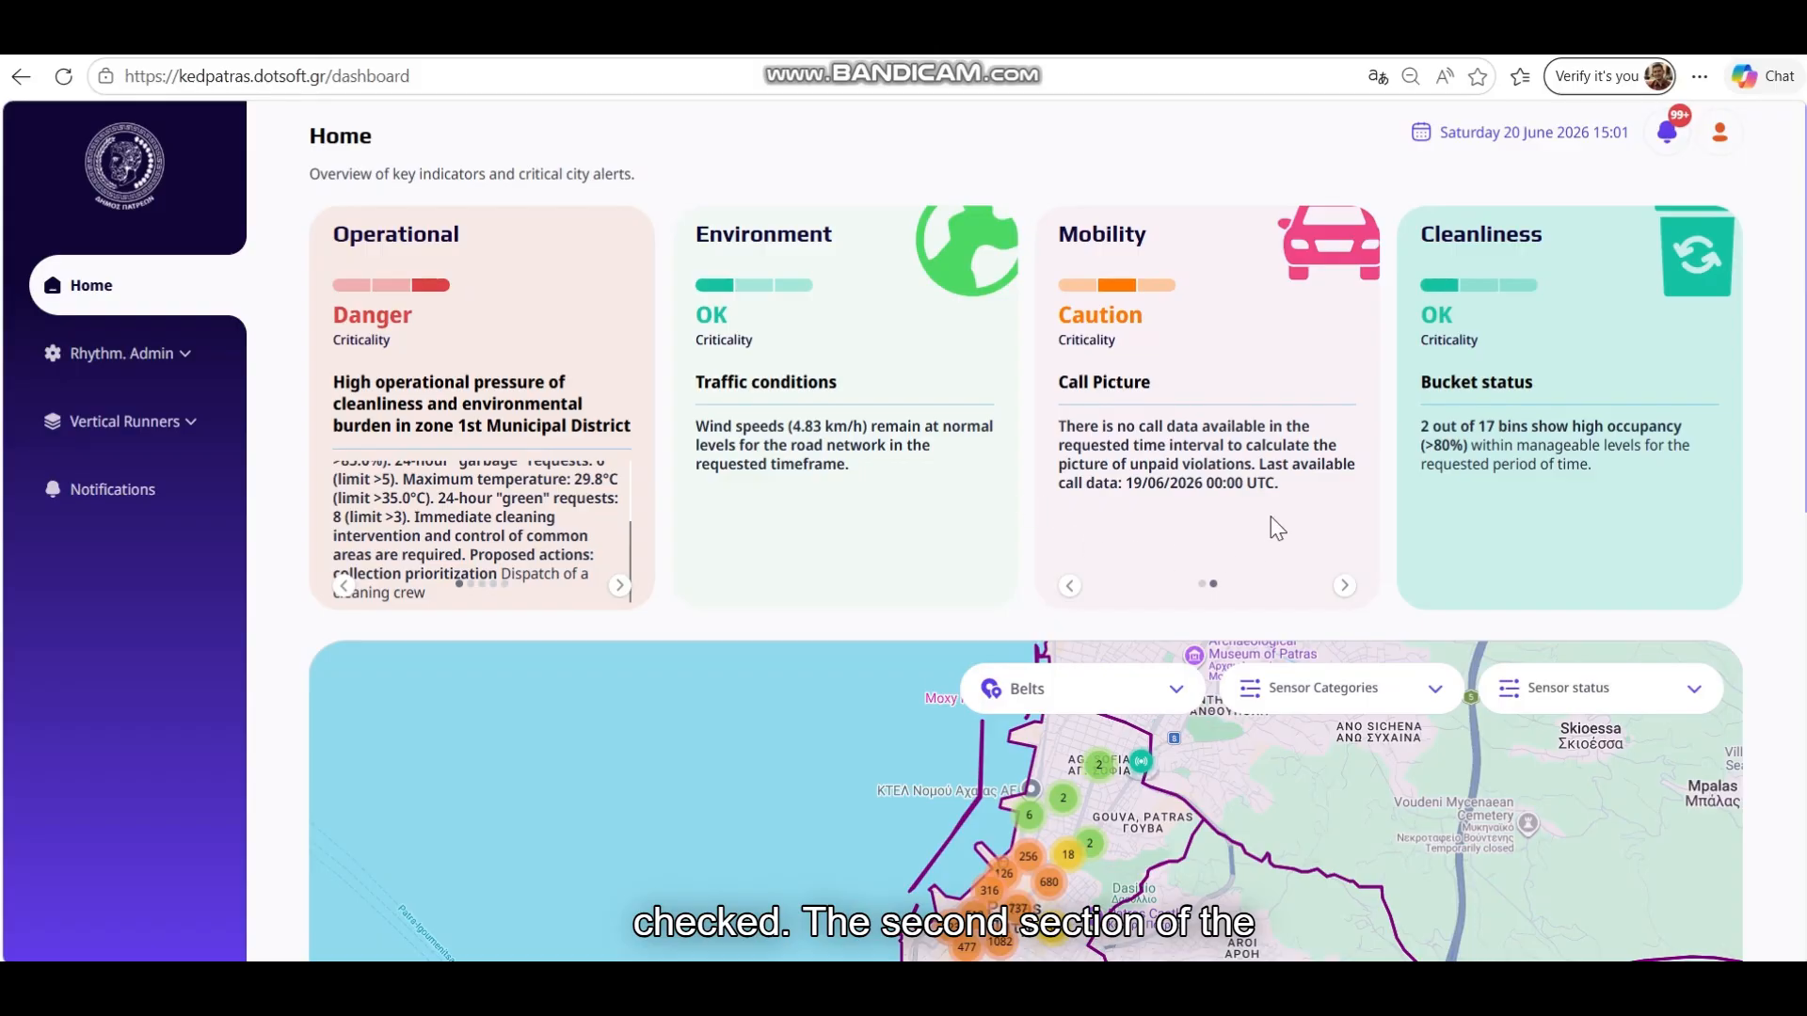
Zoom and pan the sensor map to bring central Patras into view
scroll(1270, 527, "down", 5)
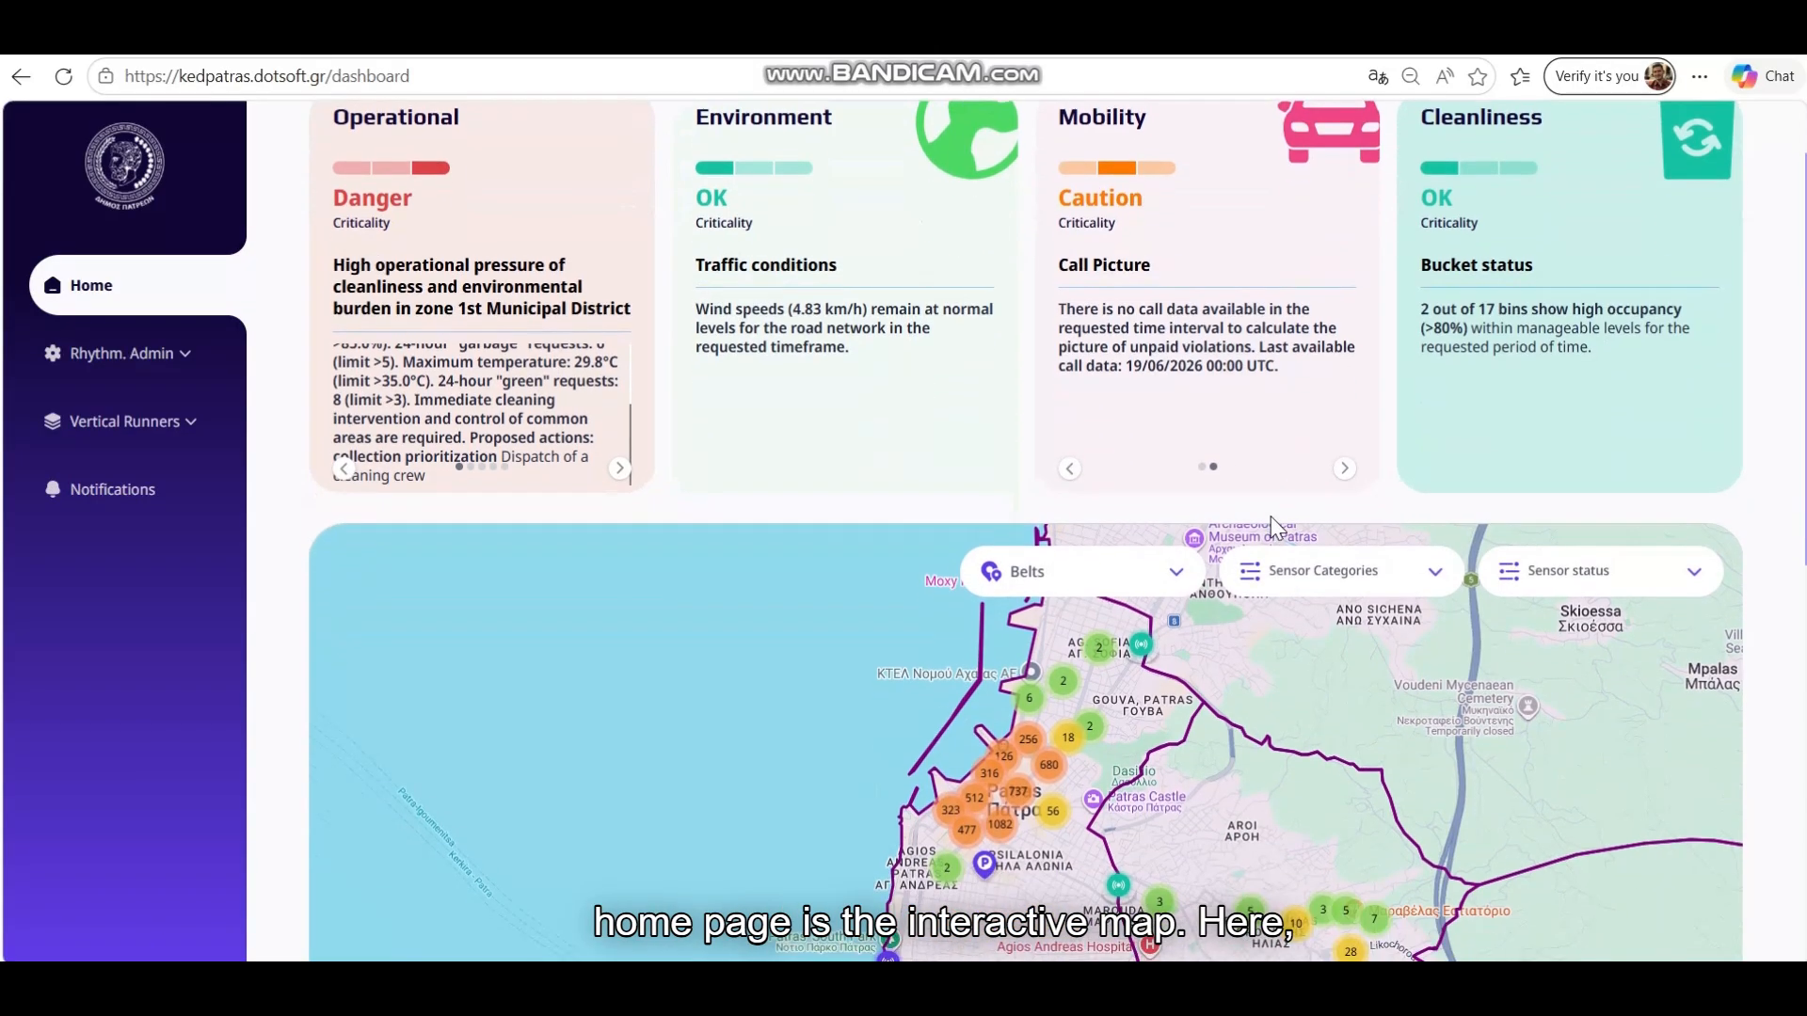
scroll(1182, 521, "down", 4)
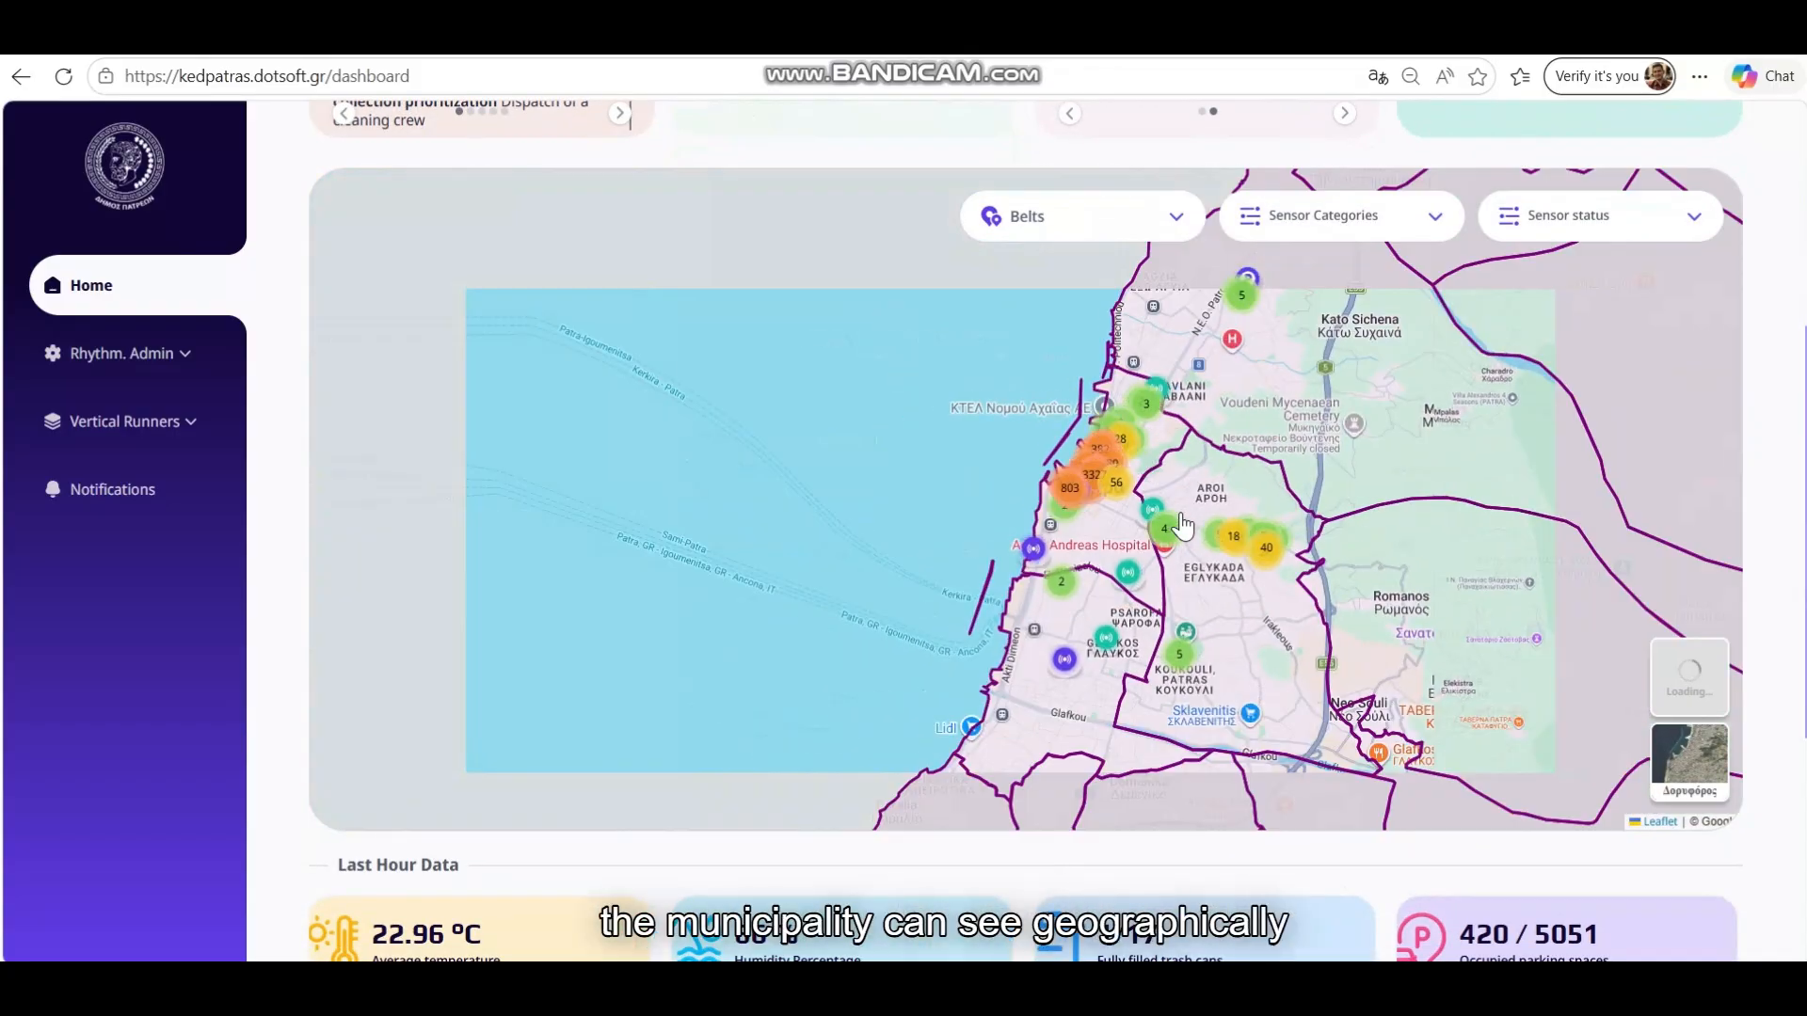
left_click_drag(1218, 554, 1100, 605)
scroll(1099, 606, "up", 4)
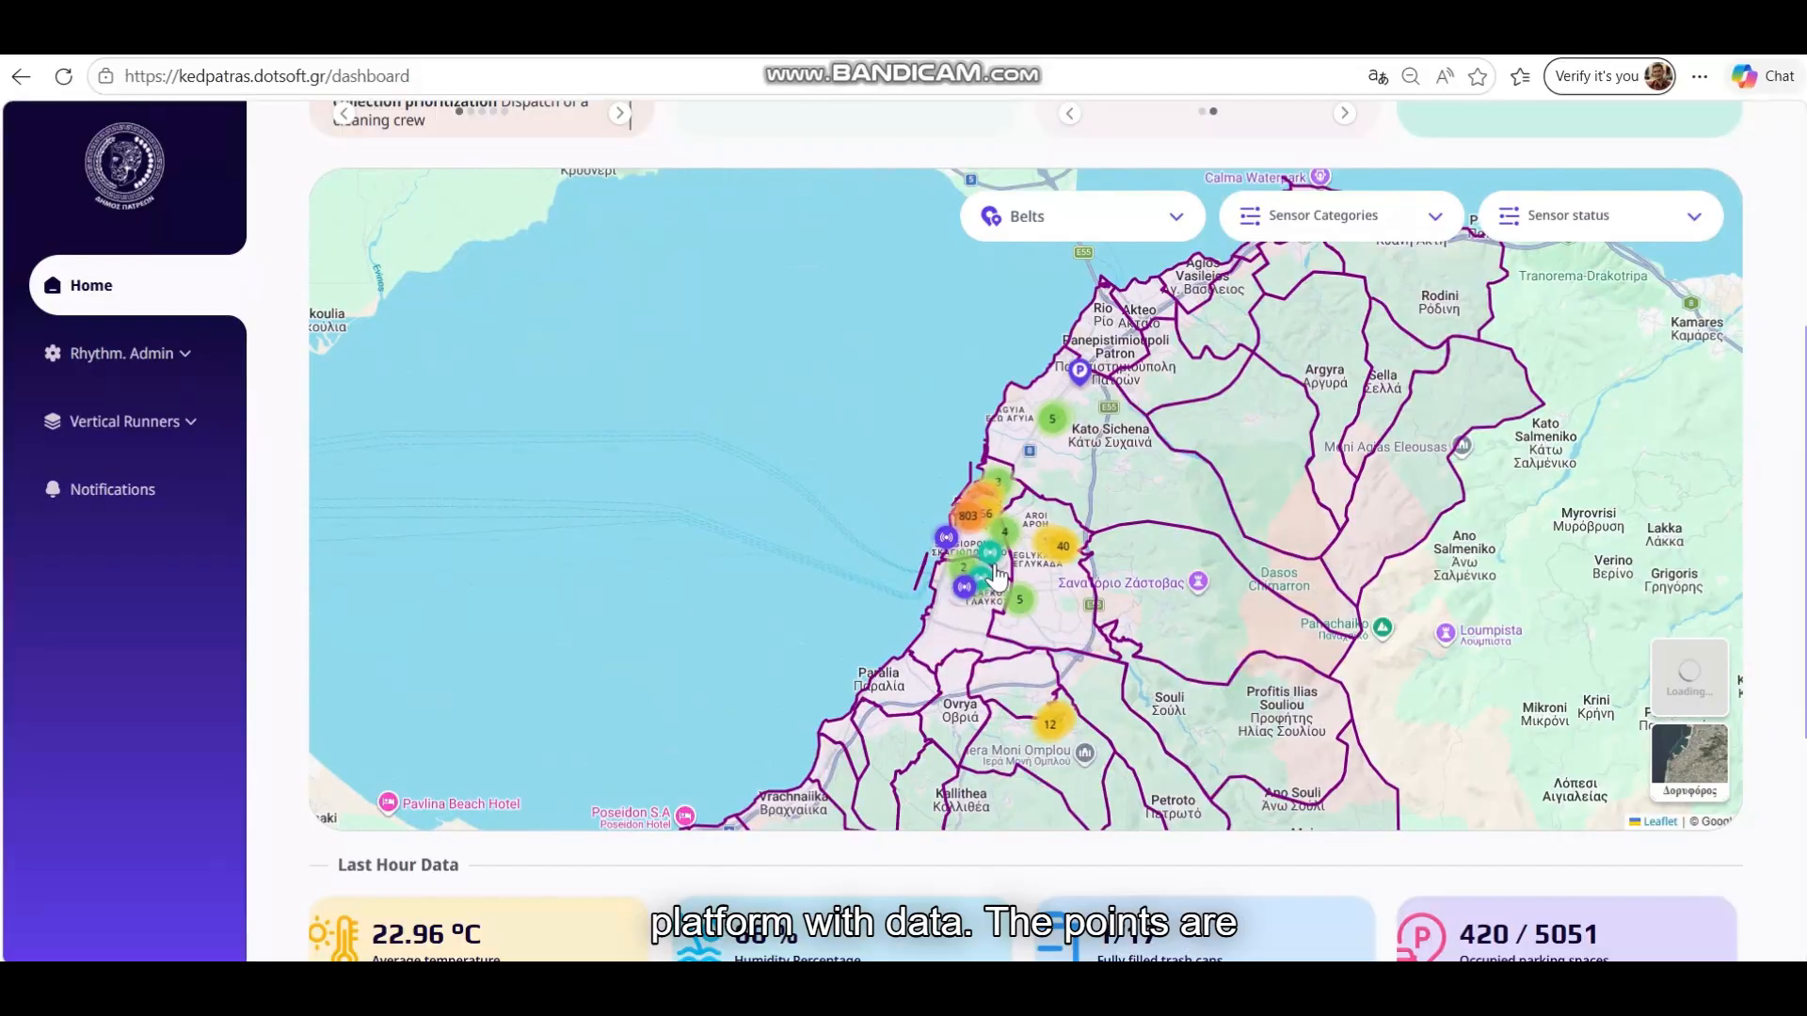
scroll(1045, 564, "up", 1)
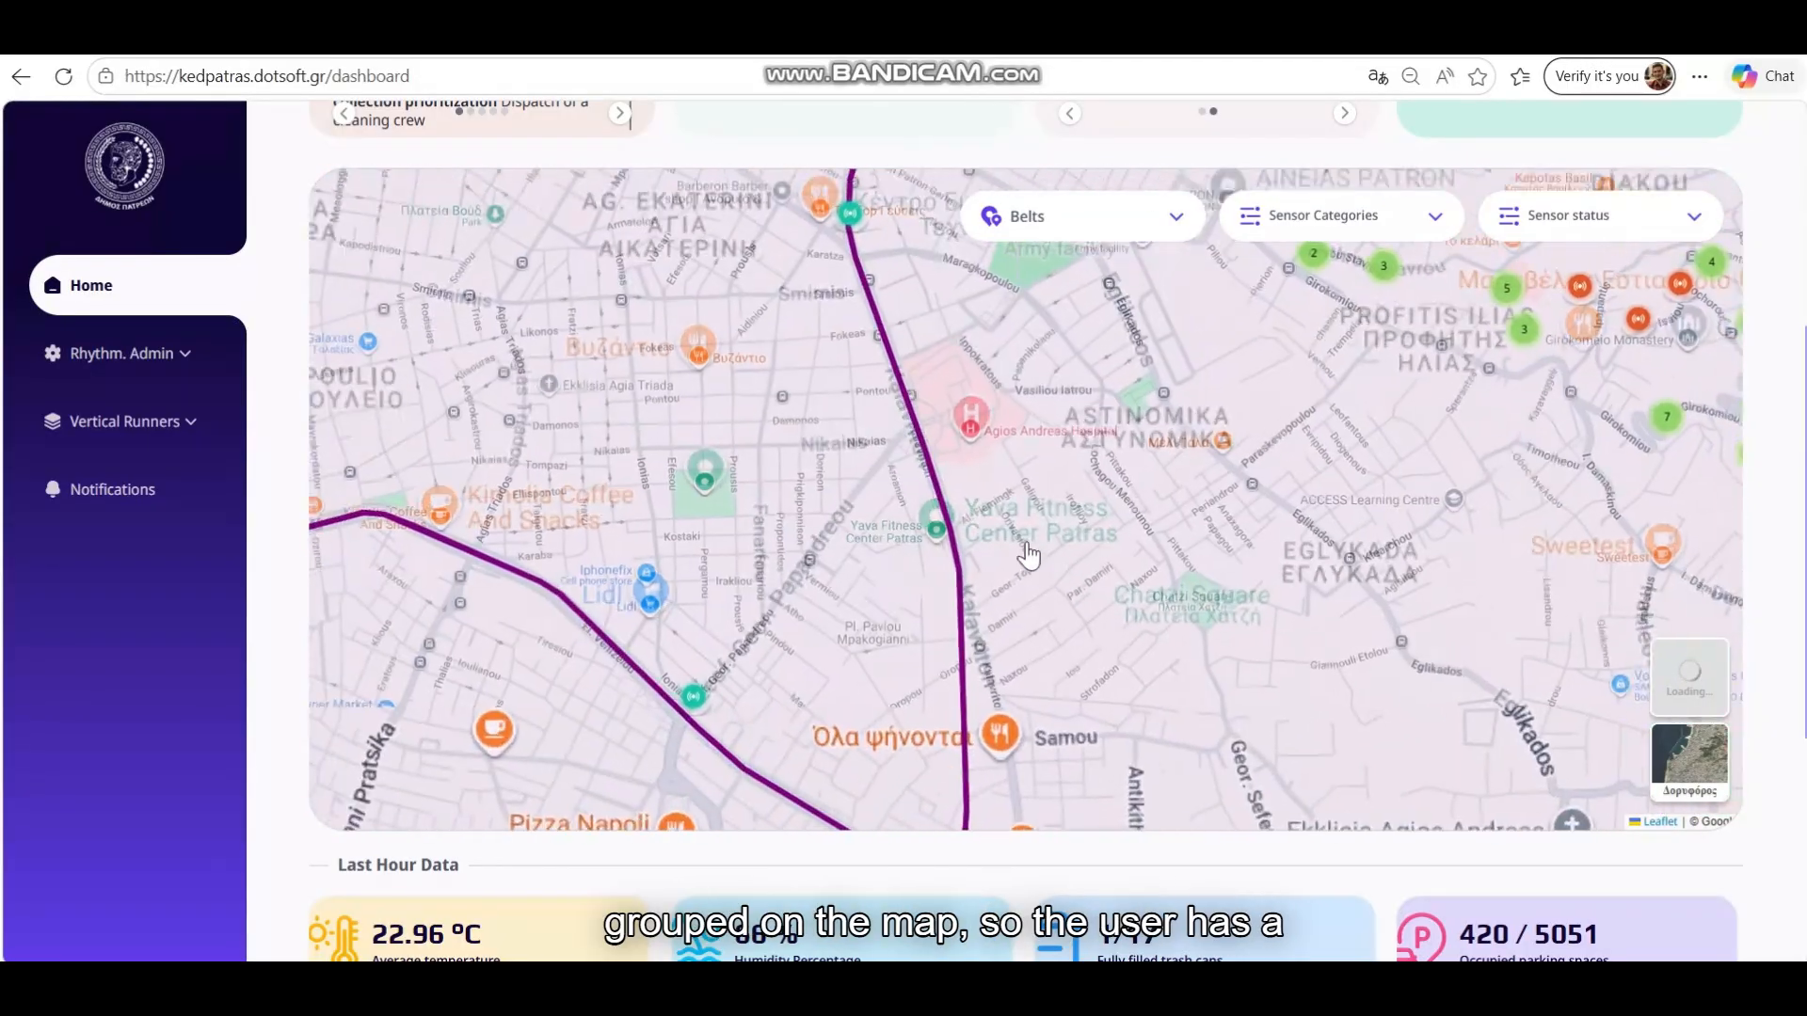
left_click_drag(1011, 293, 1193, 587)
scroll(1195, 593, "down", 2)
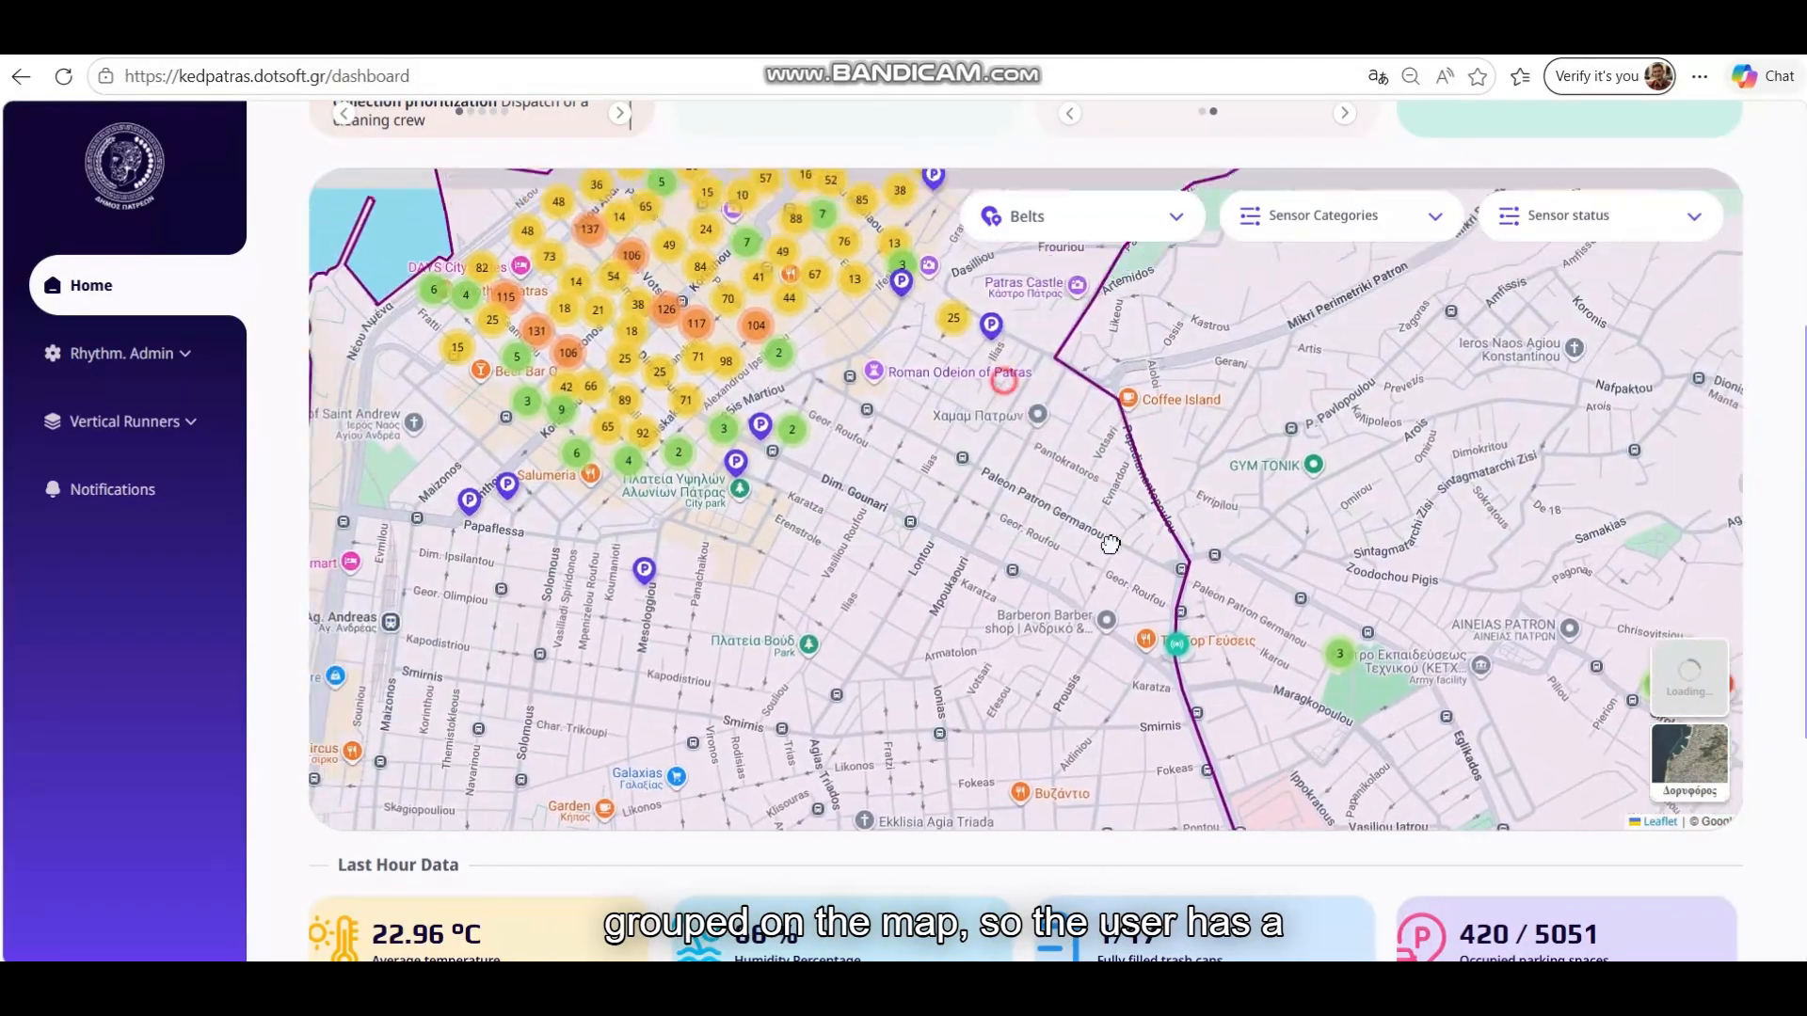
scroll(1122, 600, "up", 4)
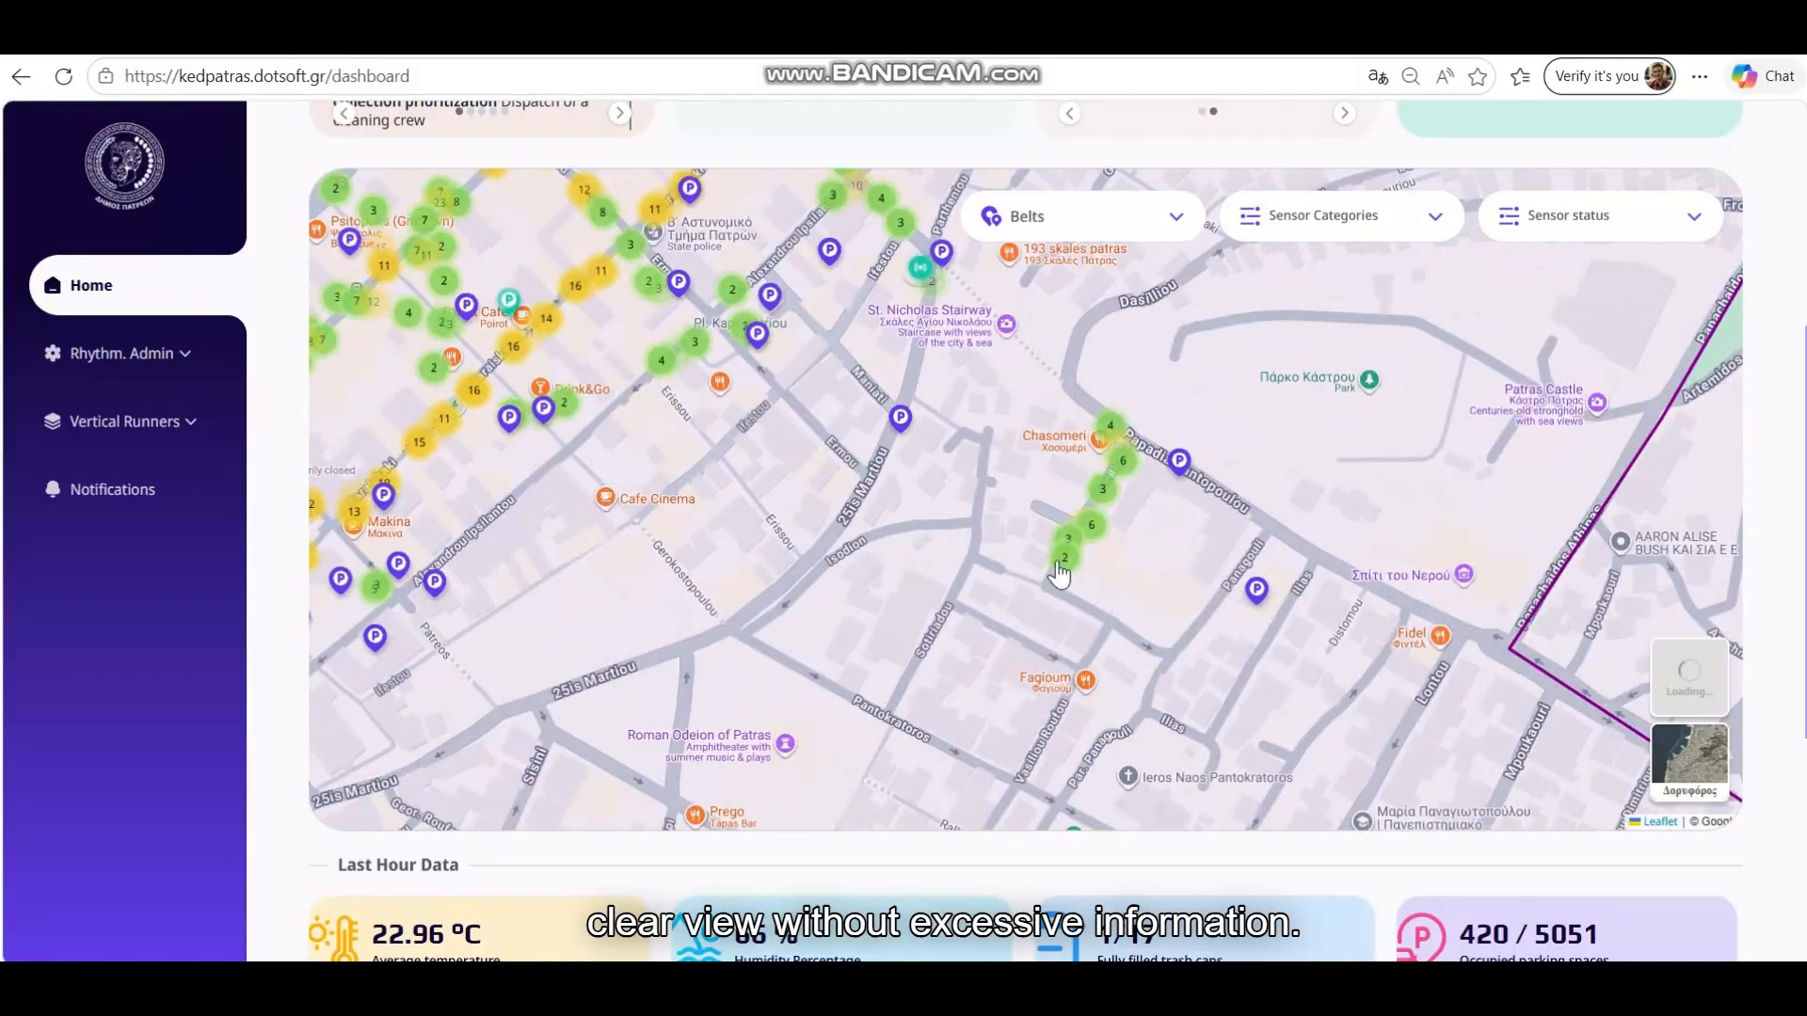
Open the green cluster and view parking sensor details, including Mobility Sensor 1288
left_click(1111, 433)
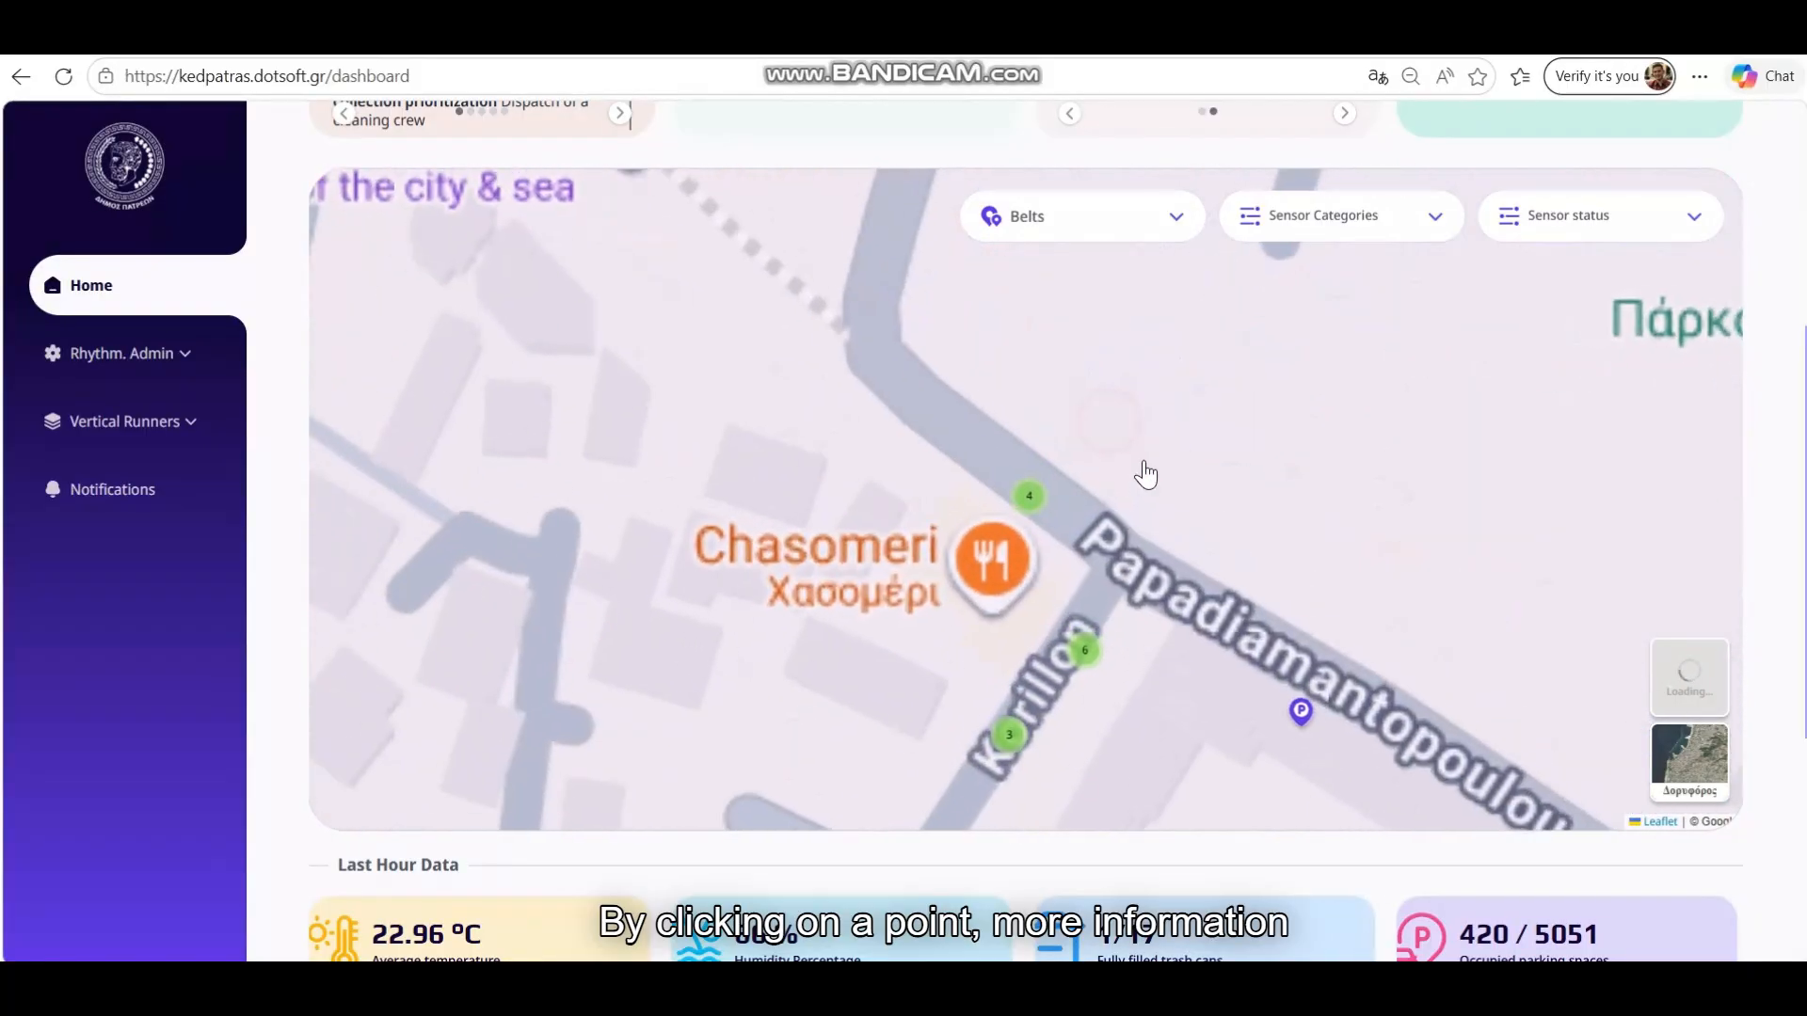
left_click(987, 444)
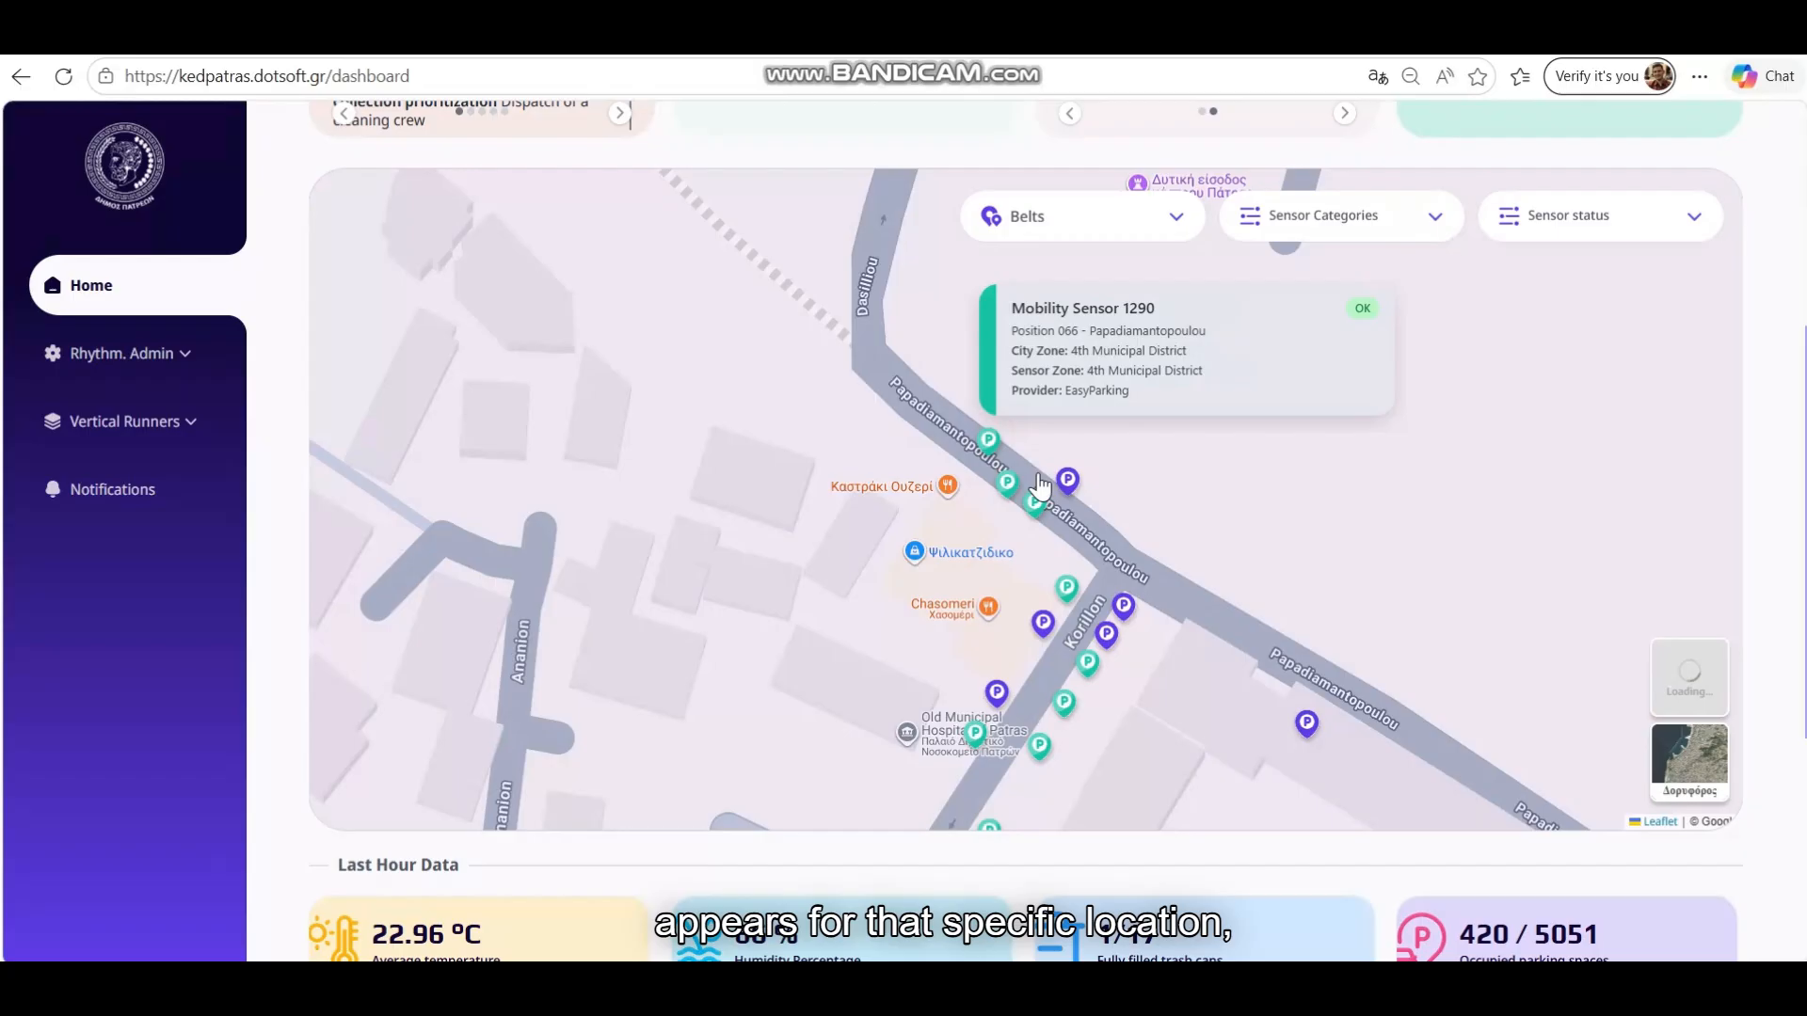
left_click(1007, 483)
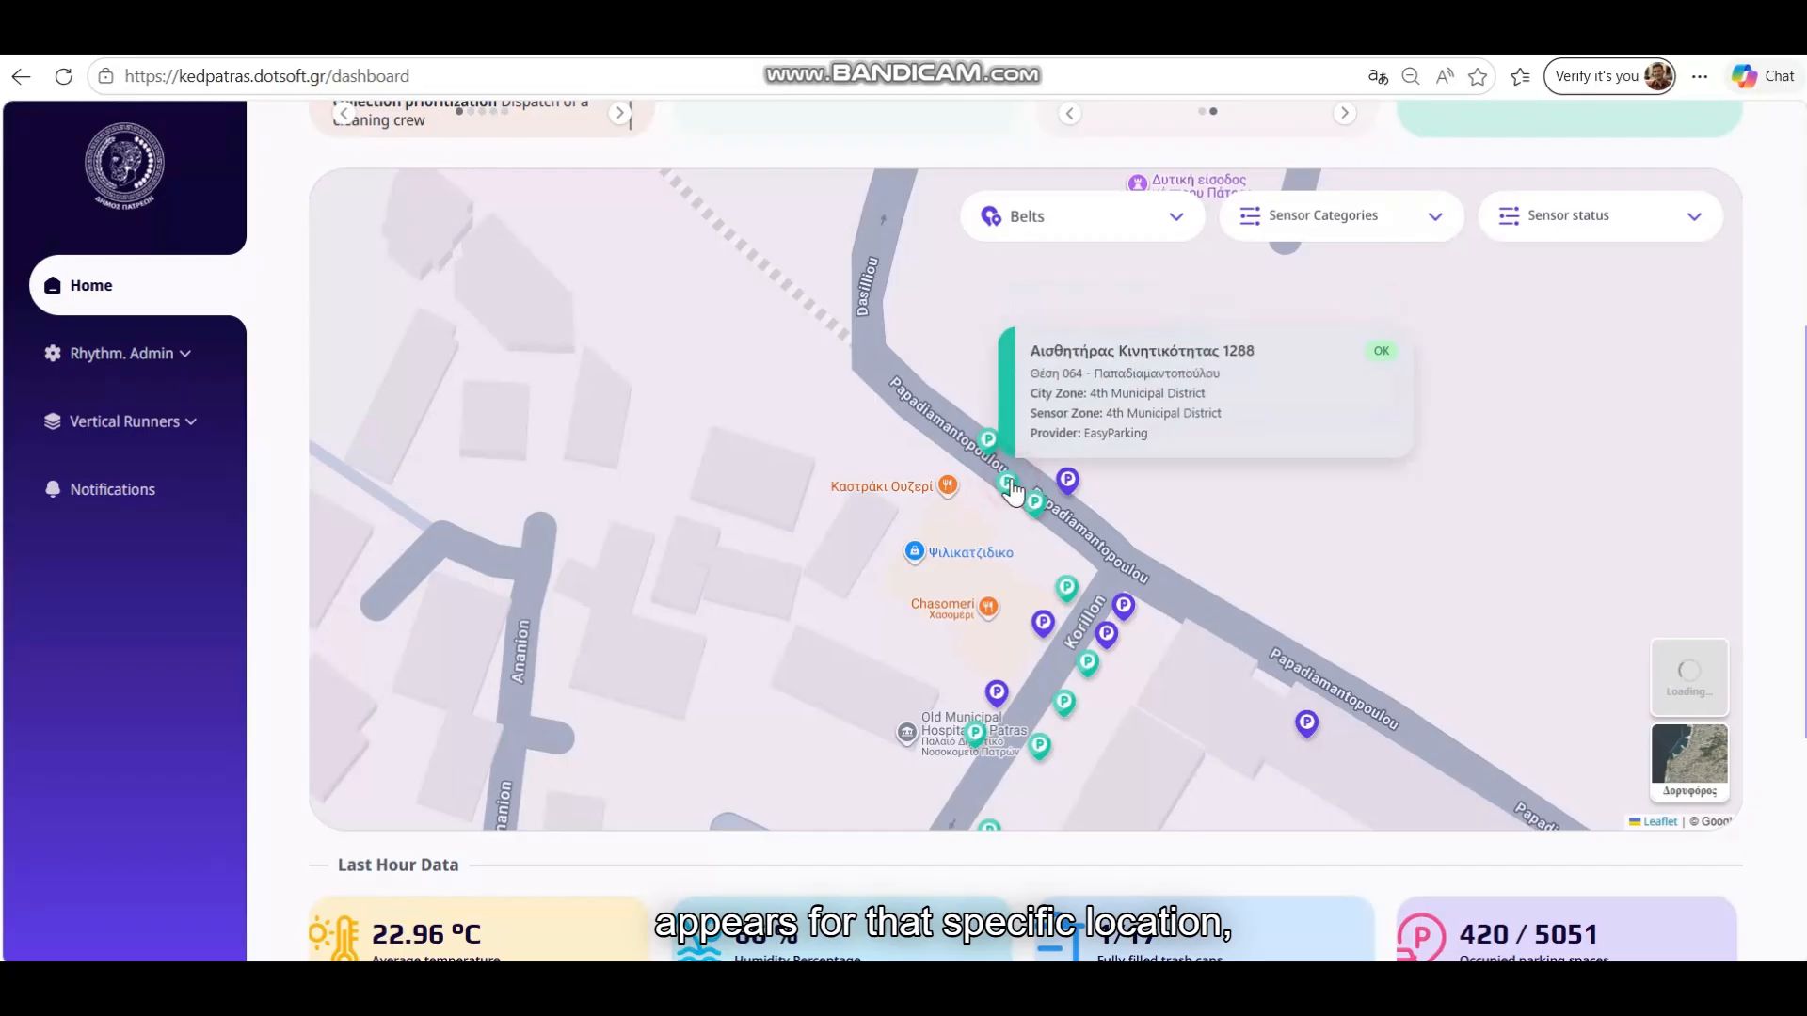
left_click(1214, 556)
scroll(1214, 558, "down", 2)
scroll(1214, 559, "down", 3)
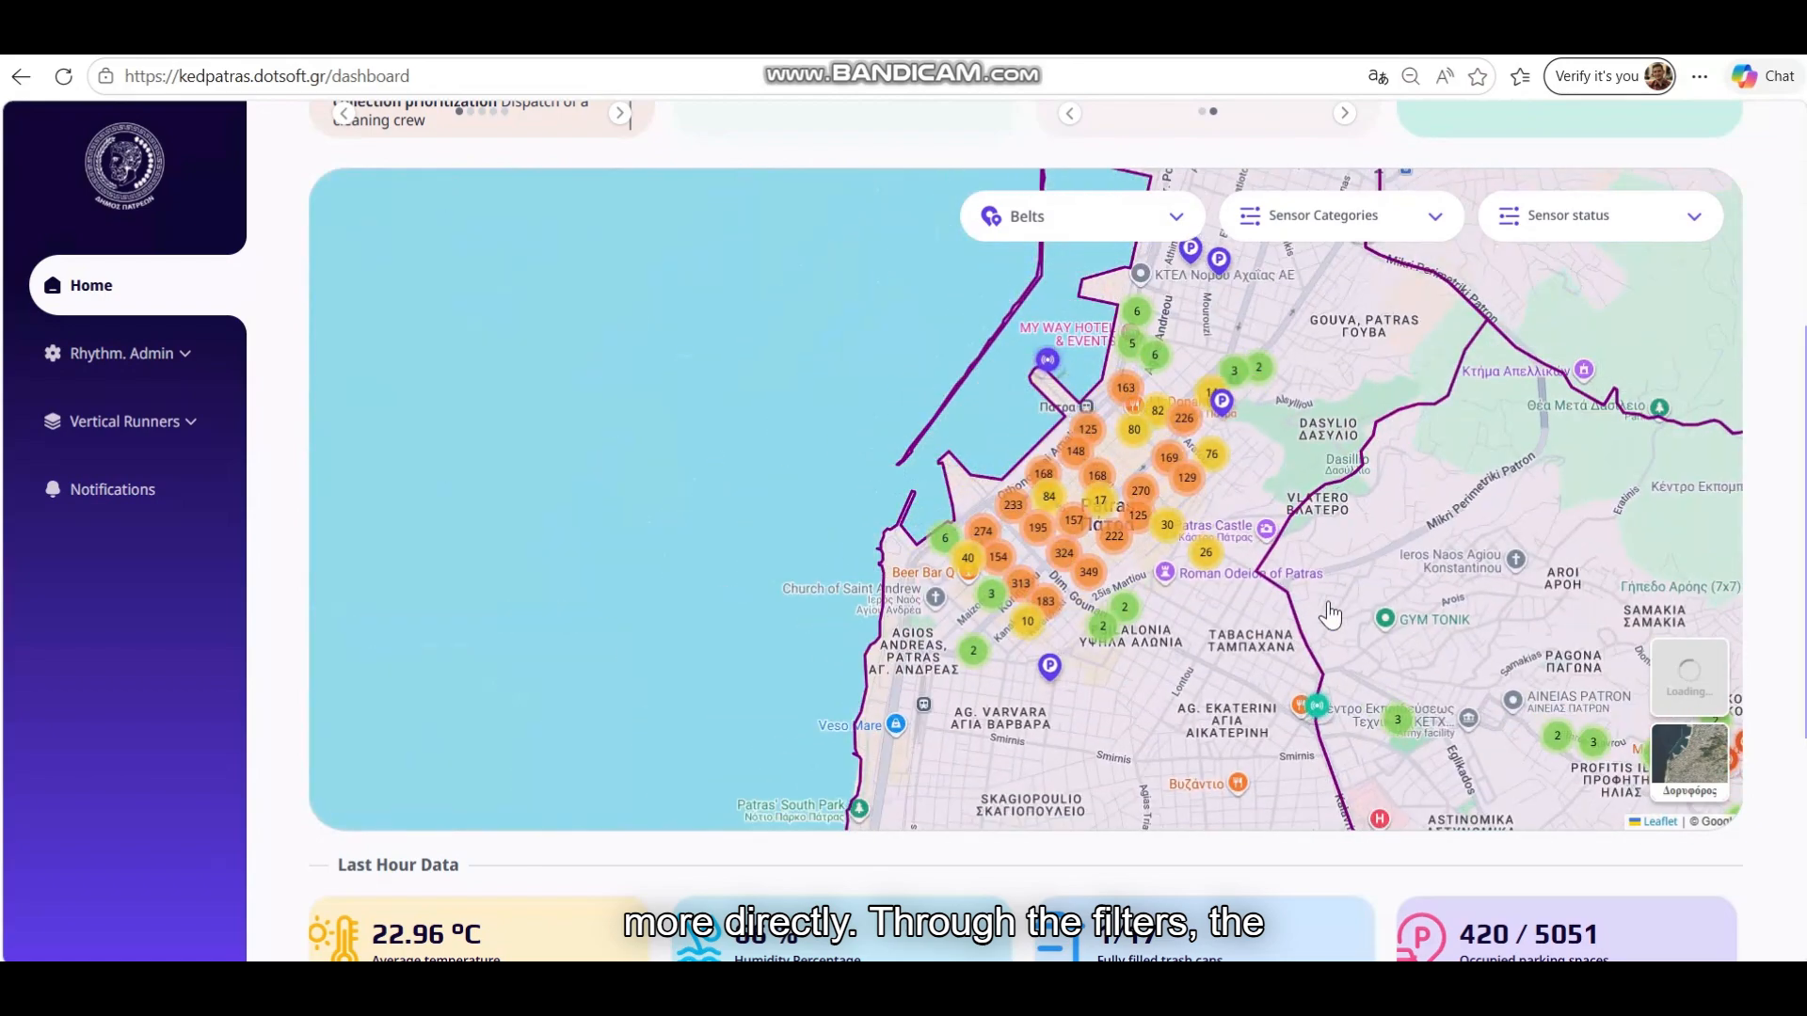
left_click_drag(1330, 614, 982, 546)
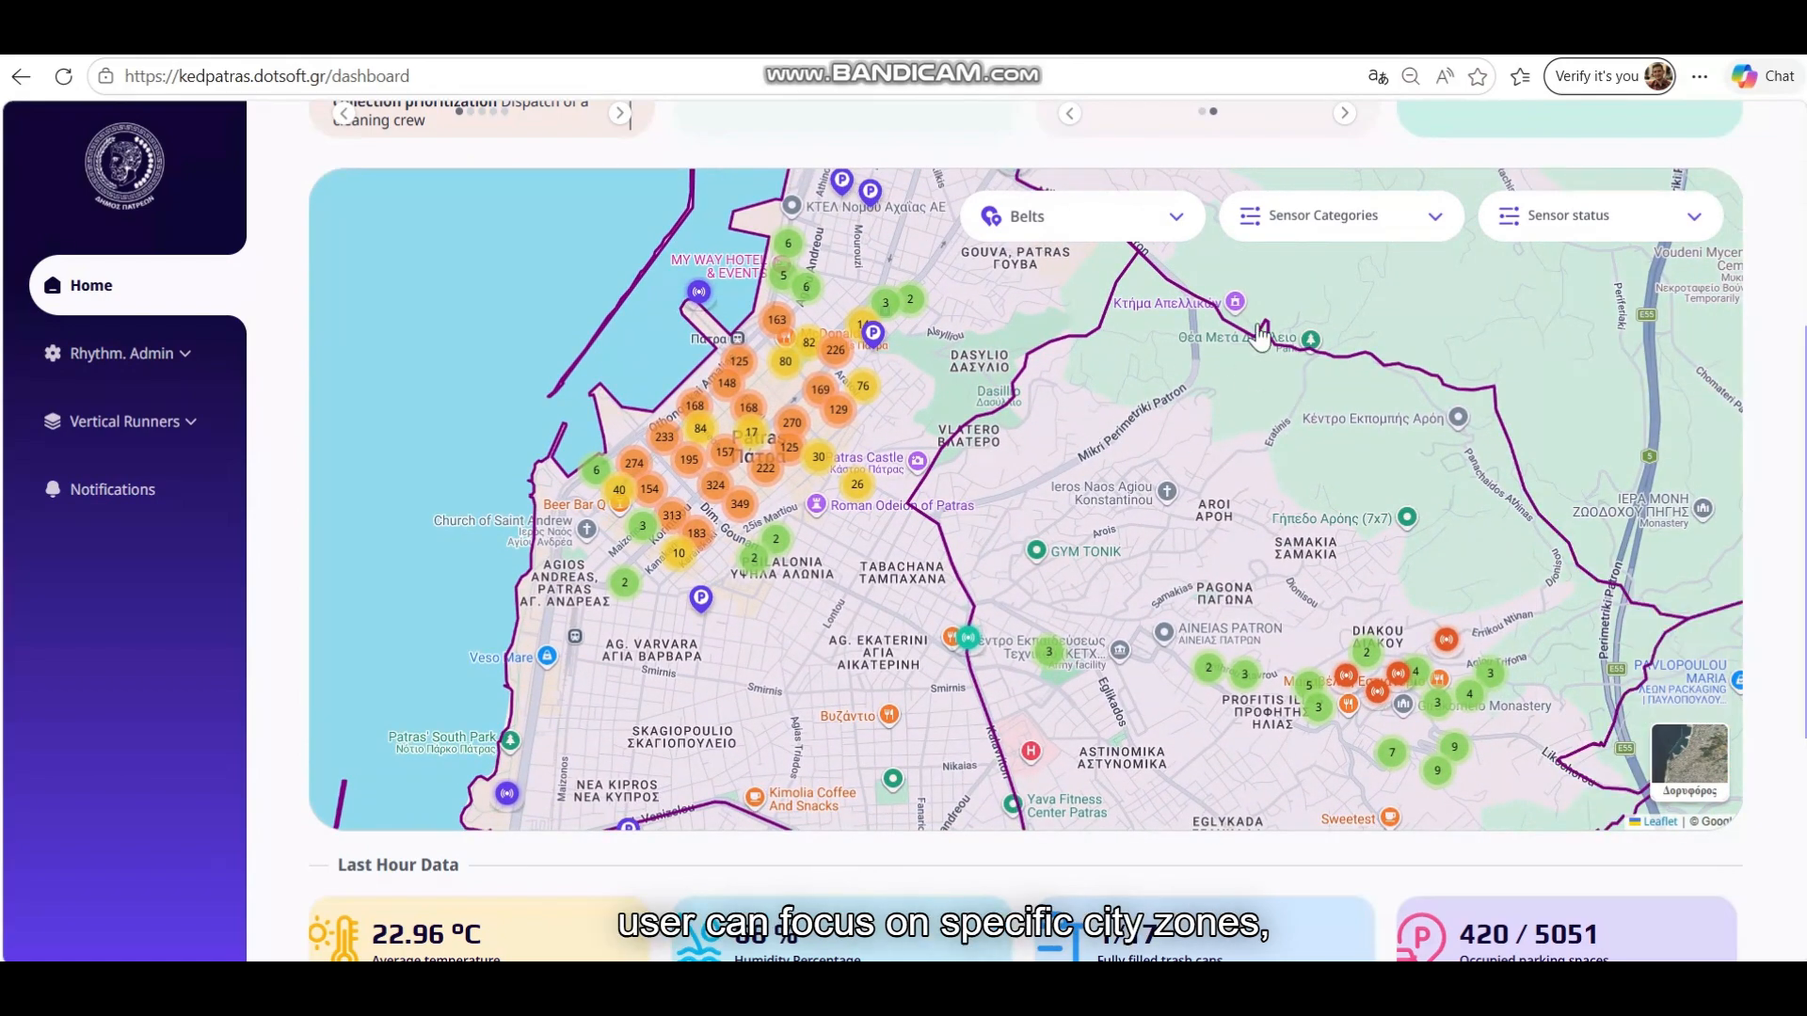
Look through the Belts, Sensor Categories and Sensor status filter lists
left_click(1112, 217)
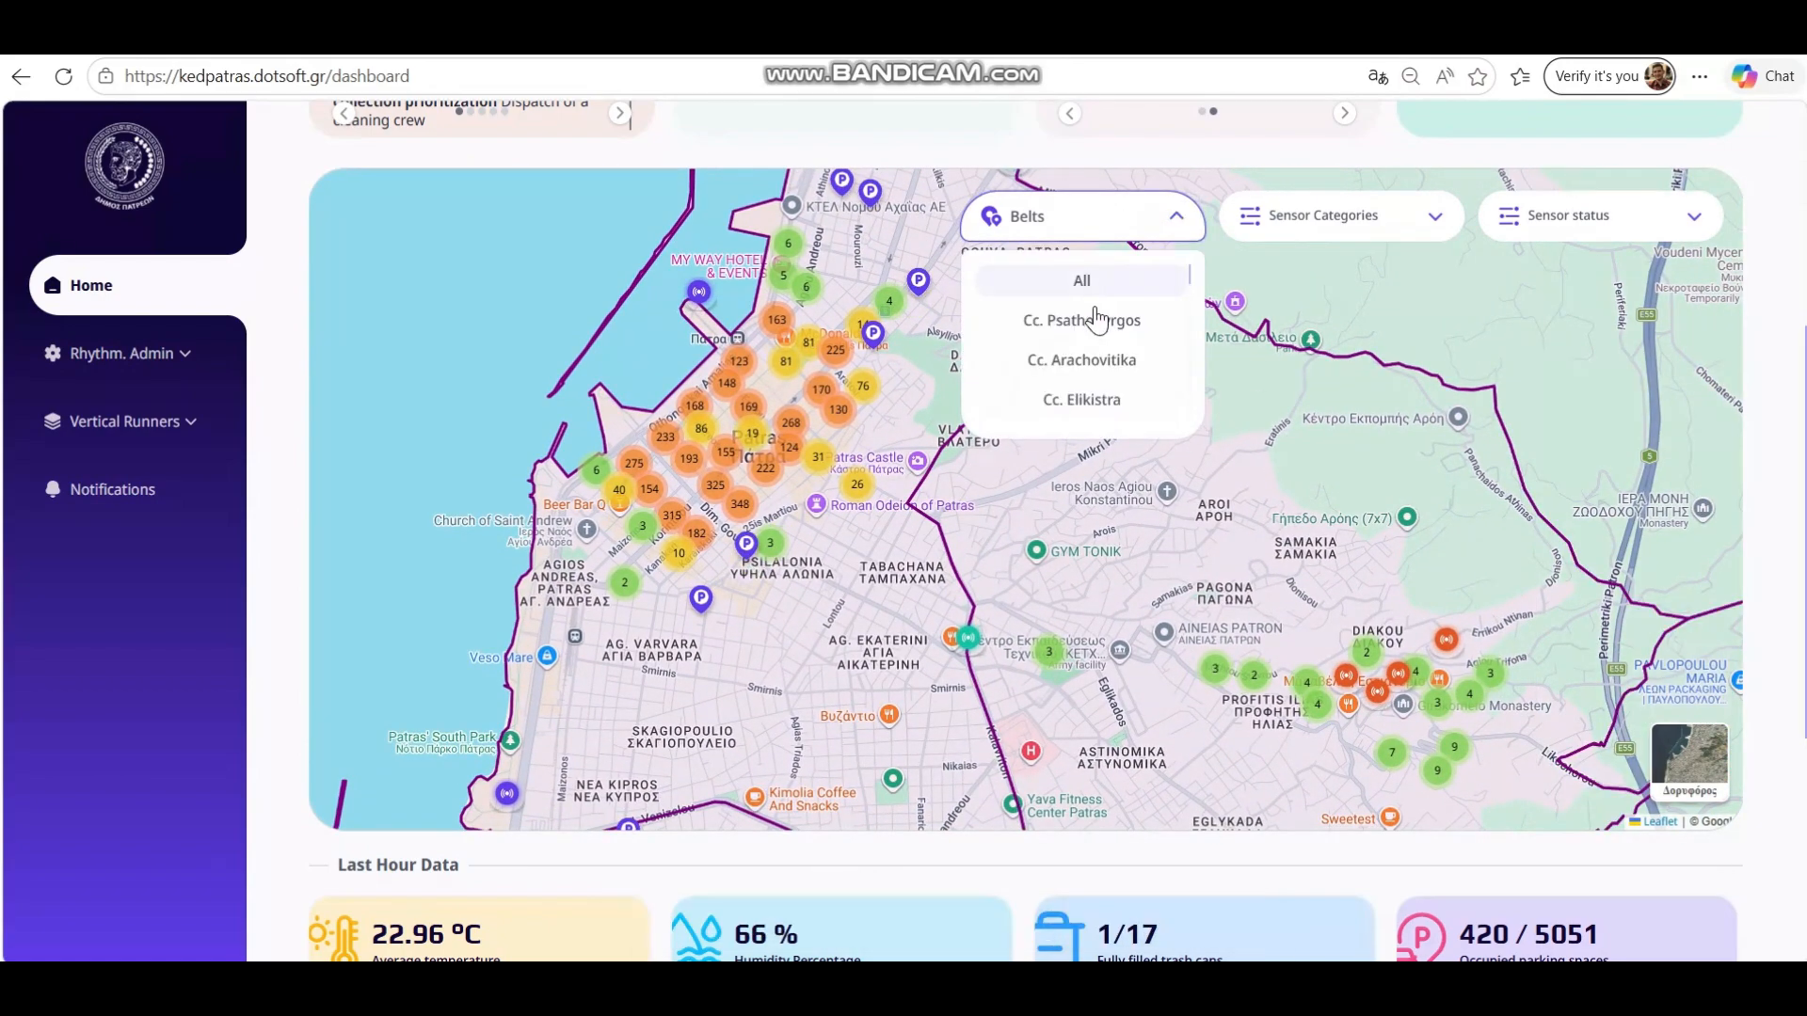
scroll(1098, 311, "down", 3)
left_click(1318, 235)
scroll(1346, 282, "down", 1)
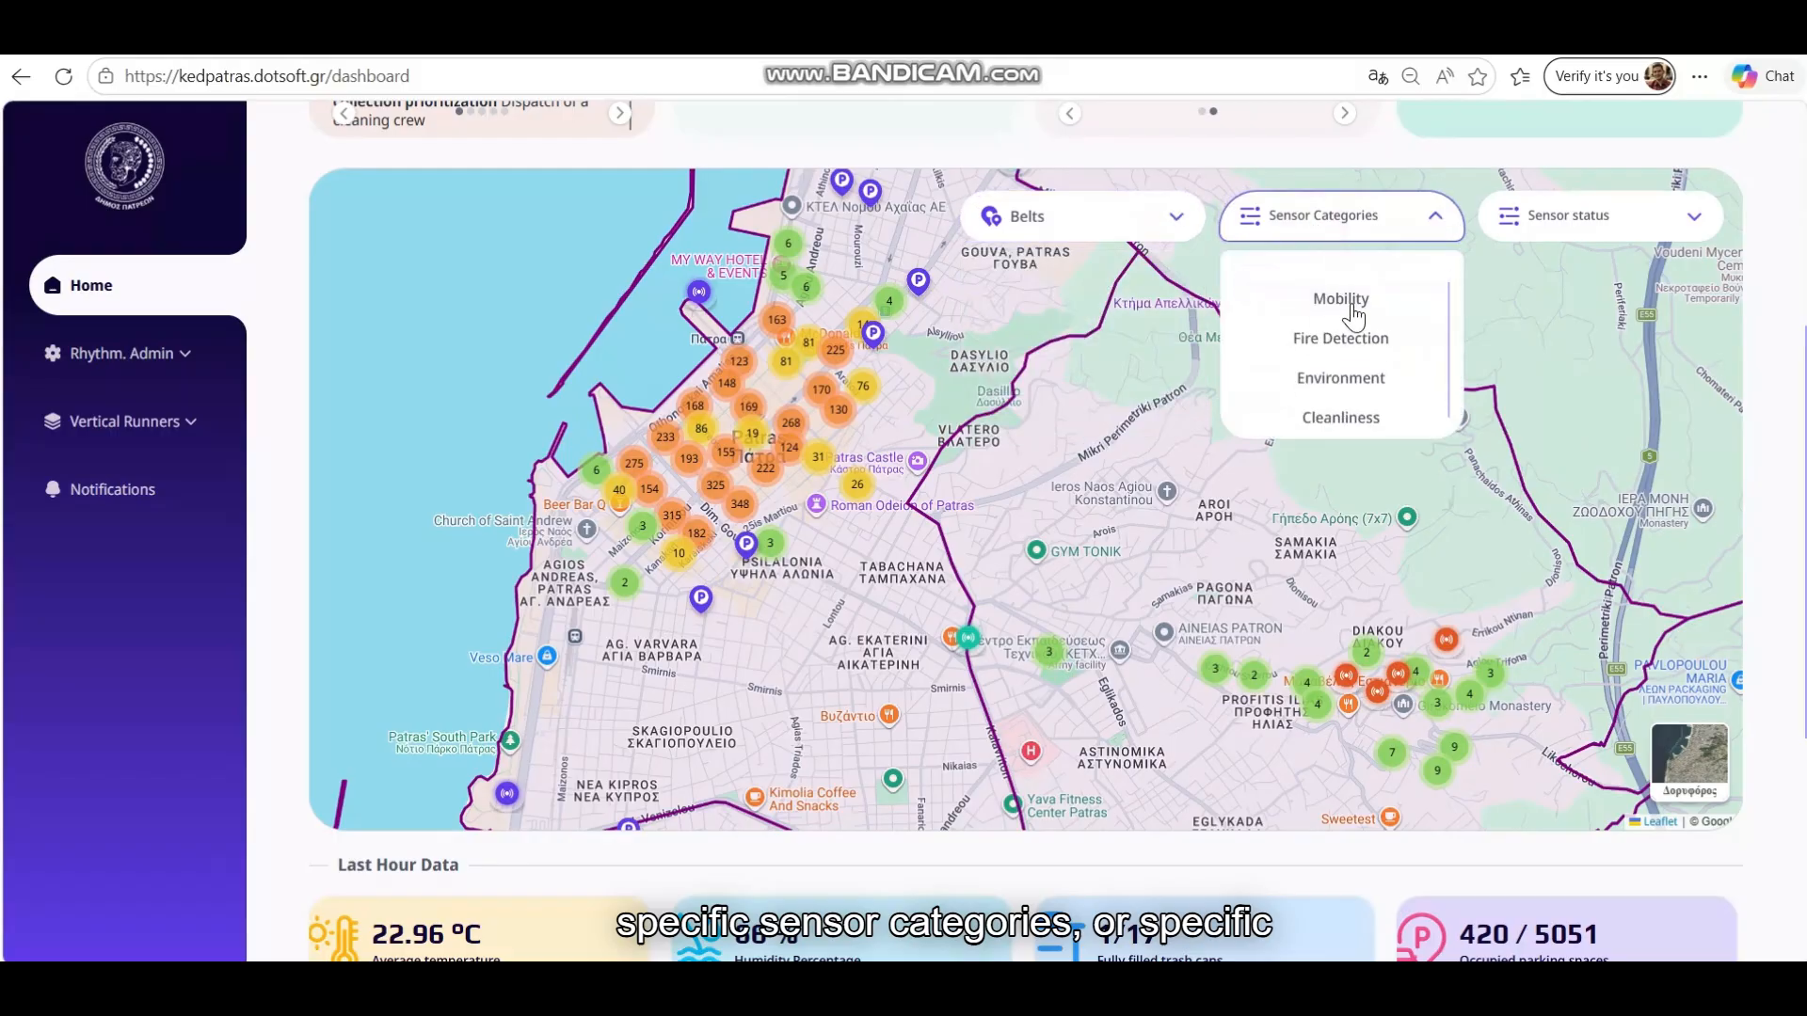
left_click(1532, 217)
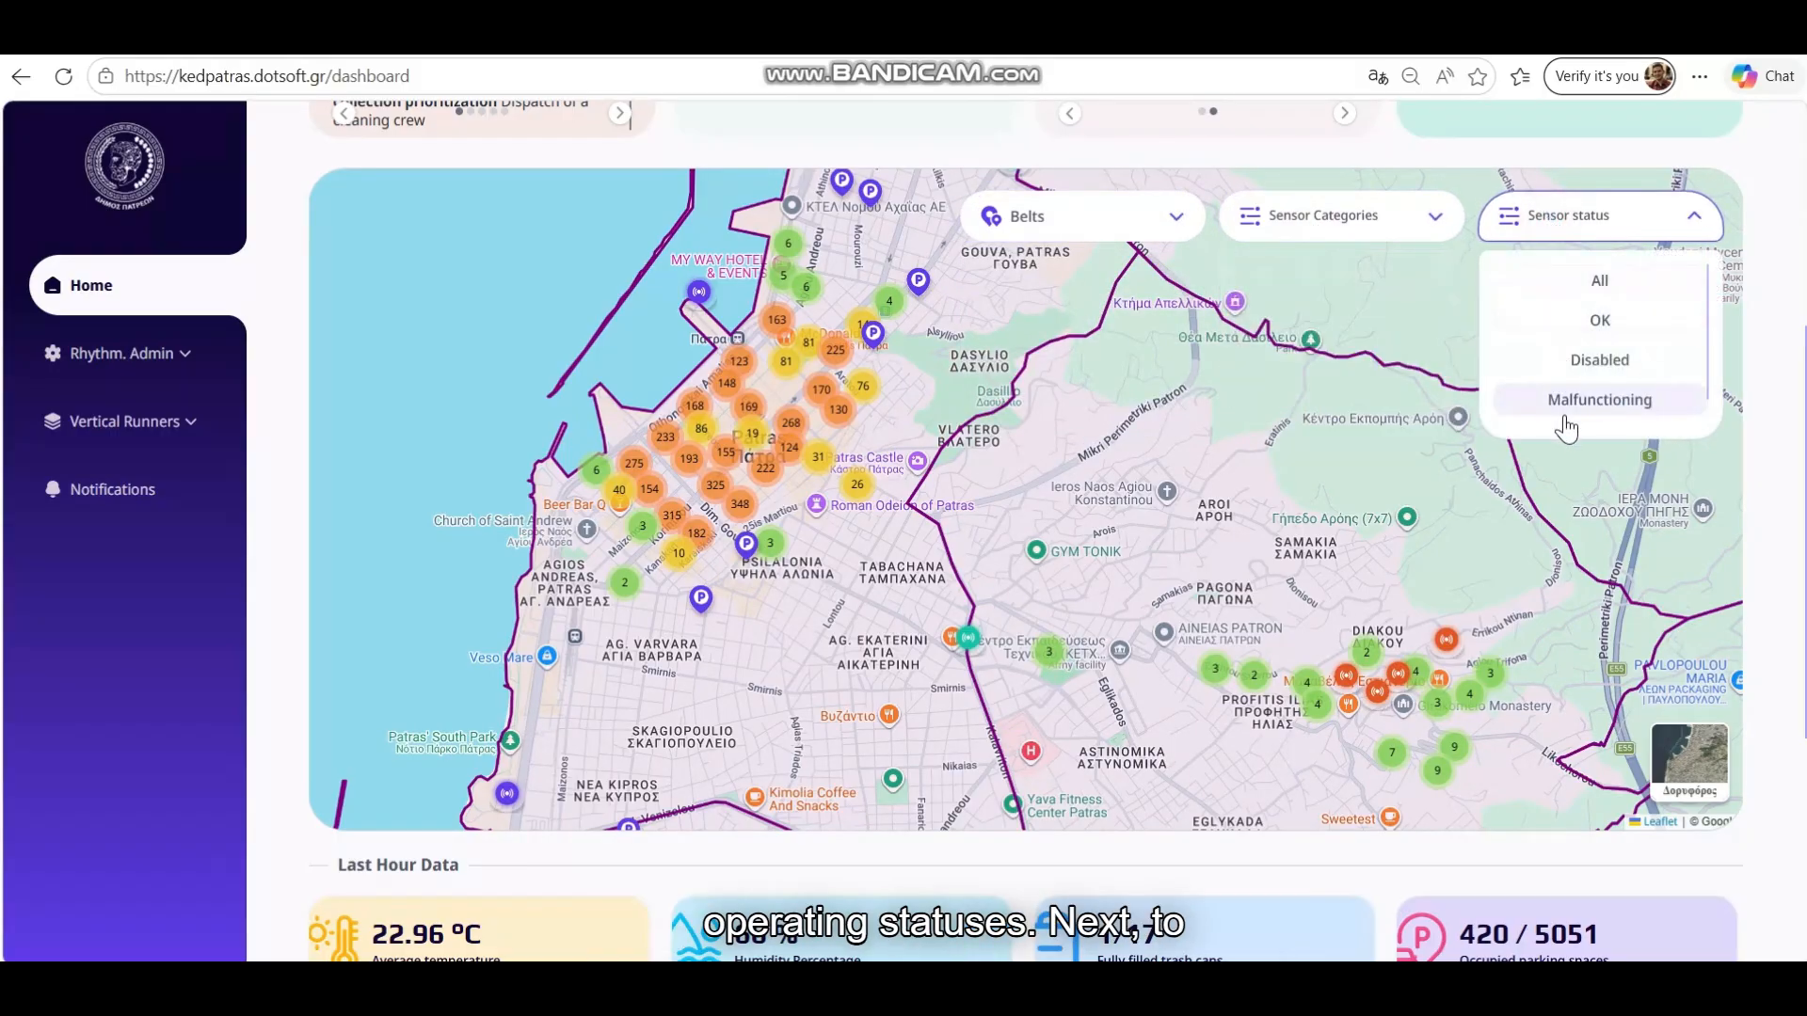
scroll(1562, 376, "down", 1)
left_click(1374, 232)
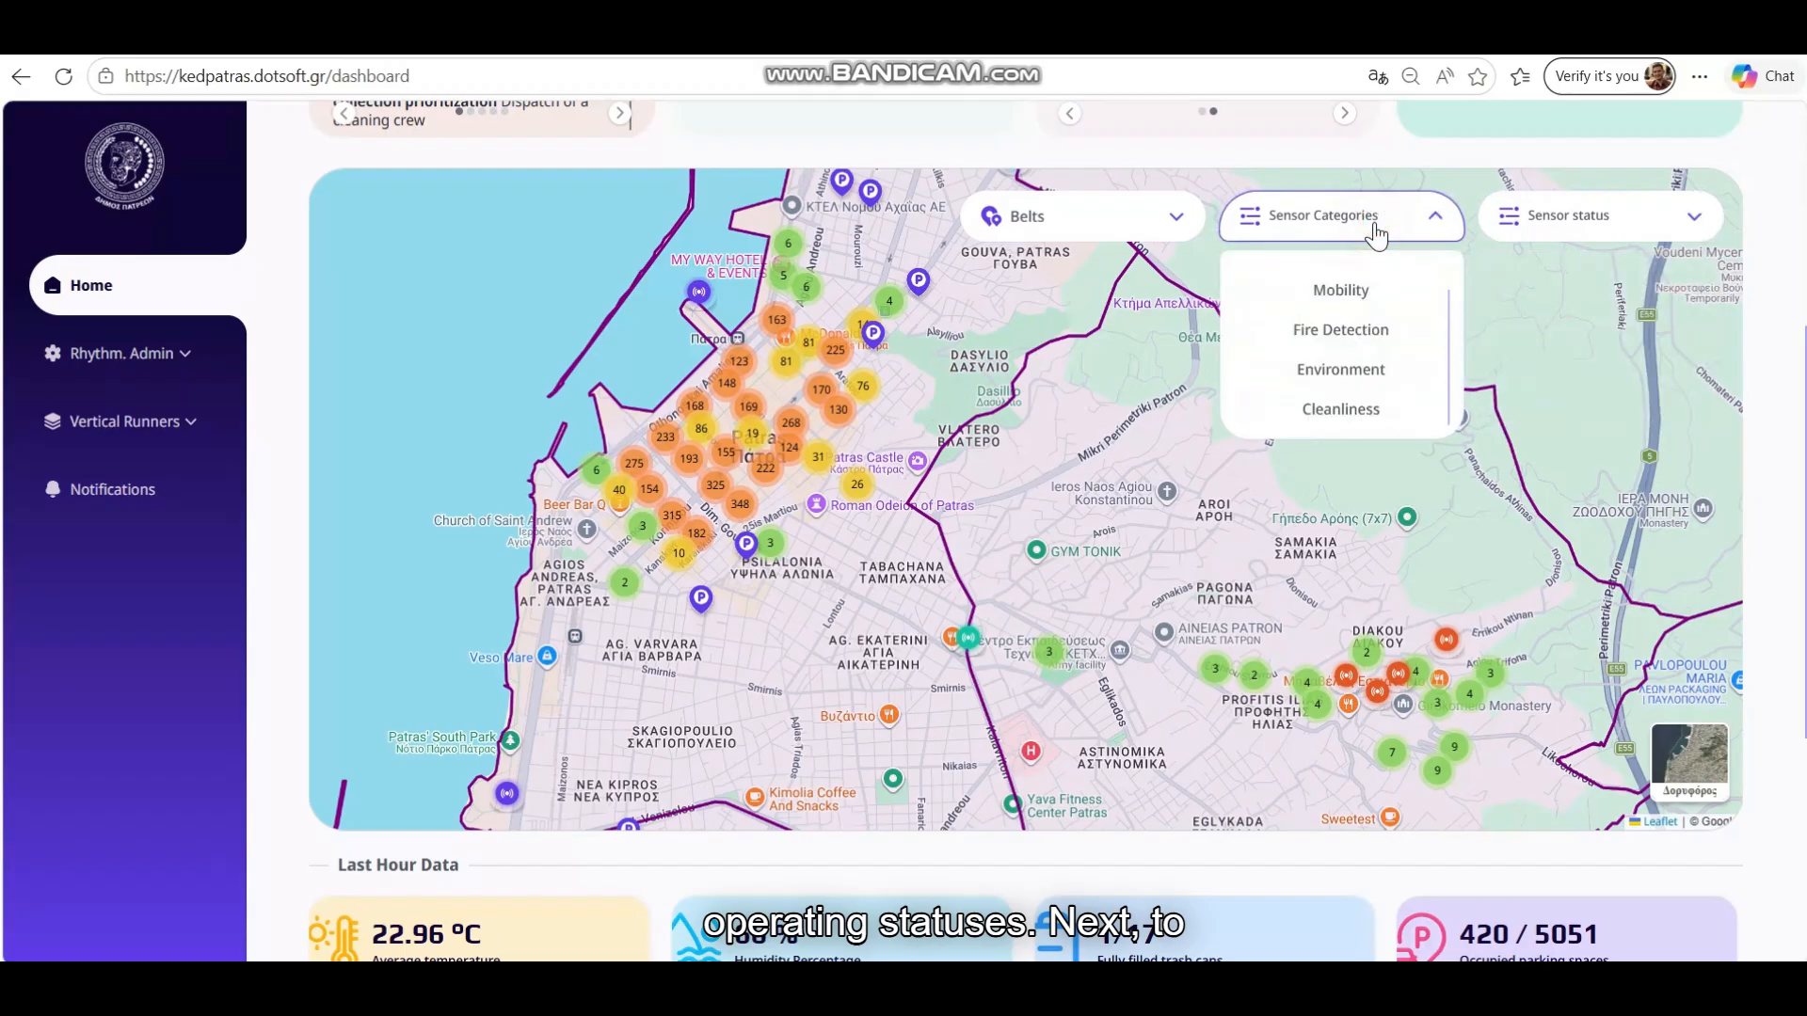
Filter the map to Fire Detection sensors and view one sensor's details
left_click(1346, 330)
left_click_drag(1295, 527, 1236, 471)
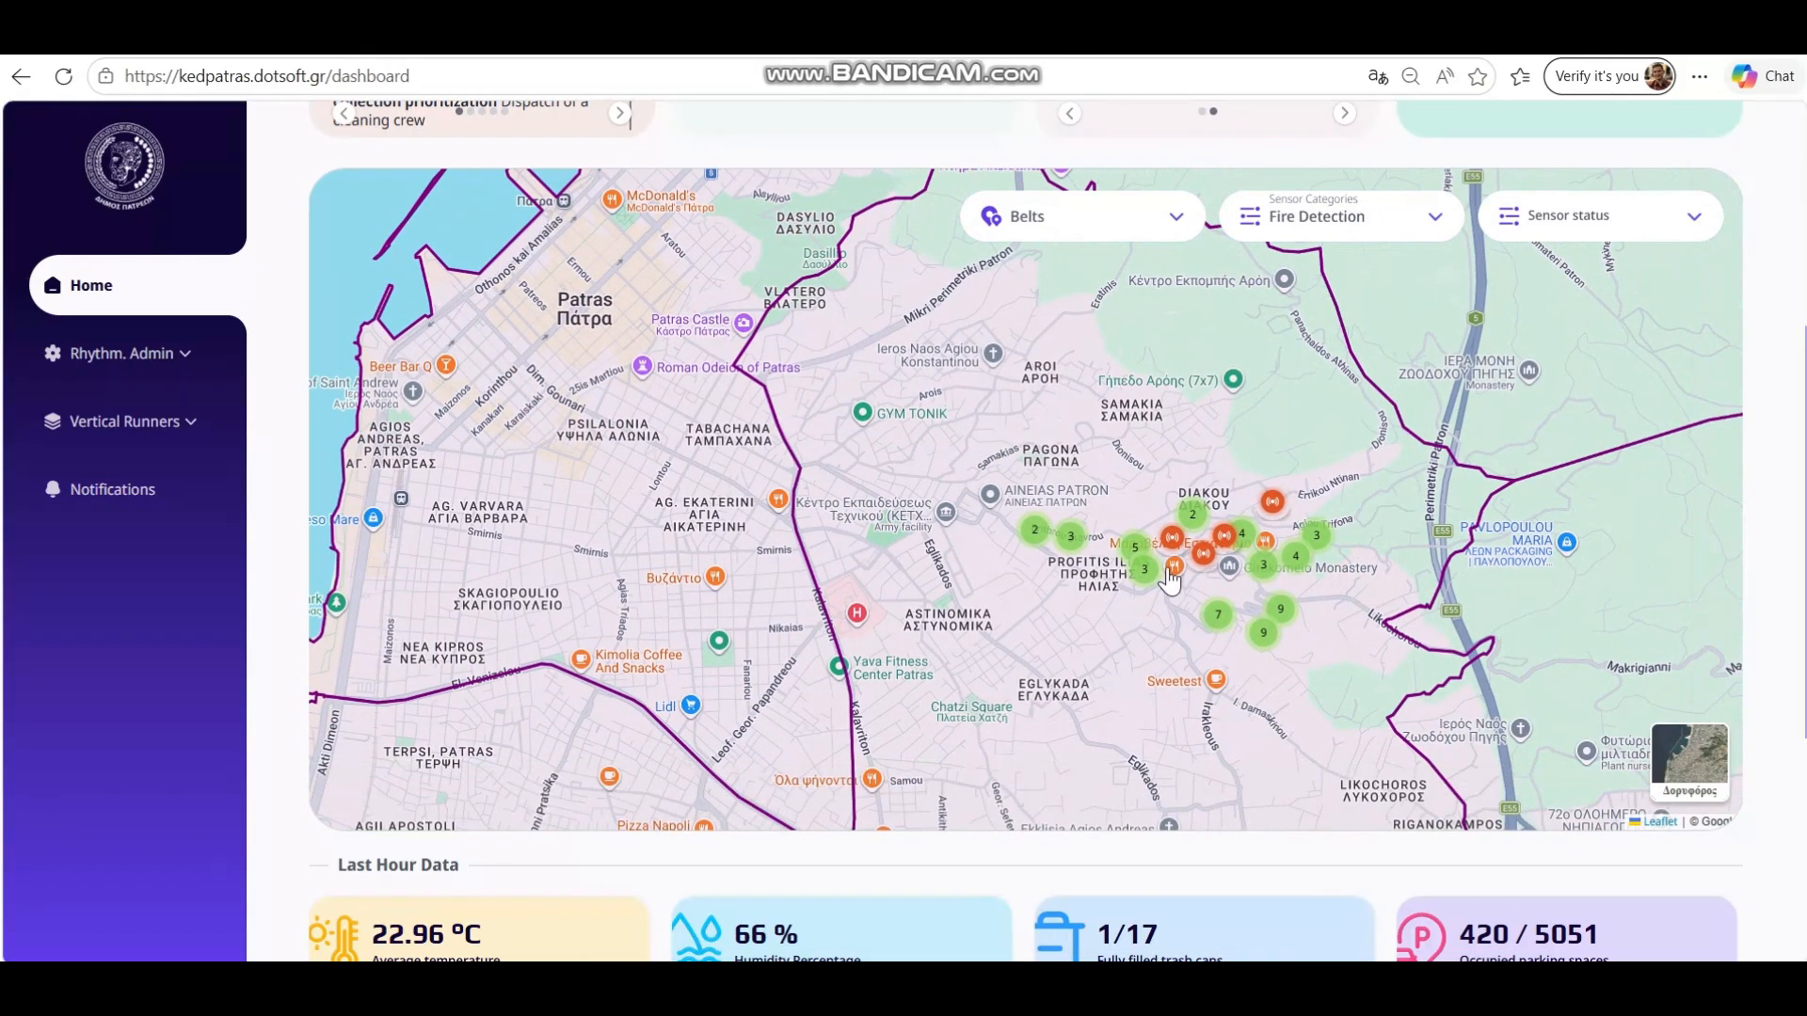
scroll(1236, 470, "up", 4)
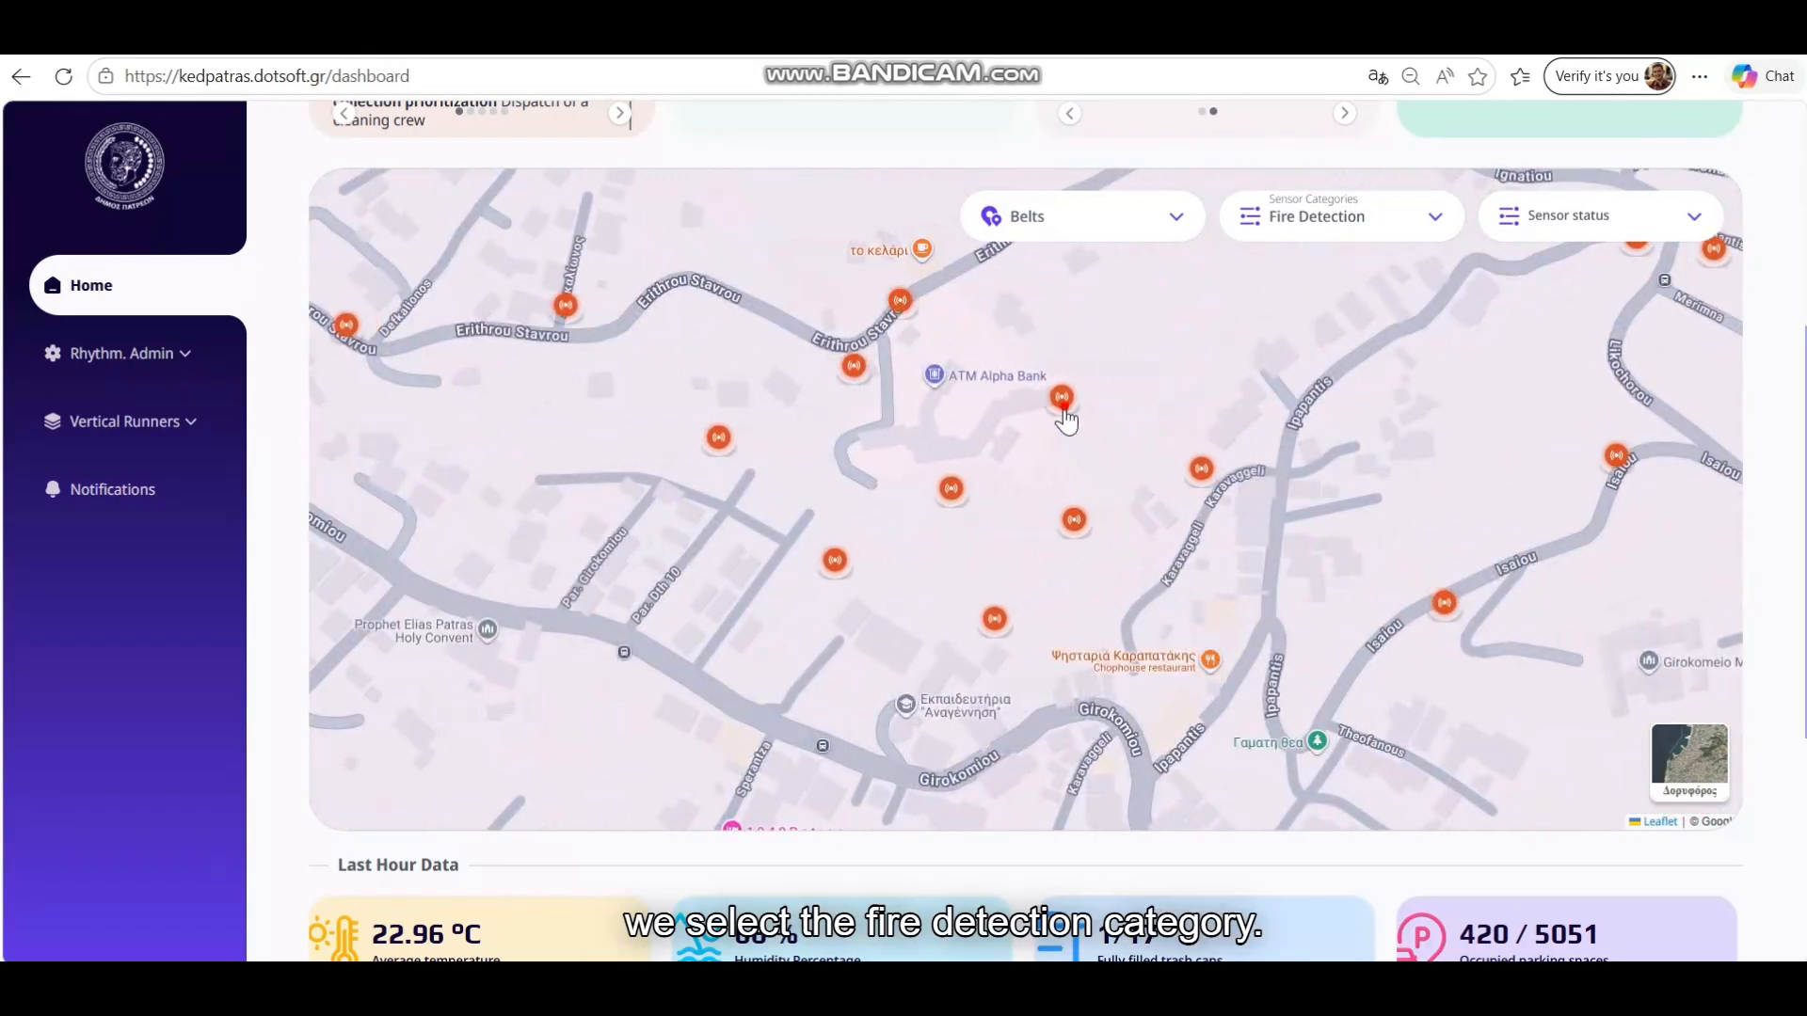
left_click(1069, 410)
left_click_drag(1089, 415, 1092, 566)
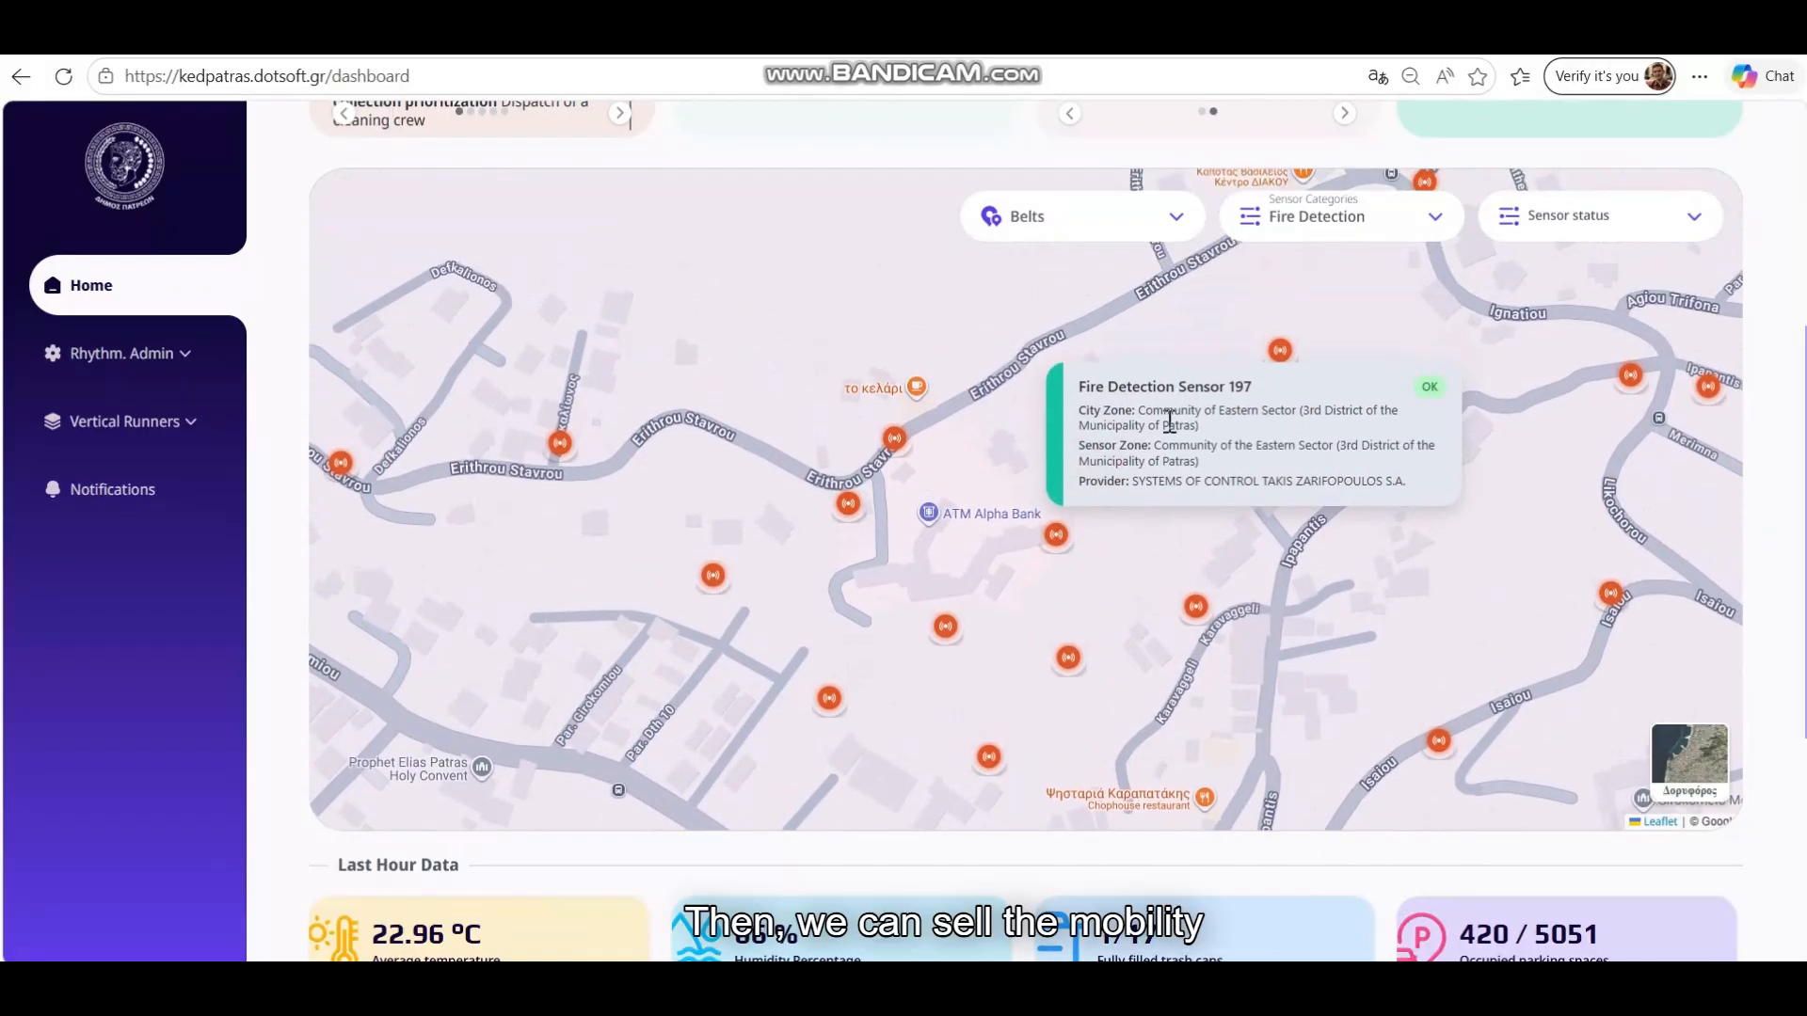
scroll(818, 565, "down", 3)
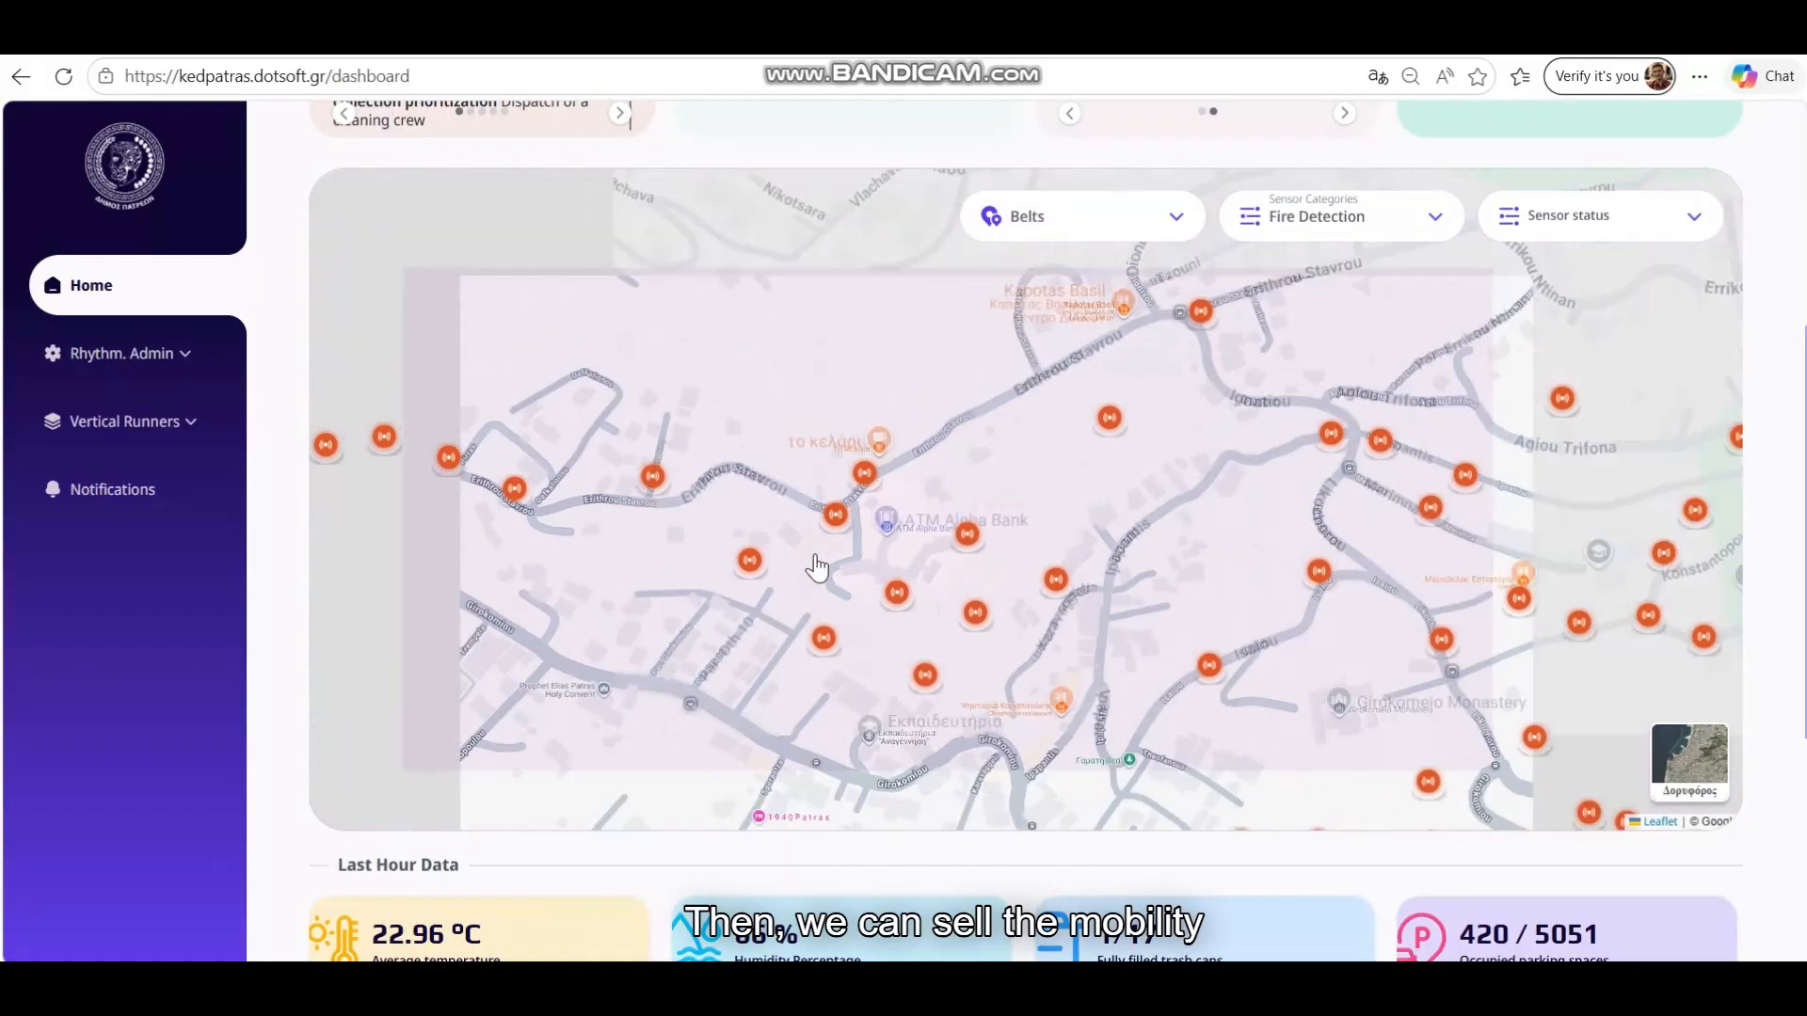
left_click_drag(526, 411, 887, 404)
scroll(1035, 376, "down", 3)
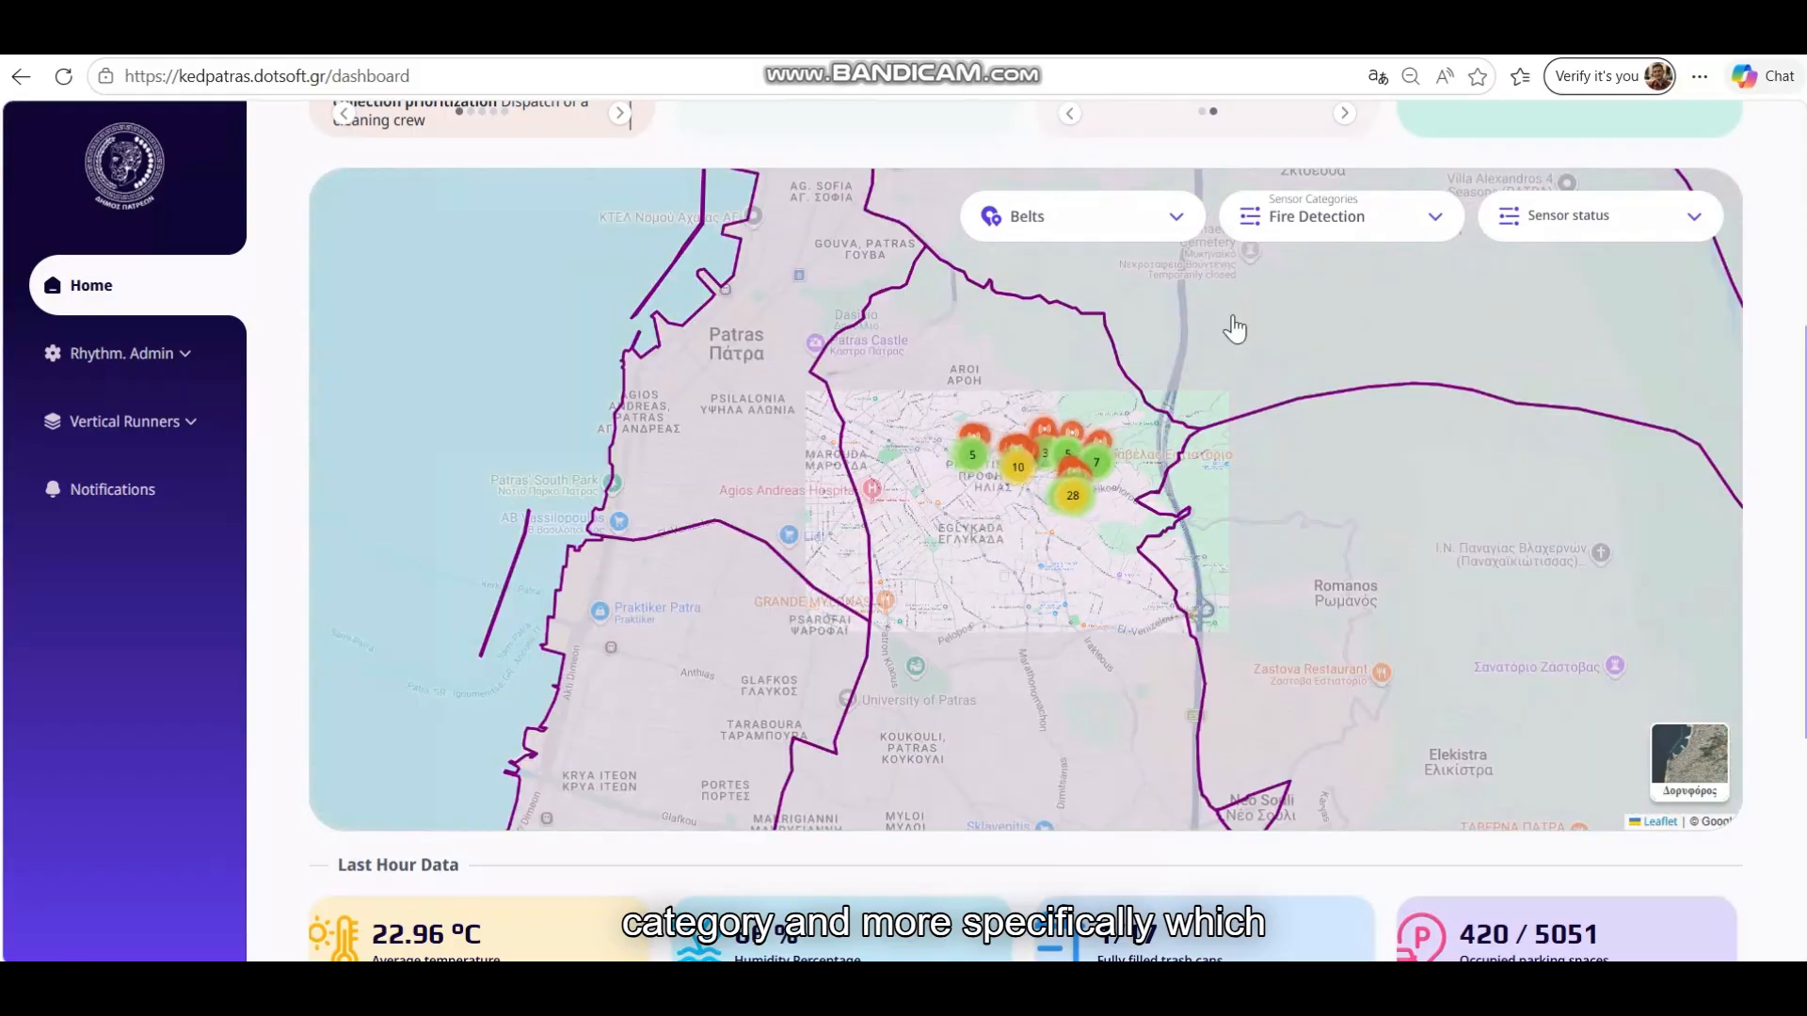
Filter the map to Mobility sensors and open the Parking Type list
left_click(1318, 219)
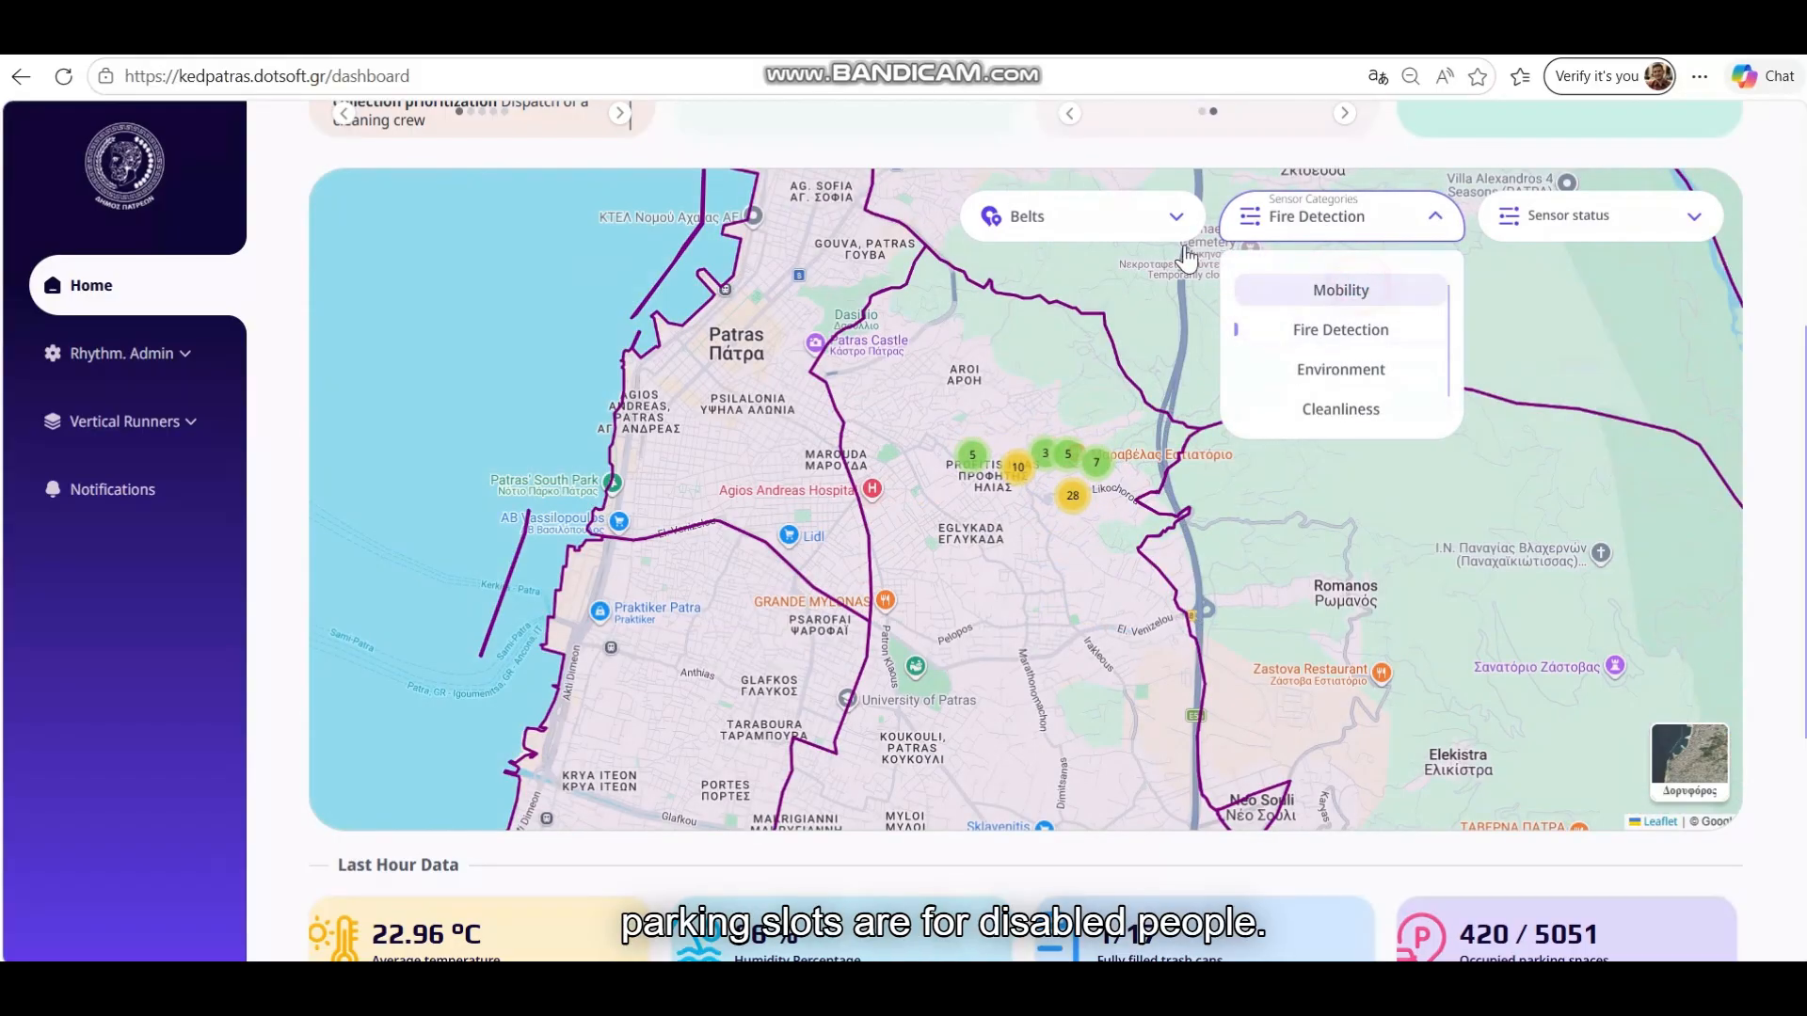
left_click(1346, 290)
left_click(1070, 231)
Show only Disabled parking sensors and view their details, including Mobility Sensor 1777
left_click(1081, 321)
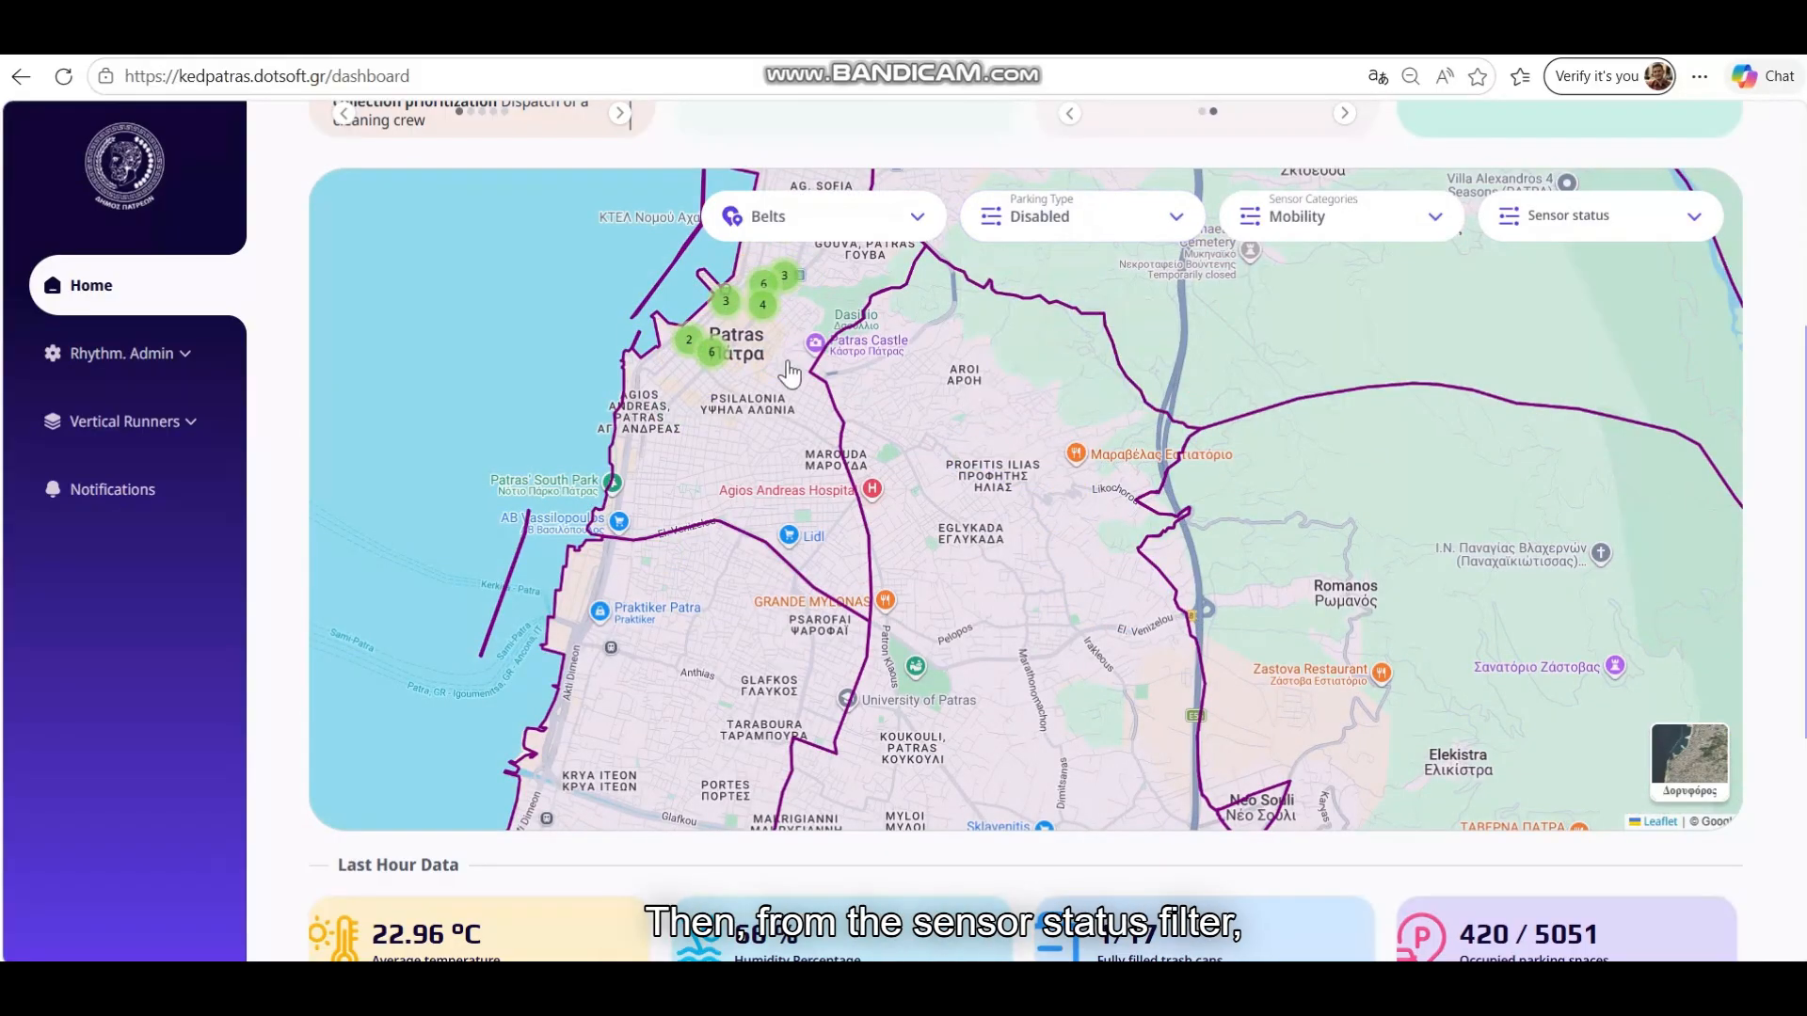
scroll(838, 509, "up", 3)
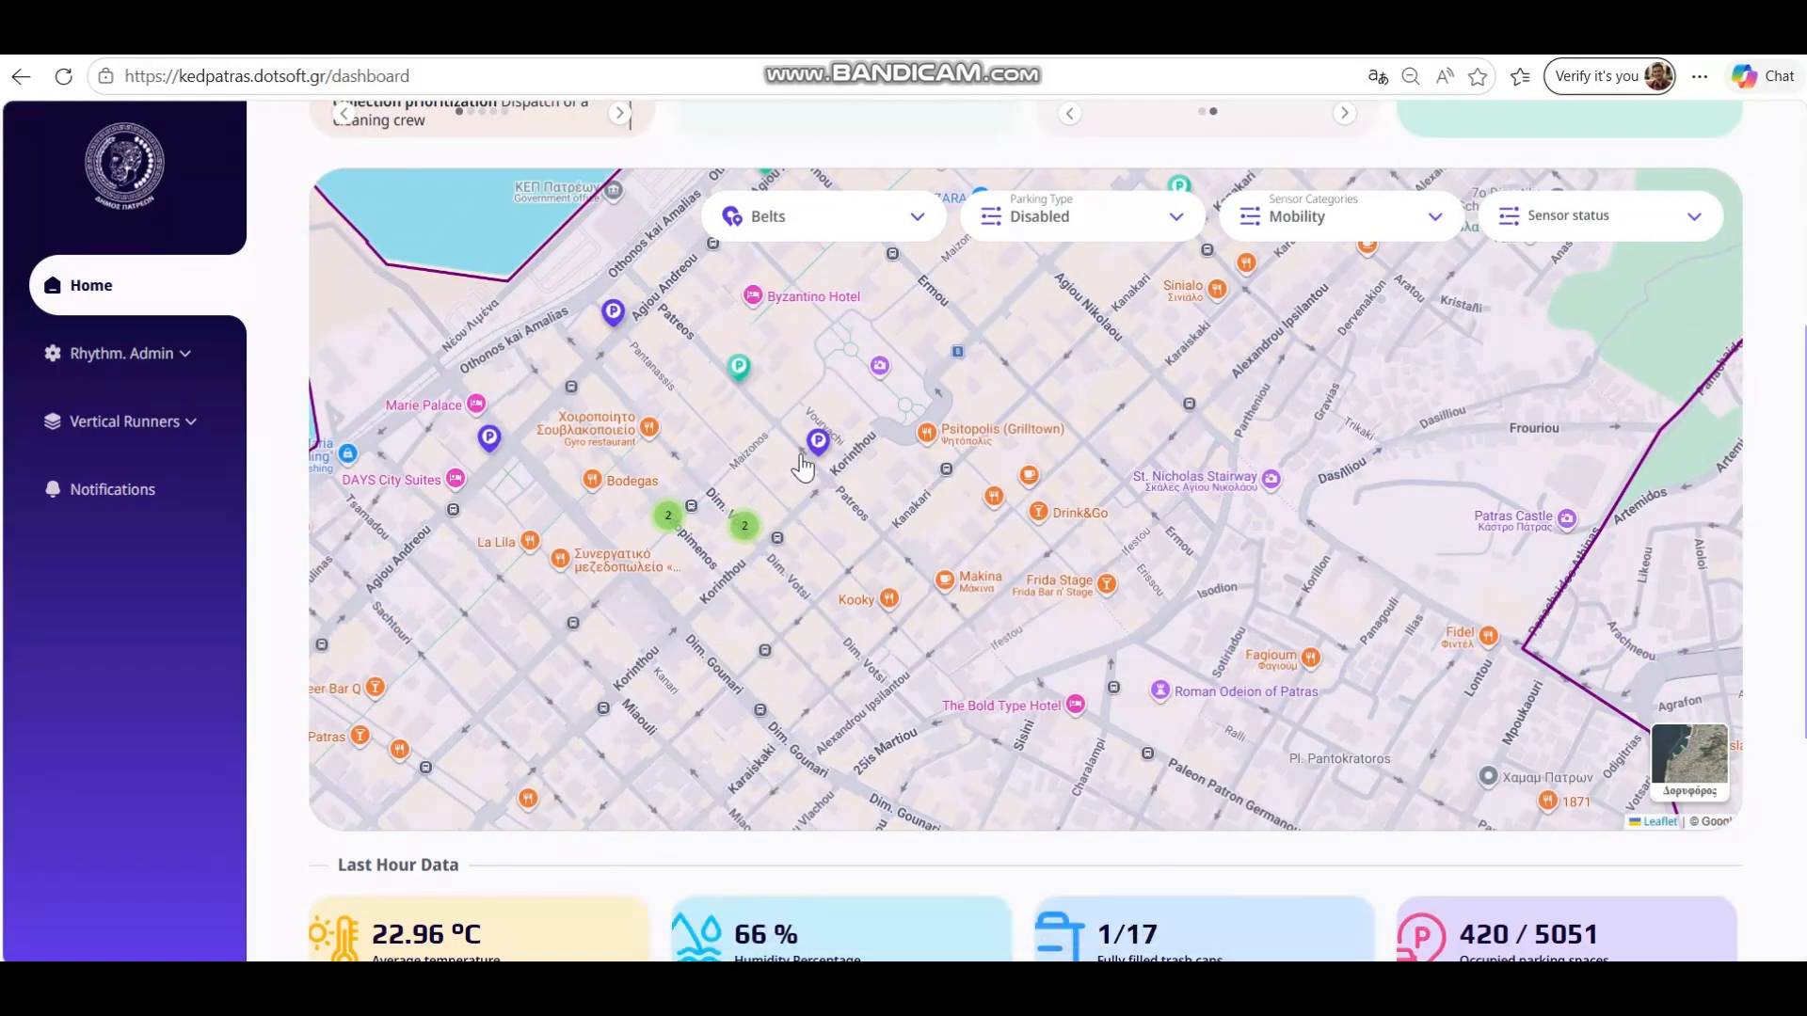
left_click(816, 442)
left_click(745, 525)
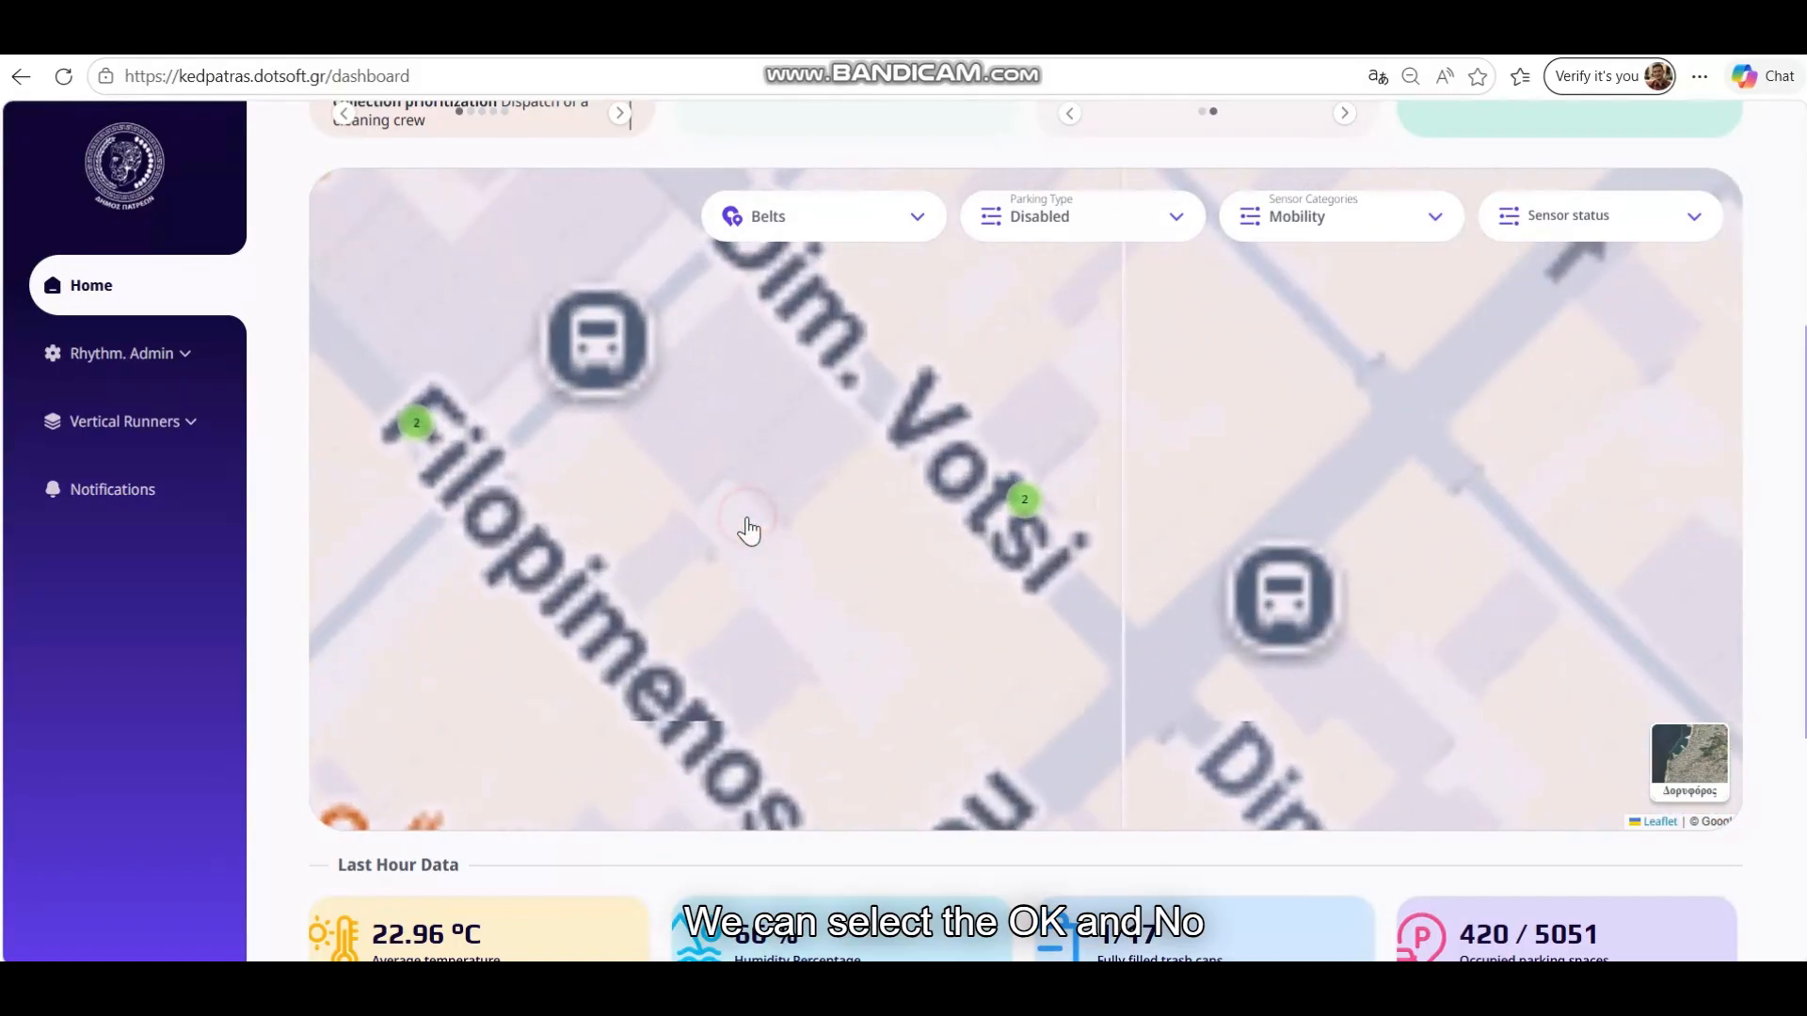
left_click(417, 441)
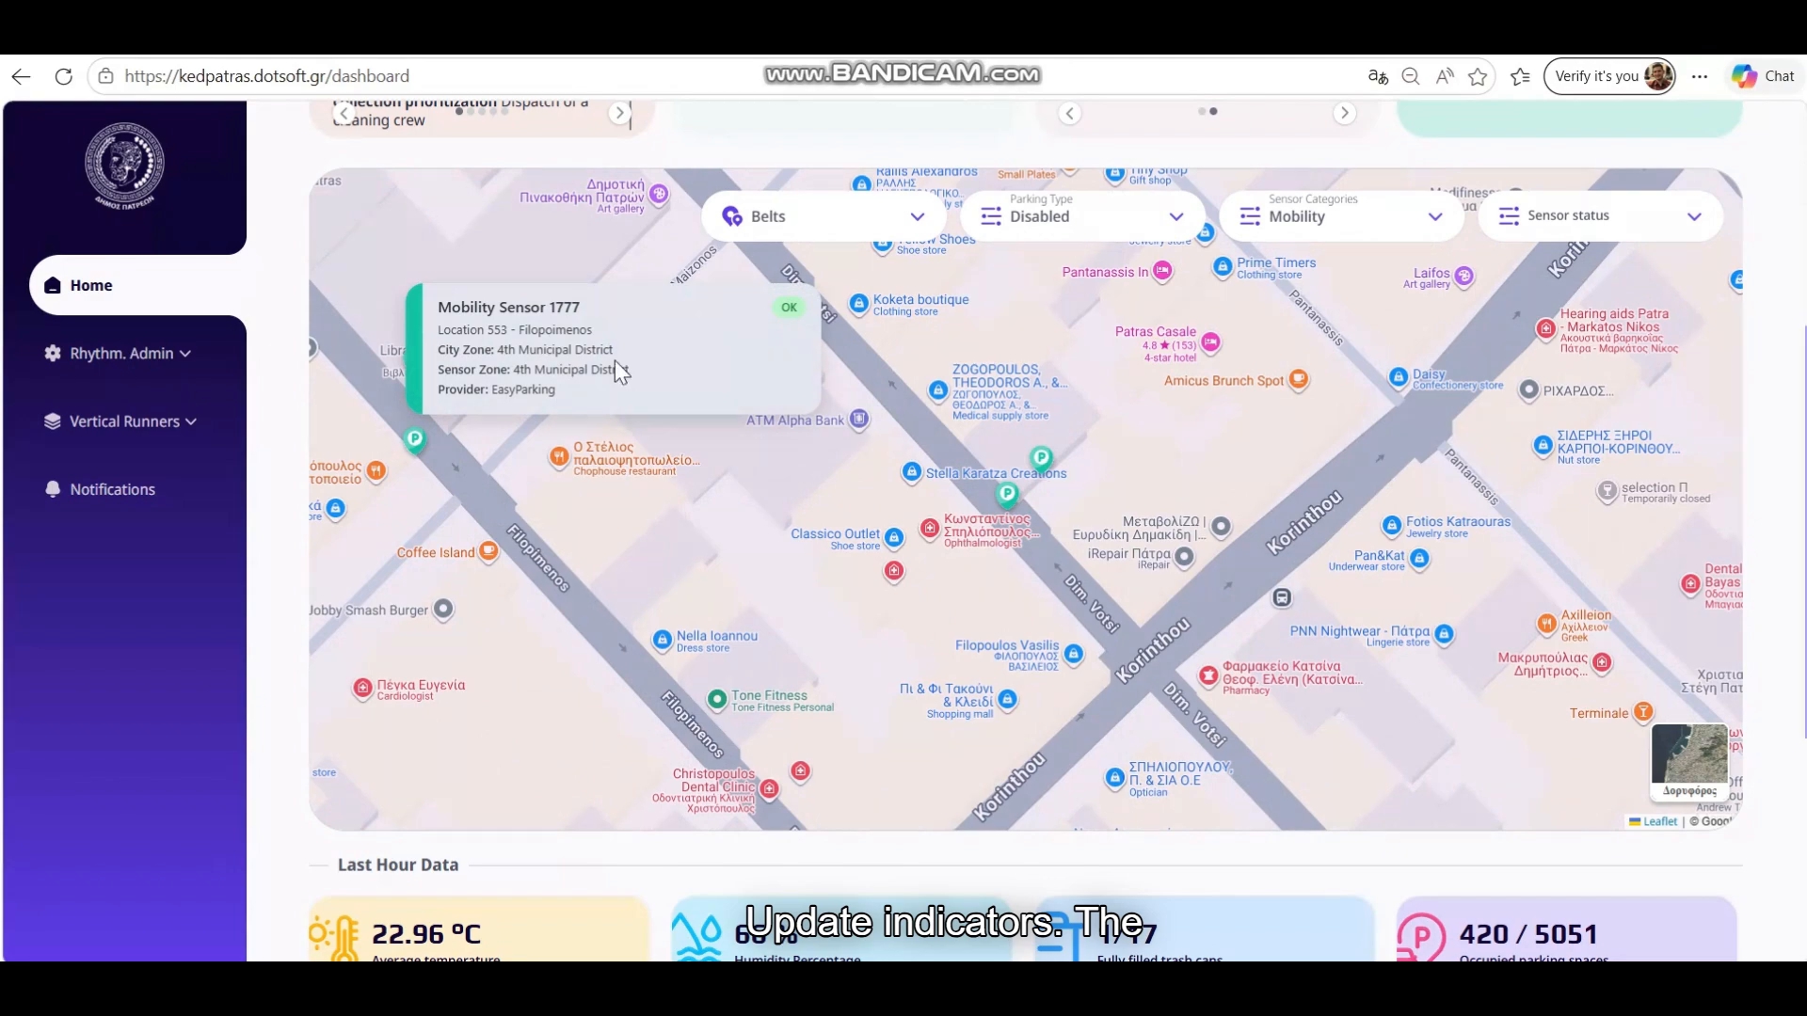
Set Sensor Categories to All and status to OK, then view Corinth Mobility Sensor 307
left_click(1408, 222)
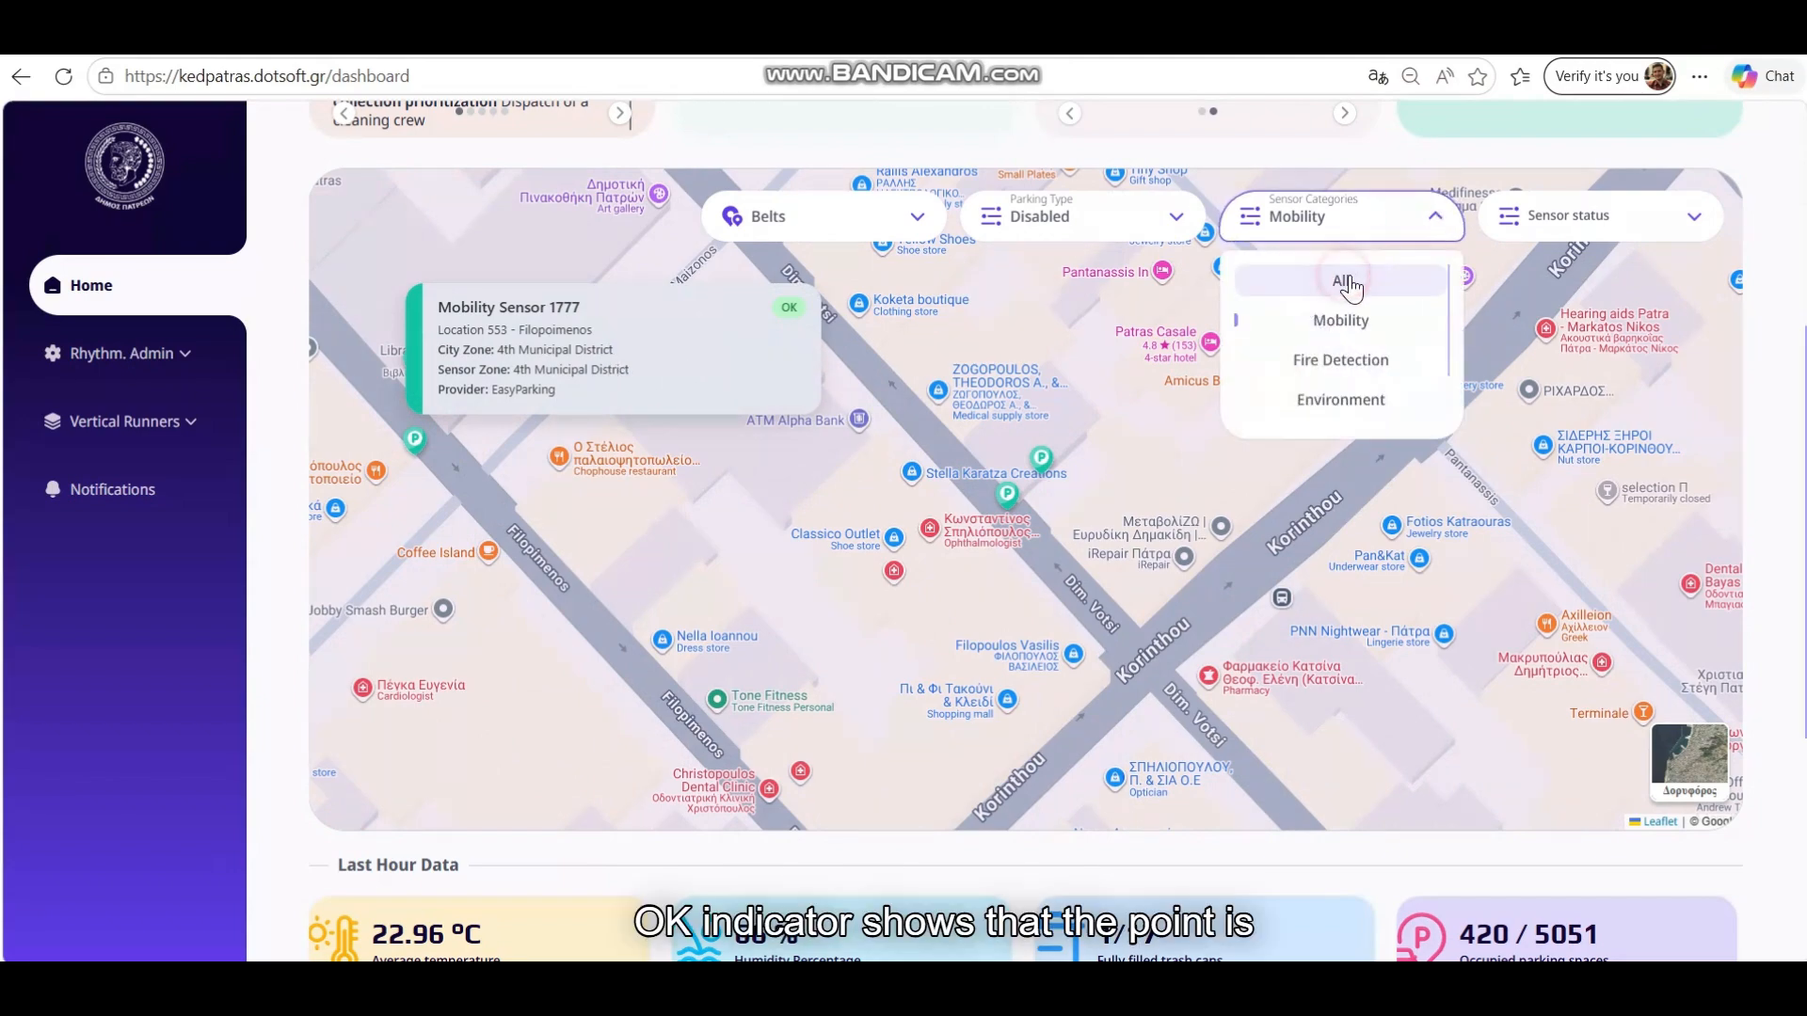
left_click(1346, 280)
left_click(1142, 225)
left_click(1581, 222)
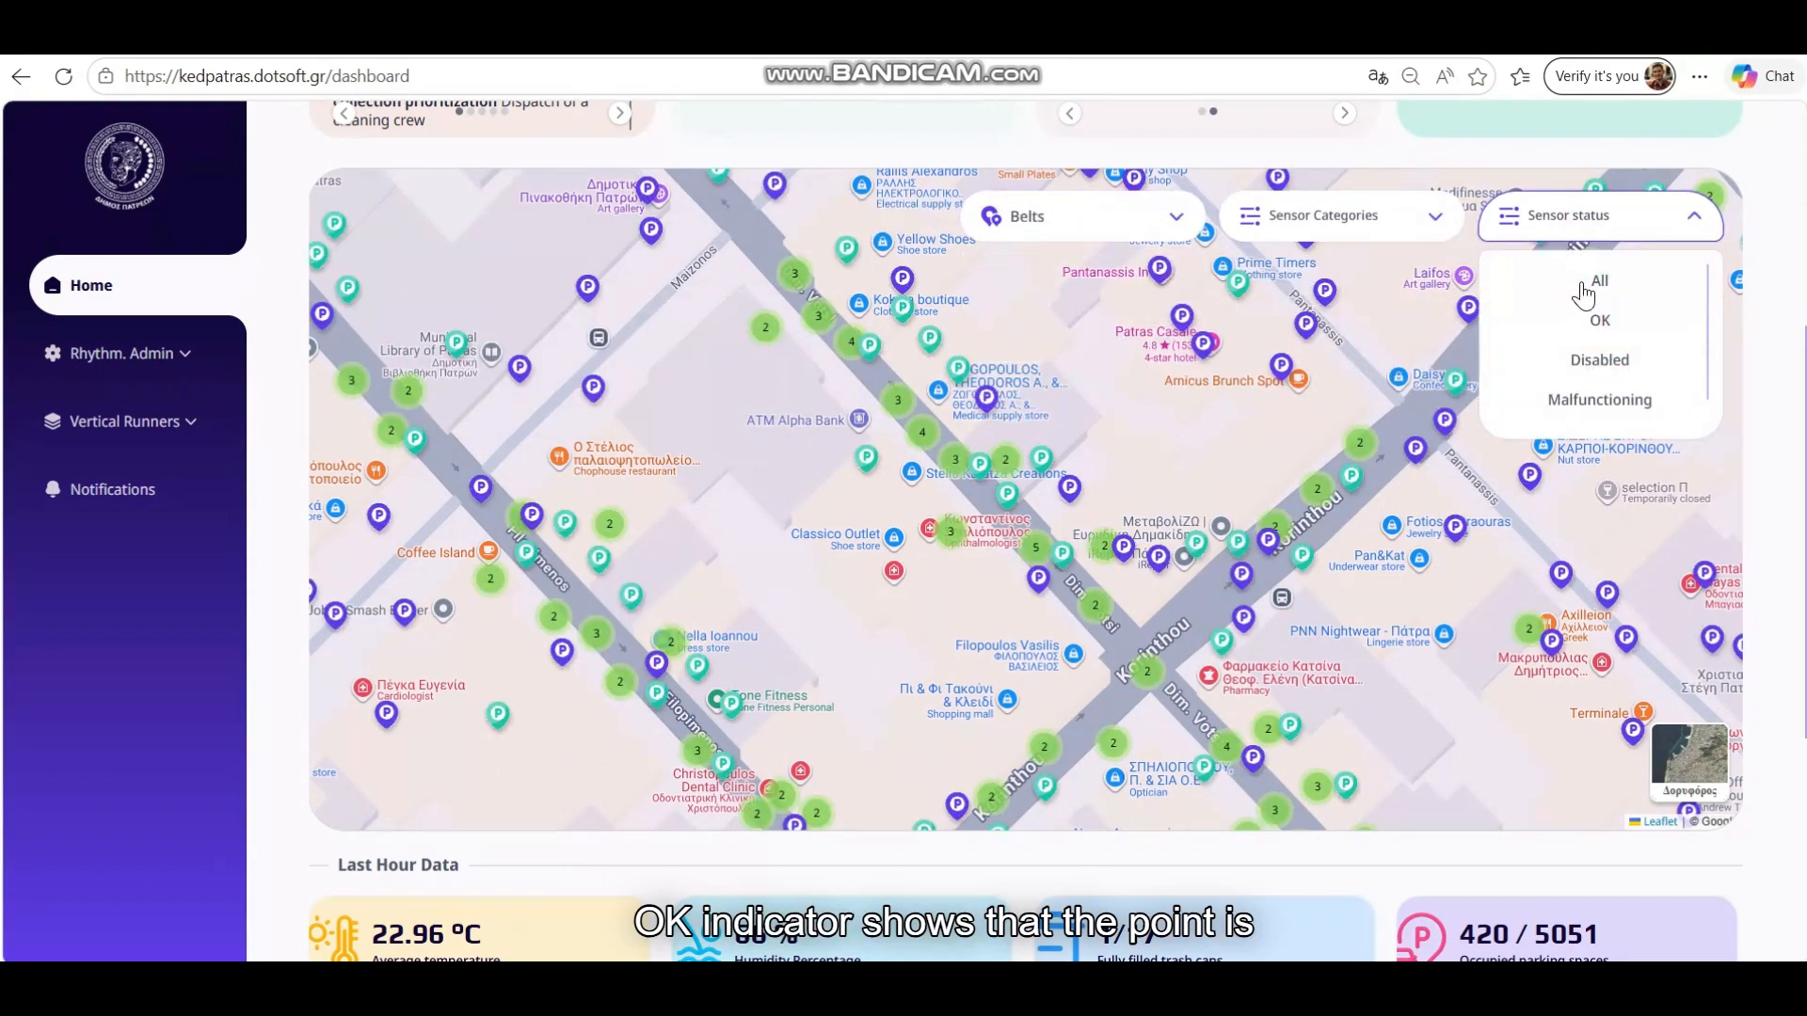
left_click(1600, 320)
scroll(1149, 480, "down", 1)
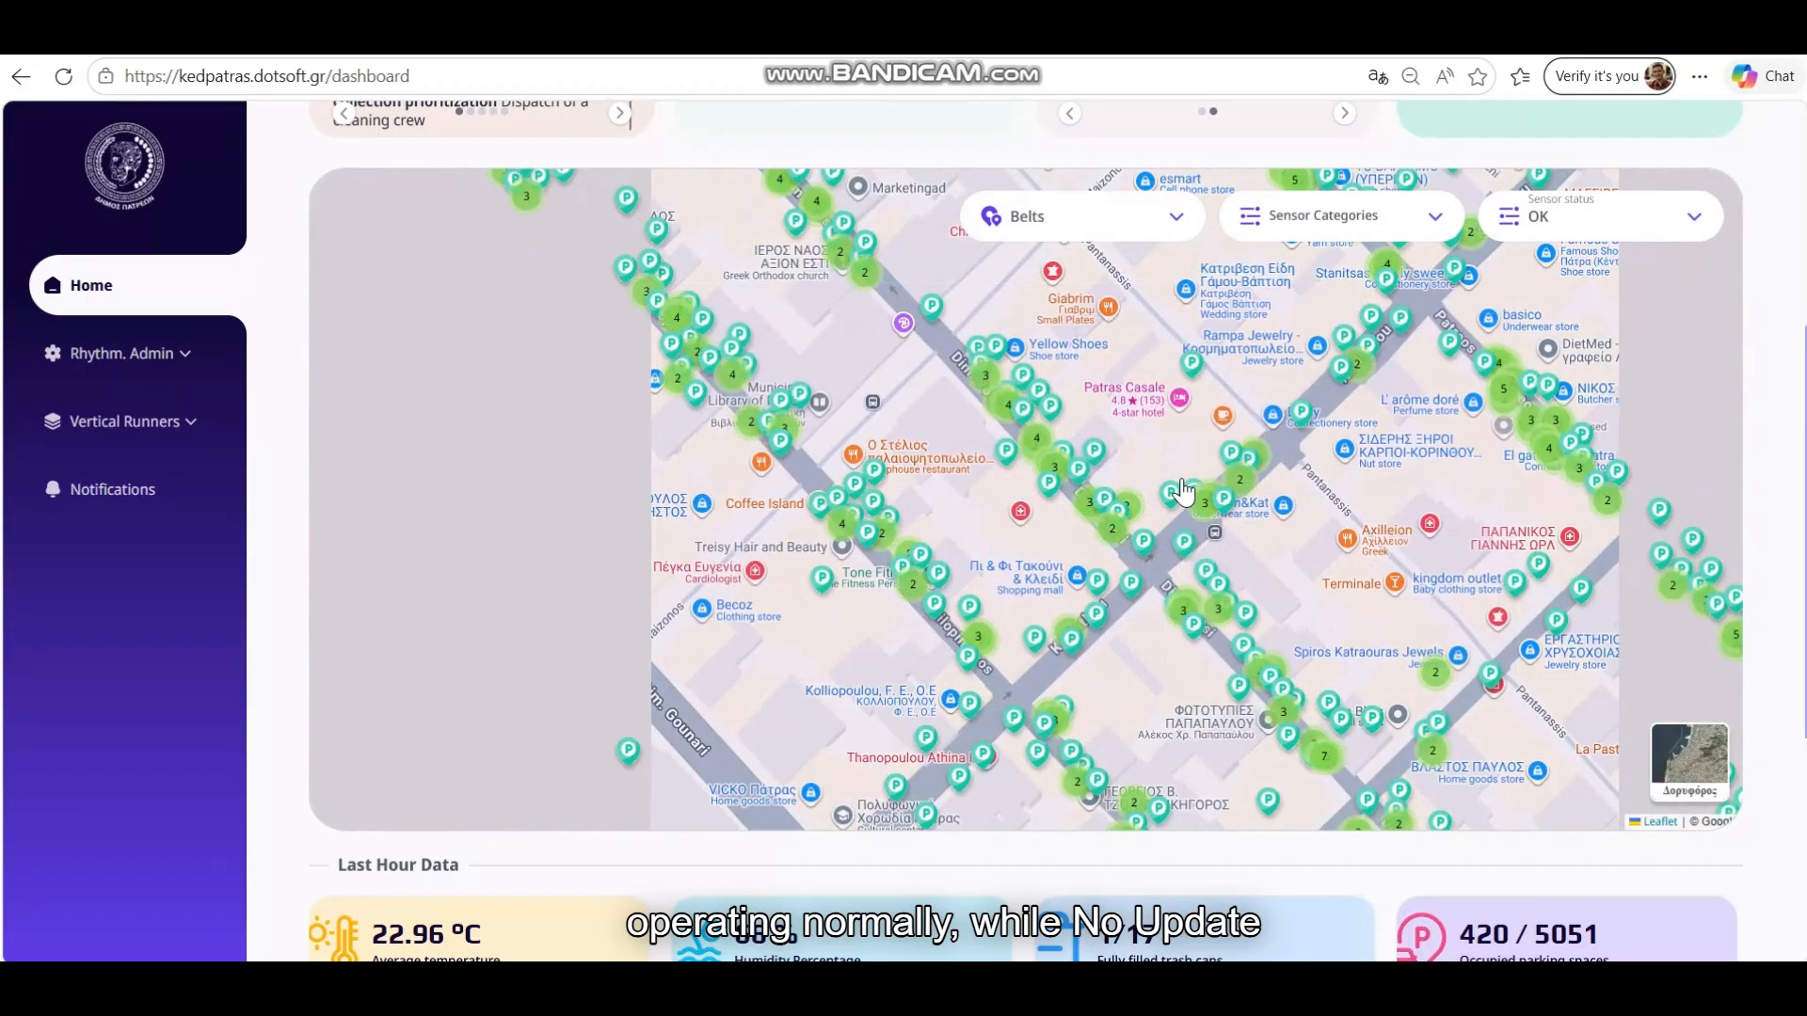
left_click(1222, 498)
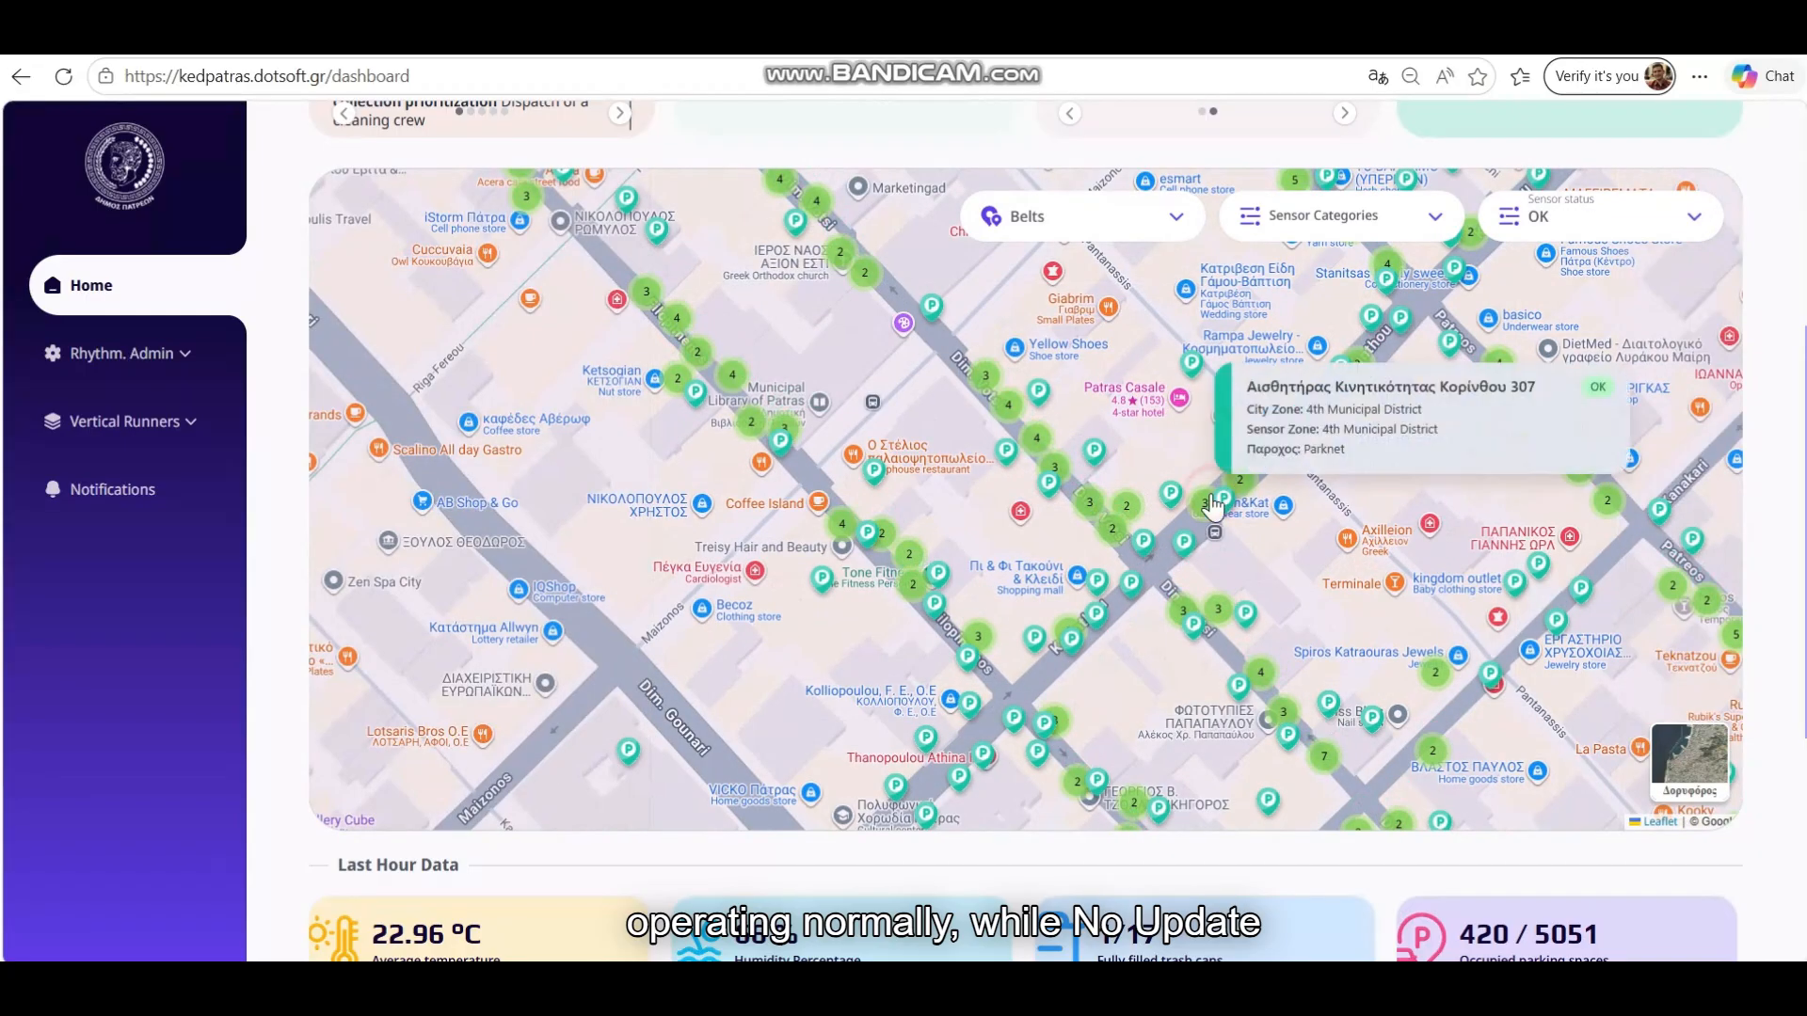
Filter to Non-renewal sensors, view Mobility Sensor Major 120, then scroll to Last Hour Data
left_click(1571, 228)
scroll(1597, 376, "down", 1)
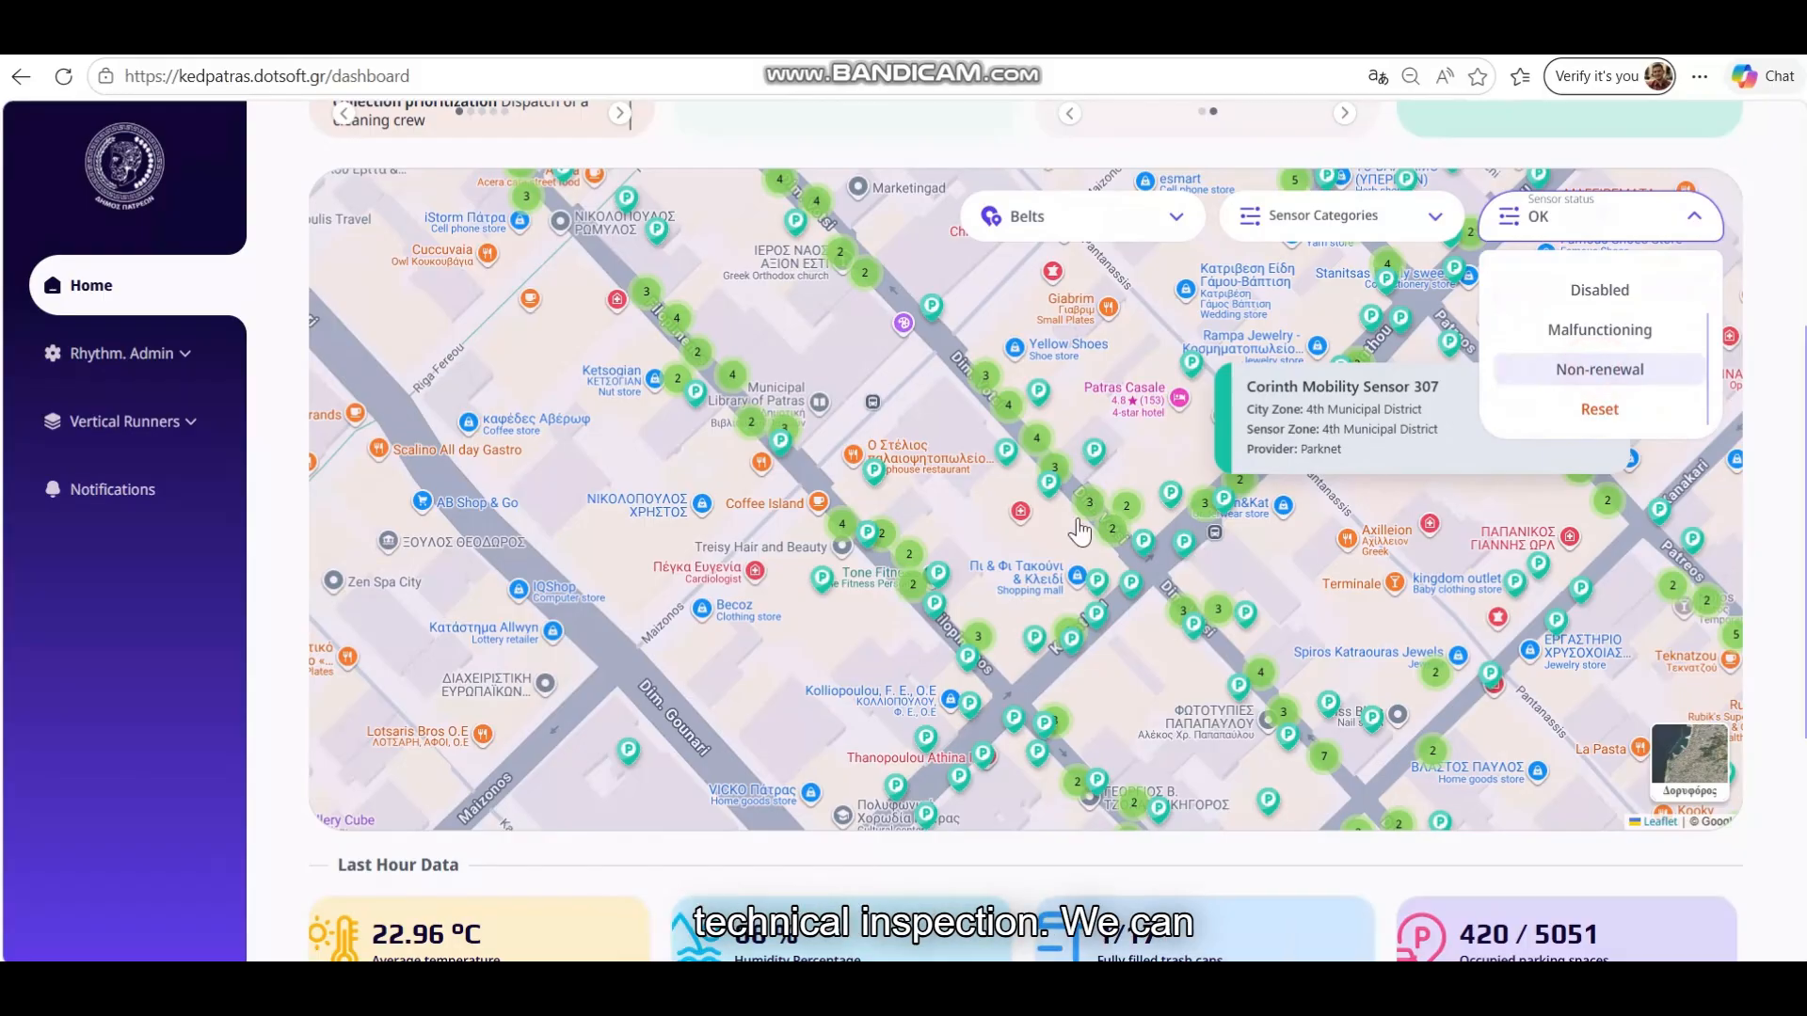
left_click(1600, 369)
left_click(638, 585)
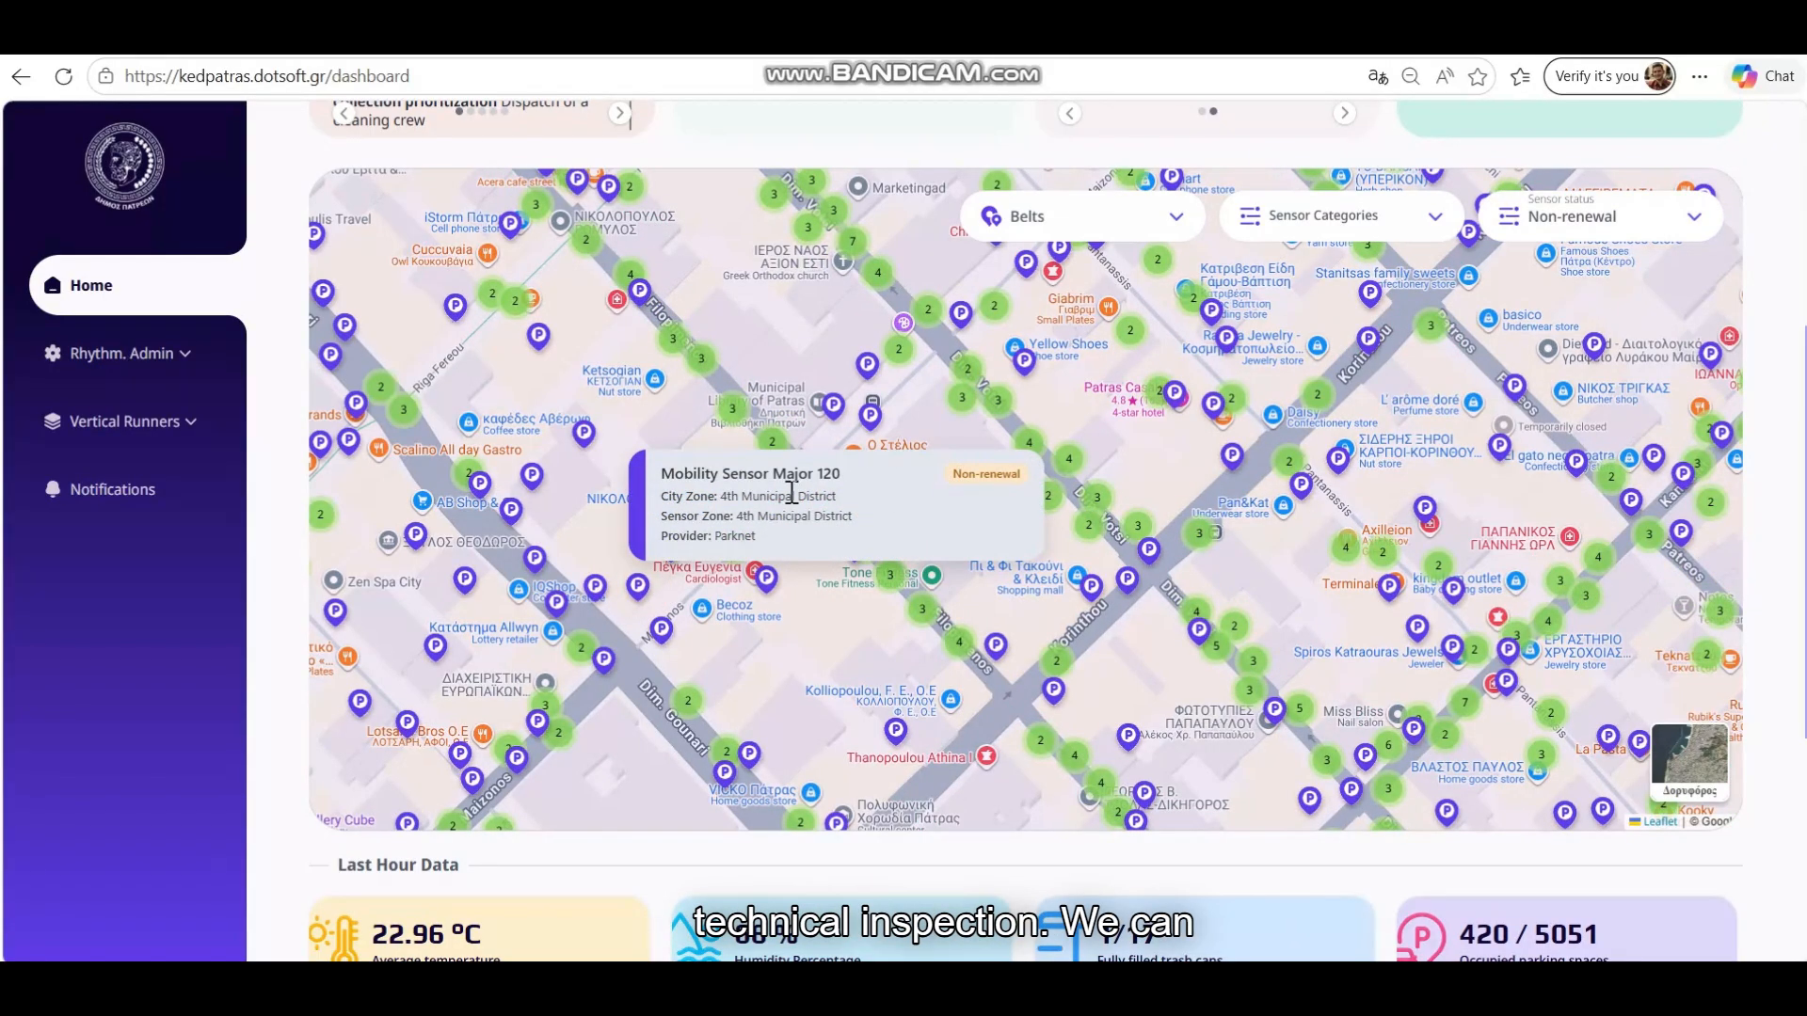
scroll(806, 606, "down", 2)
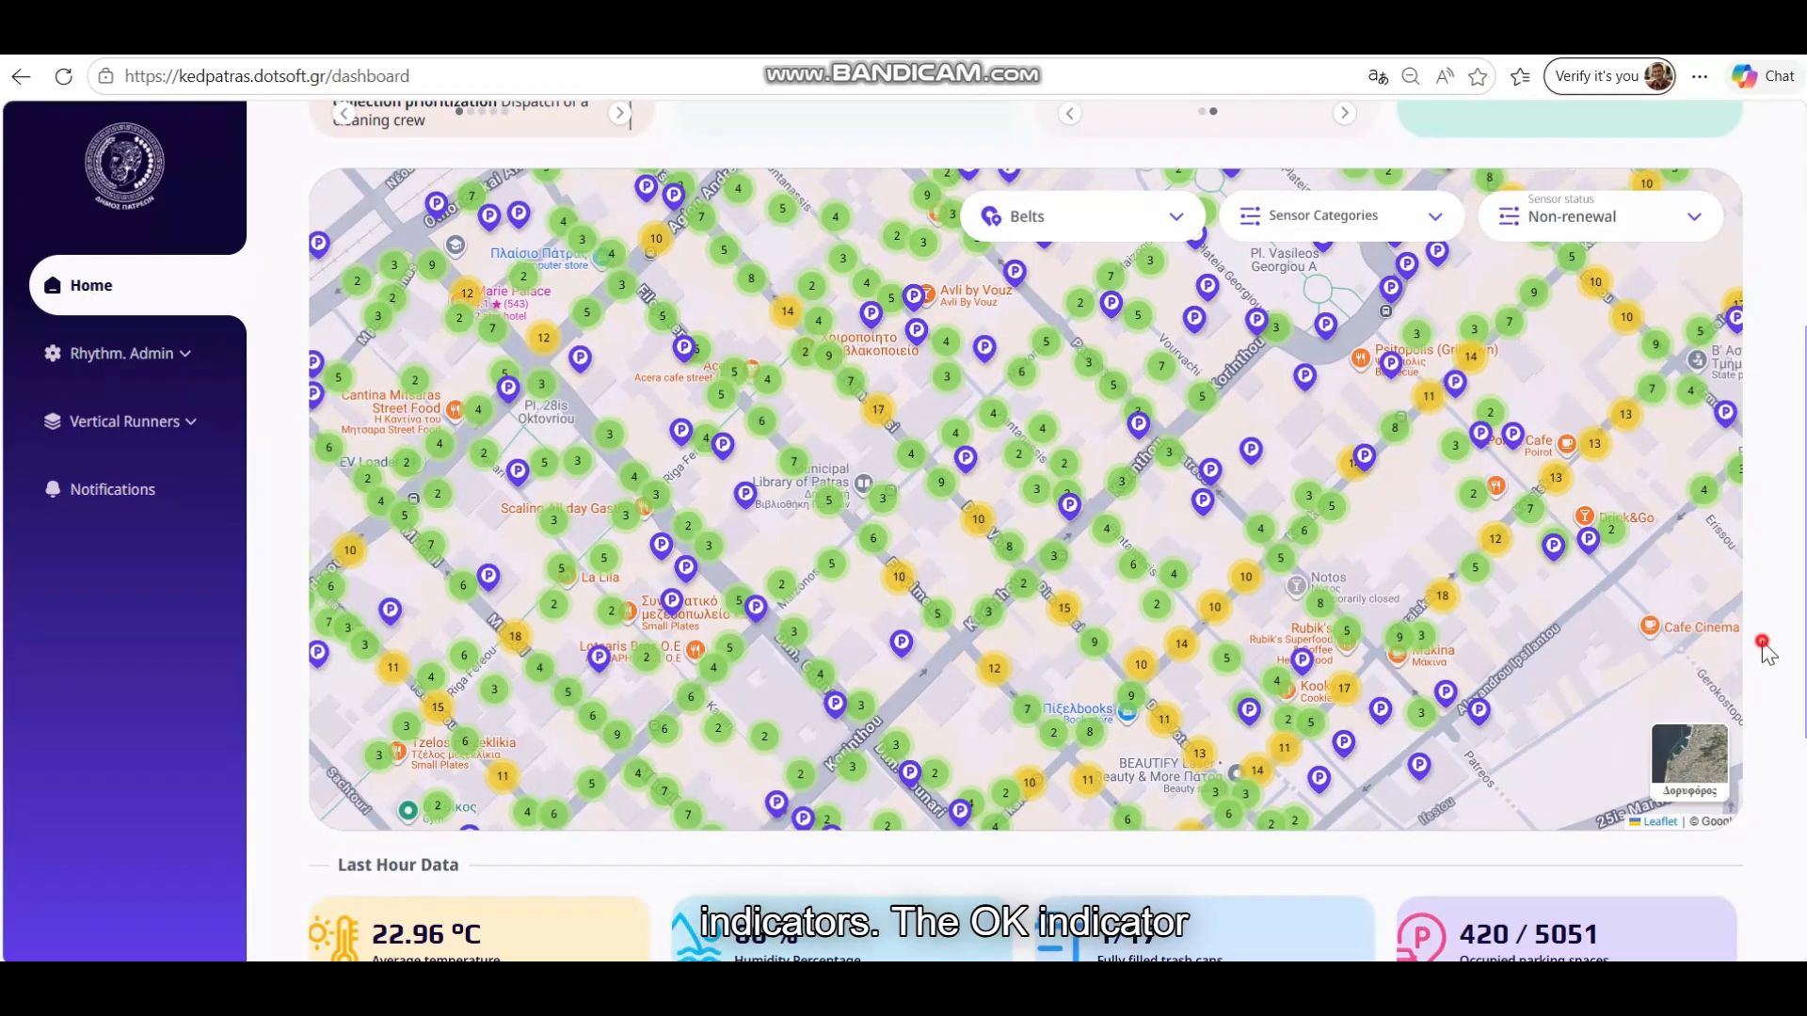
scroll(1759, 640, "down", 5)
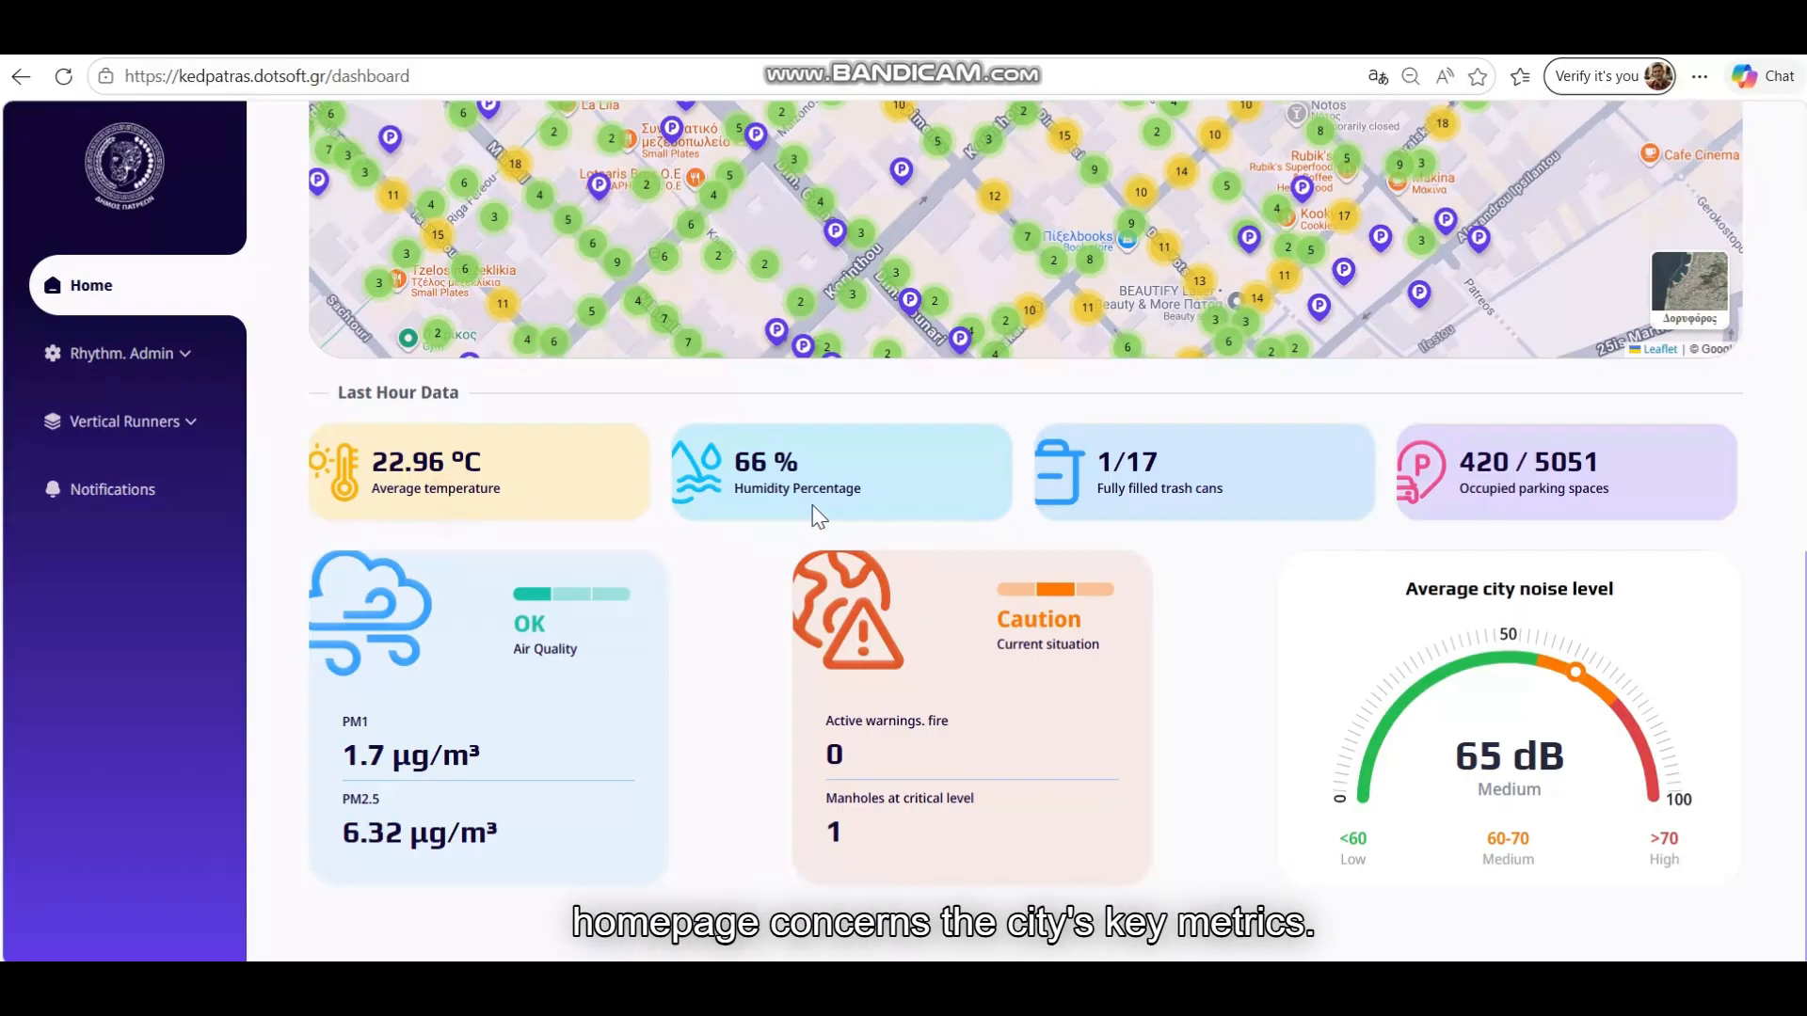
left_click(1176, 508)
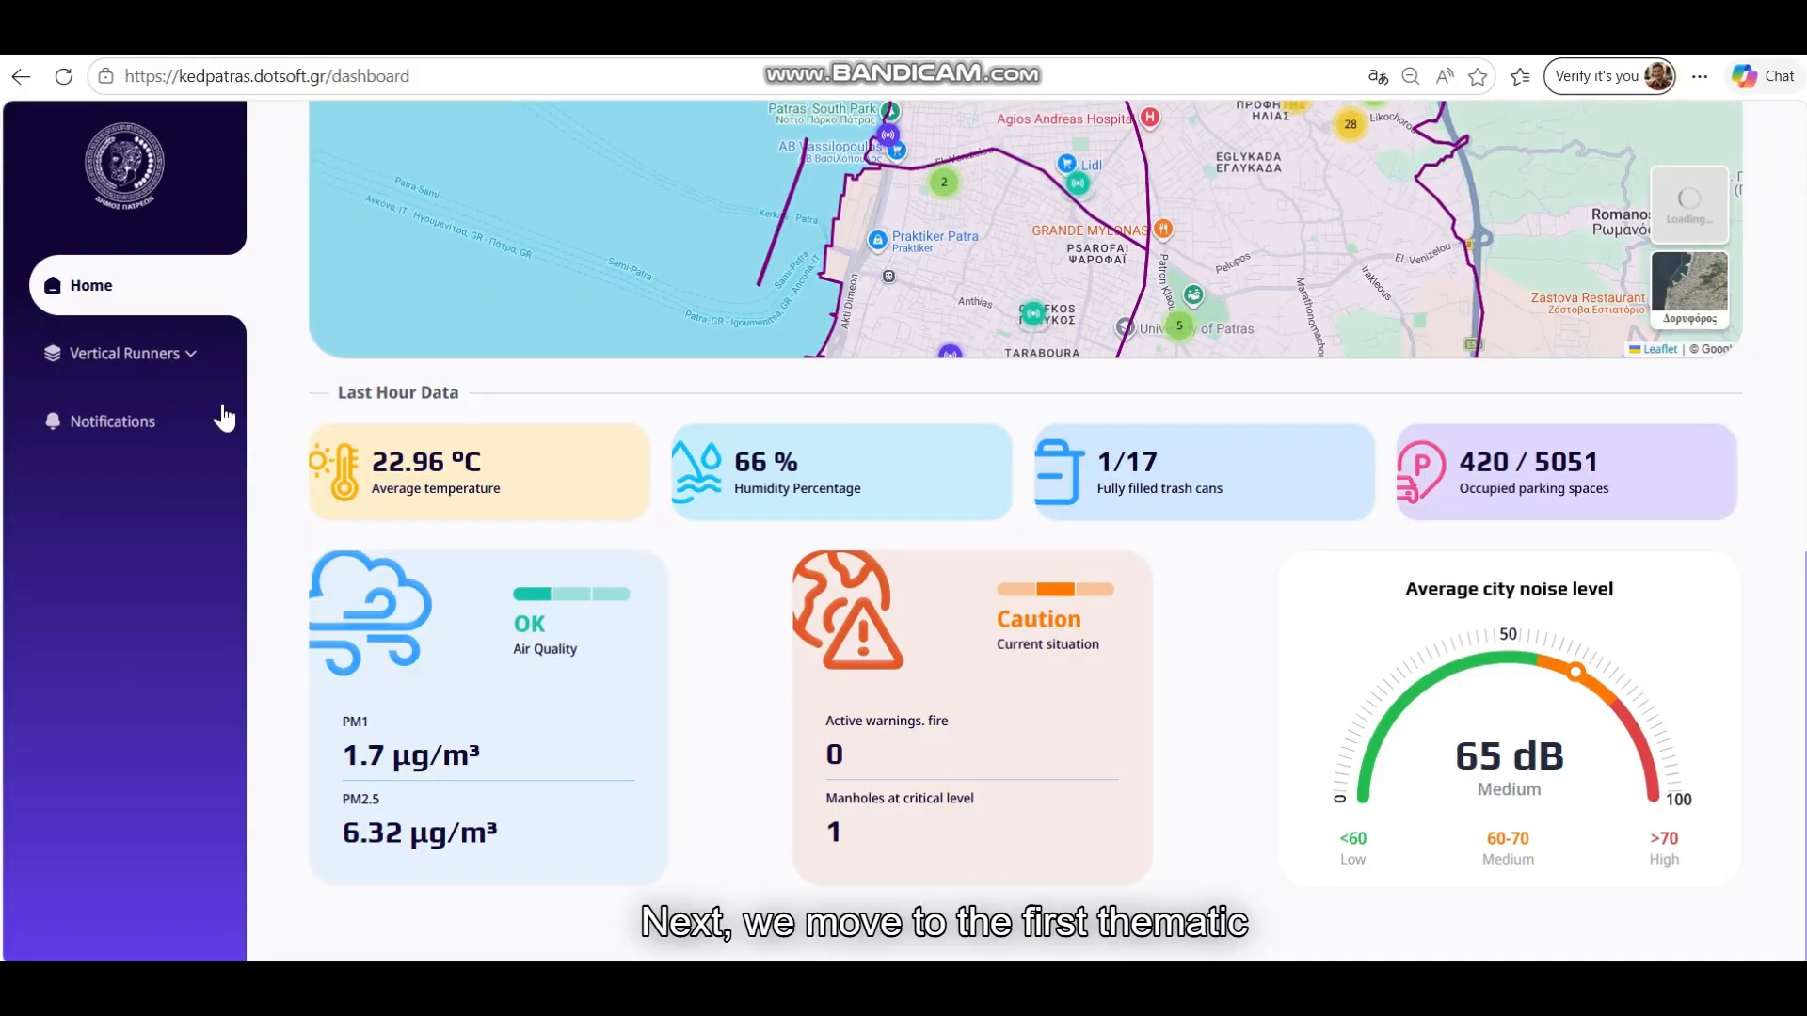
left_click(193, 359)
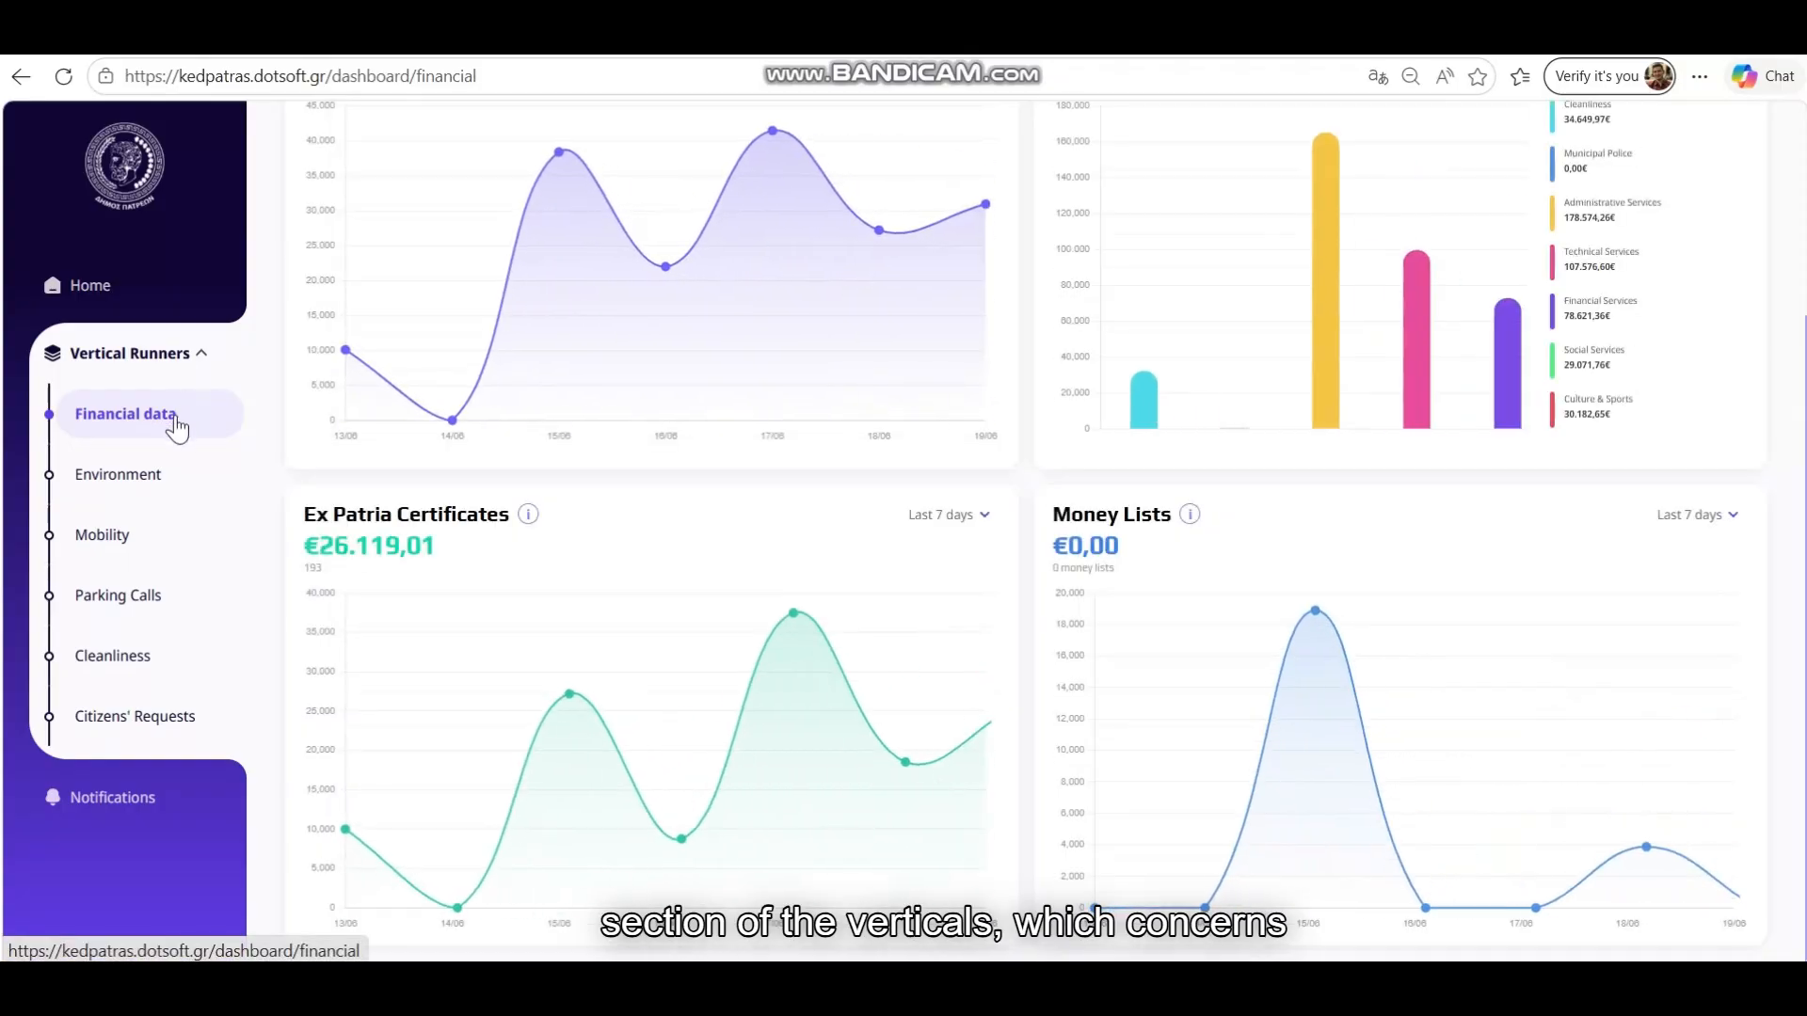
Show Daily Revenue for the last 14 days and switch to the Revenue view
scroll(279, 446, "up", 3)
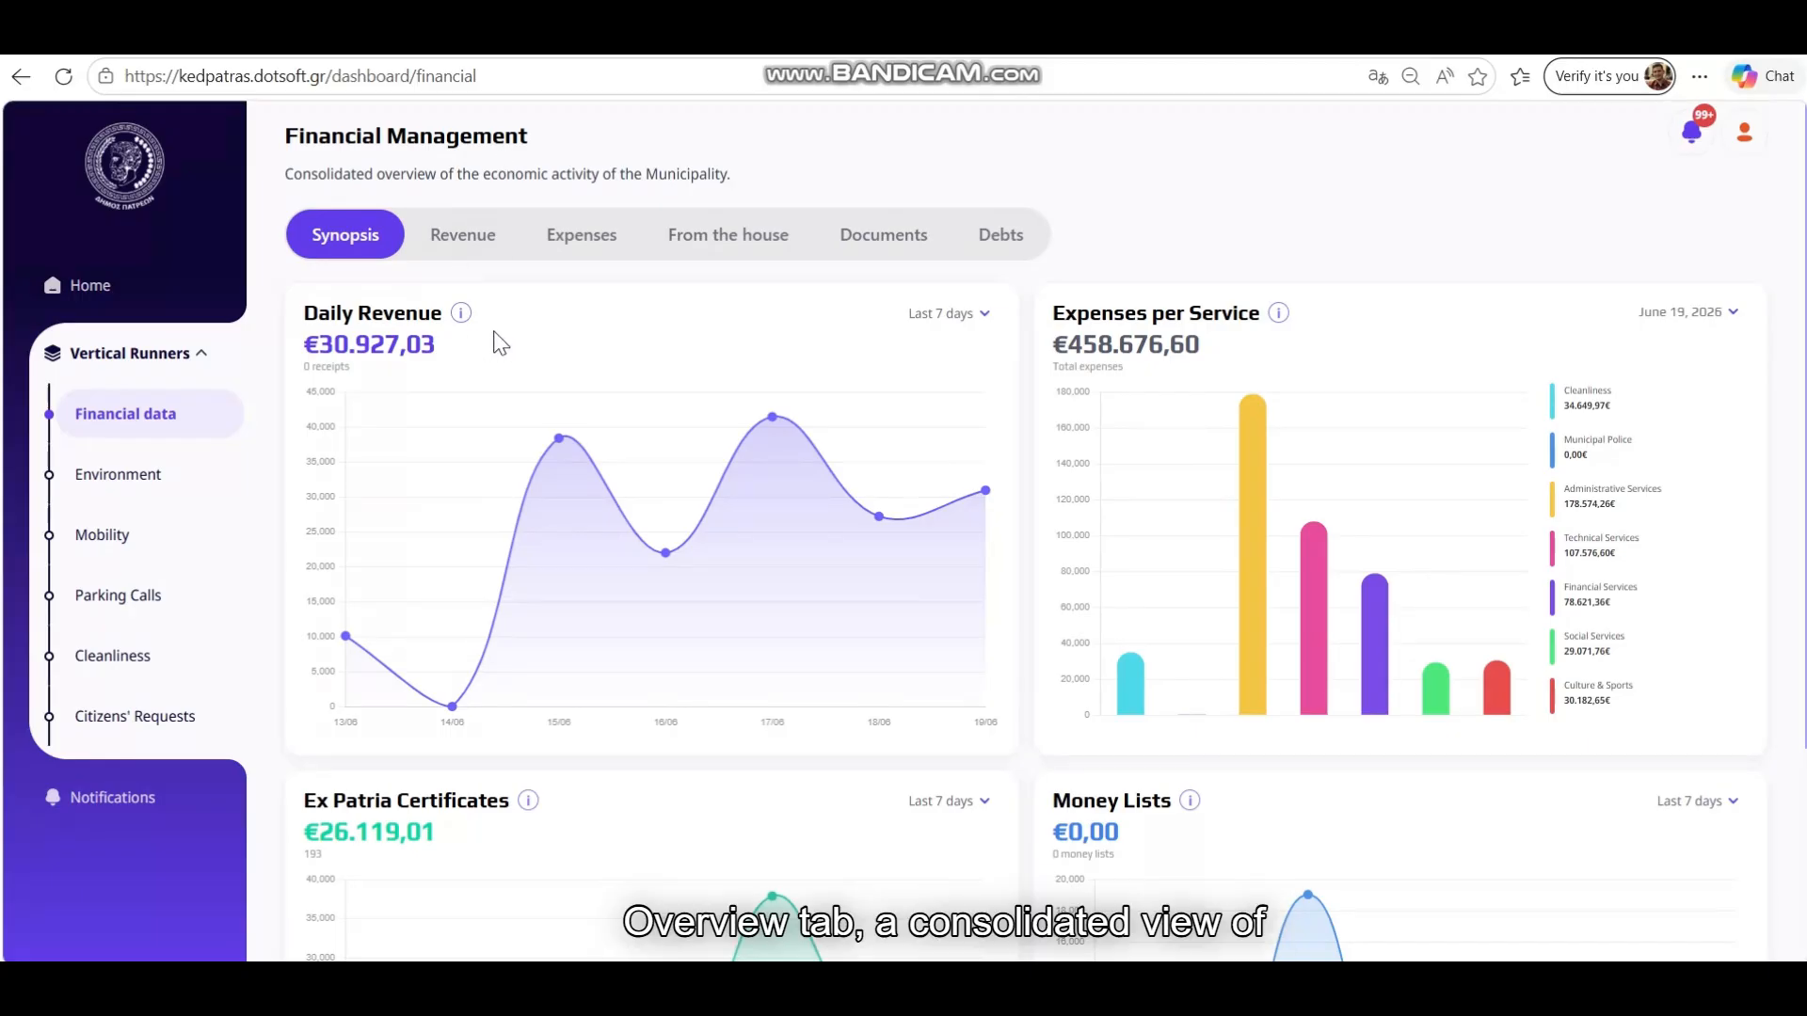
mouse_move(467, 315)
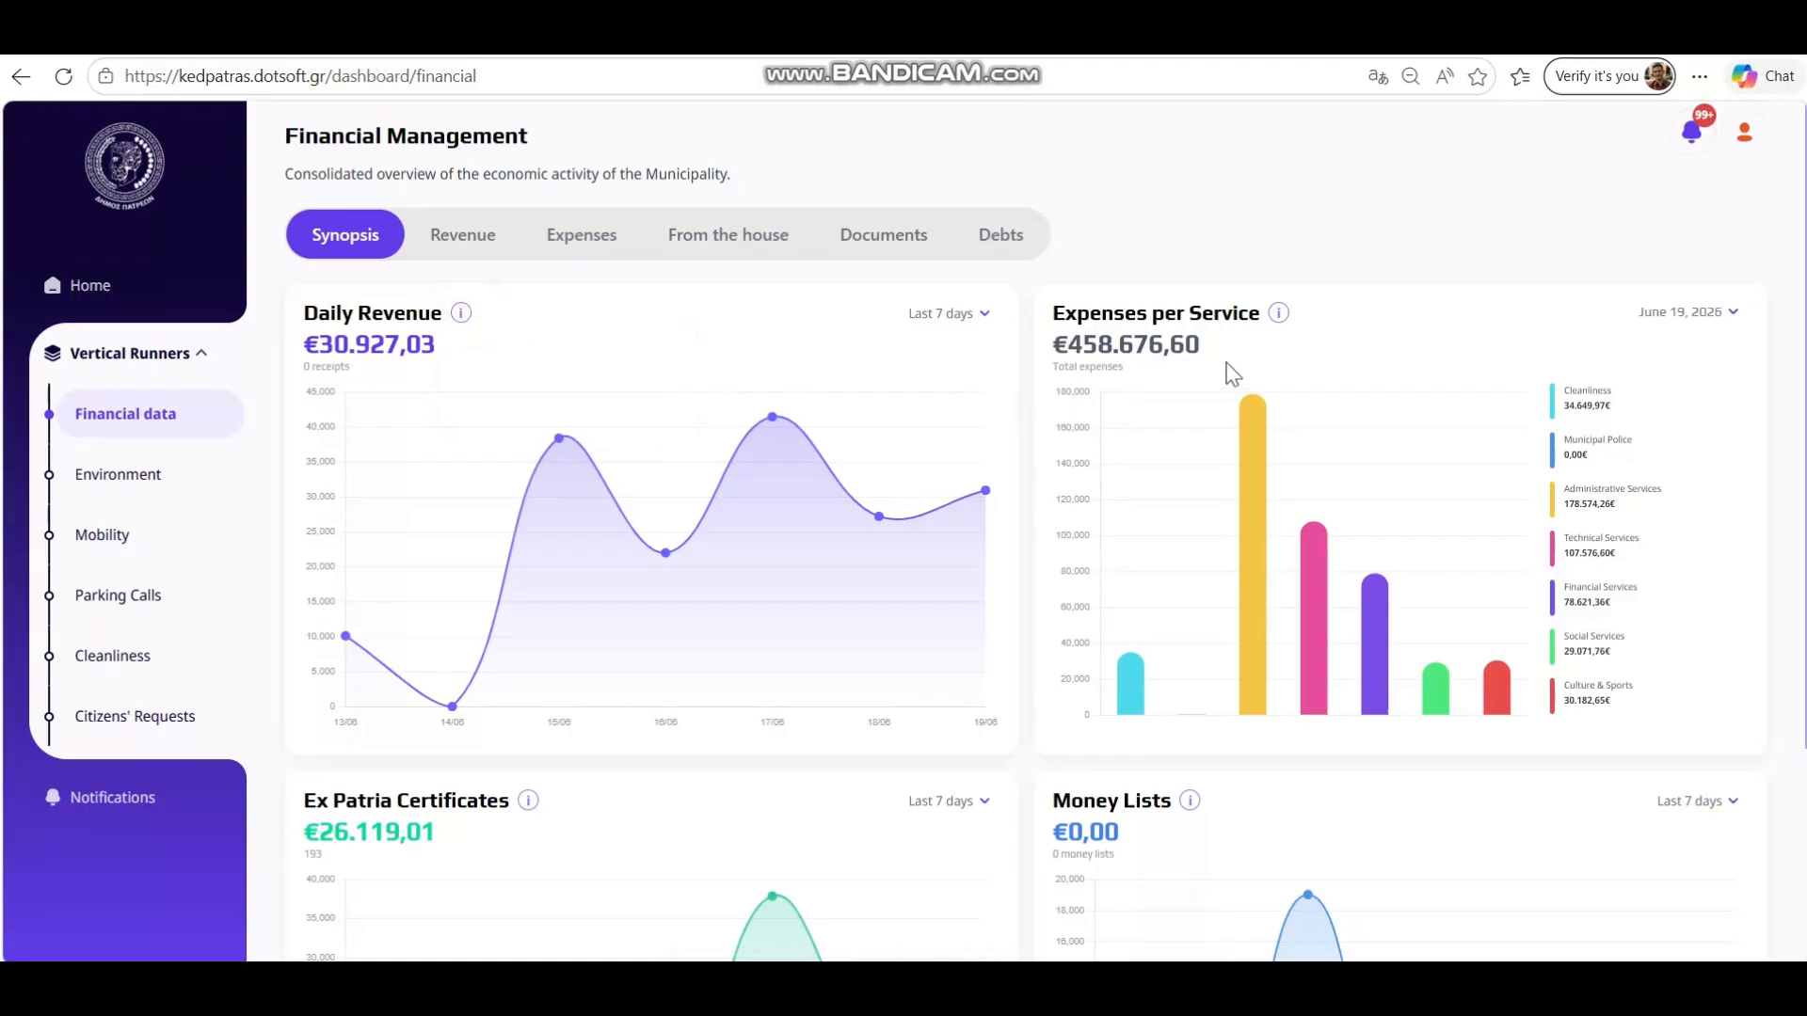
scroll(1233, 374, "down", 1)
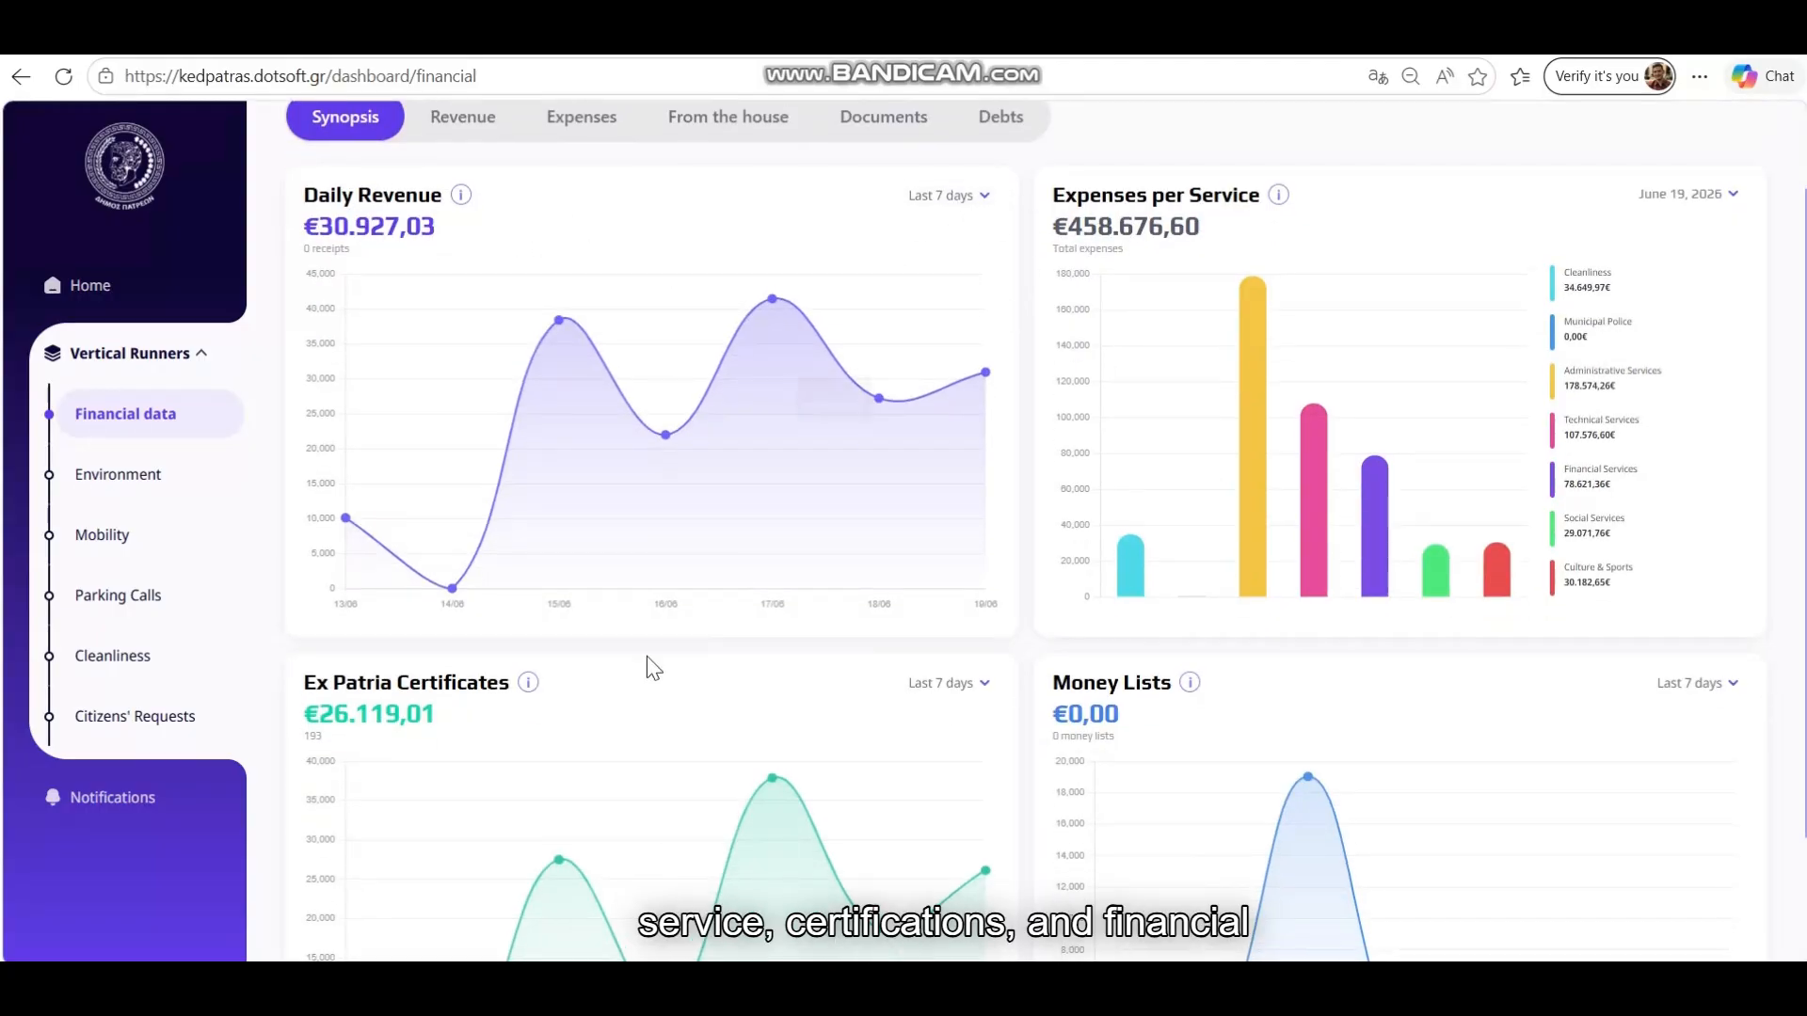
scroll(647, 658, "down", 1)
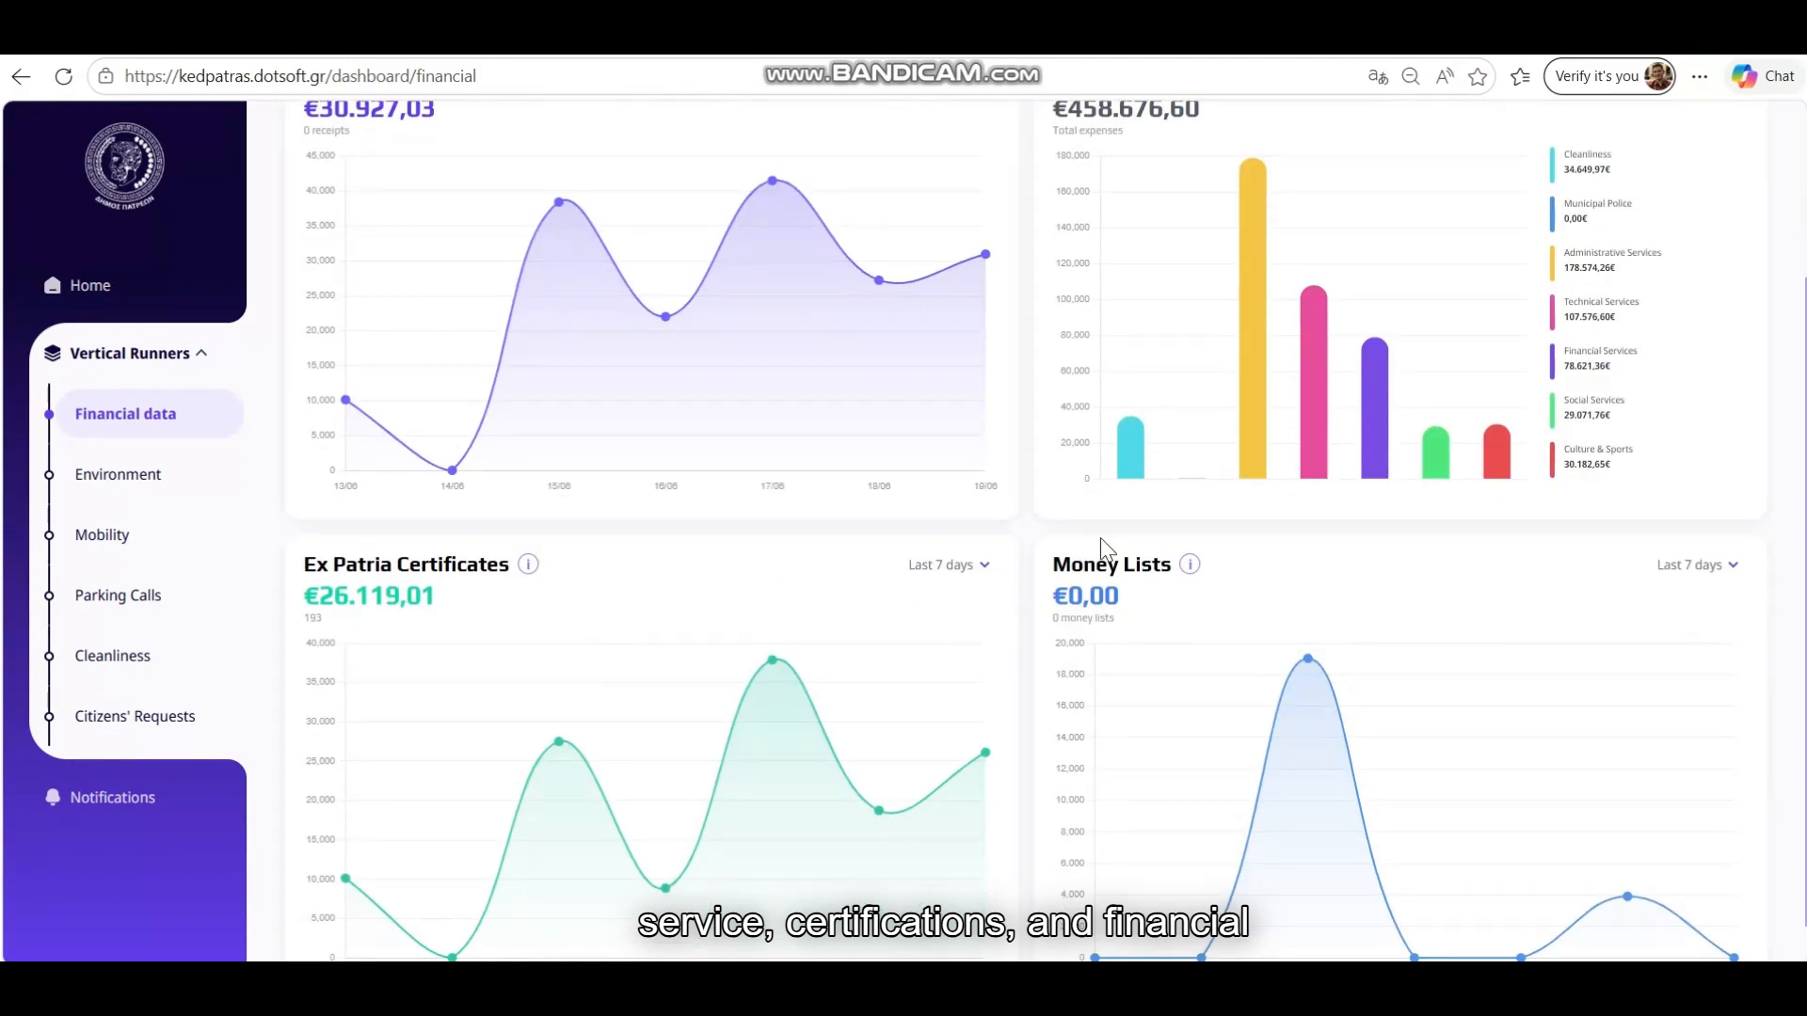
scroll(1107, 548, "up", 2)
left_click(955, 320)
left_click(922, 395)
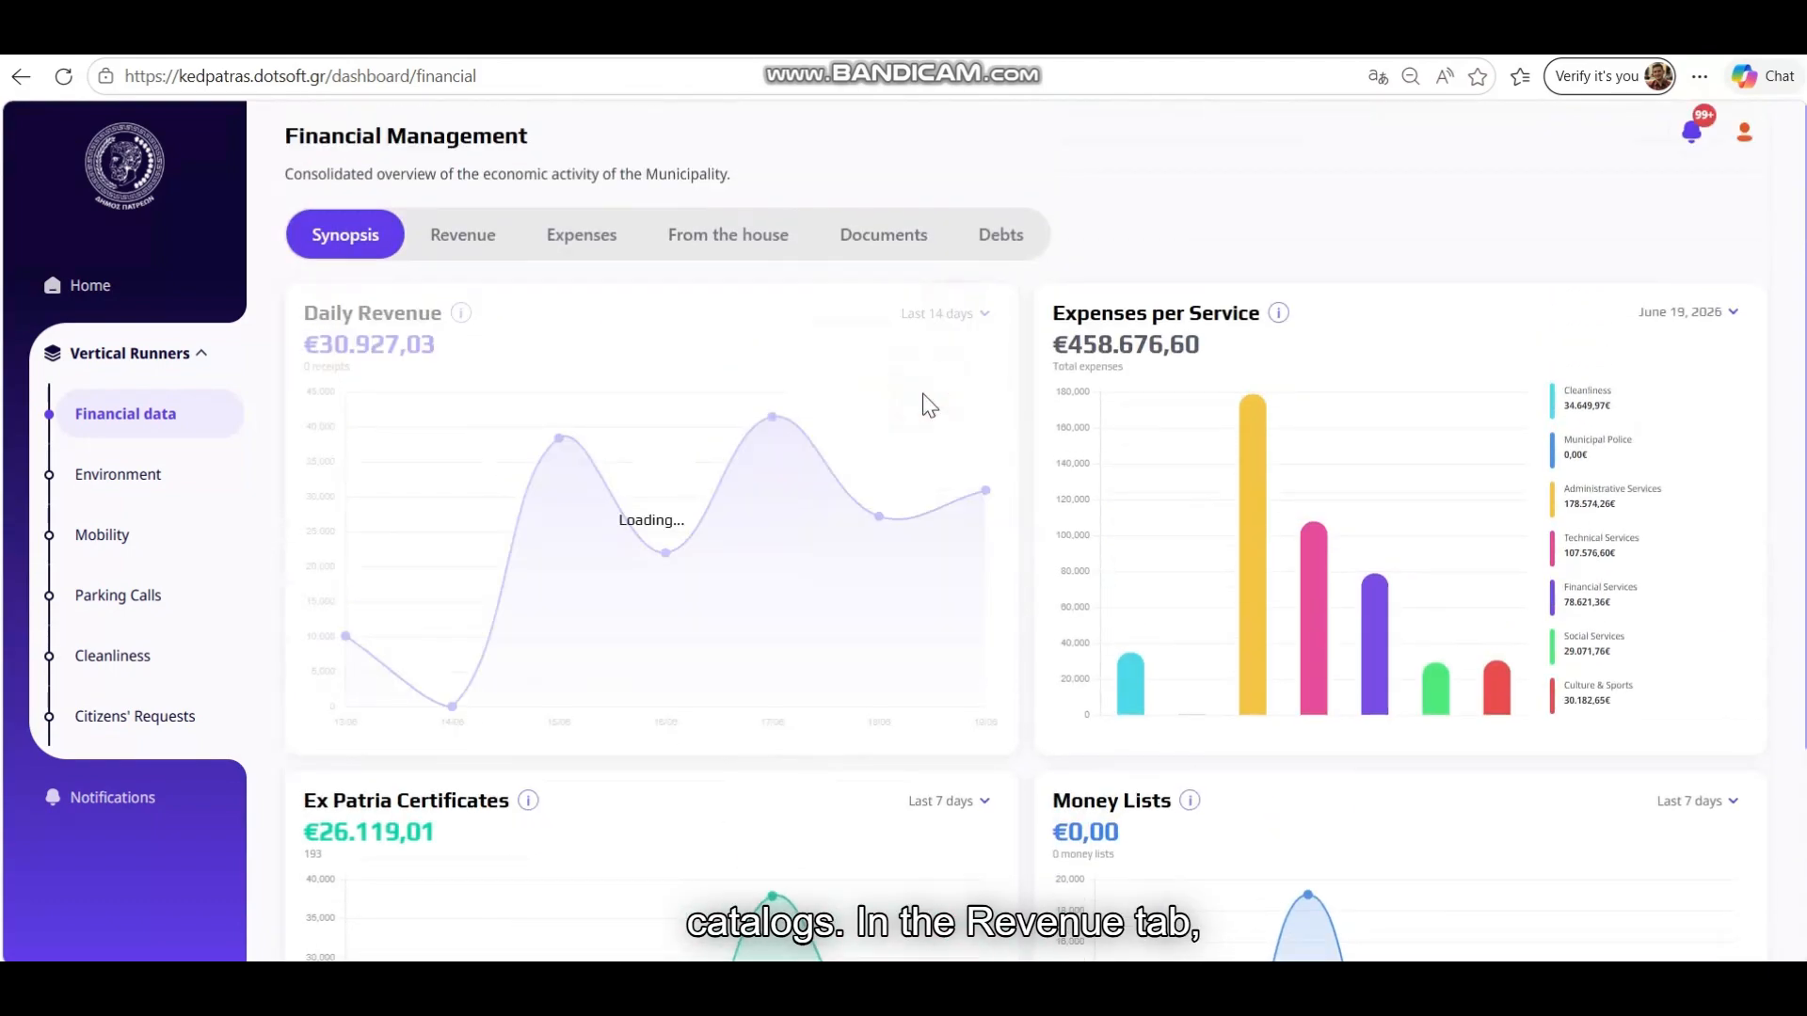
left_click(454, 242)
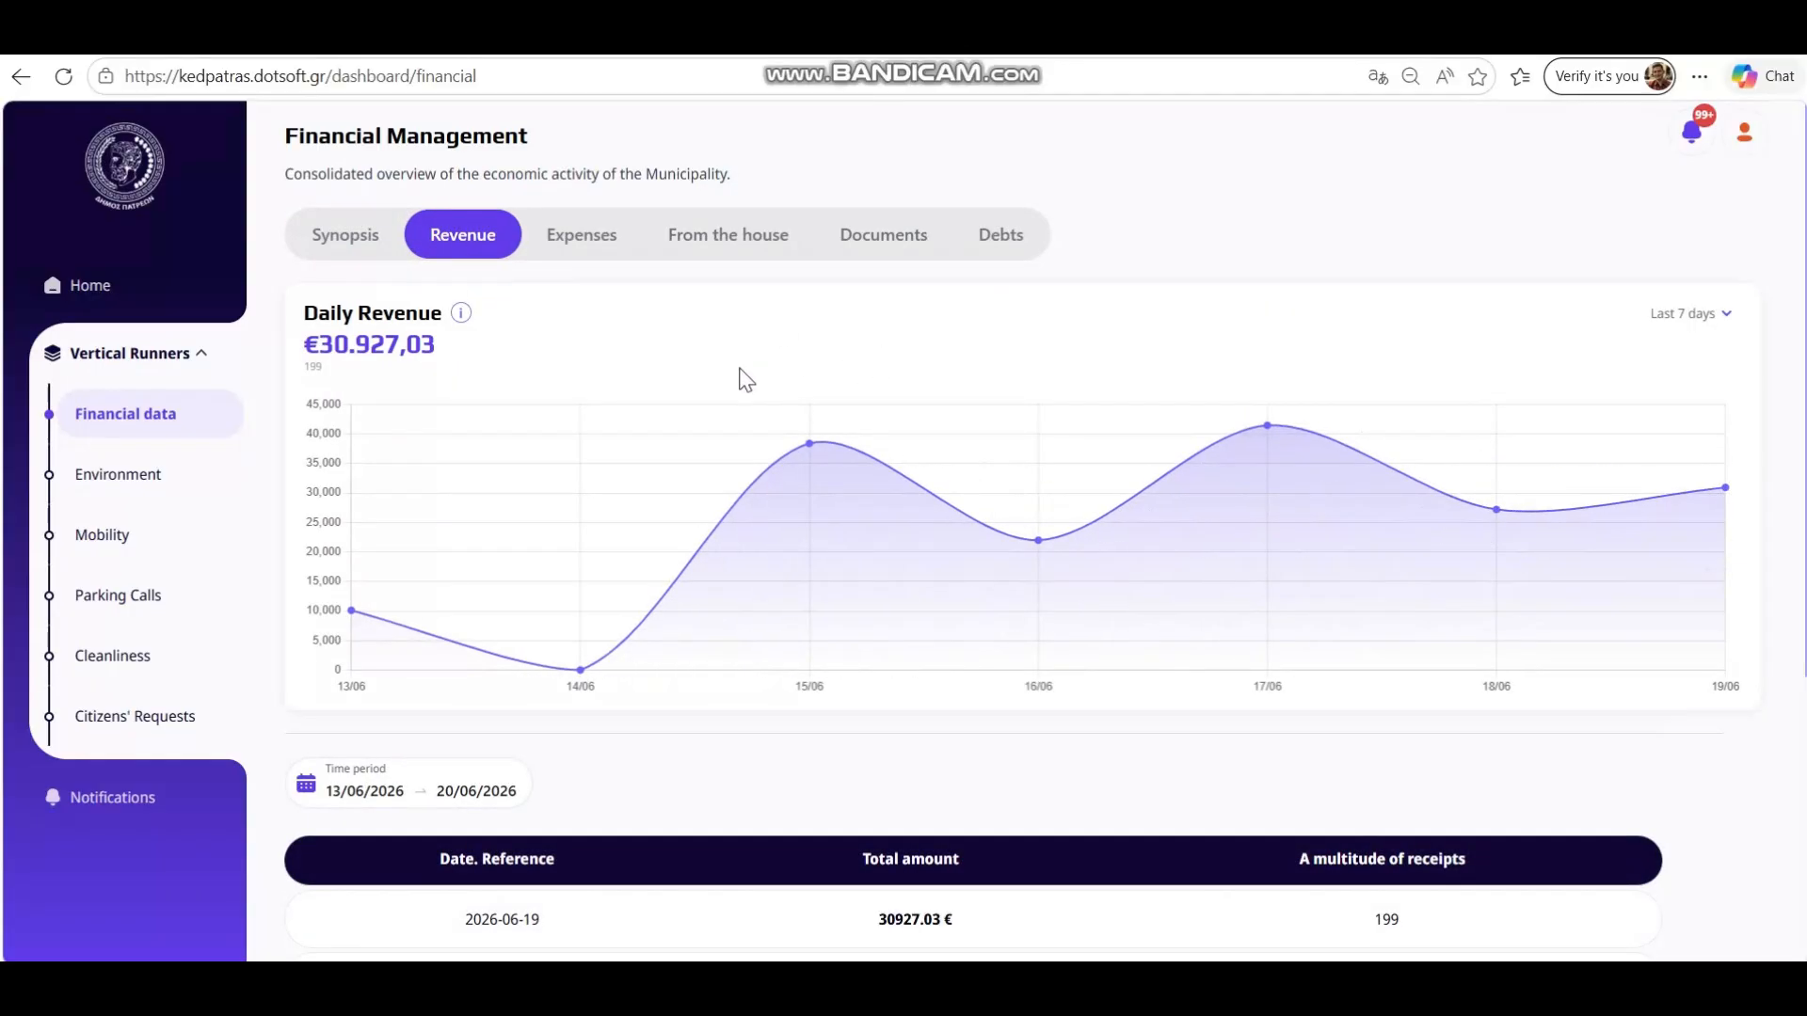
Review the Expenses and From the house certificates views
scroll(828, 407, "down", 4)
scroll(845, 405, "up", 4)
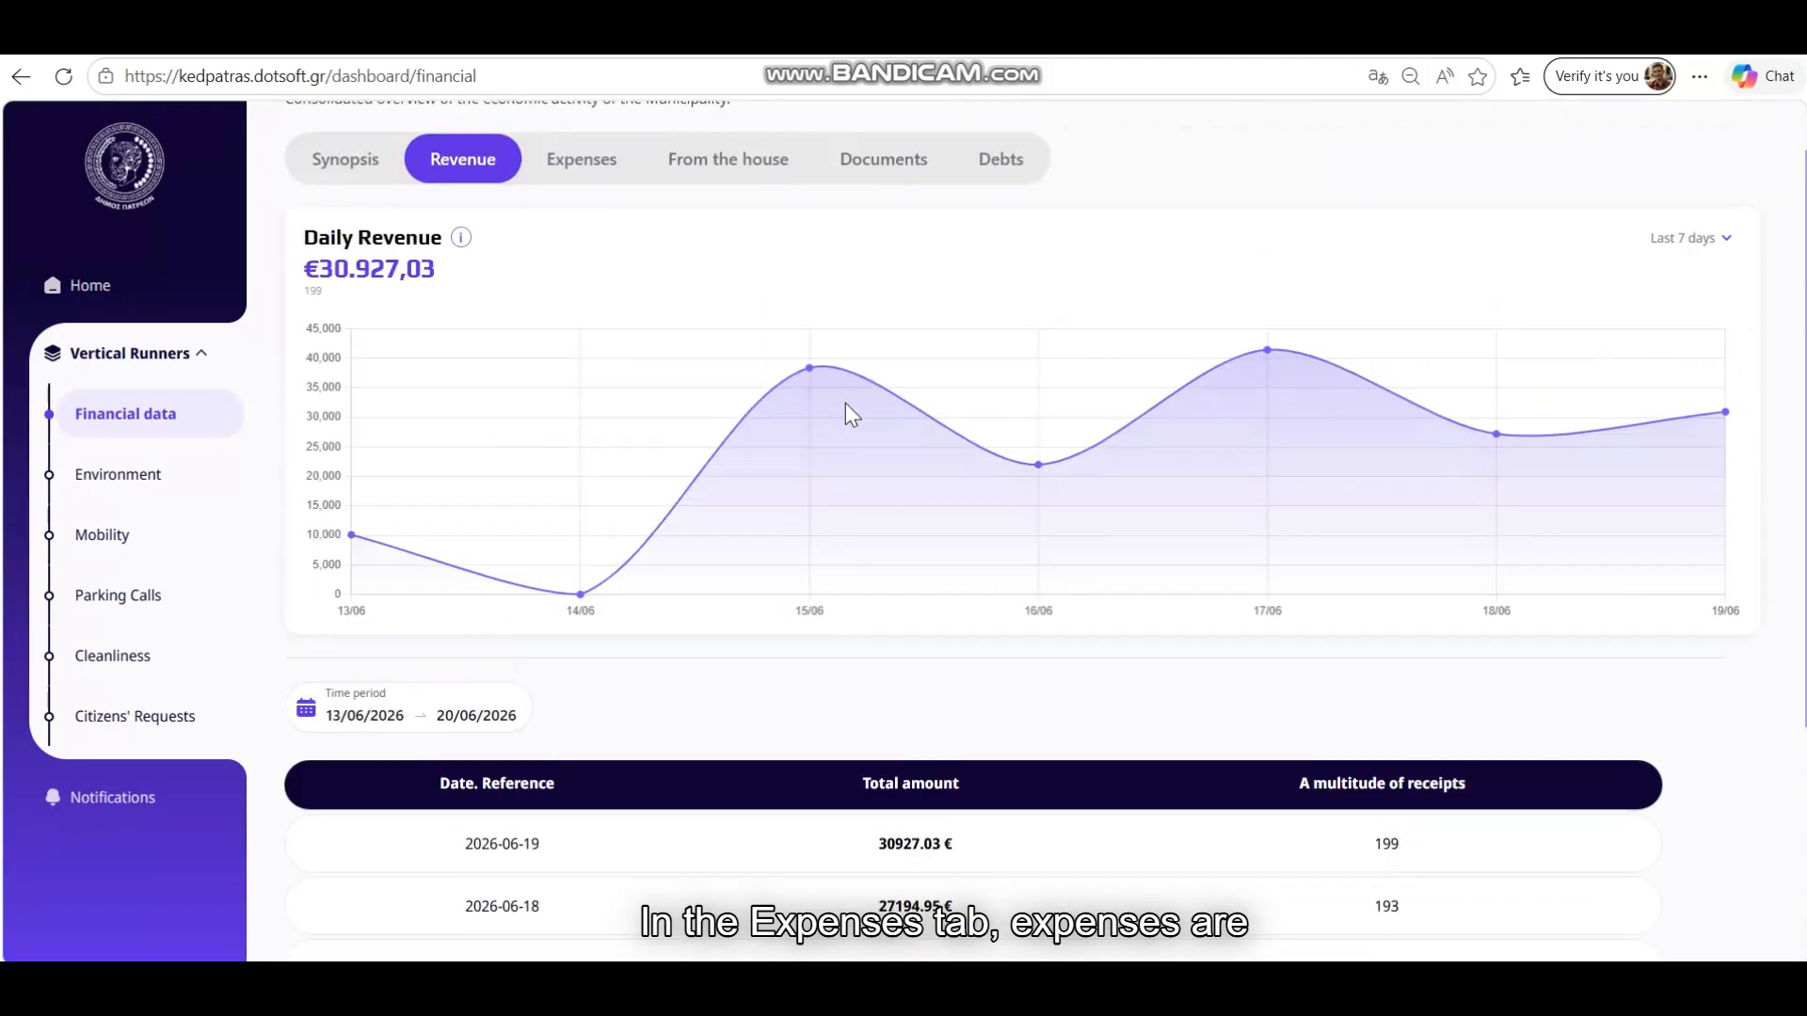
left_click(606, 252)
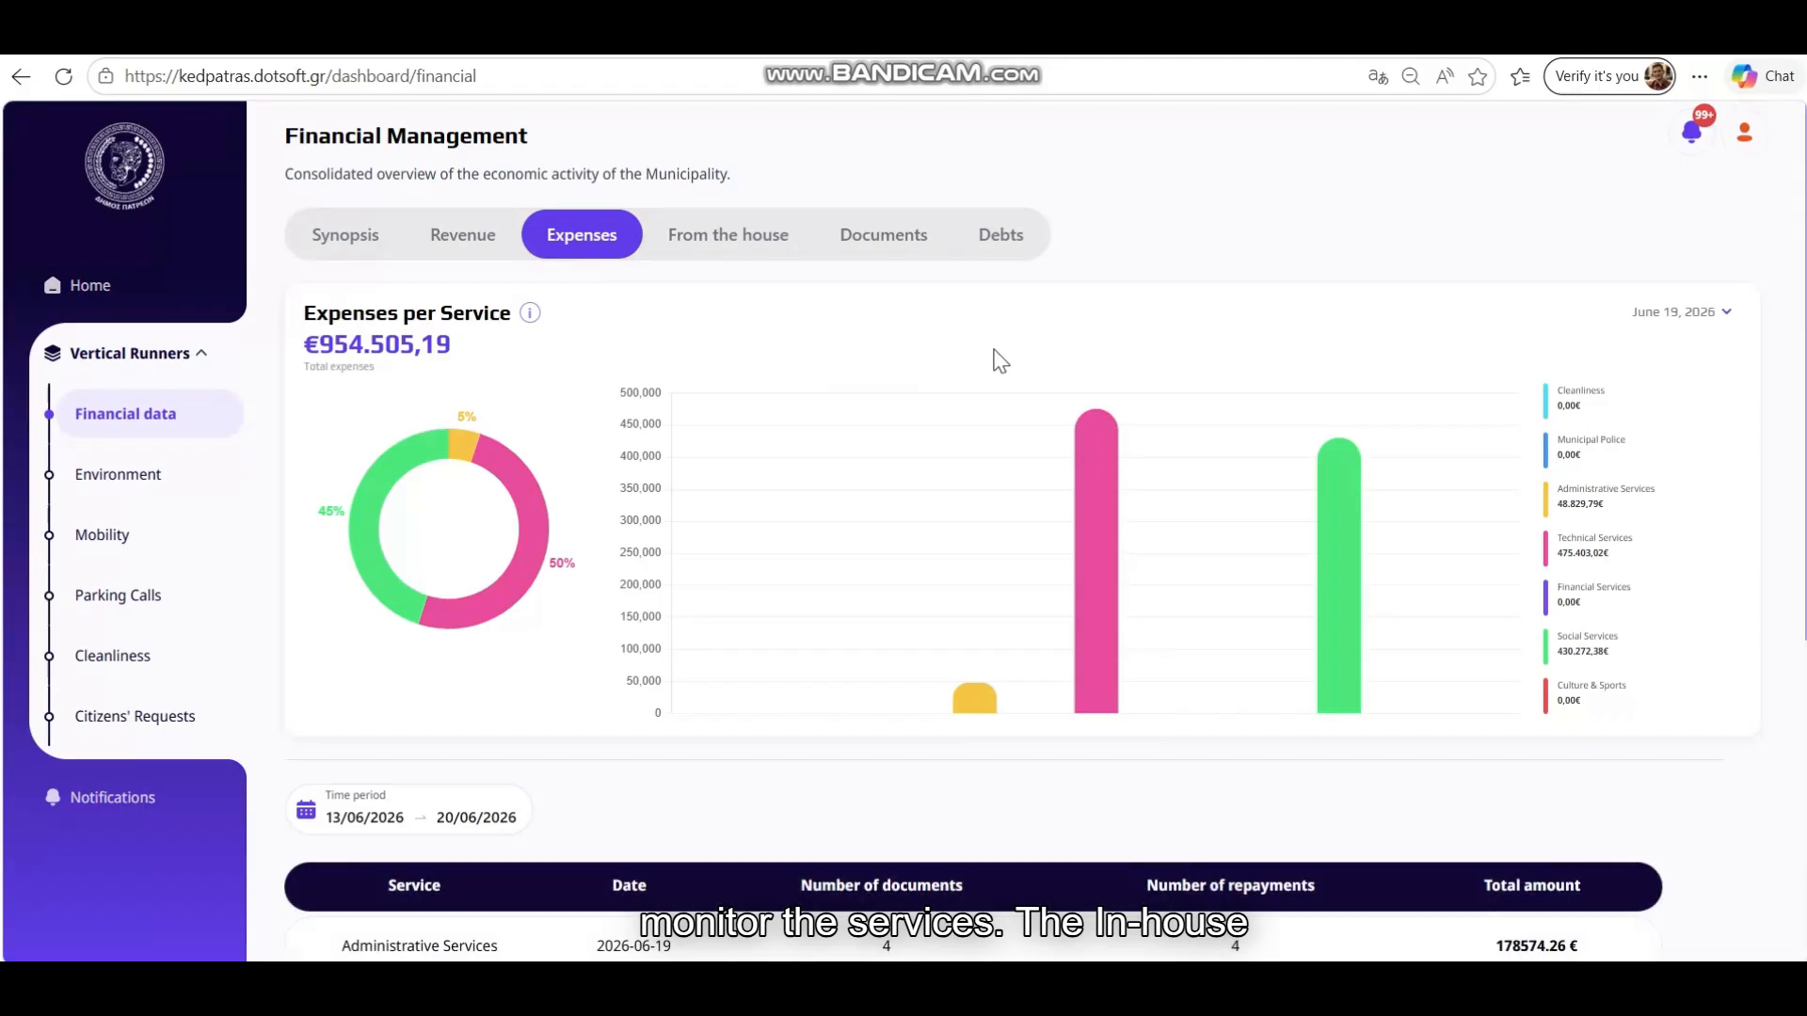
scroll(1000, 360, "down", 4)
scroll(1020, 365, "up", 4)
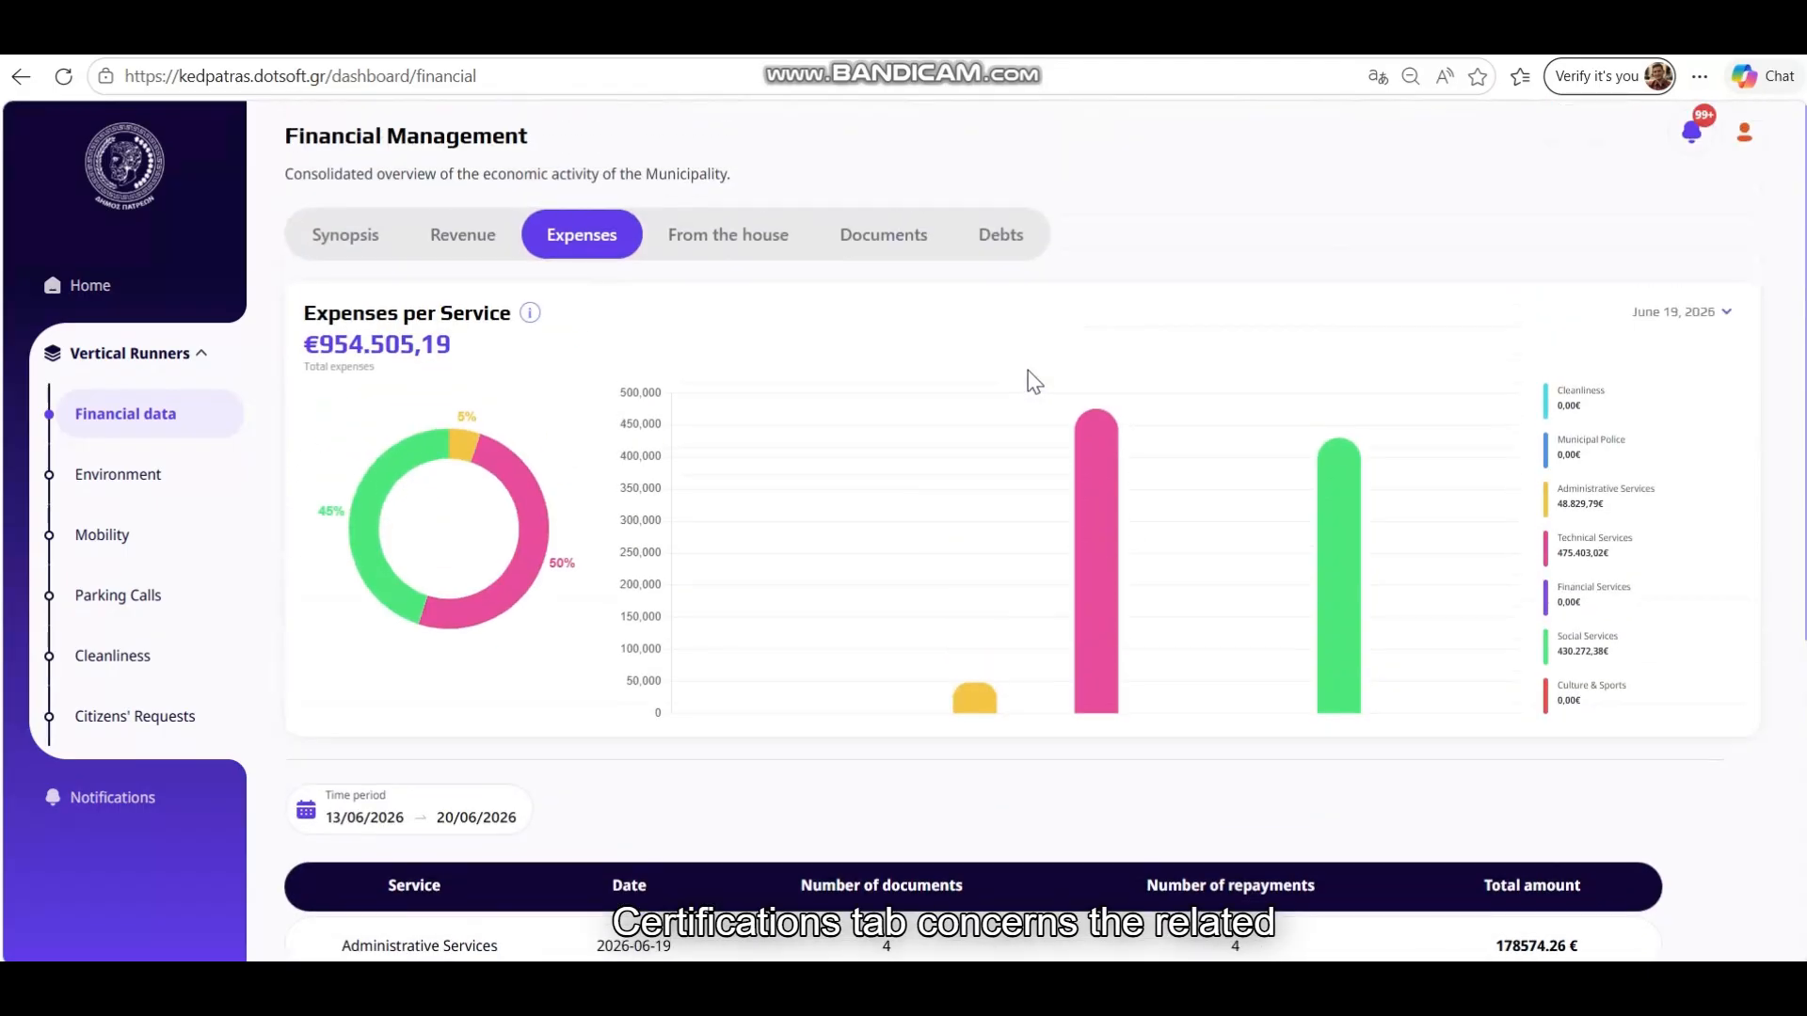
left_click(715, 243)
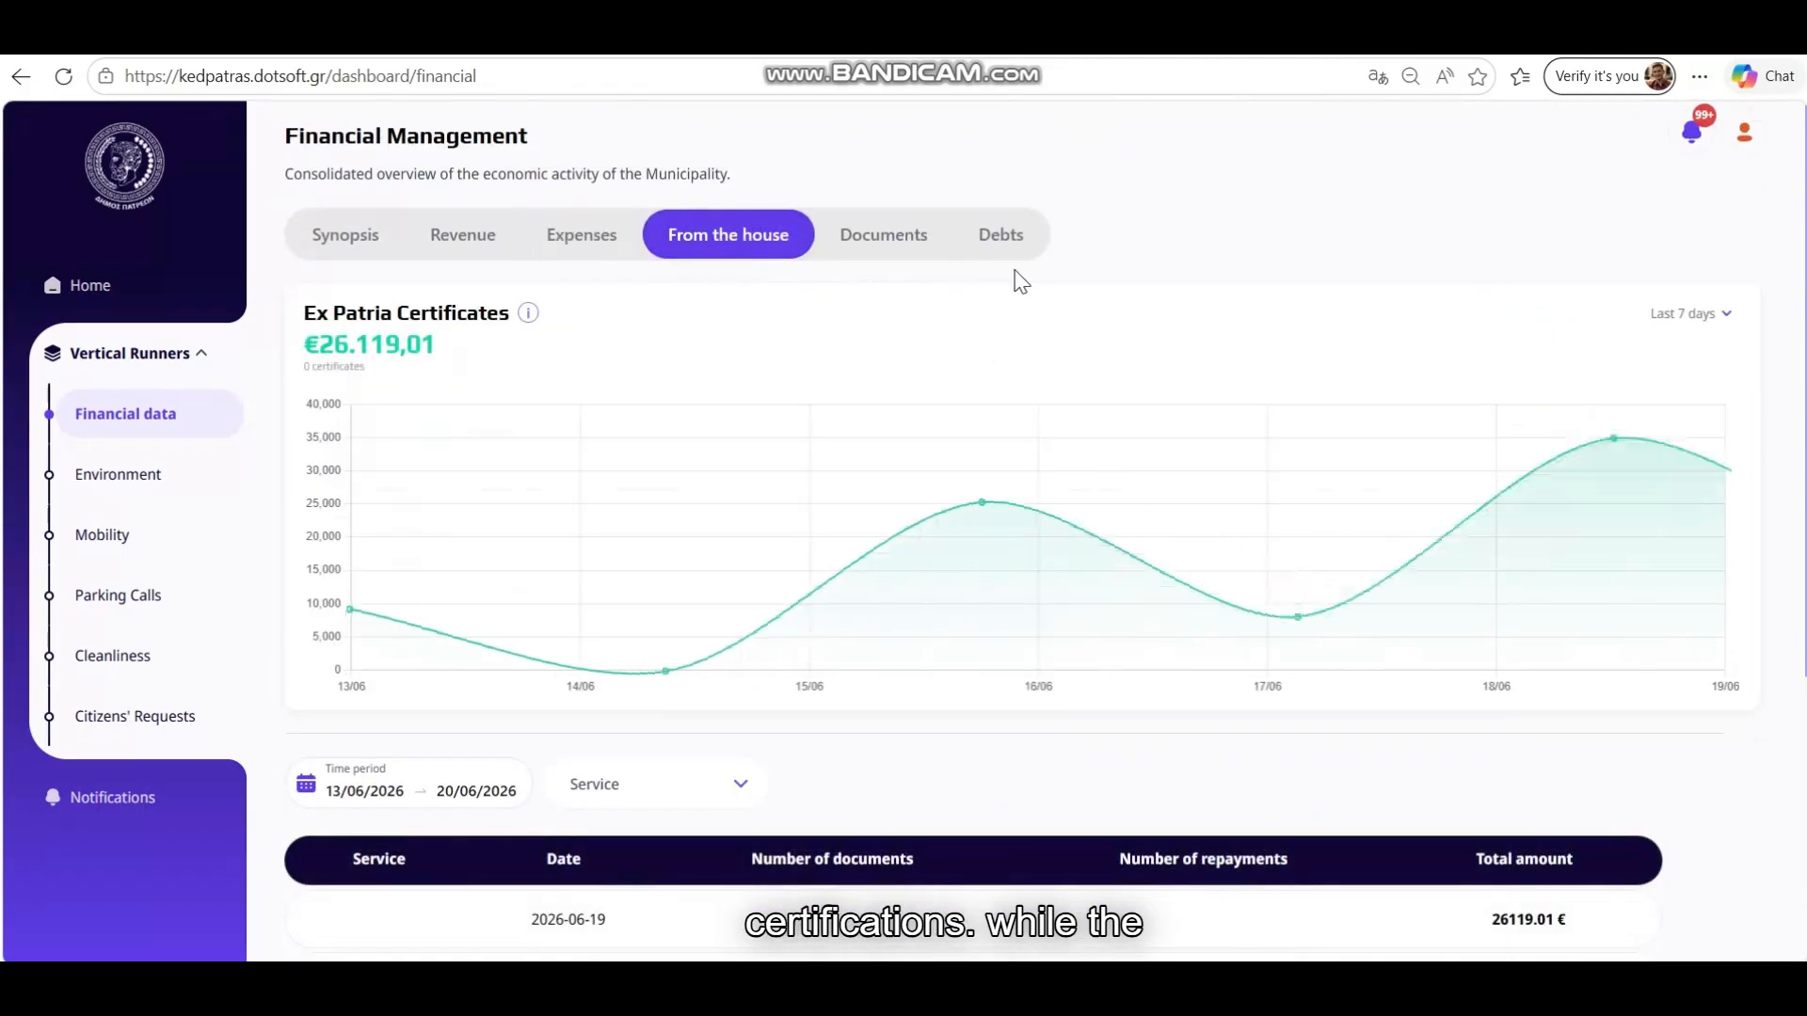
scroll(1077, 309, "down", 4)
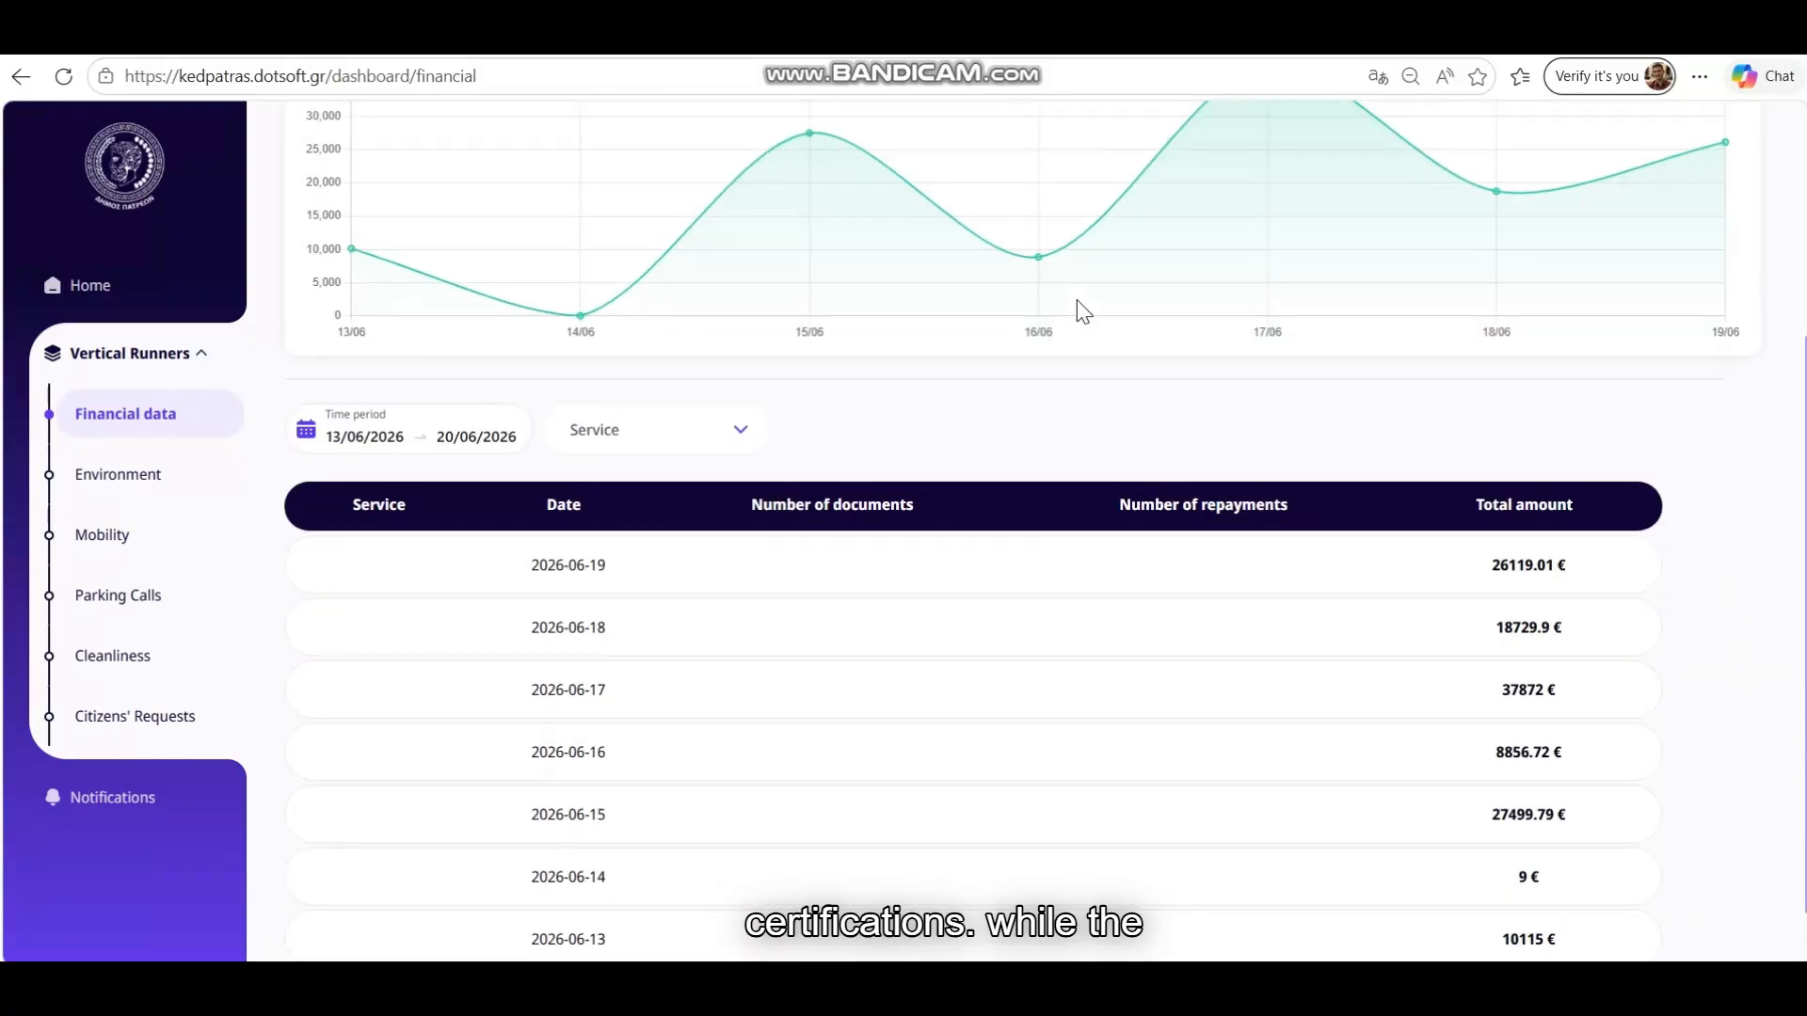
scroll(1078, 311, "up", 4)
Show the Documents view filtered to Administrative Services
left_click(869, 250)
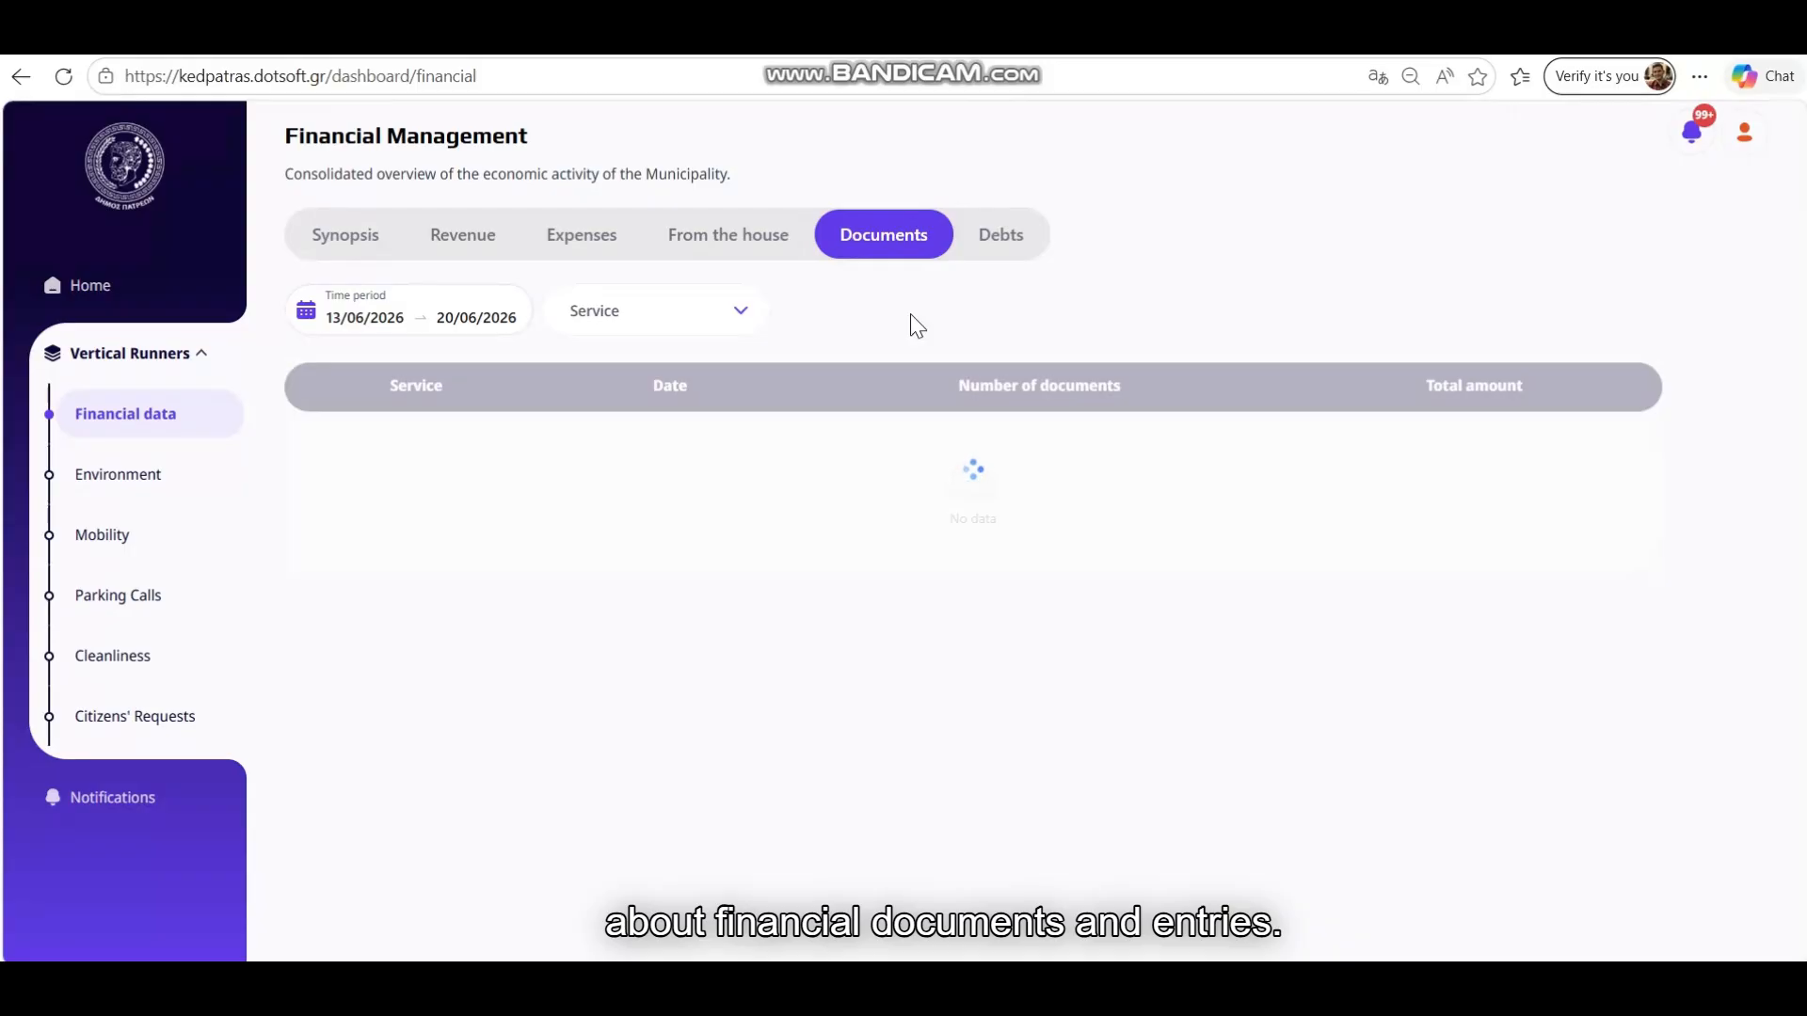
left_click(657, 318)
left_click(652, 456)
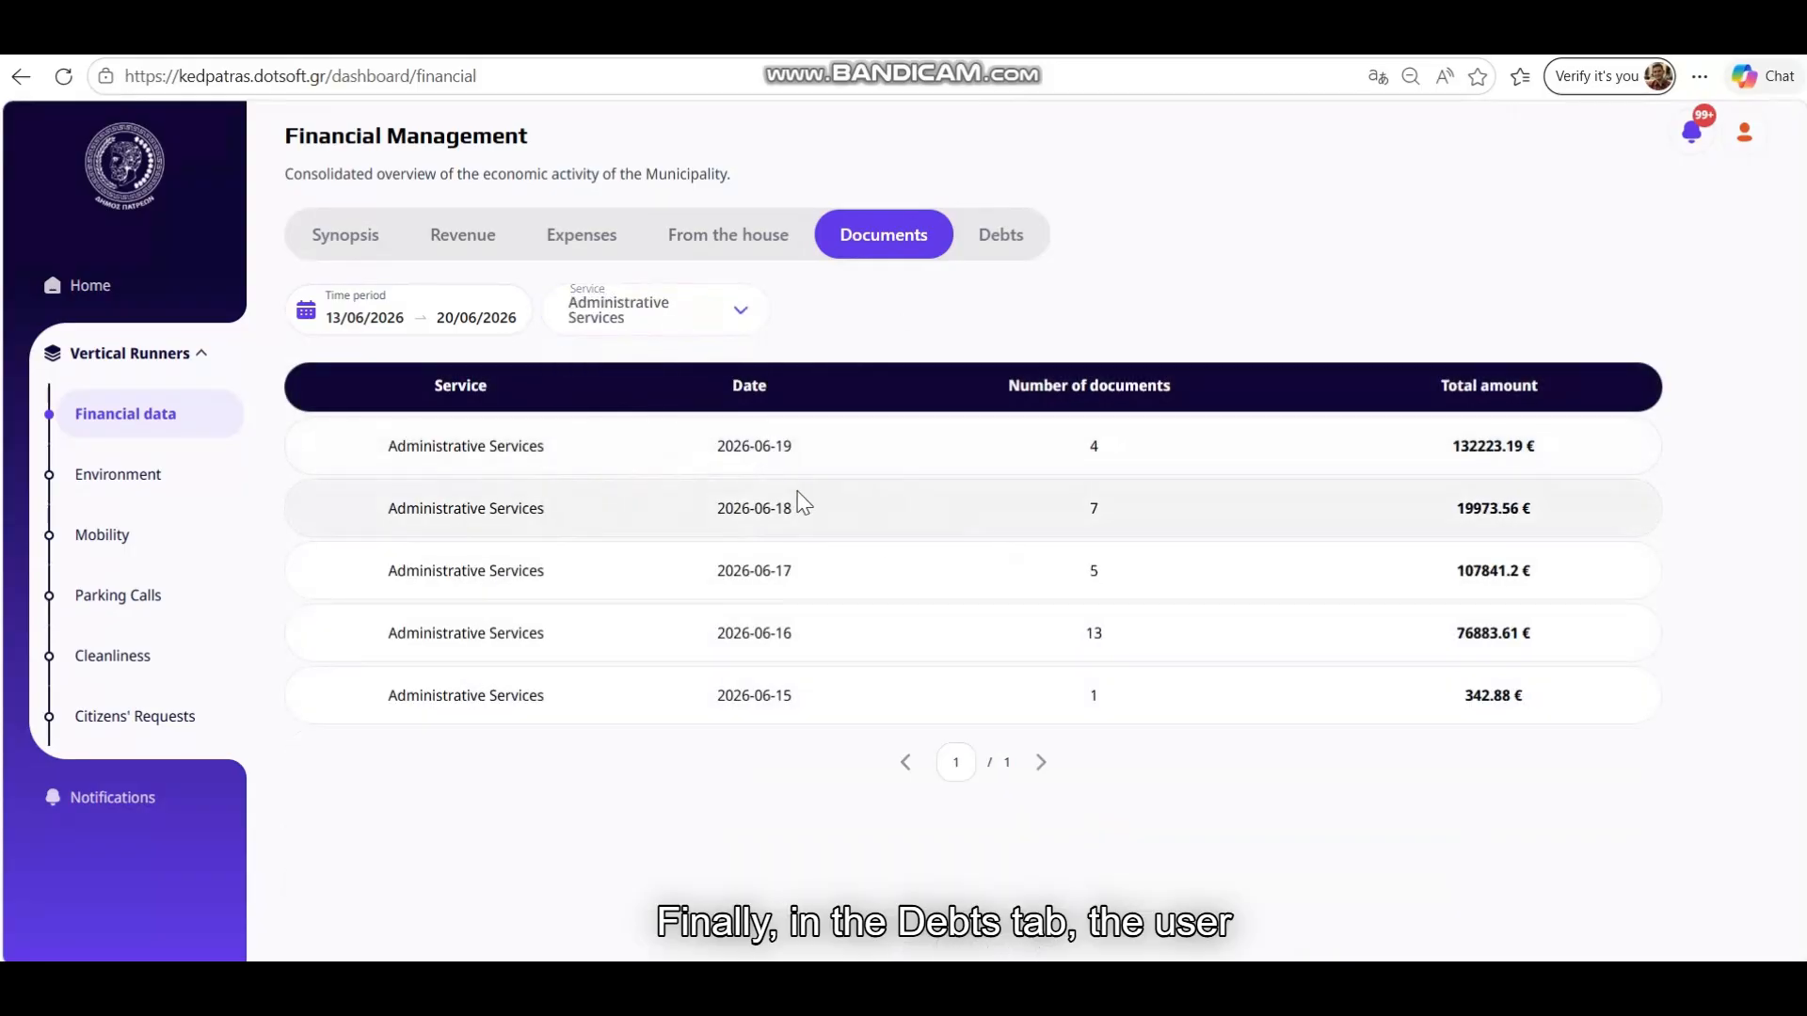
Check the Debts view, then return to the Synopsis overview
left_click(1003, 247)
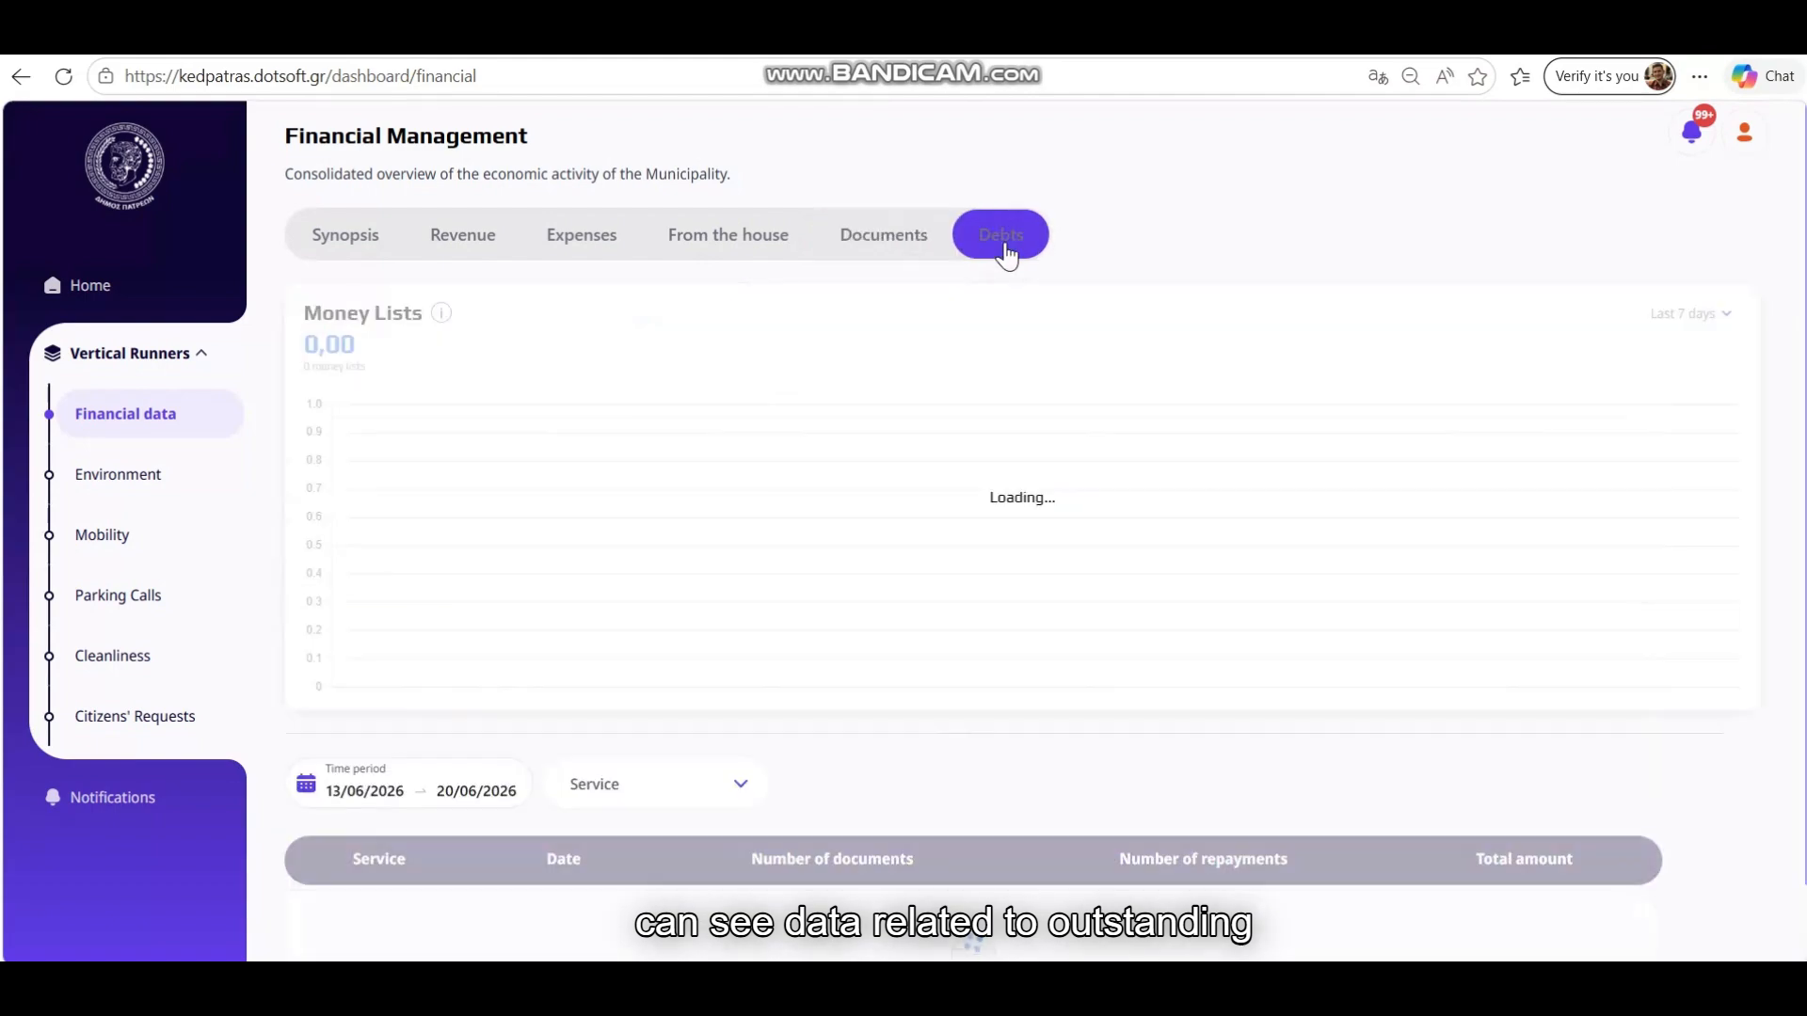
scroll(1064, 356, "down", 5)
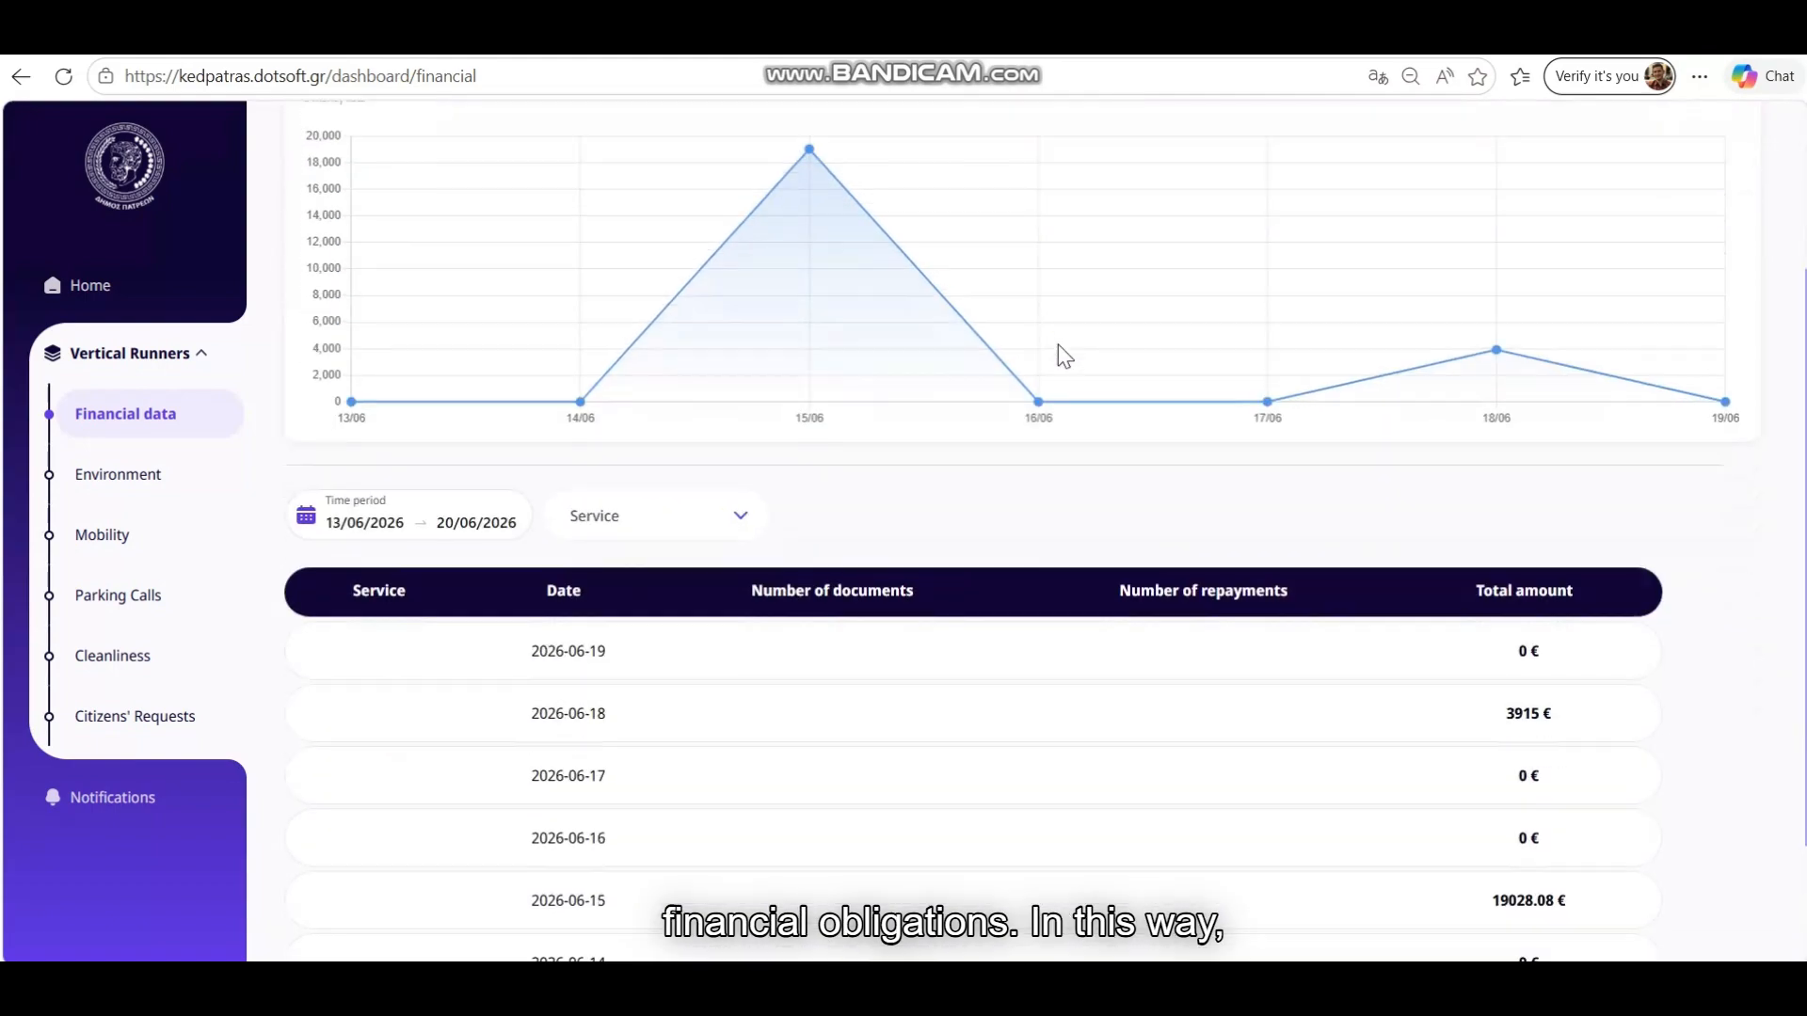
scroll(1064, 355, "up", 2)
scroll(1058, 355, "up", 2)
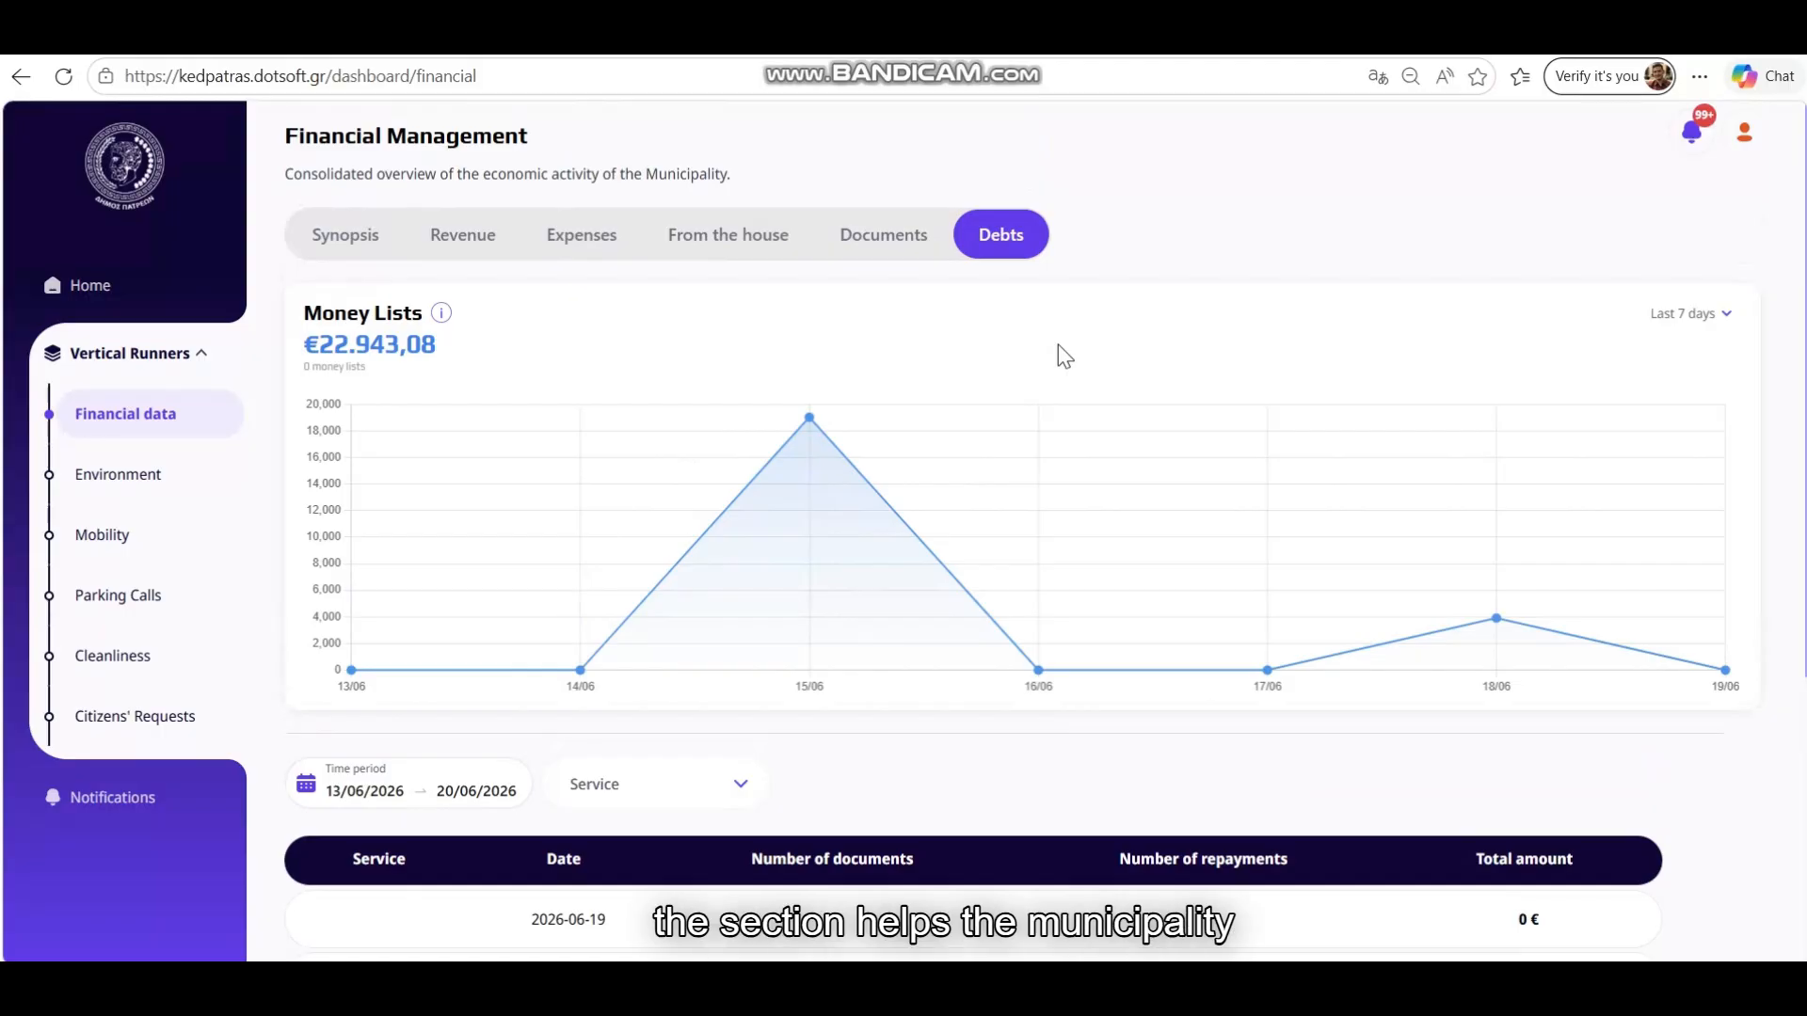
left_click(346, 236)
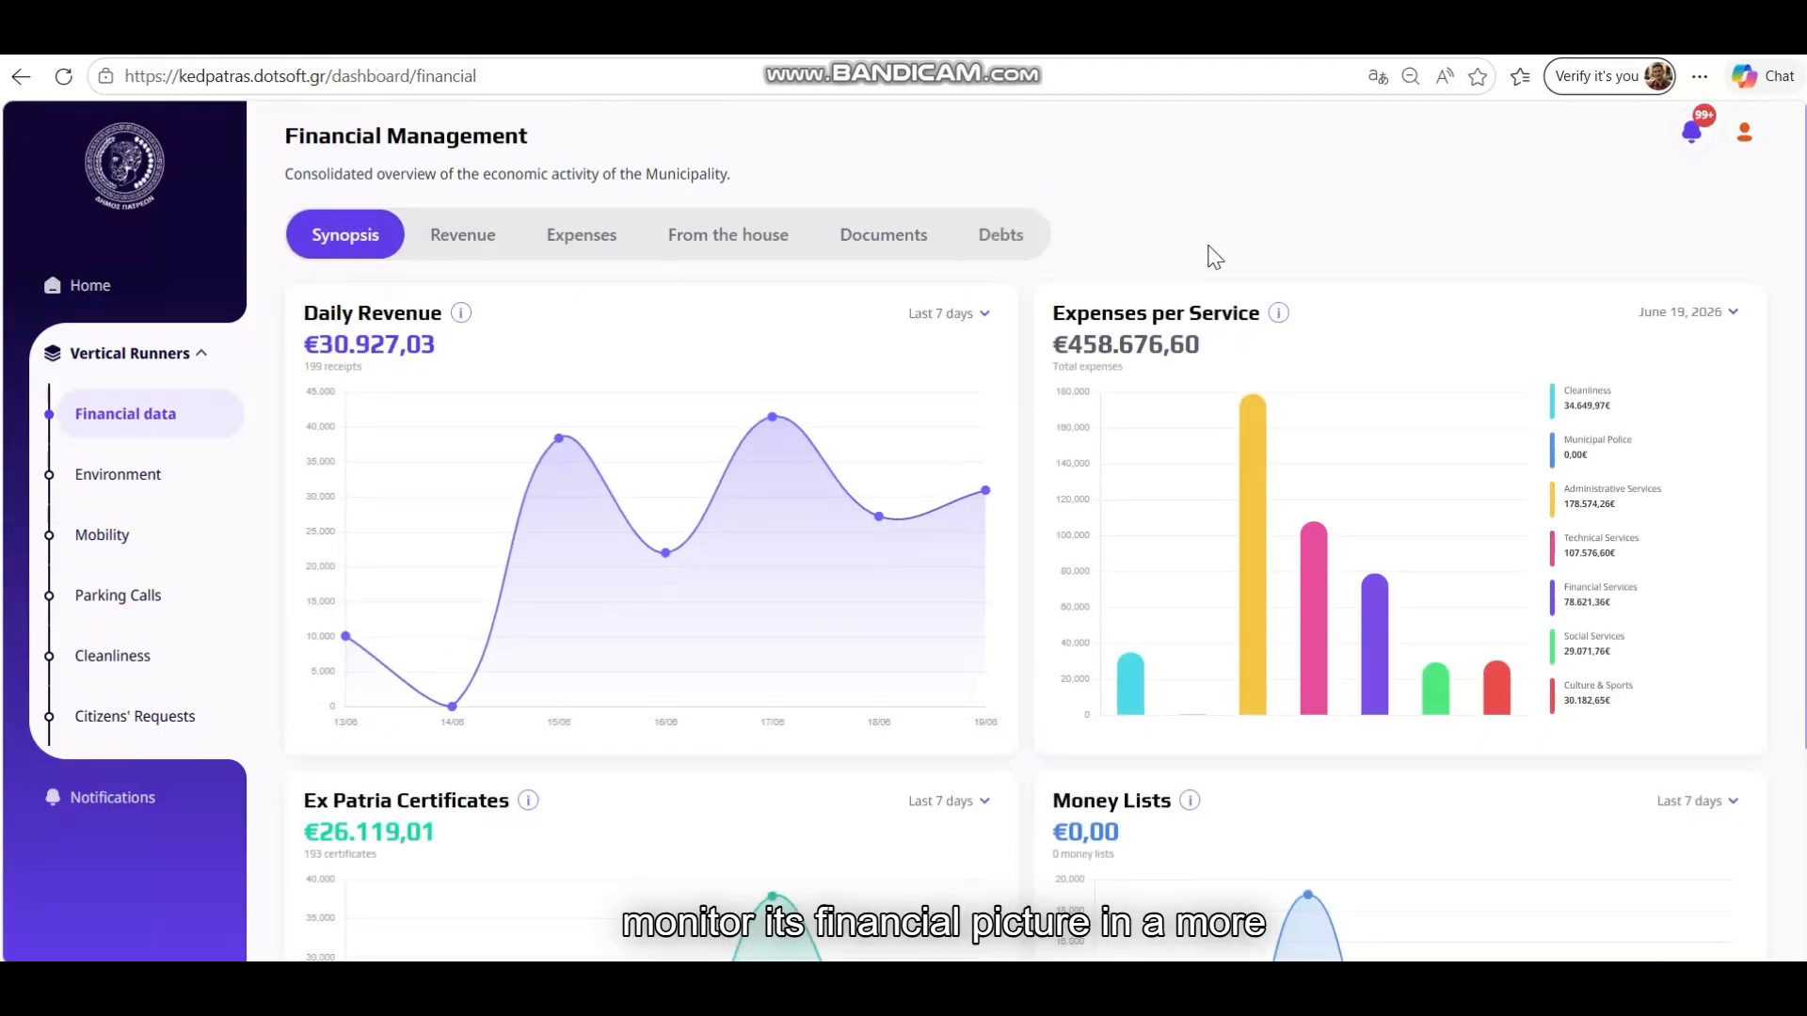
scroll(1212, 256, "down", 3)
scroll(1210, 255, "up", 3)
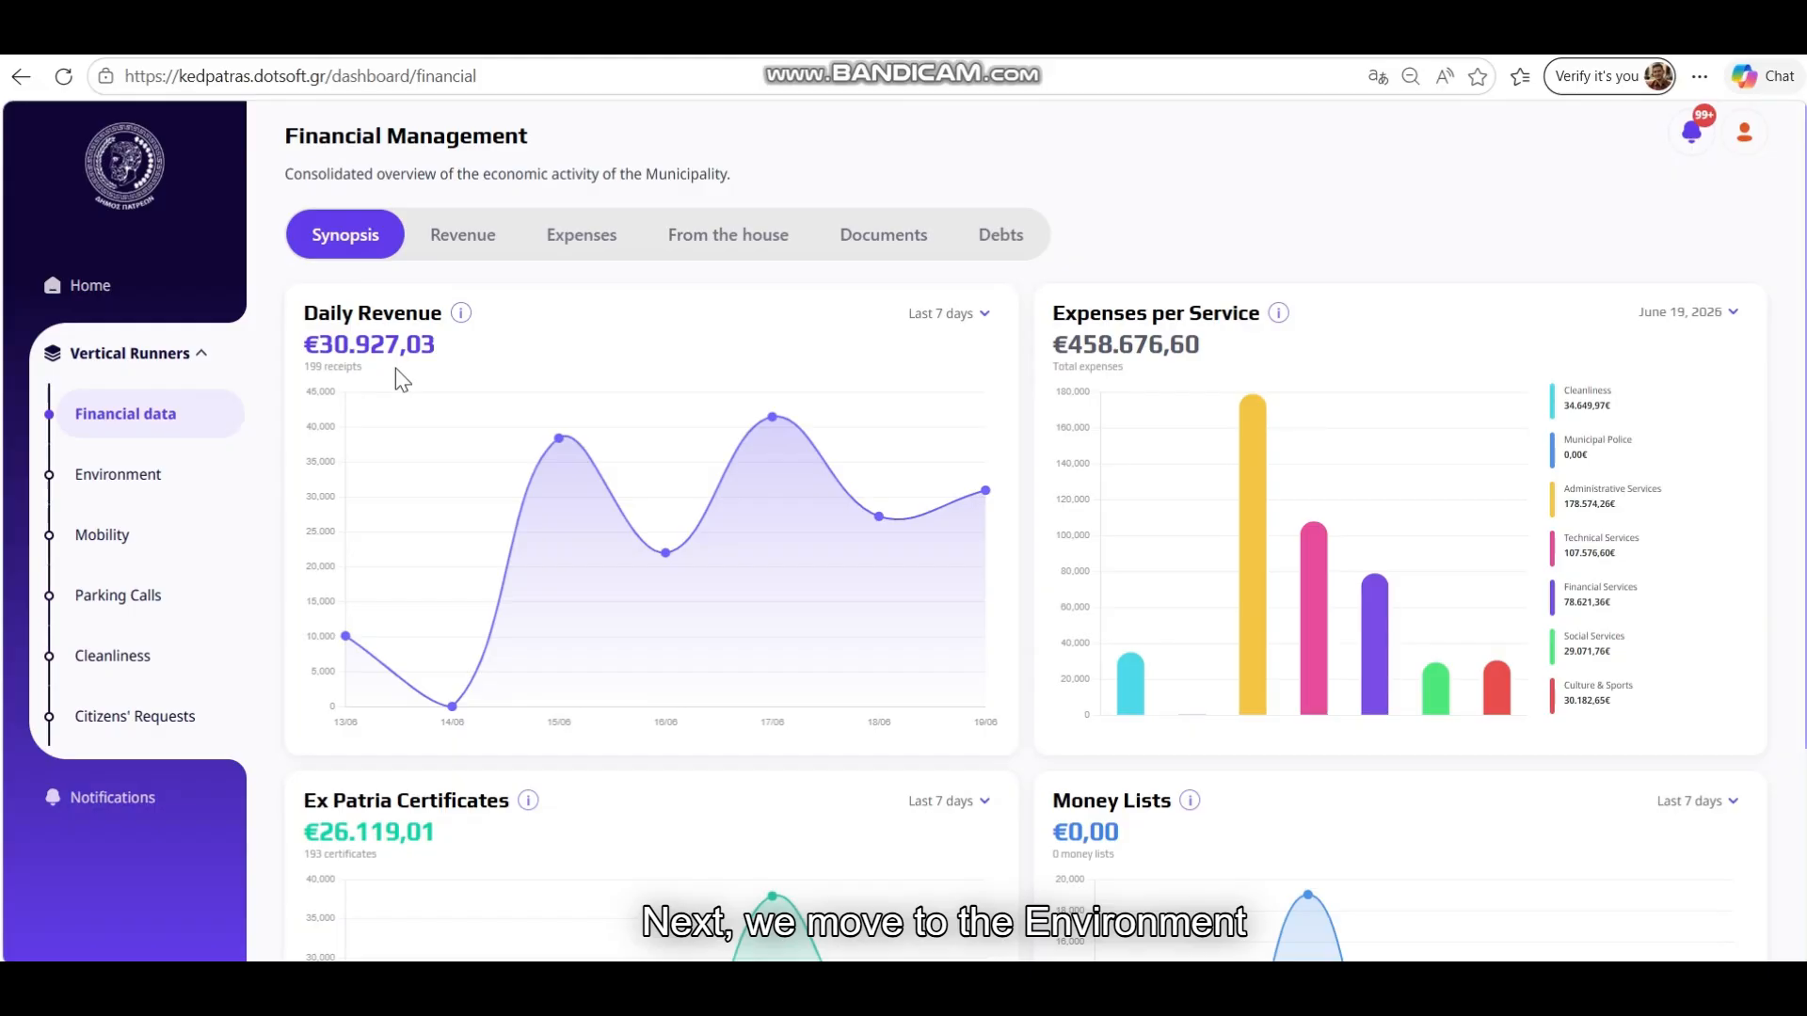
Open the Environment page, scroll through it and browse the environmental status cards
left_click(145, 480)
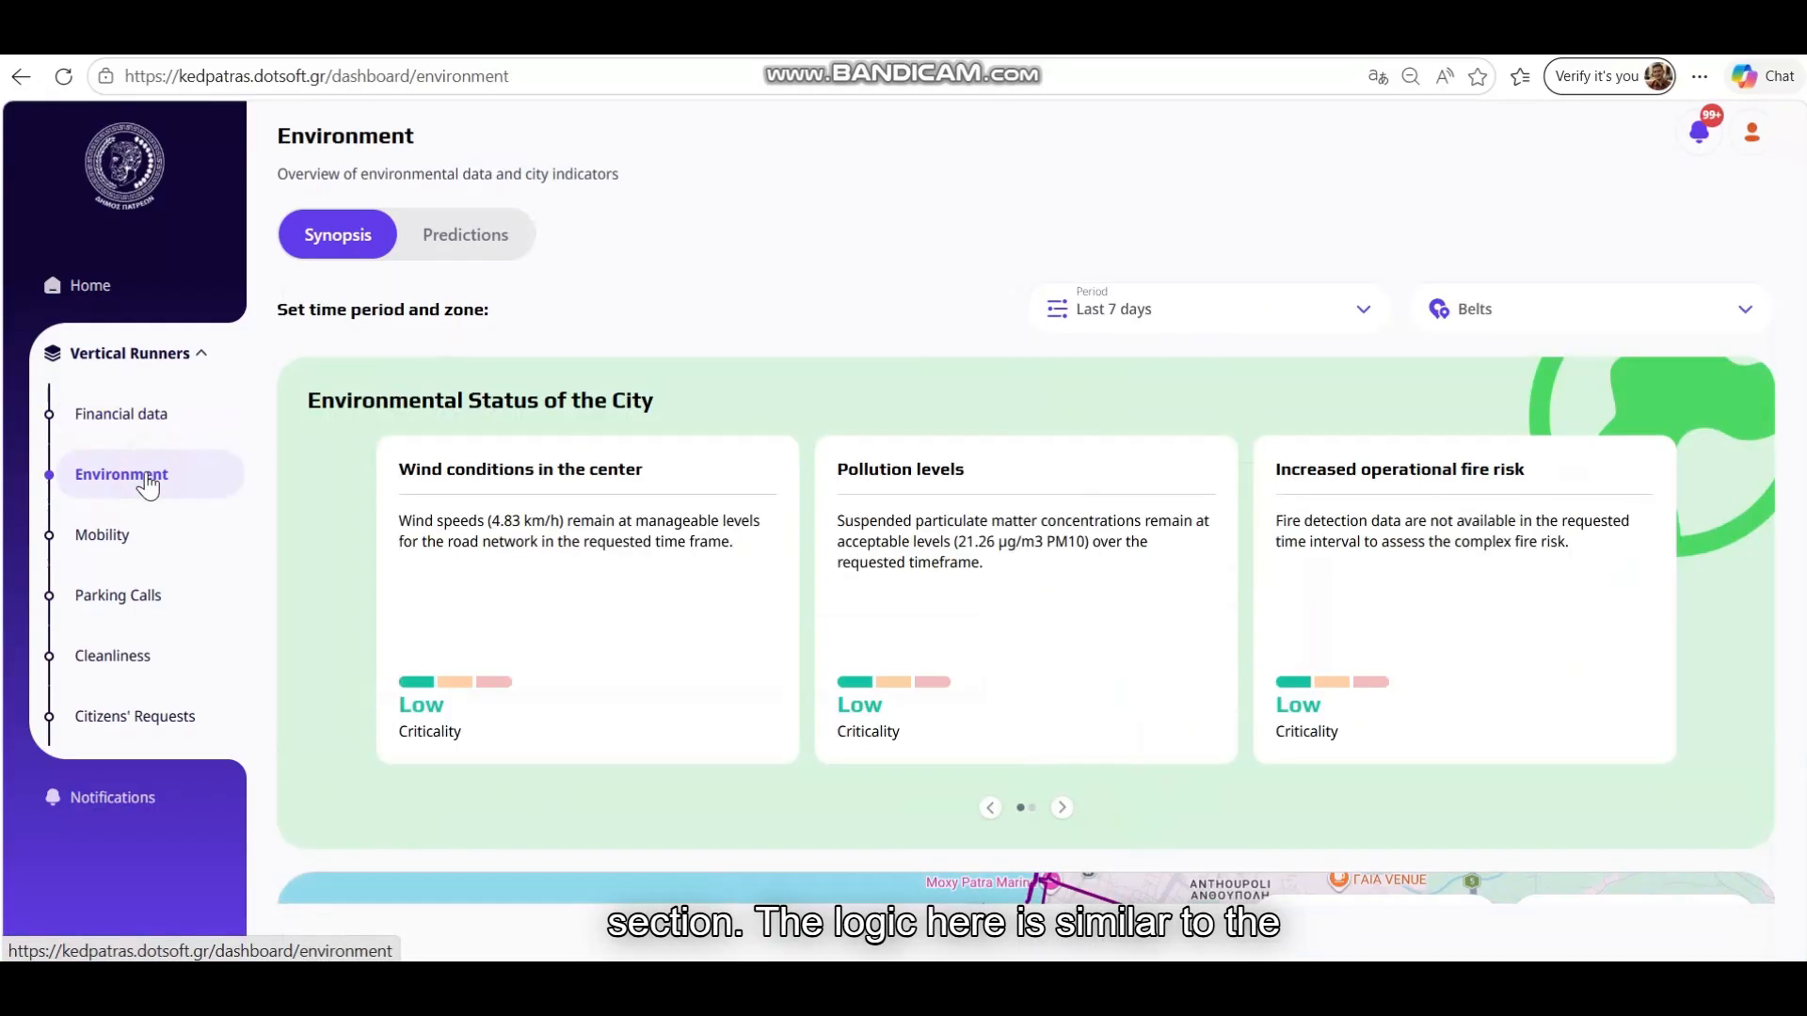
scroll(792, 412, "down", 5)
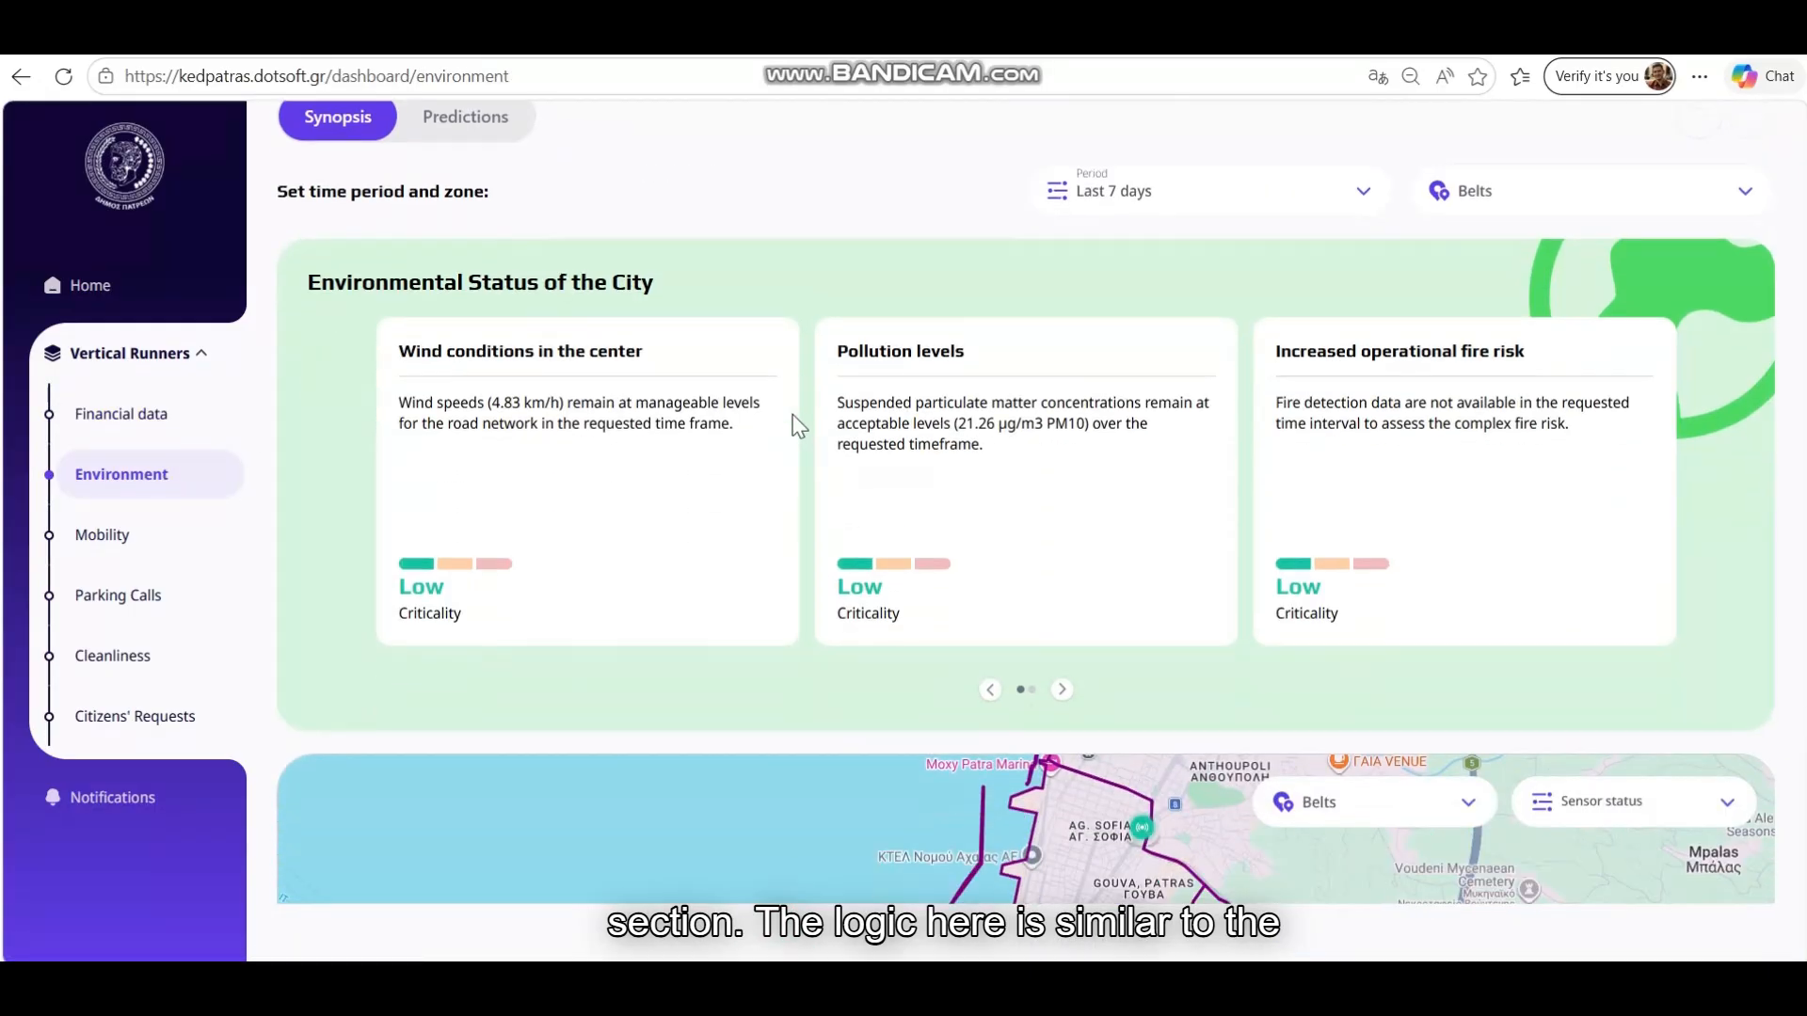
scroll(793, 411, "down", 2)
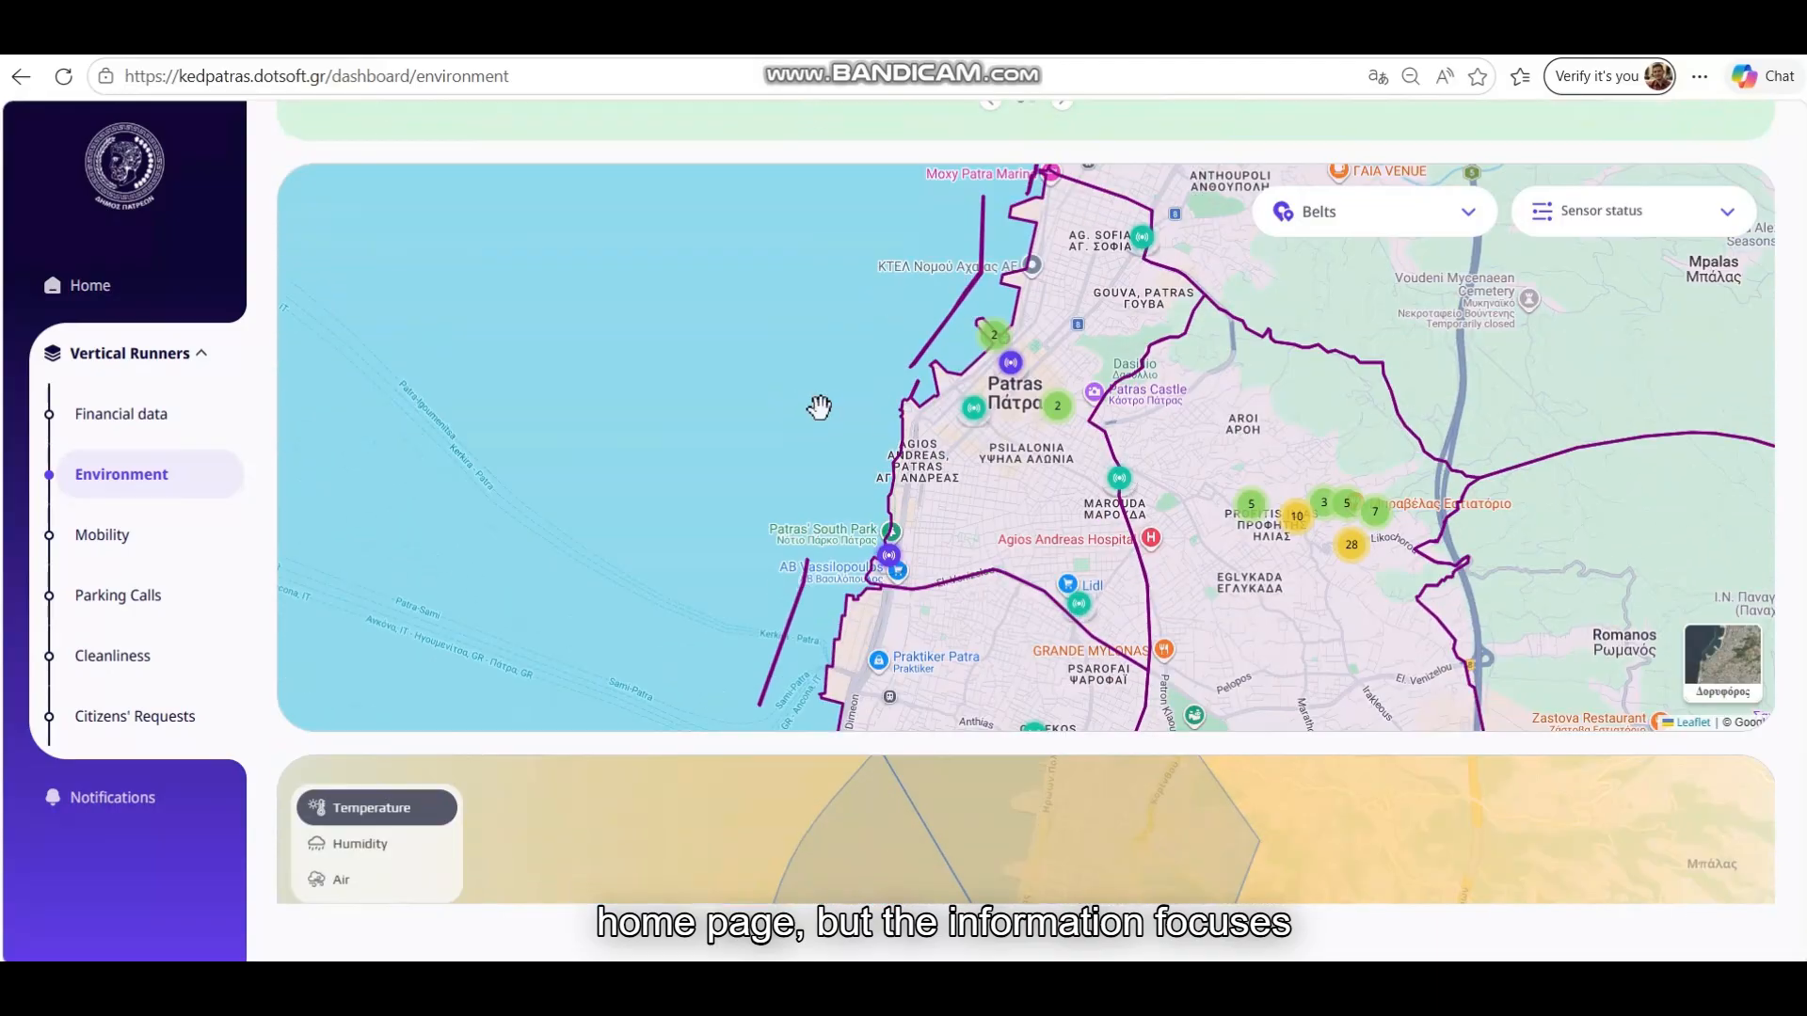
scroll(819, 408, "down", 4)
scroll(827, 425, "down", 6)
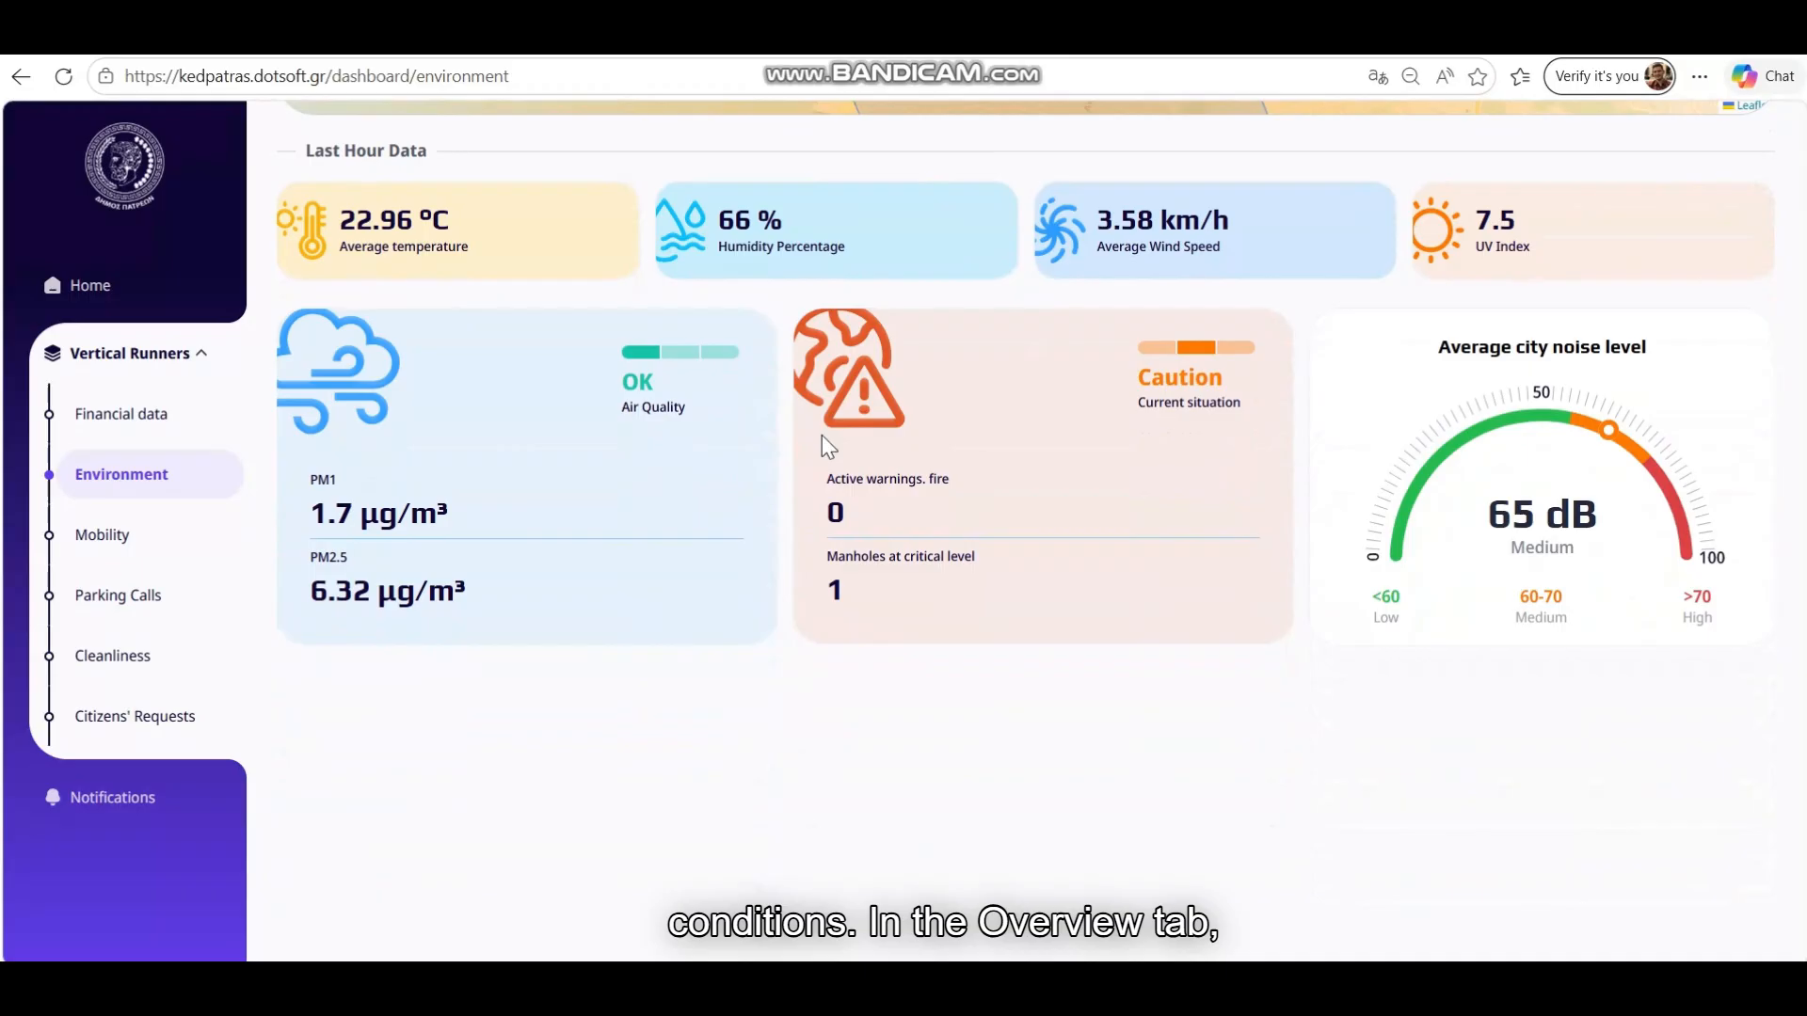
scroll(821, 435, "up", 2)
scroll(821, 435, "up", 10)
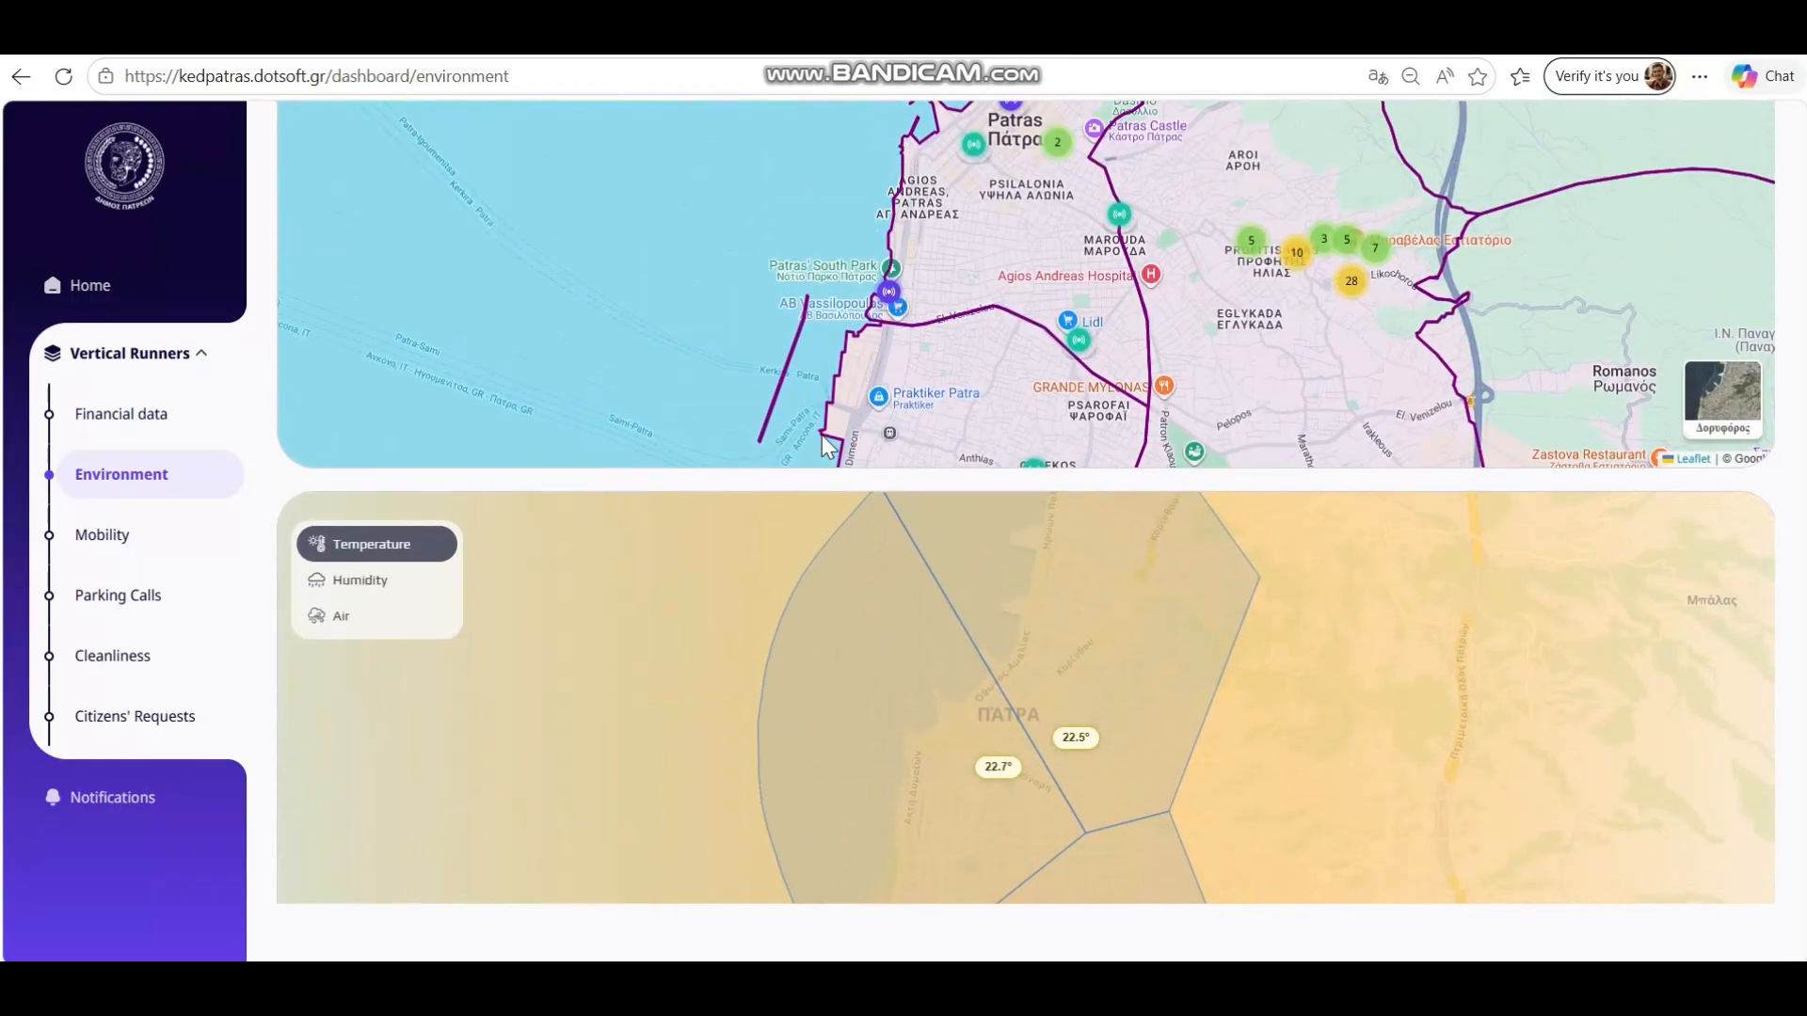
scroll(822, 435, "up", 1)
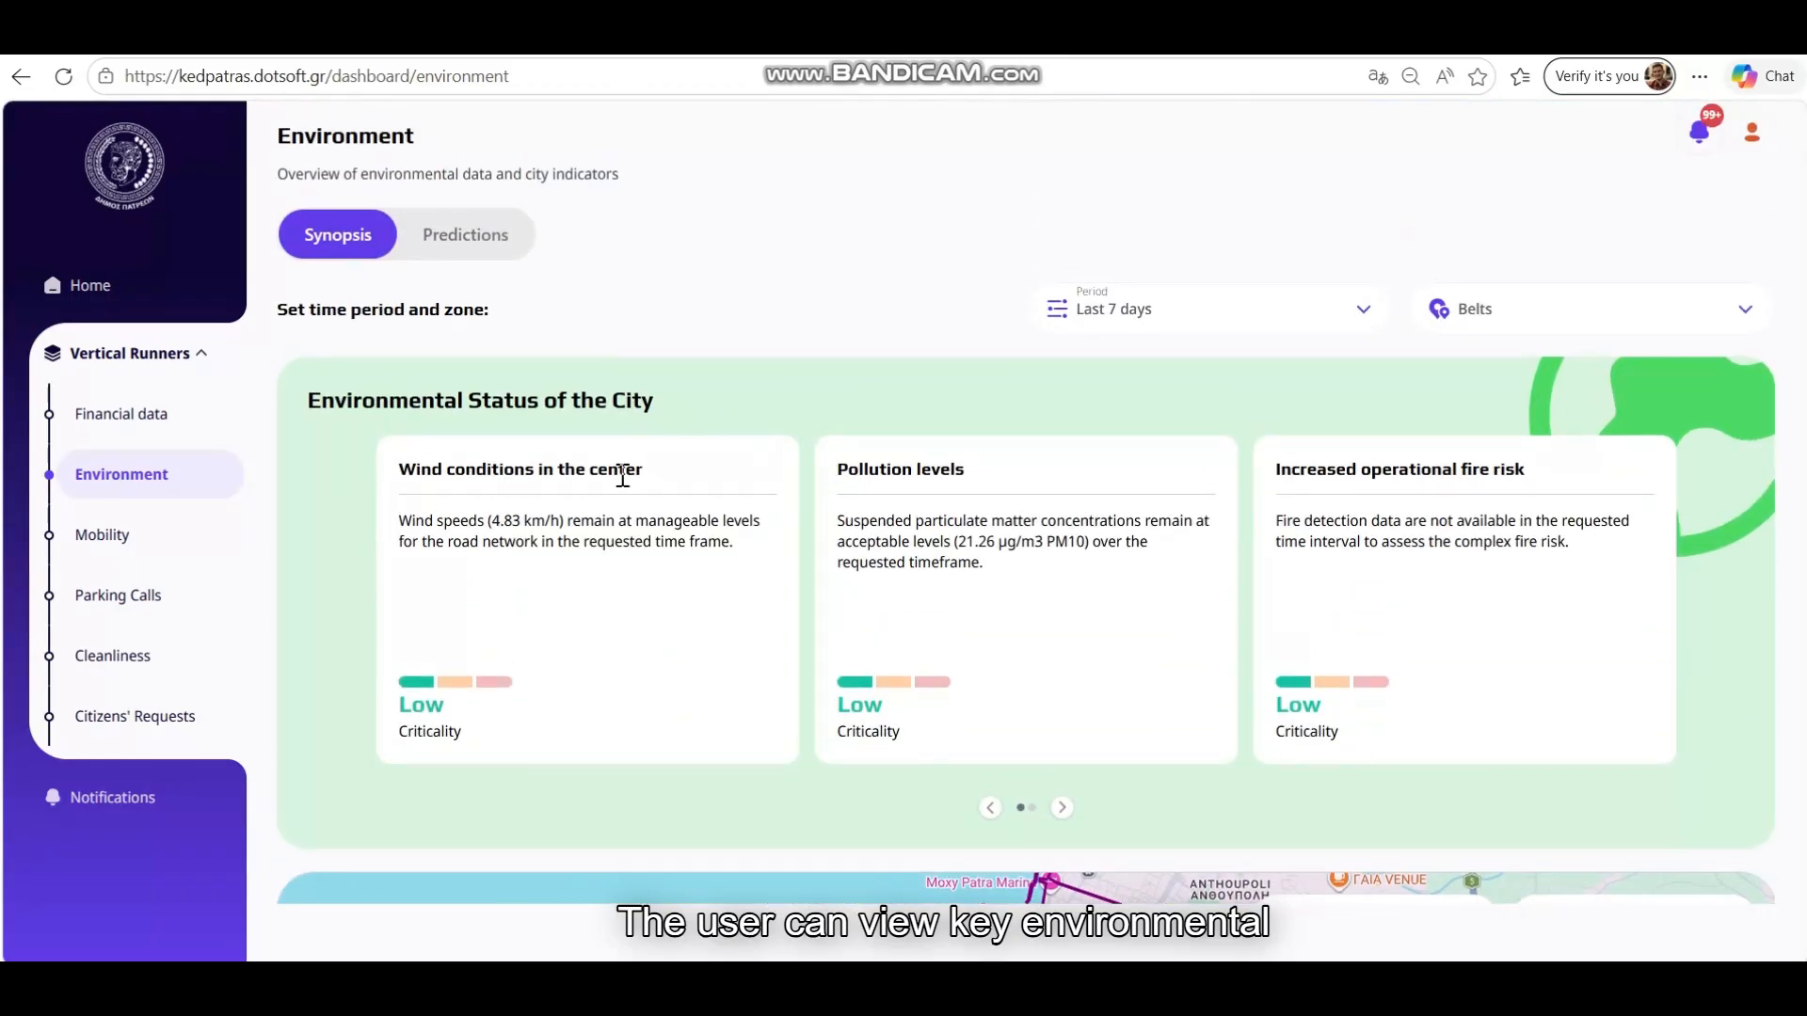
left_click(1060, 805)
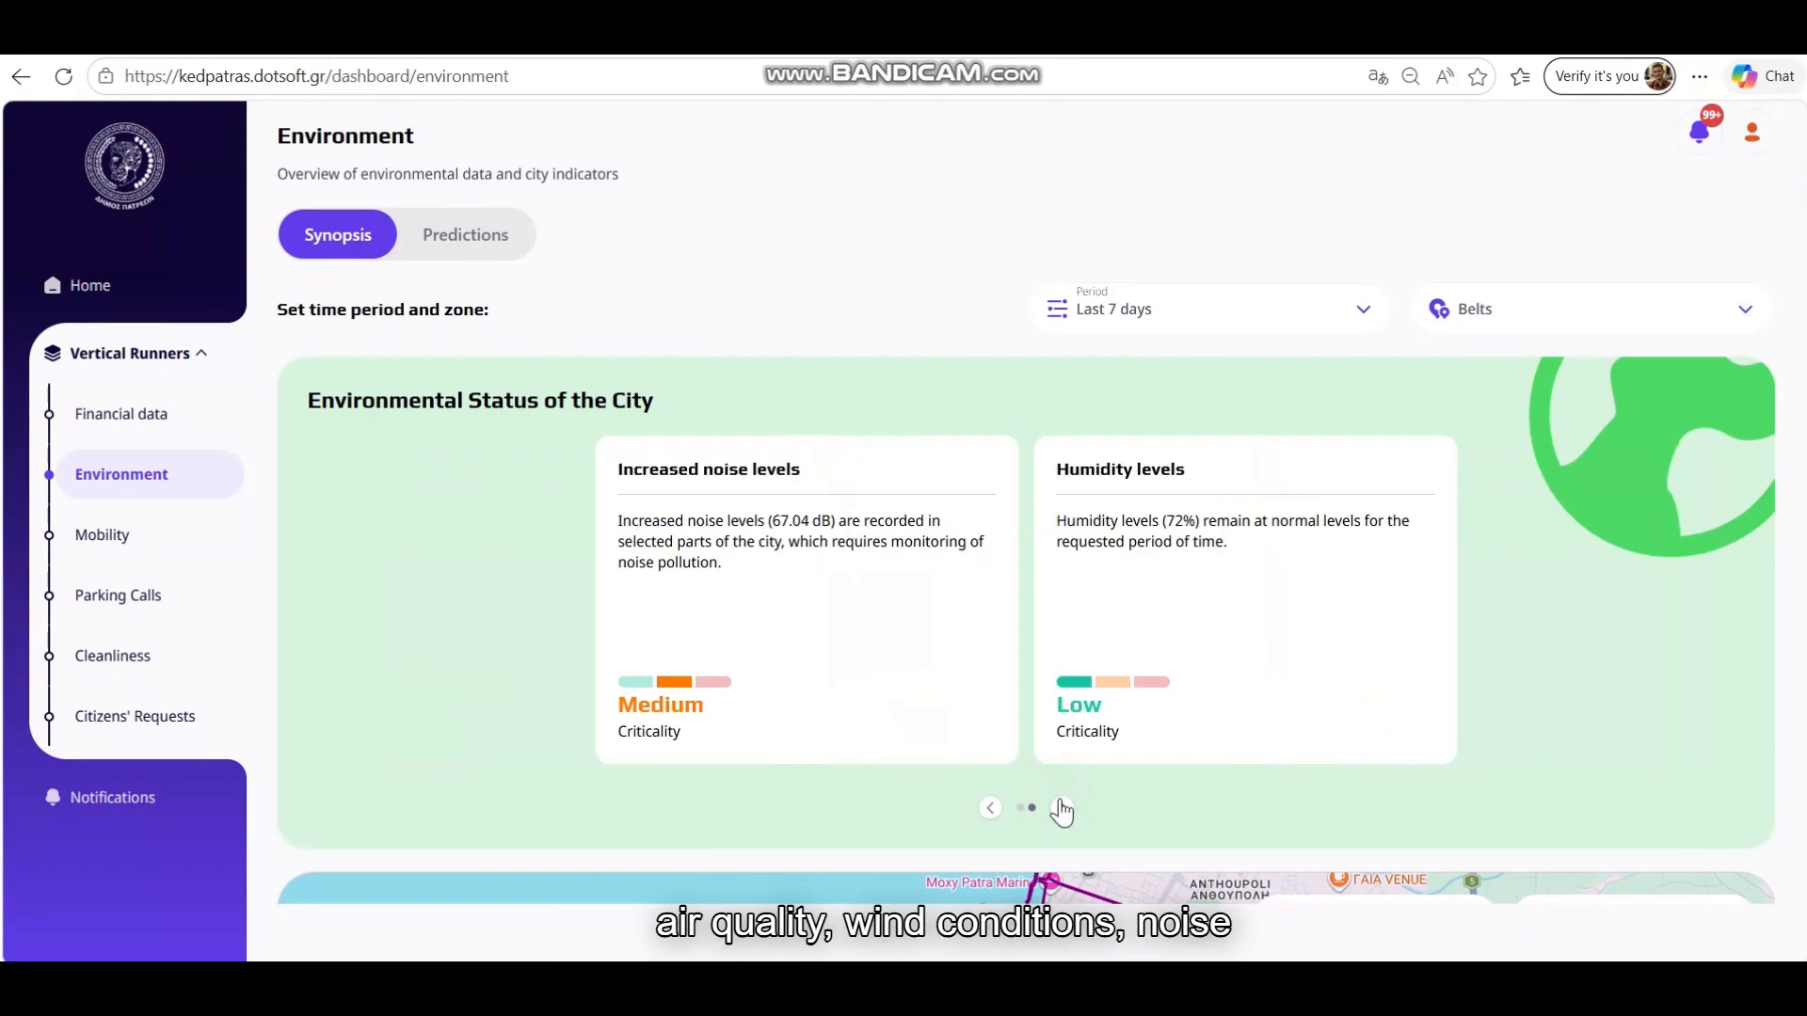
left_click(989, 809)
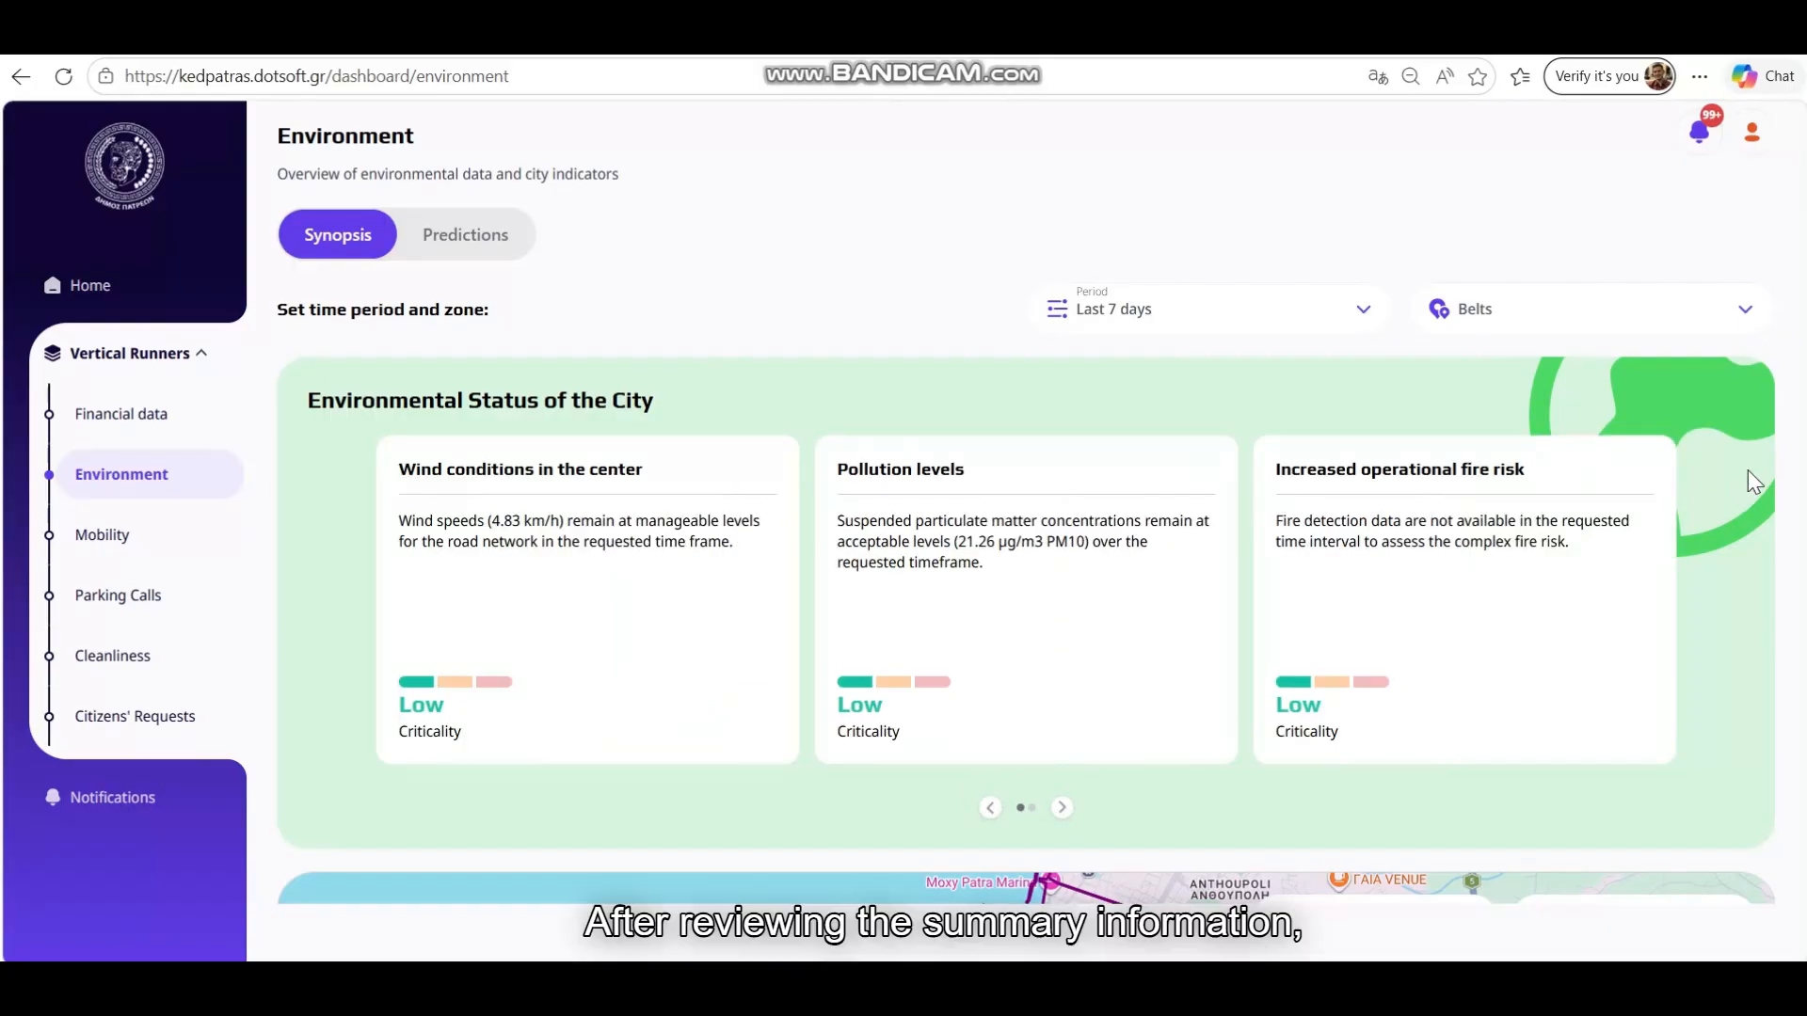
scroll(1748, 471, "down", 6)
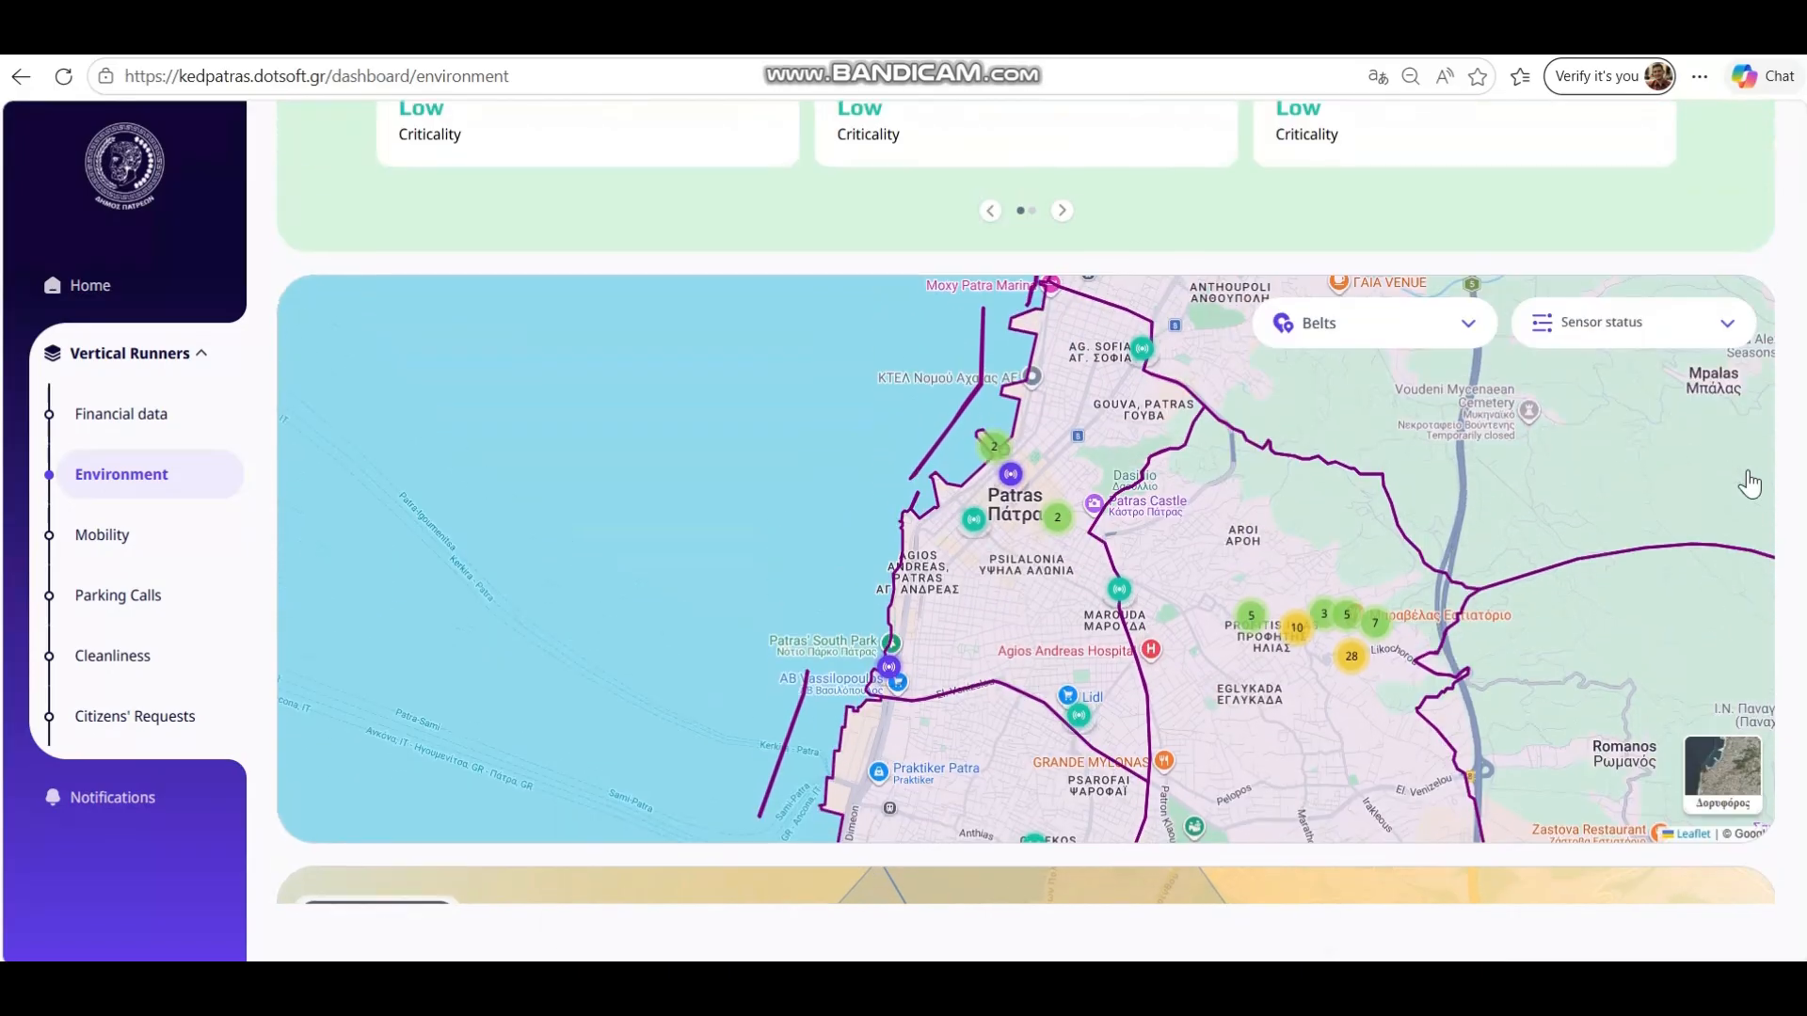
Limit the map to the Eastern Sector community and view Fire Detection Sensor 211
left_click(1391, 343)
scroll(1393, 452, "down", 5)
scroll(1395, 459, "down", 8)
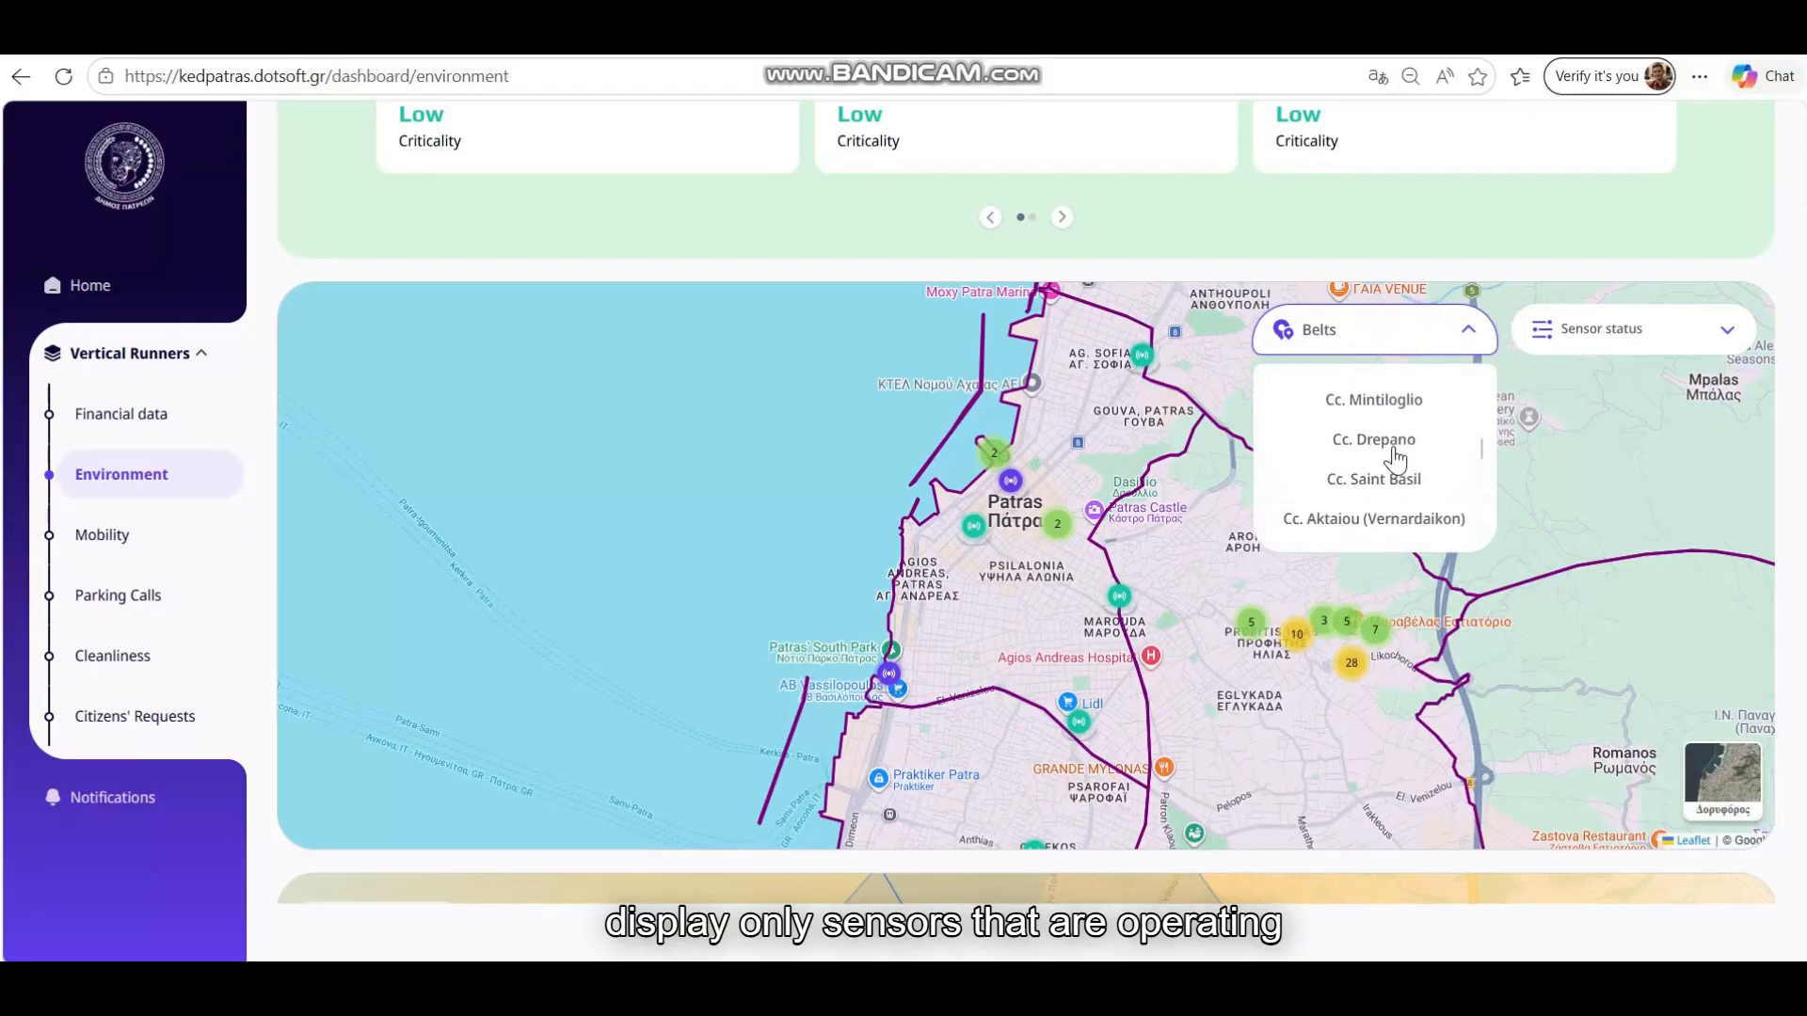
scroll(1396, 458, "down", 3)
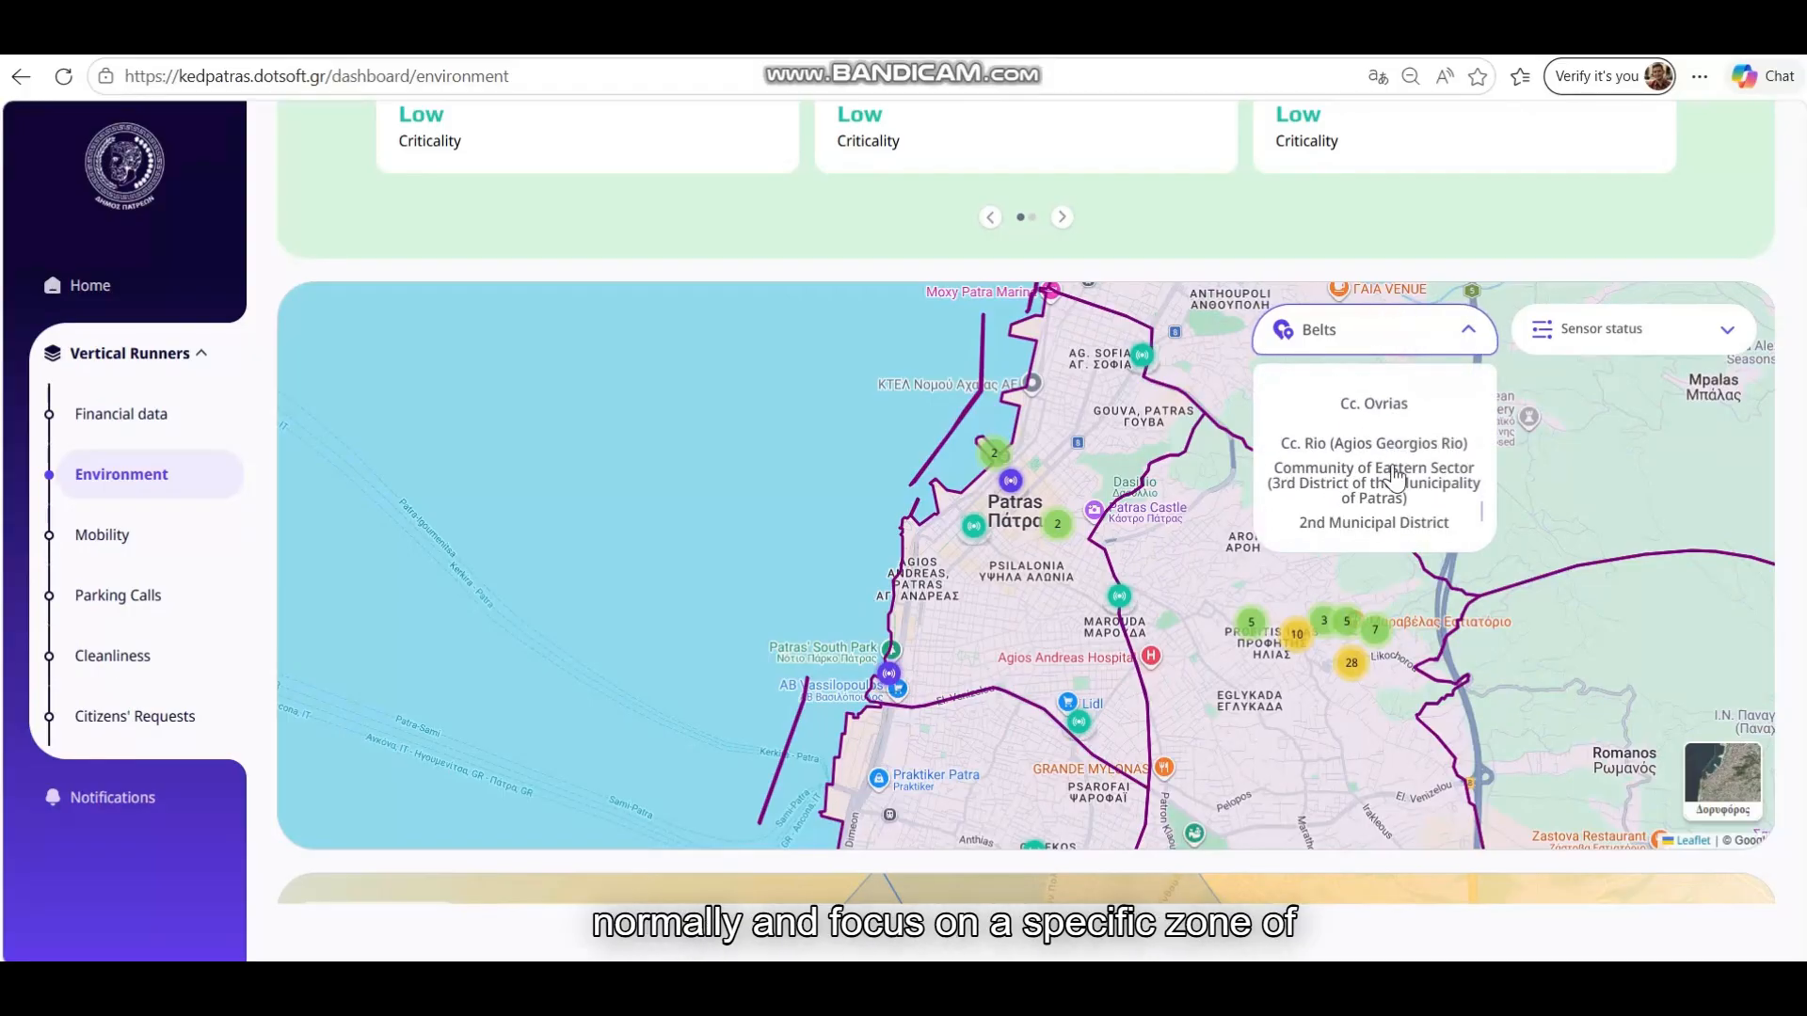
left_click(1391, 478)
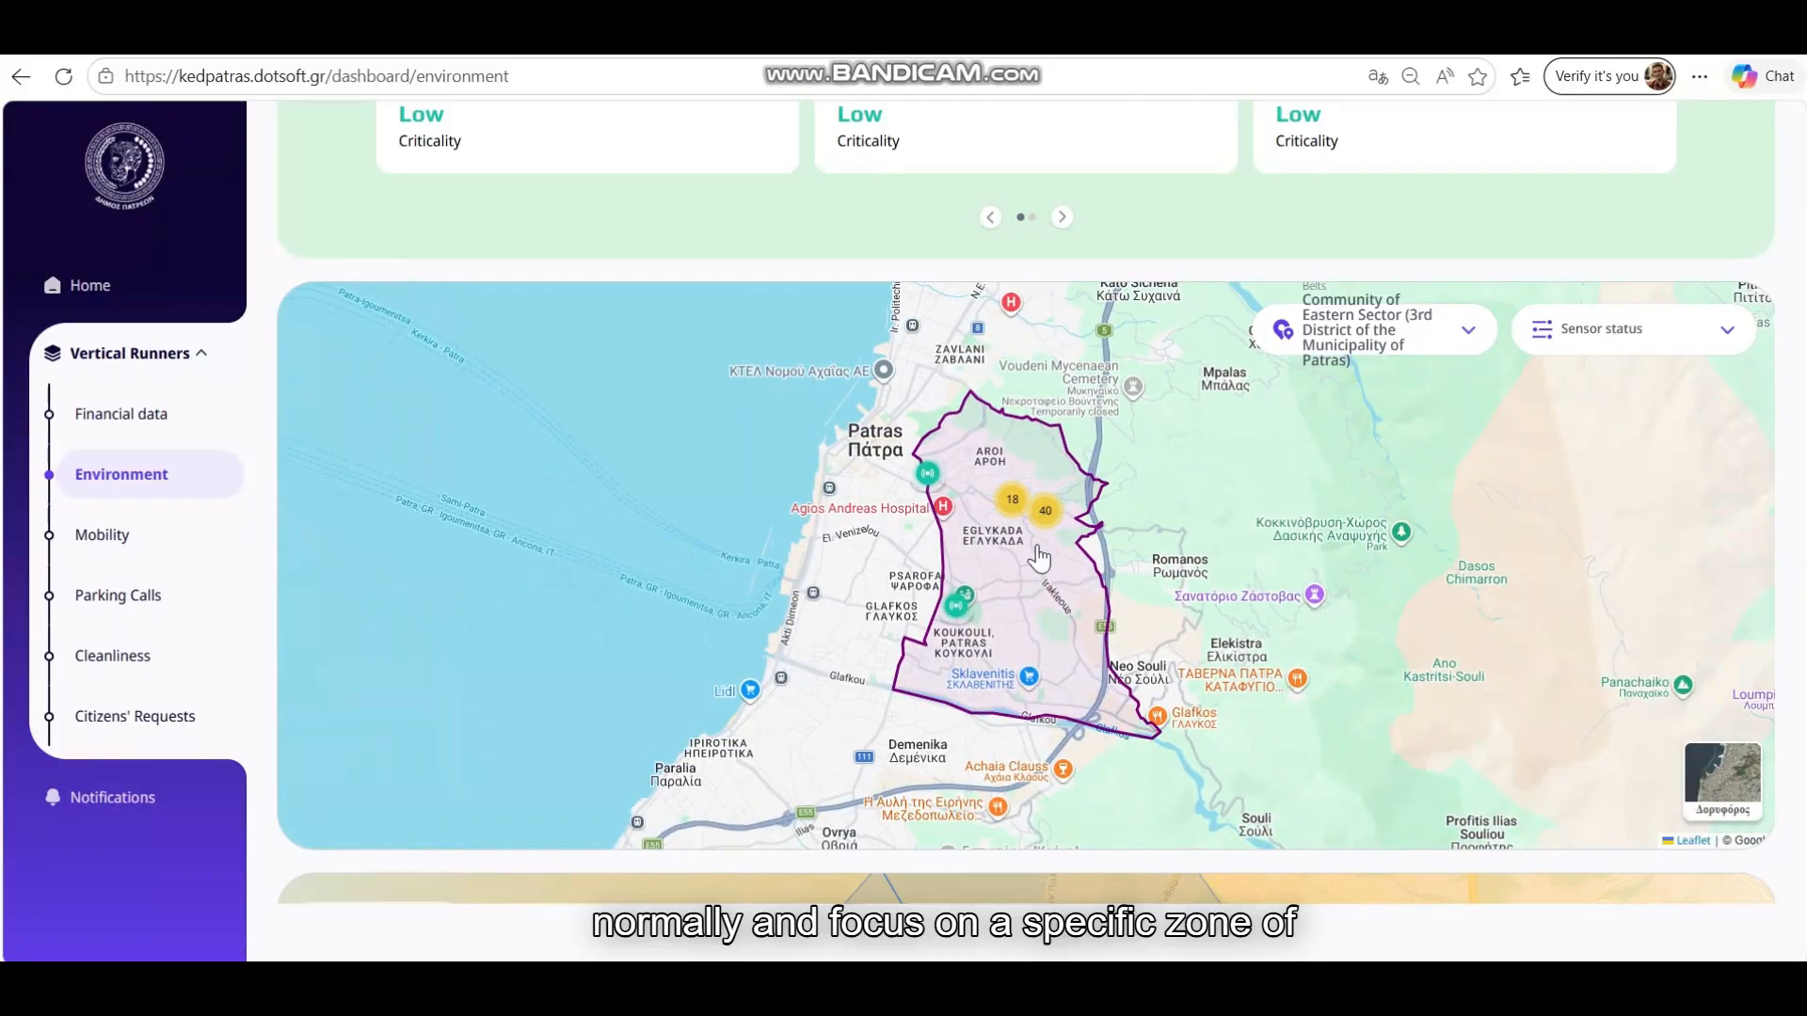
scroll(1032, 583, "up", 3)
scroll(1002, 585, "up", 3)
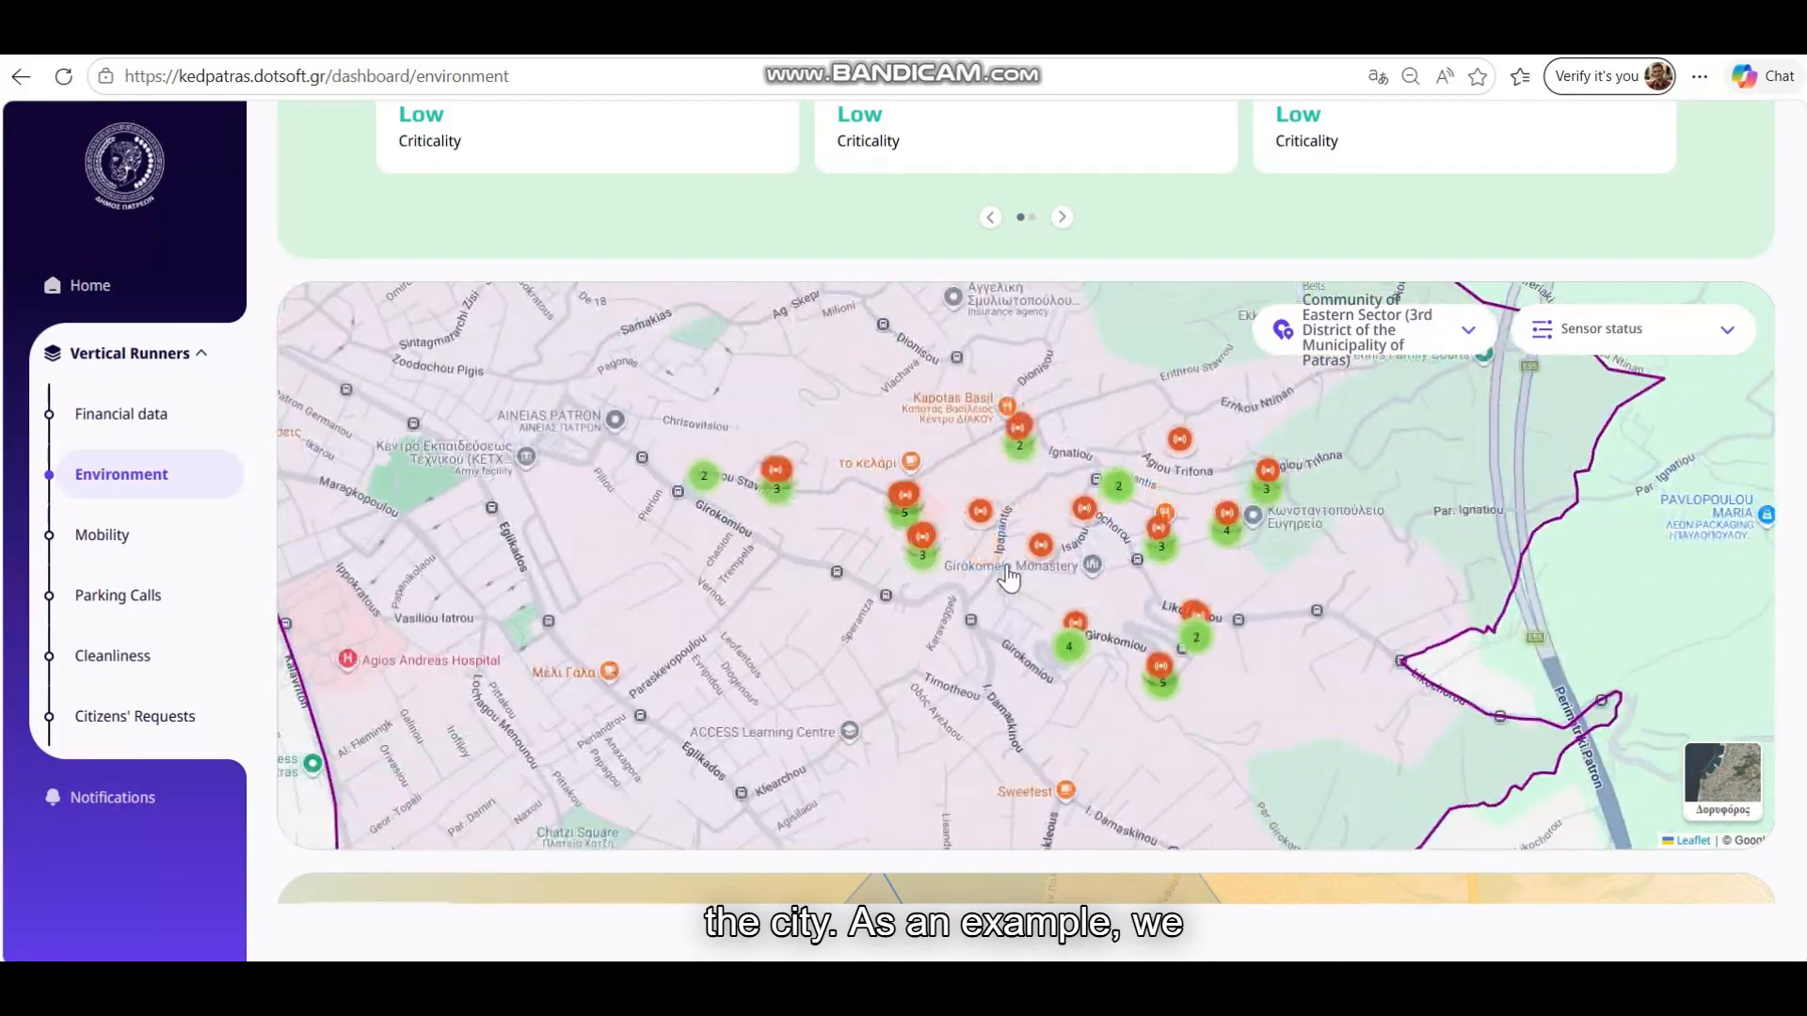
left_click(954, 478)
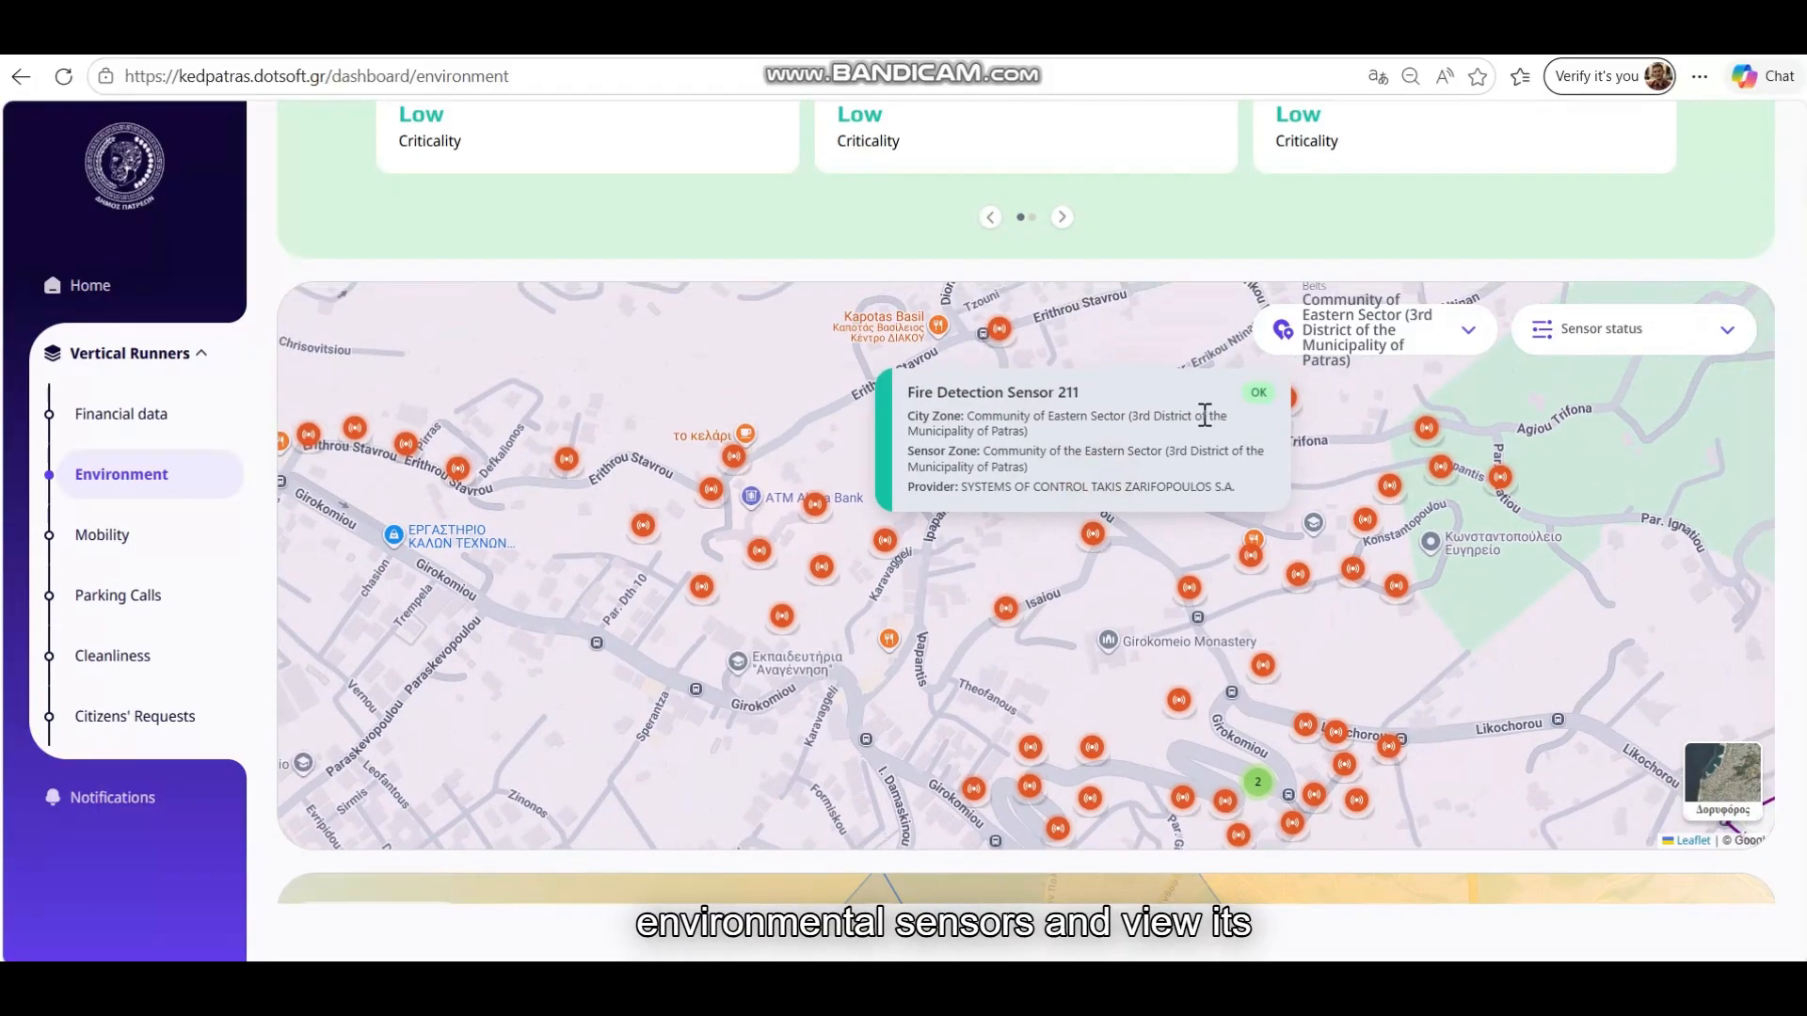
Set Belts back to All and view Ambient Sensor 990's details
left_click(1466, 345)
scroll(1373, 414, "up", 5)
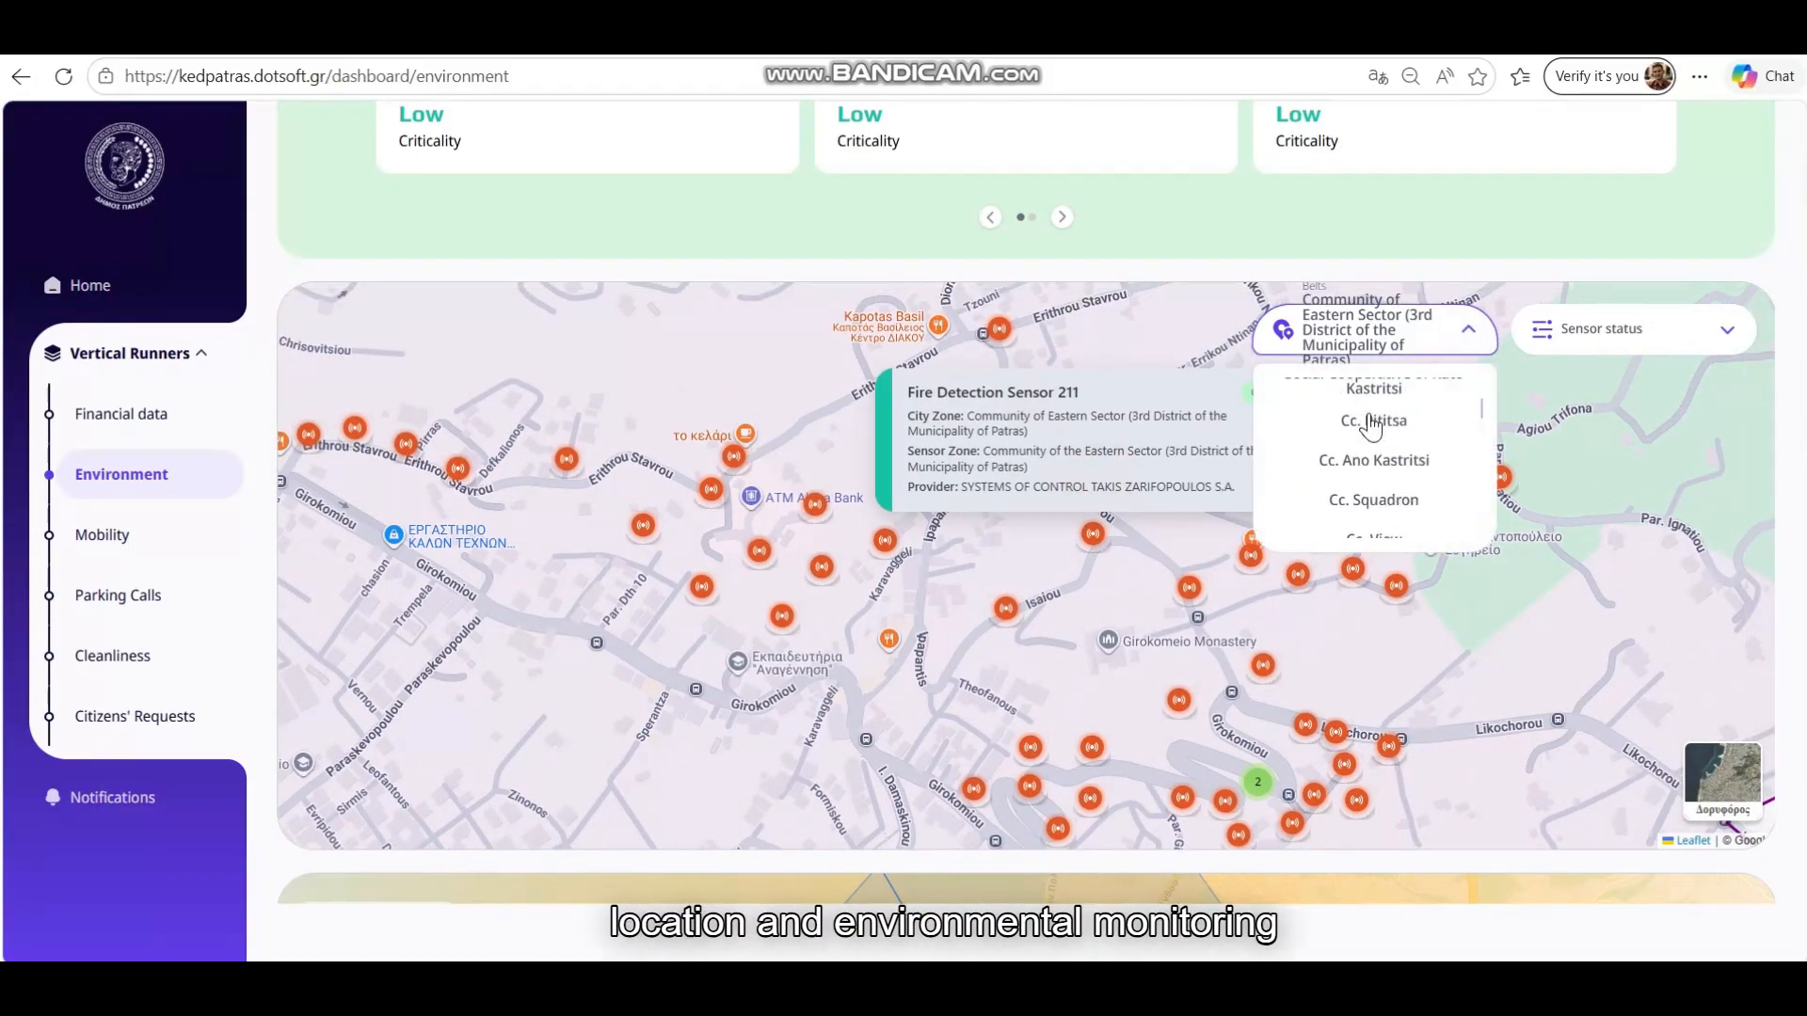
left_click(1373, 395)
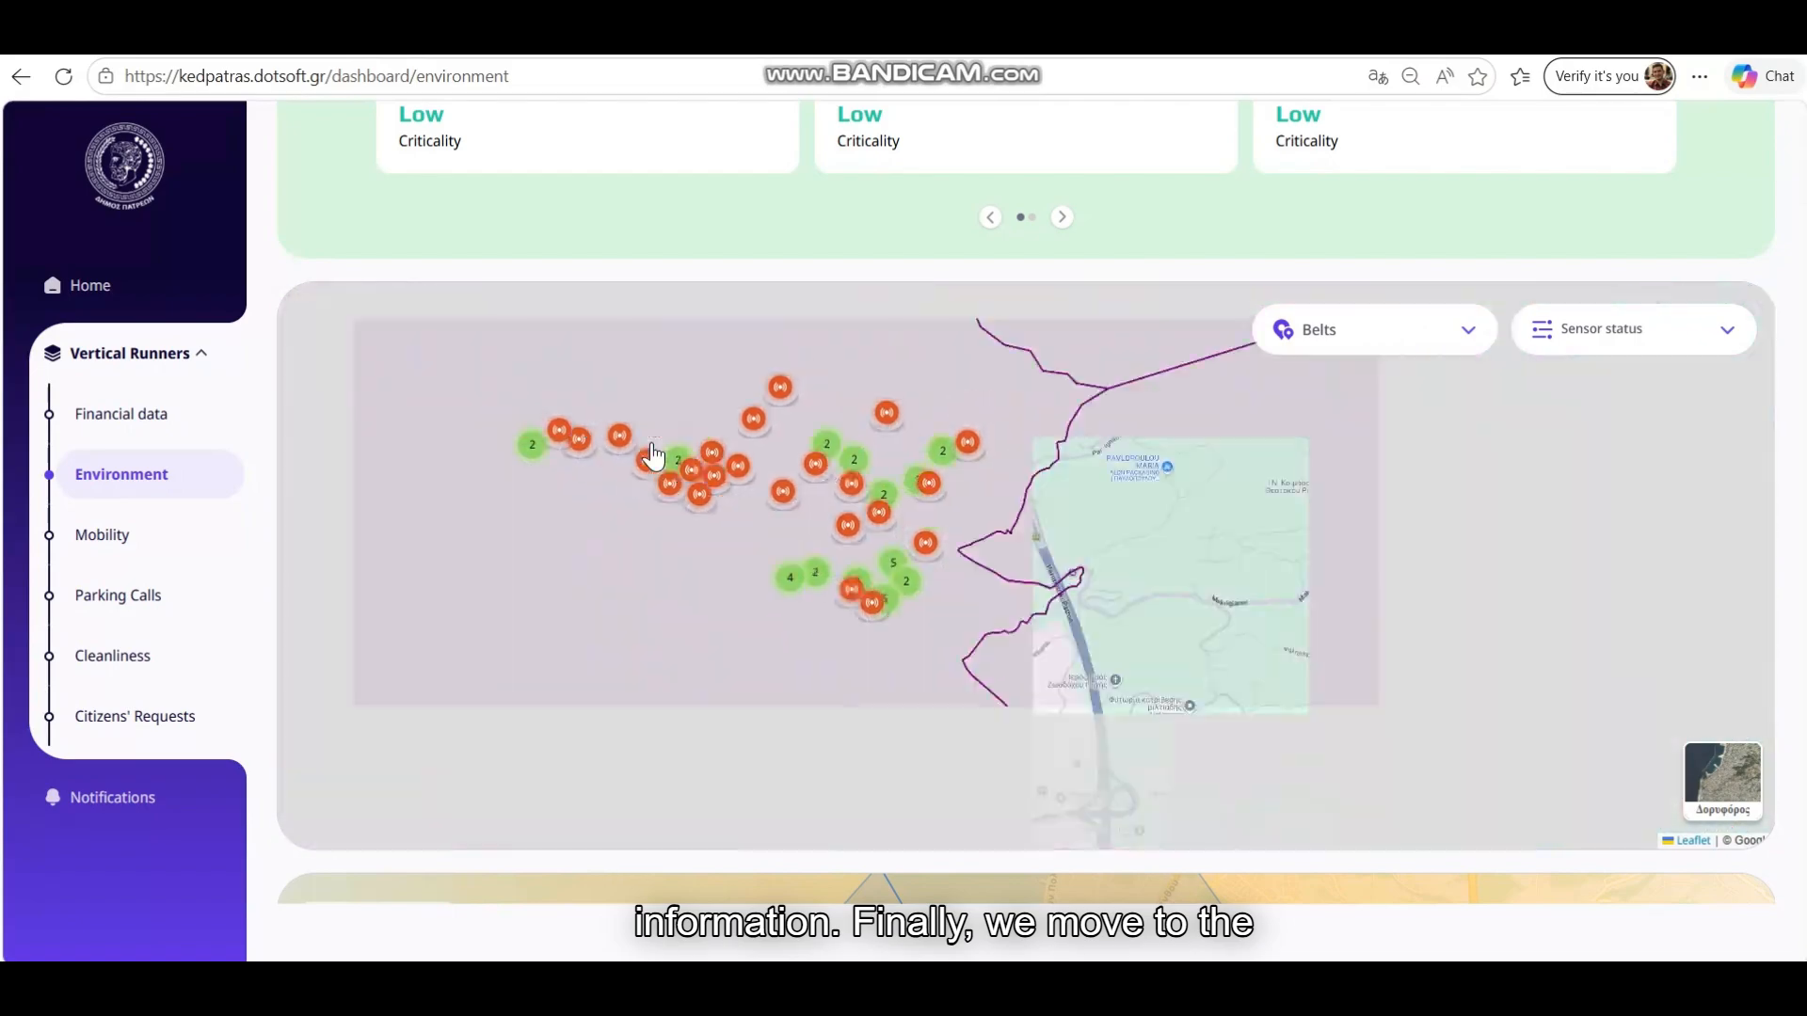
left_click_drag(743, 470, 1100, 558)
scroll(724, 454, "up", 1)
left_click(687, 423)
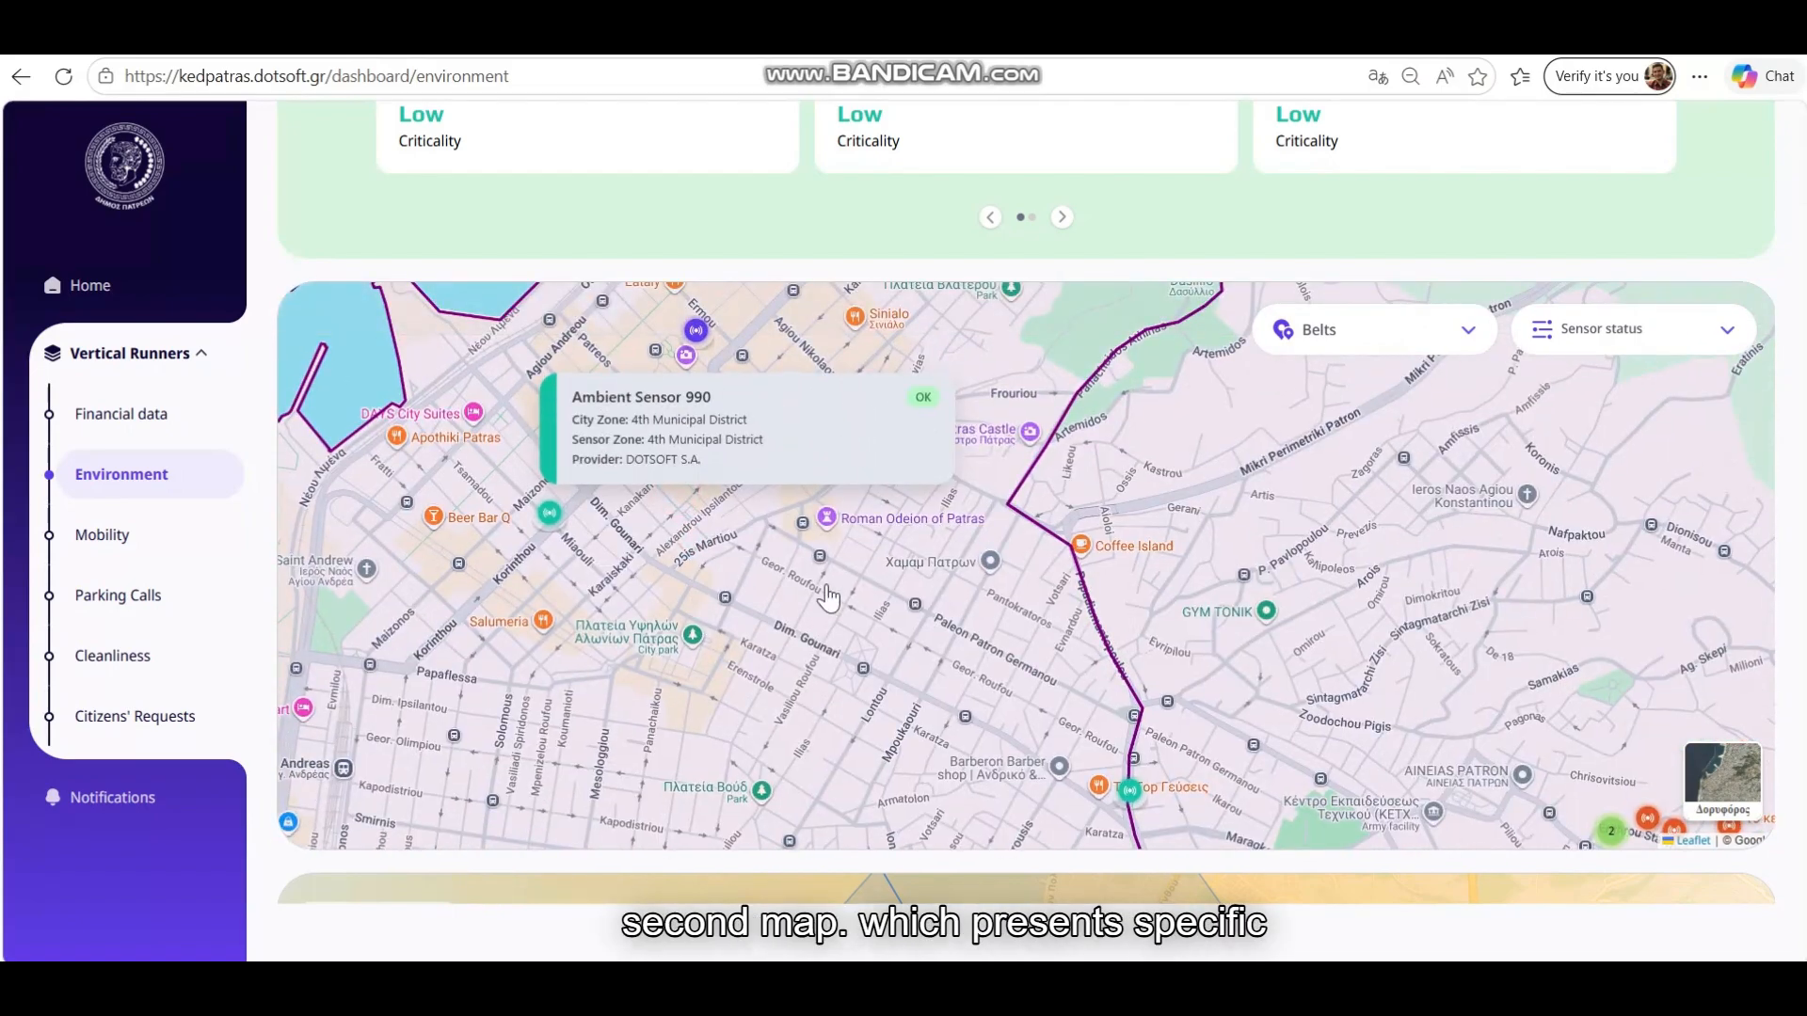
left_click(828, 596)
left_click(1776, 532)
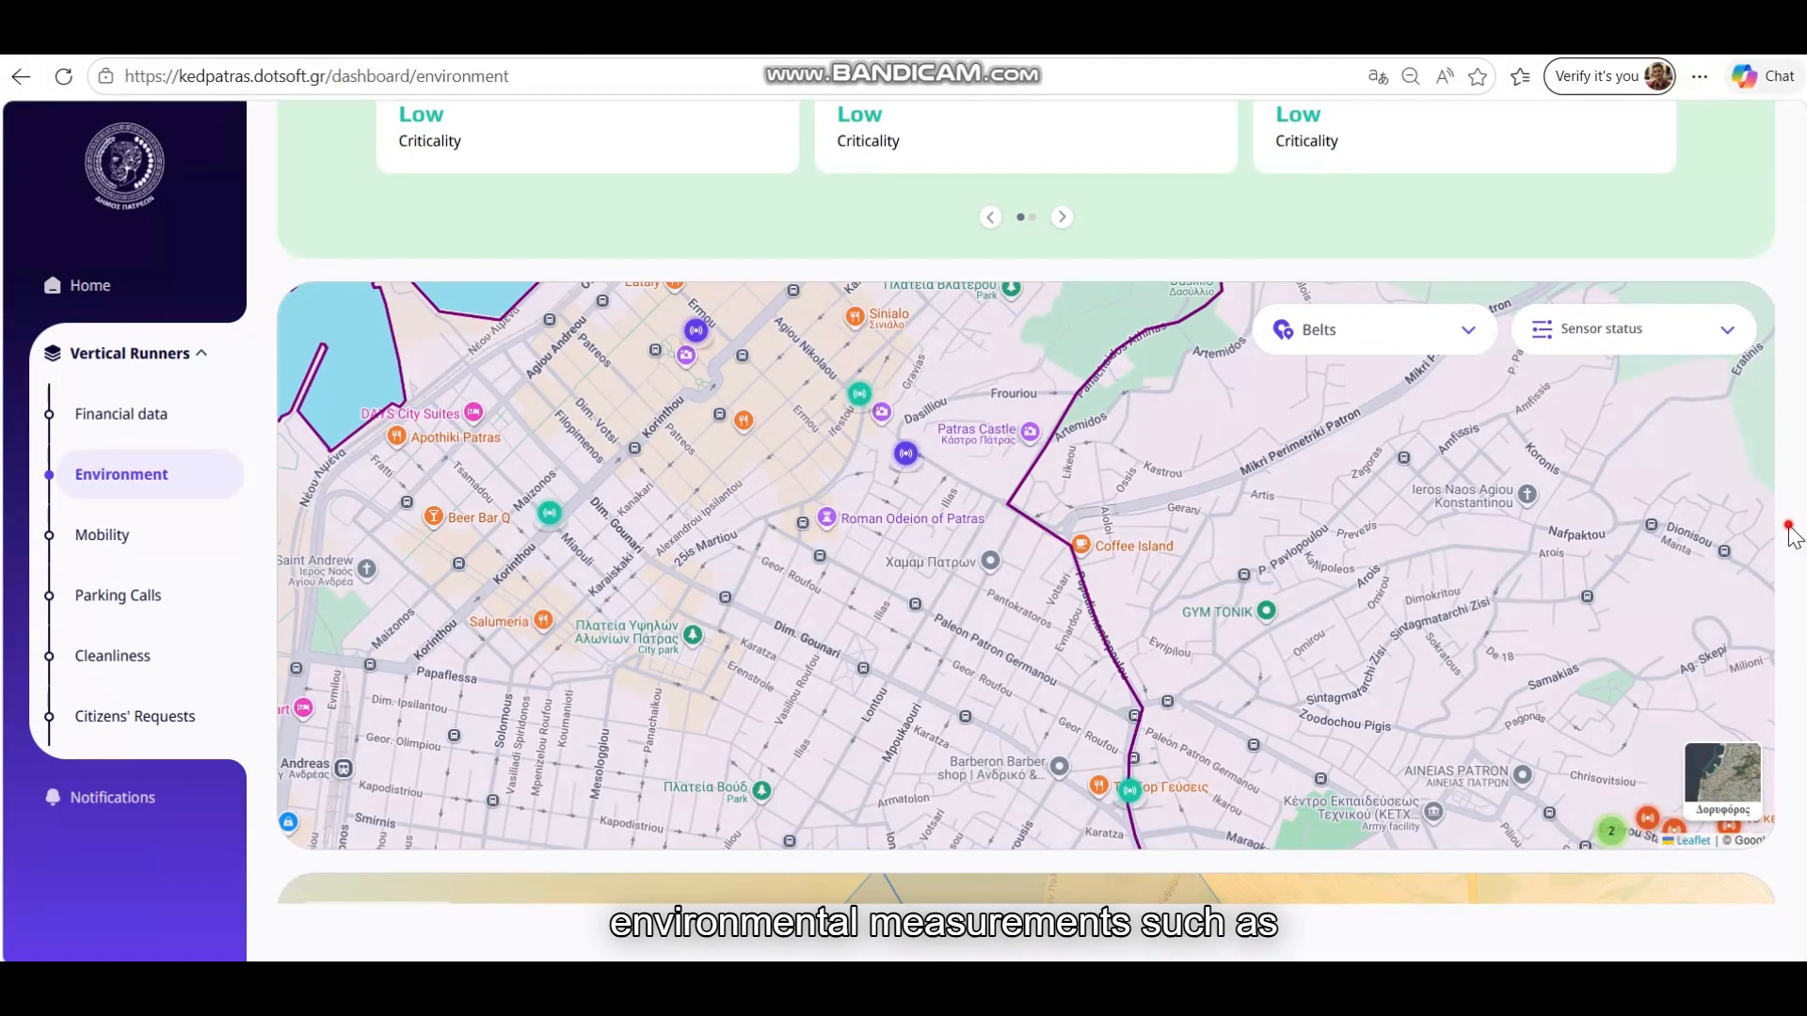
scroll(1770, 602, "down", 5)
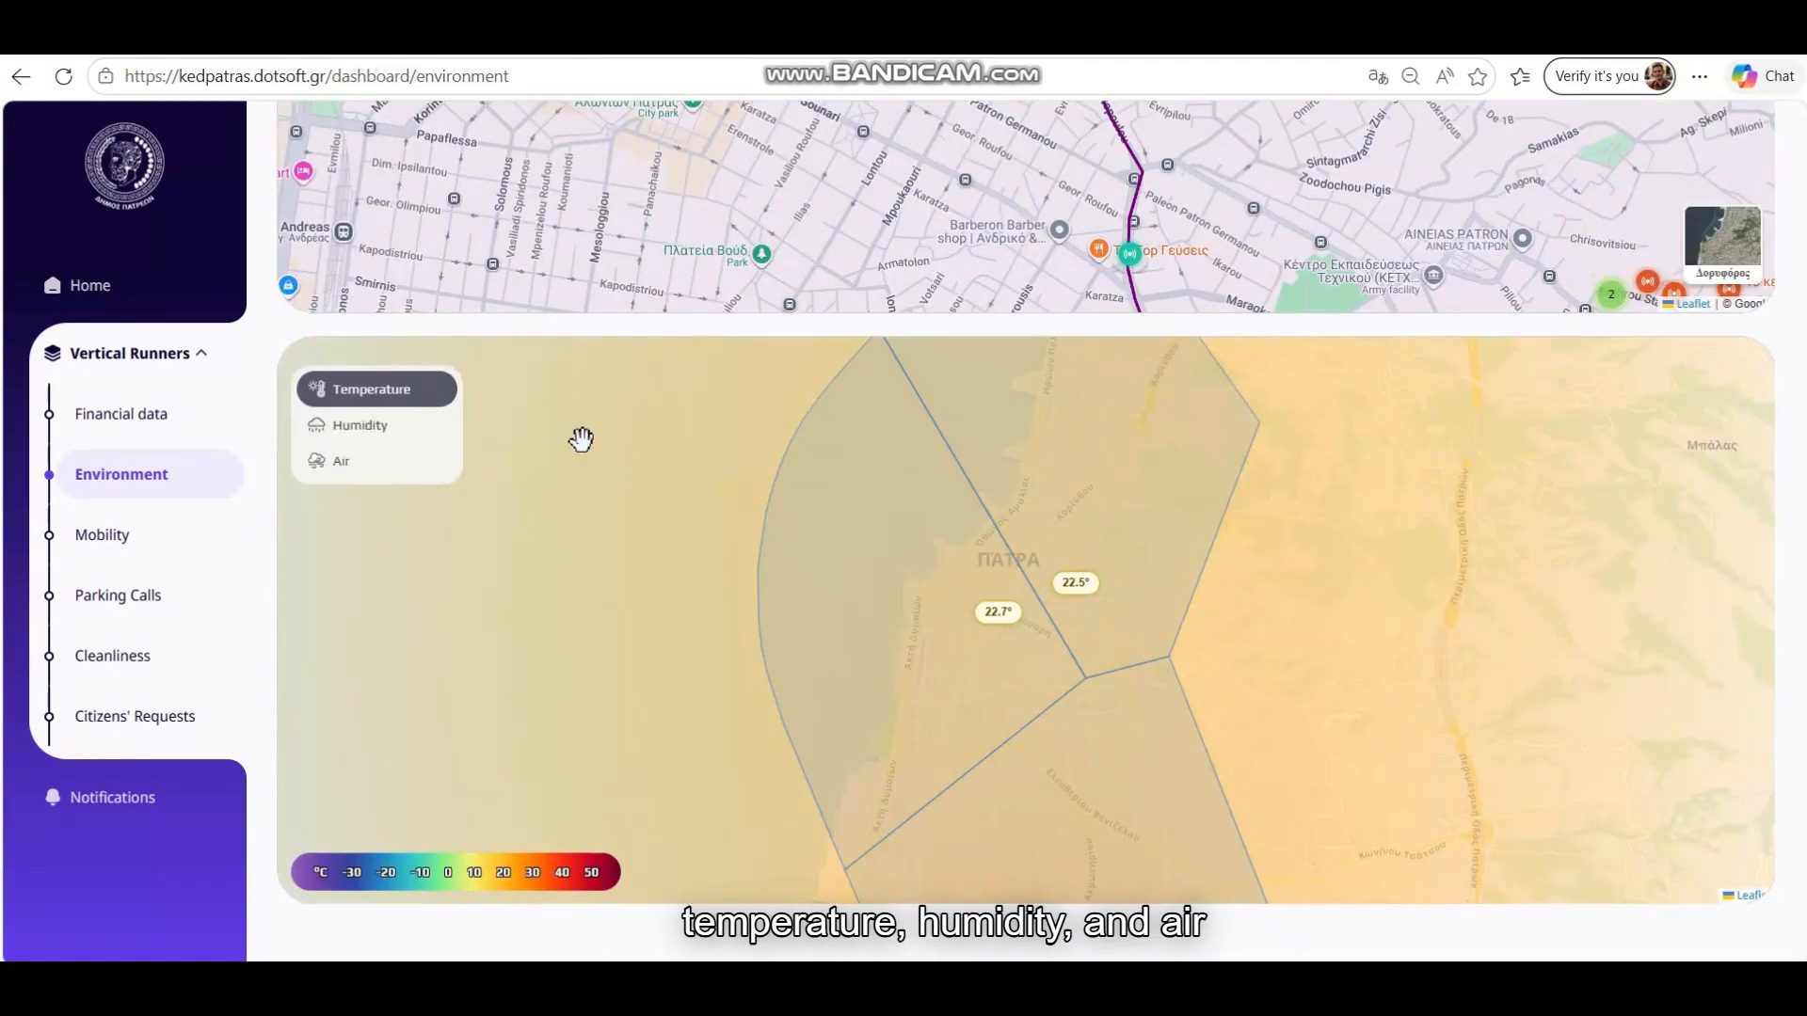
Switch the heat map from Humidity to Air, showing 2 km/h in both Patras zones
left_click(394, 430)
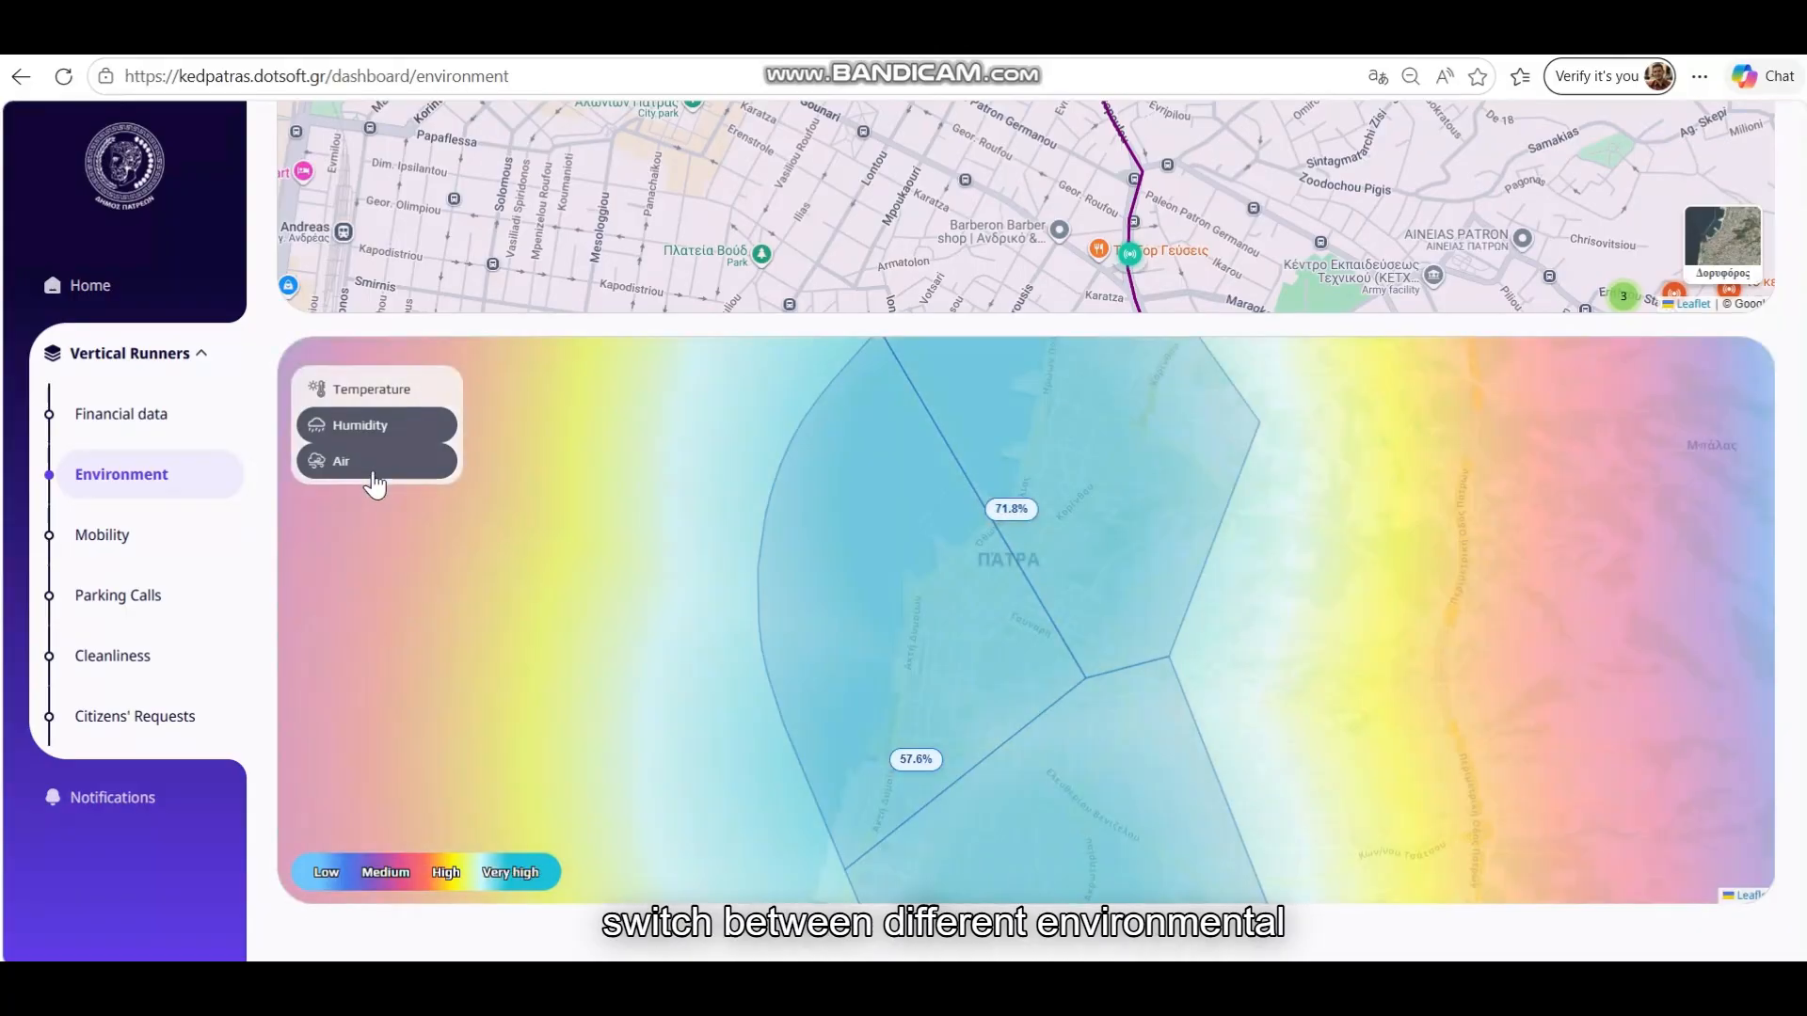
left_click(374, 475)
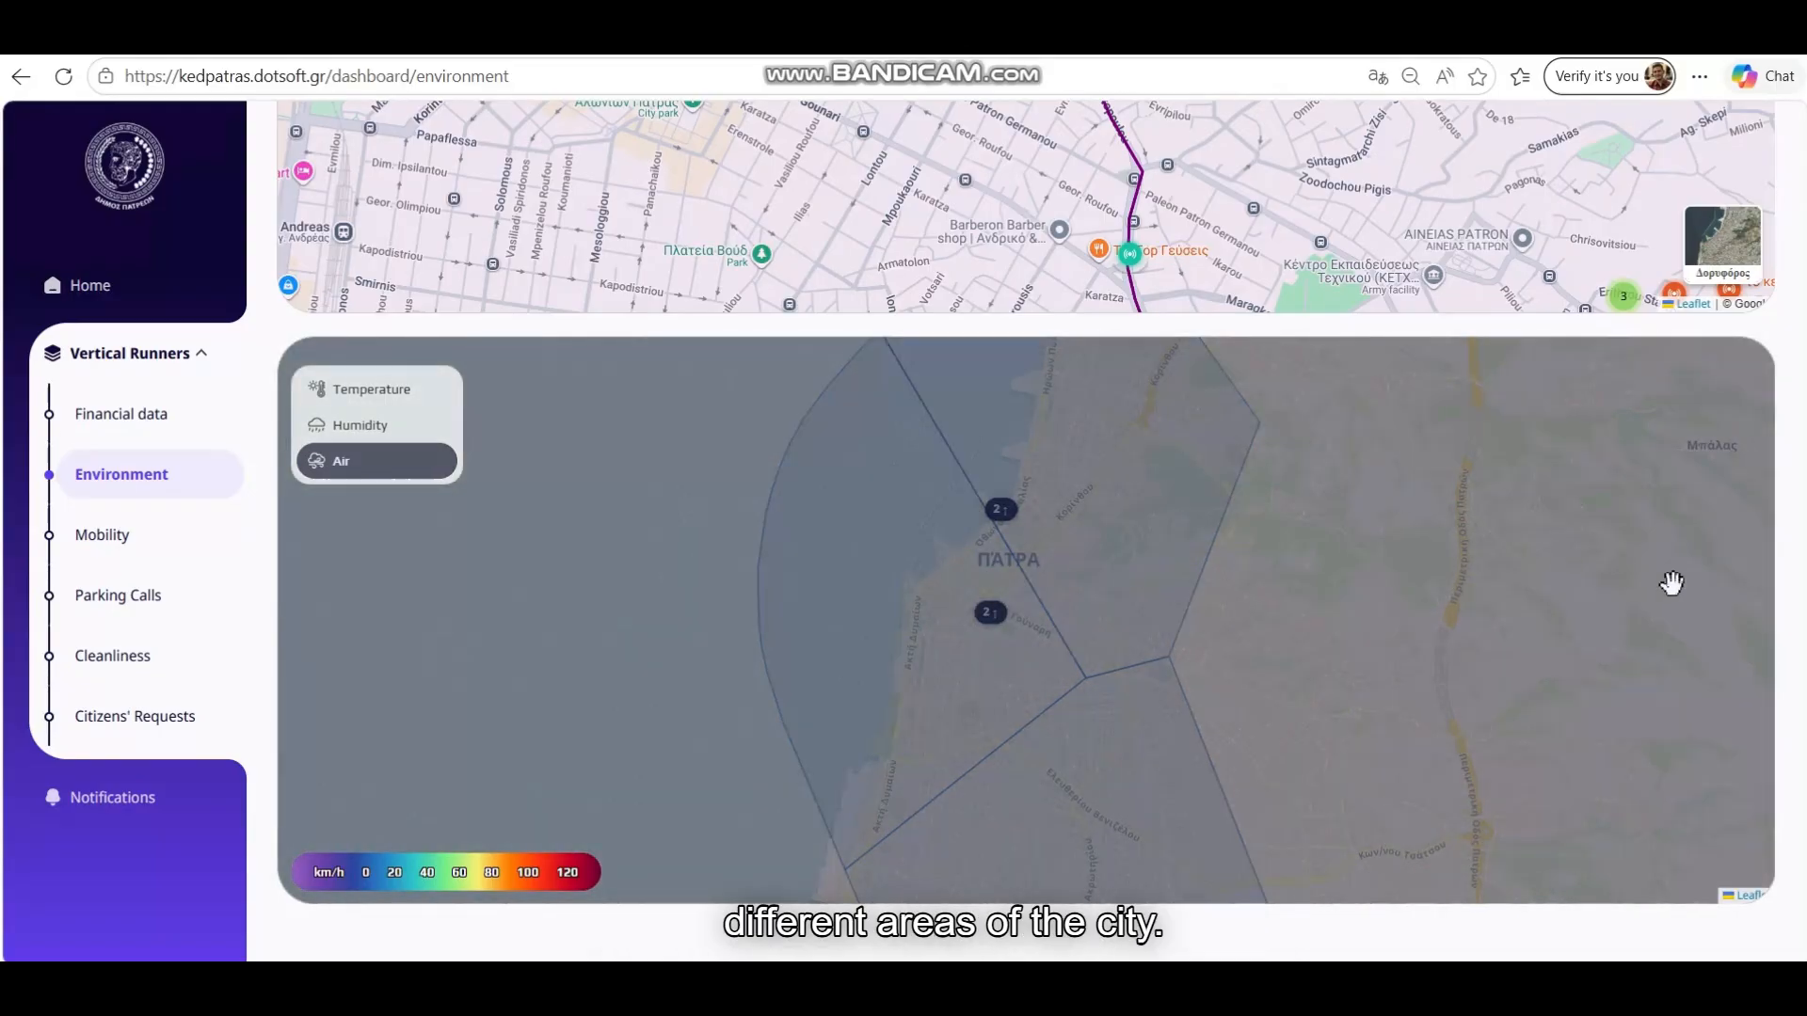
scroll(1767, 754, "up", 4)
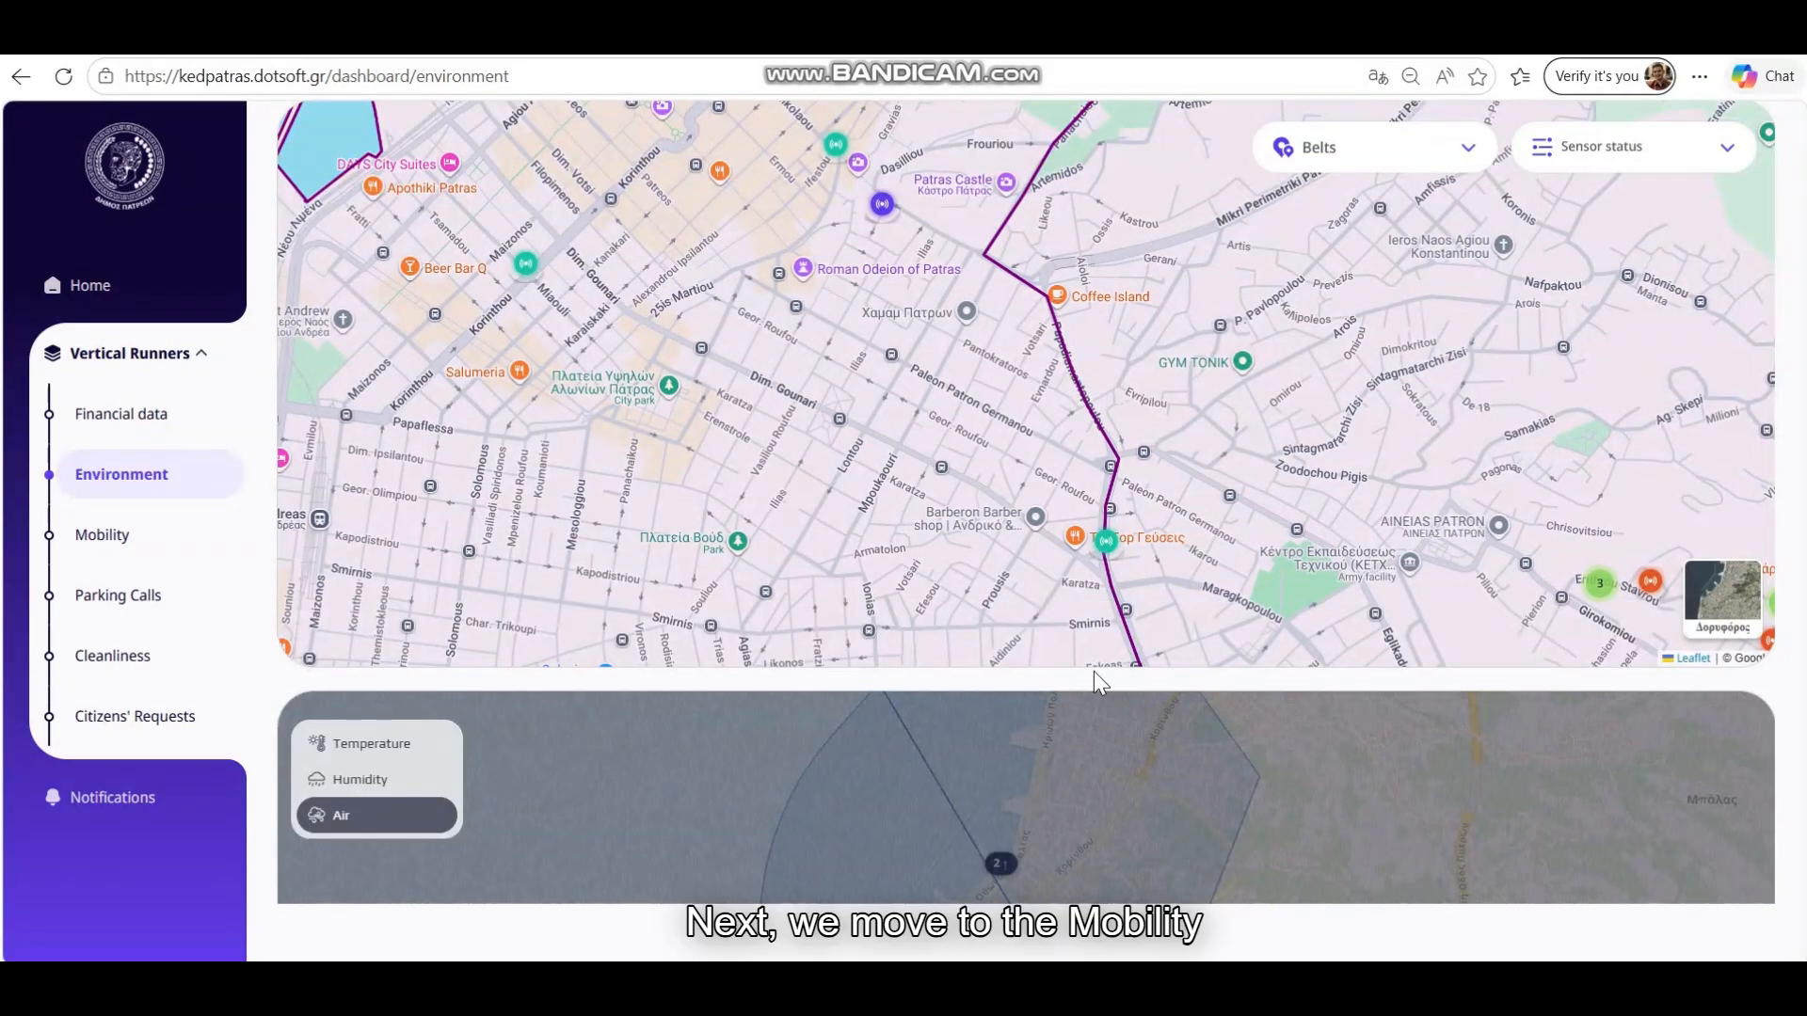
Open the Mobility dashboard and page through its parking status cards (235 of 682 spaces, 34.46%)
left_click(130, 540)
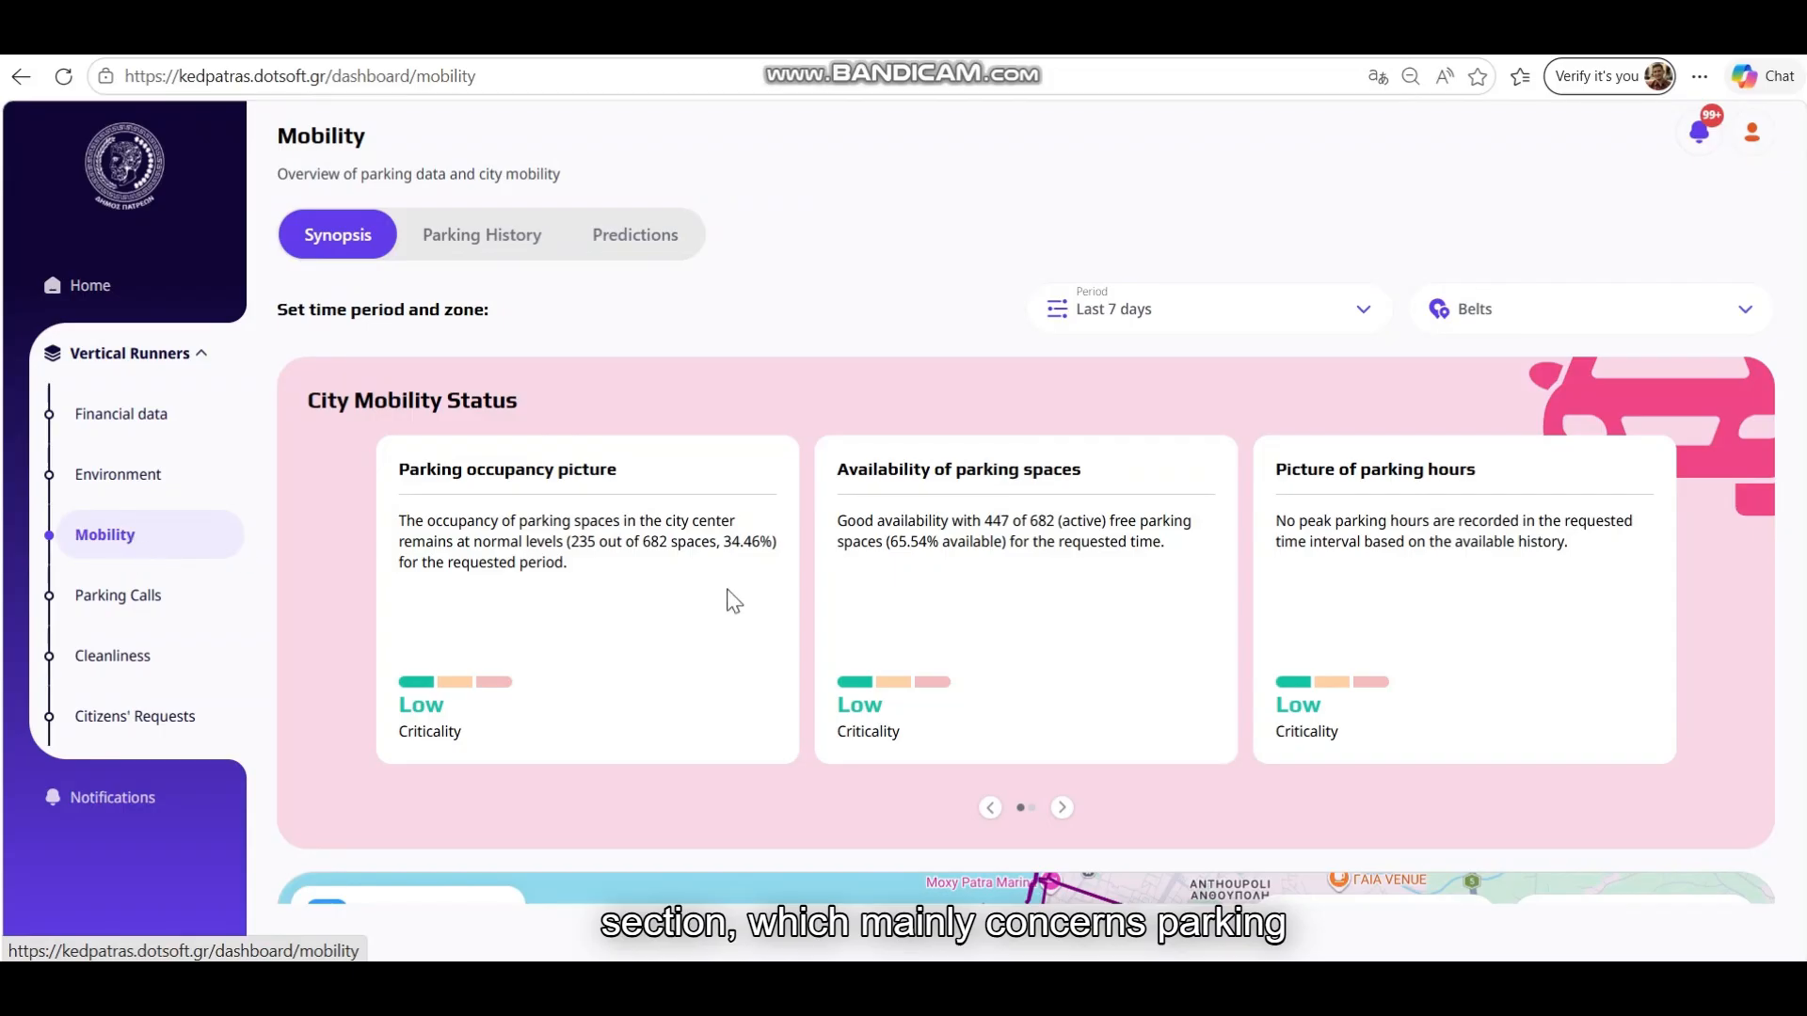
scroll(348, 589, "down", 5)
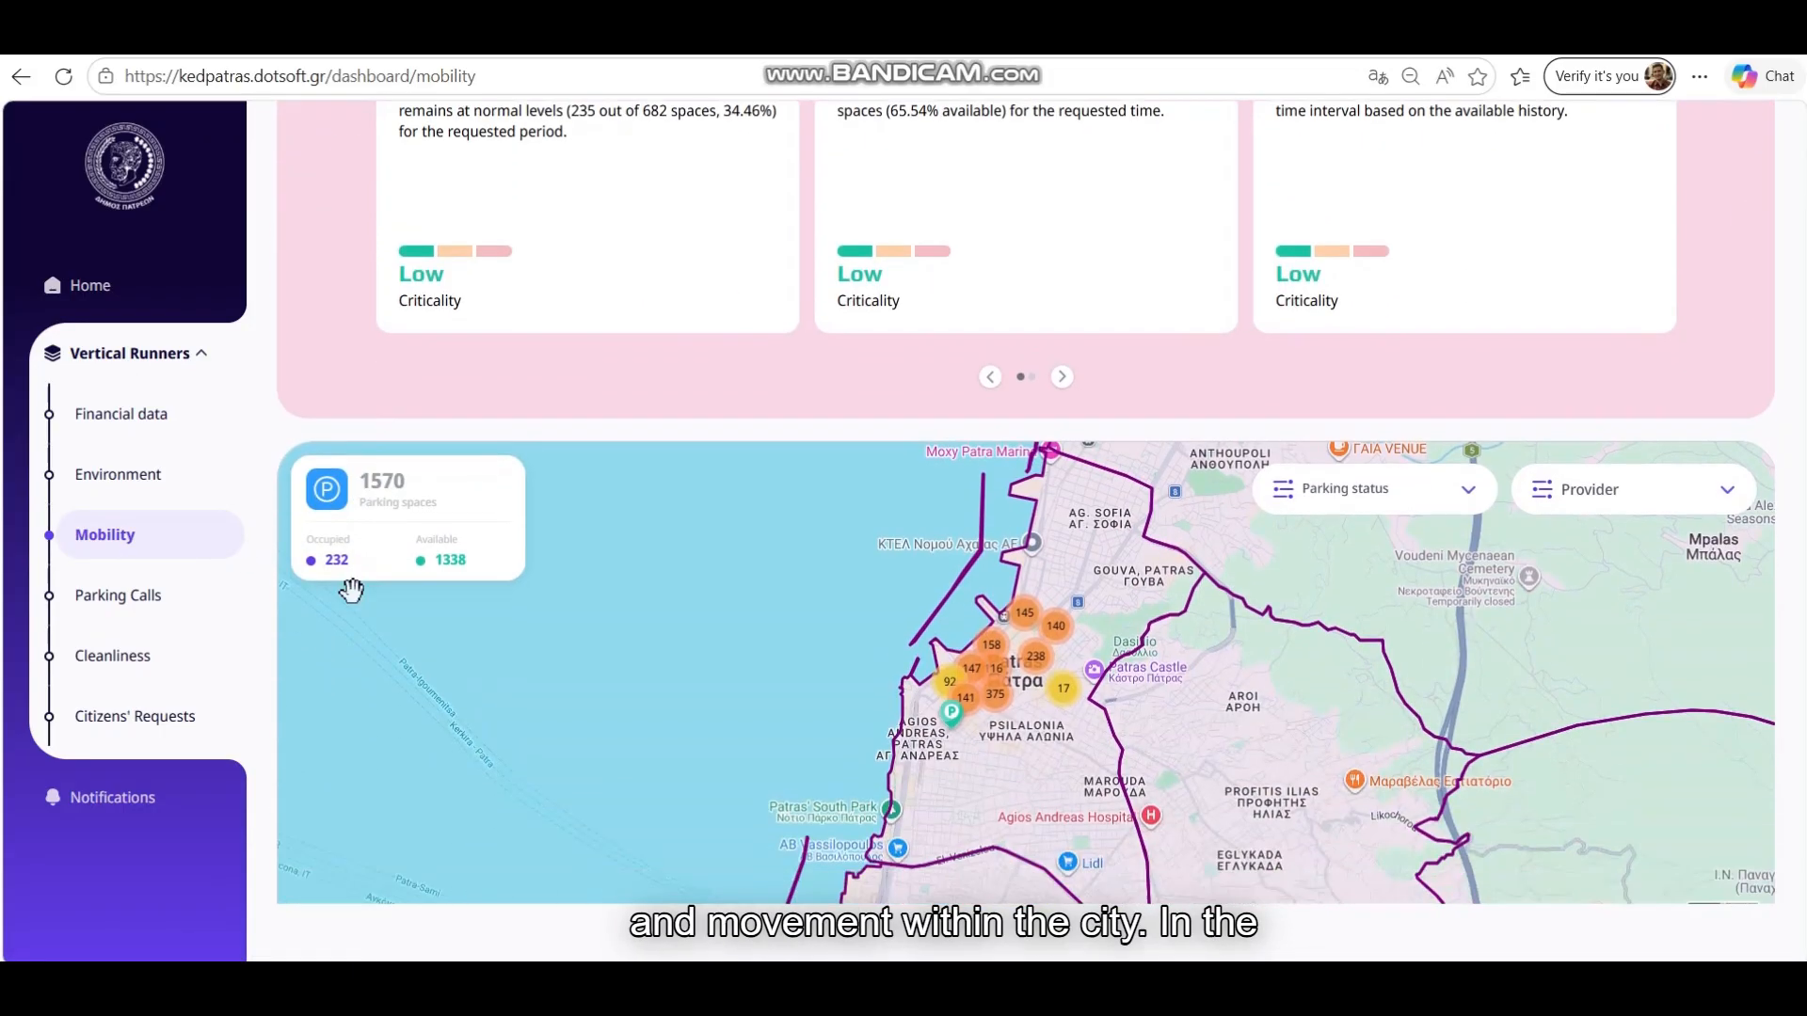
scroll(435, 610, "down", 5)
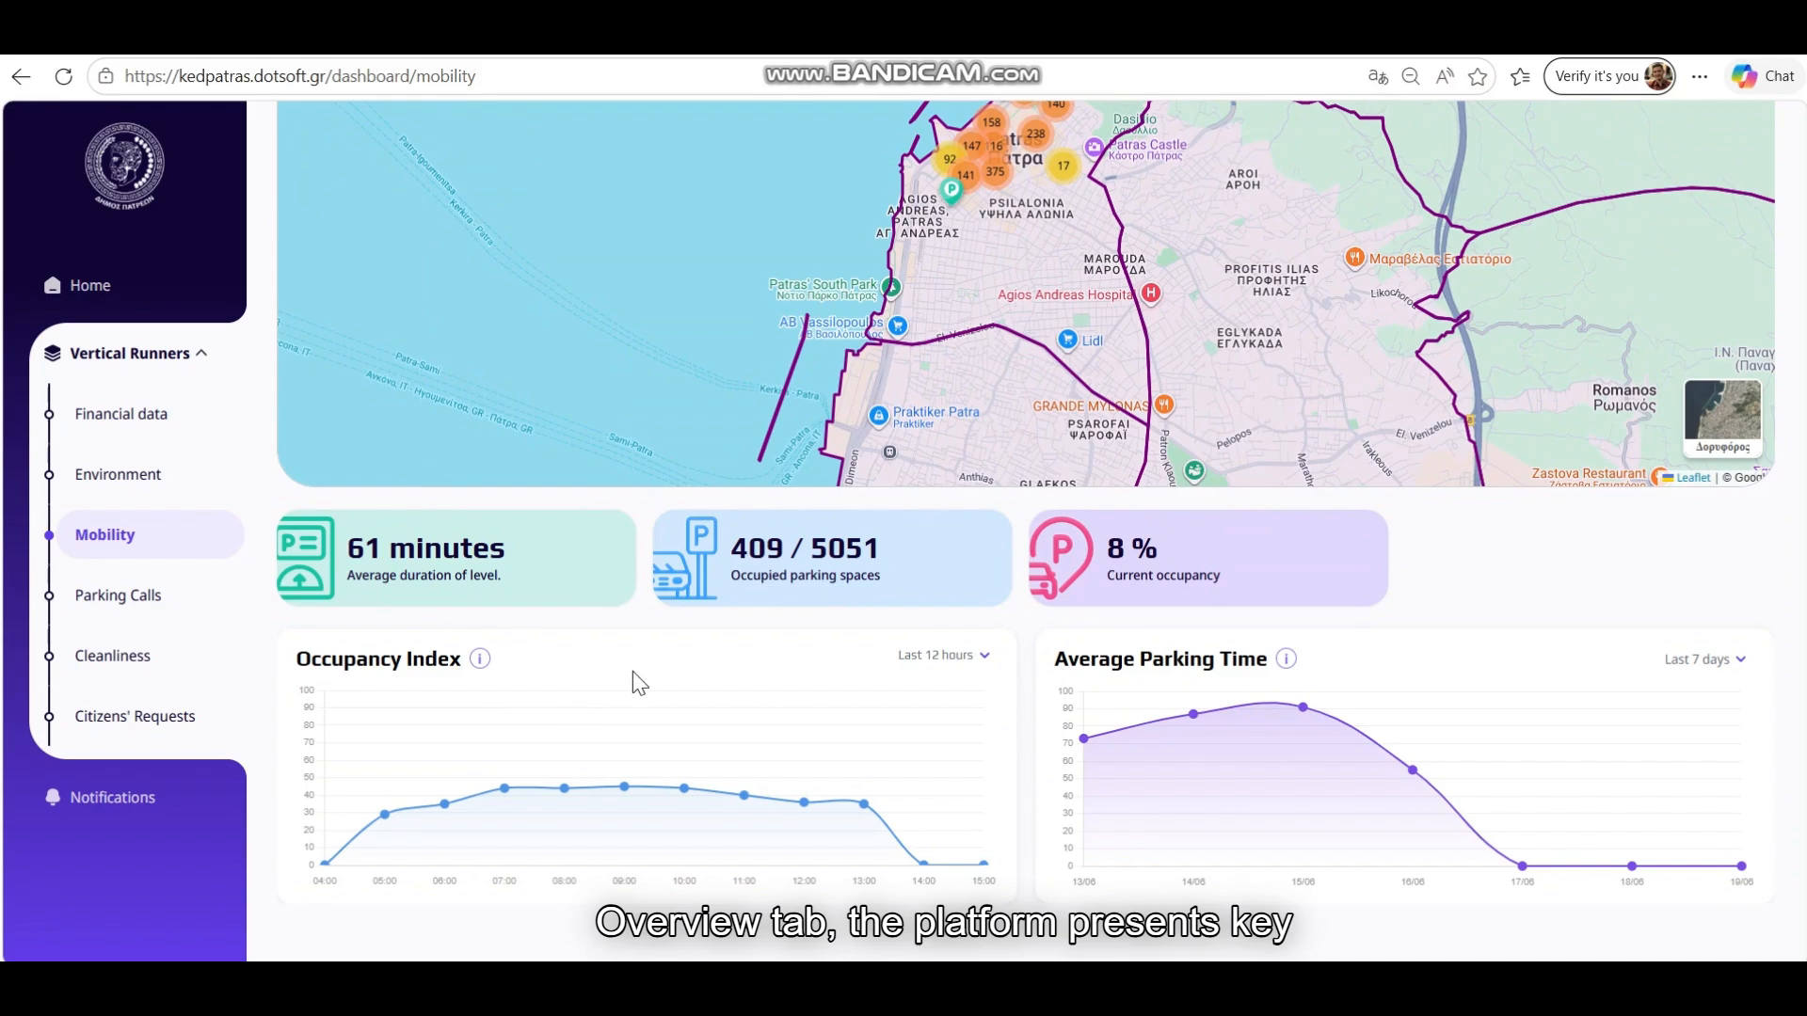
scroll(633, 670, "up", 10)
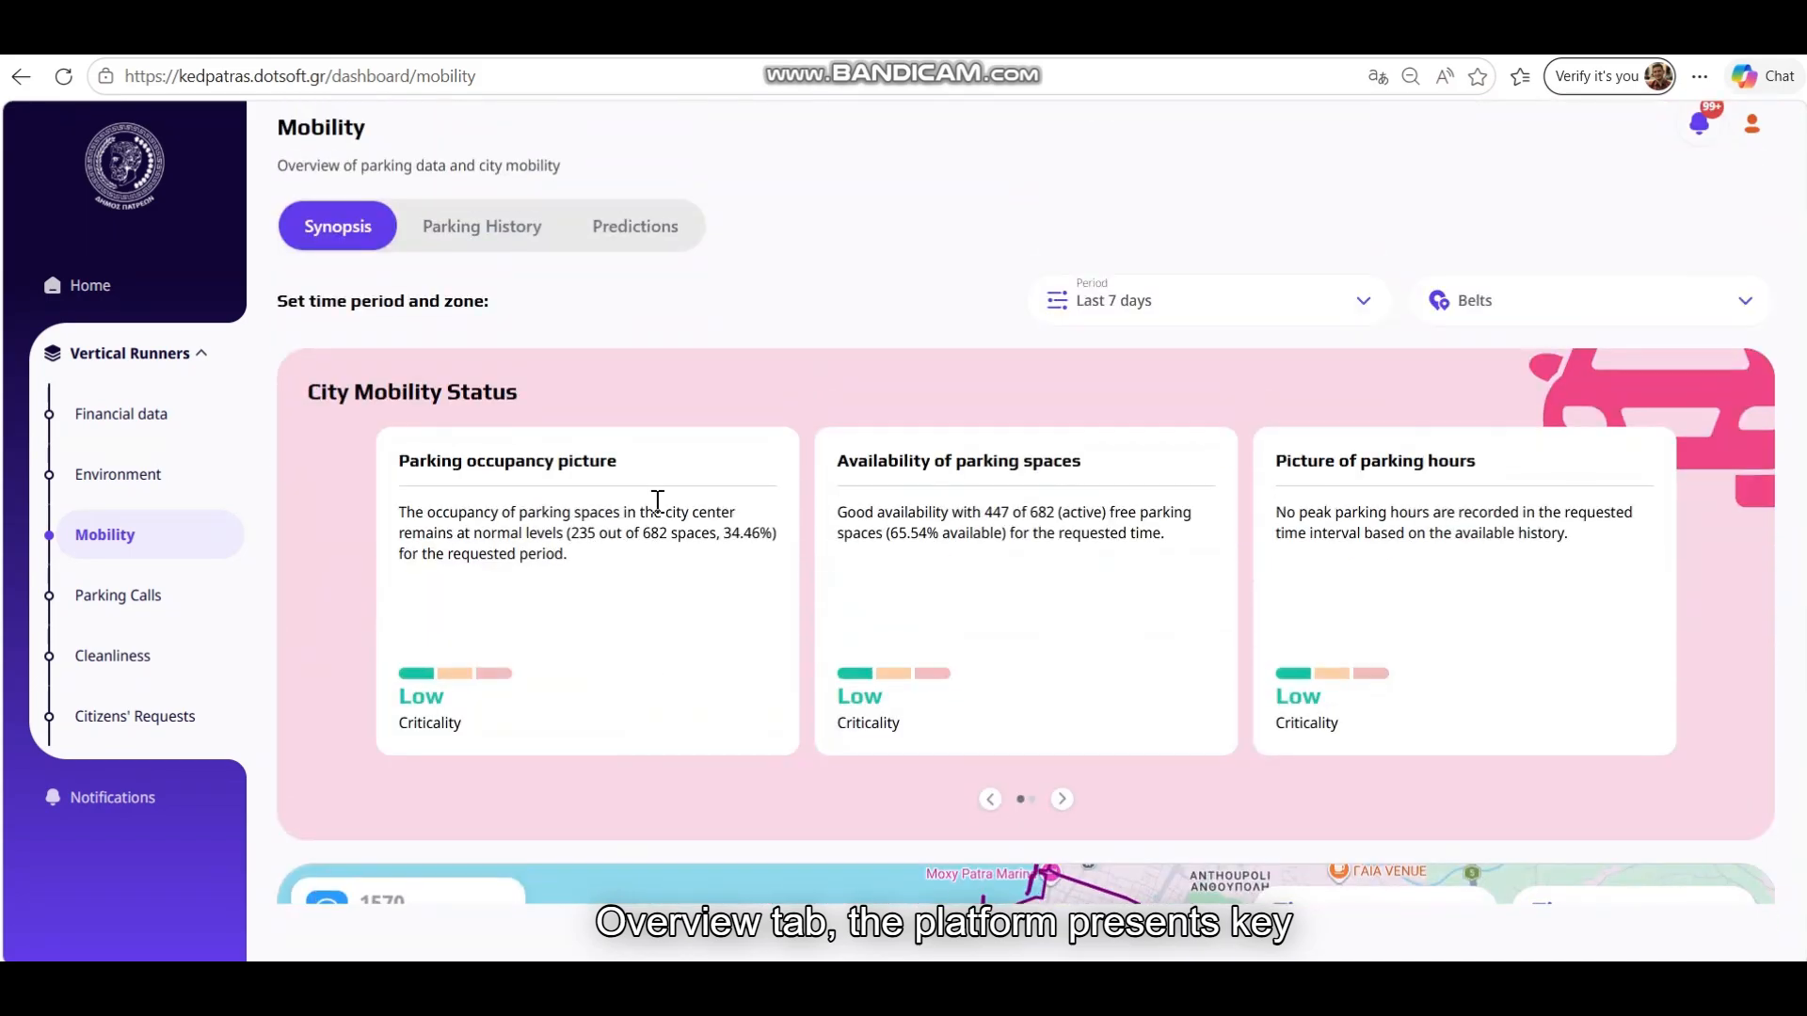
left_click(1061, 799)
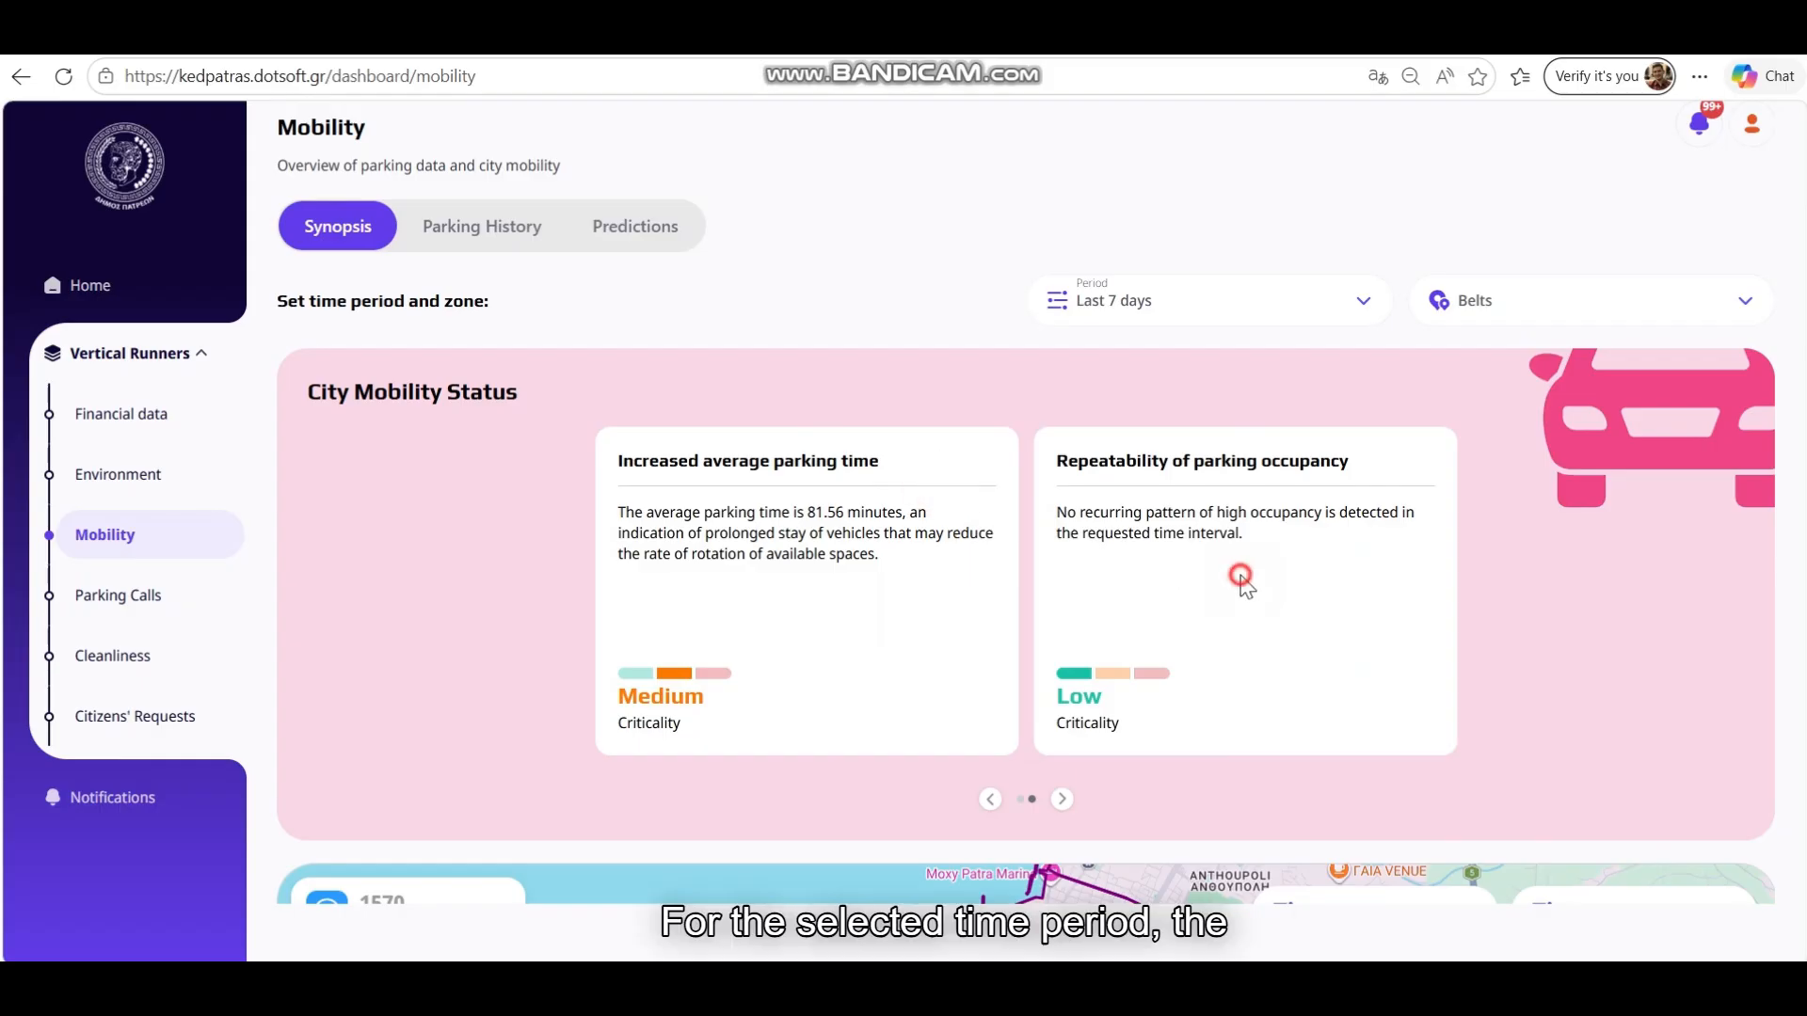
left_click(990, 799)
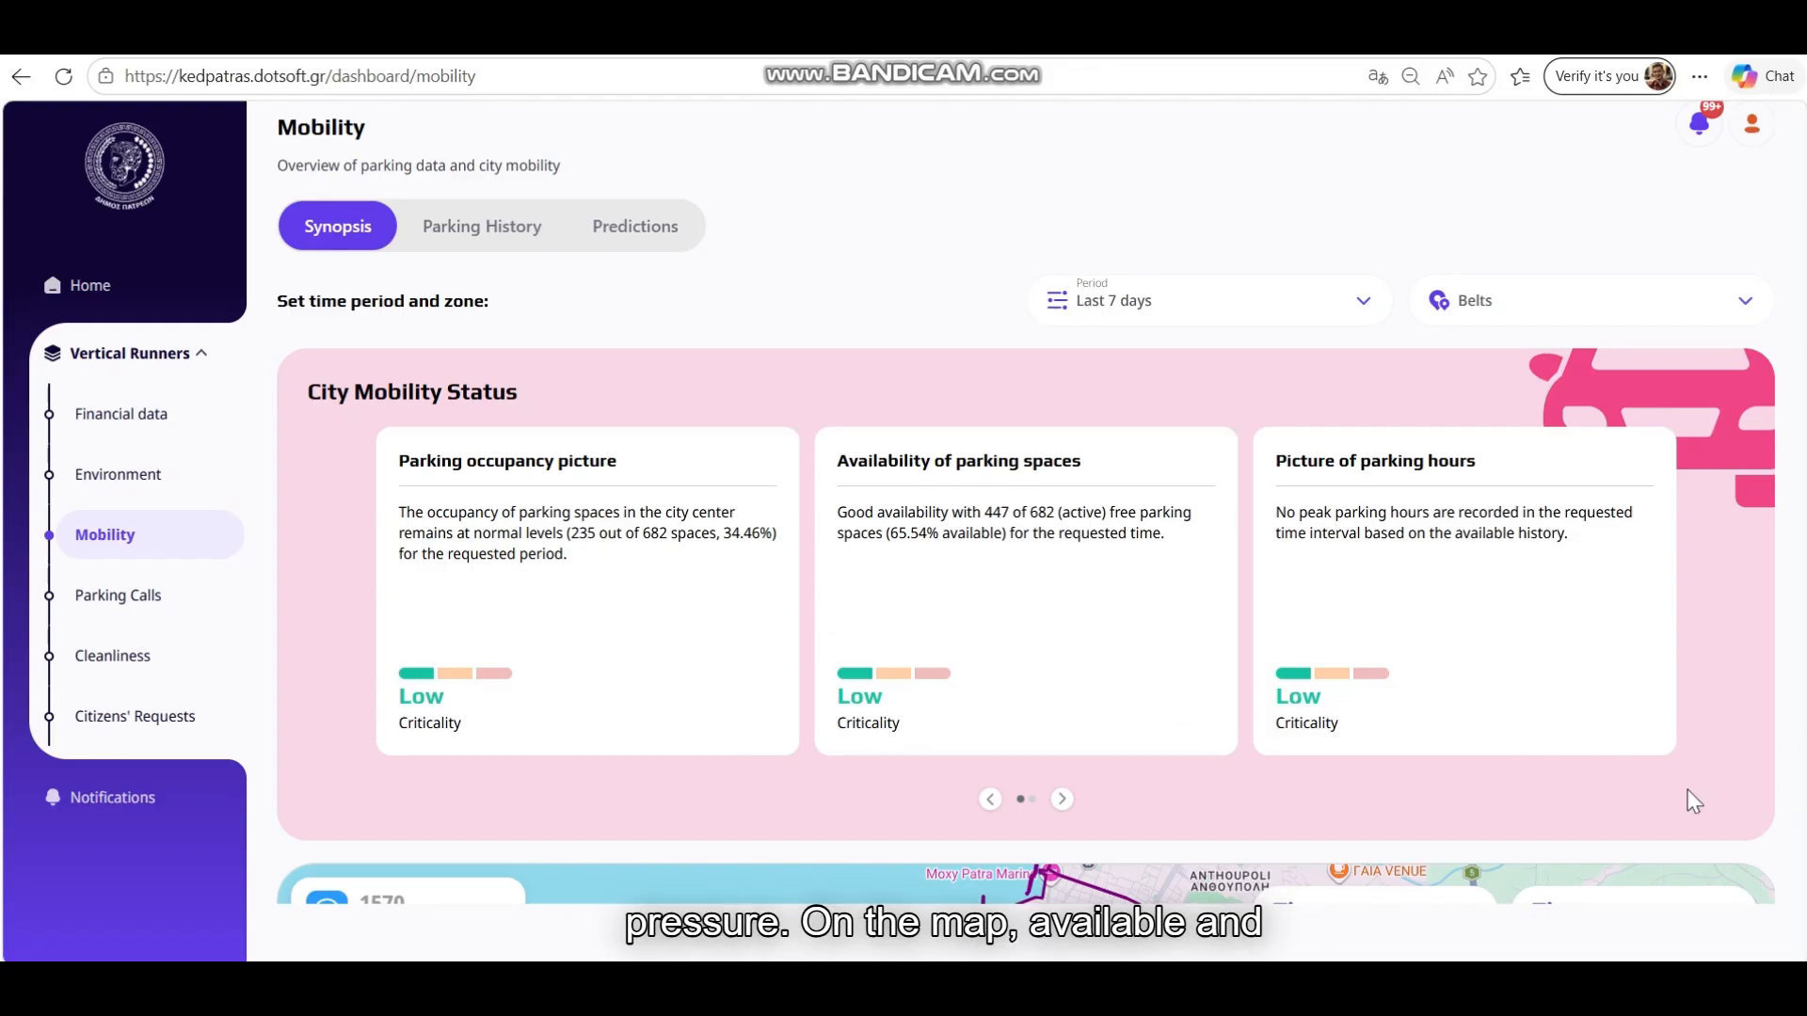
scroll(1634, 795, "down", 6)
Zoom the parking map into a street-level cluster to inspect its P markers
left_click(1186, 602)
scroll(937, 574, "up", 5)
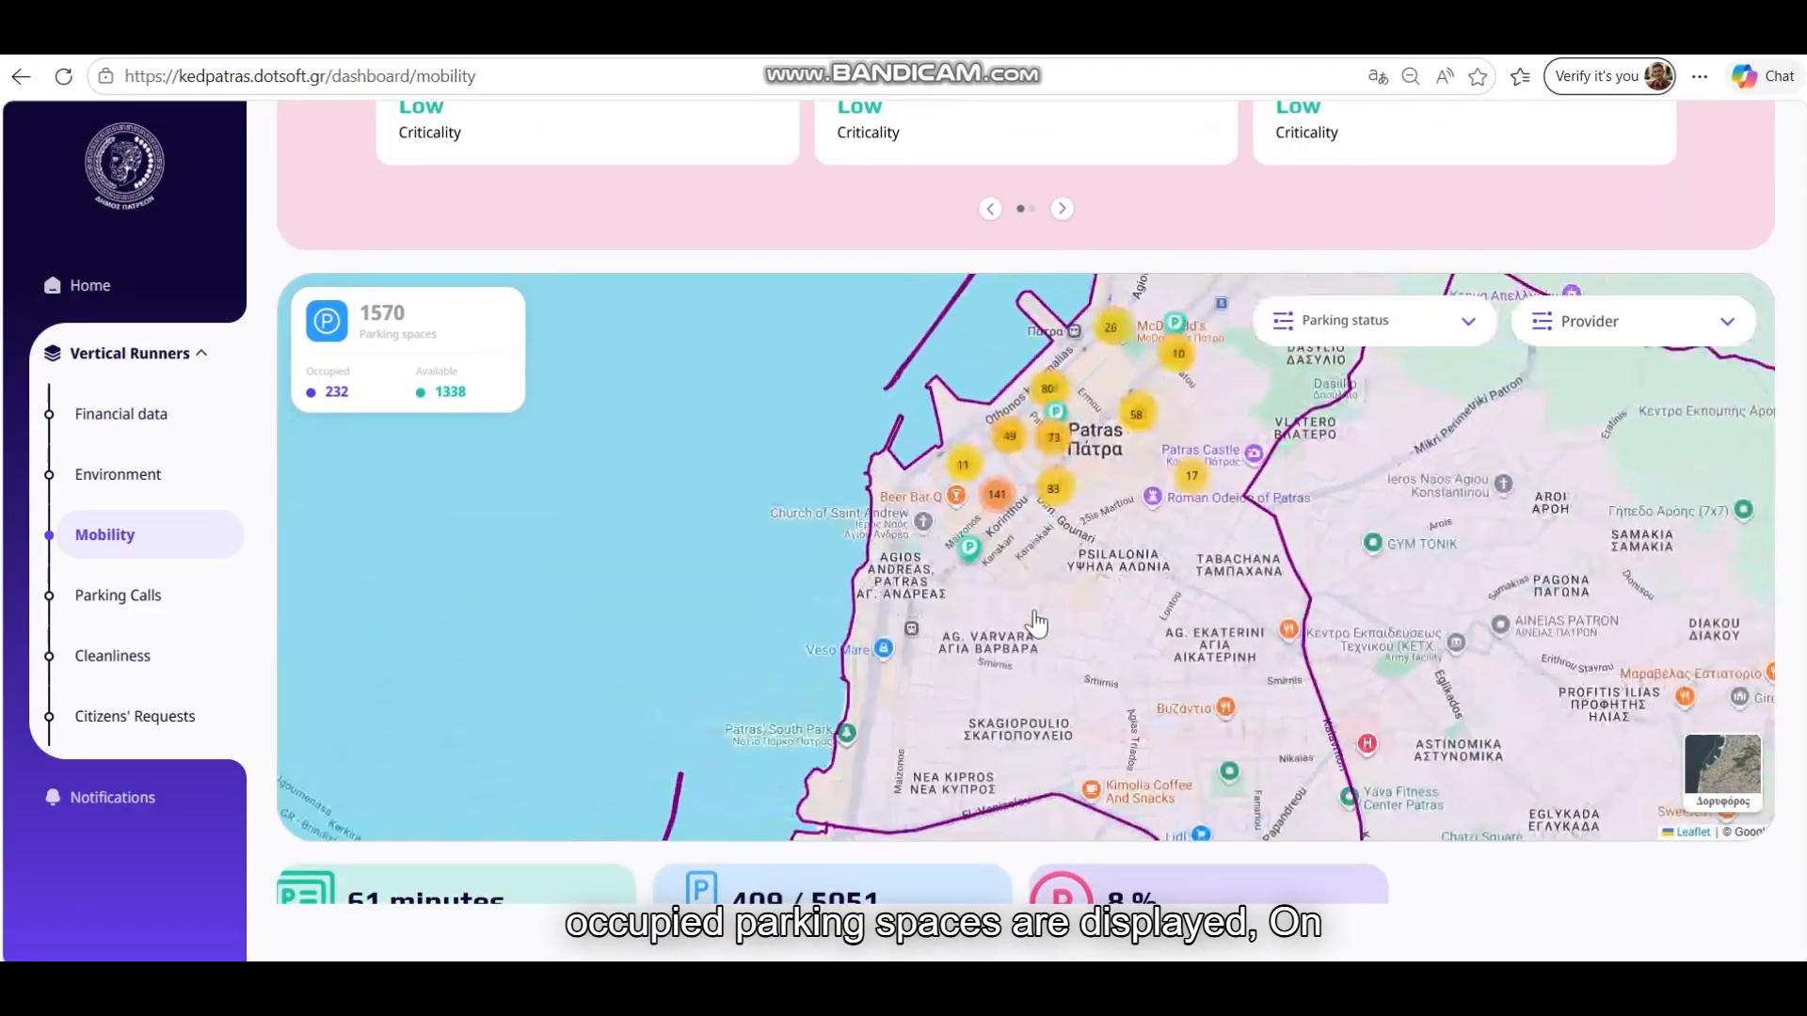
left_click(935, 520)
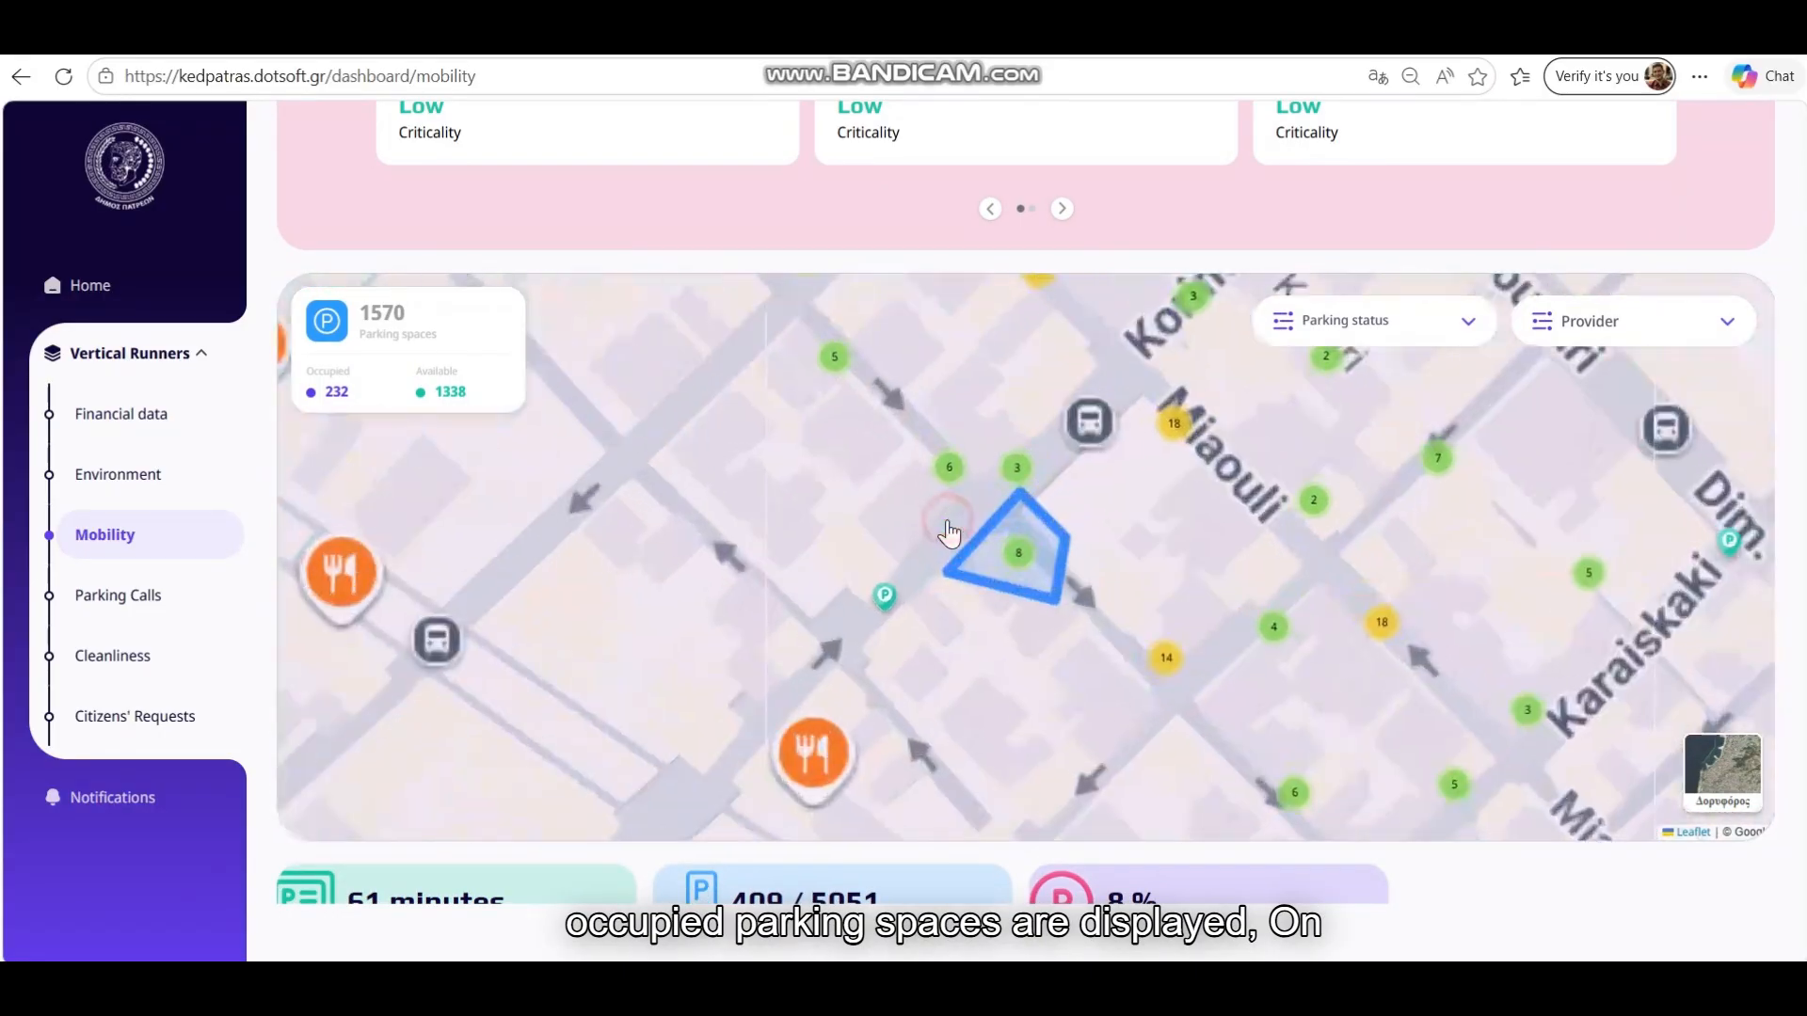
mouse_move(1014, 525)
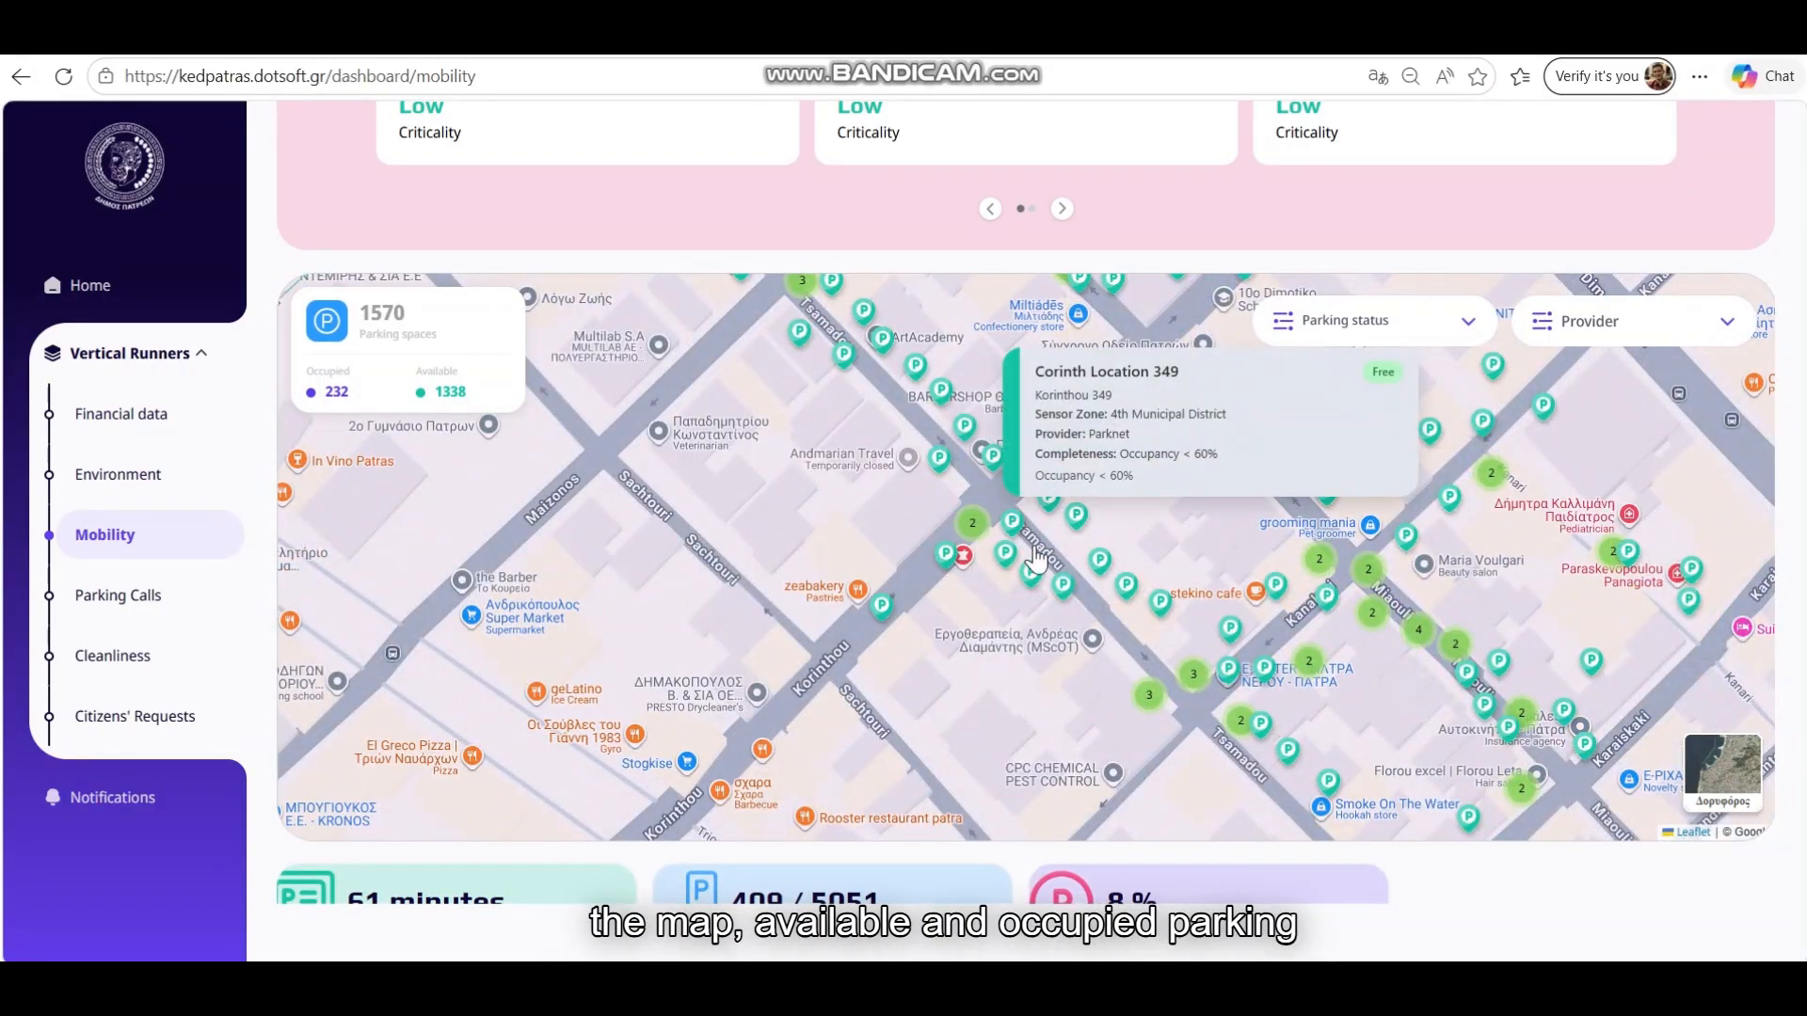
mouse_move(1033, 588)
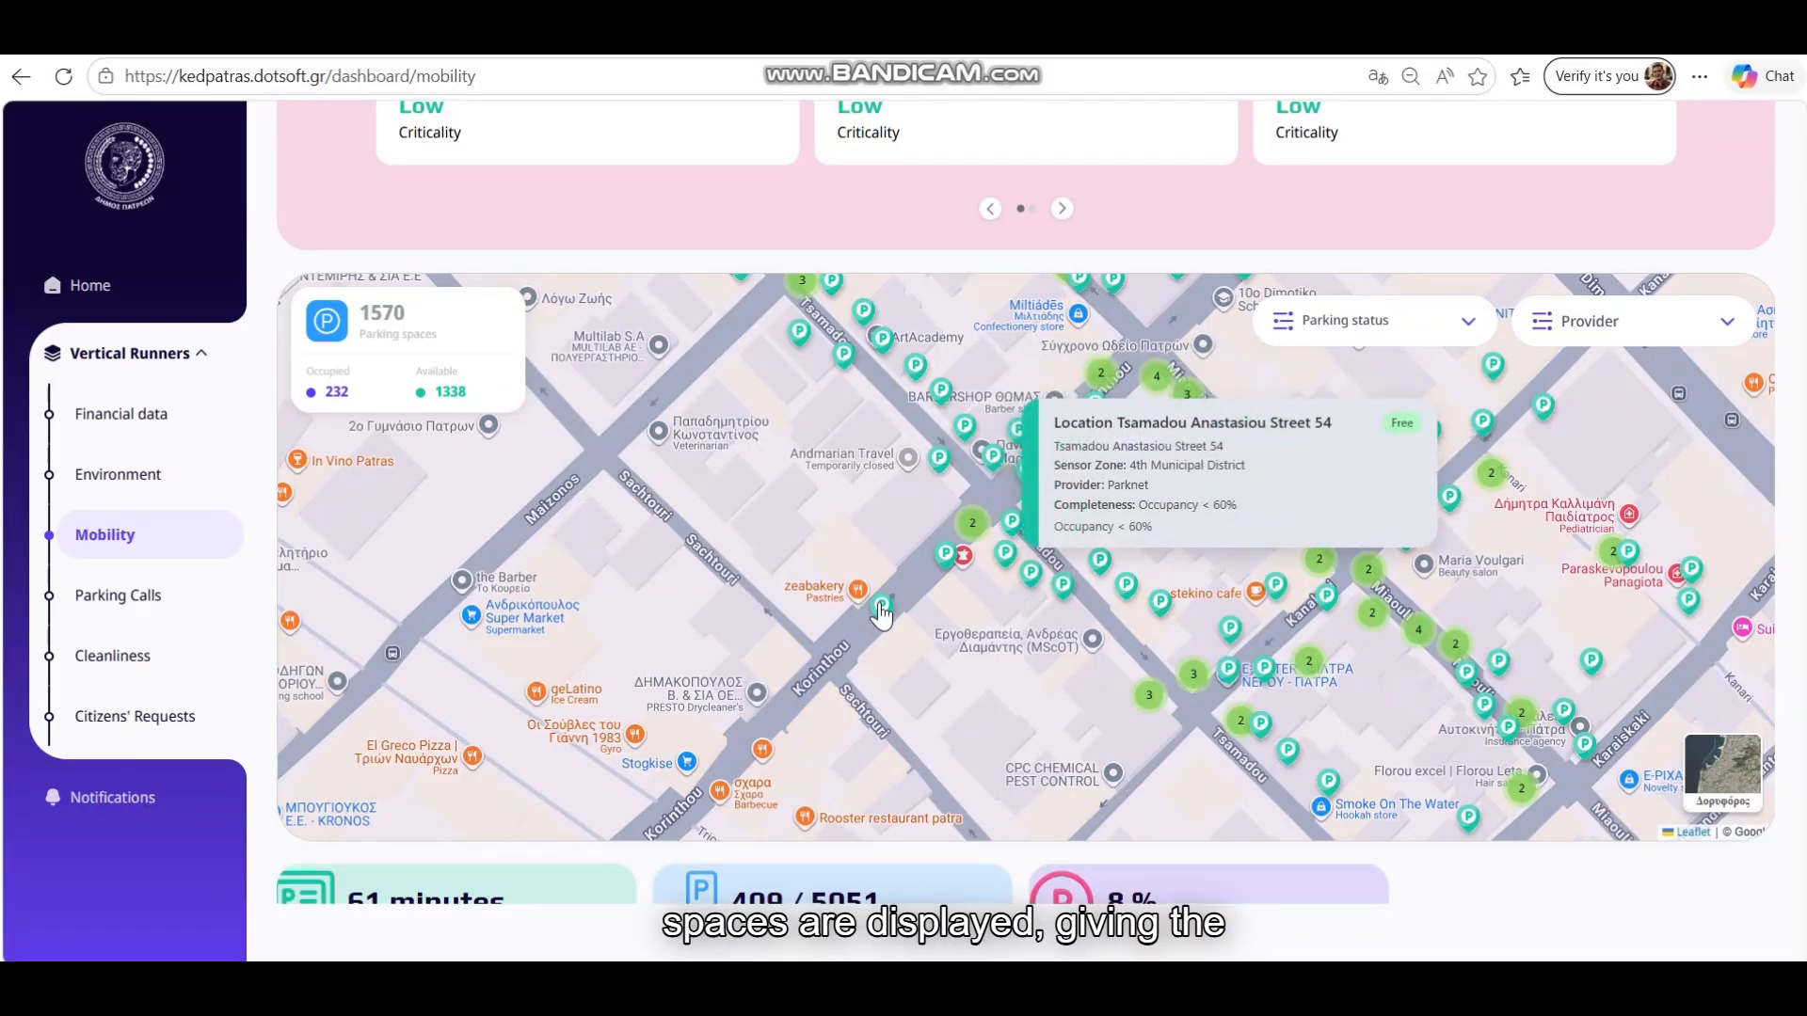
mouse_move(882, 612)
scroll(1035, 617, "down", 4)
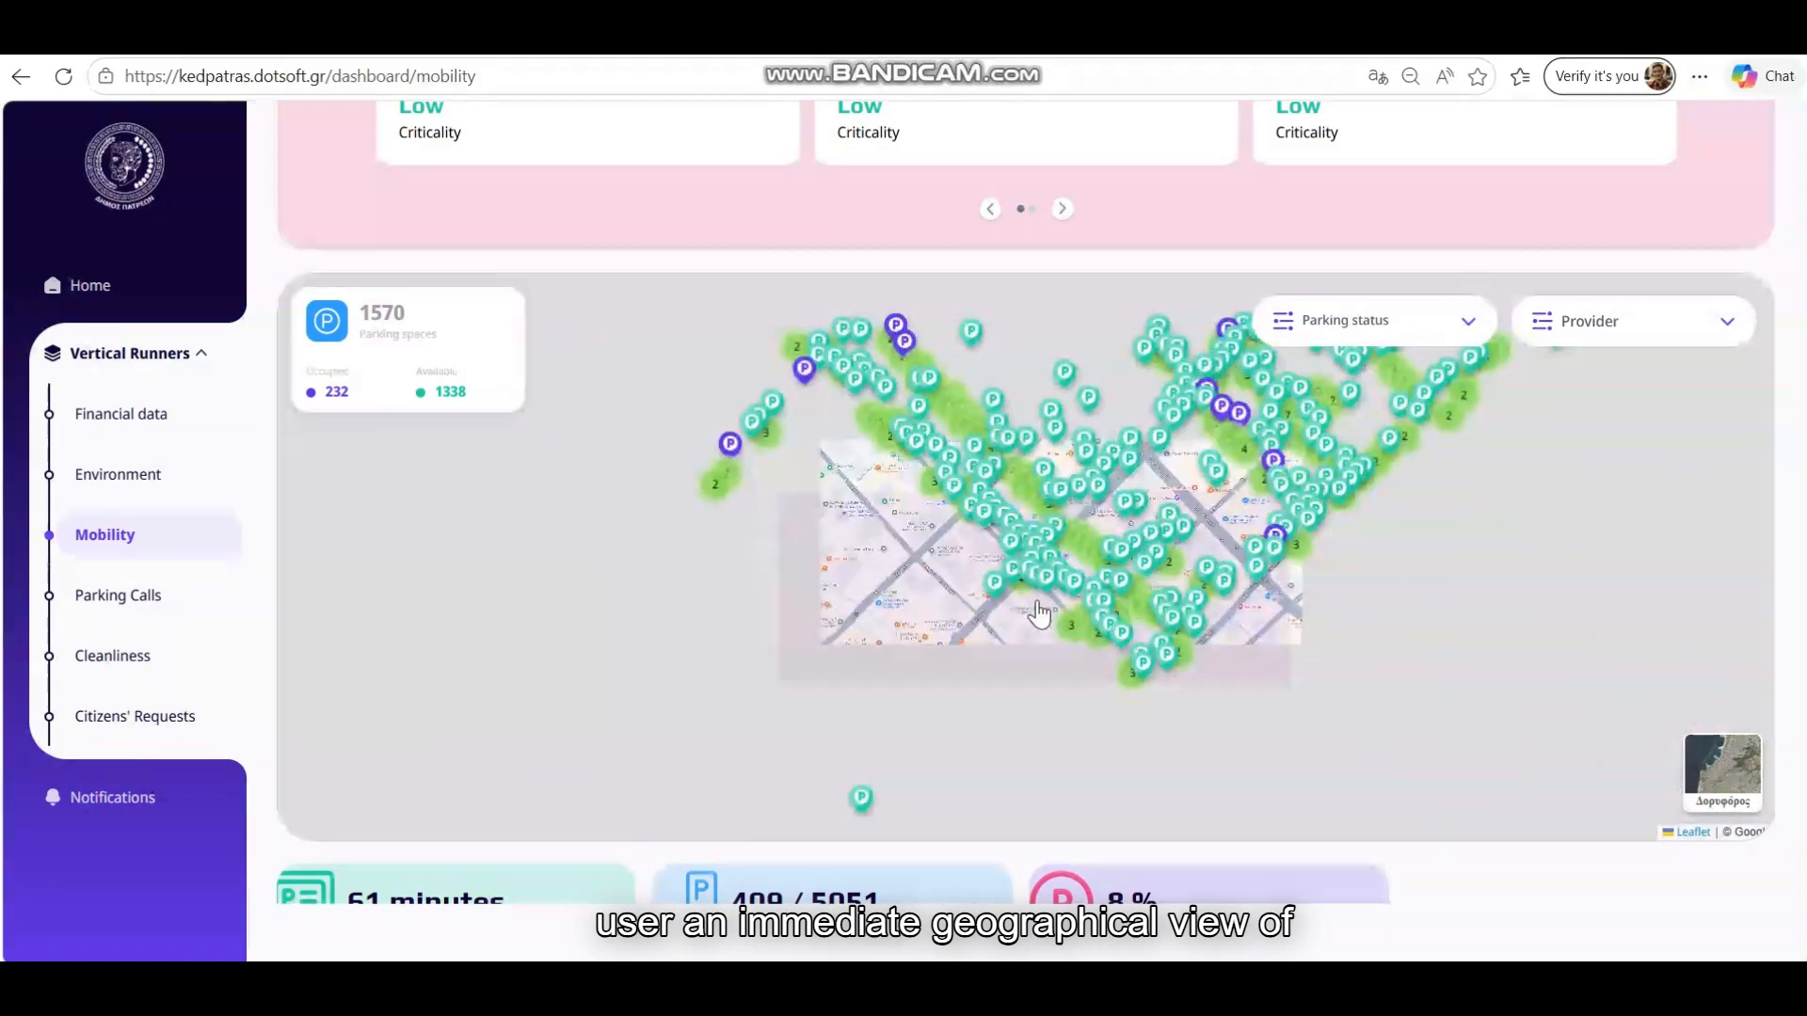
Filter Parking status to Free, then to Occupied, showing 232 occupied spaces
left_click(1360, 322)
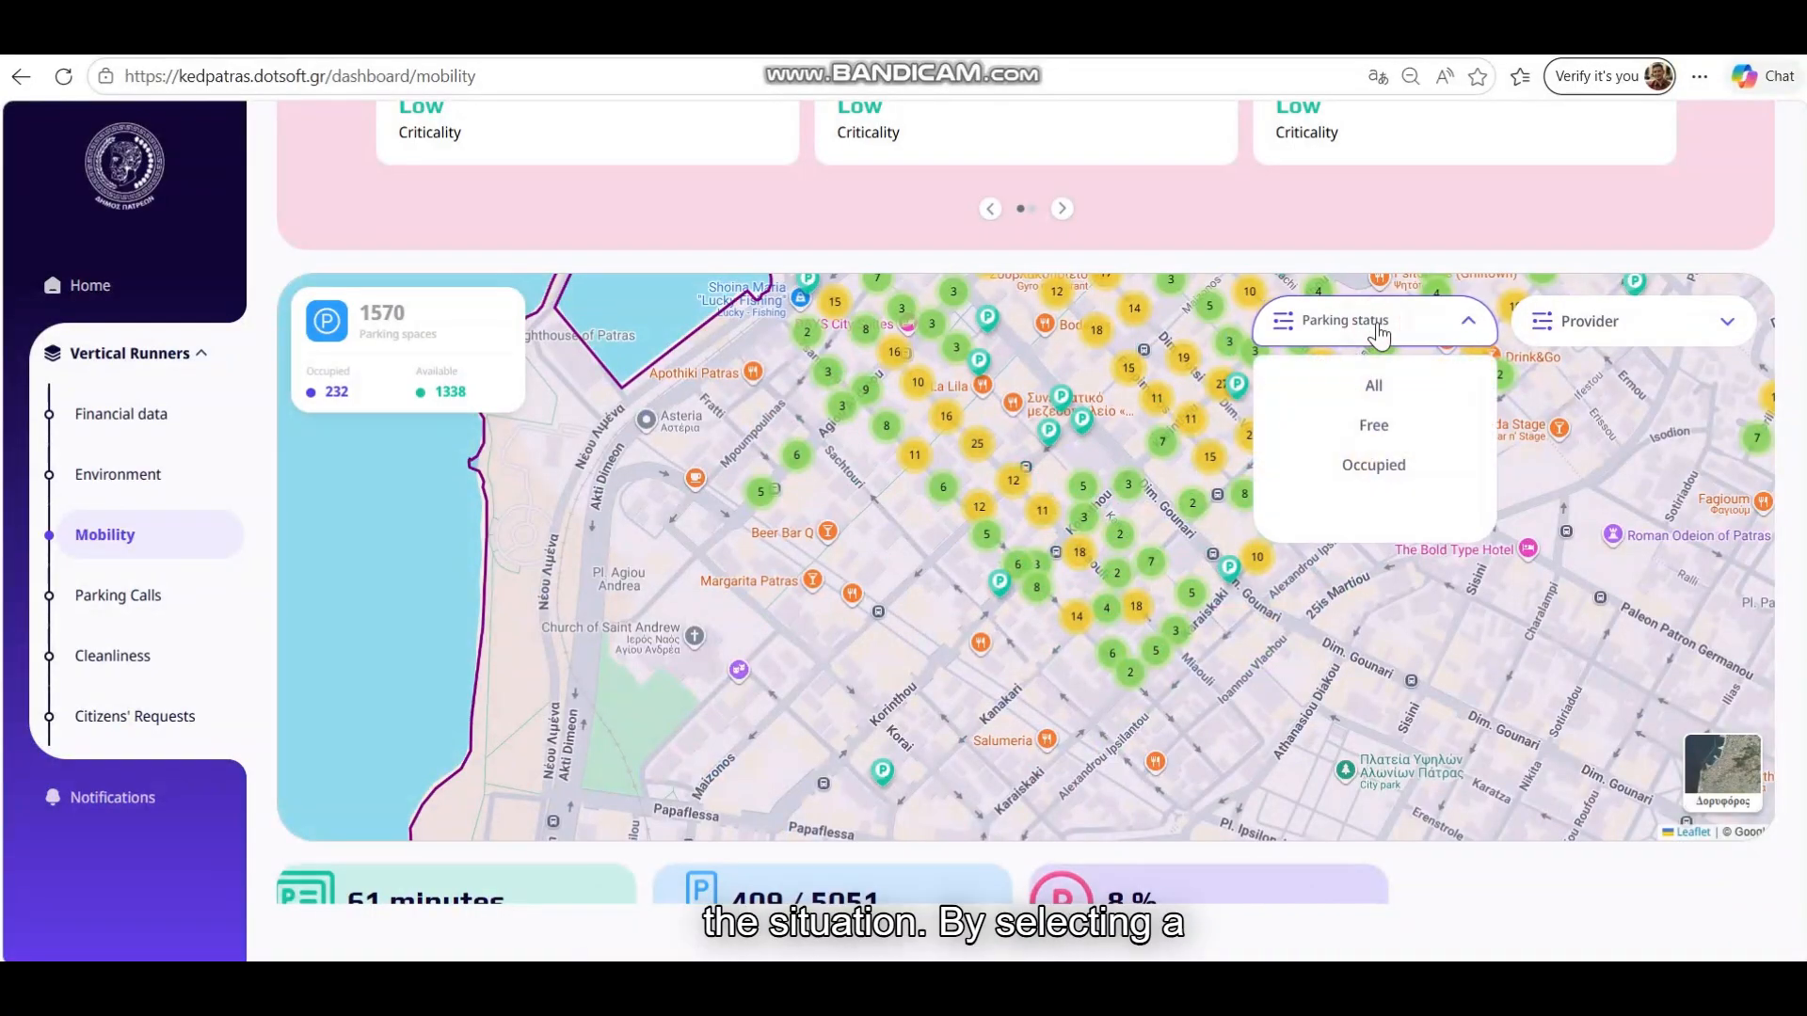
left_click(1372, 428)
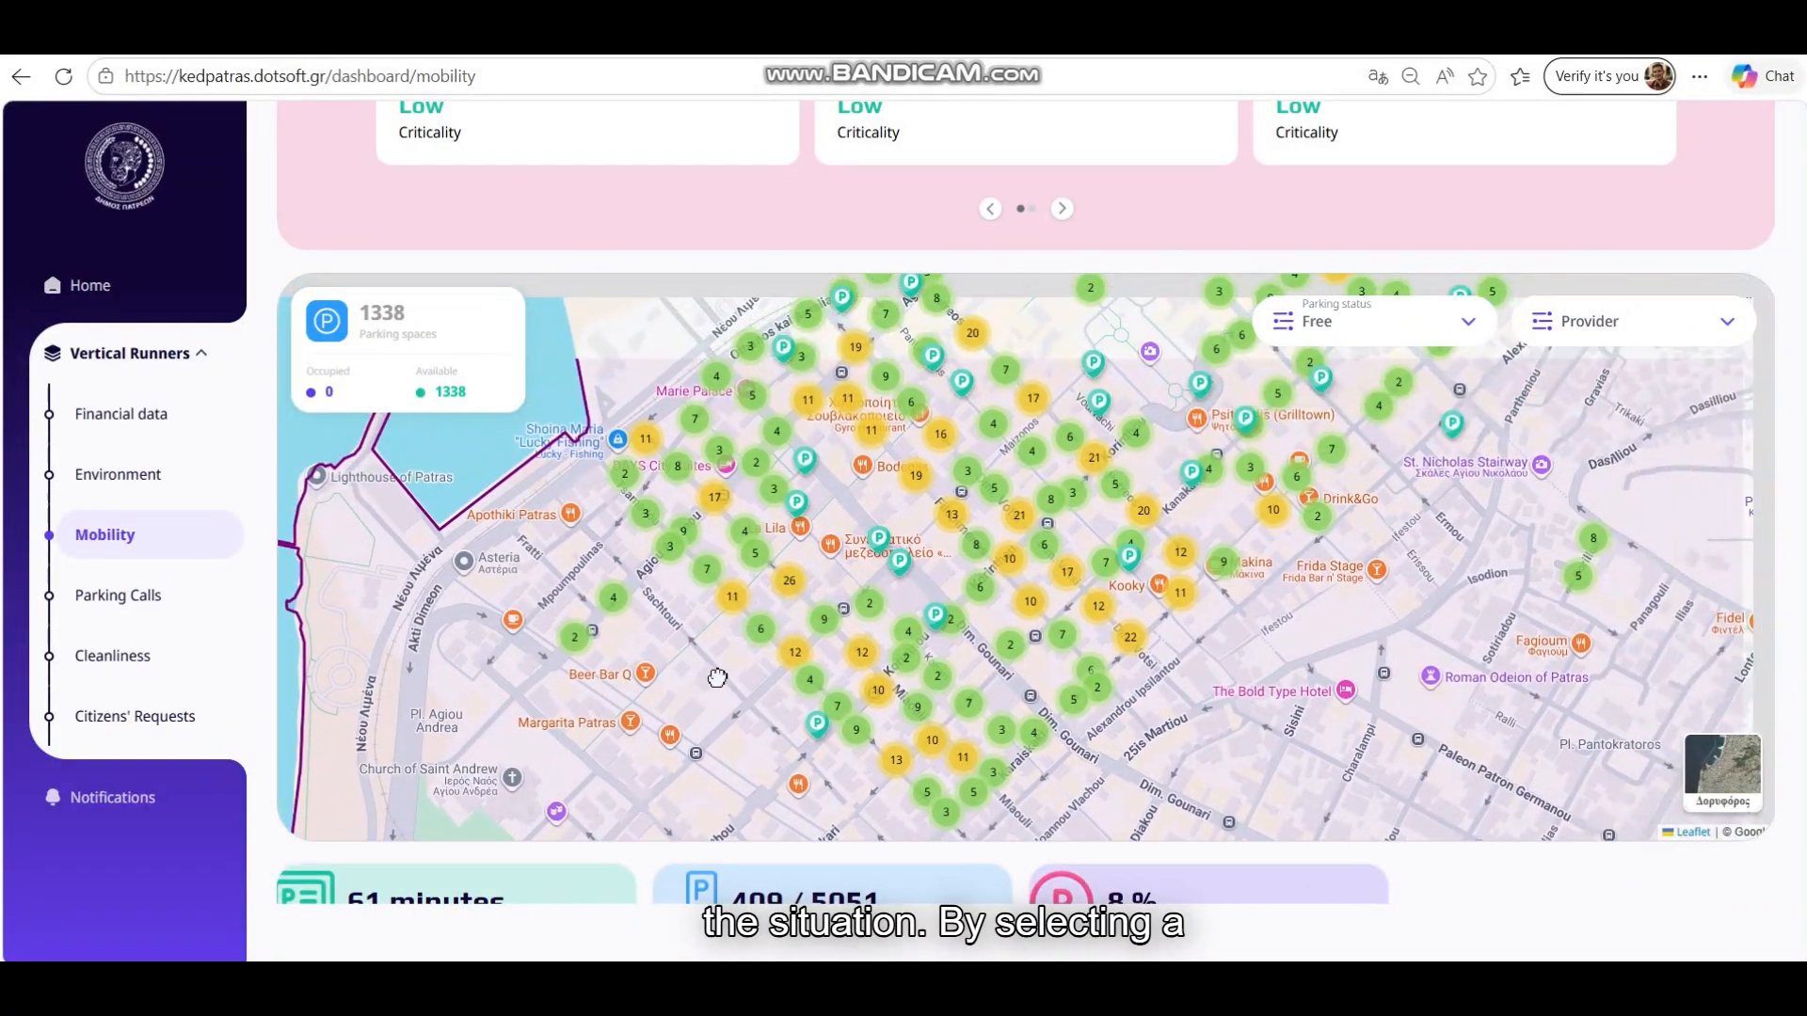
left_click(1399, 341)
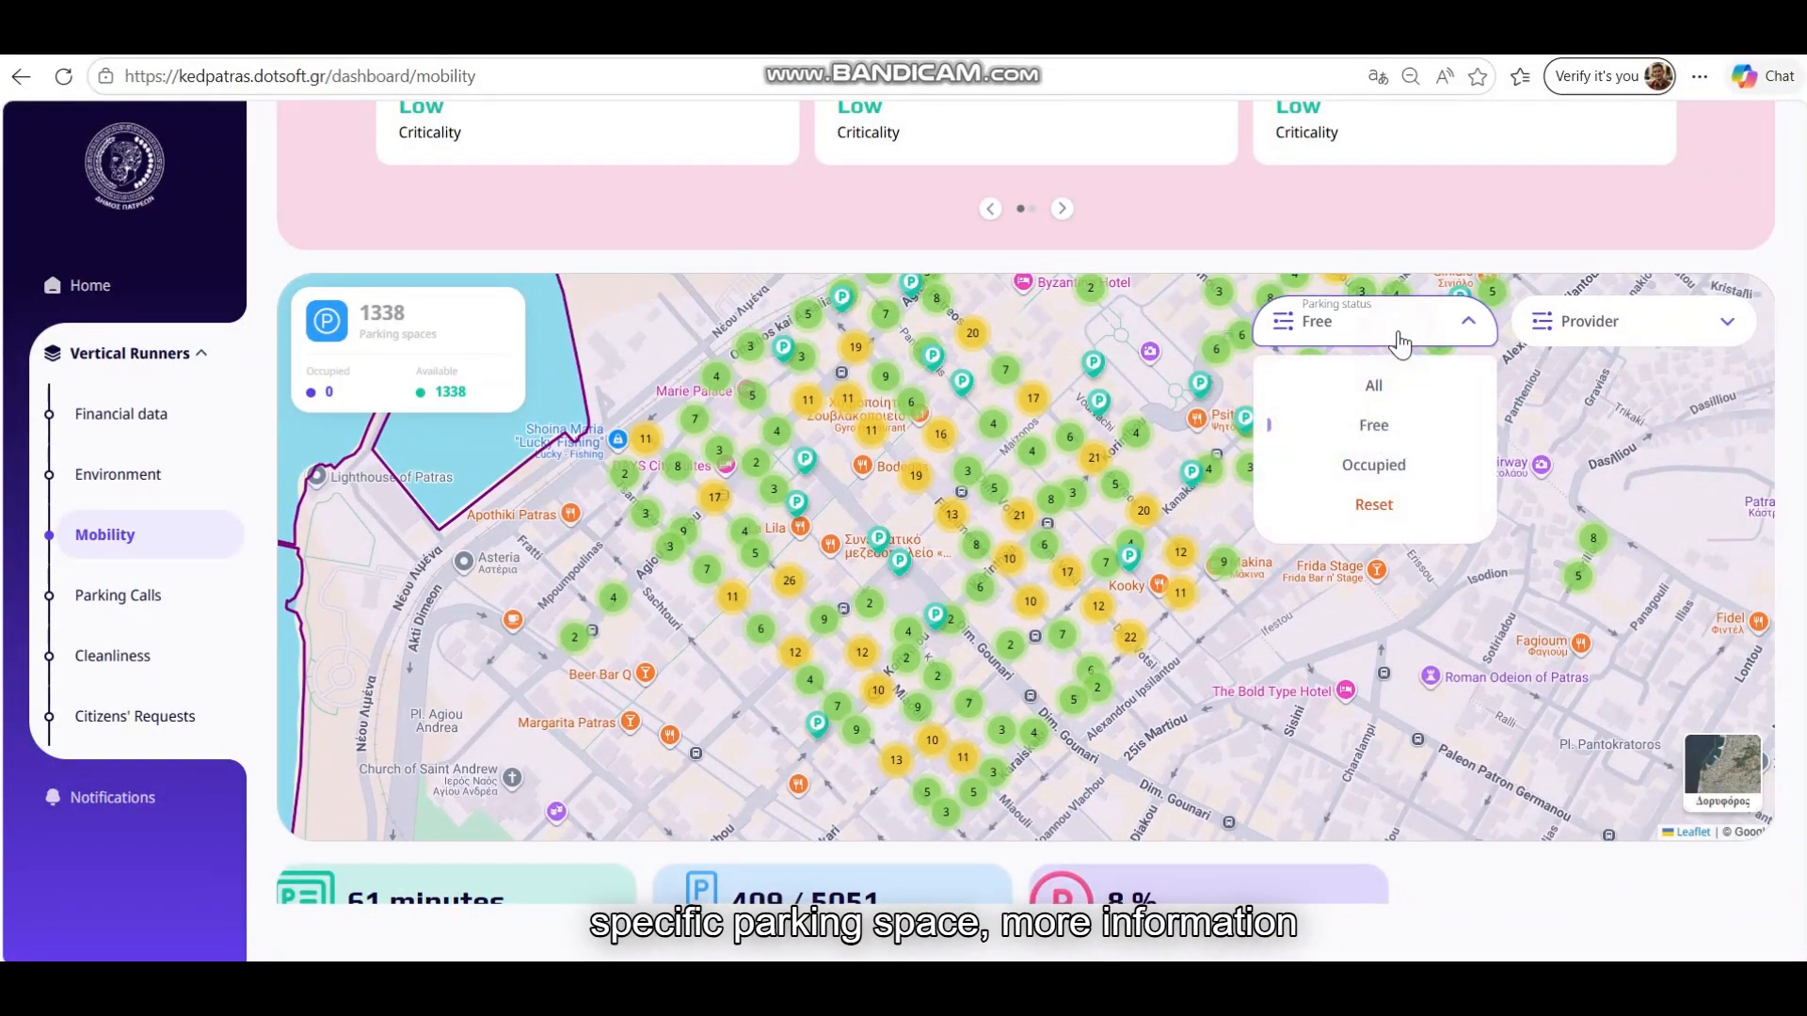
left_click(1367, 468)
scroll(1241, 534, "up", 5)
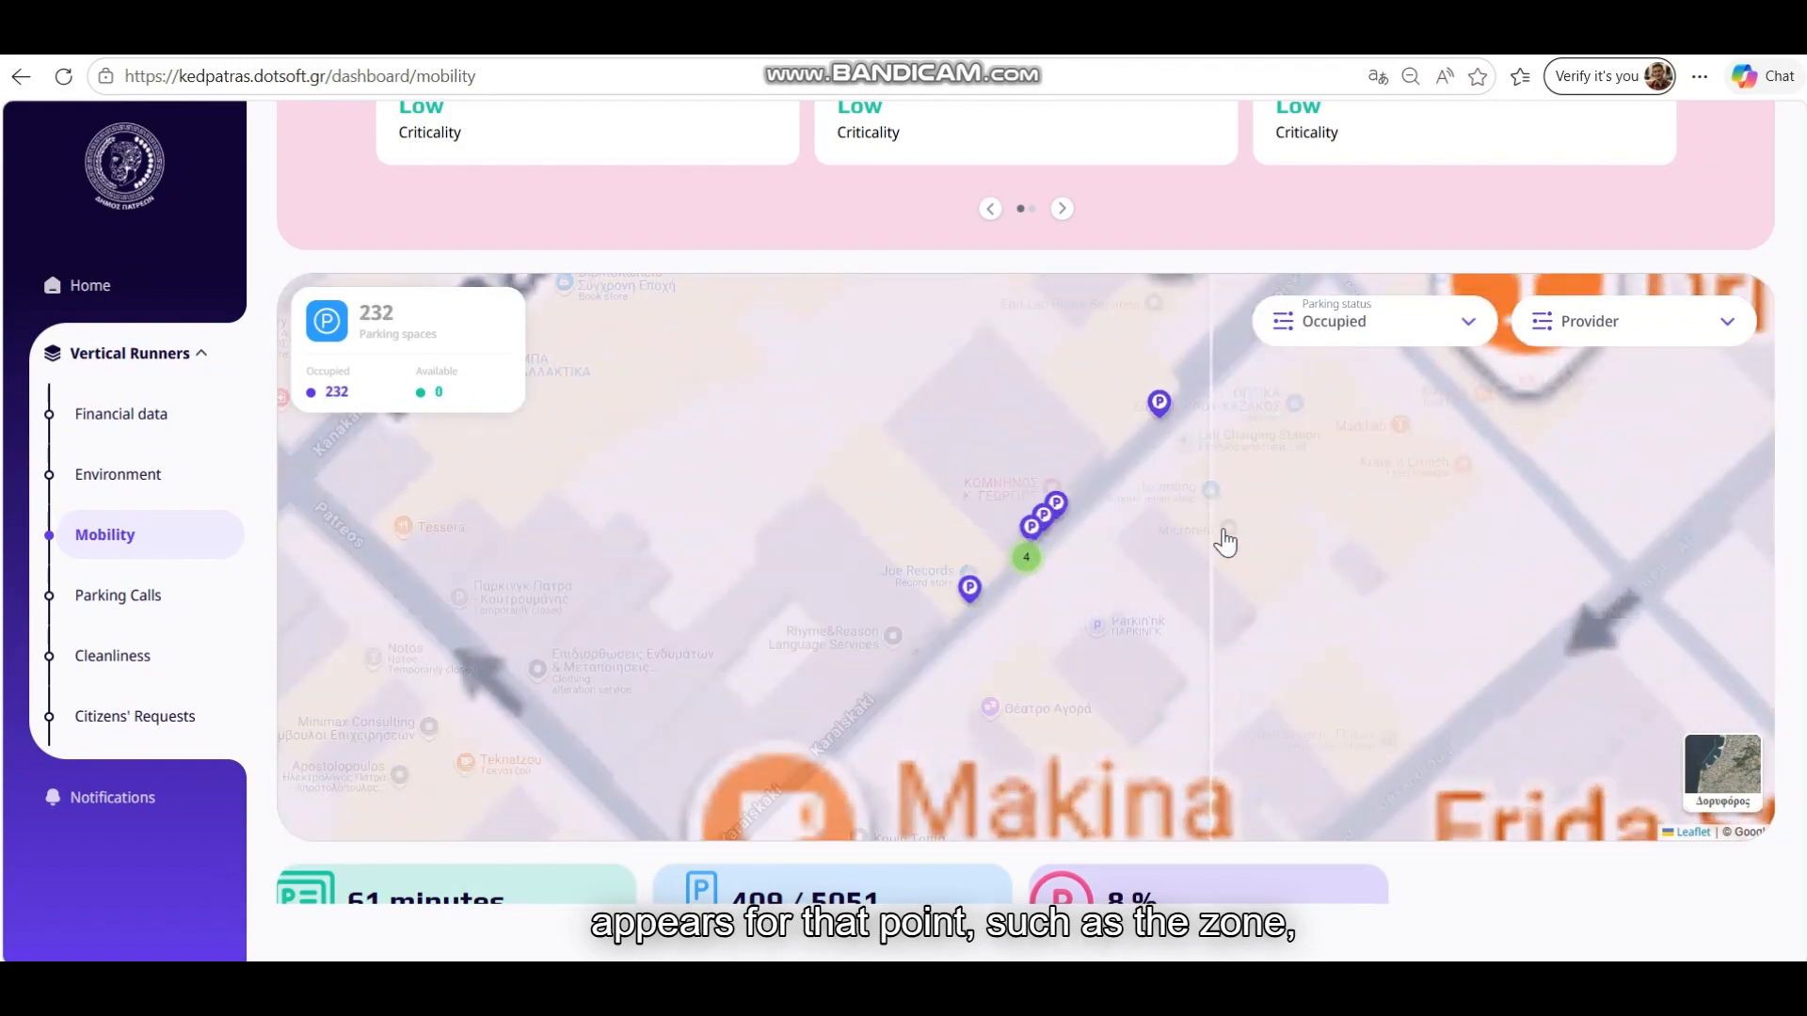
Inspect occupied spot Position 1434, then pan the map toward the harbour
left_click(1041, 518)
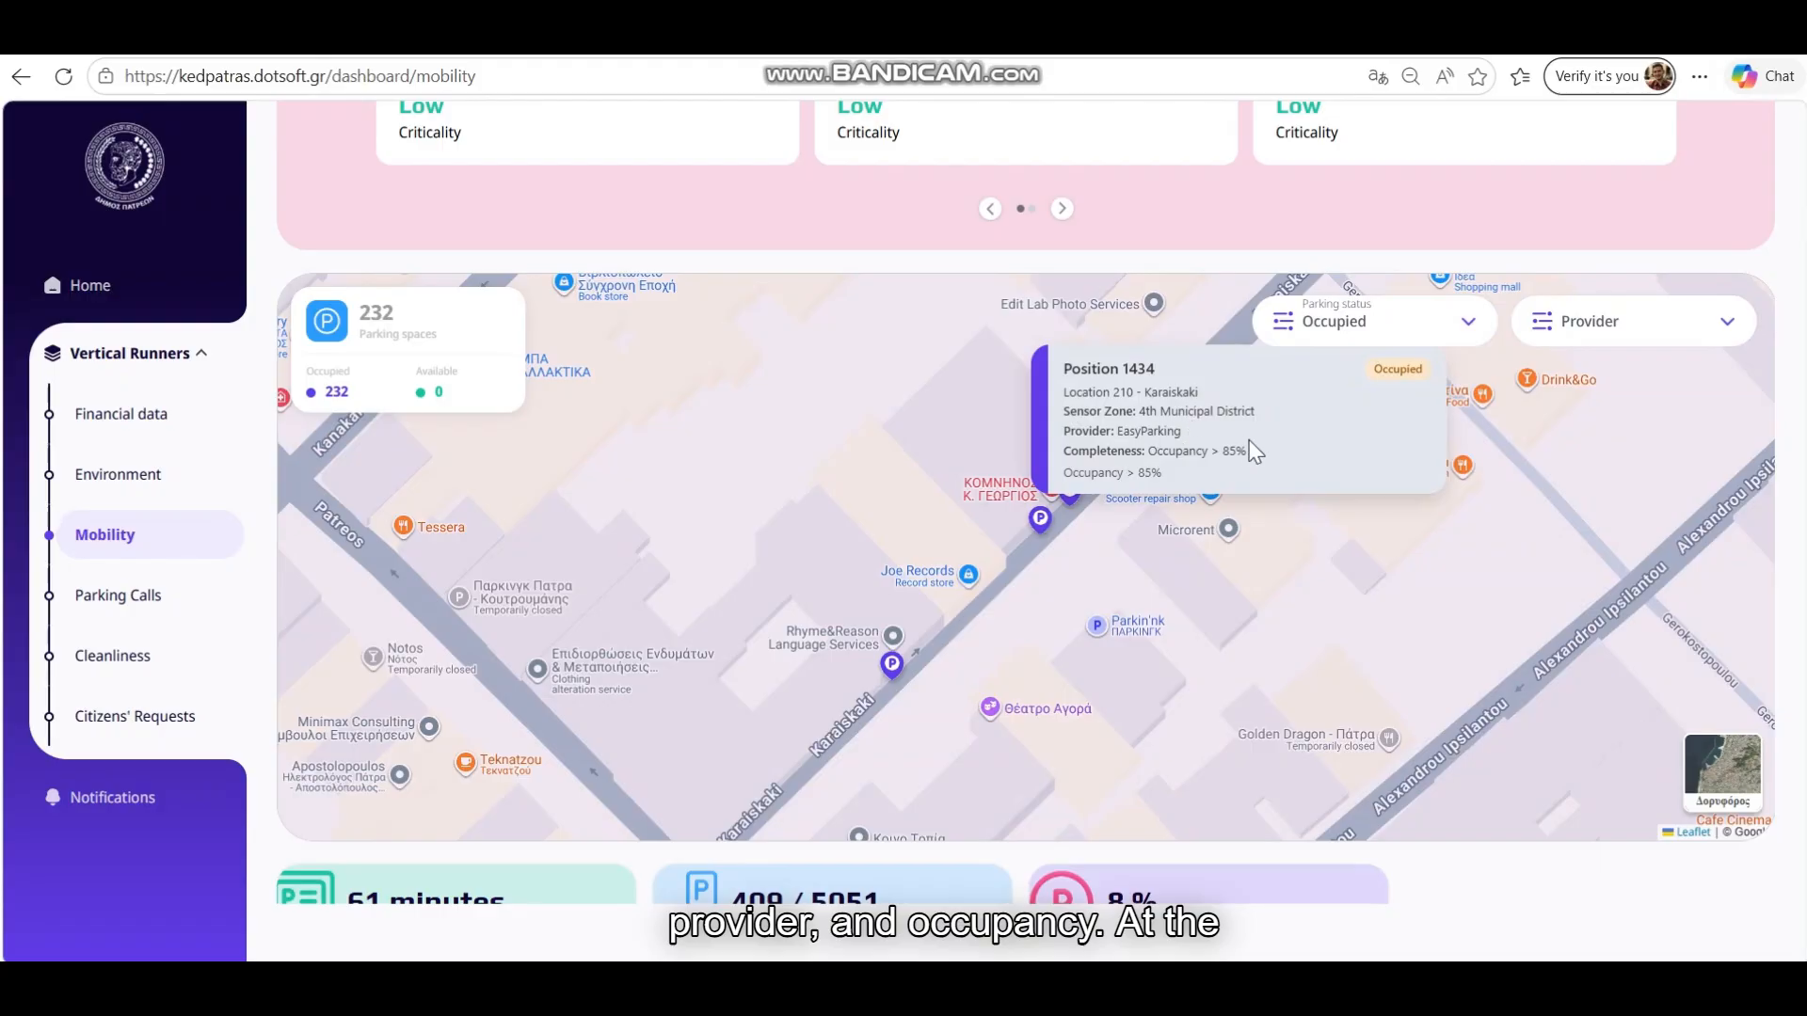
left_click(1318, 623)
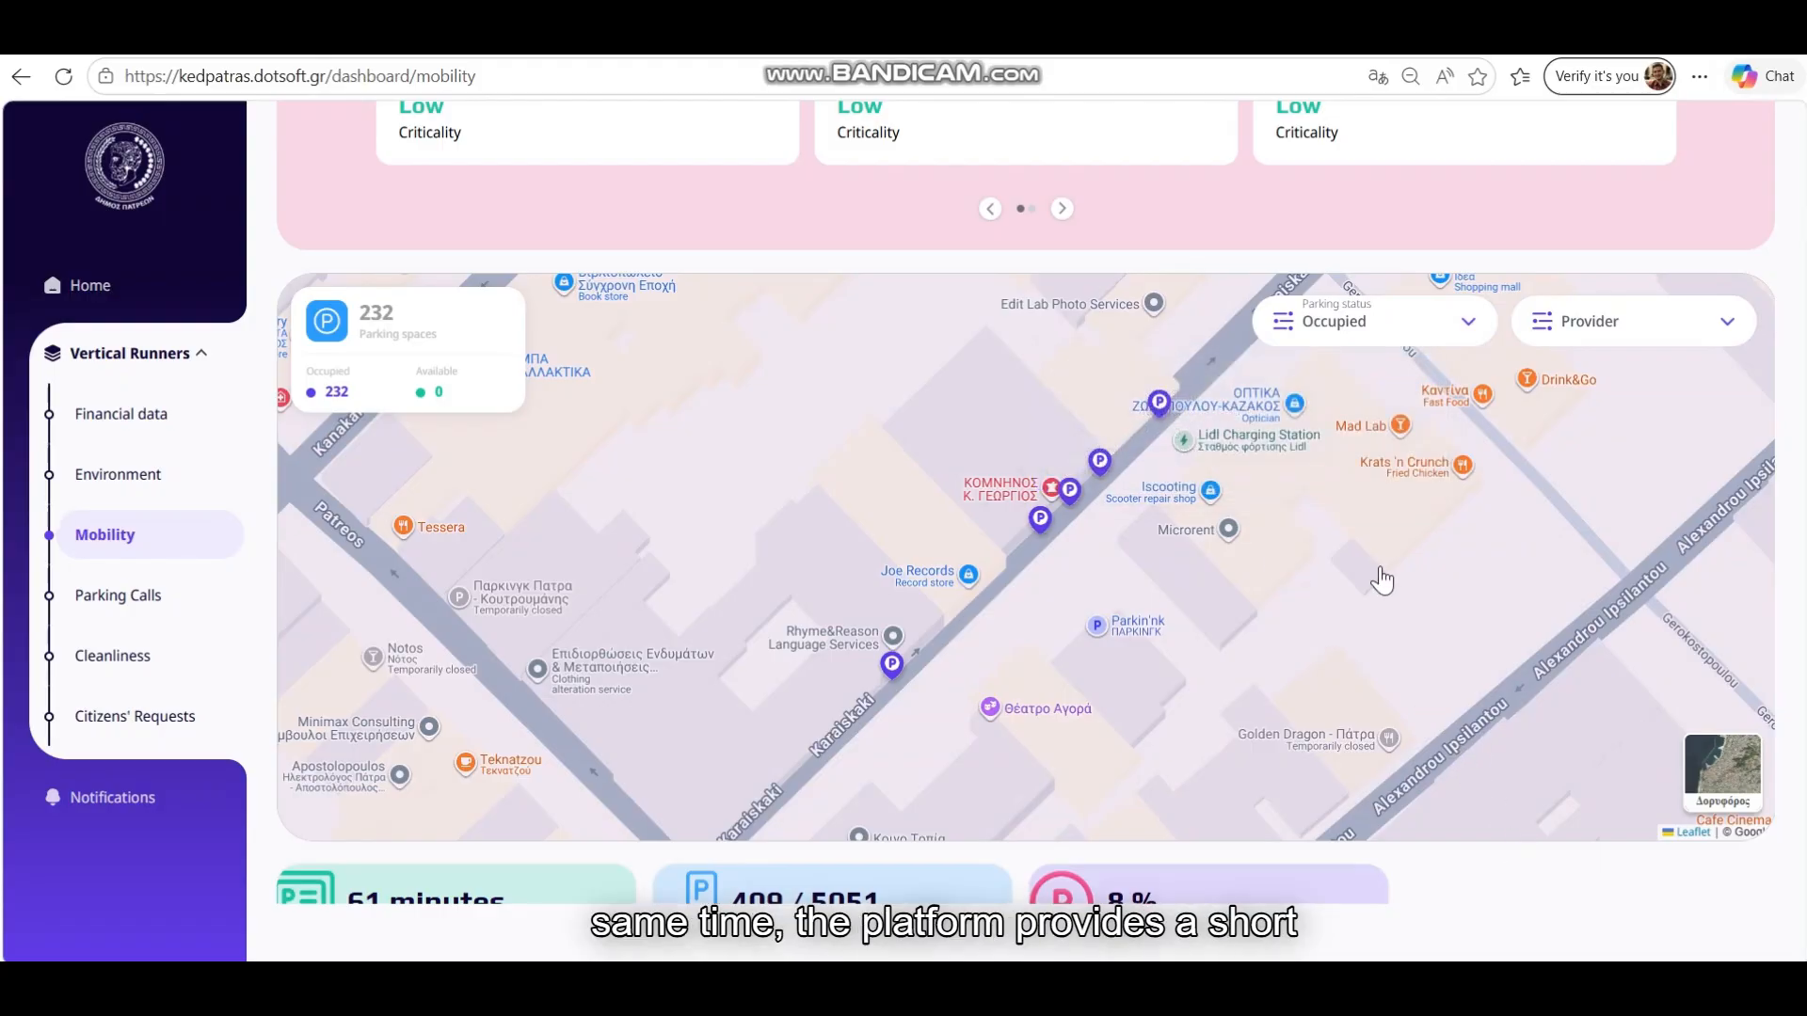
scroll(1381, 580, "down", 4)
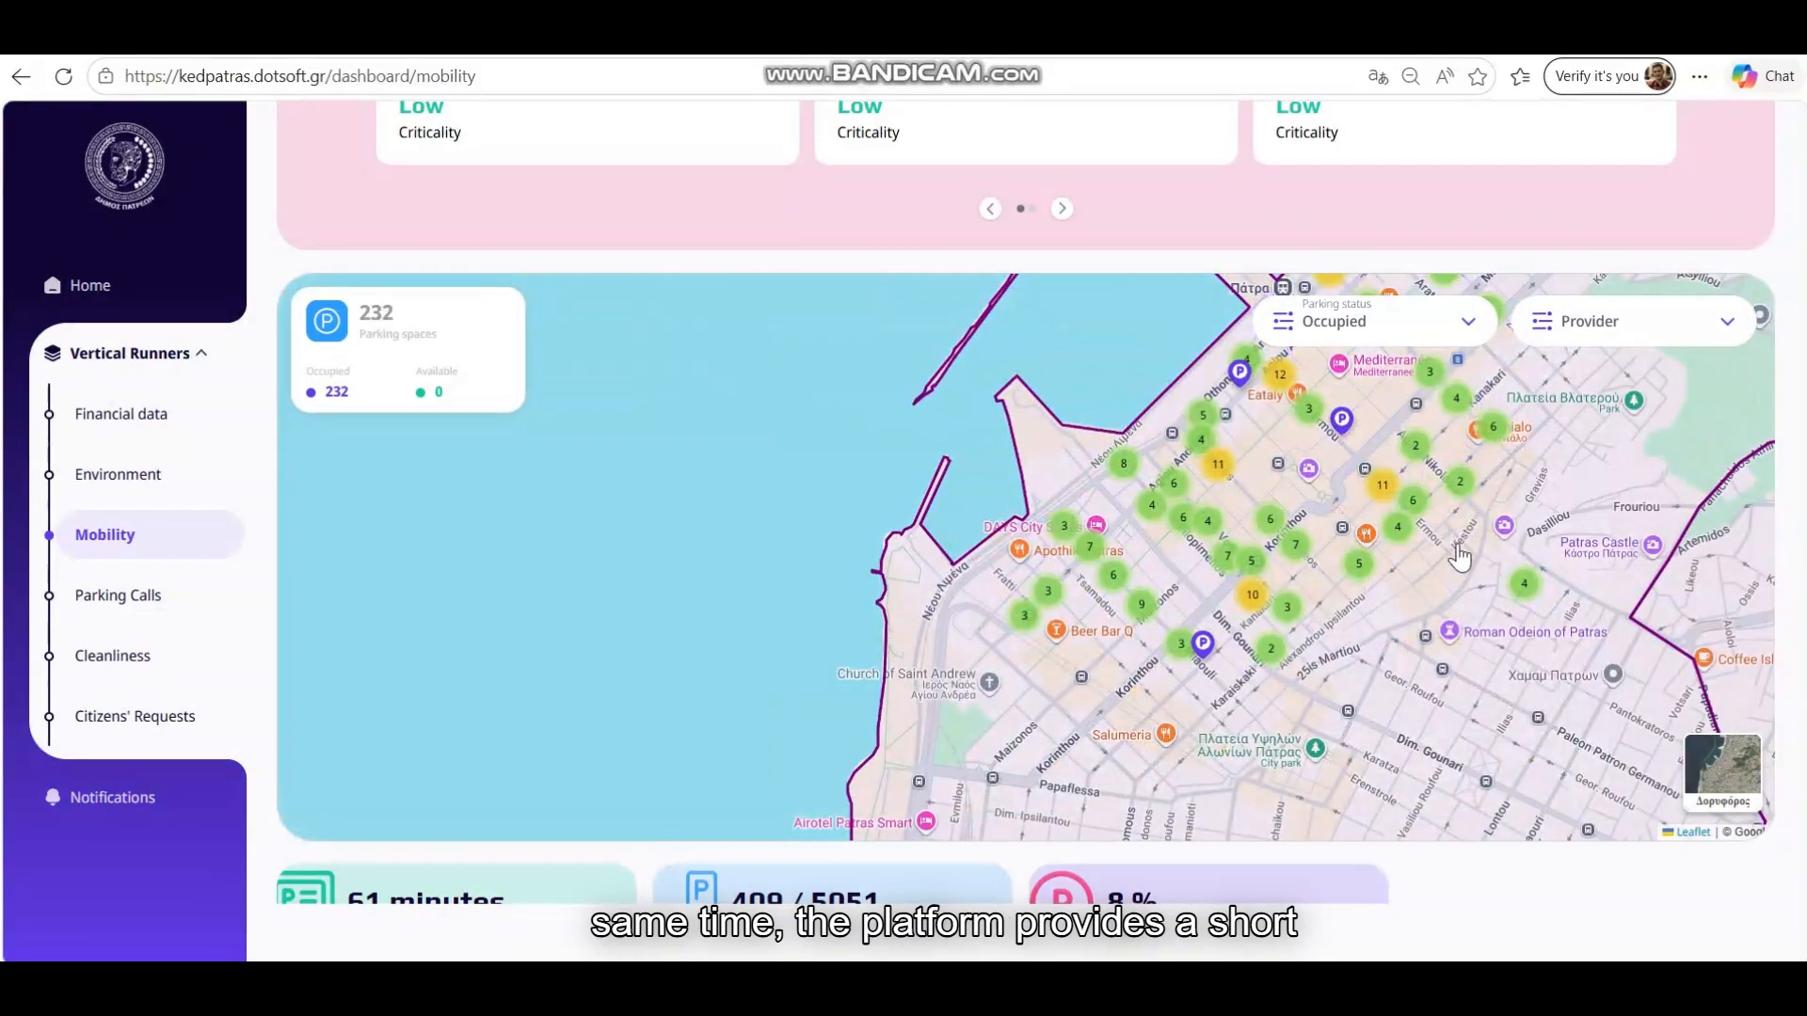
left_click_drag(1459, 558, 1210, 623)
Set Provider to EasyParking (231 spaces), review the metrics and charts, then open Parking History
left_click(1634, 321)
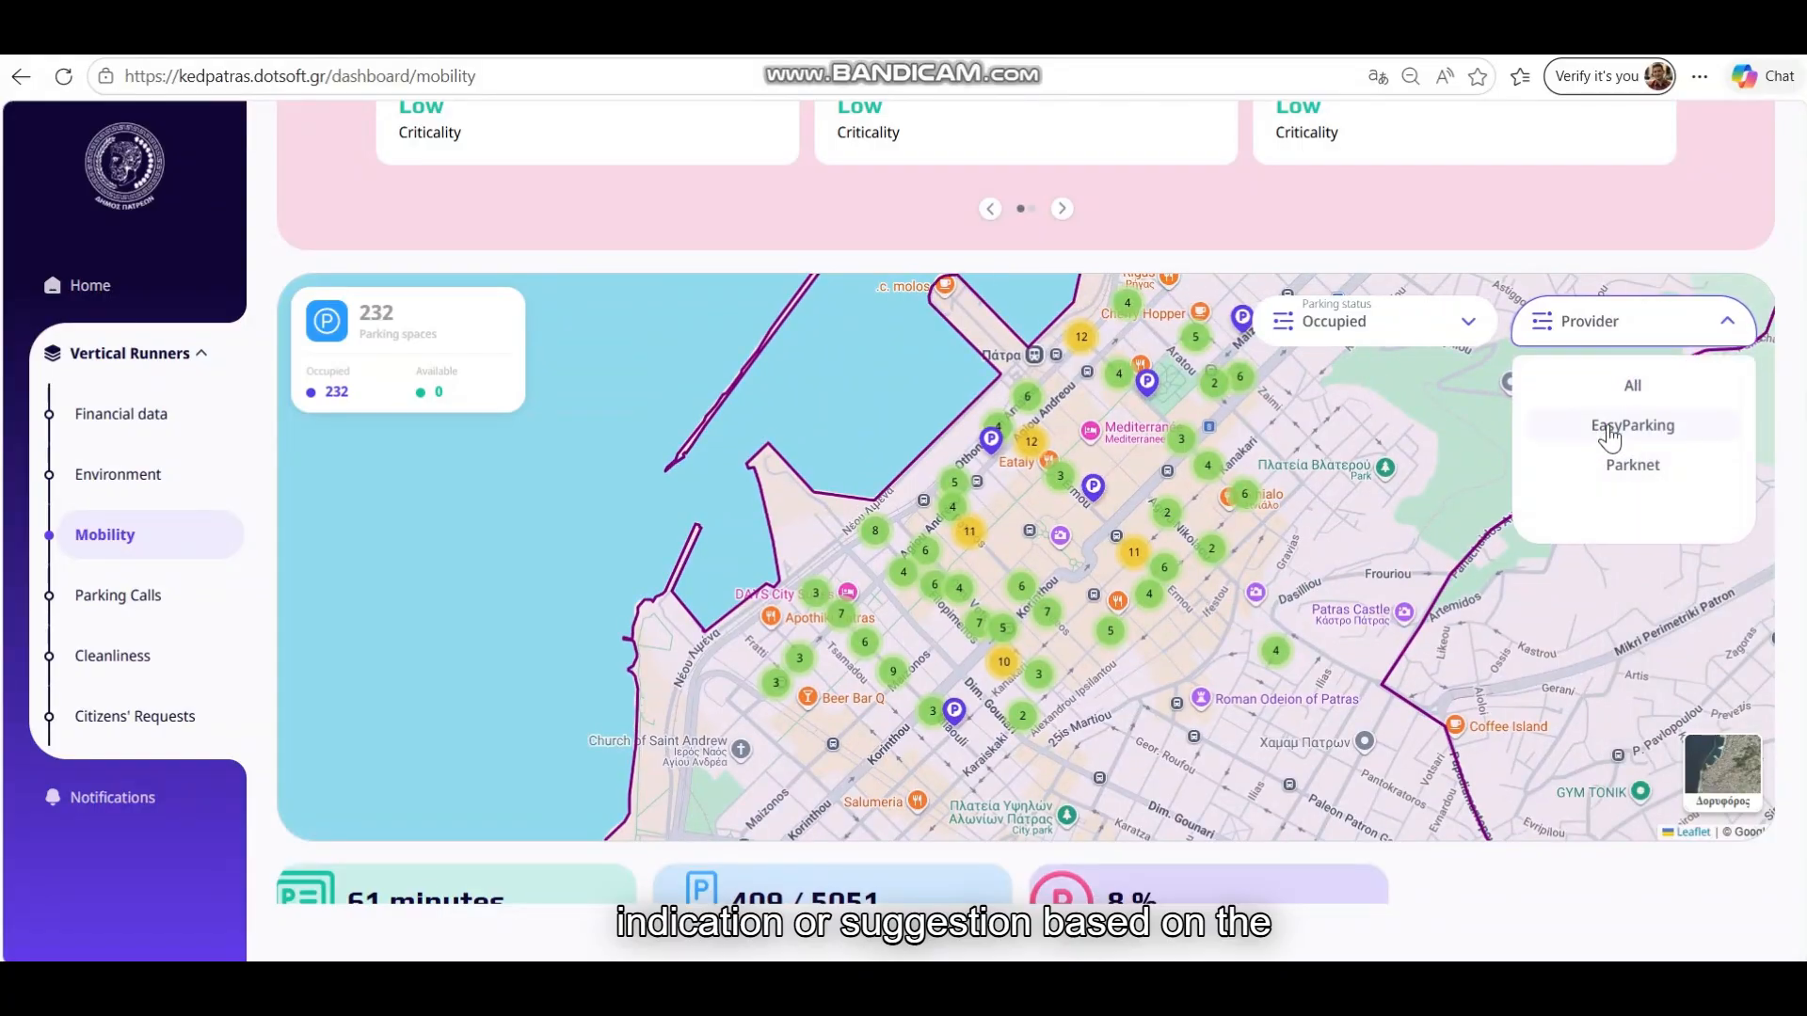
left_click(1611, 431)
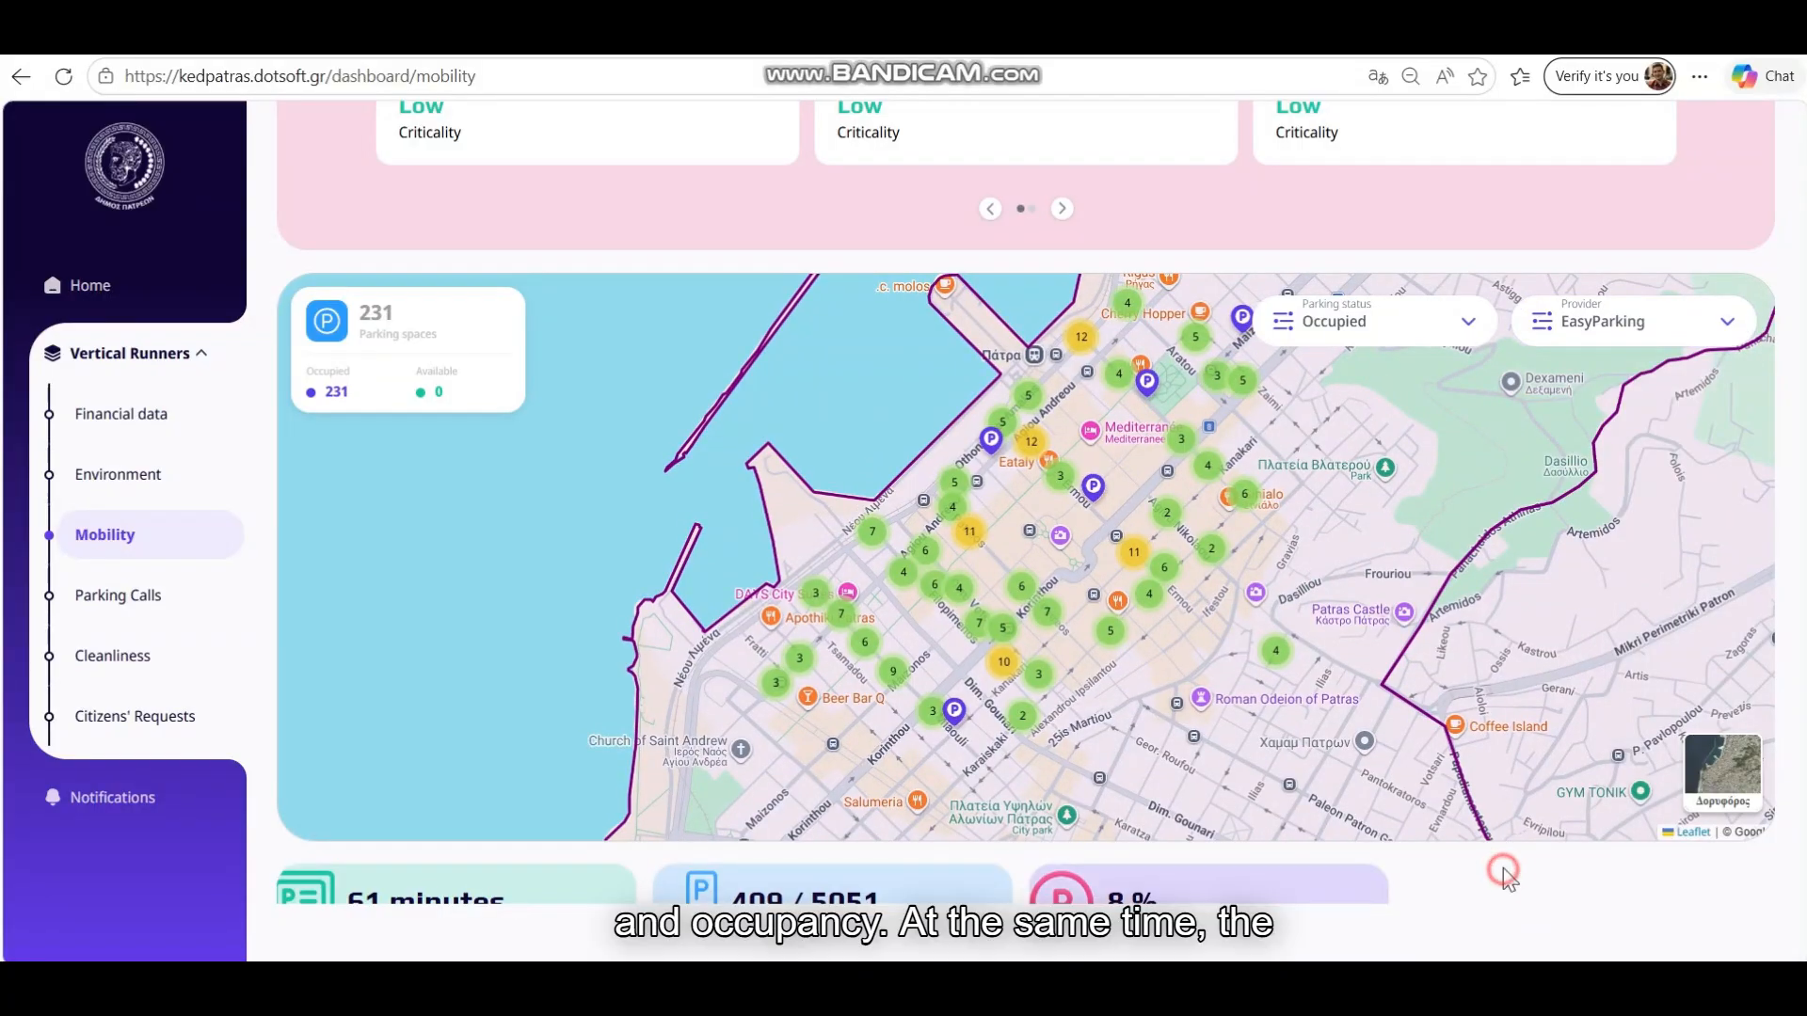
scroll(1504, 876, "down", 4)
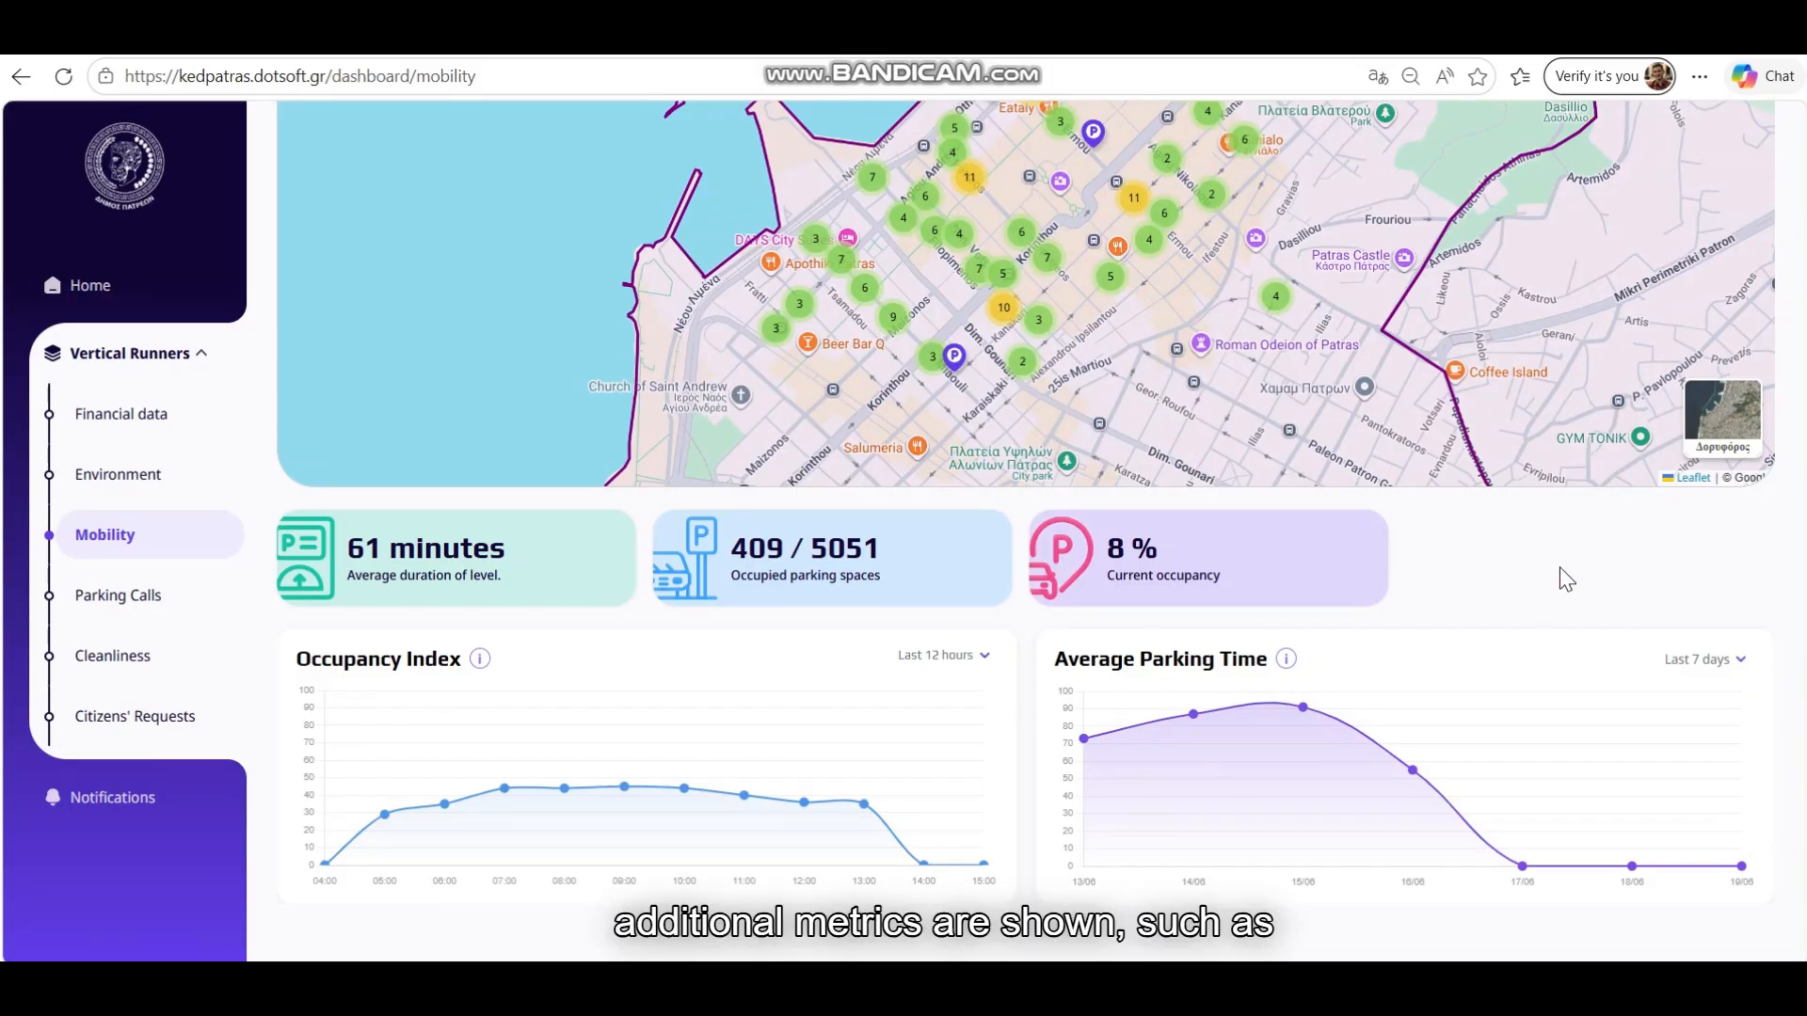
scroll(1562, 579, "up", 5)
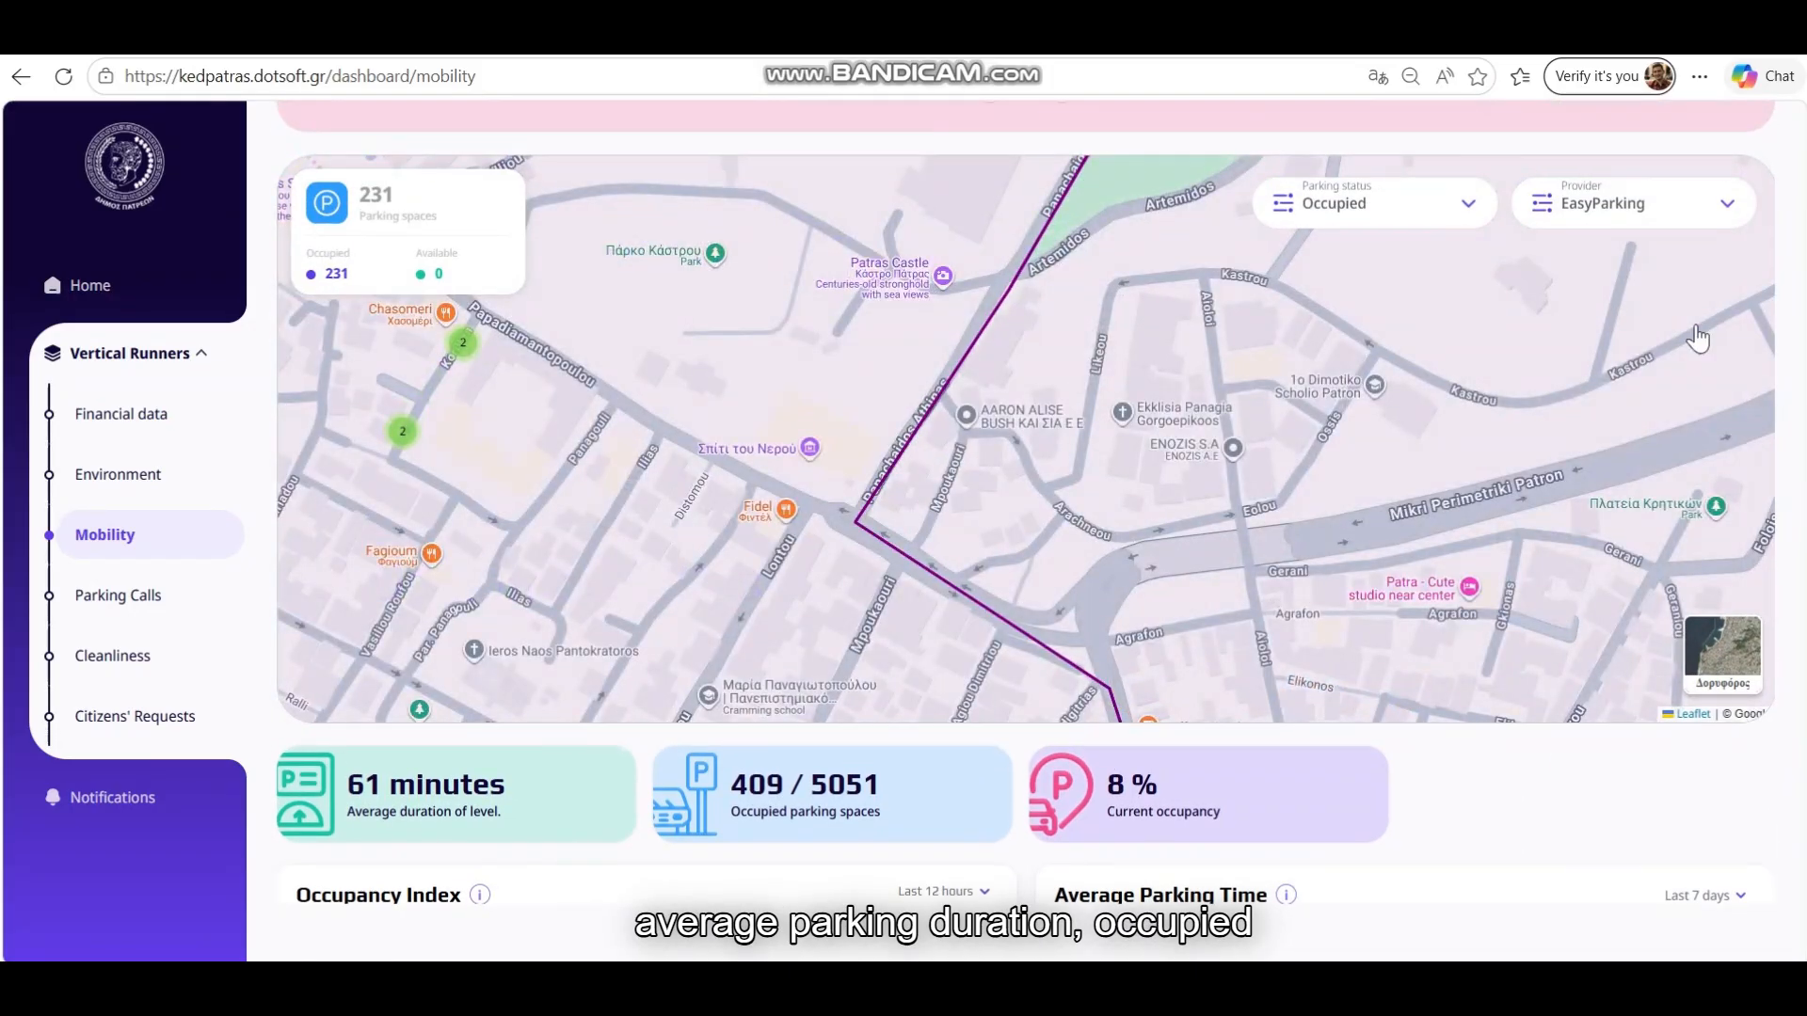
scroll(1299, 222, "up", 8)
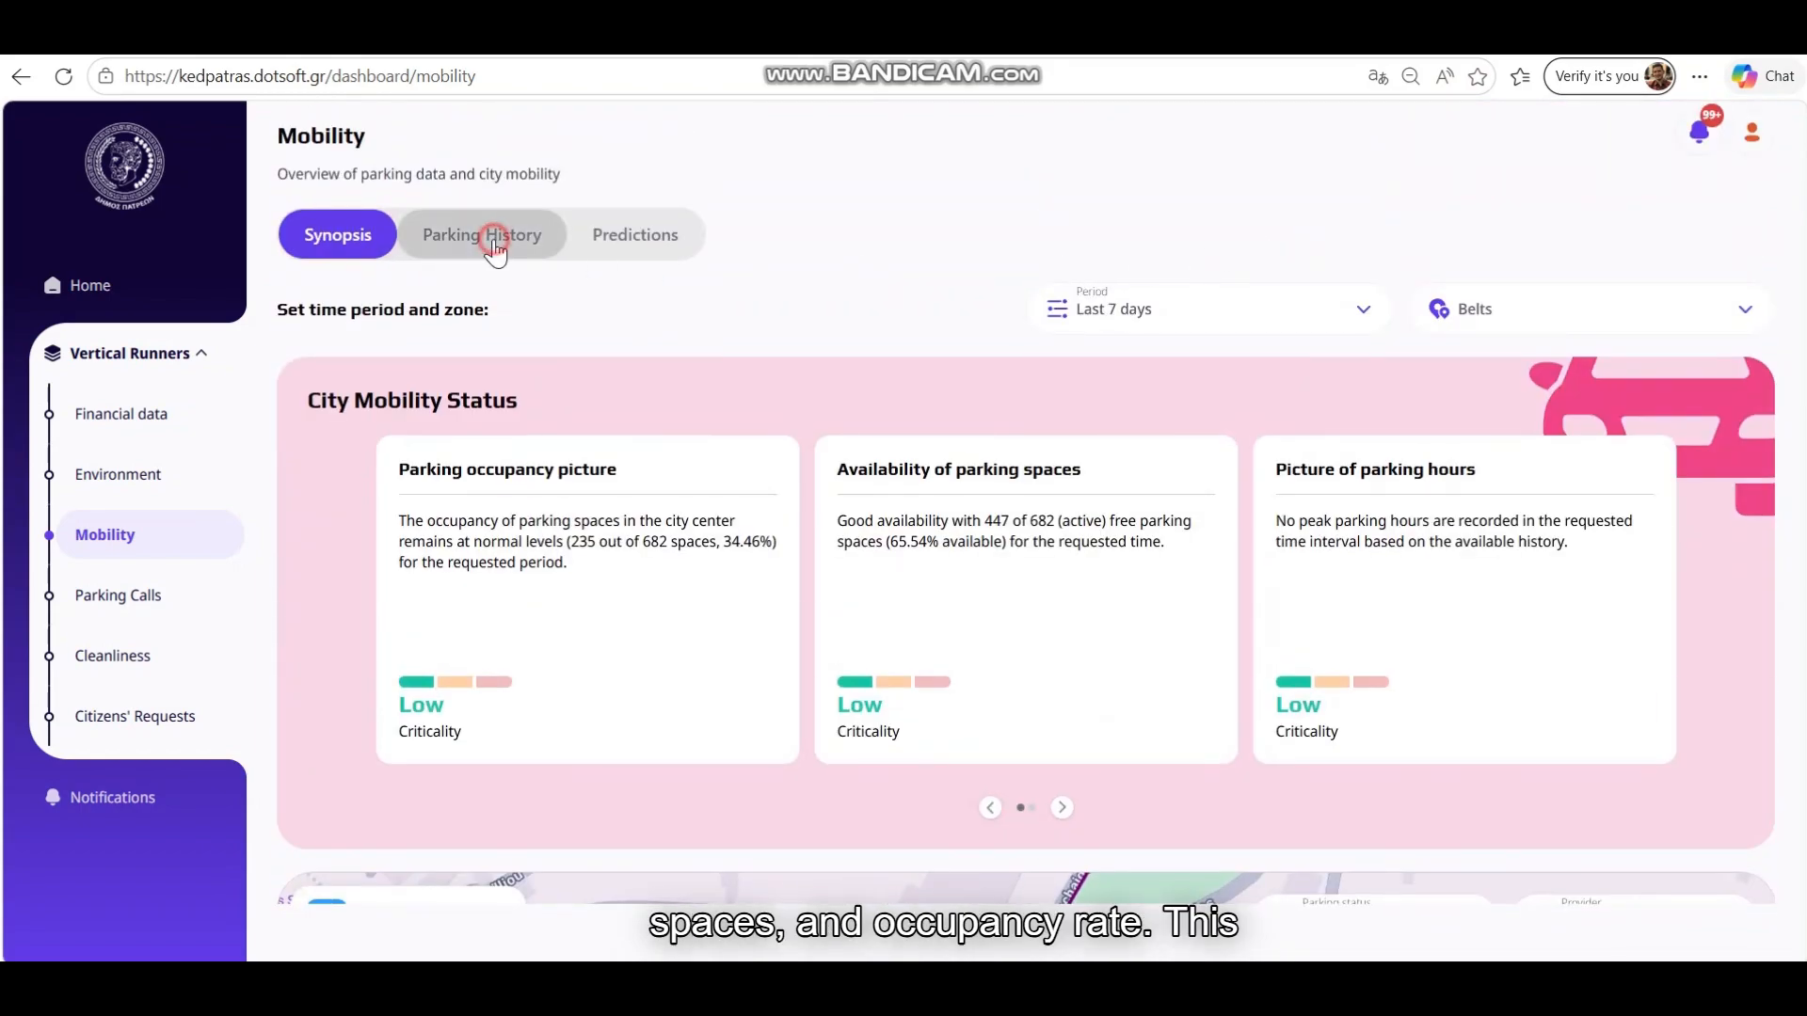
left_click(493, 243)
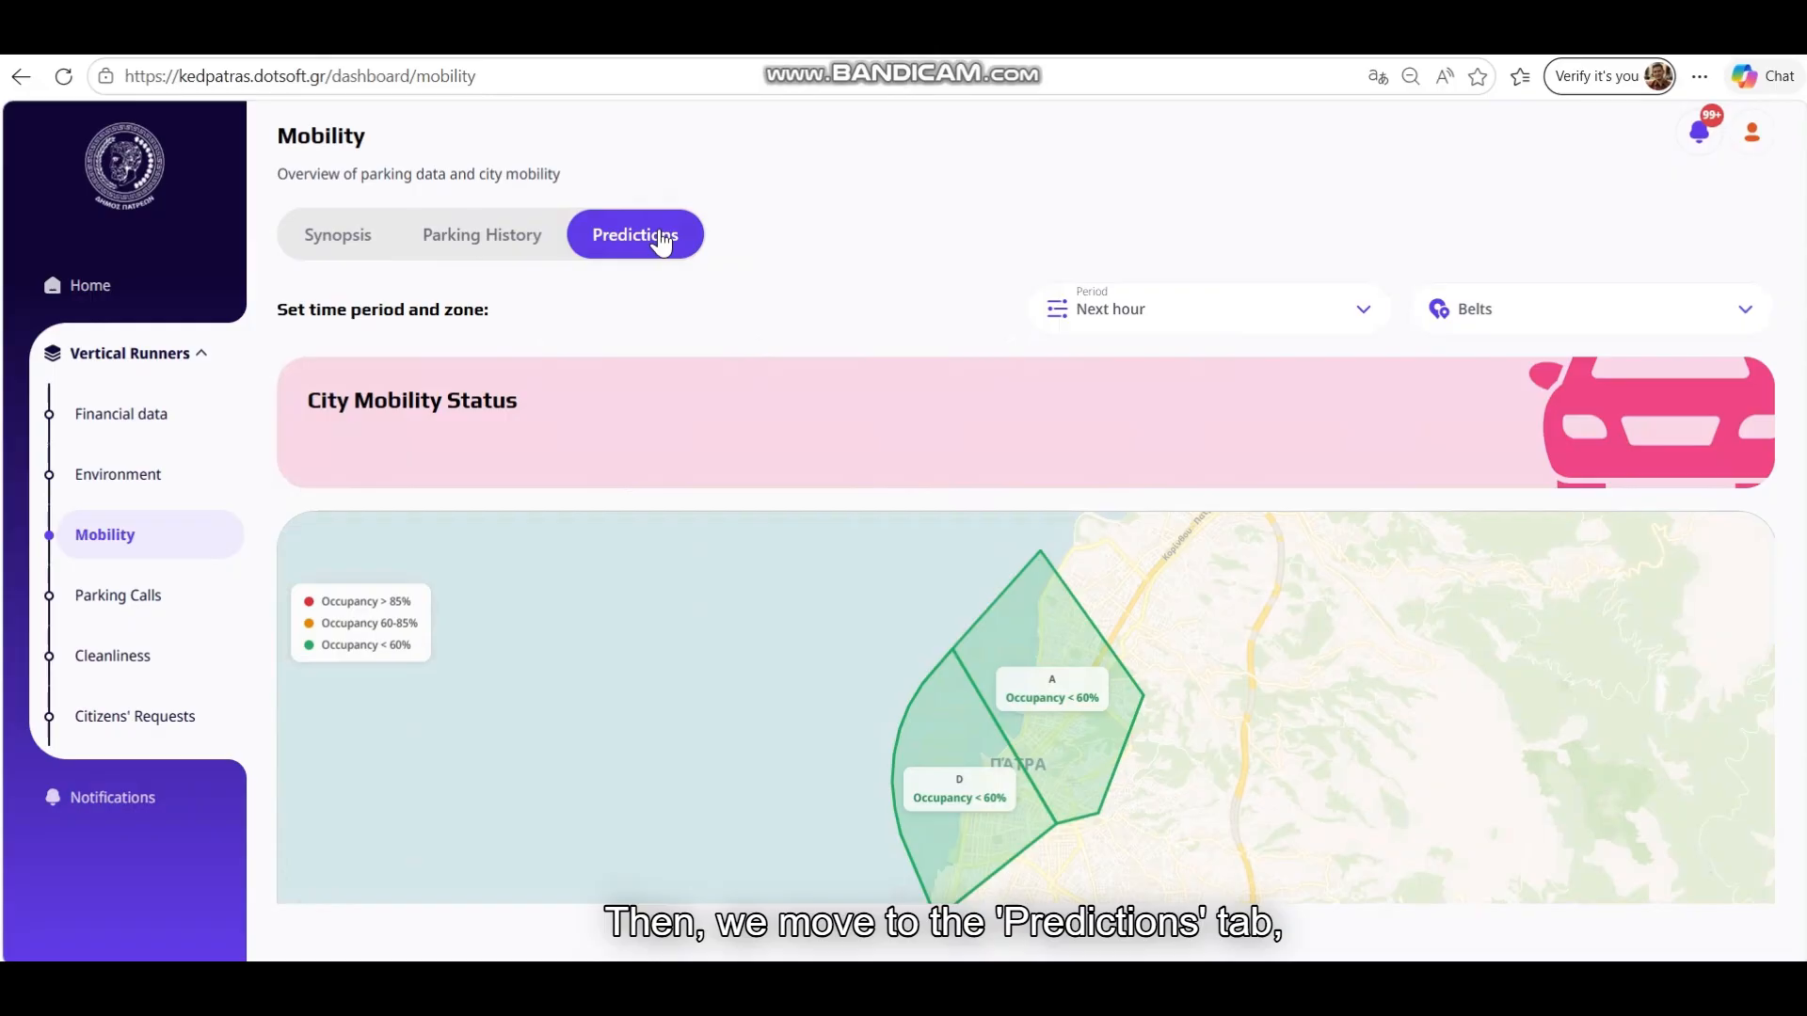
Review the next-hour parking predictions map for zones A and D, then go to Parking Calls
scroll(746, 346, "down", 3)
scroll(936, 400, "down", 3)
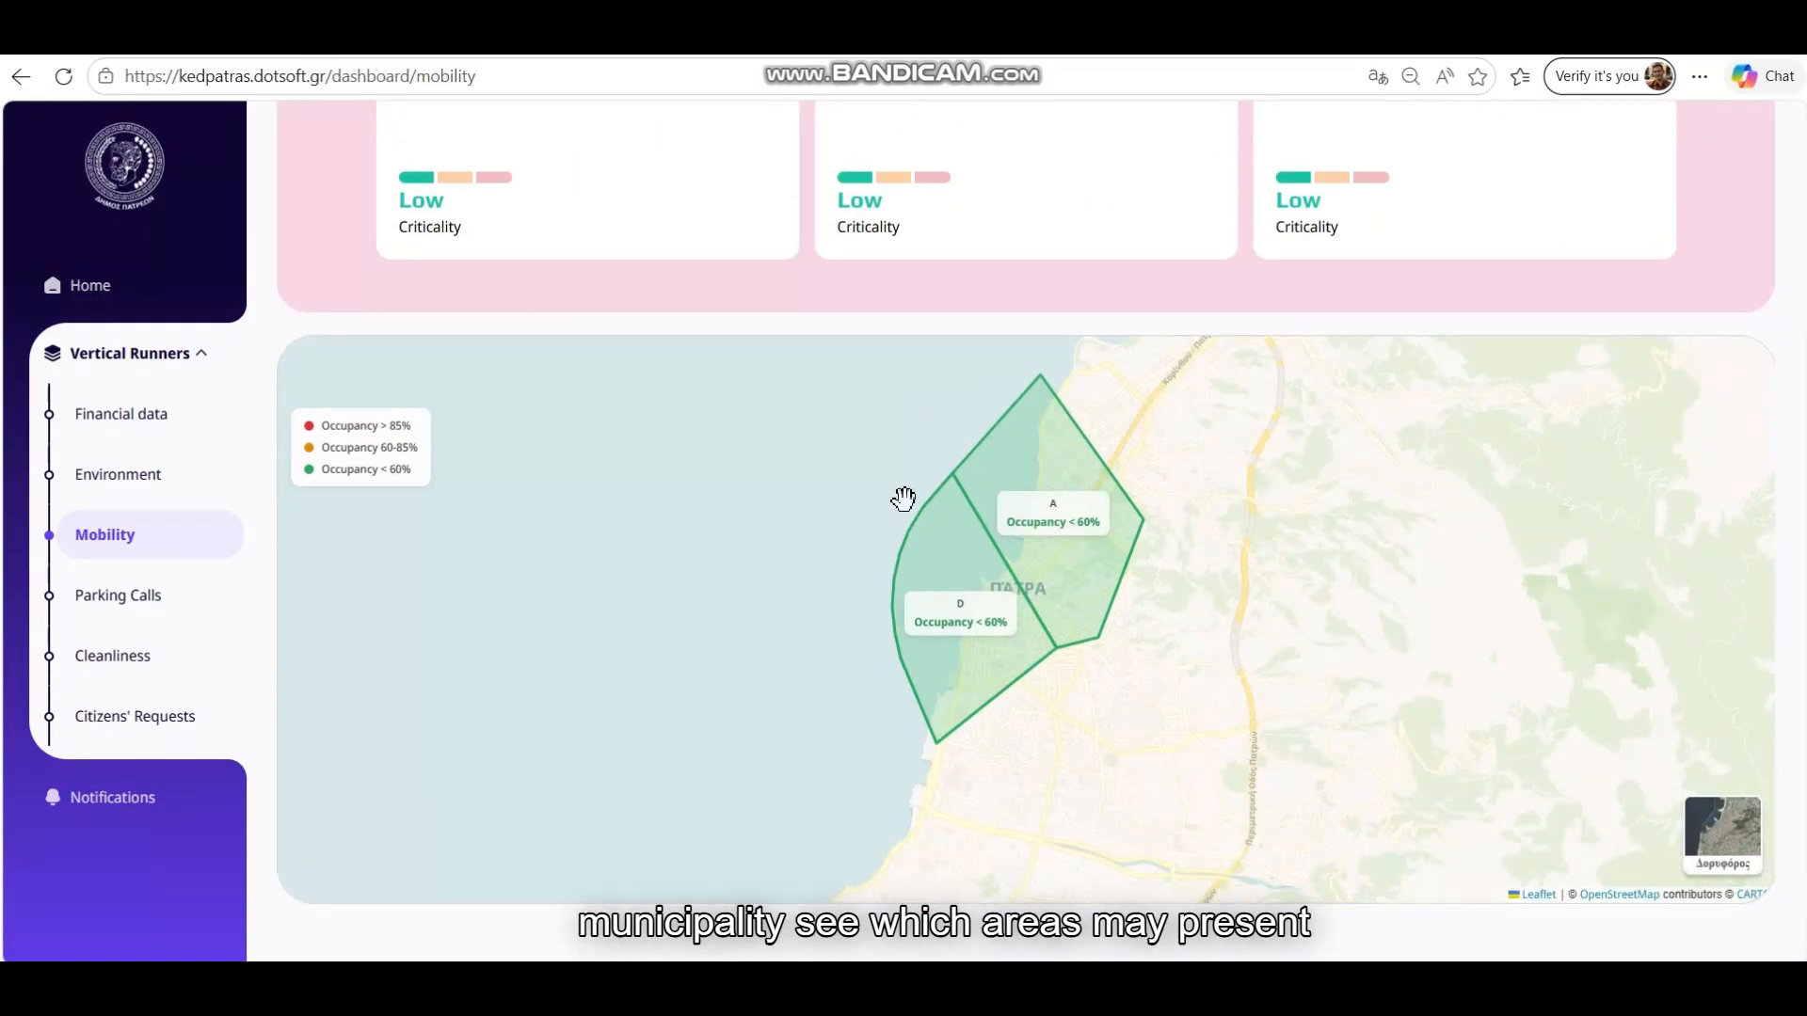
scroll(1004, 630, "up", 2)
scroll(869, 591, "down", 1)
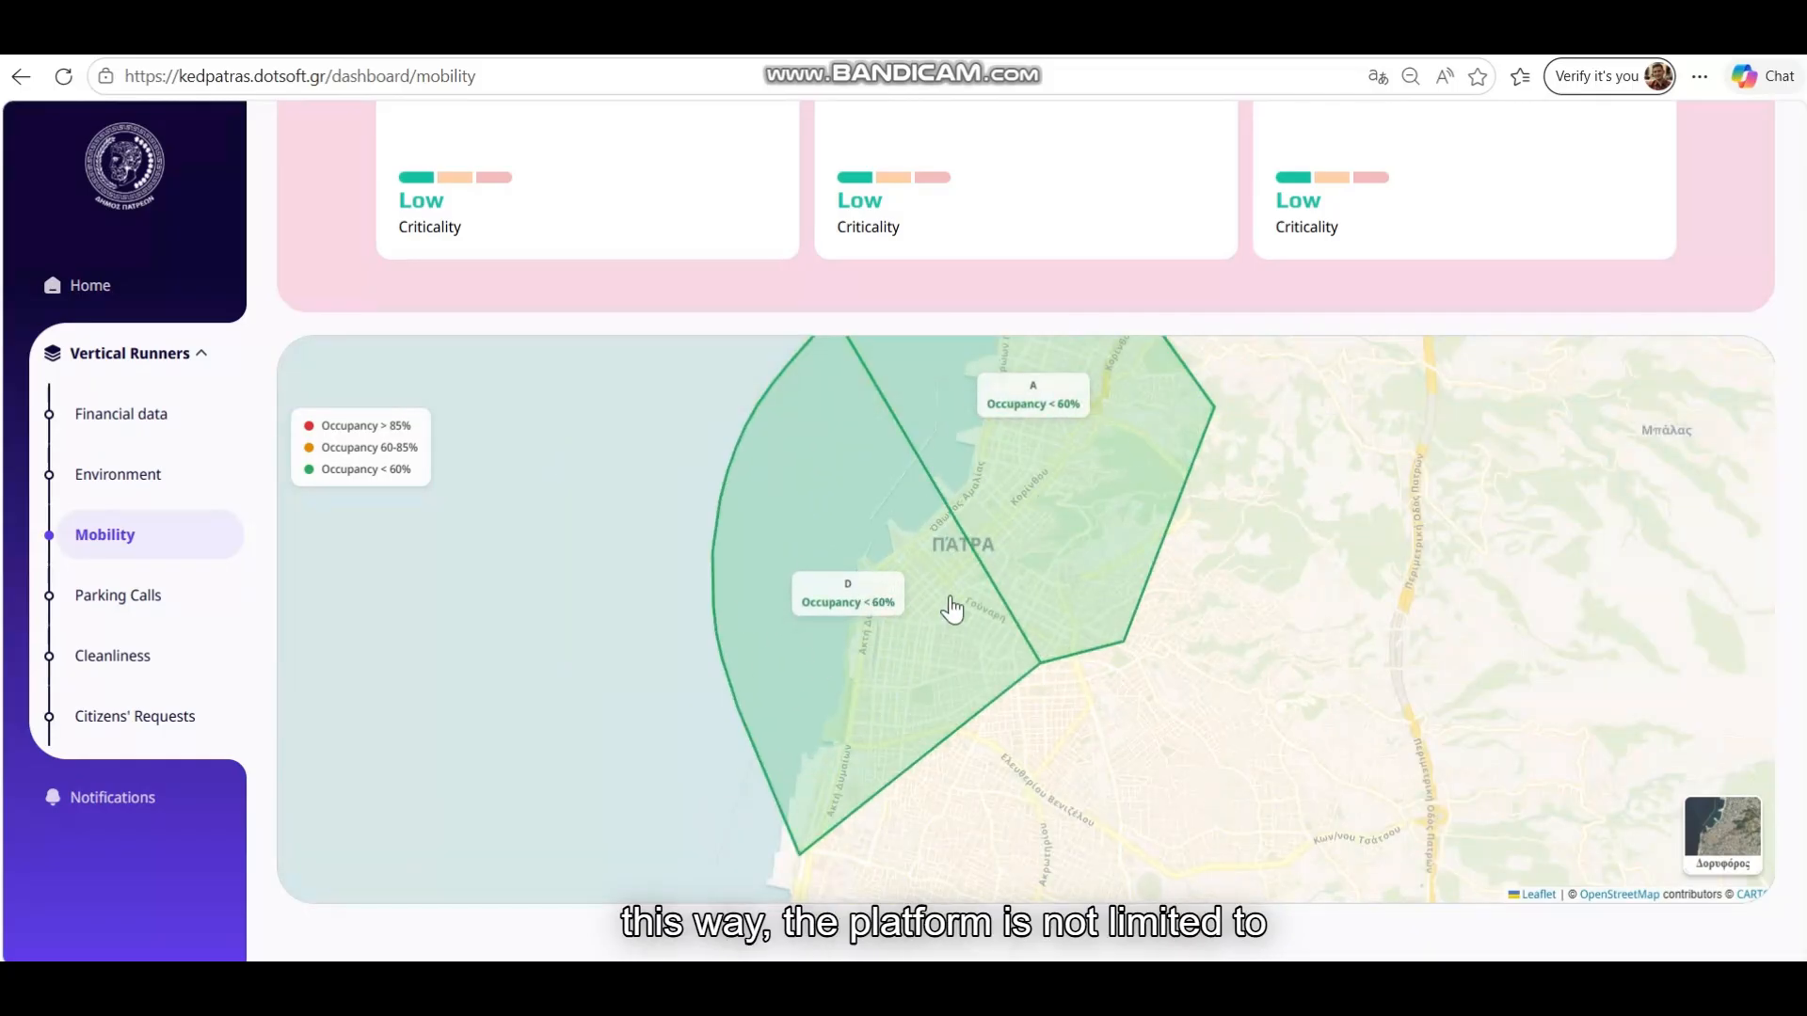
left_click_drag(1205, 617, 1202, 710)
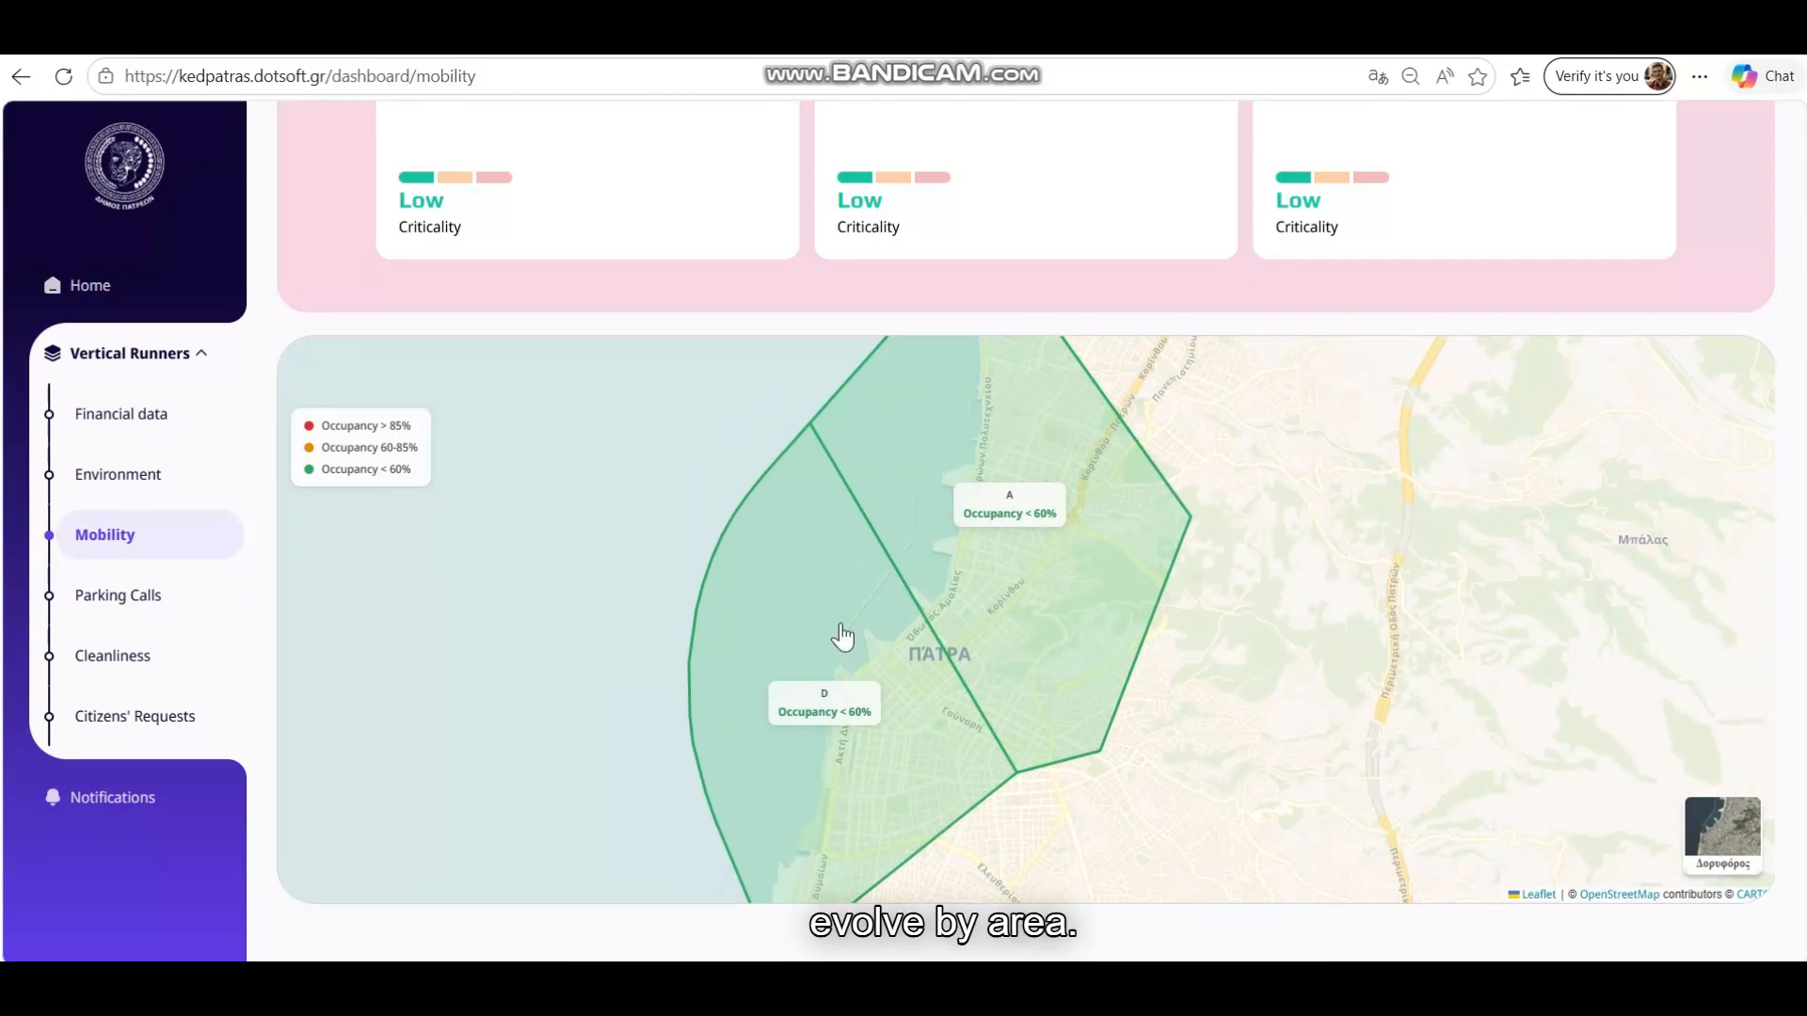
key("Left")
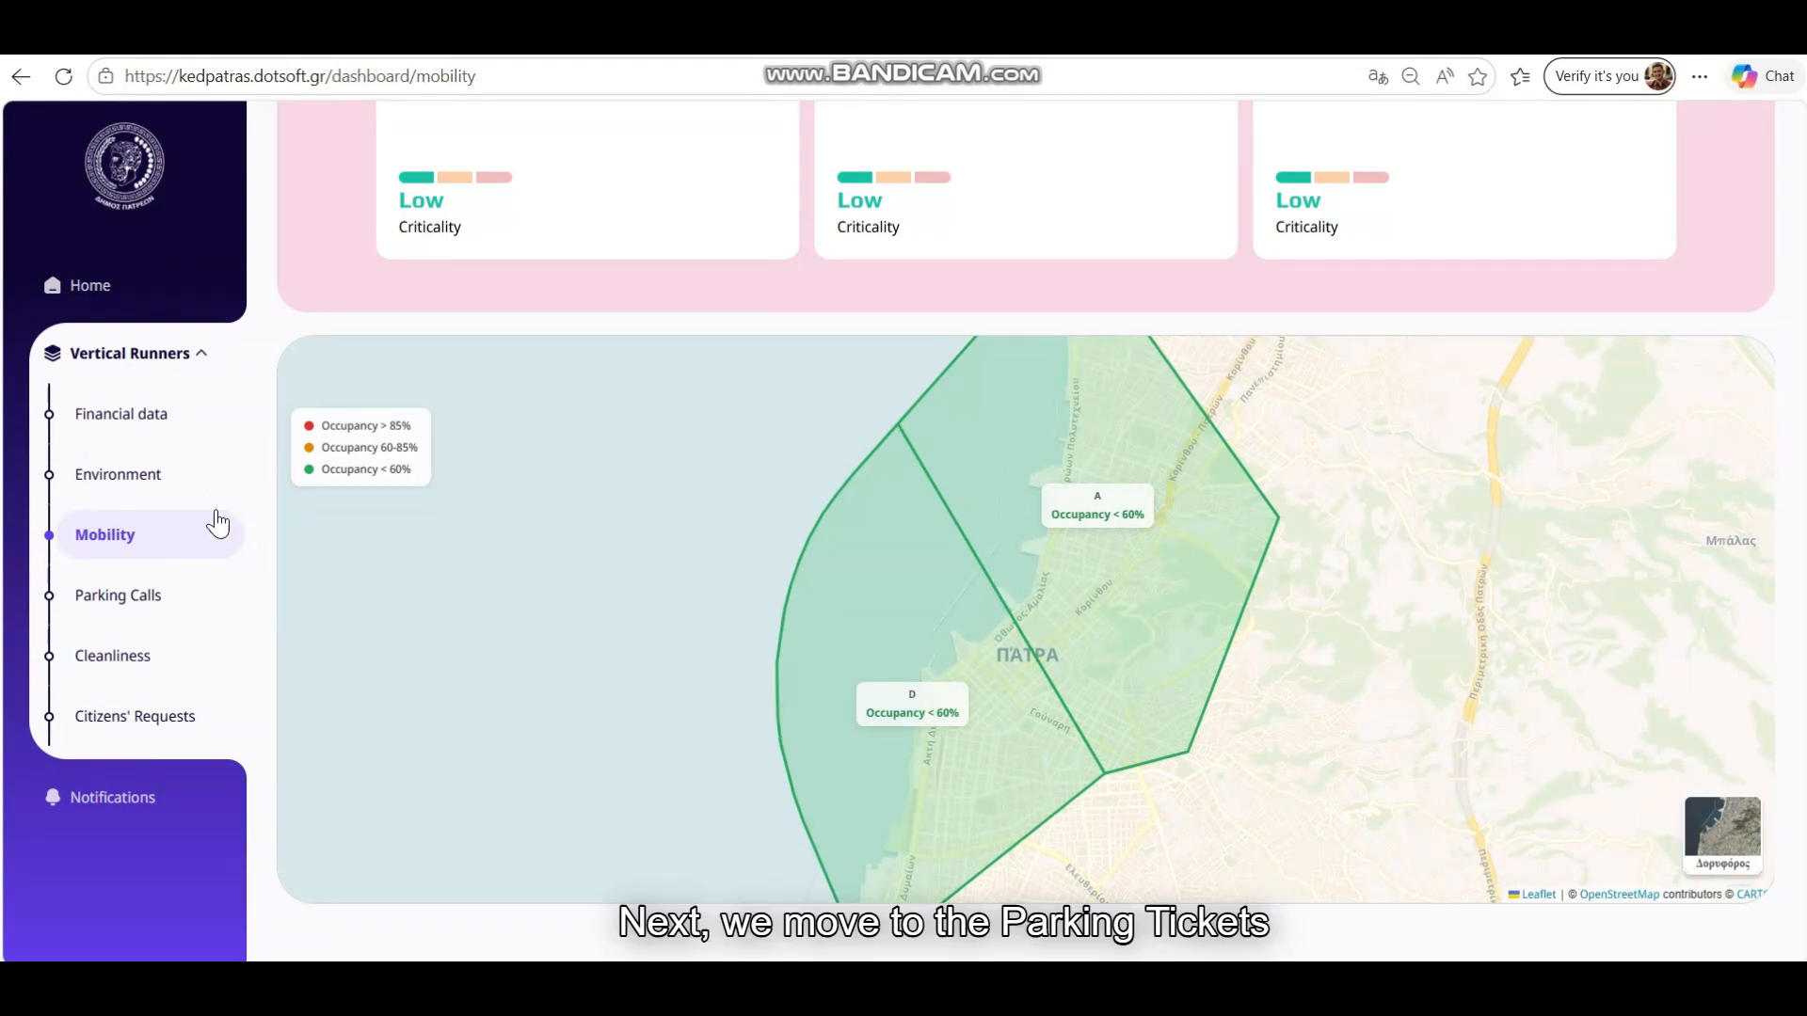
left_click(138, 596)
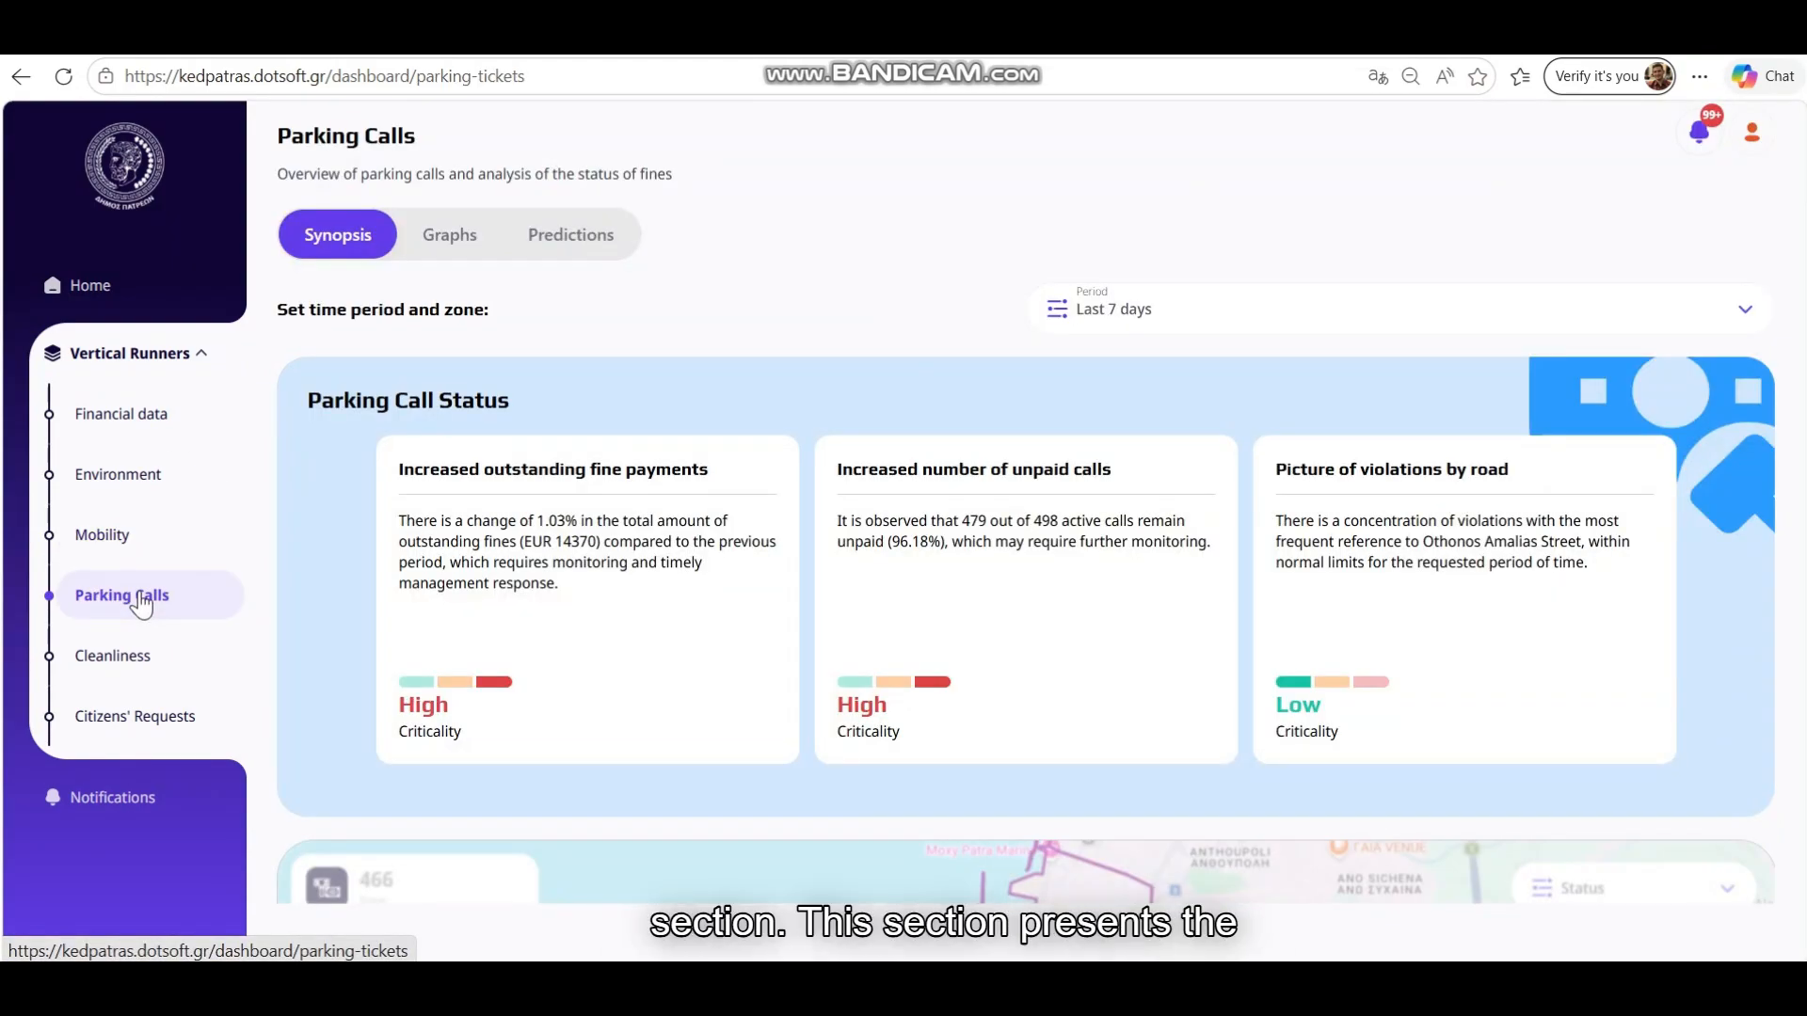
scroll(565, 537, "down", 5)
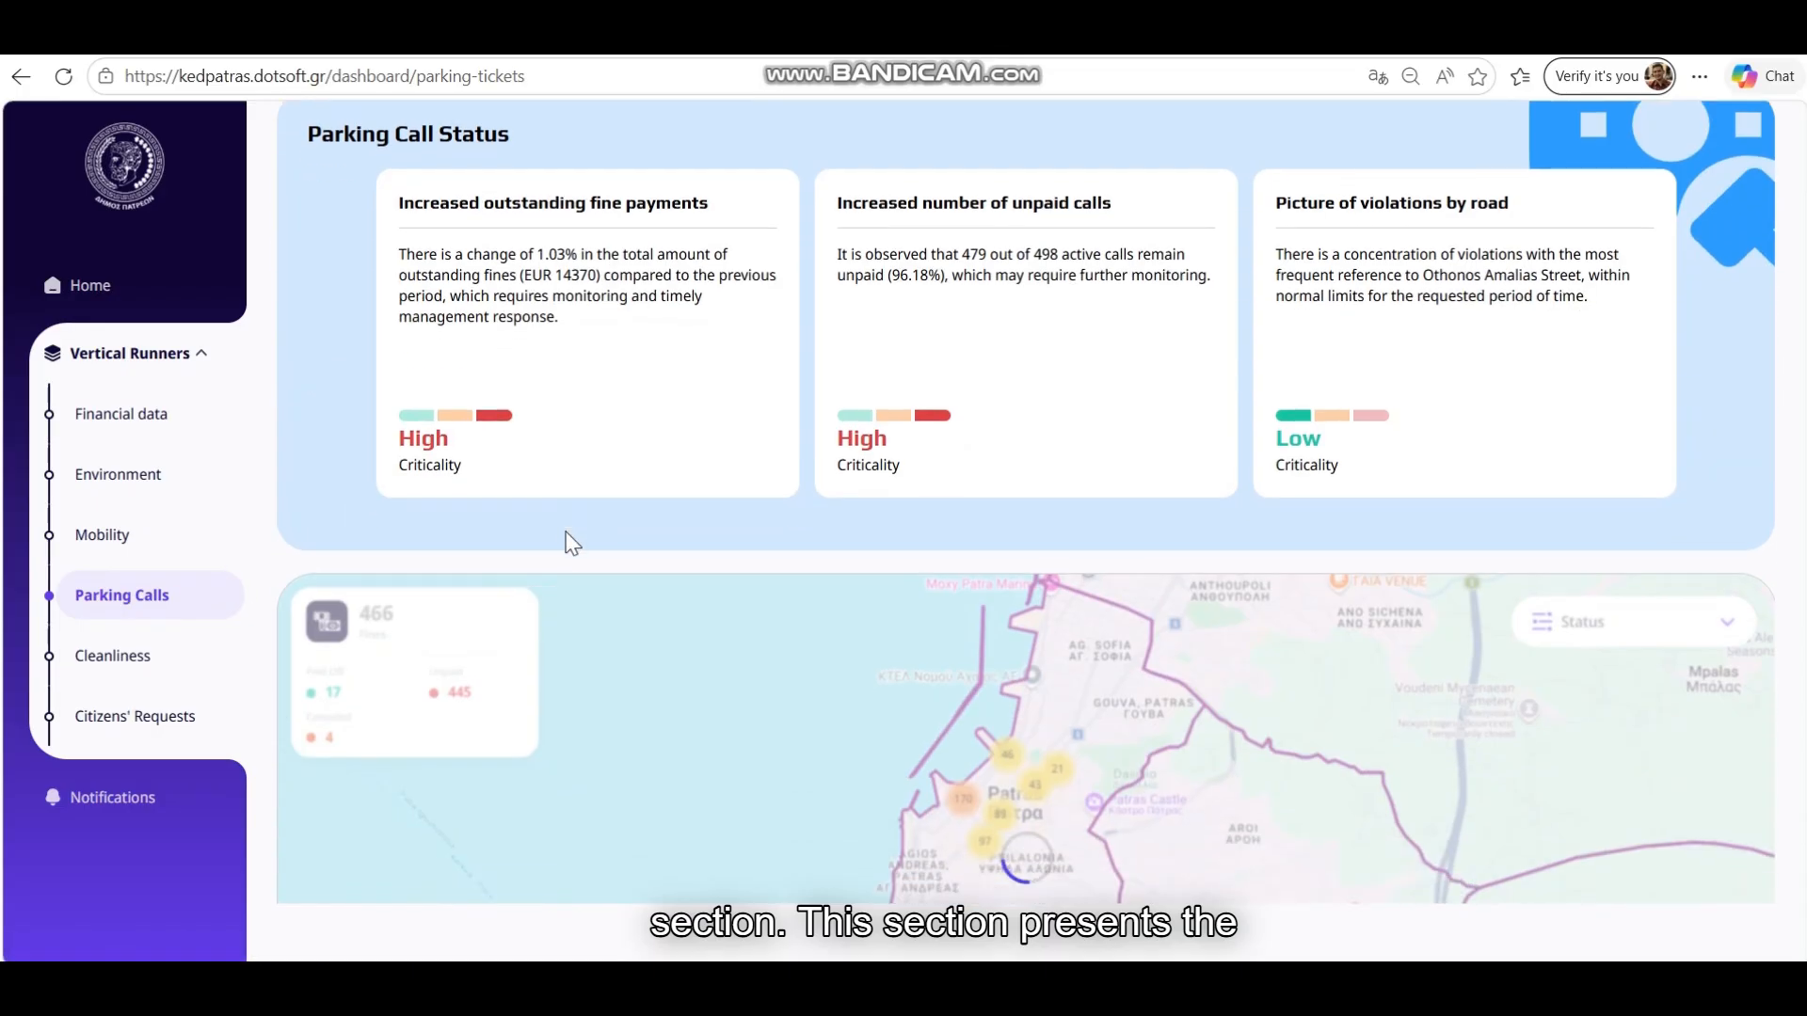
scroll(596, 489, "up", 5)
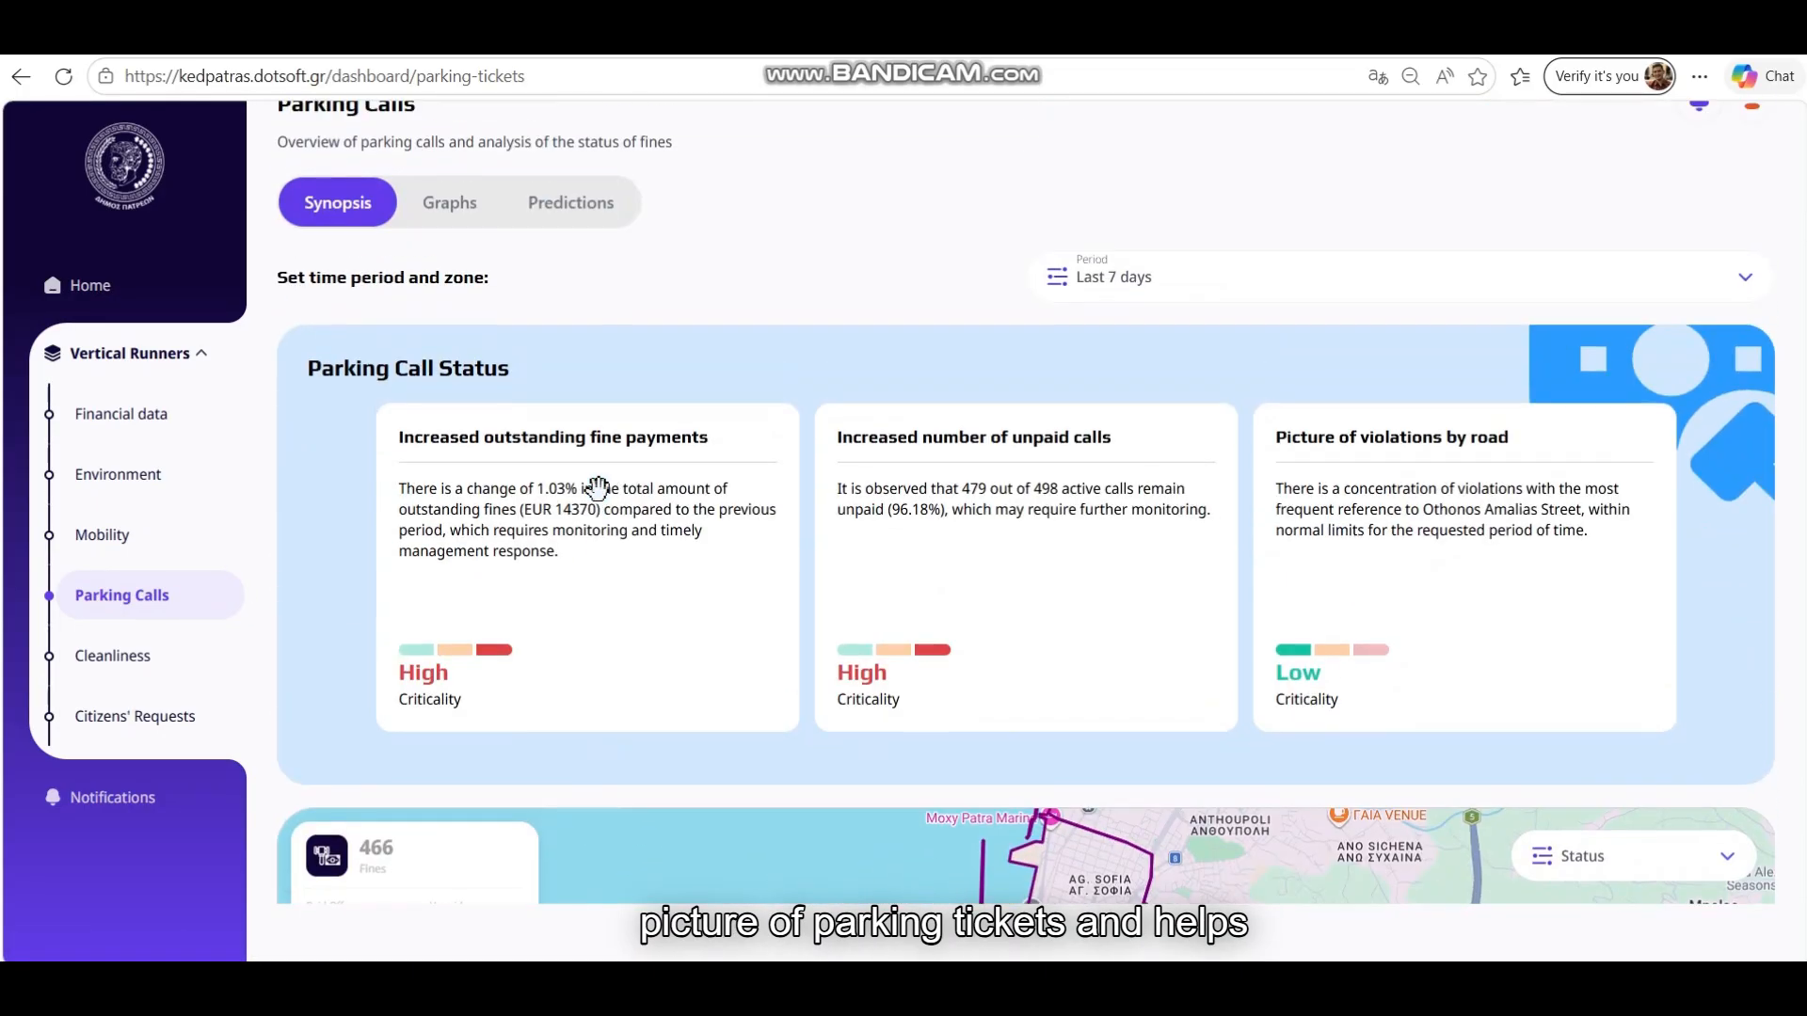
scroll(612, 508, "down", 1)
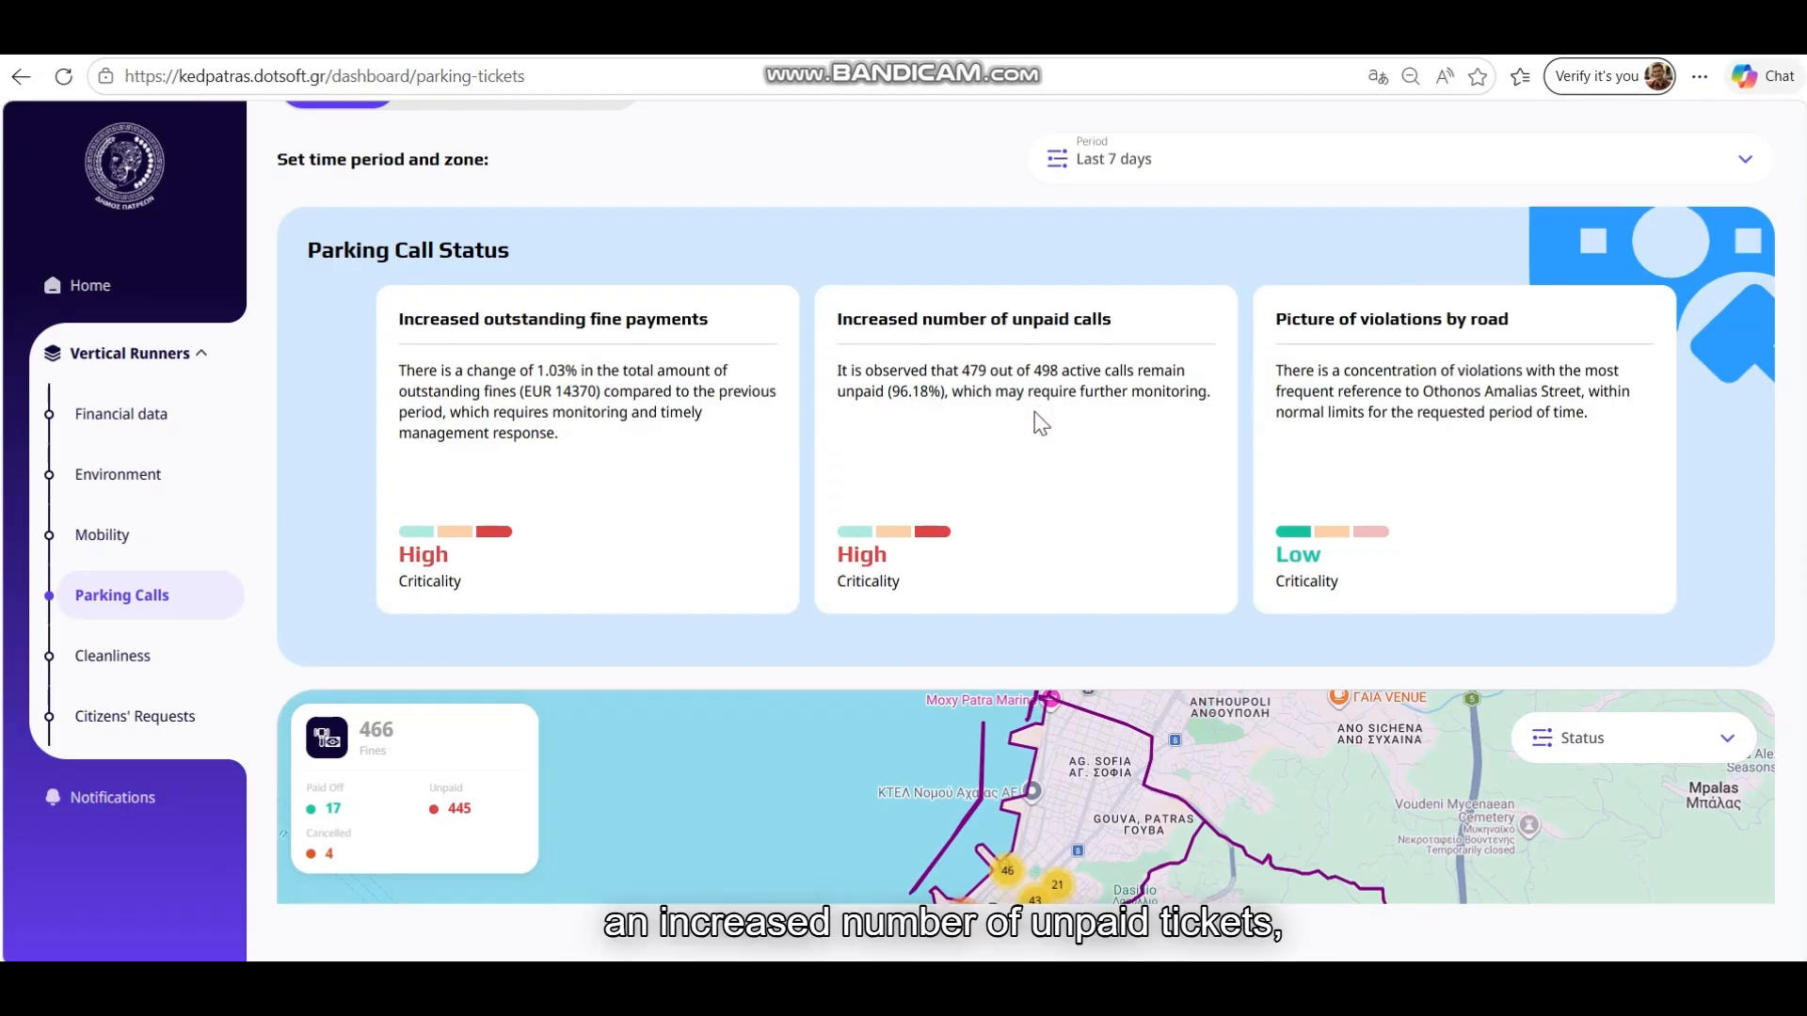
left_click(1383, 456)
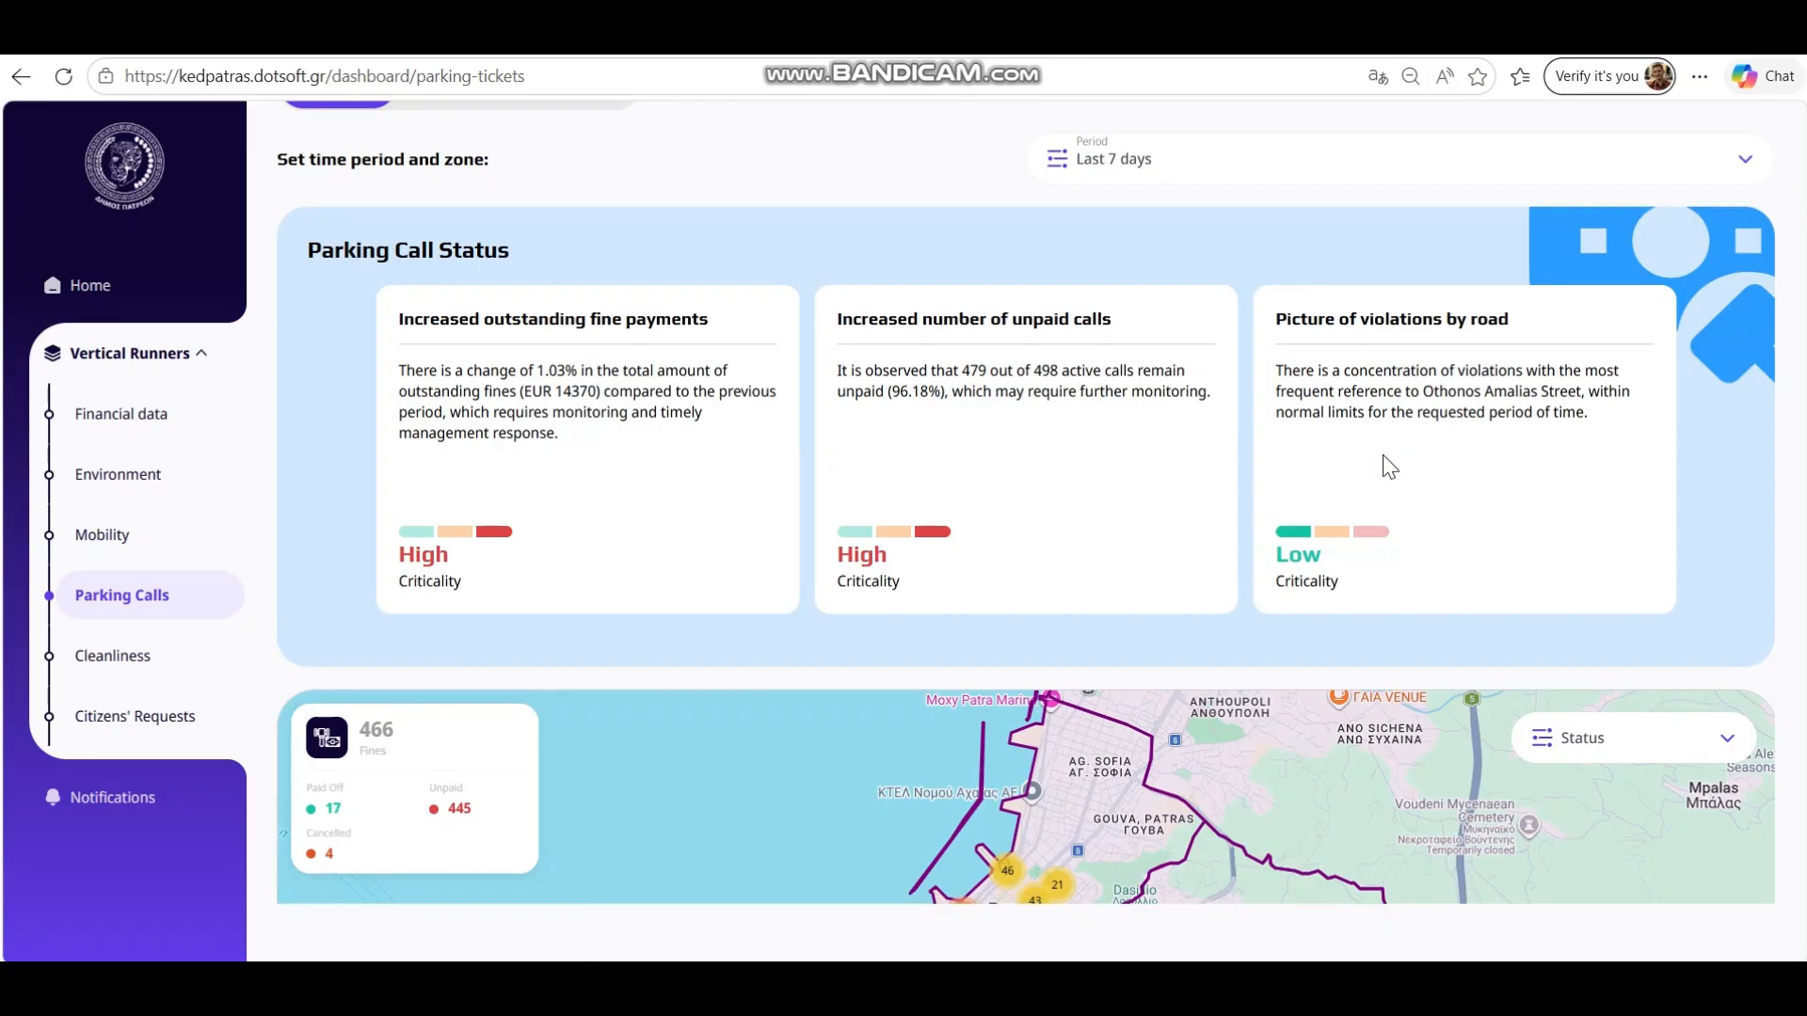
scroll(1384, 462, "down", 4)
scroll(1363, 471, "up", 3)
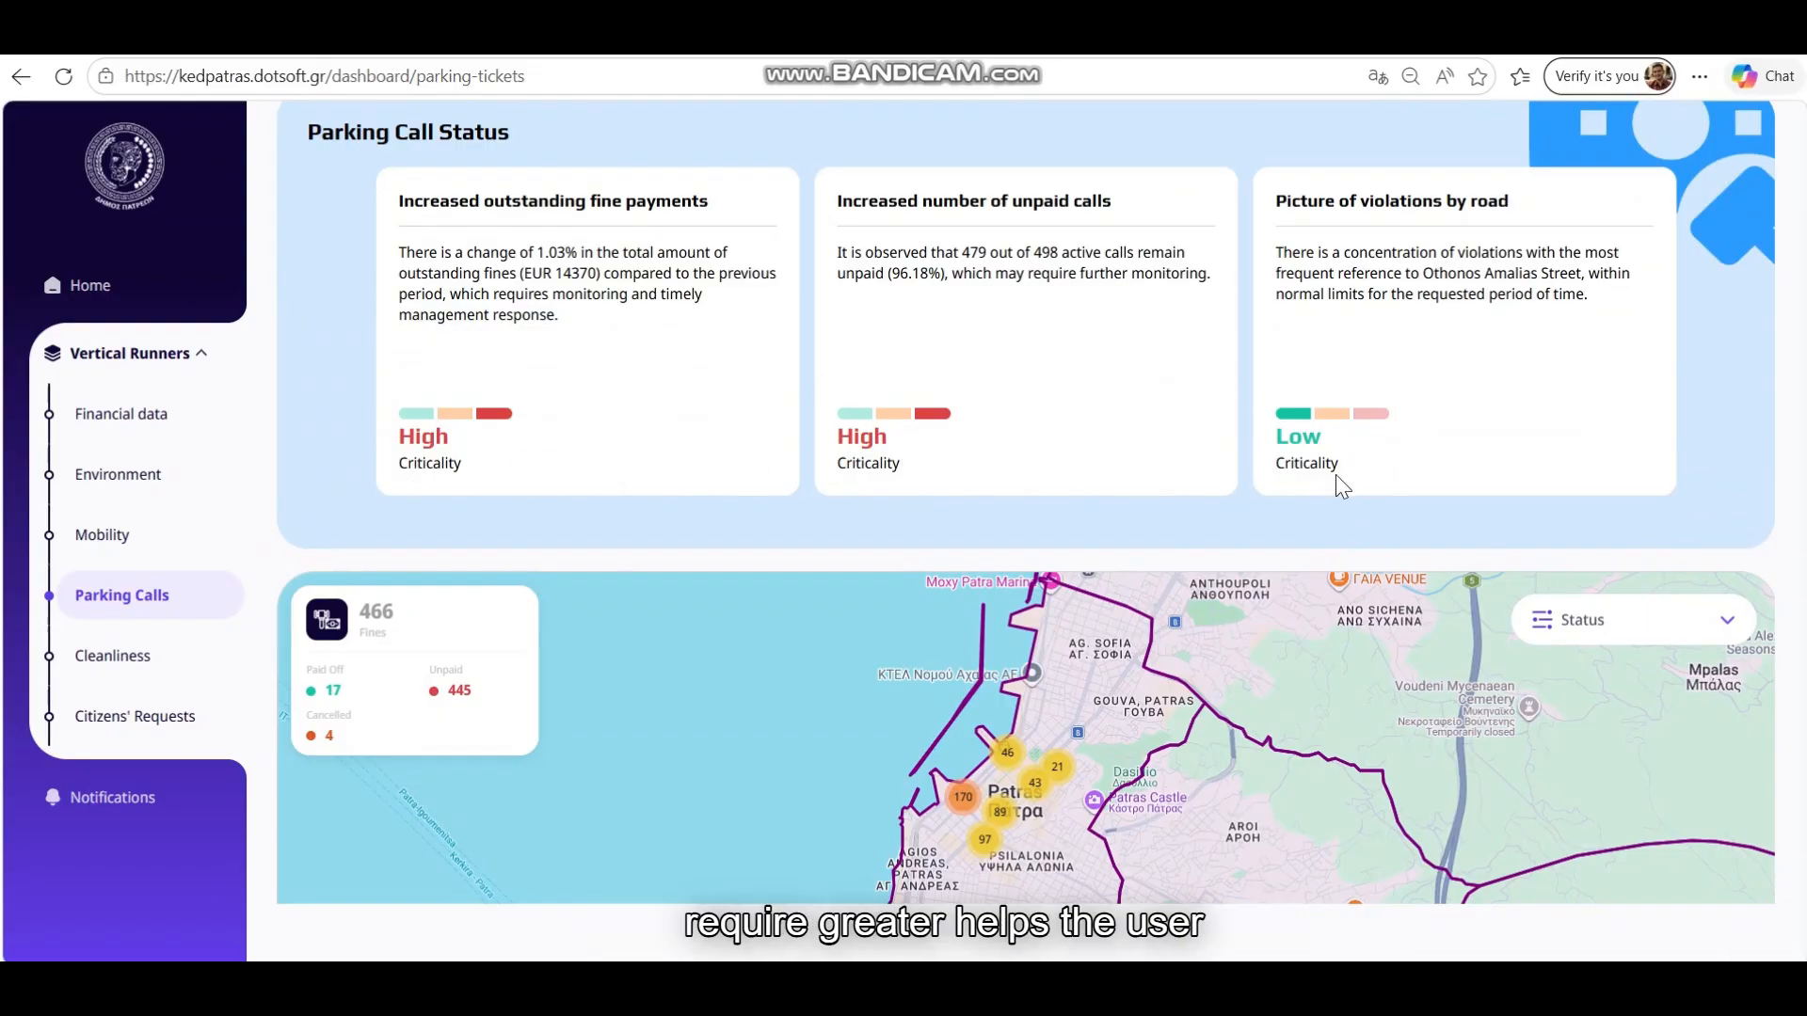
scroll(1225, 512, "down", 3)
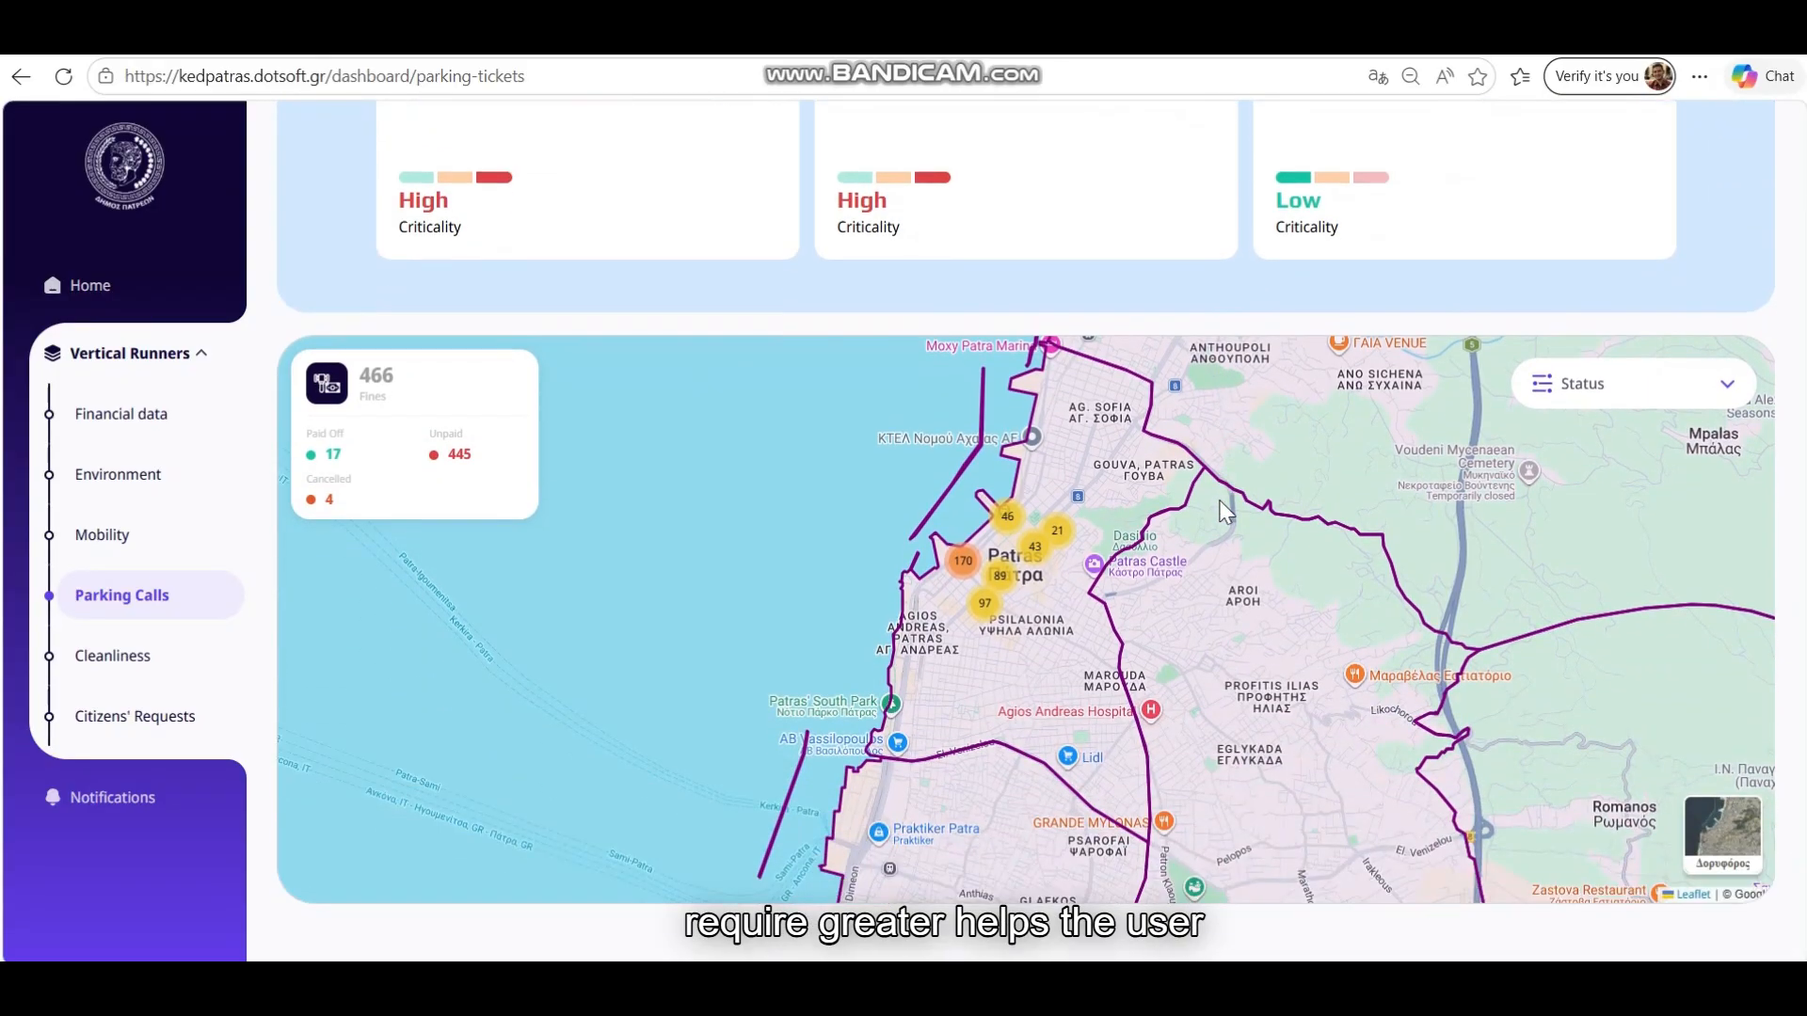
Zoom into a central Patras fines cluster and check an unpaid fine's details
scroll(1026, 621, "up", 2)
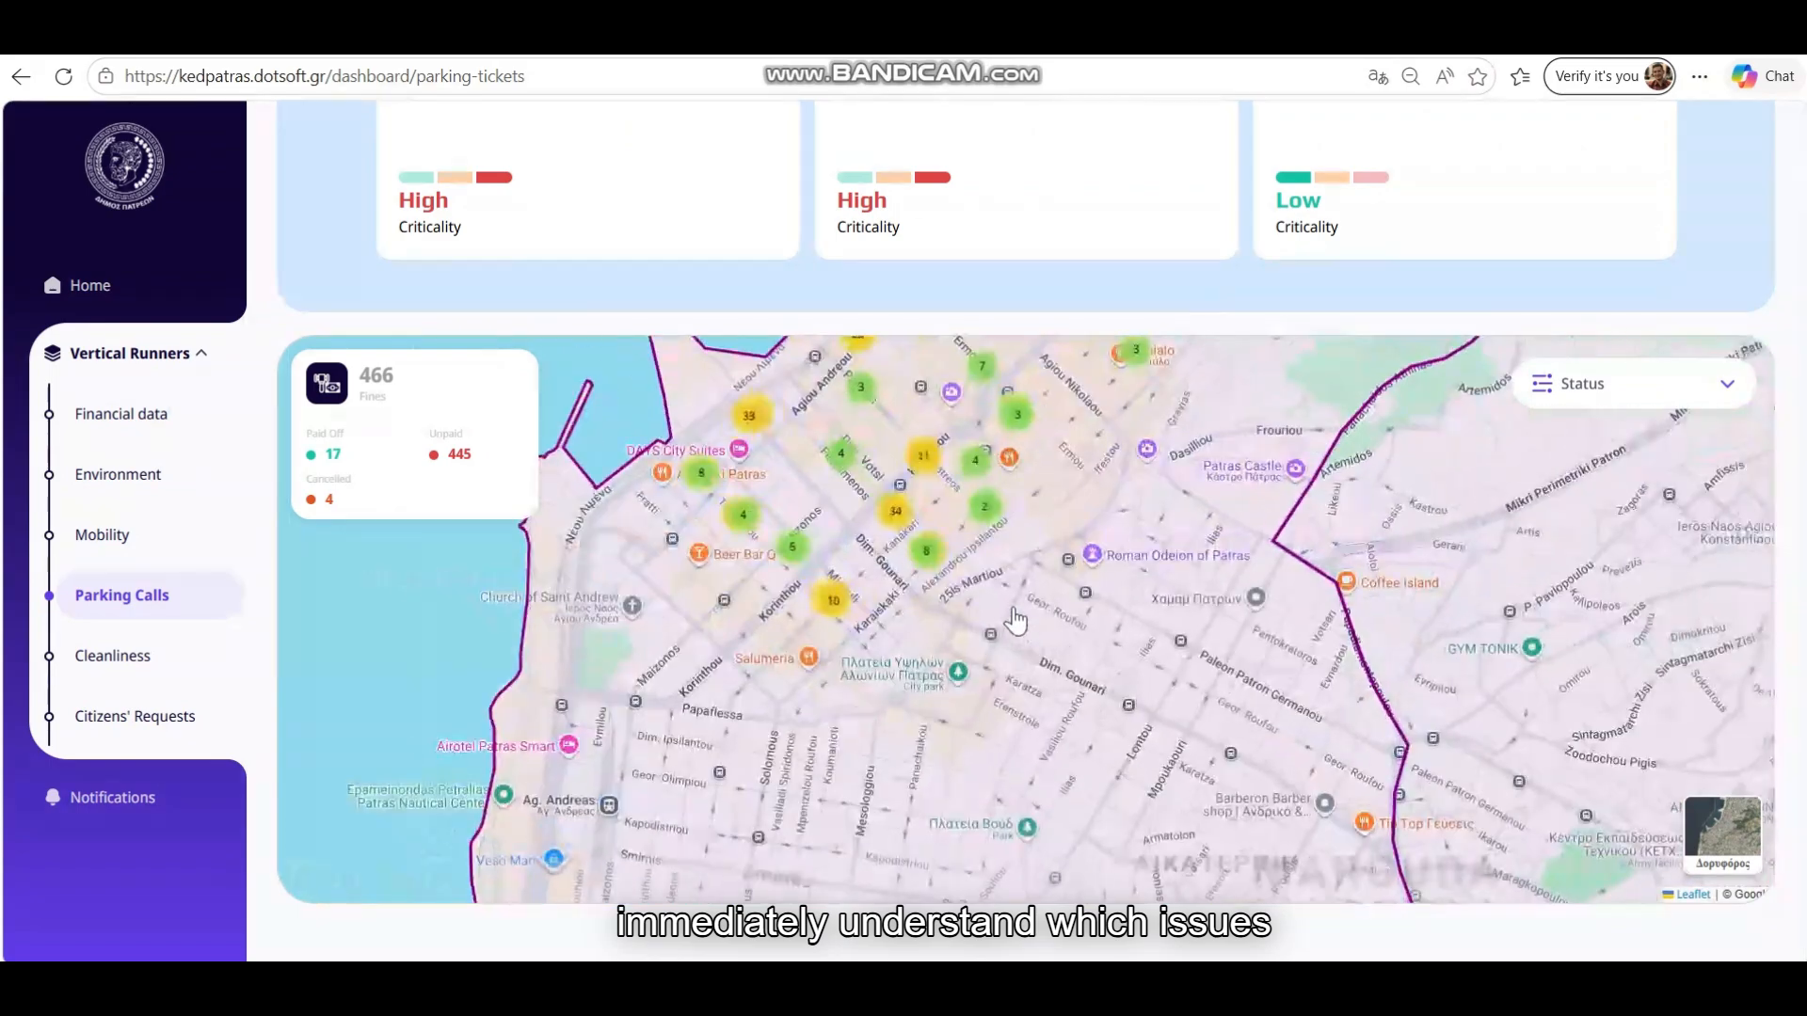
left_click(903, 511)
left_click(960, 474)
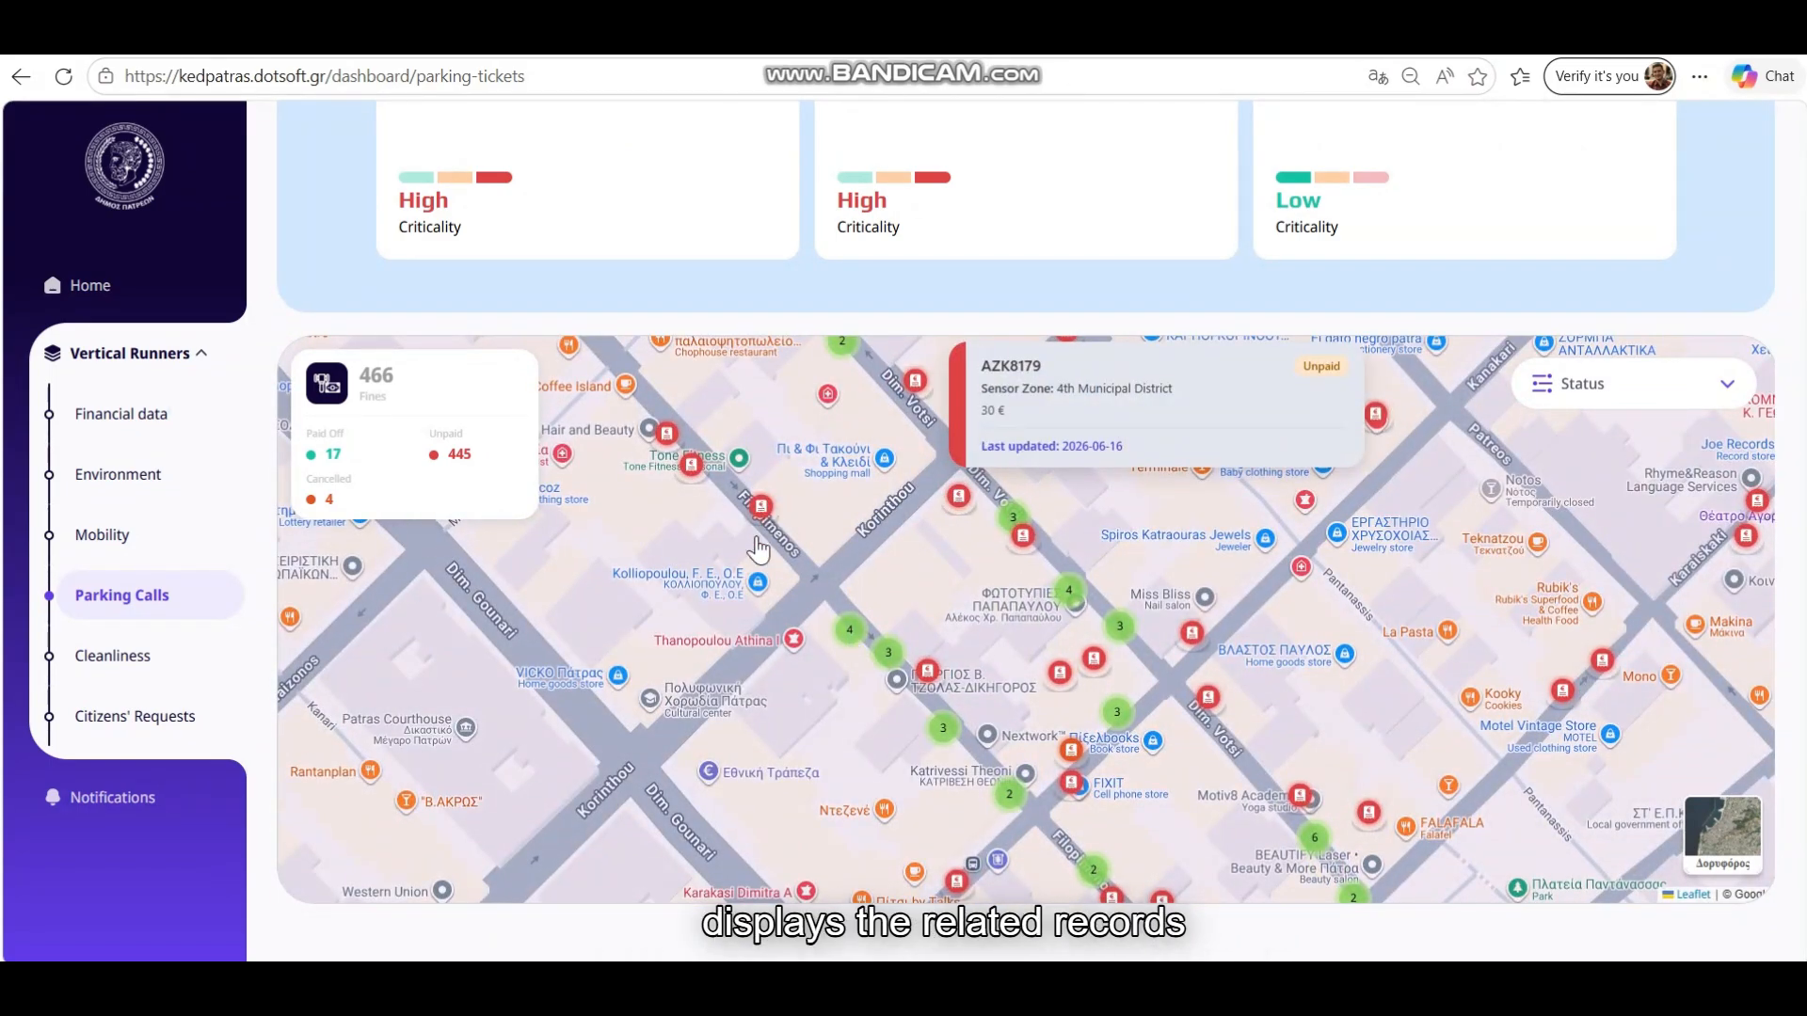
left_click(855, 710)
scroll(861, 711, "down", 3)
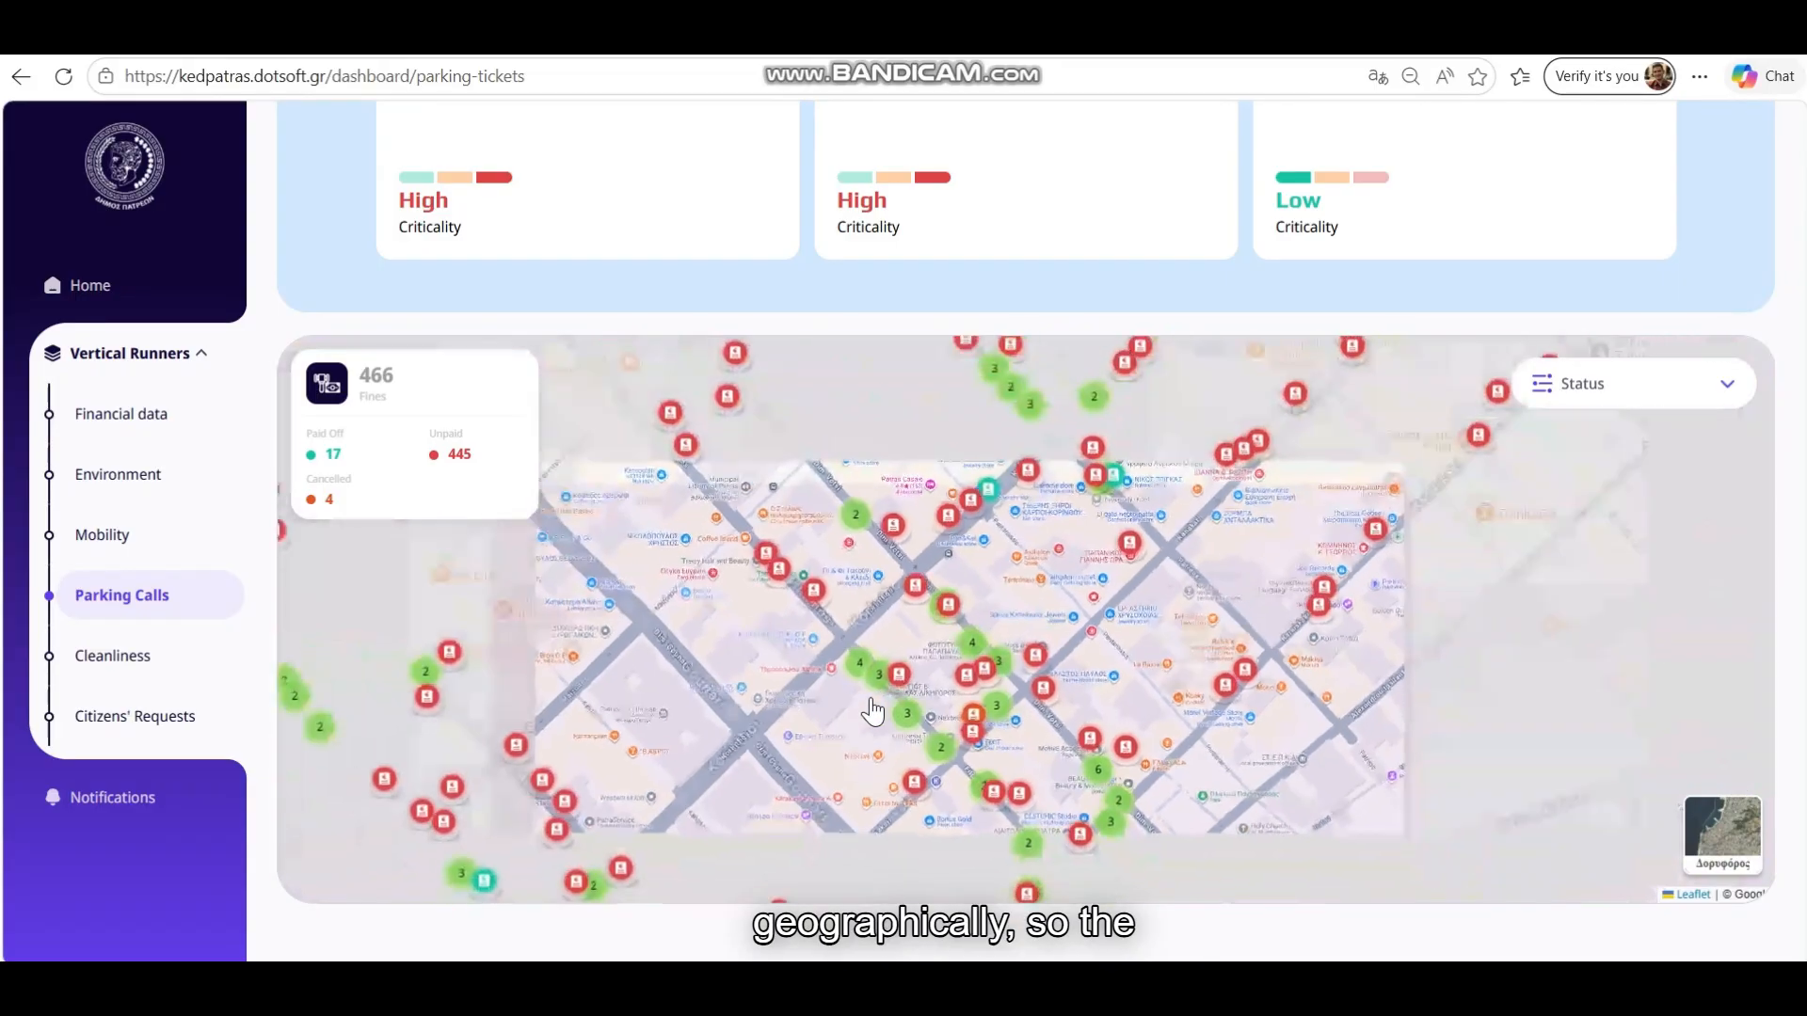
left_click(1579, 394)
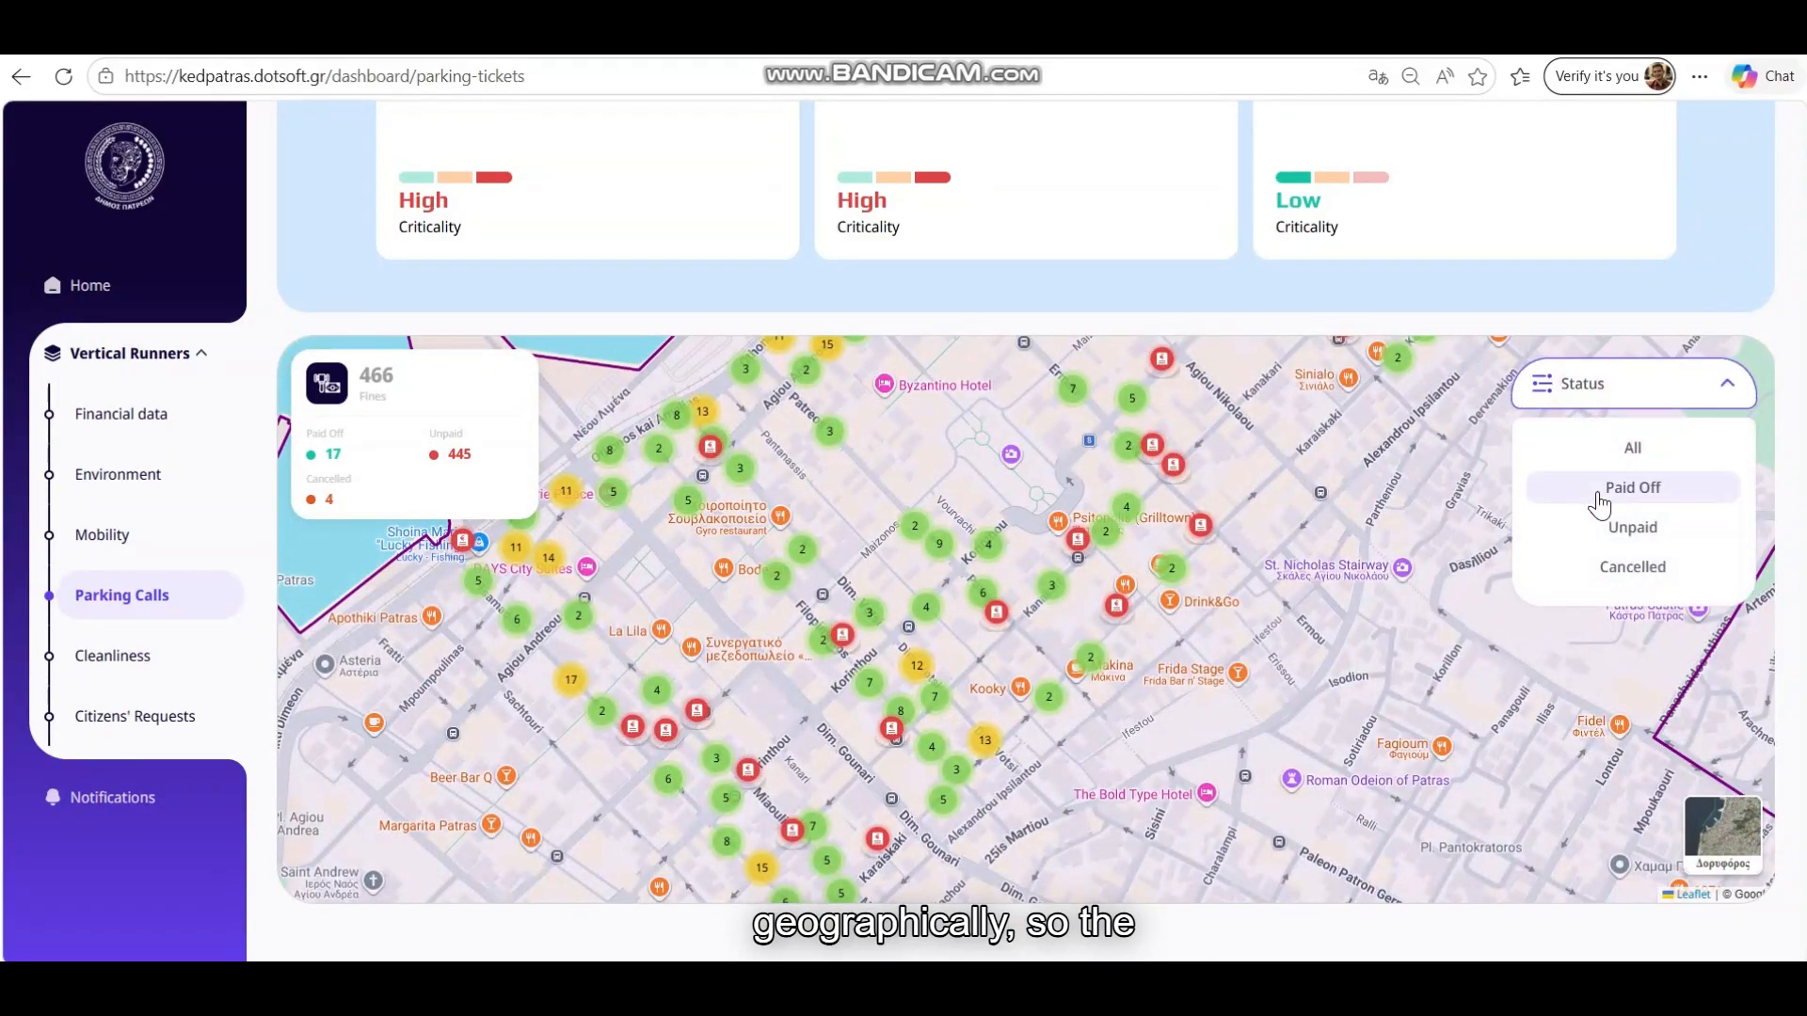
left_click(1607, 530)
left_click(1618, 408)
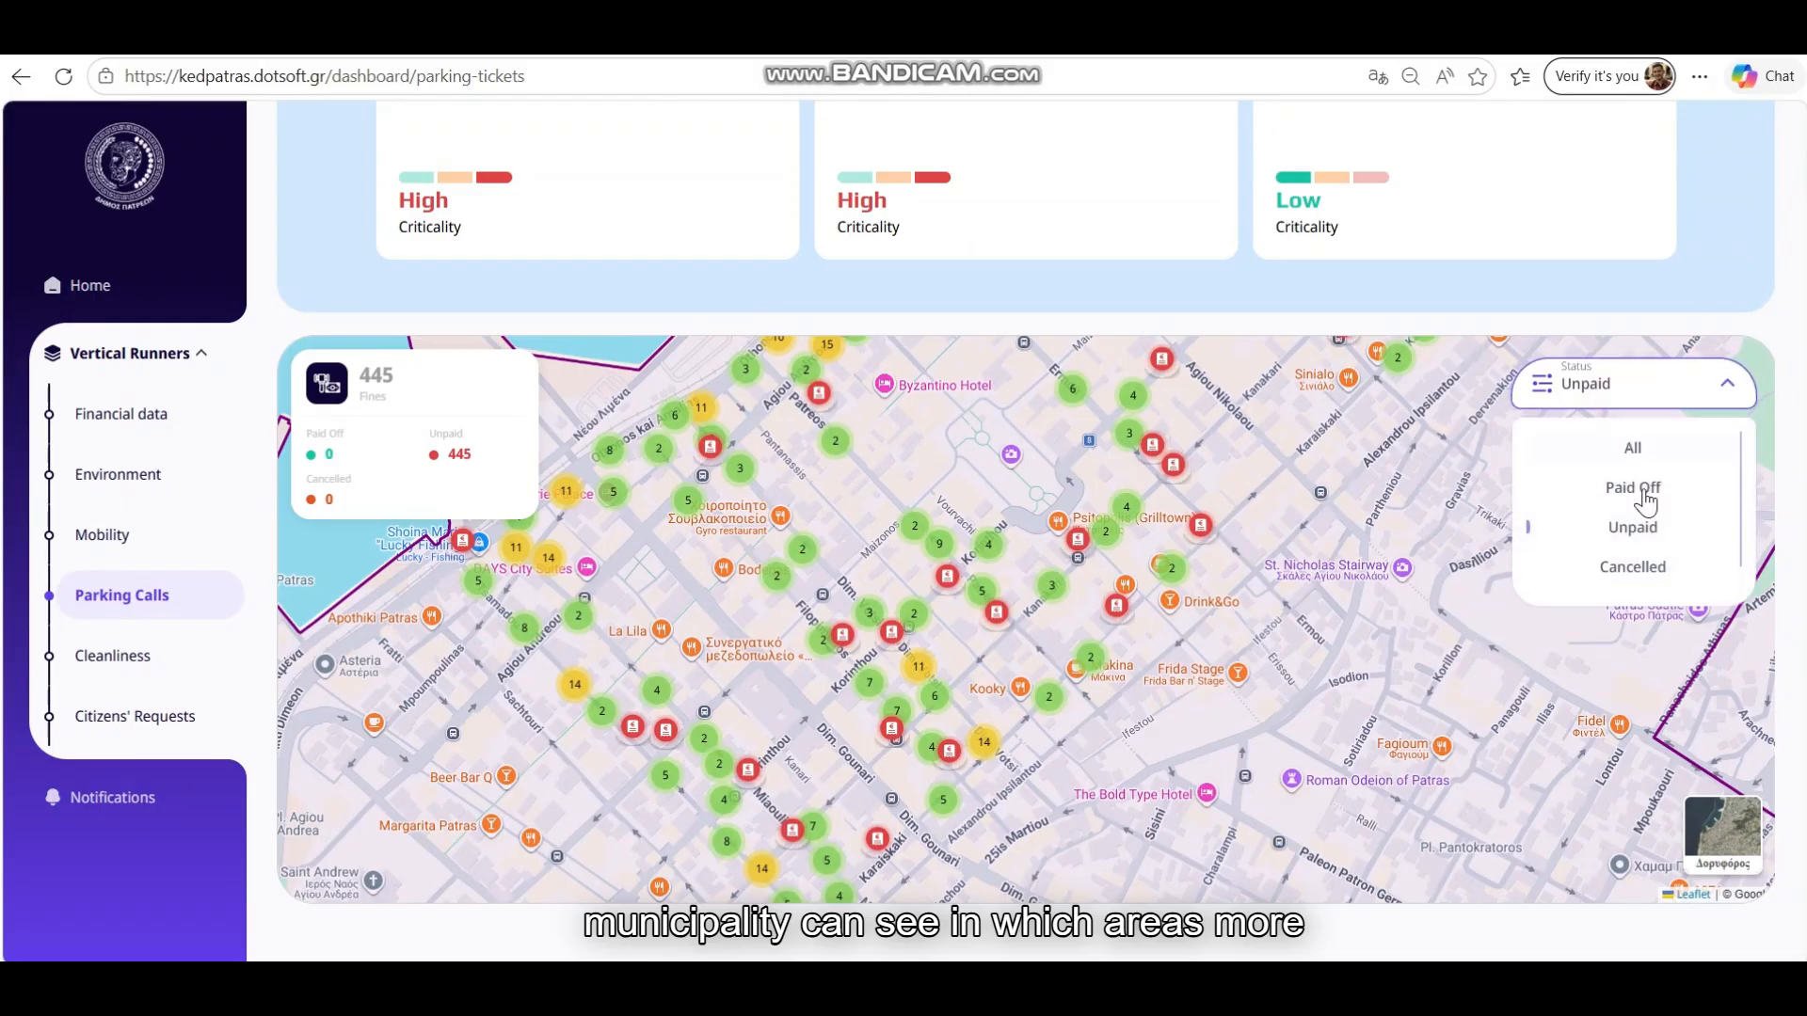
left_click(1631, 489)
left_click(989, 579)
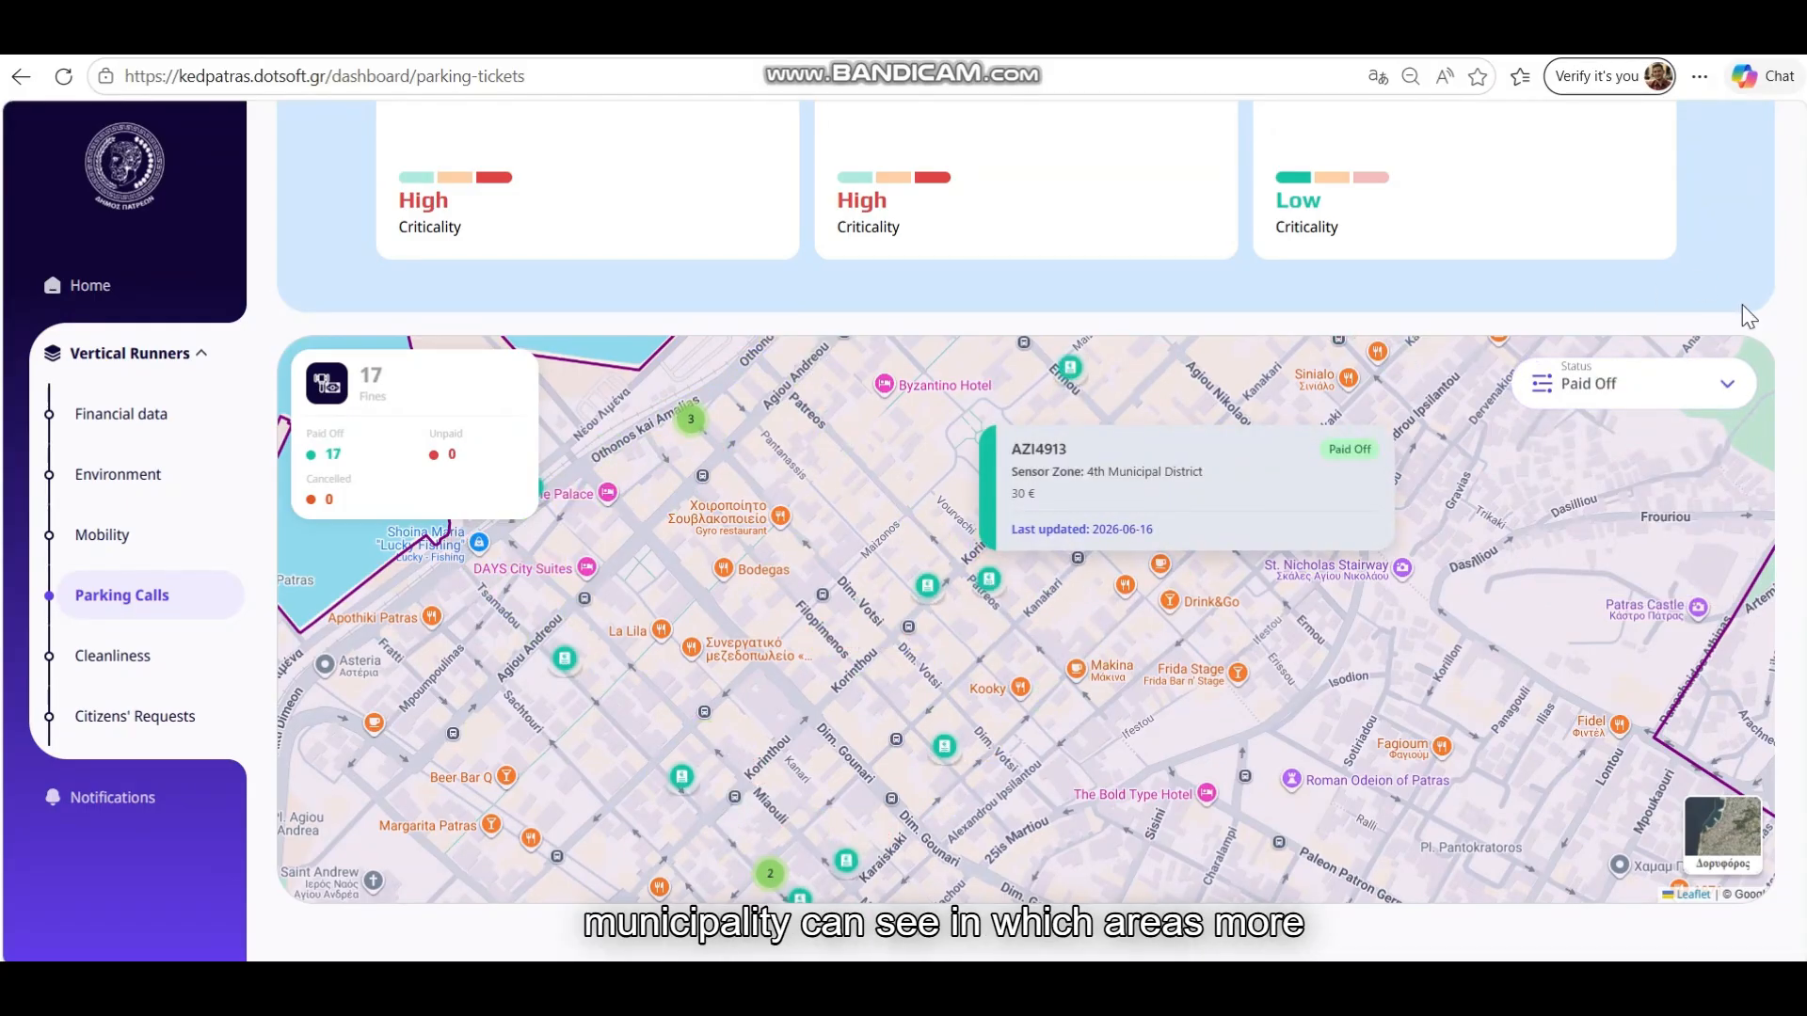
scroll(1742, 303, "up", 5)
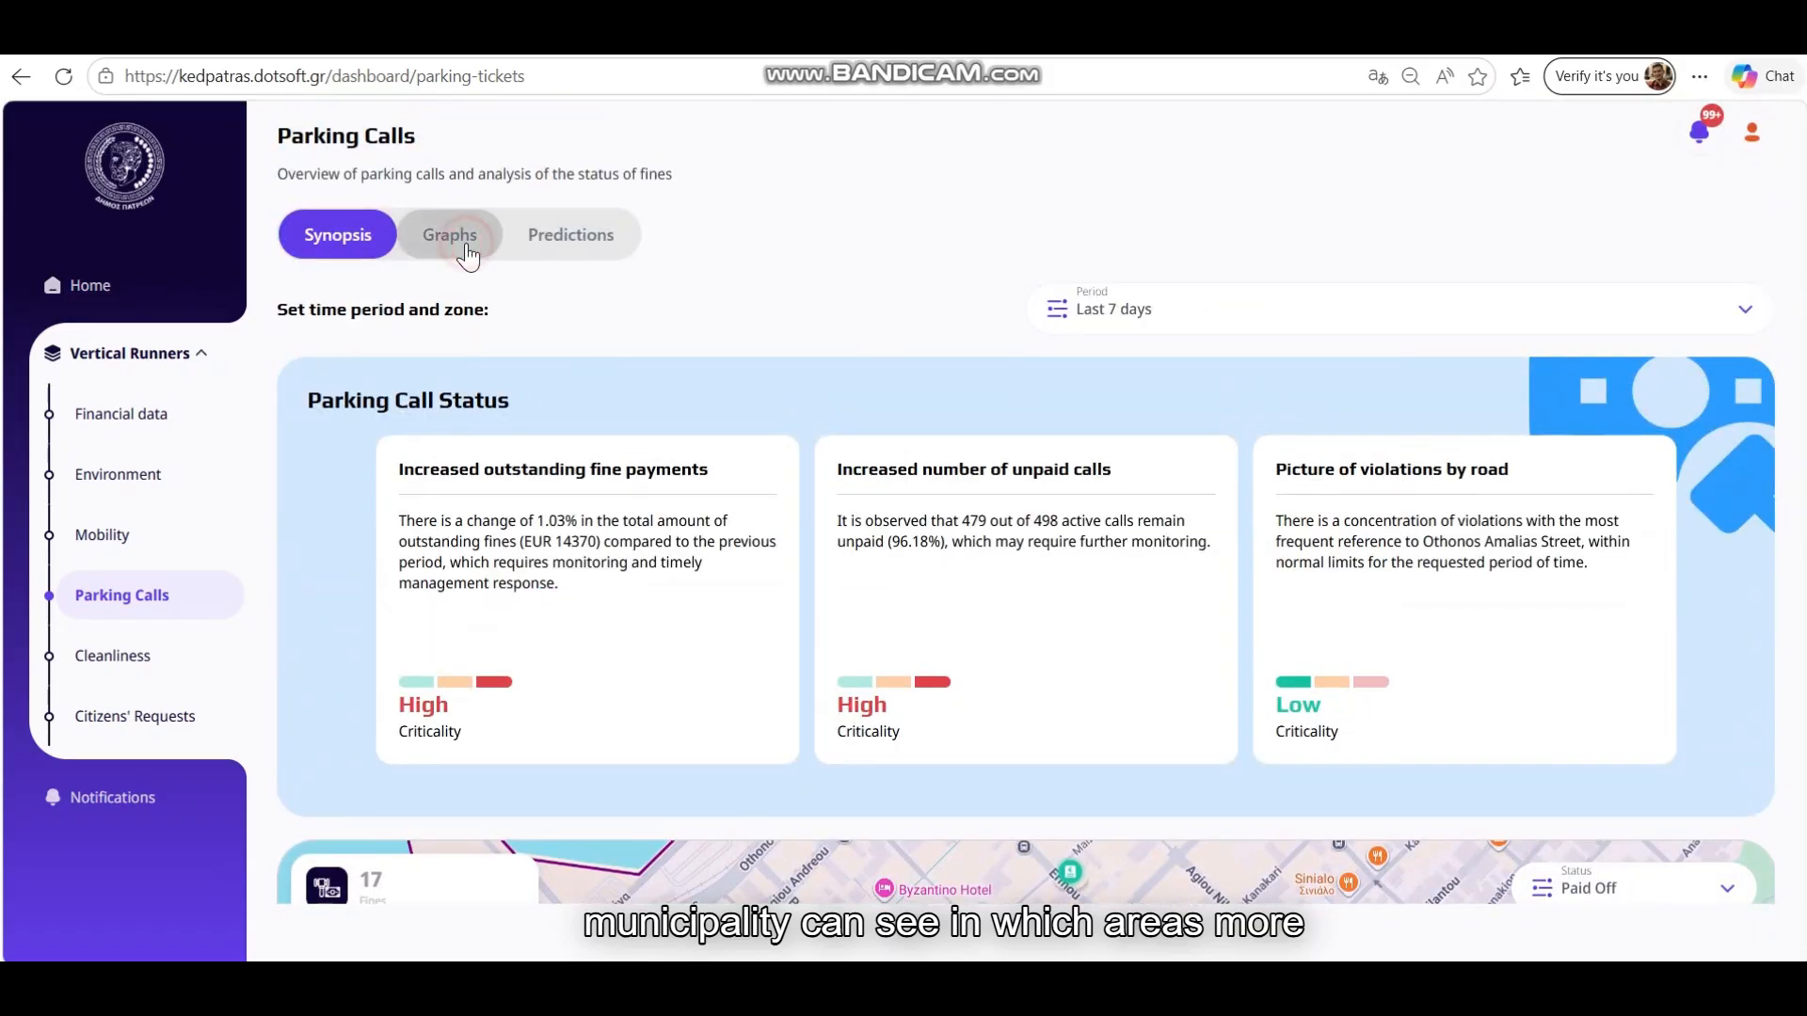
left_click(453, 242)
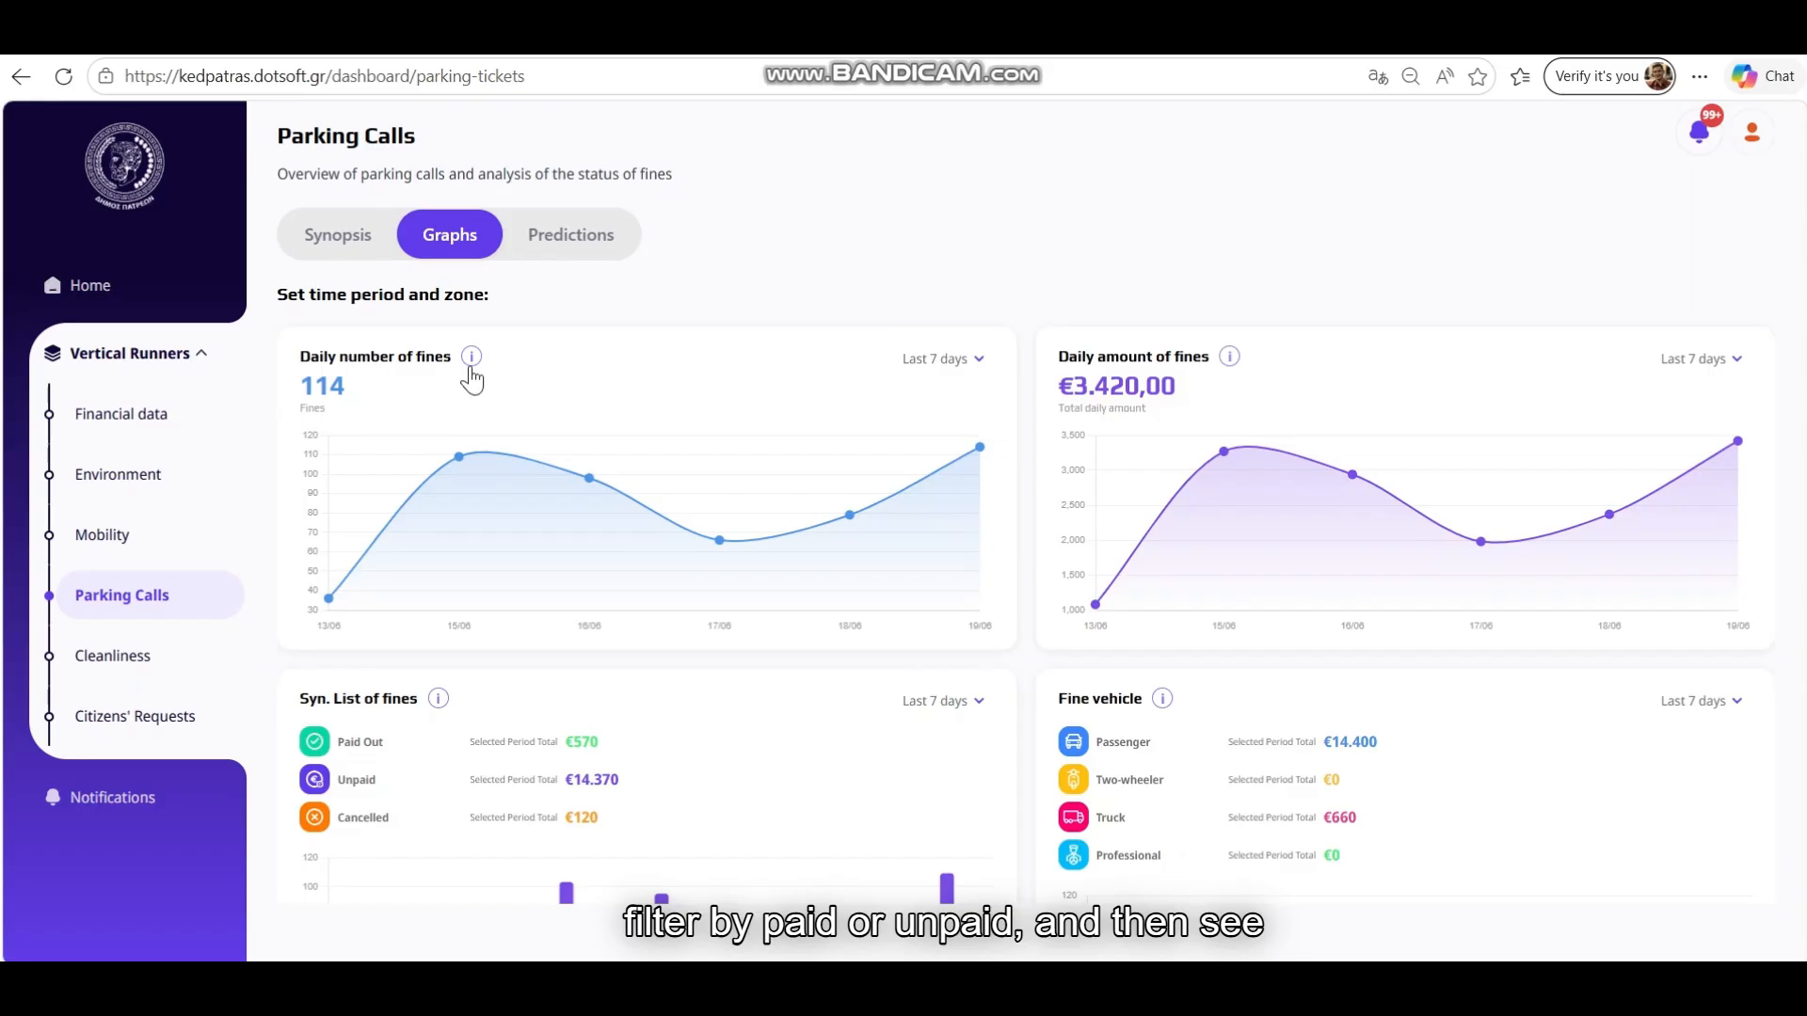
Show the explanation of the daily fines chart in the Graphs view
left_click(1138, 266)
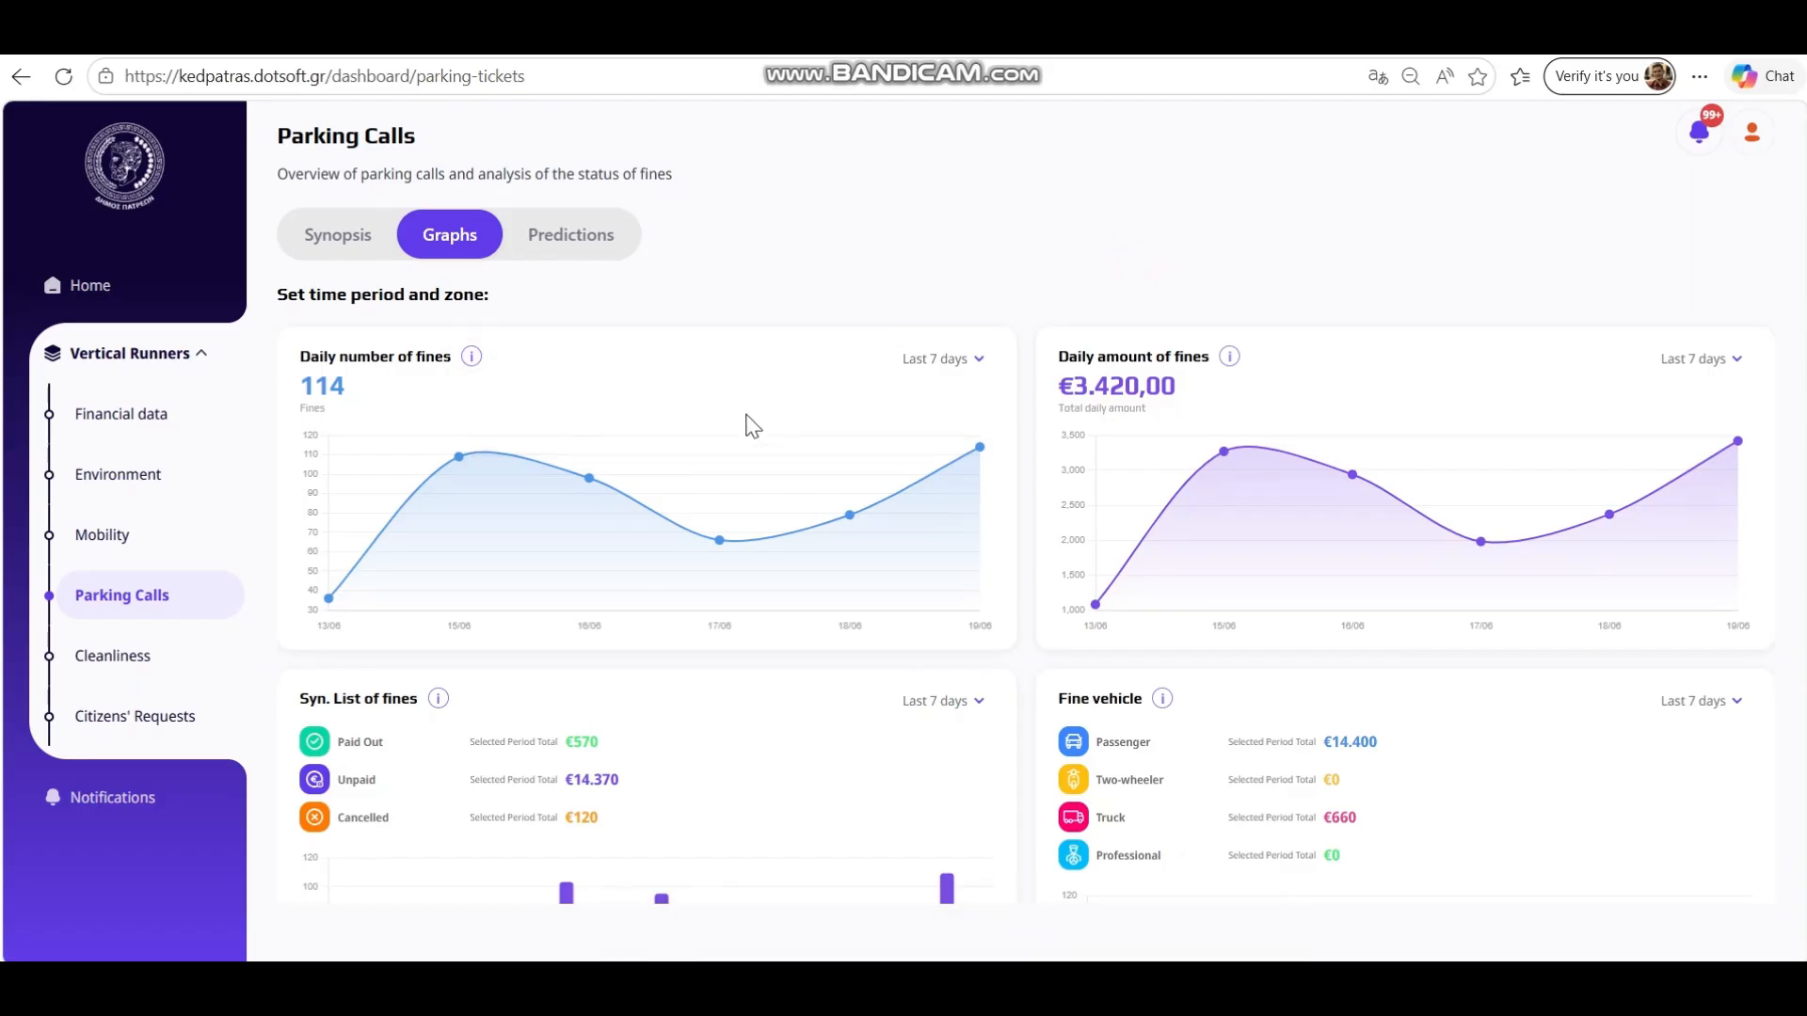
left_click(628, 371)
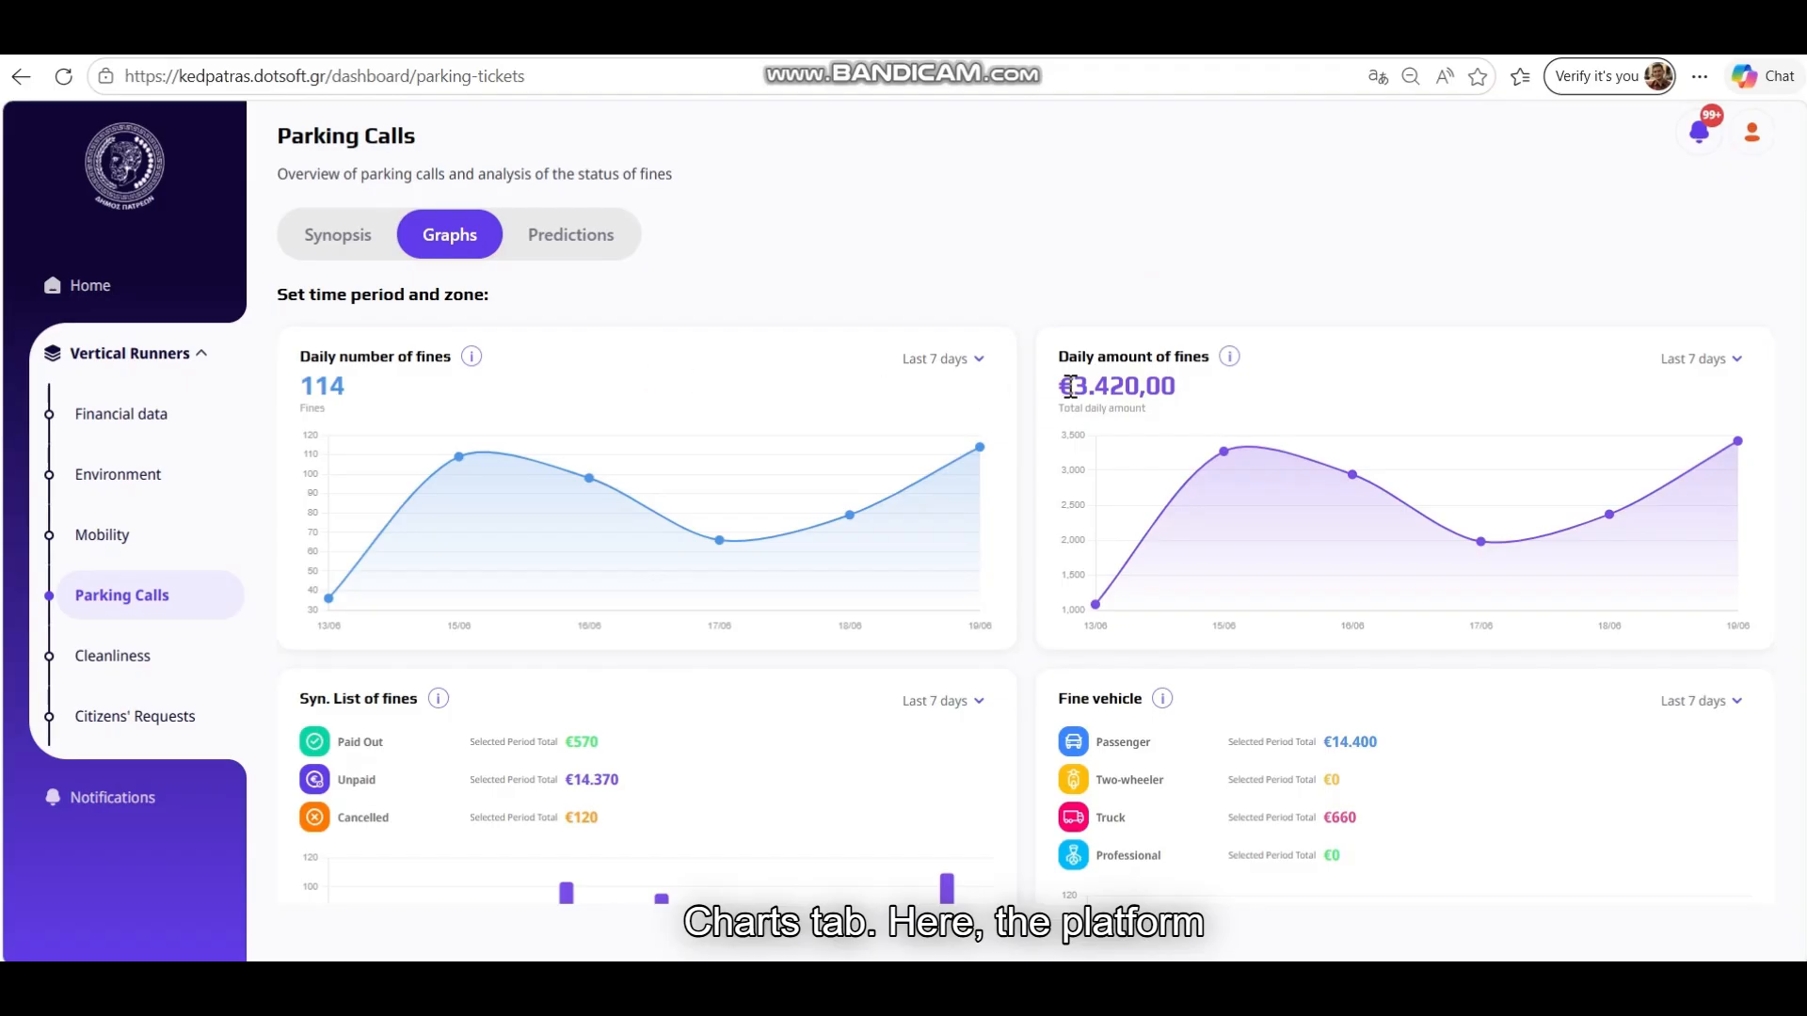
scroll(981, 505, "down", 3)
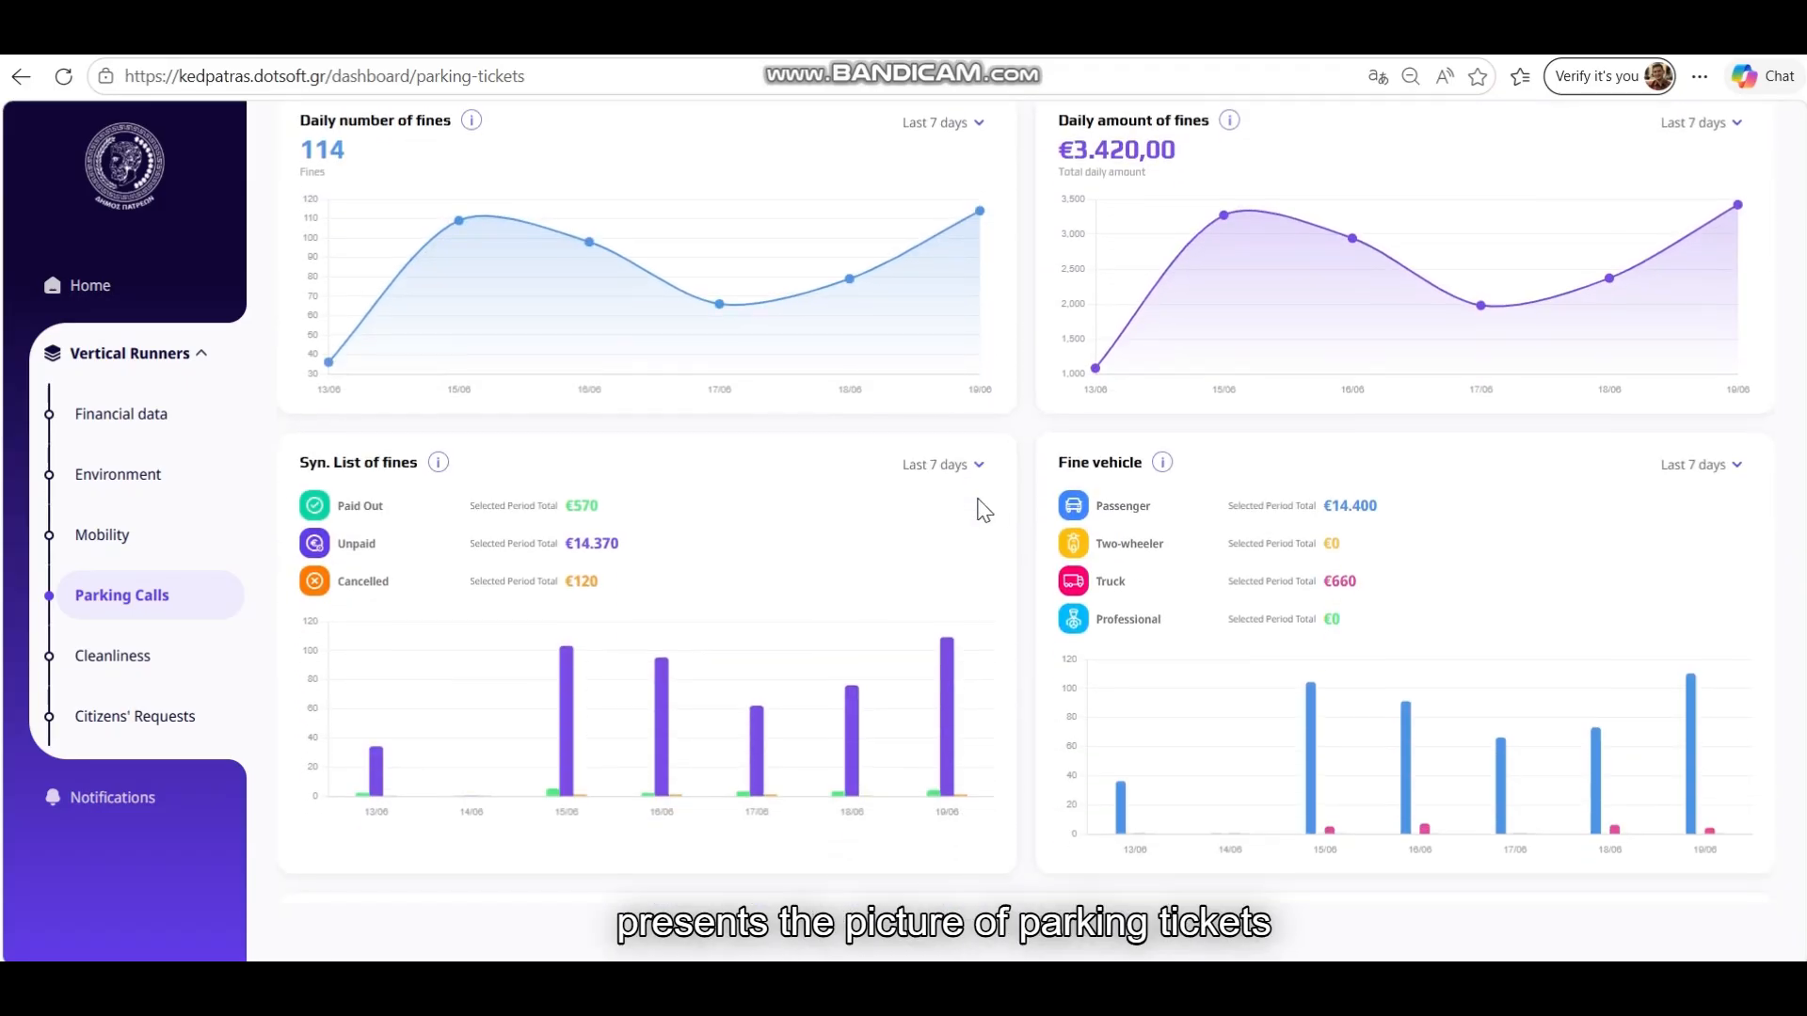
scroll(984, 509, "up", 1)
scroll(980, 505, "down", 1)
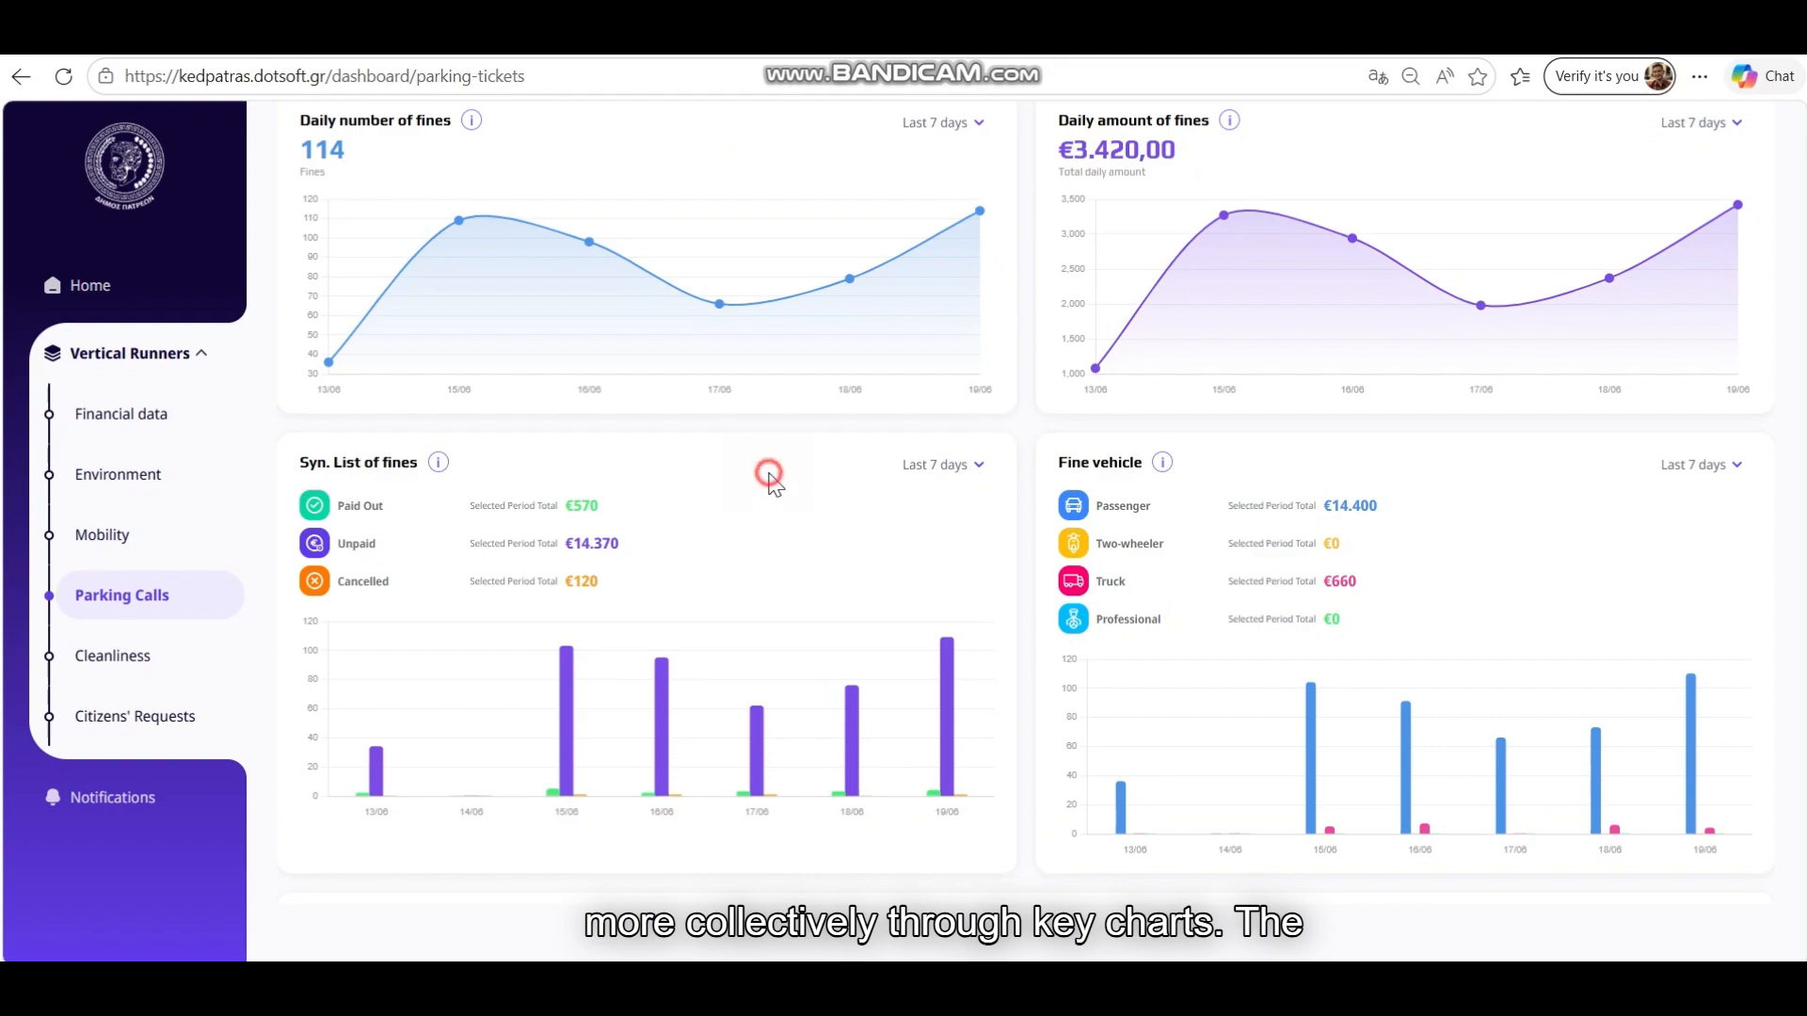
Change the Syn. List of fines period from Last 7 days to Last 14 days
left_click(974, 464)
left_click(877, 541)
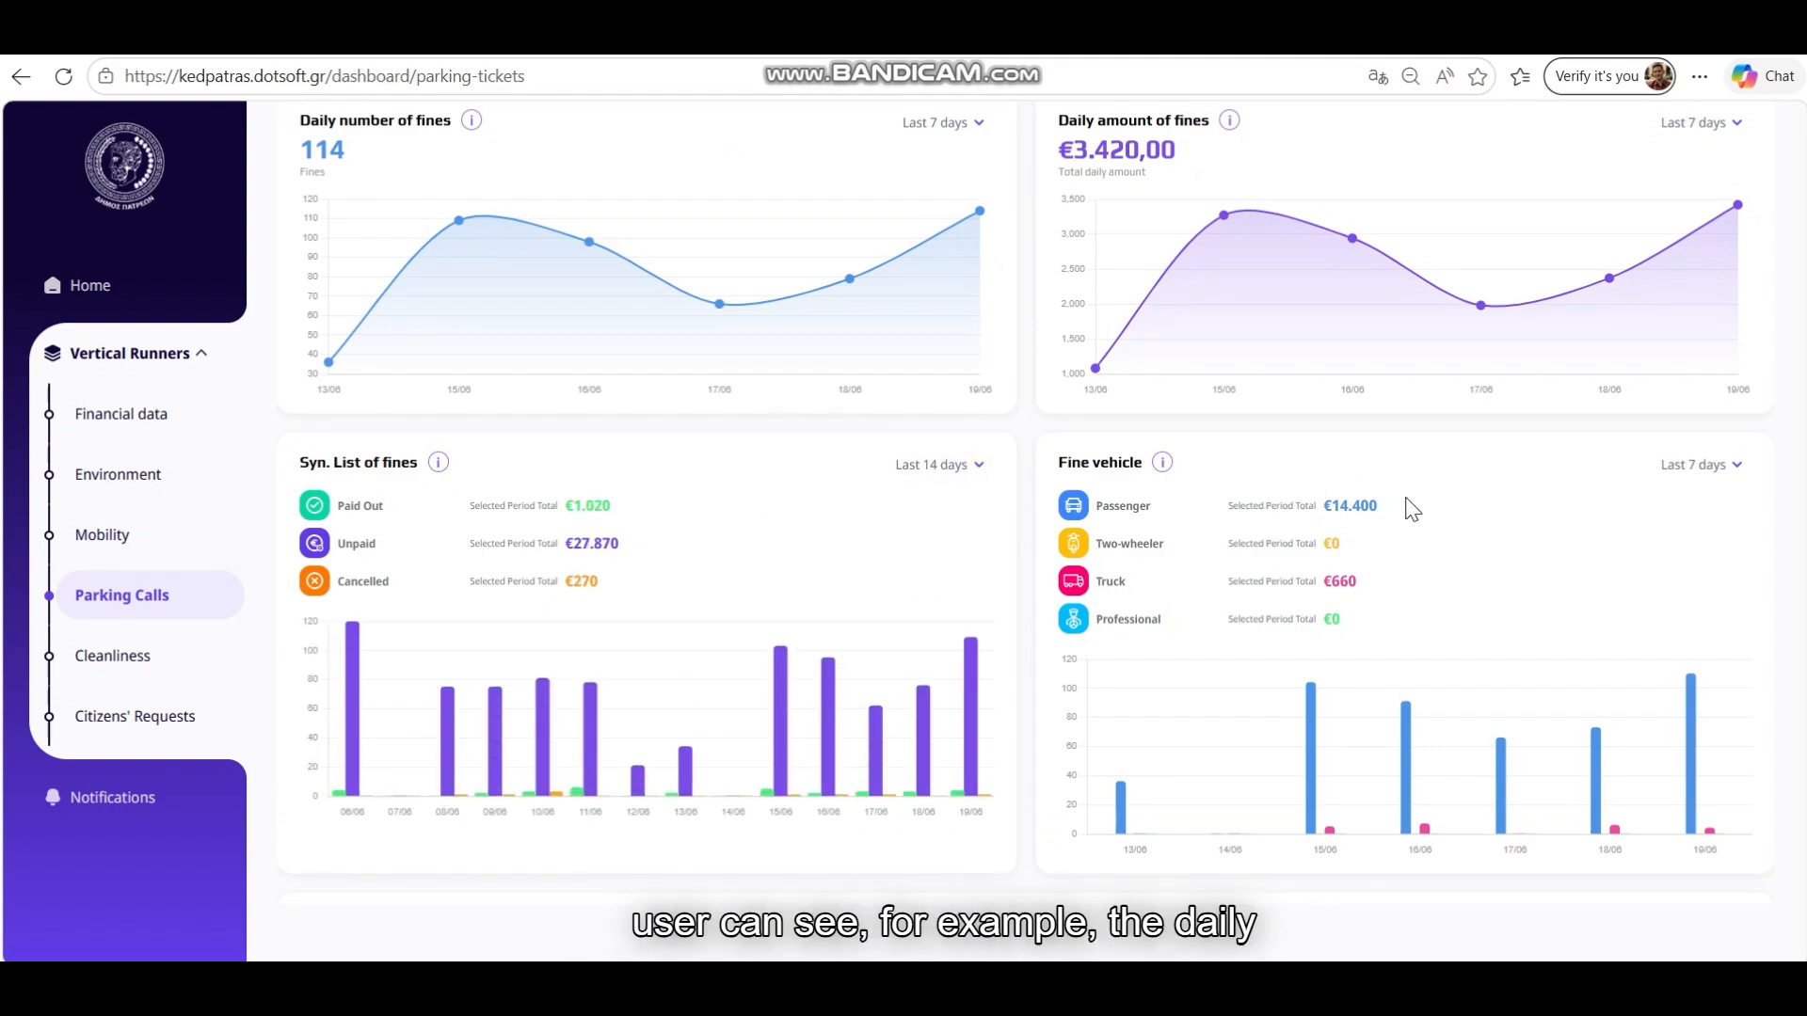
scroll(1468, 505, "down", 3)
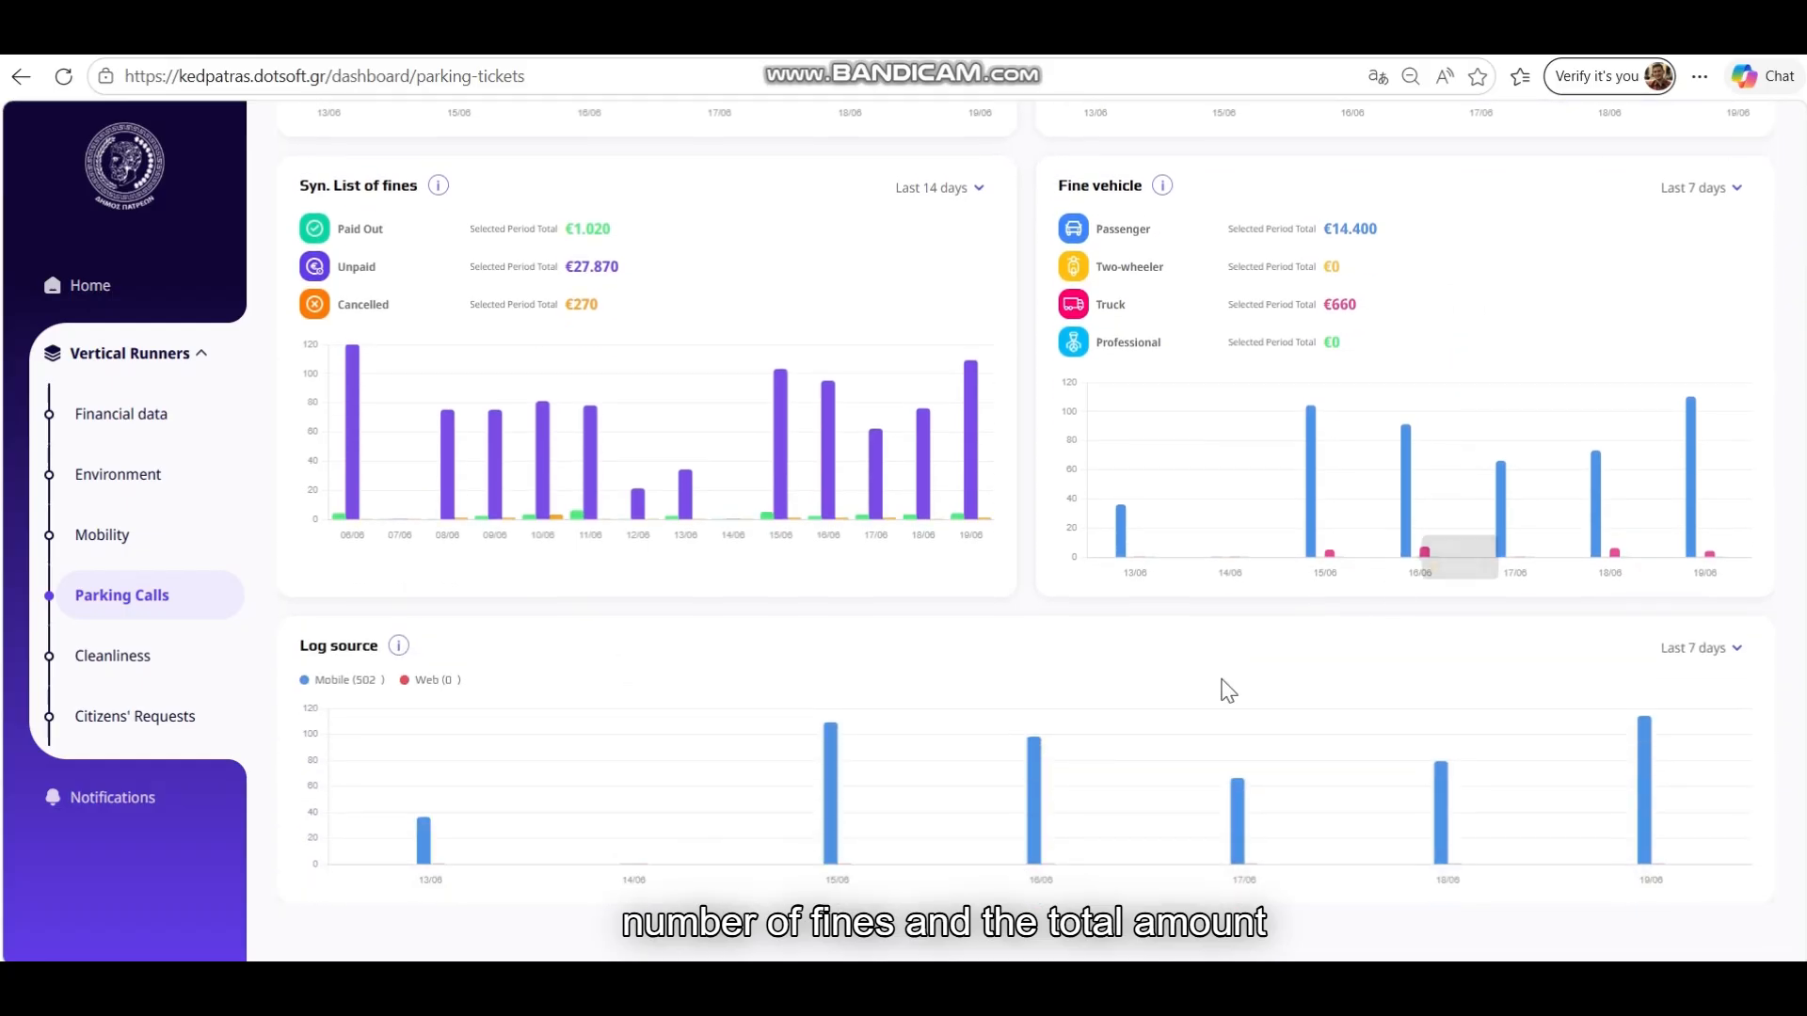
mouse_move(402, 649)
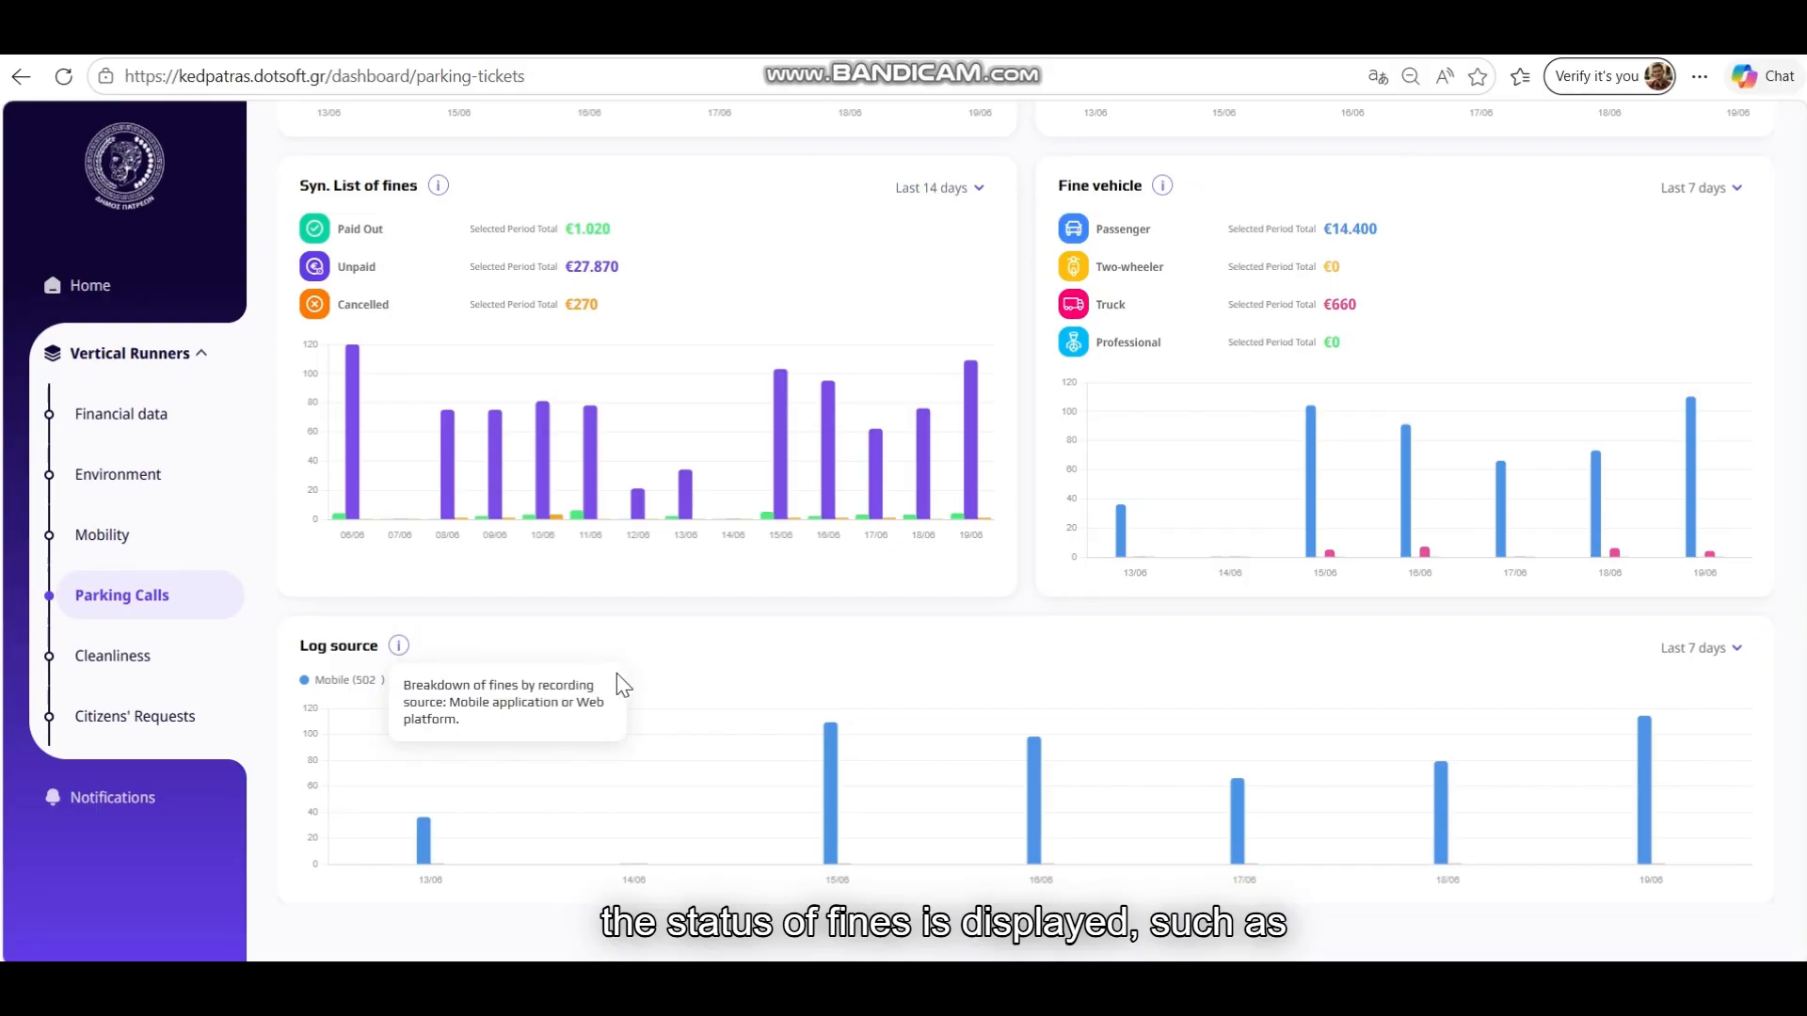
scroll(1142, 650, "up", 3)
scroll(1133, 643, "up", 2)
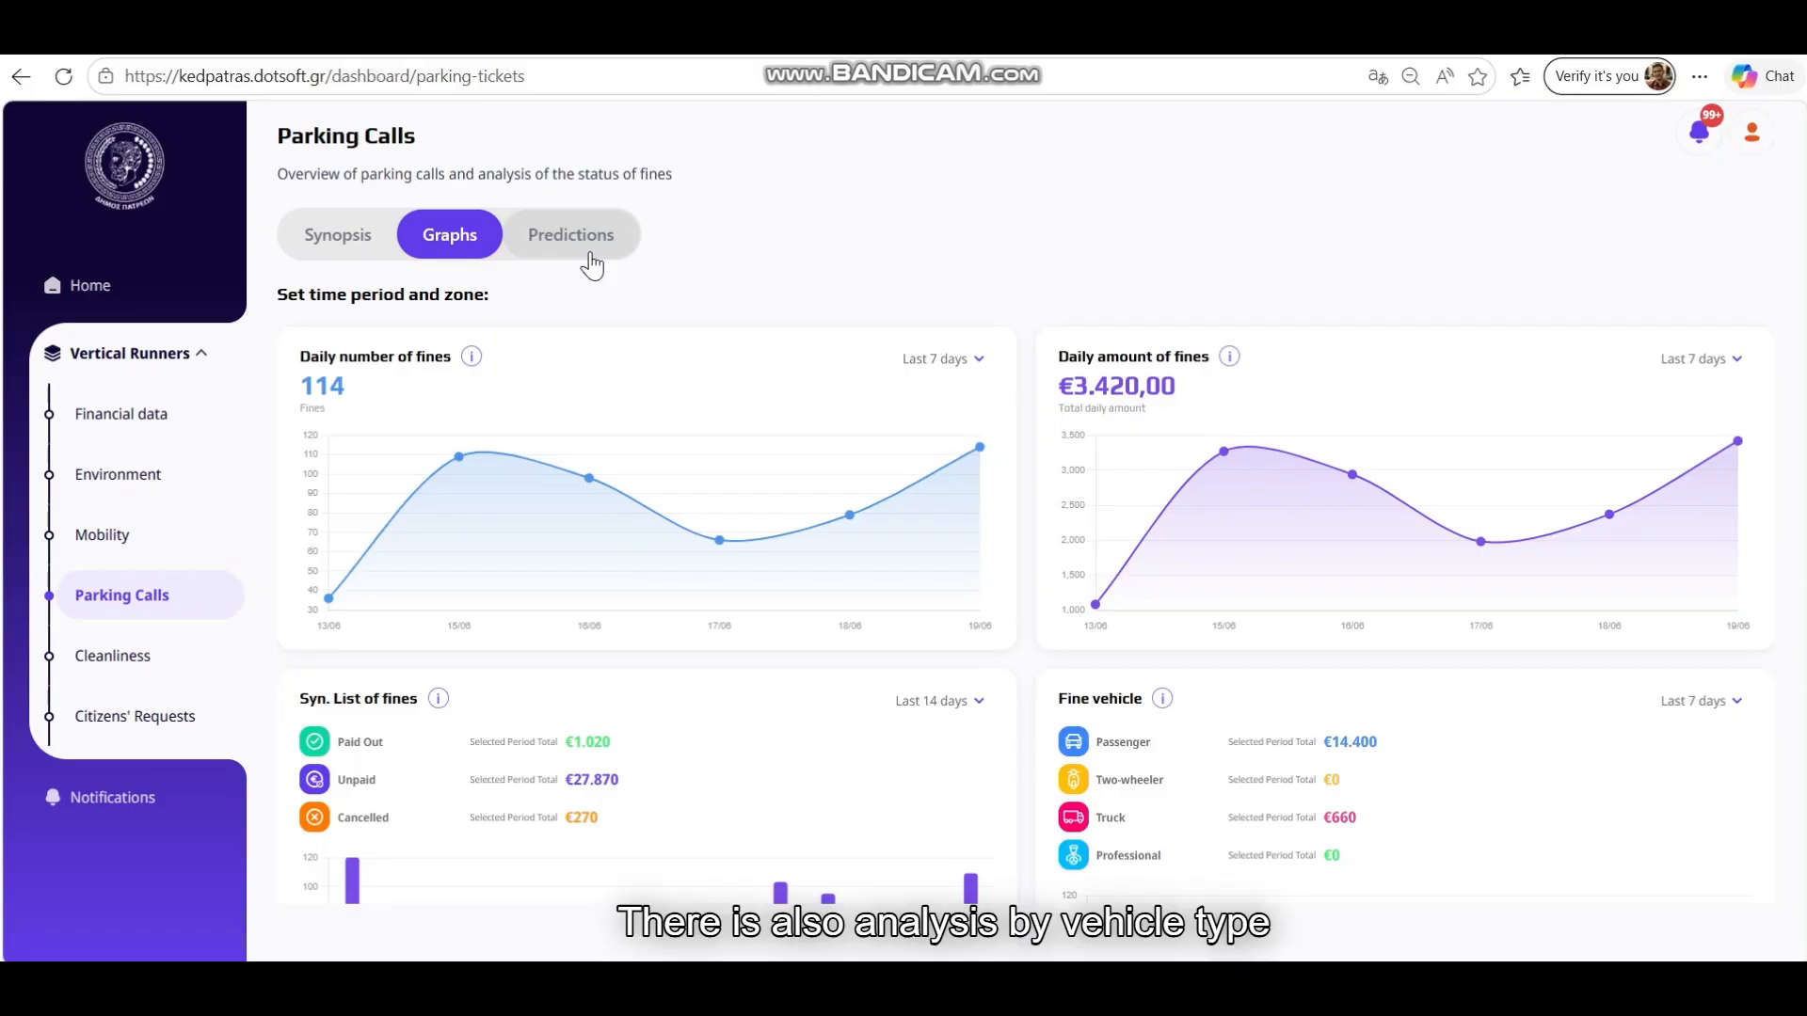
scroll(978, 447, "down", 5)
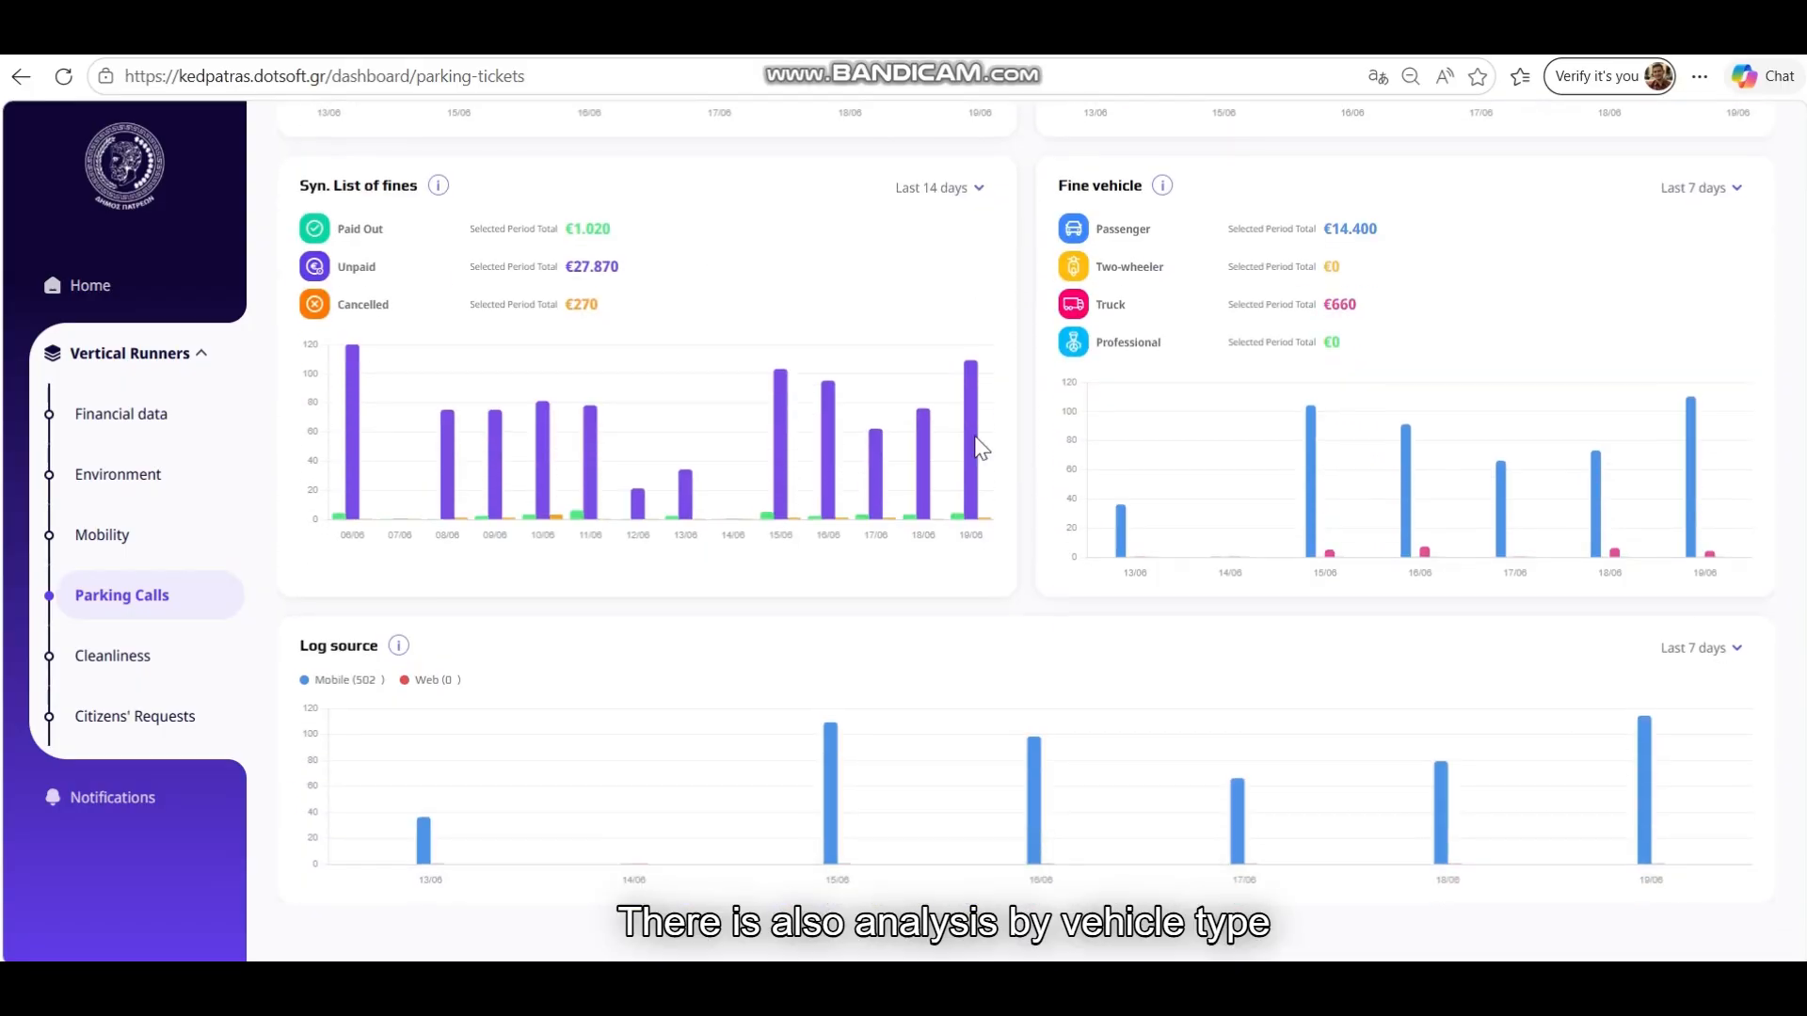
scroll(979, 447, "up", 5)
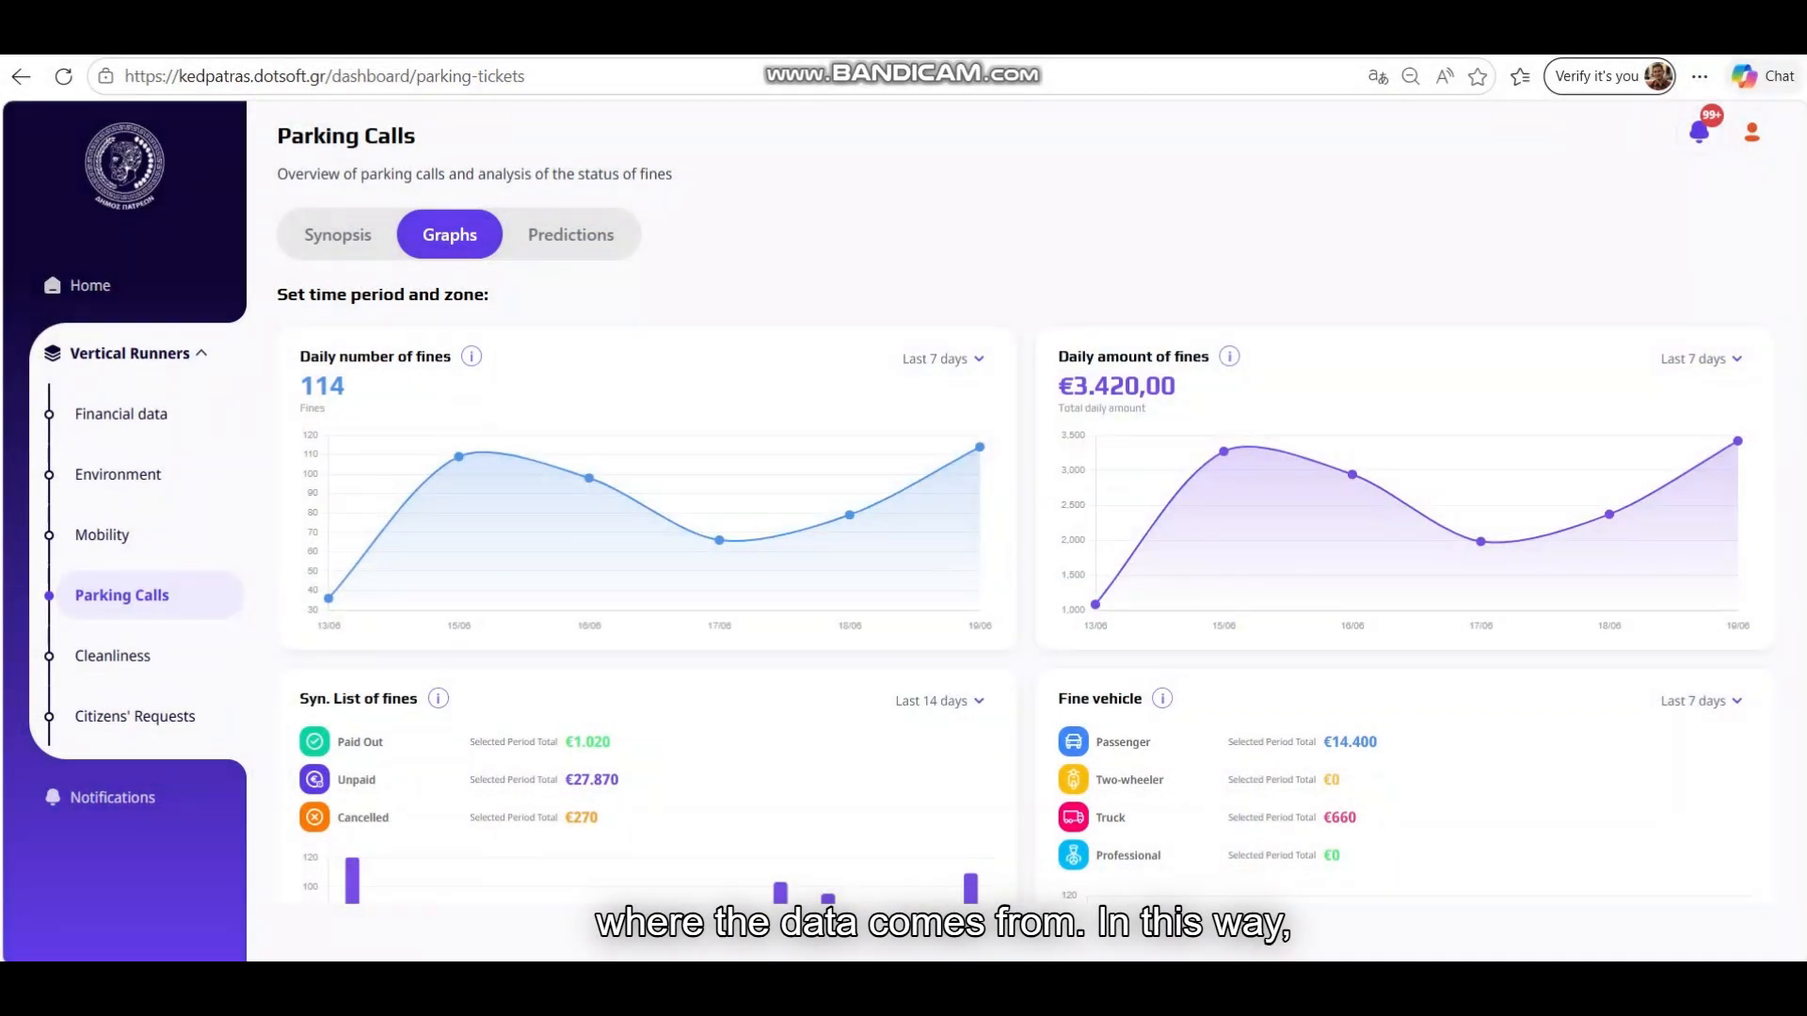
Show the parking-call Predictions and frame zones A and D on the forecast map
left_click(591, 239)
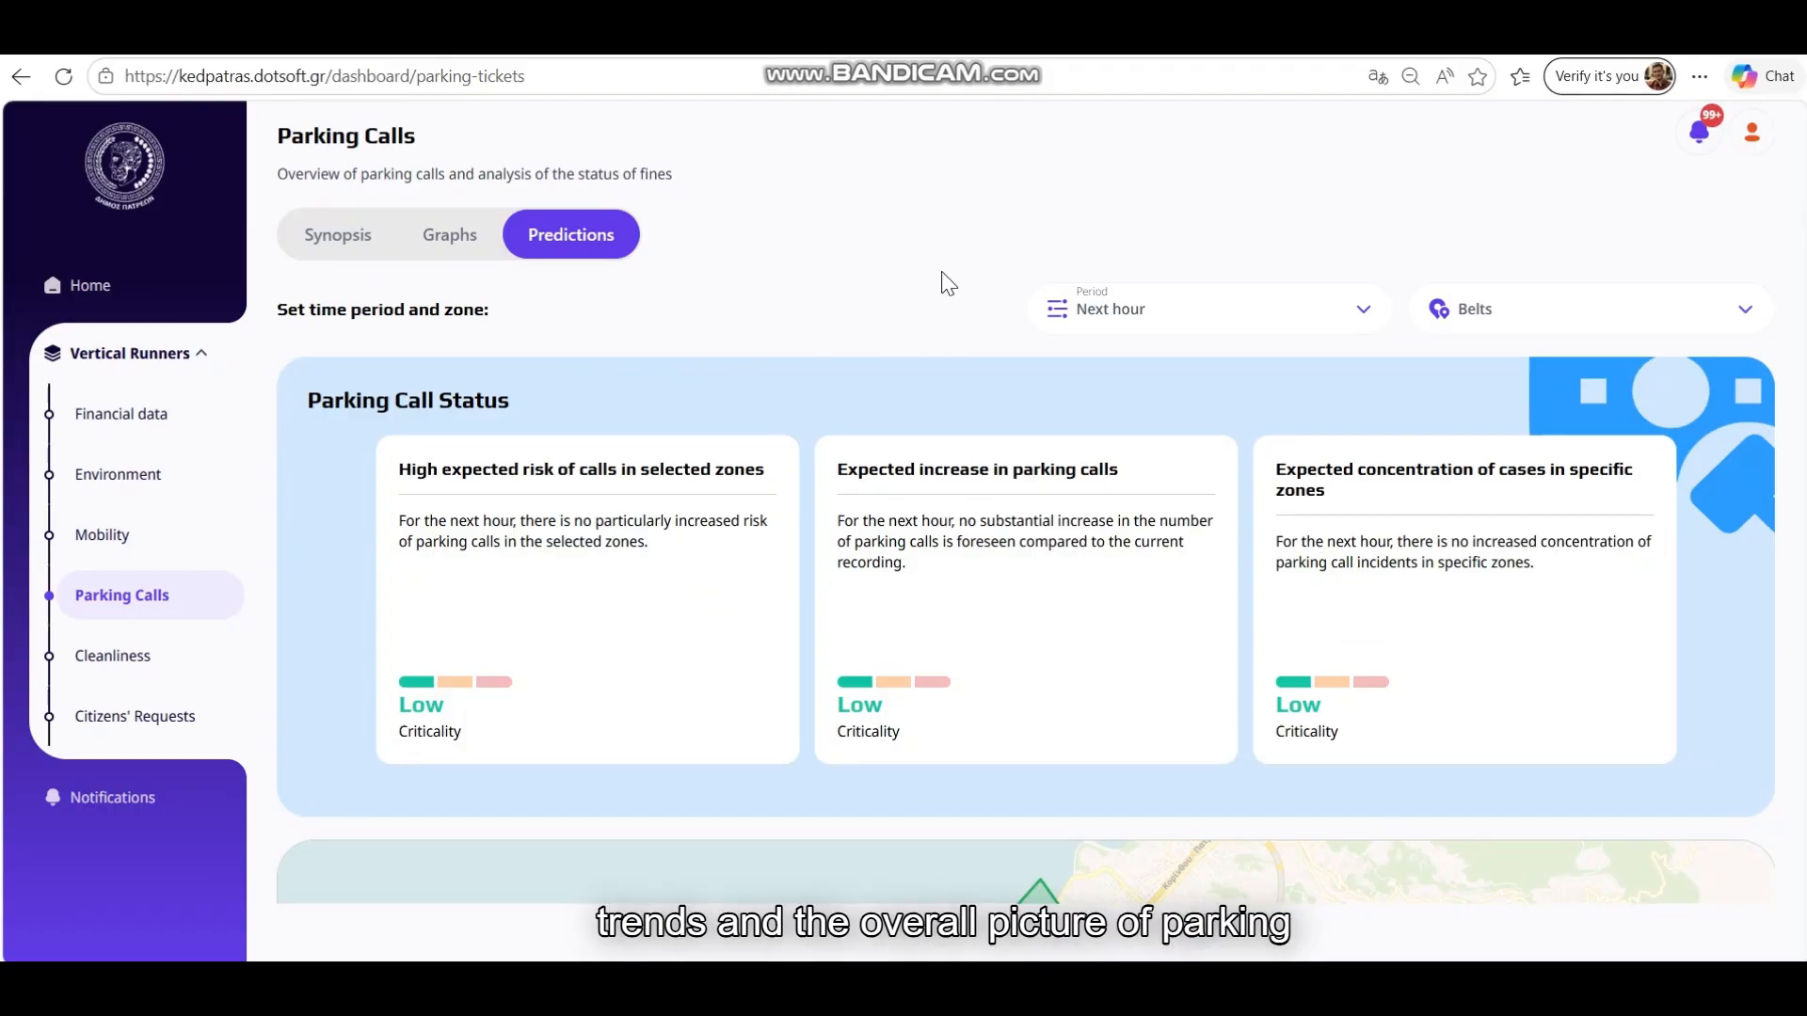
scroll(941, 282, "down", 3)
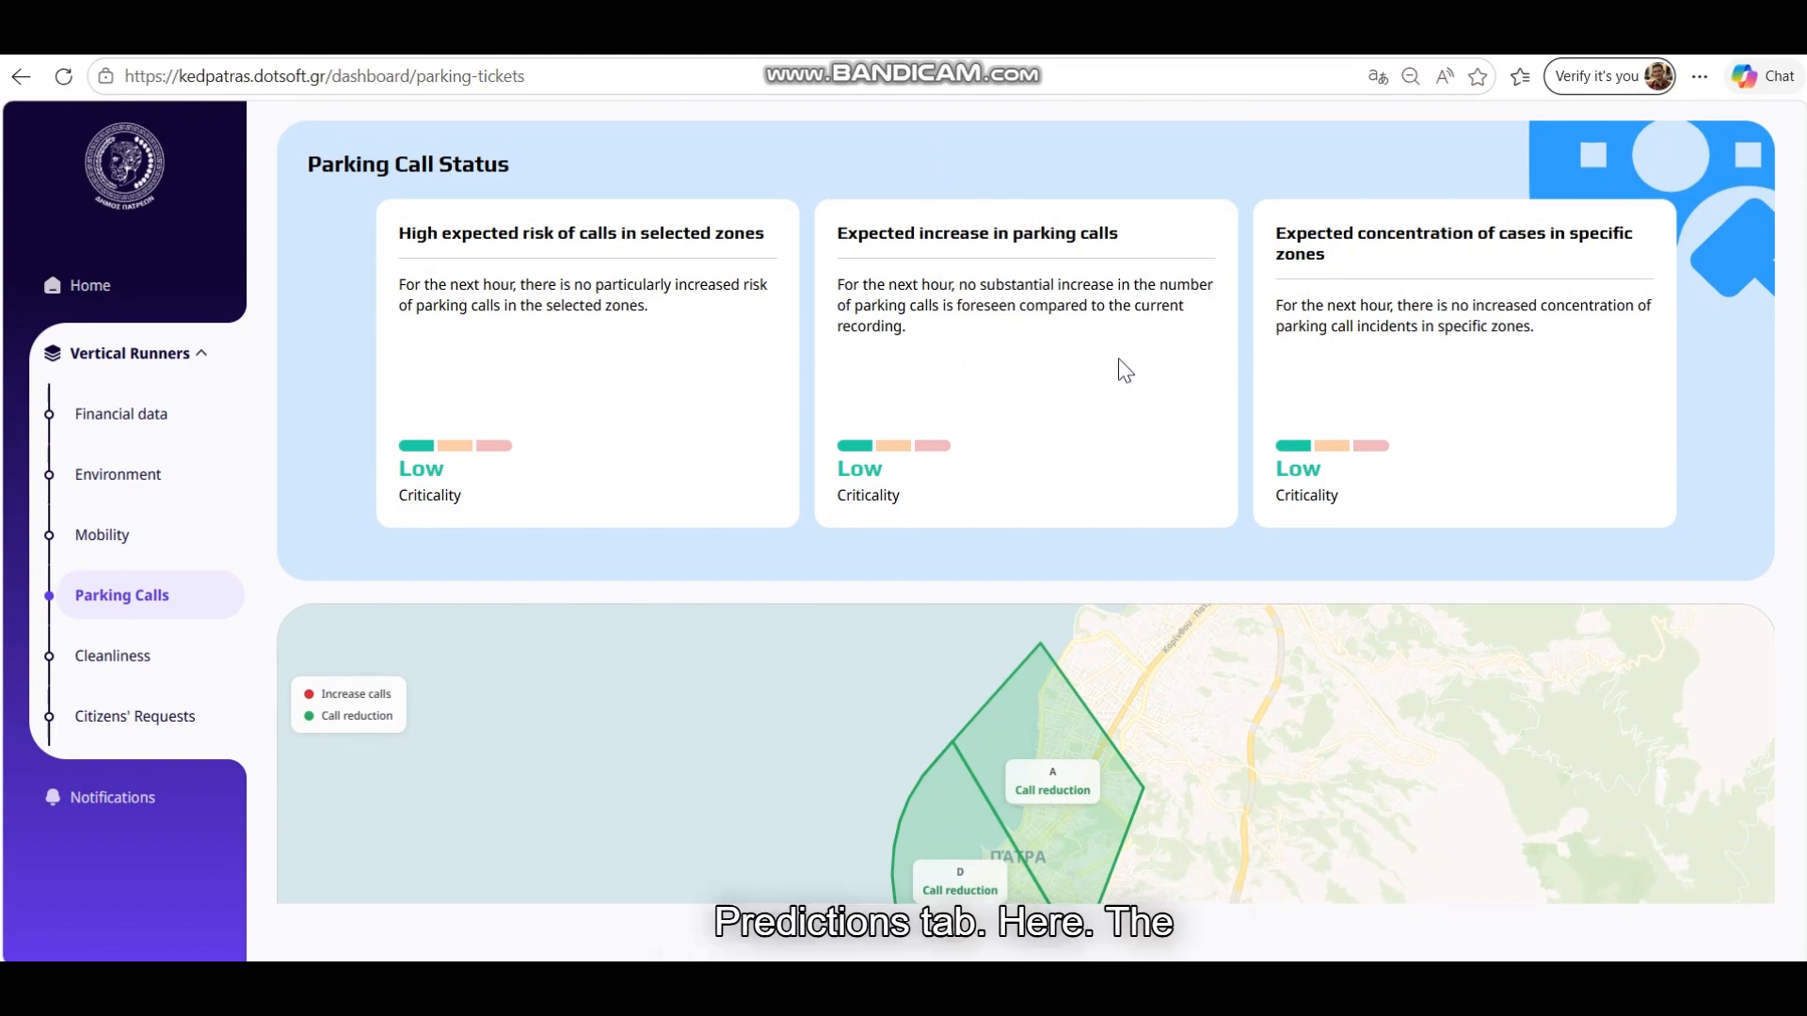
scroll(1122, 370, "down", 3)
scroll(1122, 370, "up", 2)
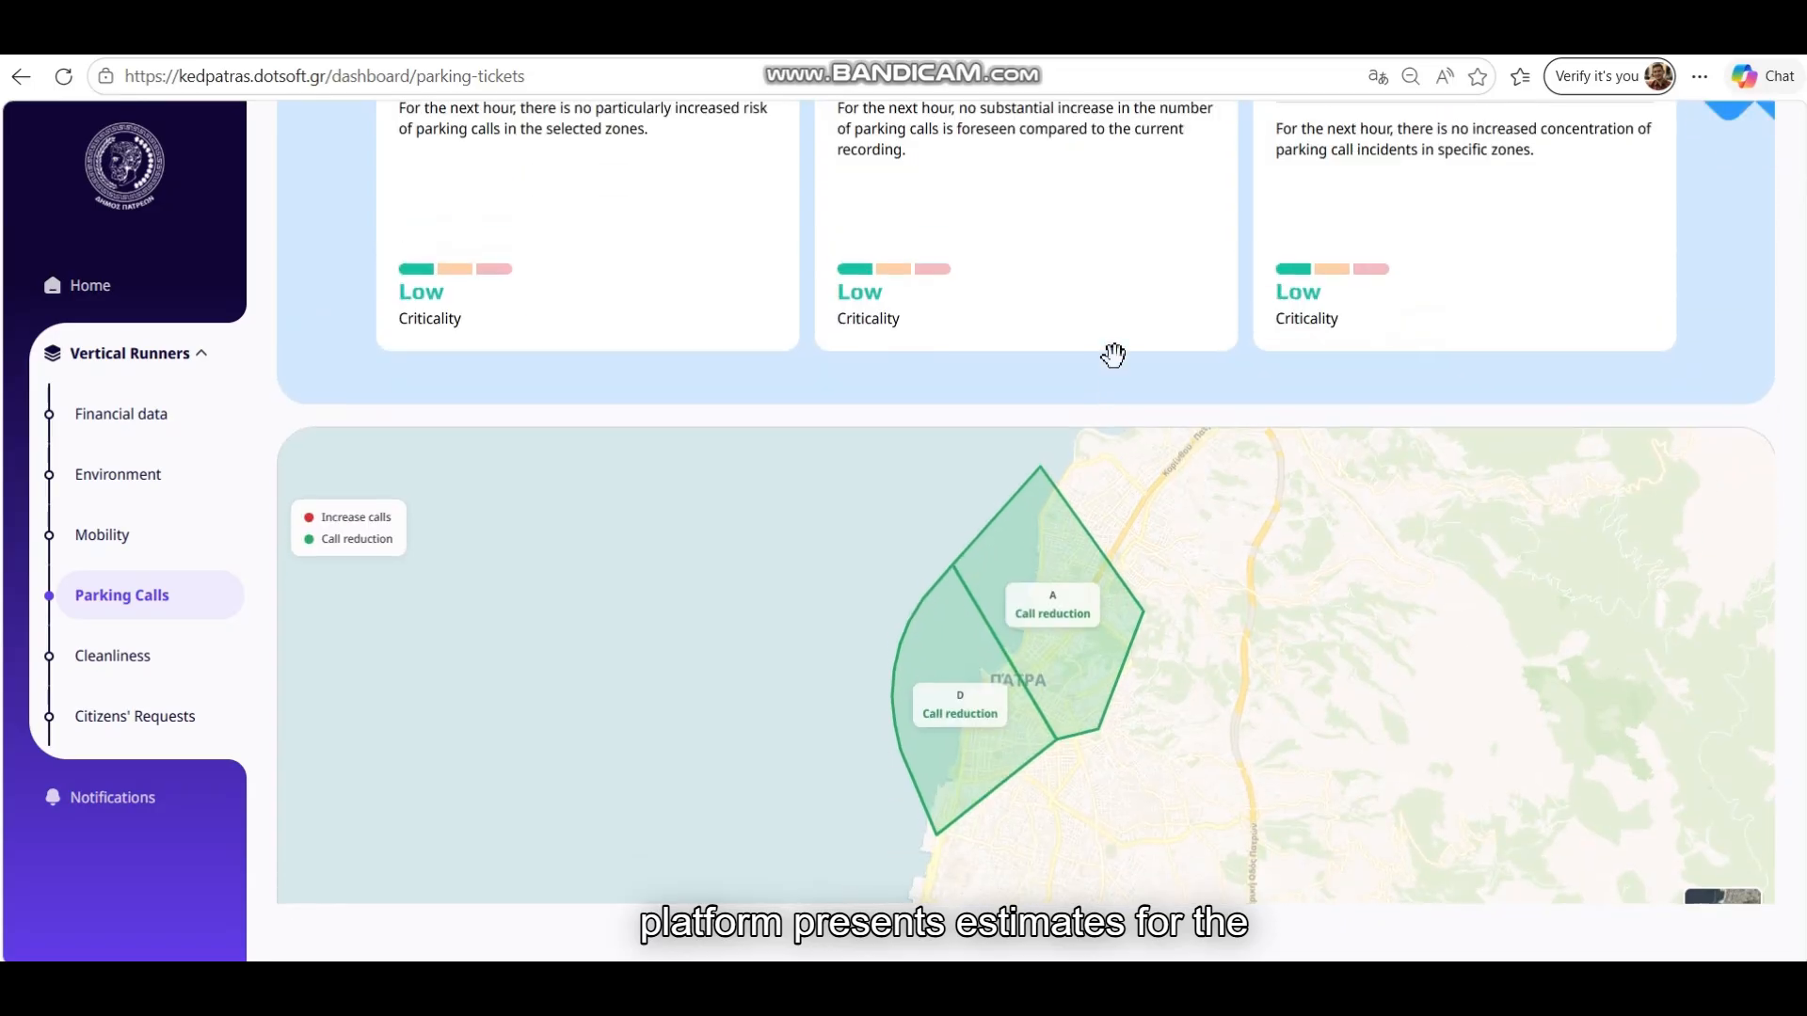
scroll(919, 391, "down", 3)
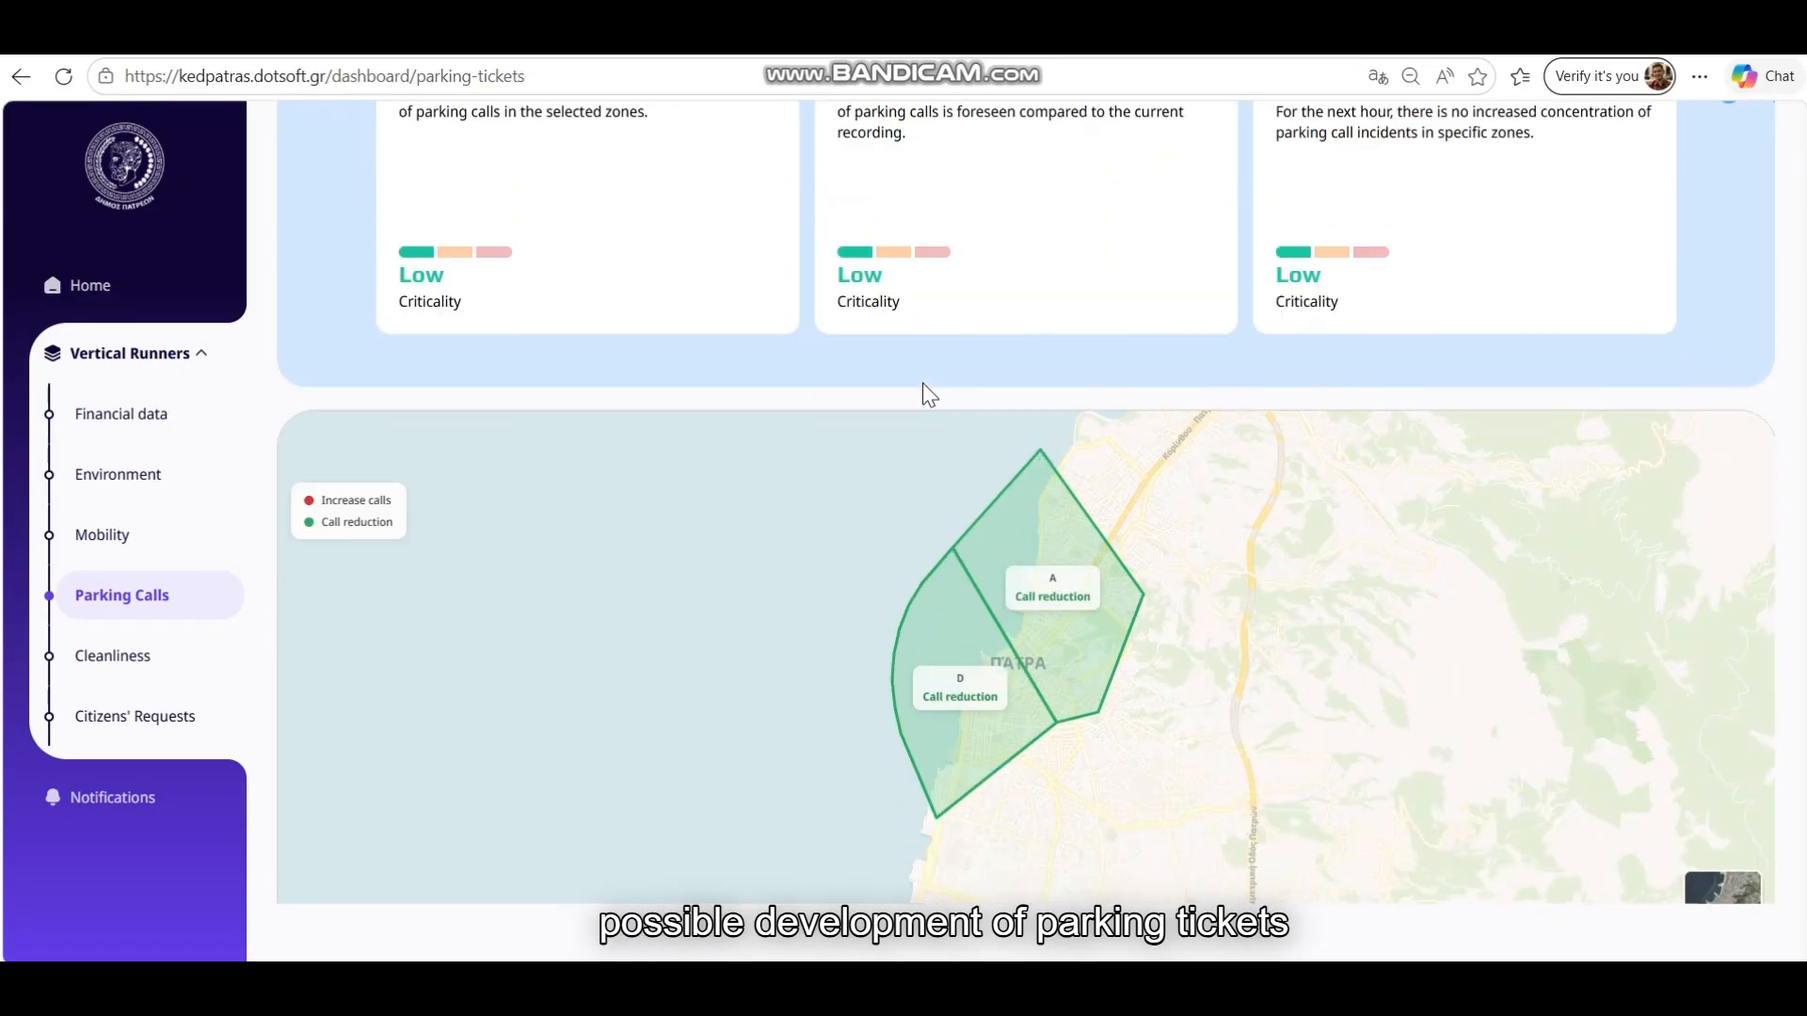
scroll(1092, 586, "up", 1)
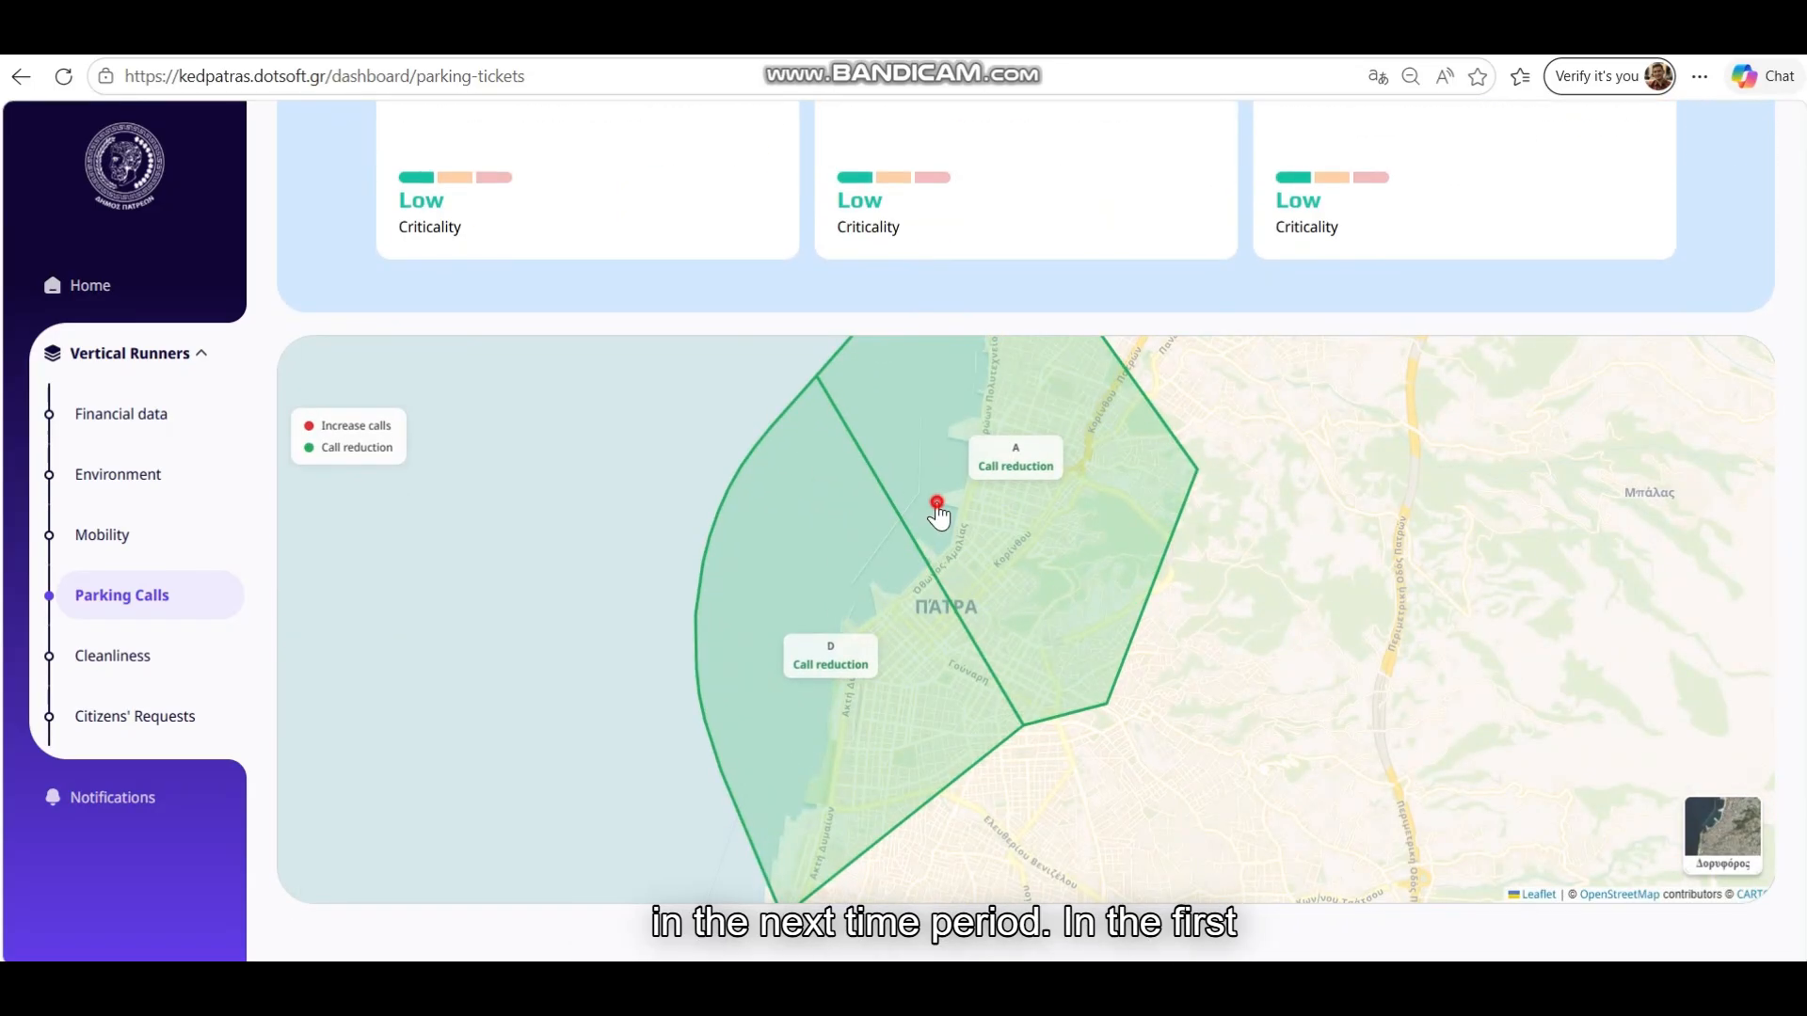
left_click_drag(939, 512, 963, 596)
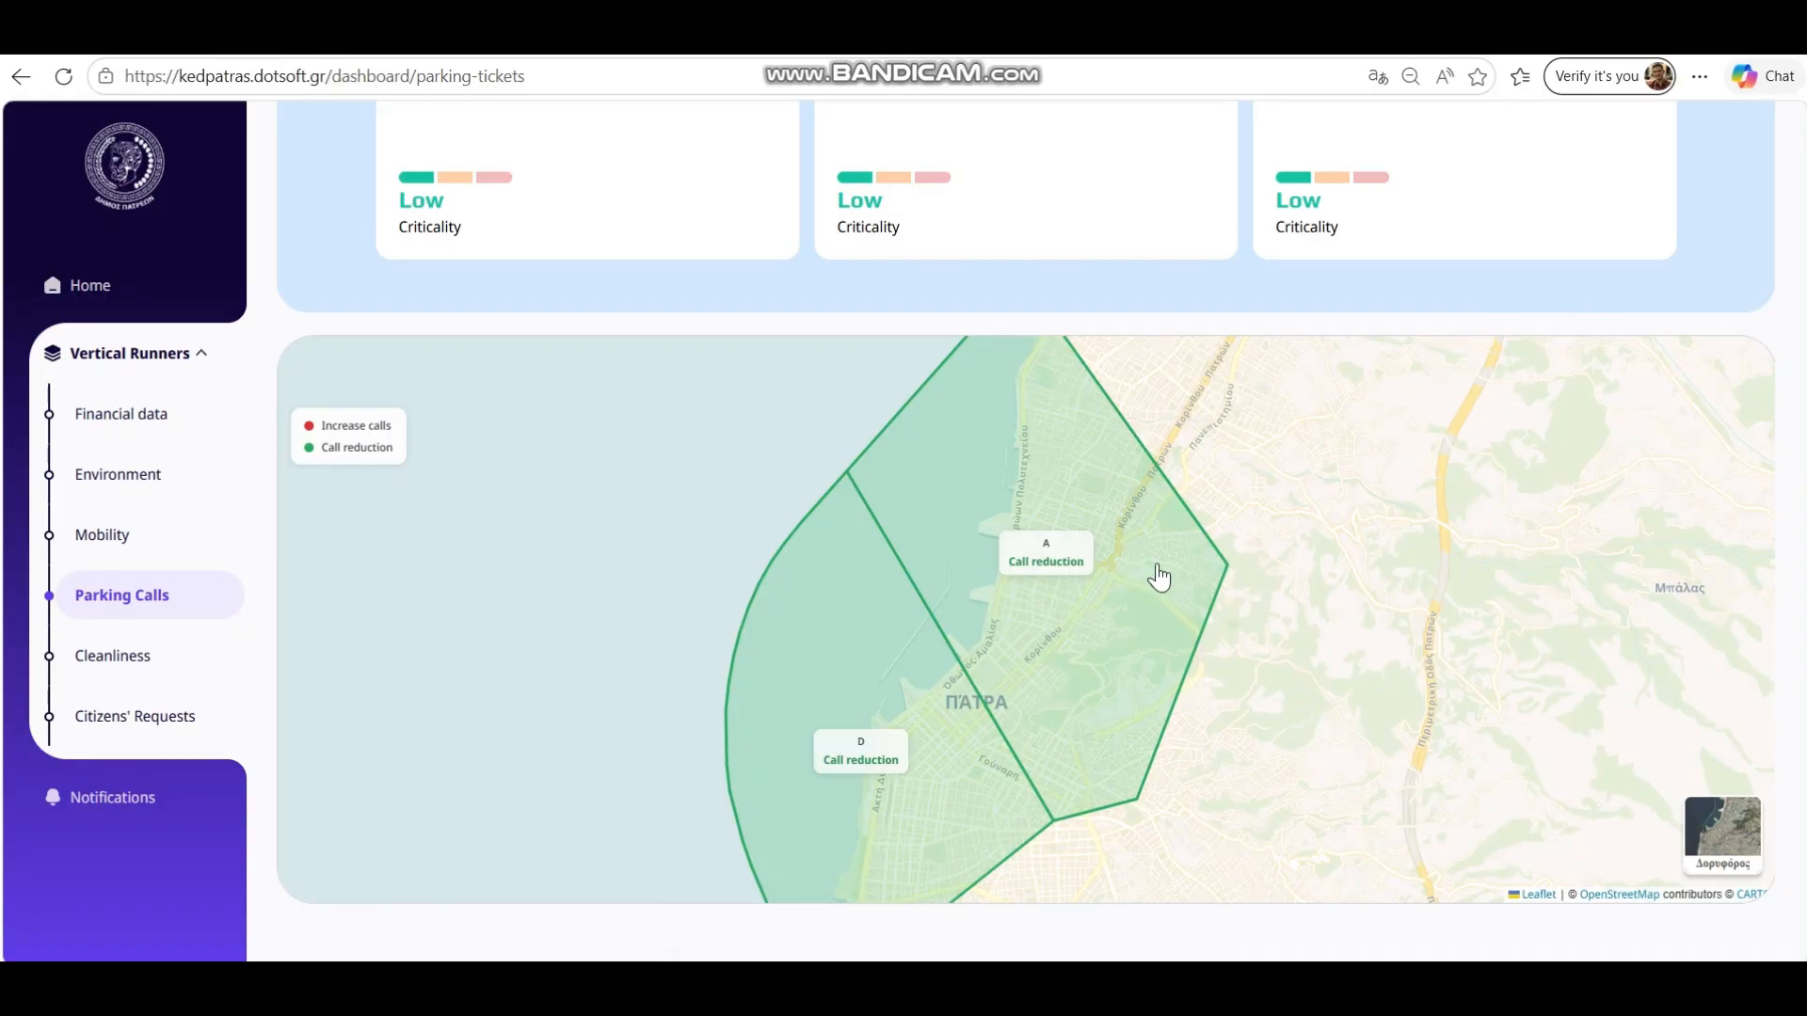
mouse_move(1232, 772)
left_mouse_down()
mouse_move(1267, 731)
mouse_move(1223, 739)
left_mouse_up()
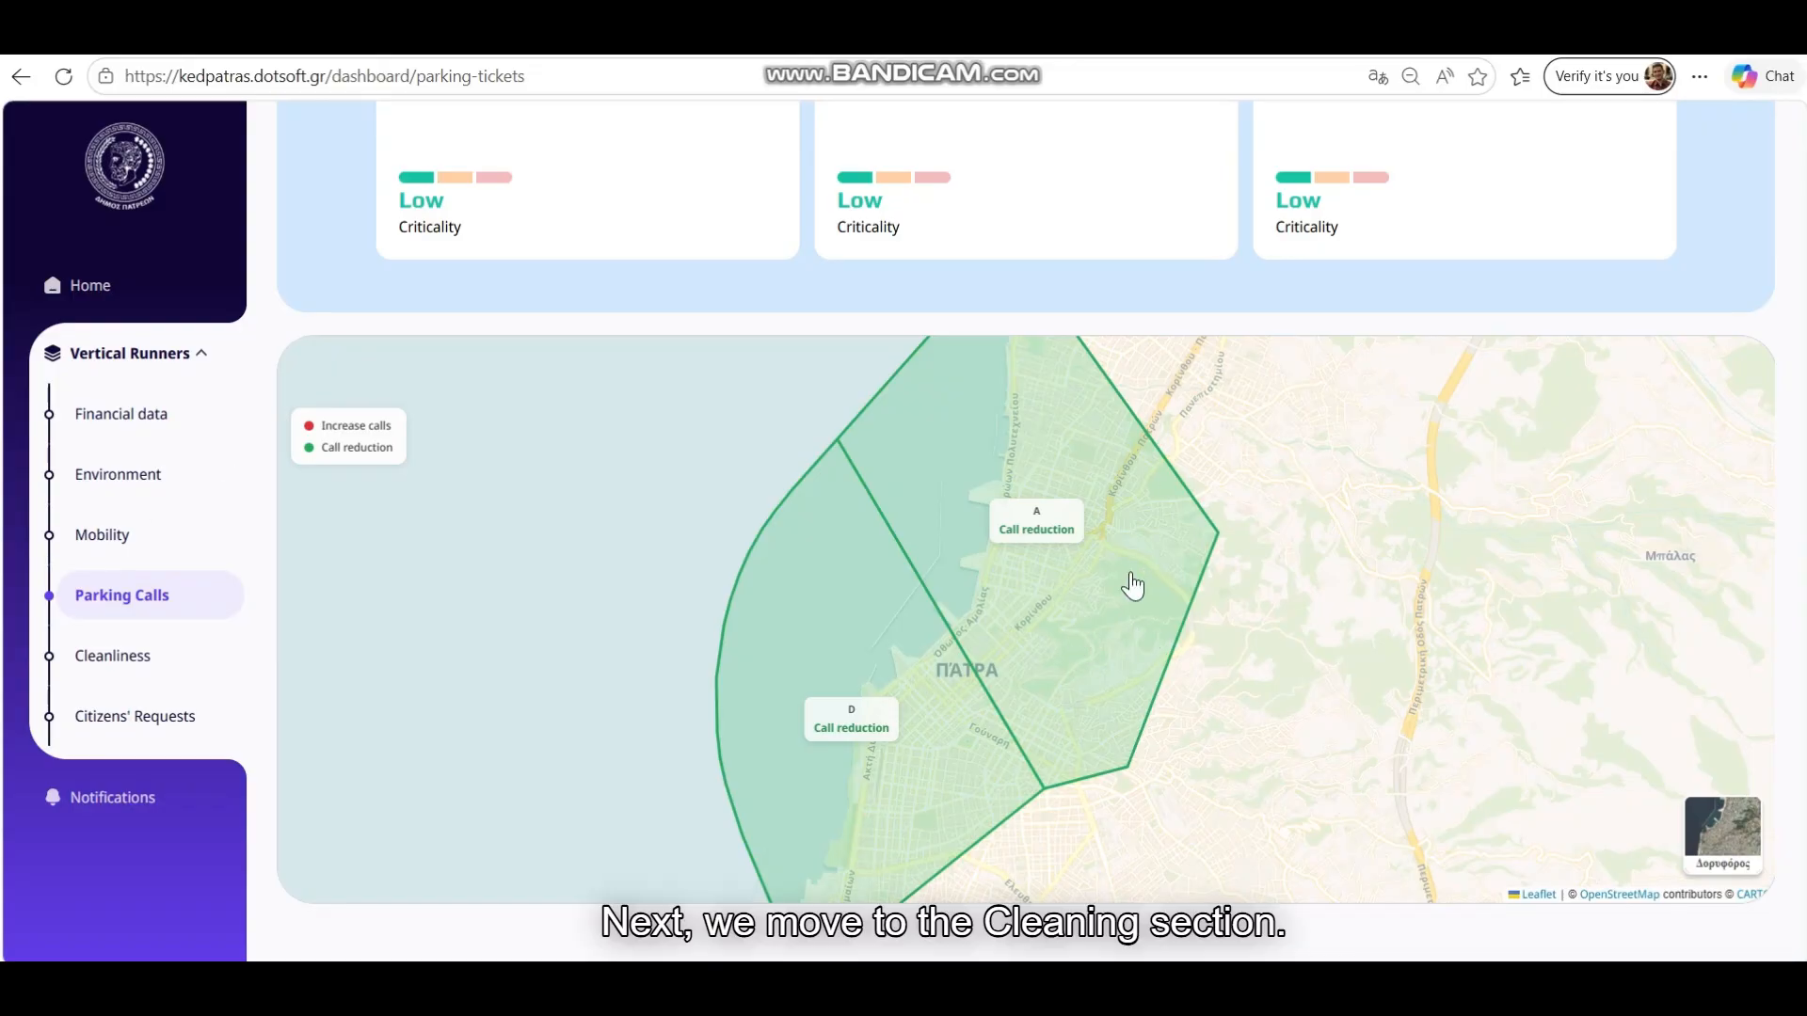
left_click(132, 670)
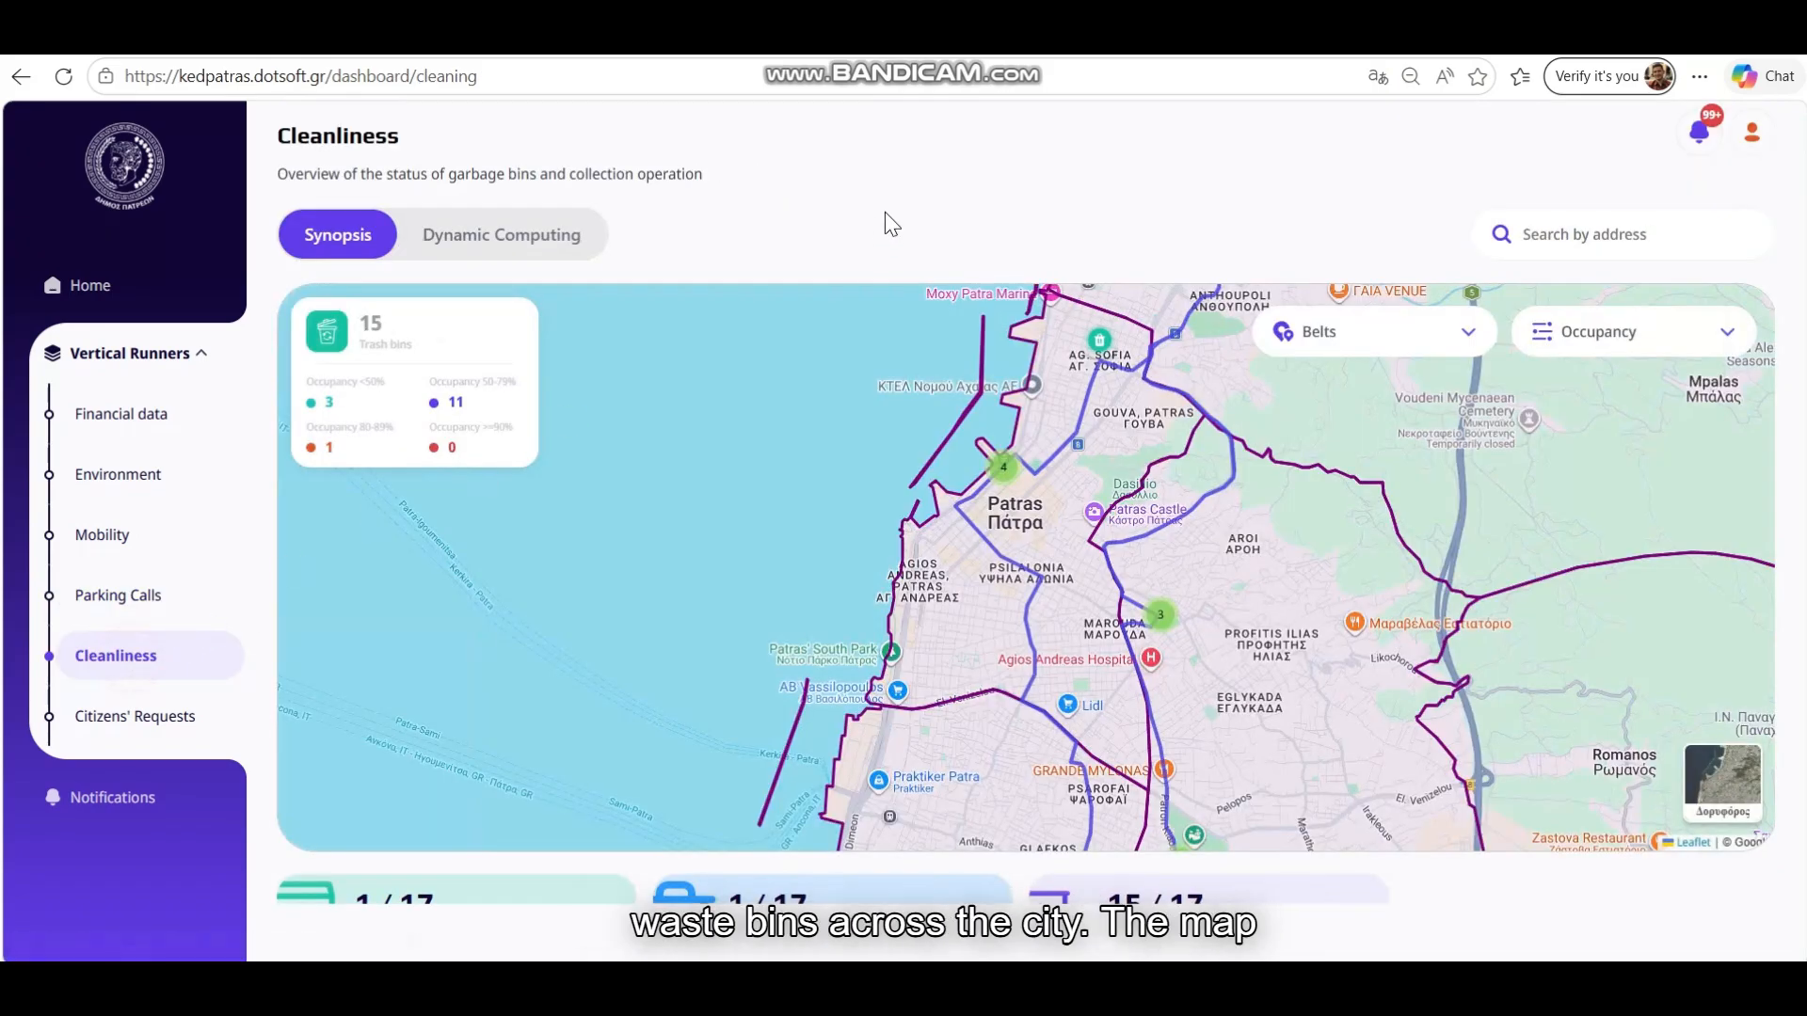
Expand the central bin clusters and check the details of Buckets 323, 324 and 322
scroll(885, 212, "down", 1)
scroll(818, 415, "up", 1)
left_click(1003, 467)
left_click(1005, 489)
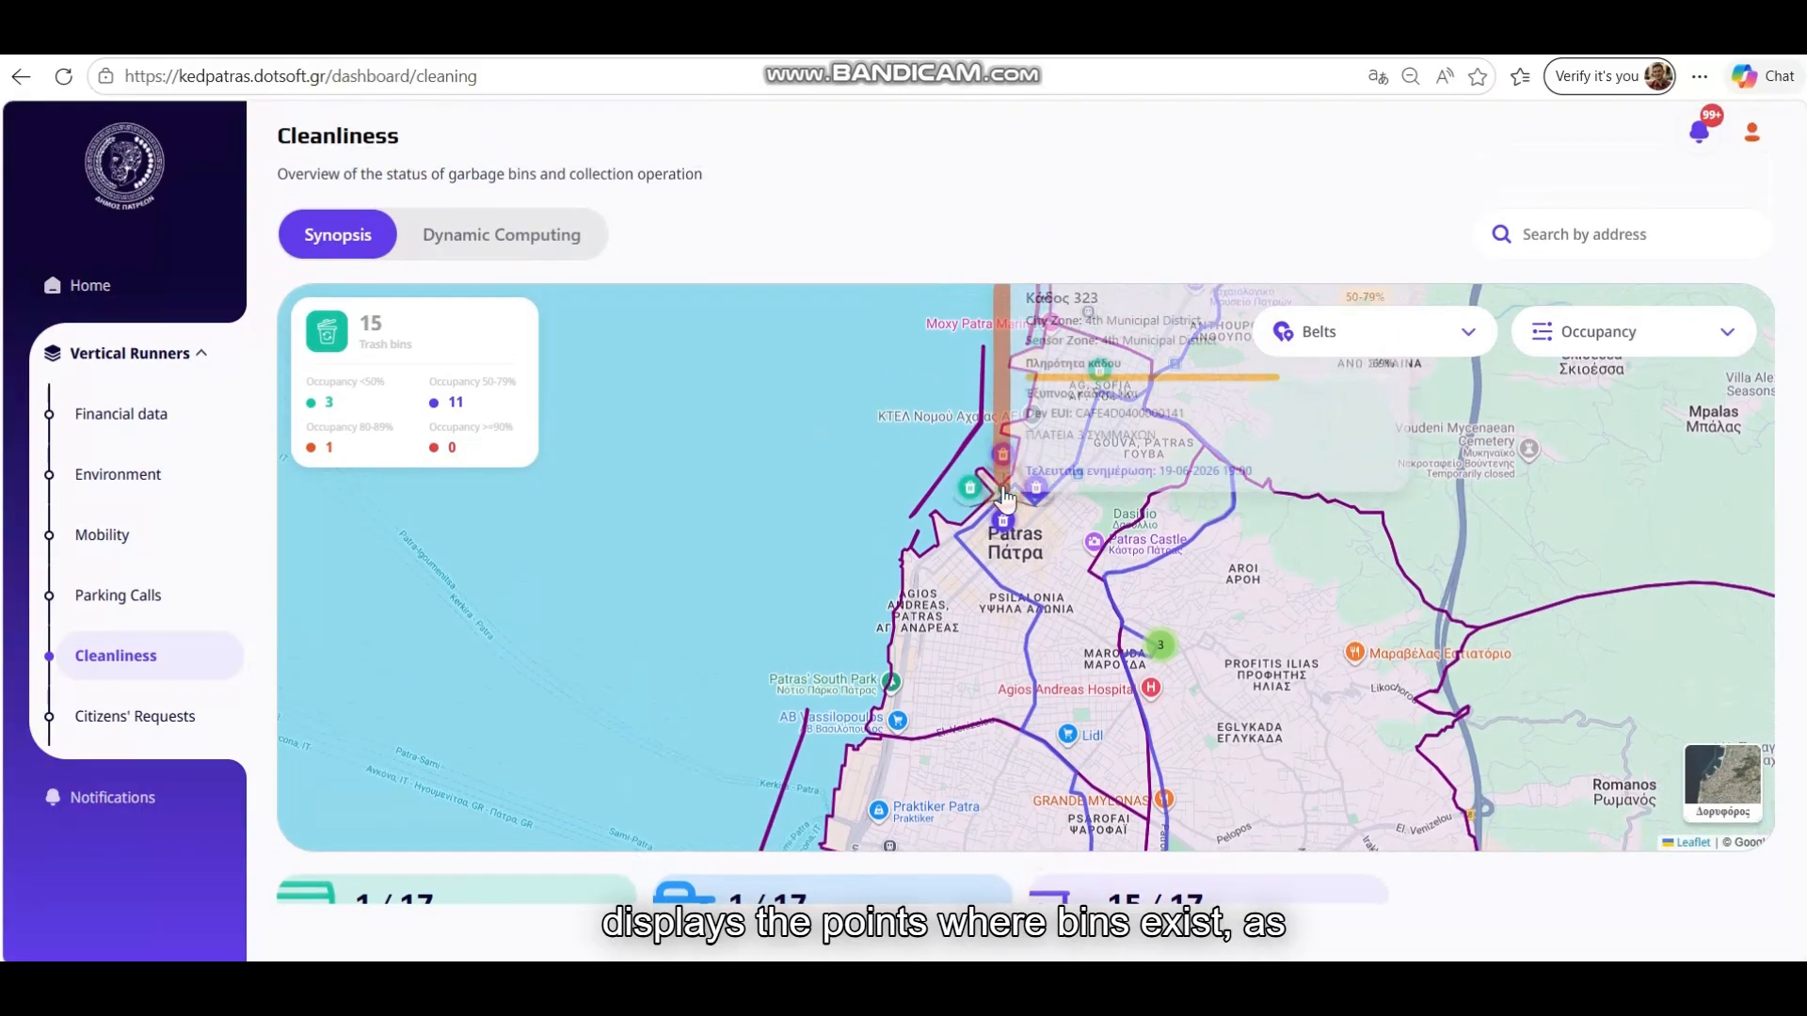
left_click(1050, 541)
scroll(984, 527, "up", 4)
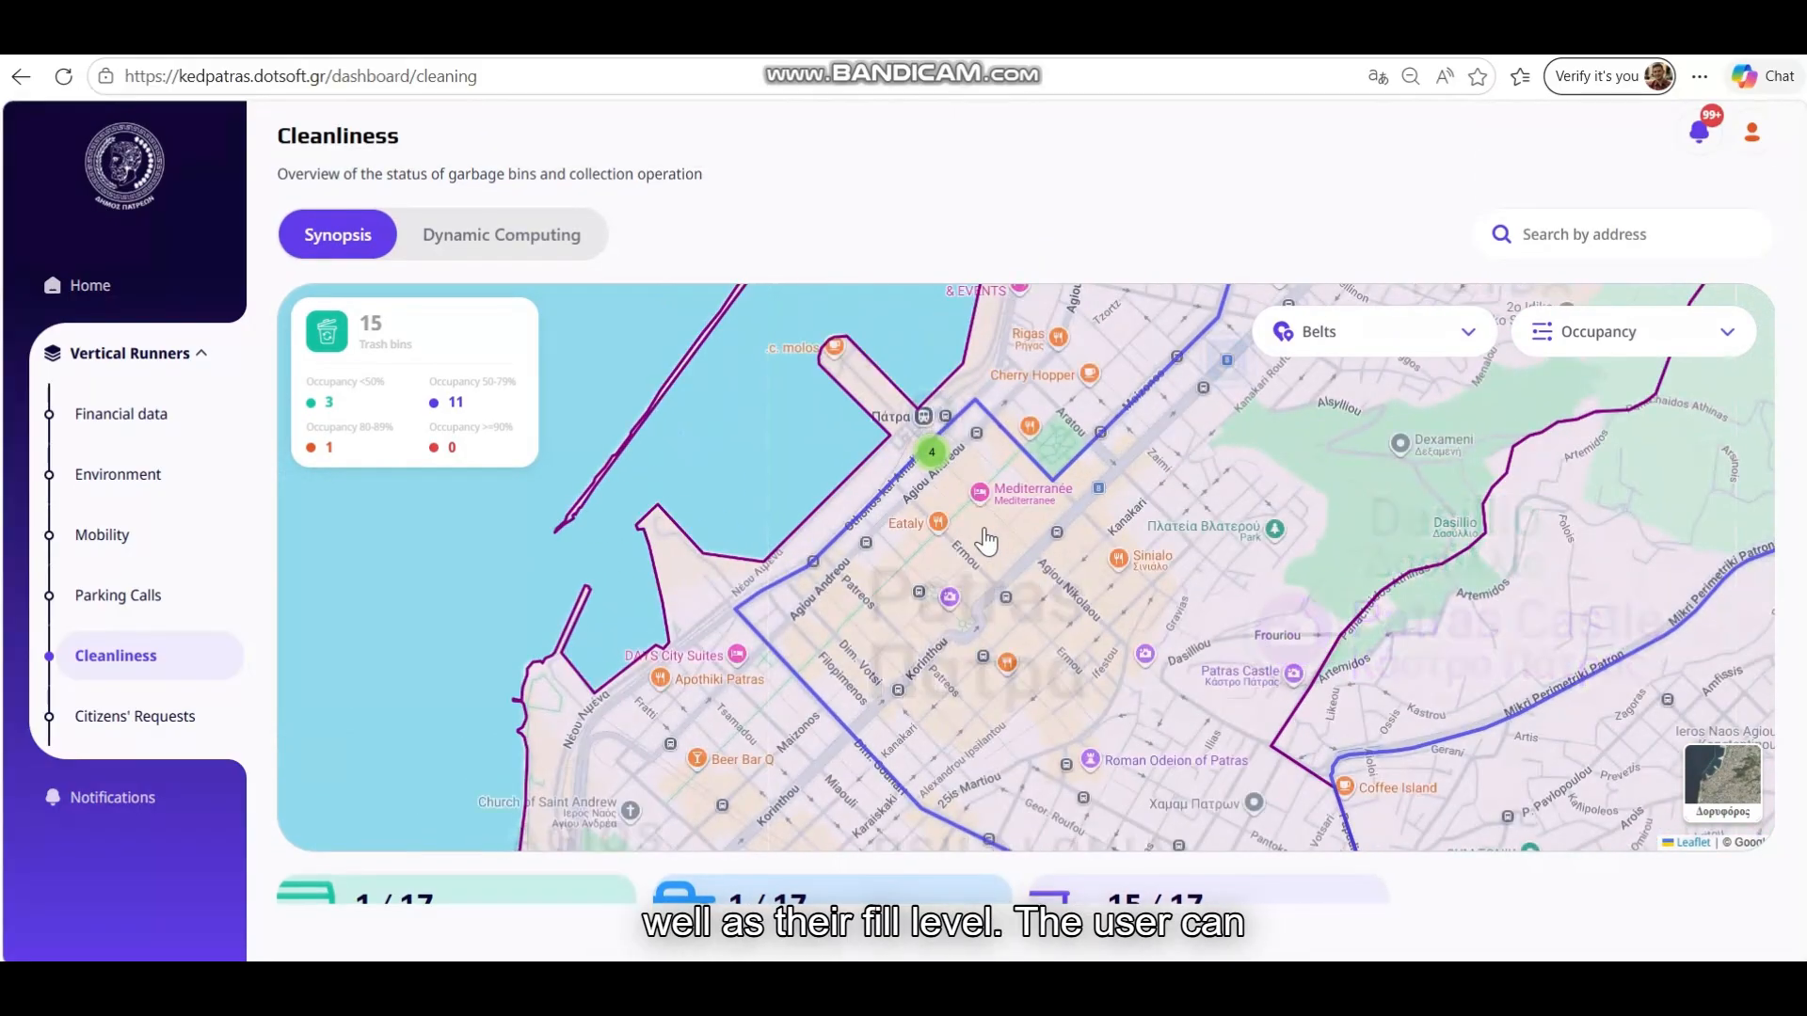
left_click(882, 394)
left_click(911, 369)
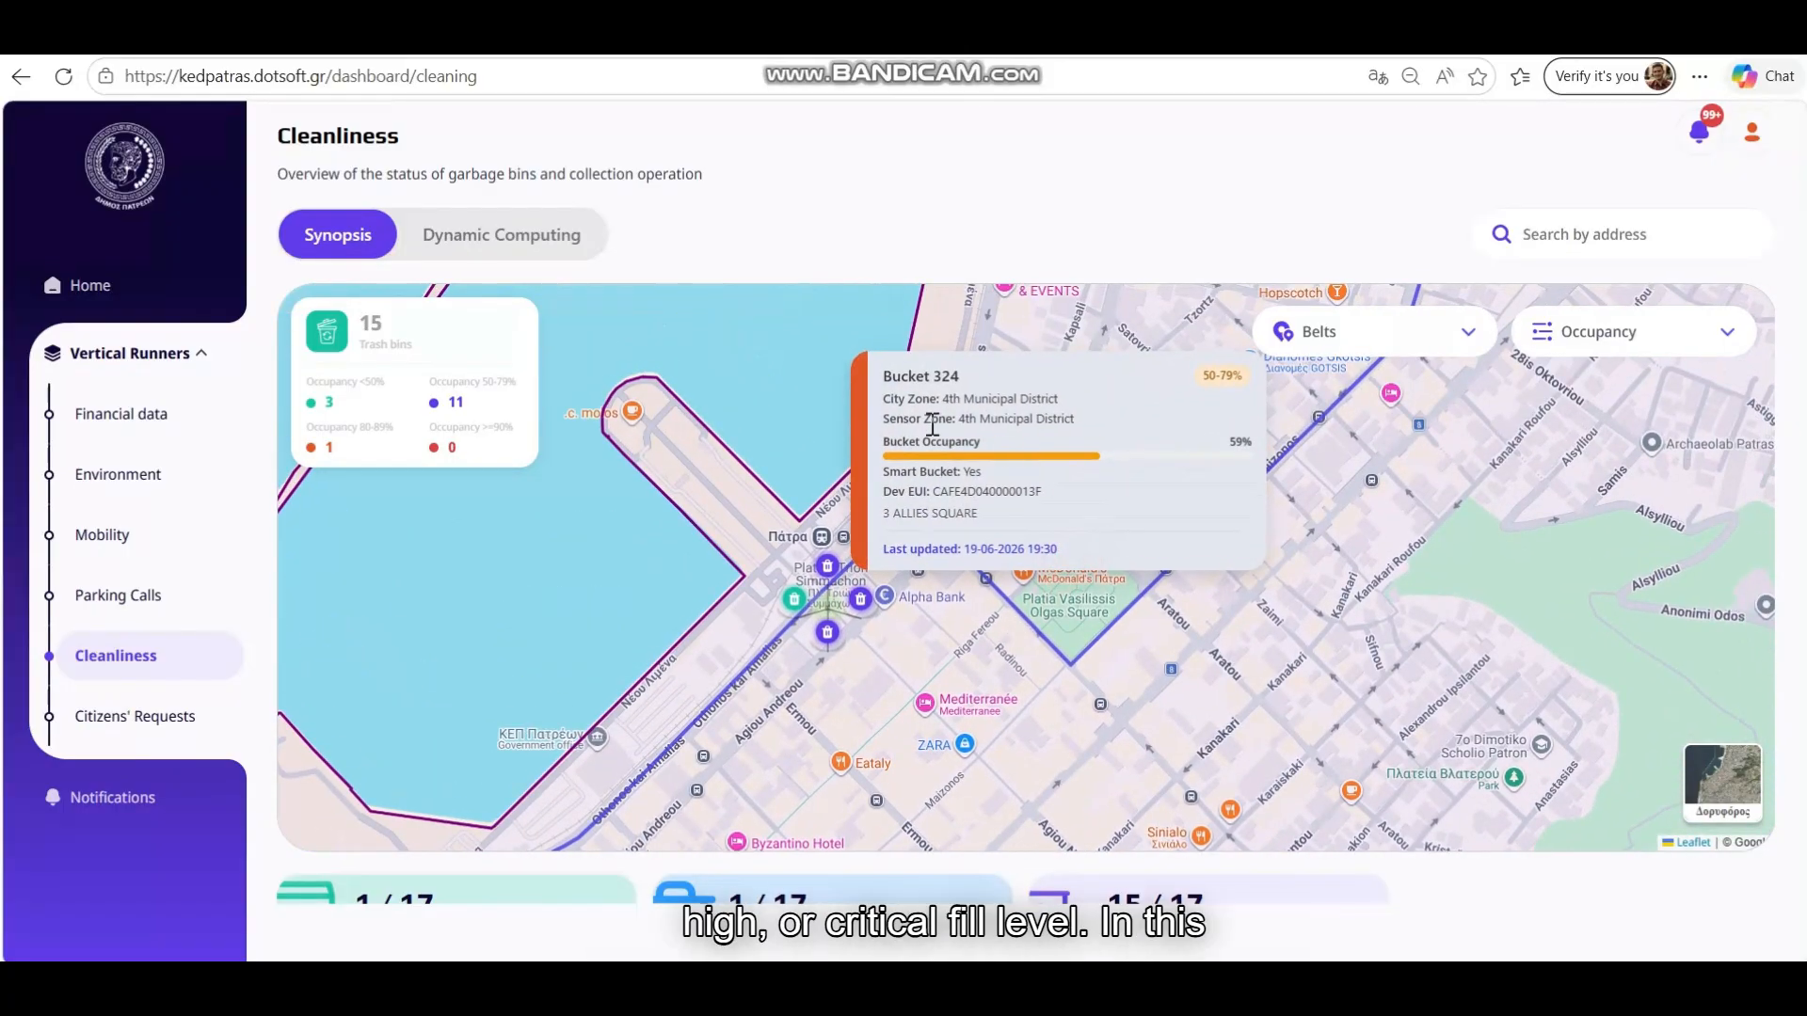
left_click(794, 603)
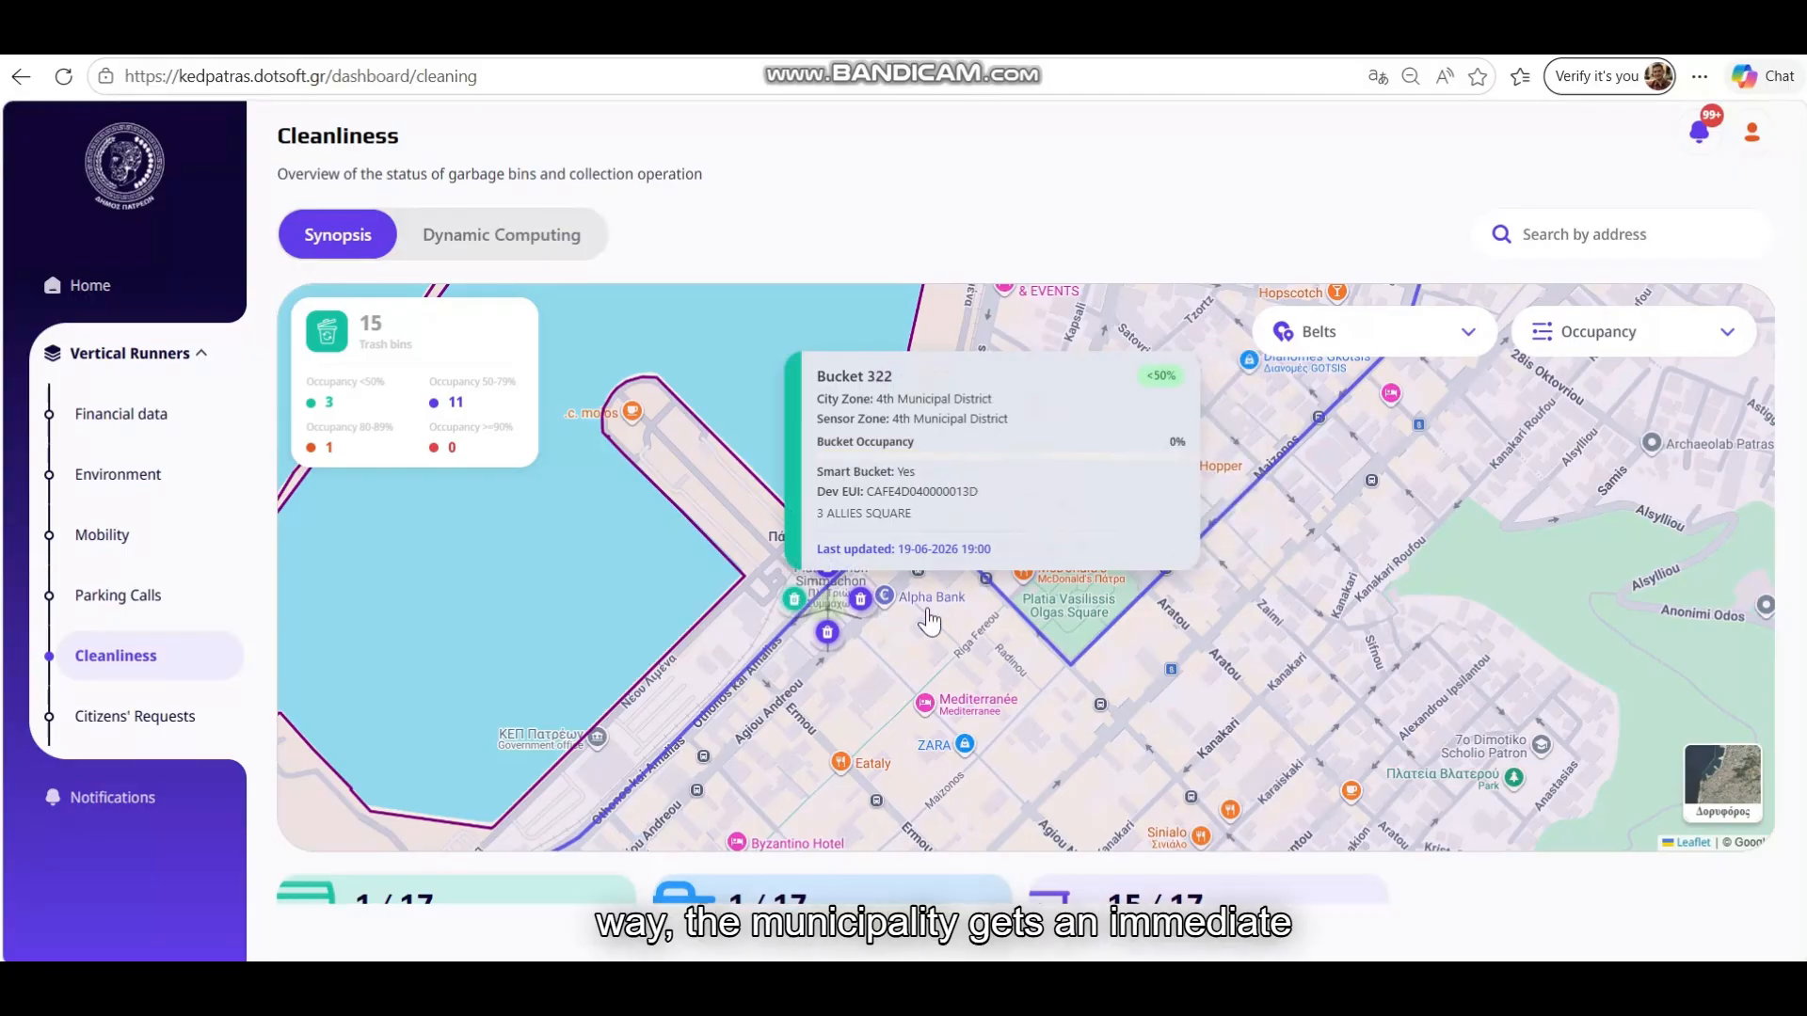
left_click(887, 670)
Filter bin occupancy to 50-79% and inspect Buckets 324 and 323
left_click(1600, 350)
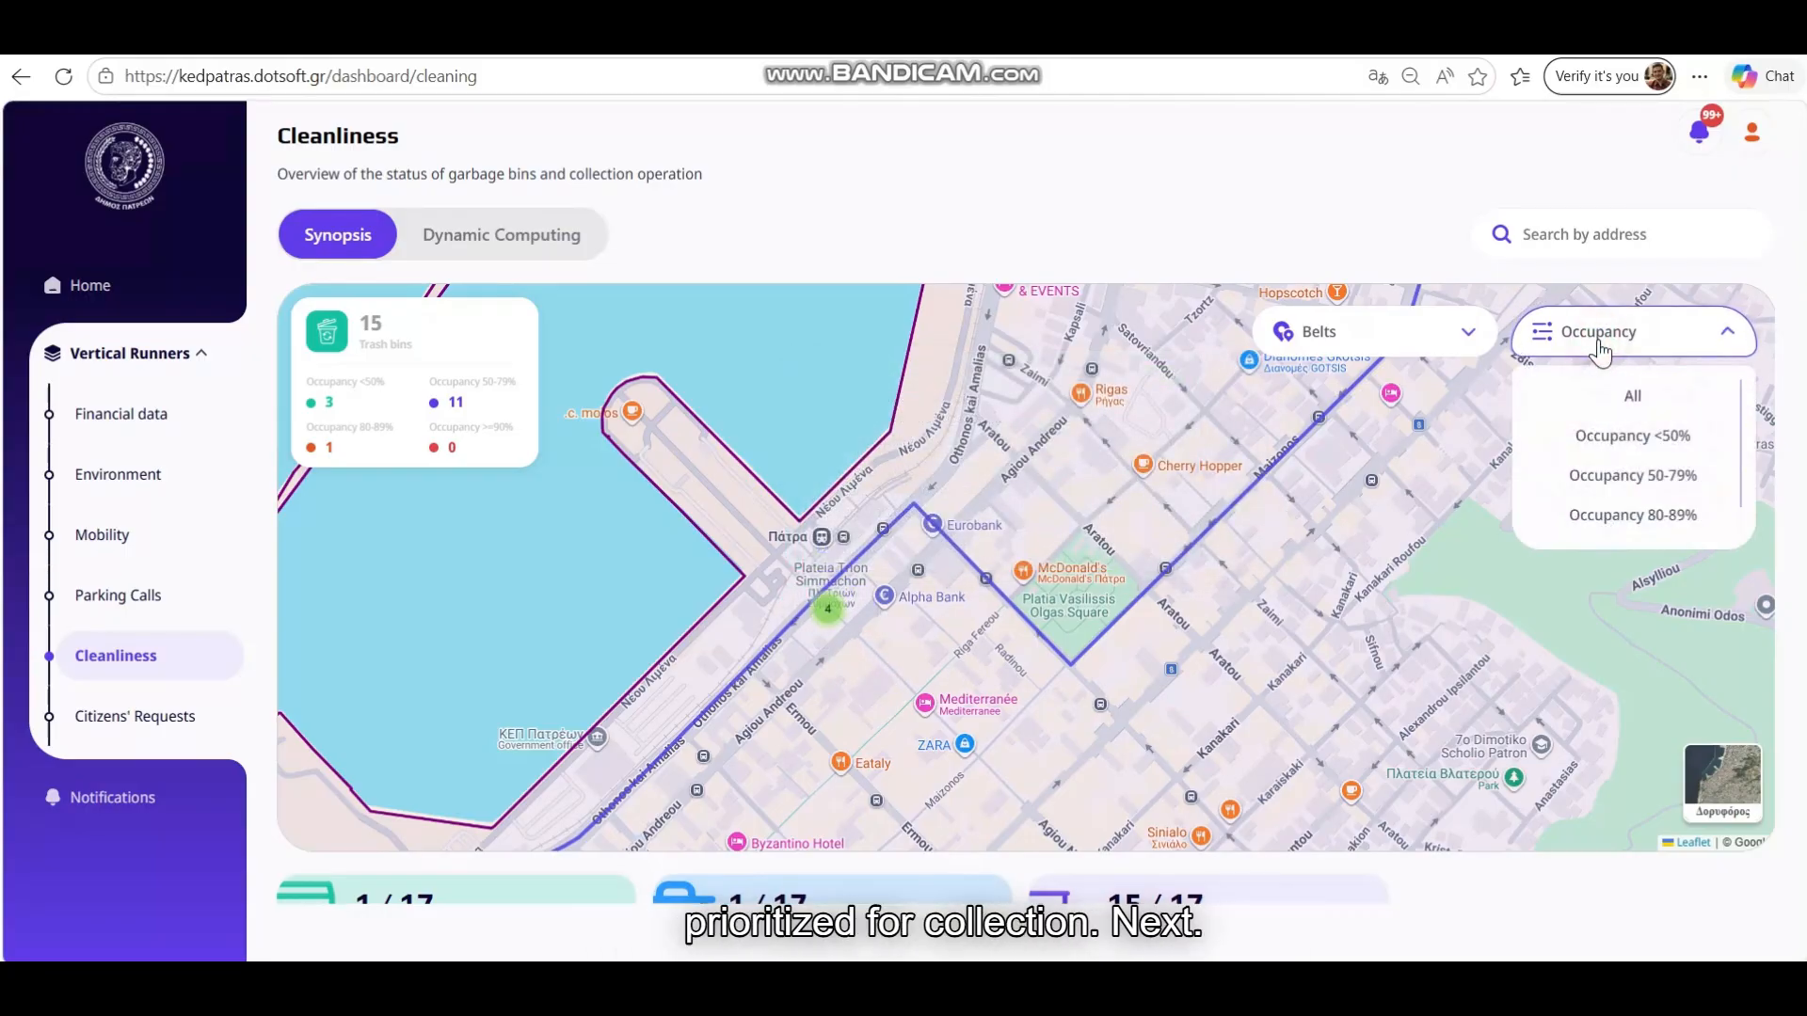
left_click(1639, 475)
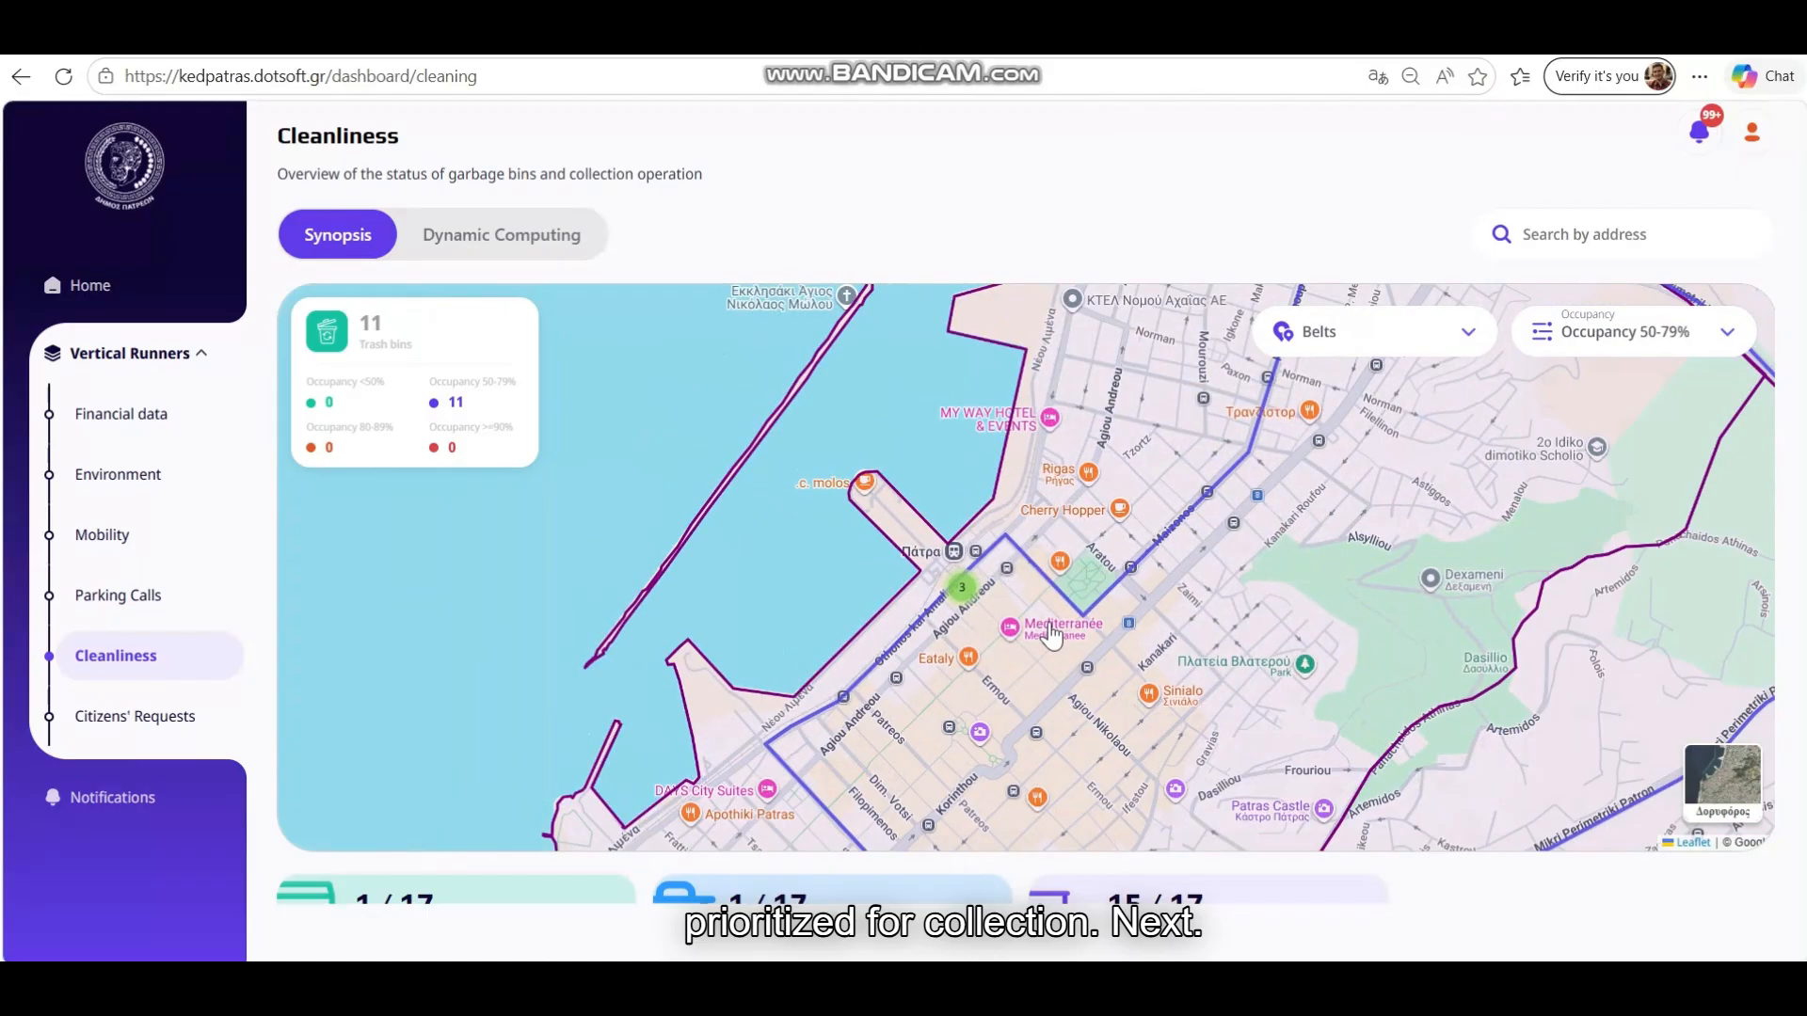
left_click(961, 587)
left_click(945, 604)
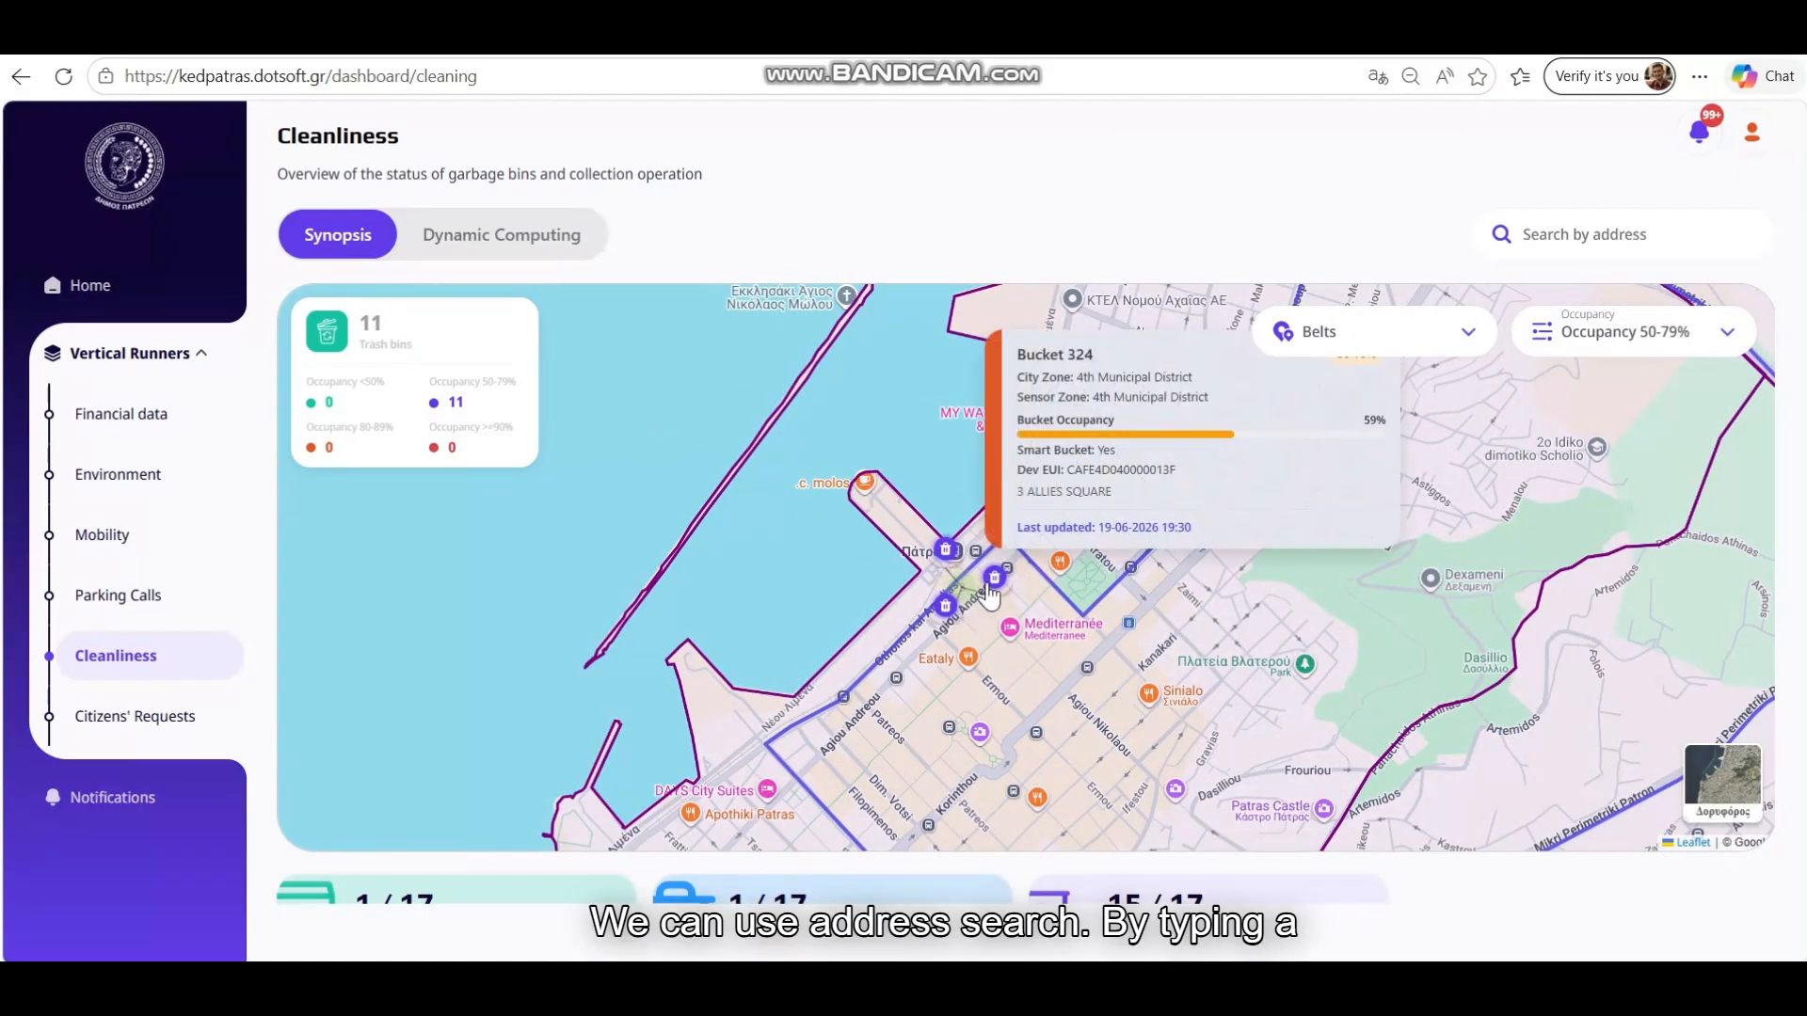
left_click(945, 605)
left_click(1047, 669)
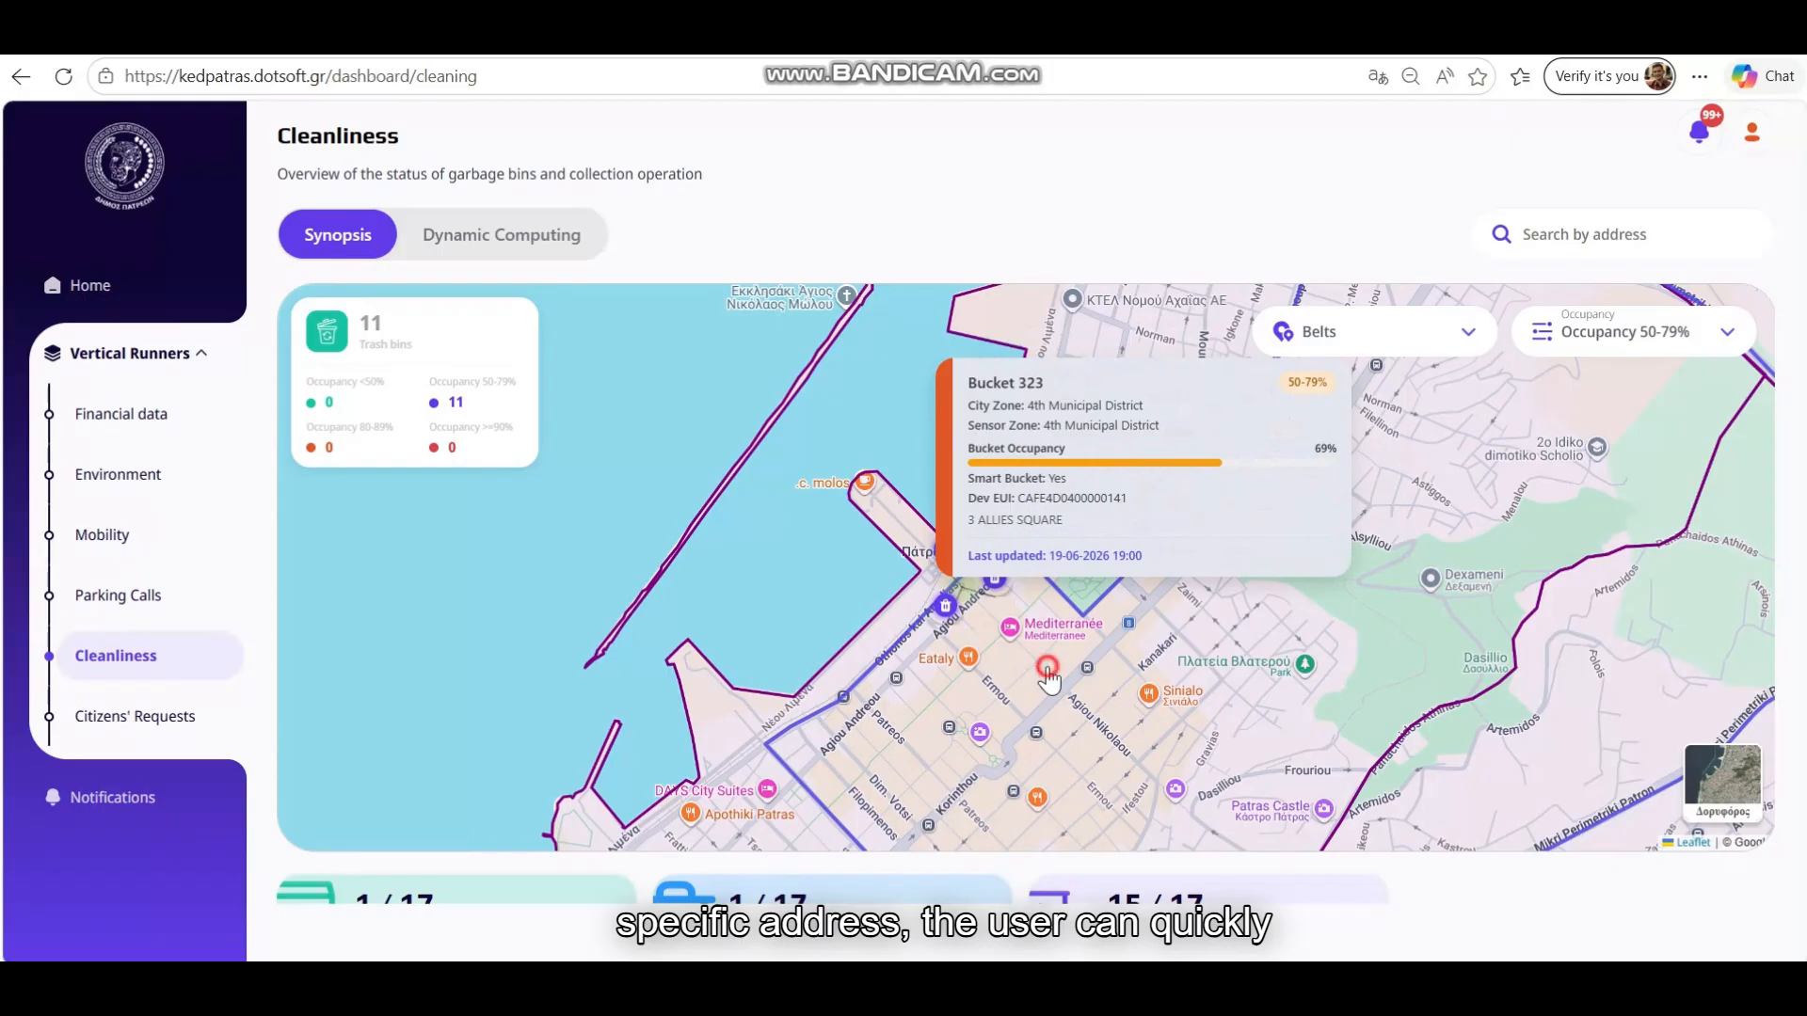
Search the address ΠΛΑΤΕΙΑ 3 ΣΥΜΜΑΧΩΝ (3 bins), check Bucket 321, and review the counters
left_click(1558, 231)
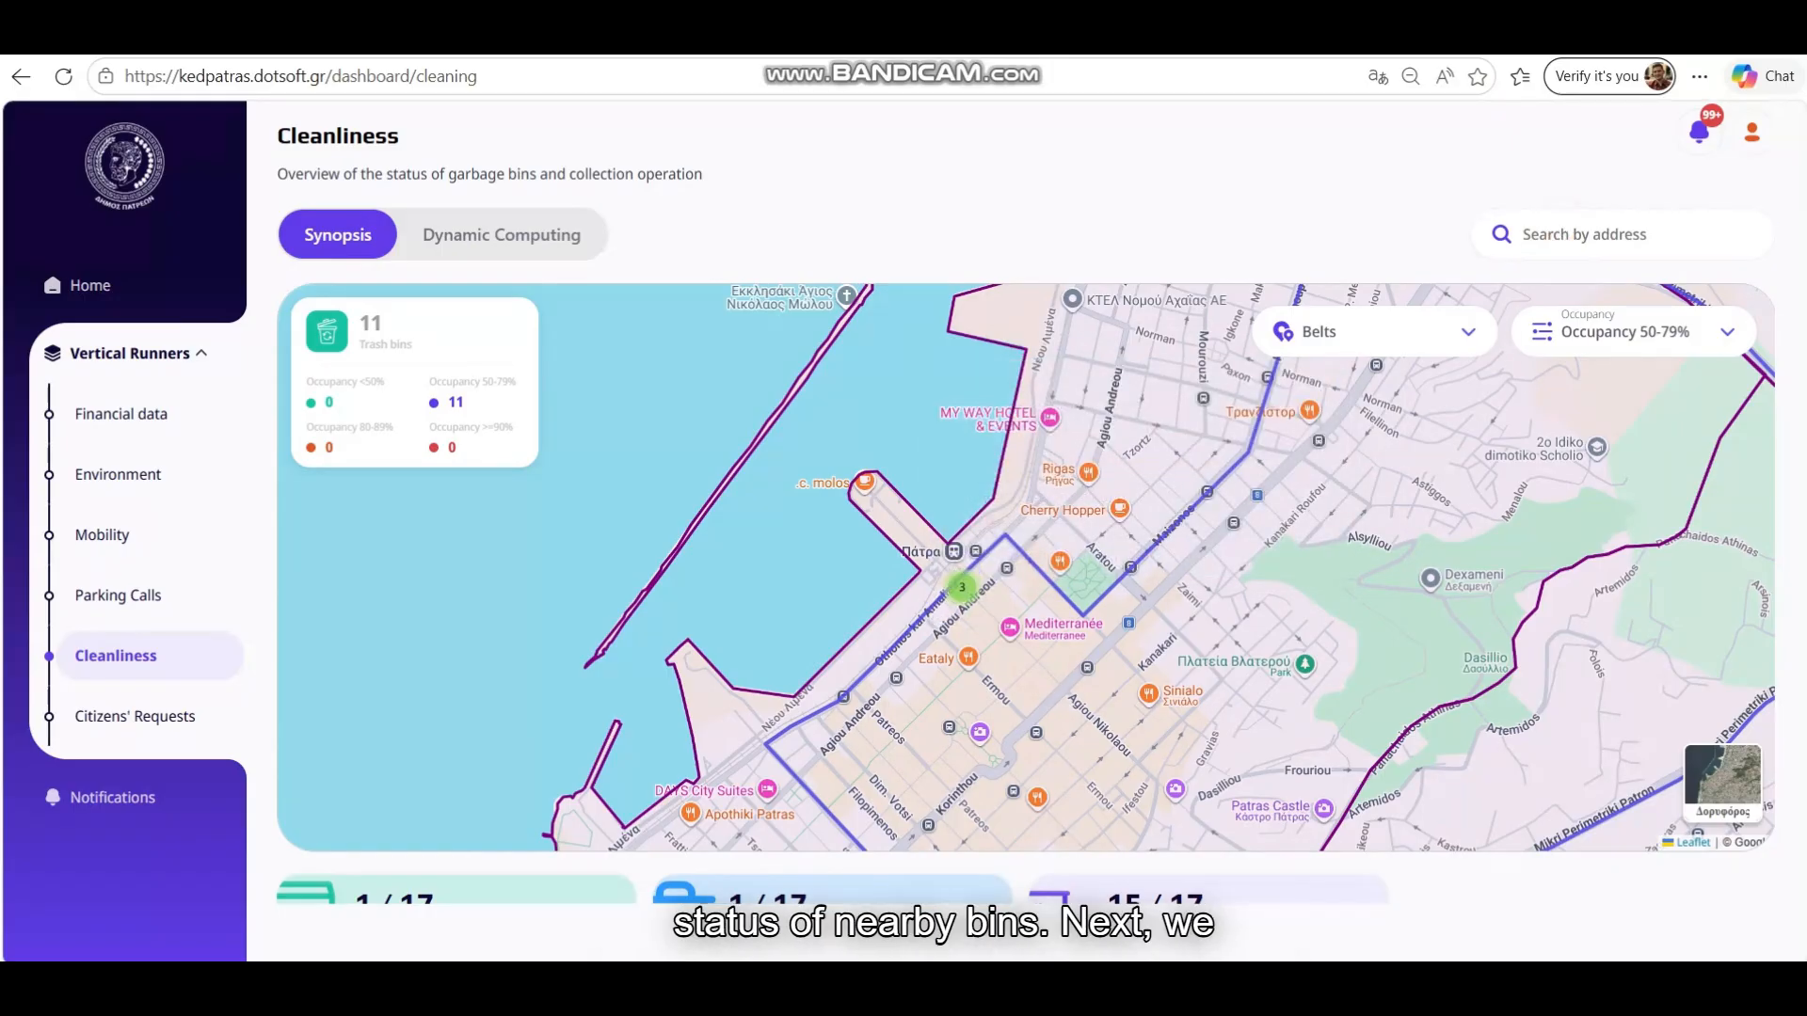
left_click(1638, 238)
type("ΠΛΑΤΕΙΑ 3 ΣΥΜΜΑΧΩΝ")
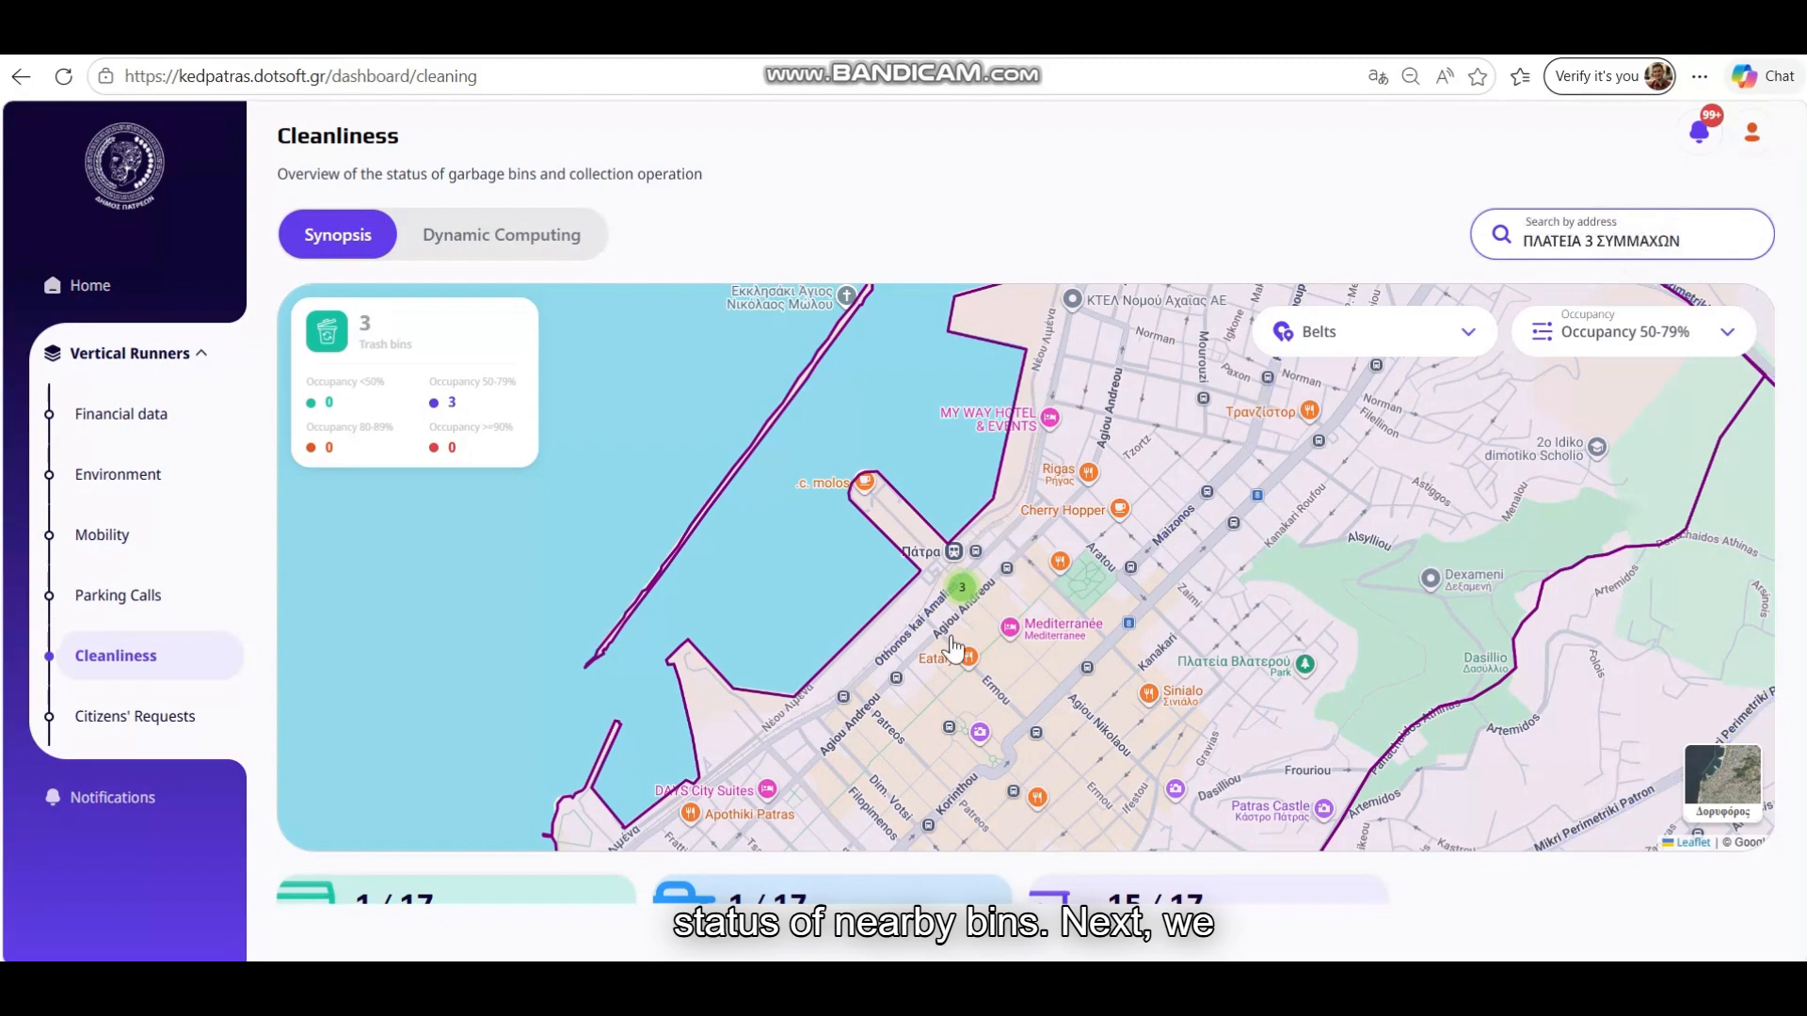
left_click(957, 599)
left_click(944, 563)
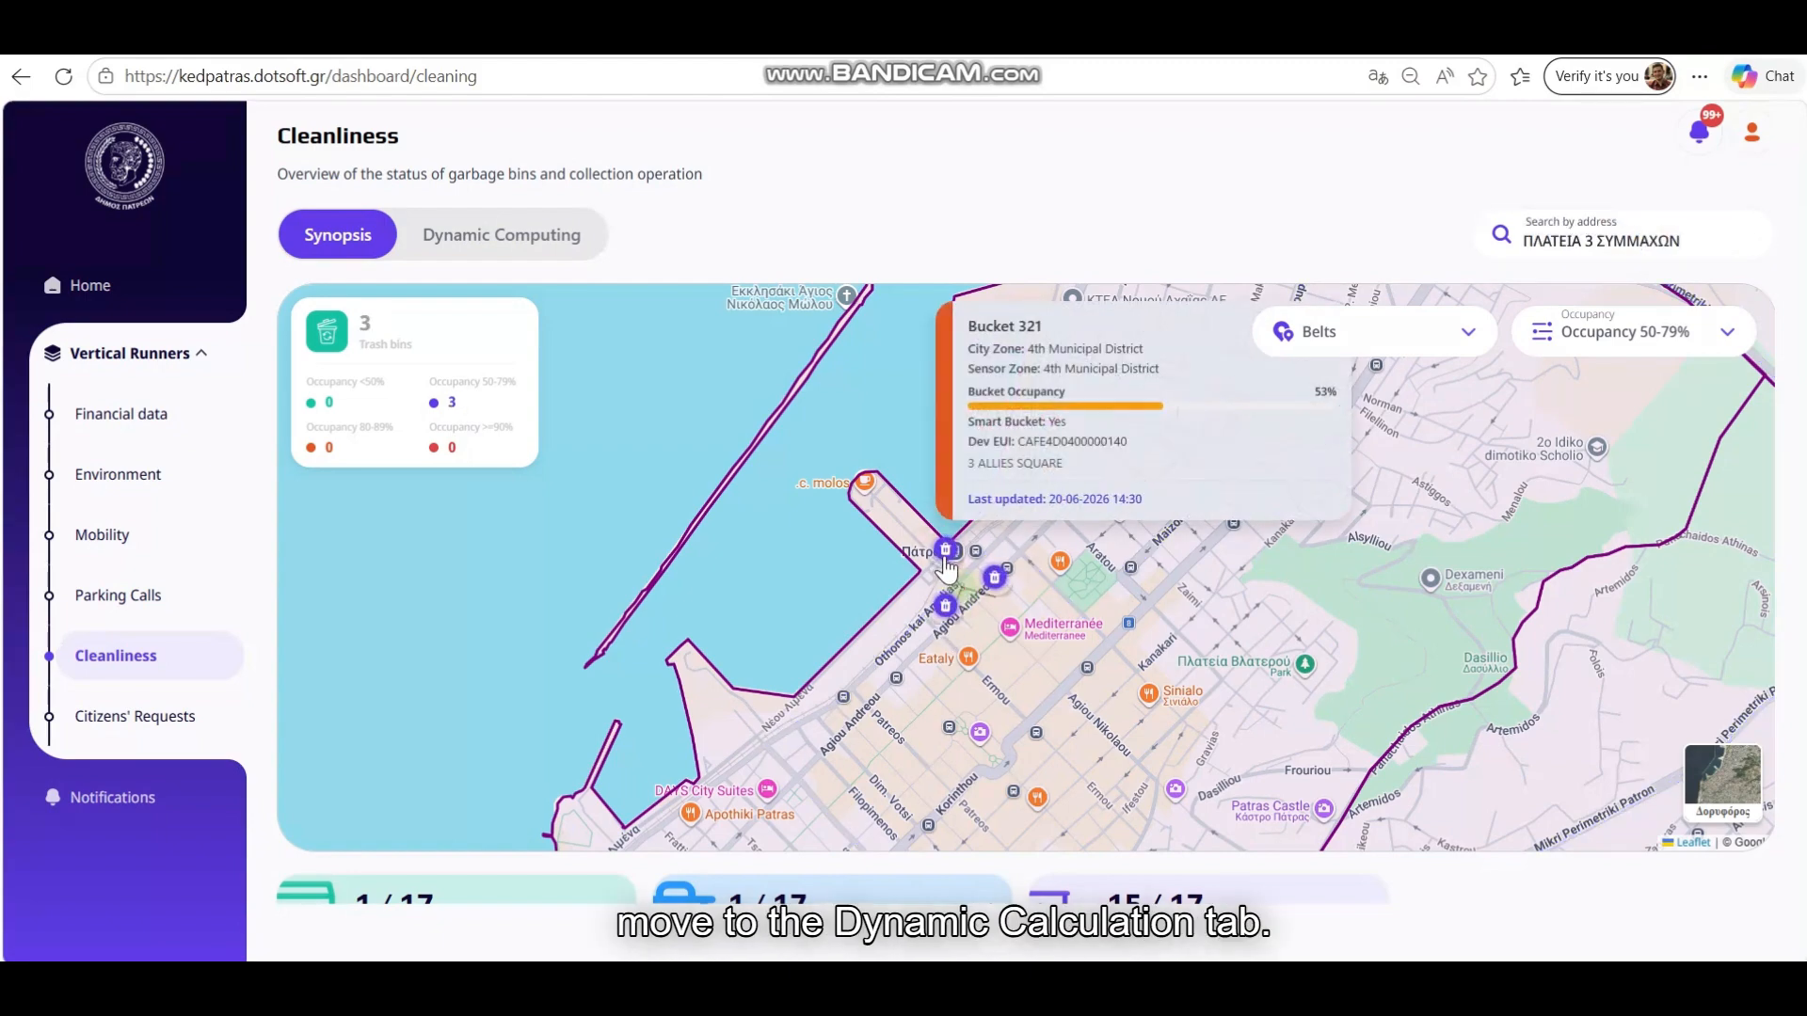
left_click(1080, 614)
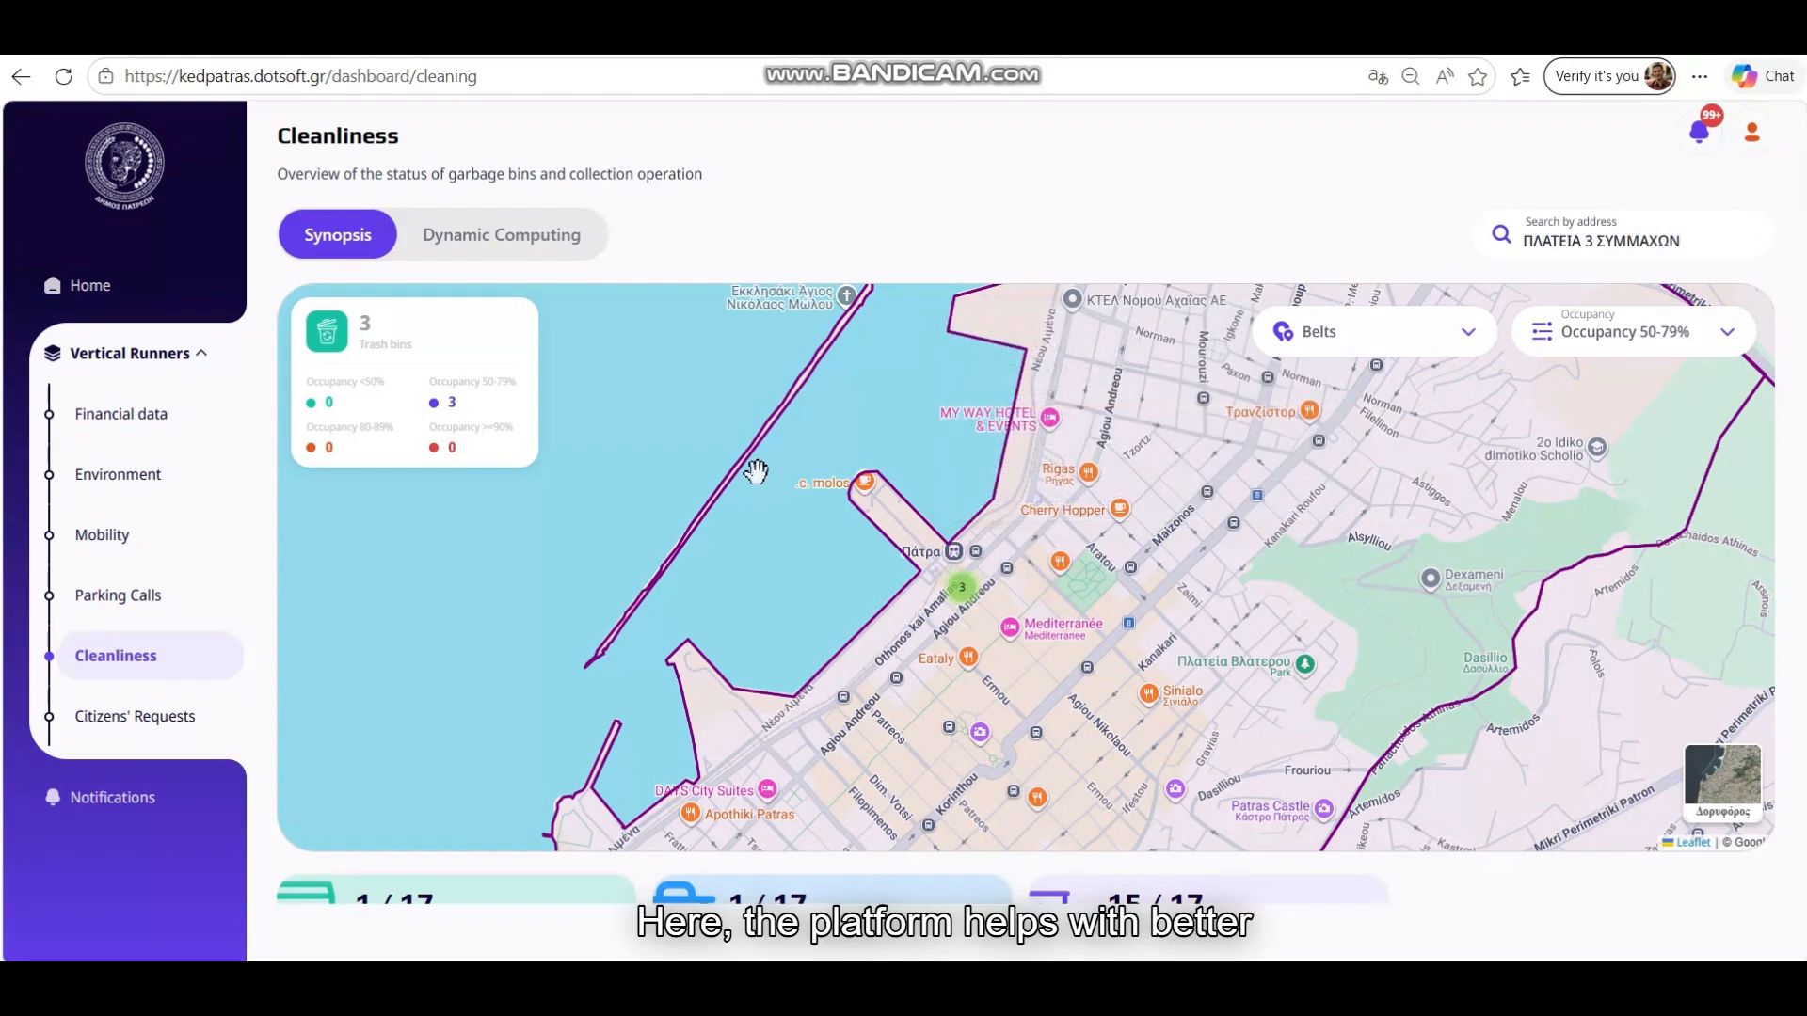
scroll(781, 523, "down", 2)
scroll(1409, 886, "down", 1)
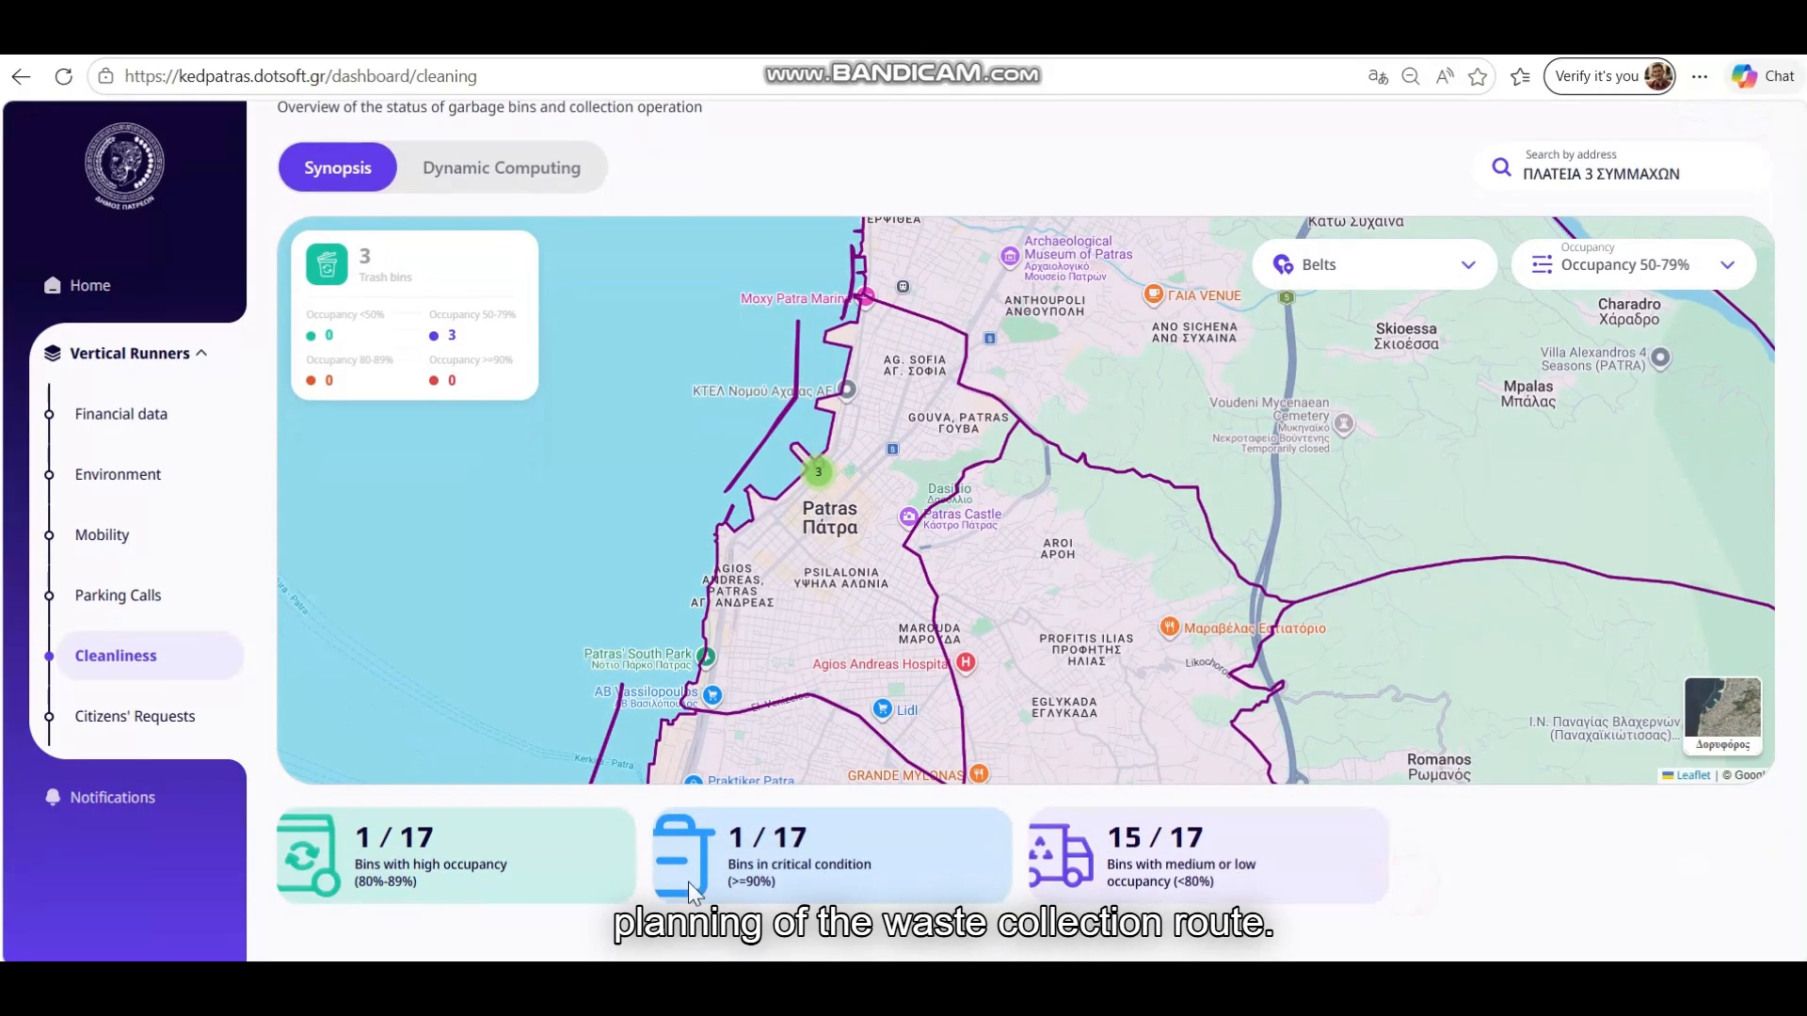
Paste the Agia Sofia Square exclusion rule into Dynamic Computing and recalculate the 27.6 km route
left_click(520, 174)
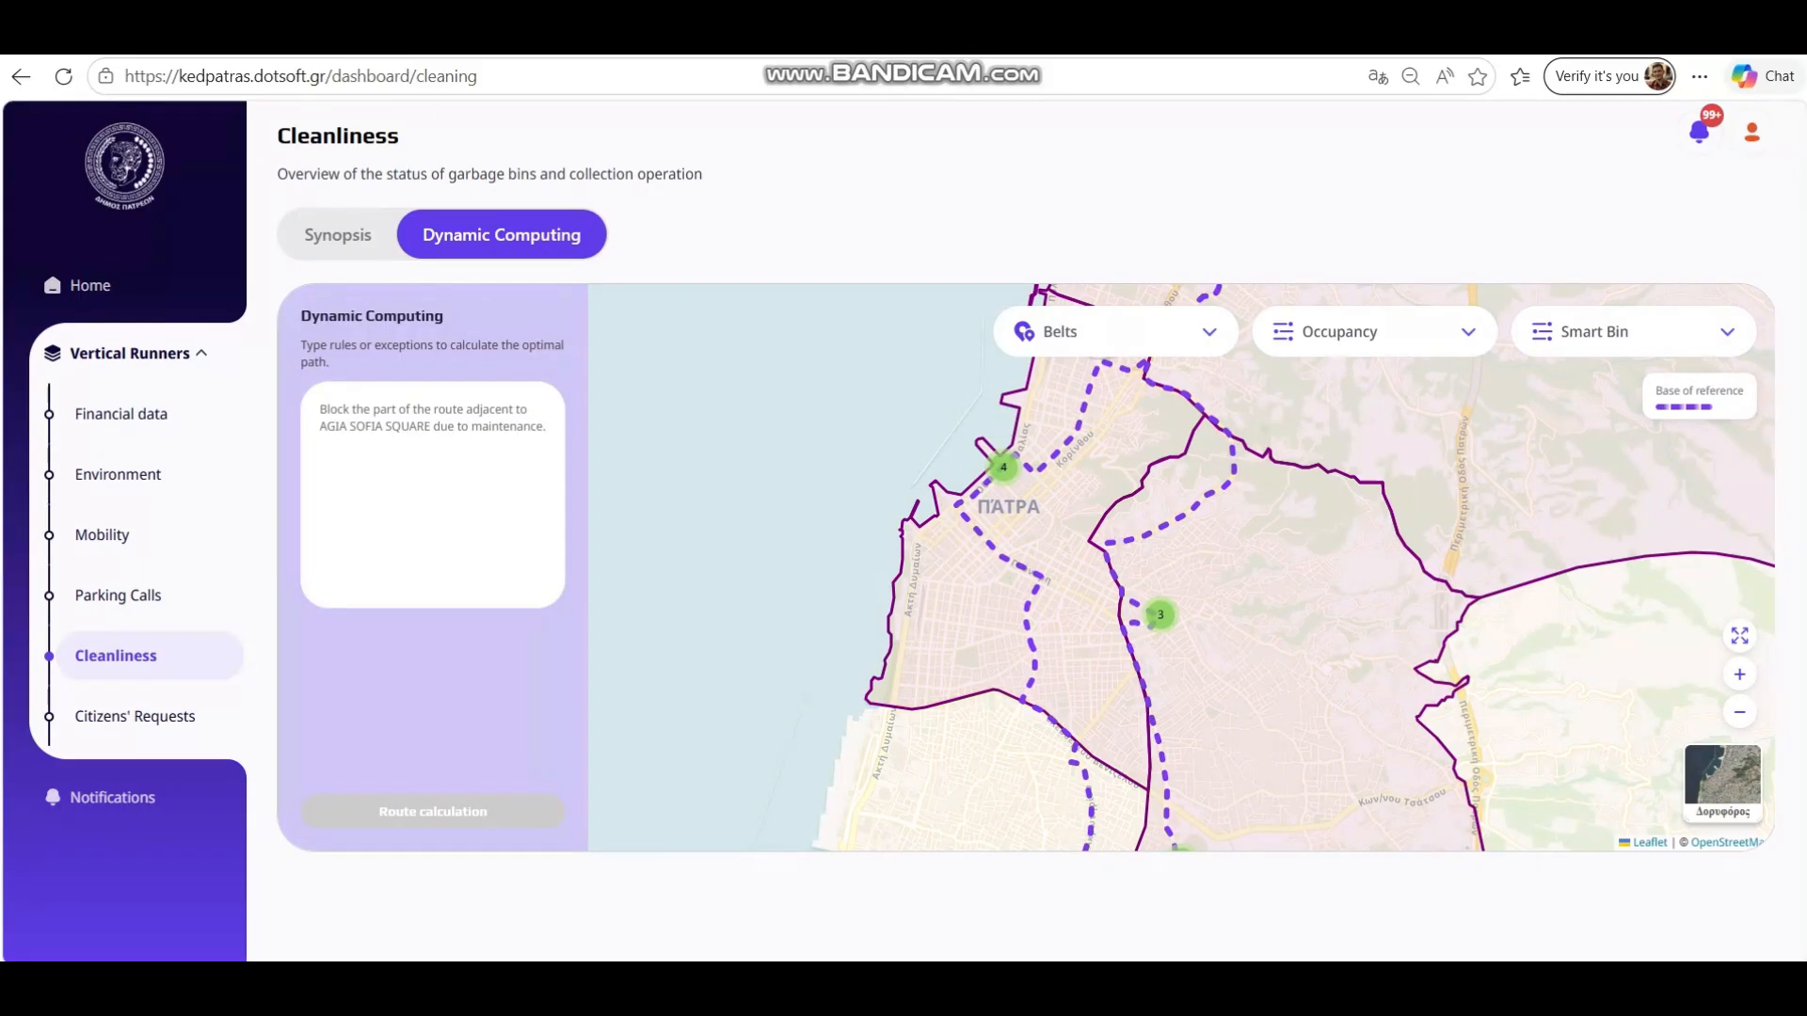
type("Αποκλείστε το τμήμα της διαδρομής που εφάπτεται στην ΠΛΑΤΕΙΑ ΑΓΙΑΣ ΣΟΦΙΑΣ λόγω συντήρησης")
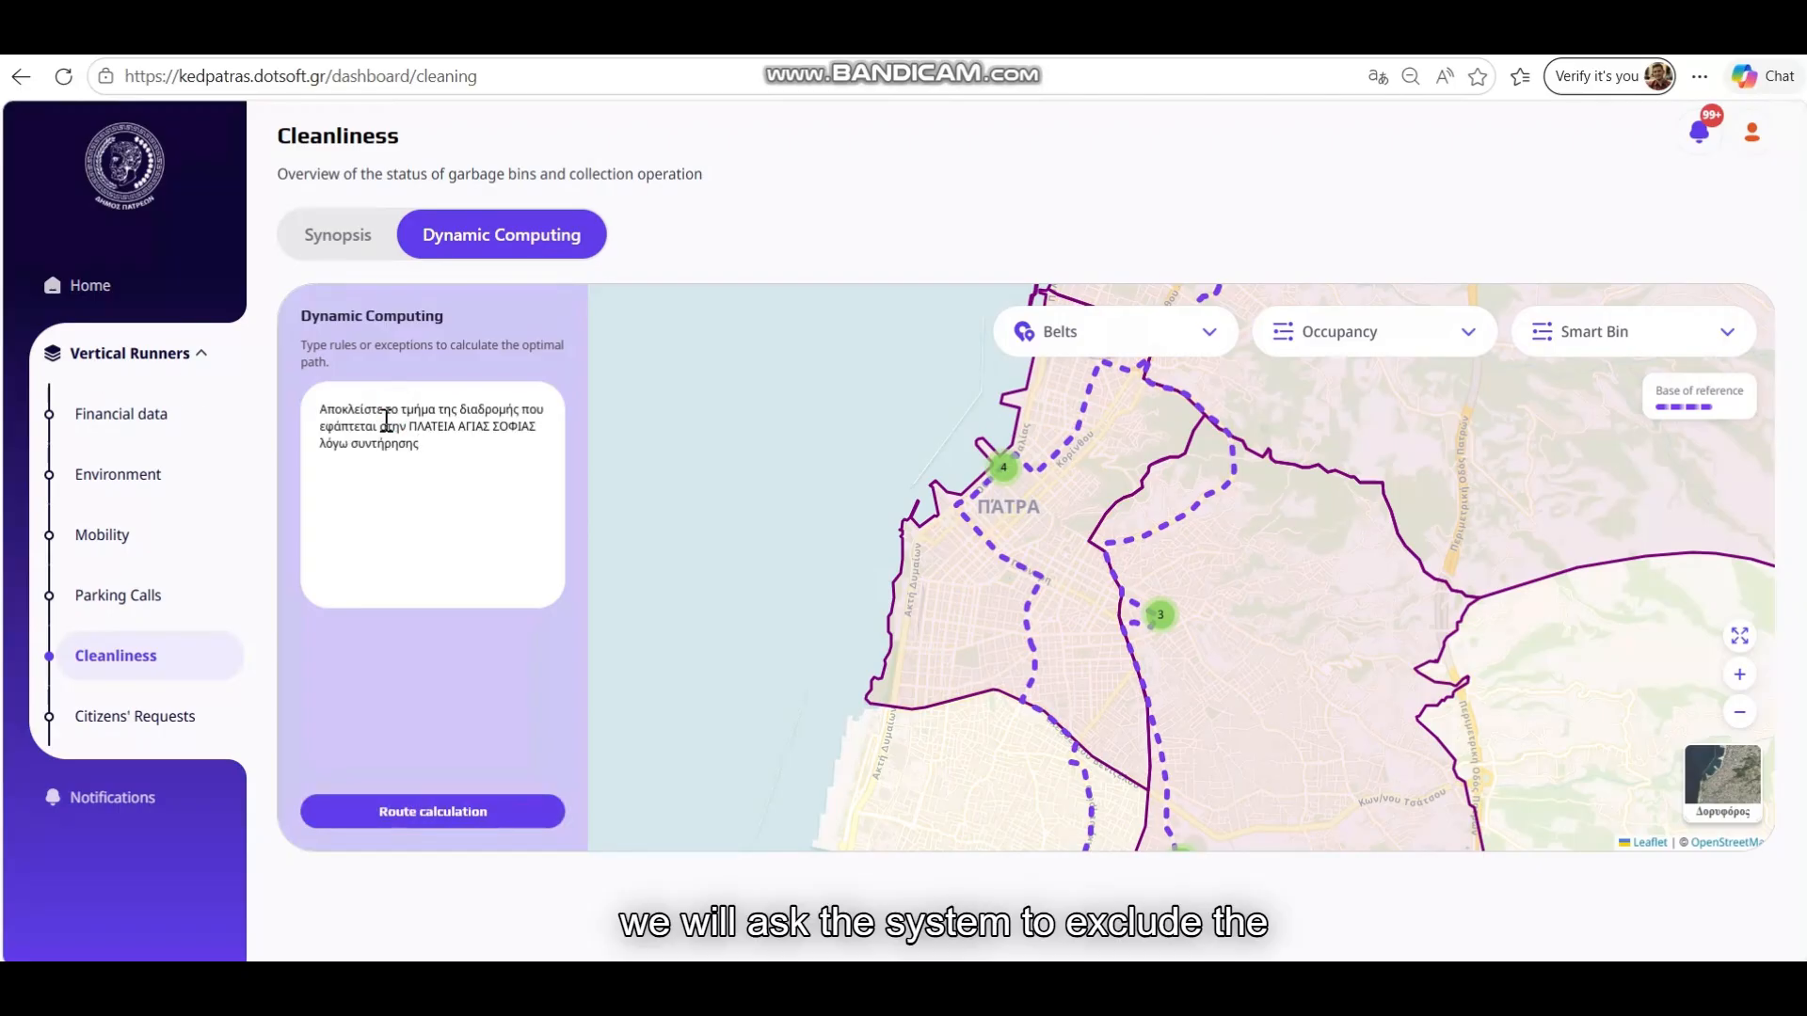
left_click(443, 815)
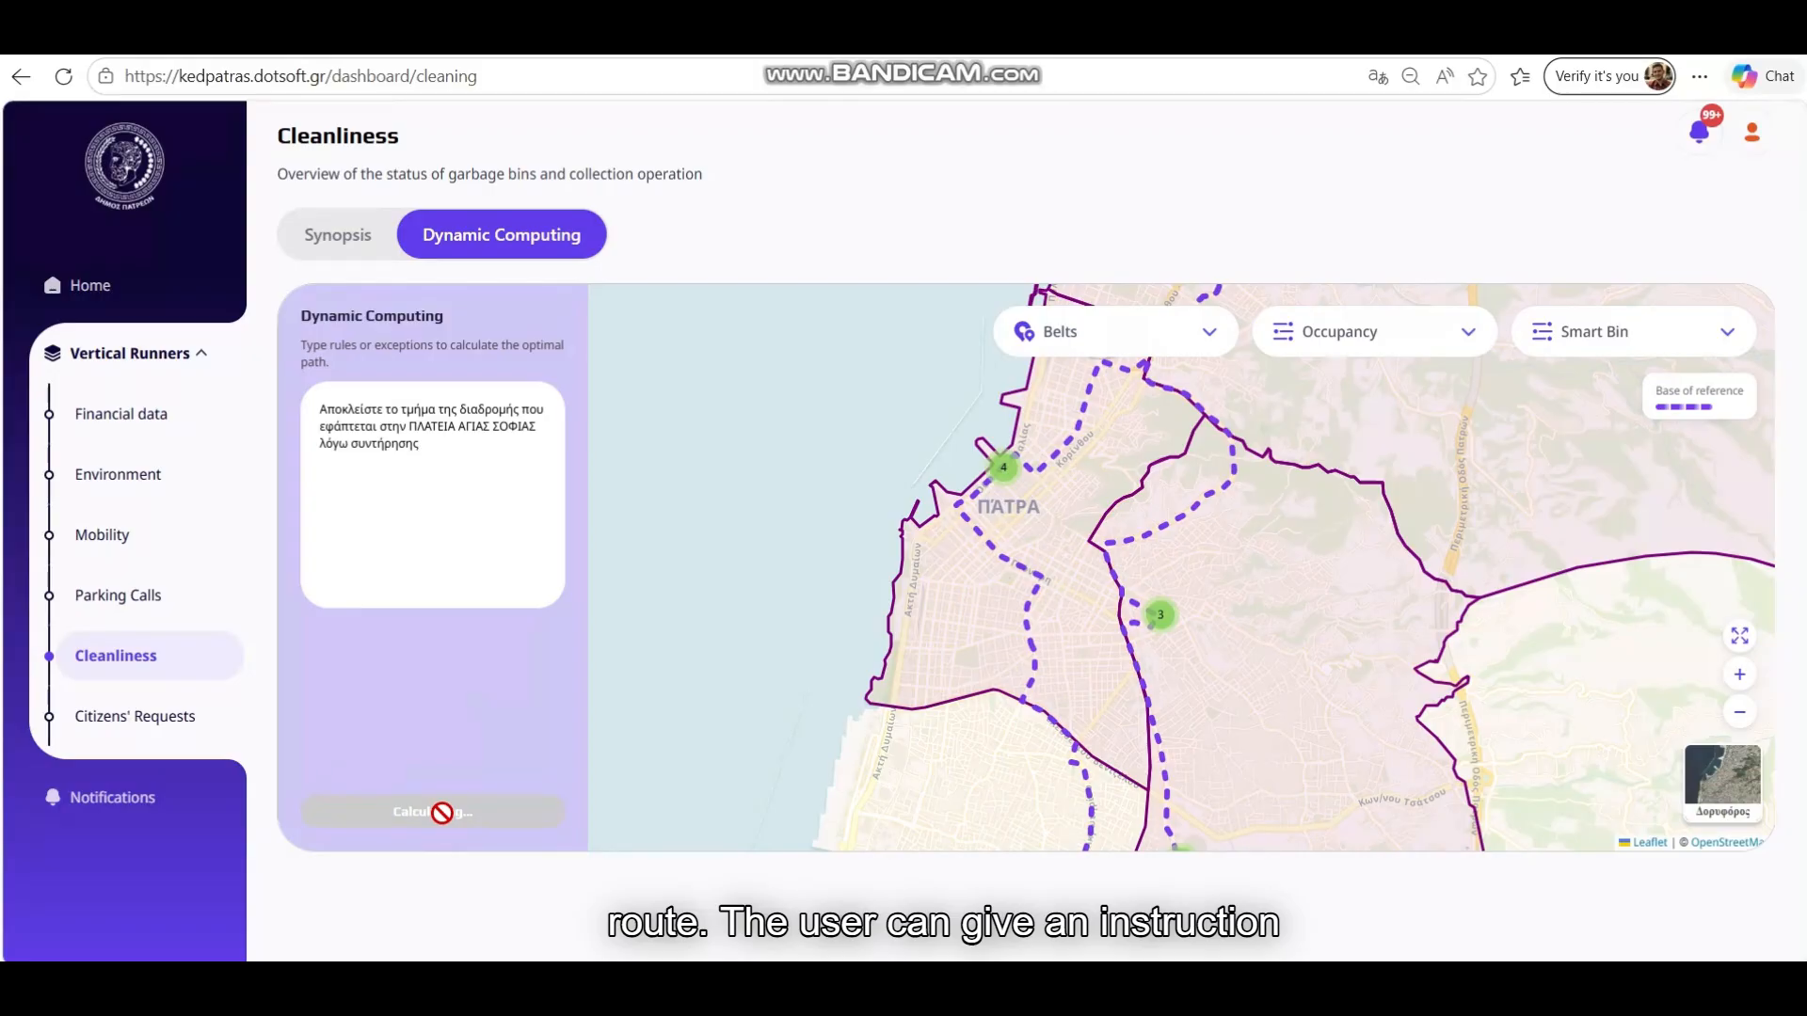
left_click_drag(1116, 467, 1034, 568)
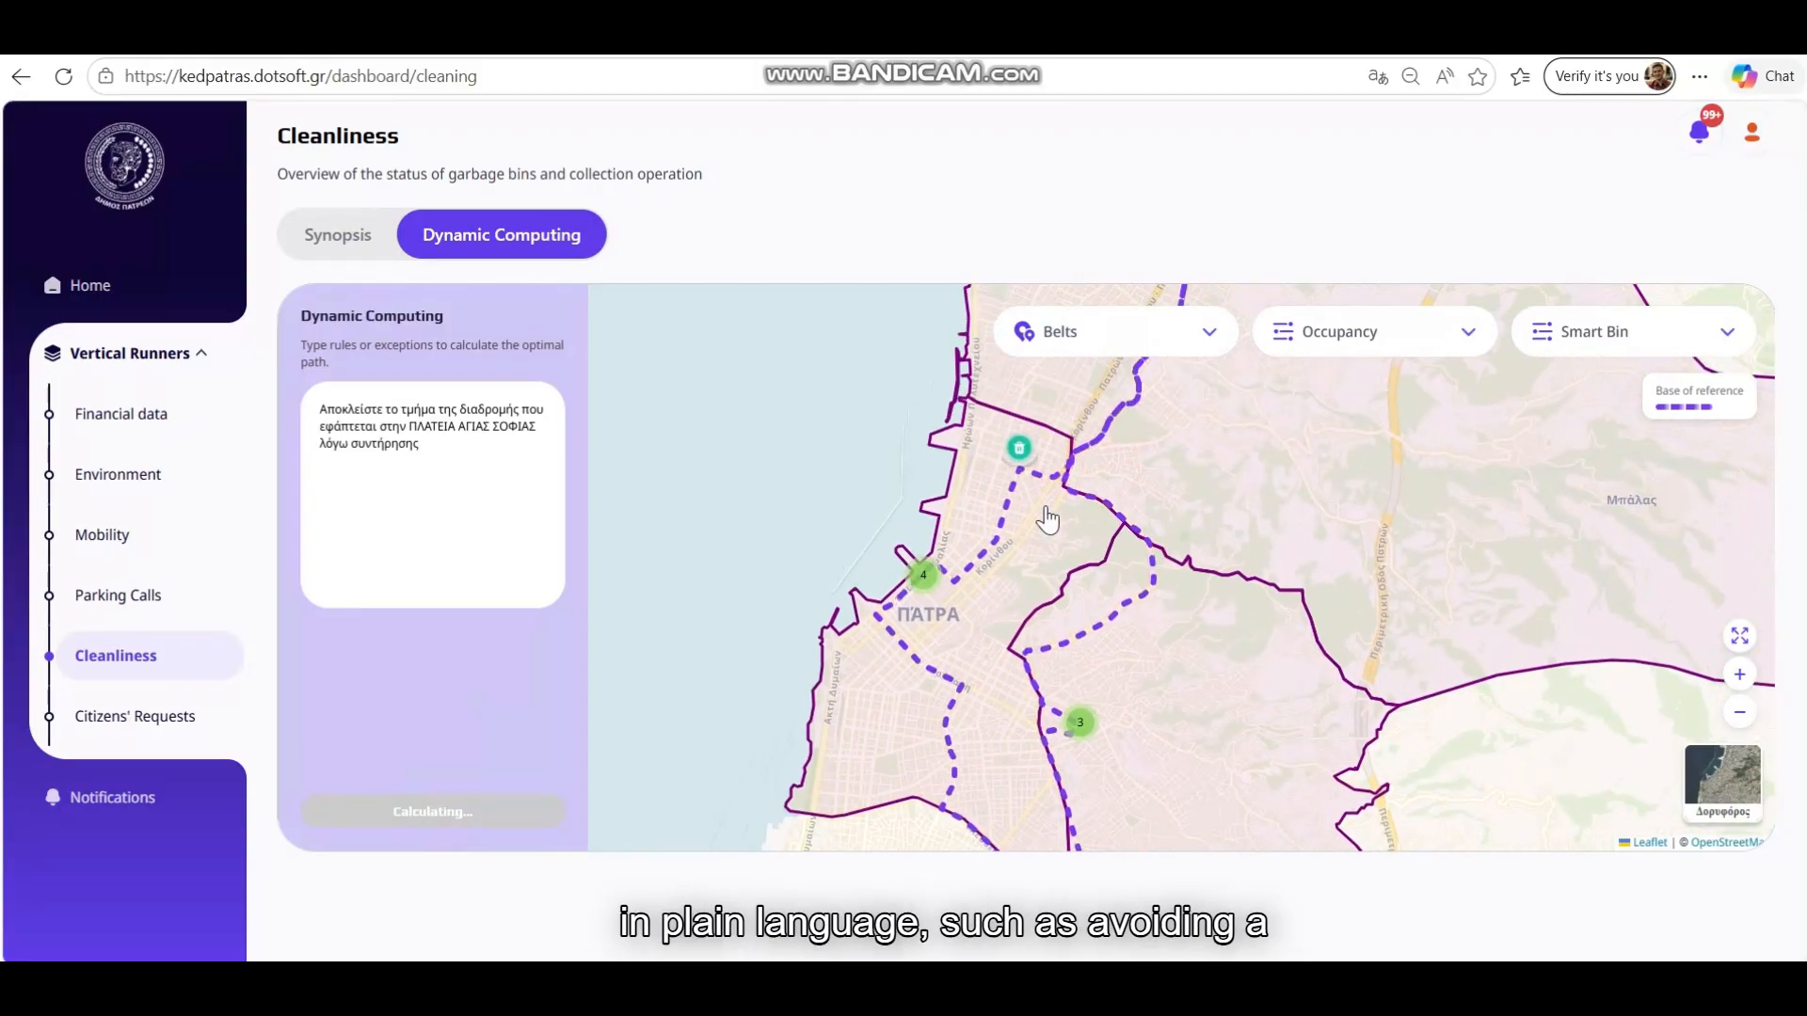
scroll(1043, 518, "up", 3)
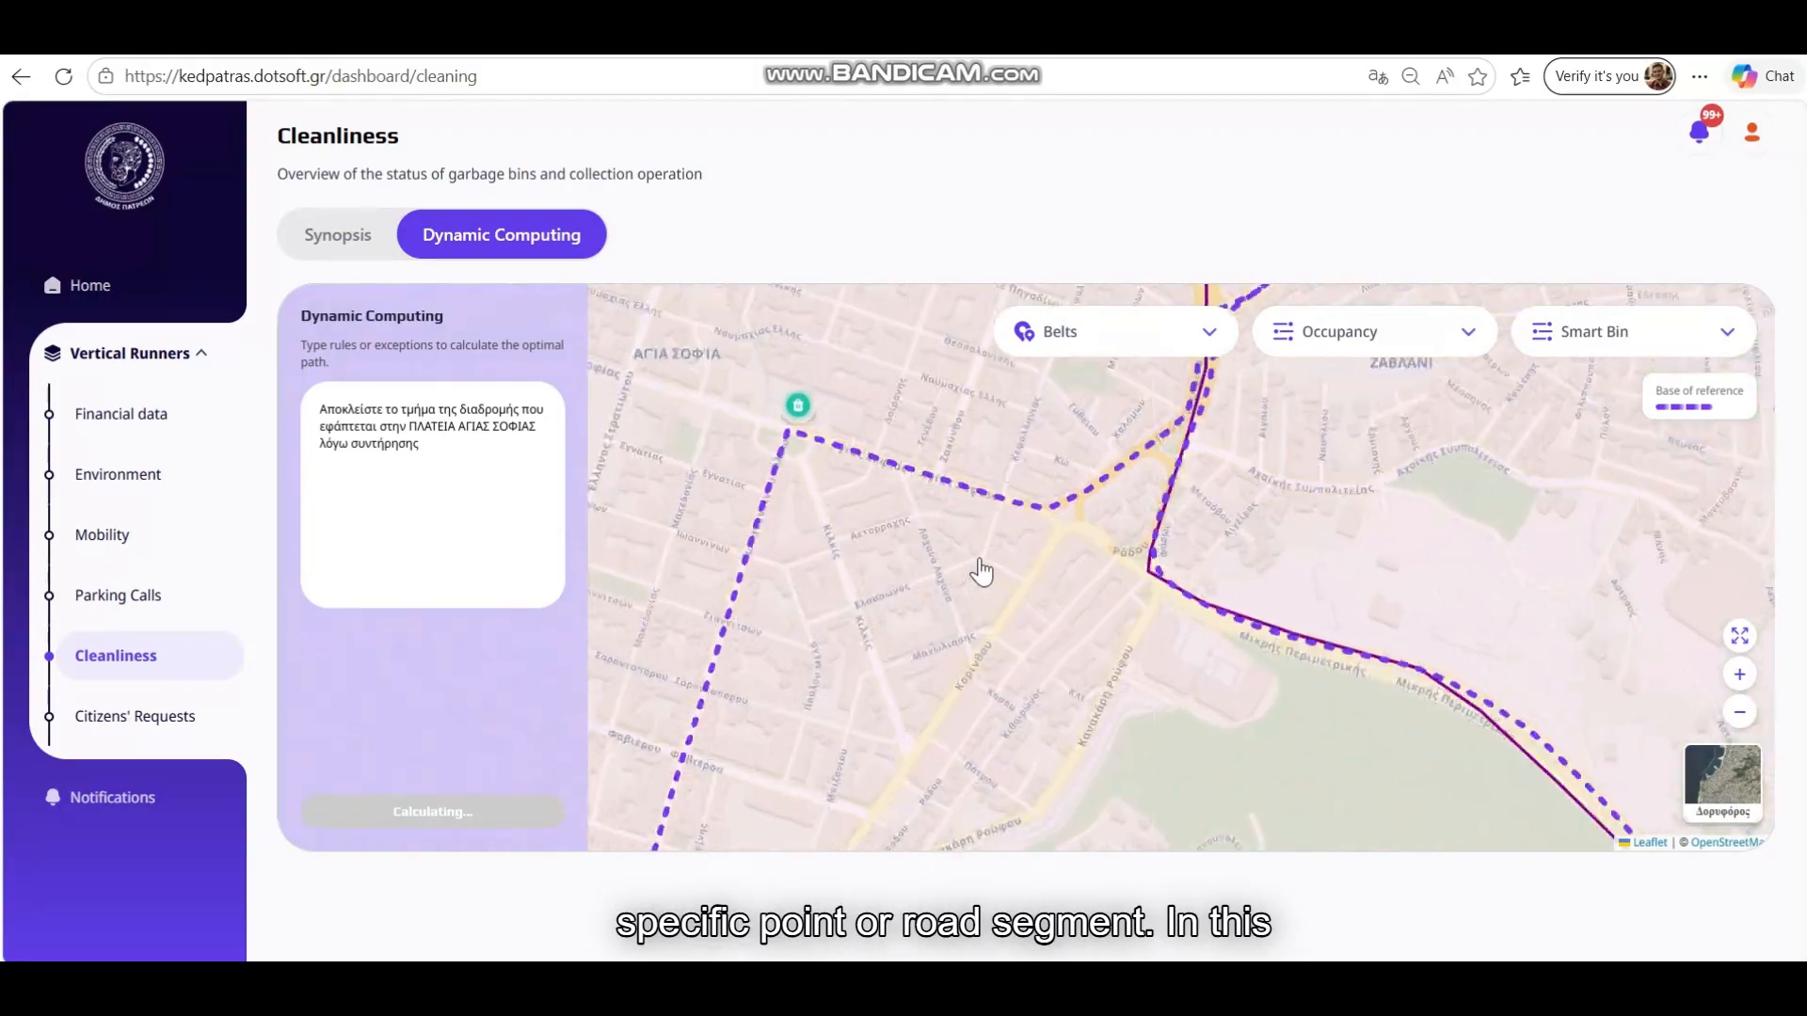
scroll(981, 568, "up", 1)
left_click_drag(895, 477, 964, 537)
scroll(963, 539, "down", 1)
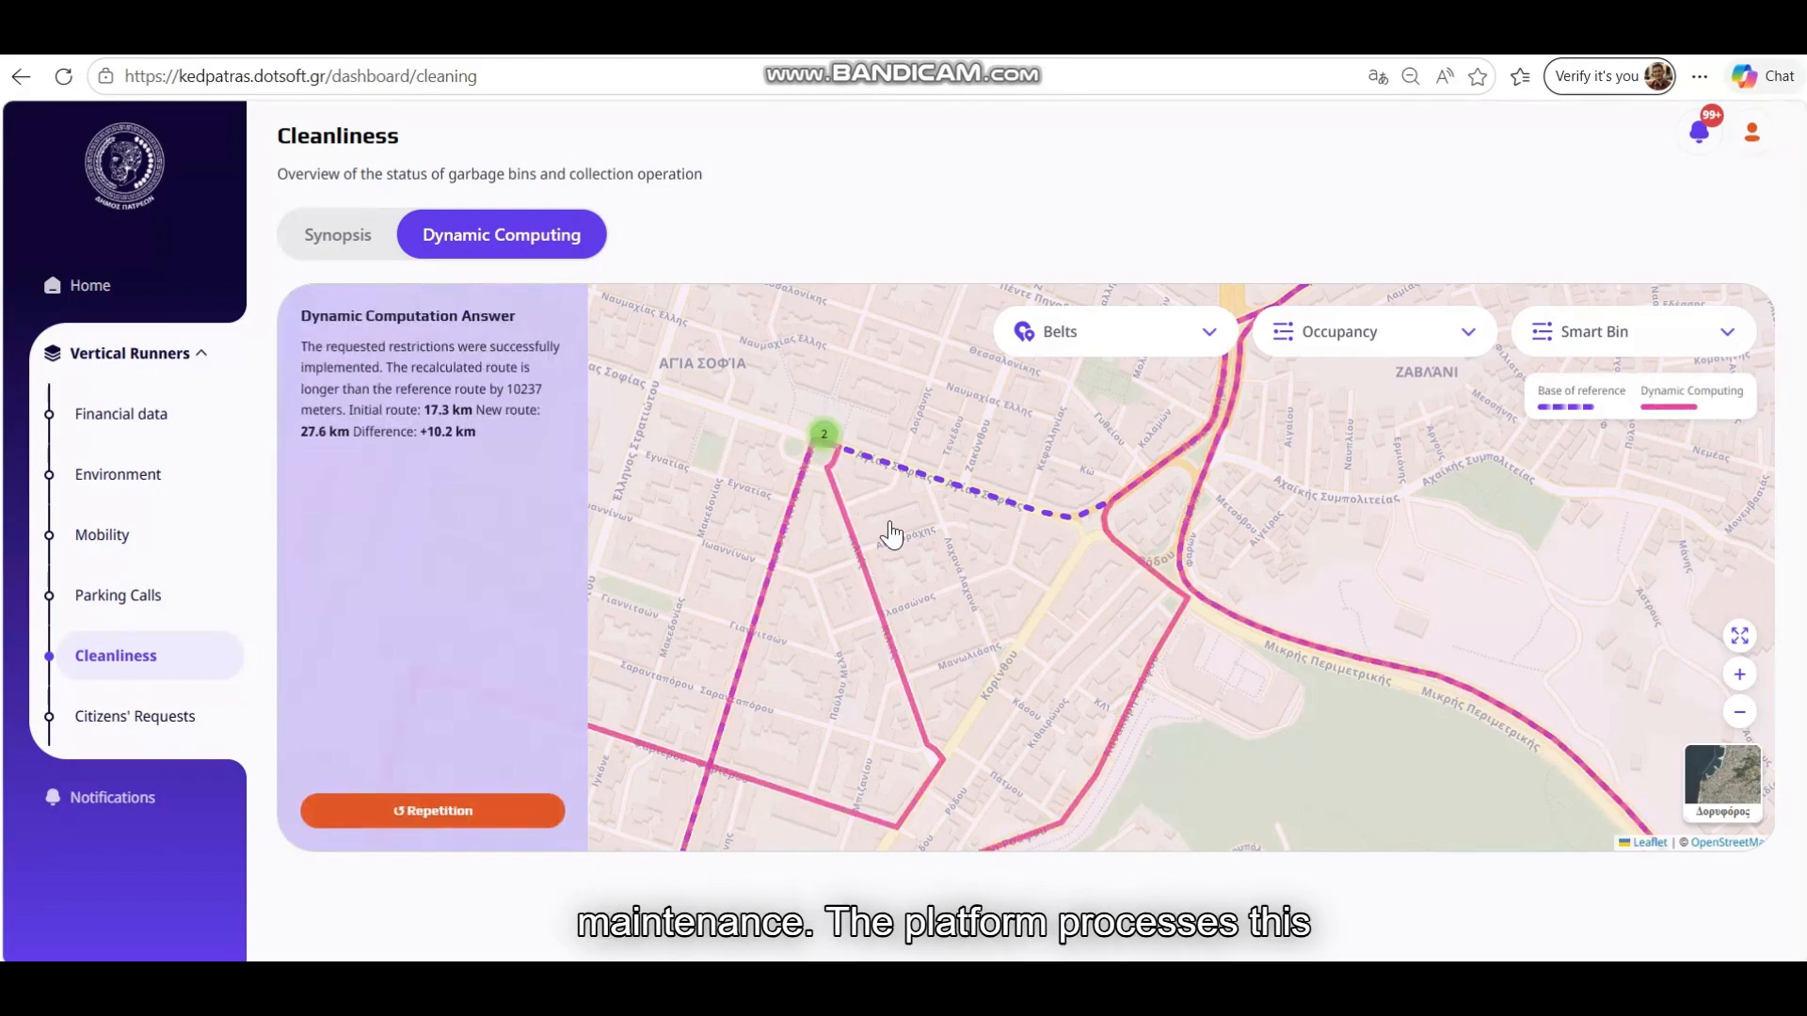
scroll(1034, 544, "down", 1)
scroll(1034, 543, "up", 2)
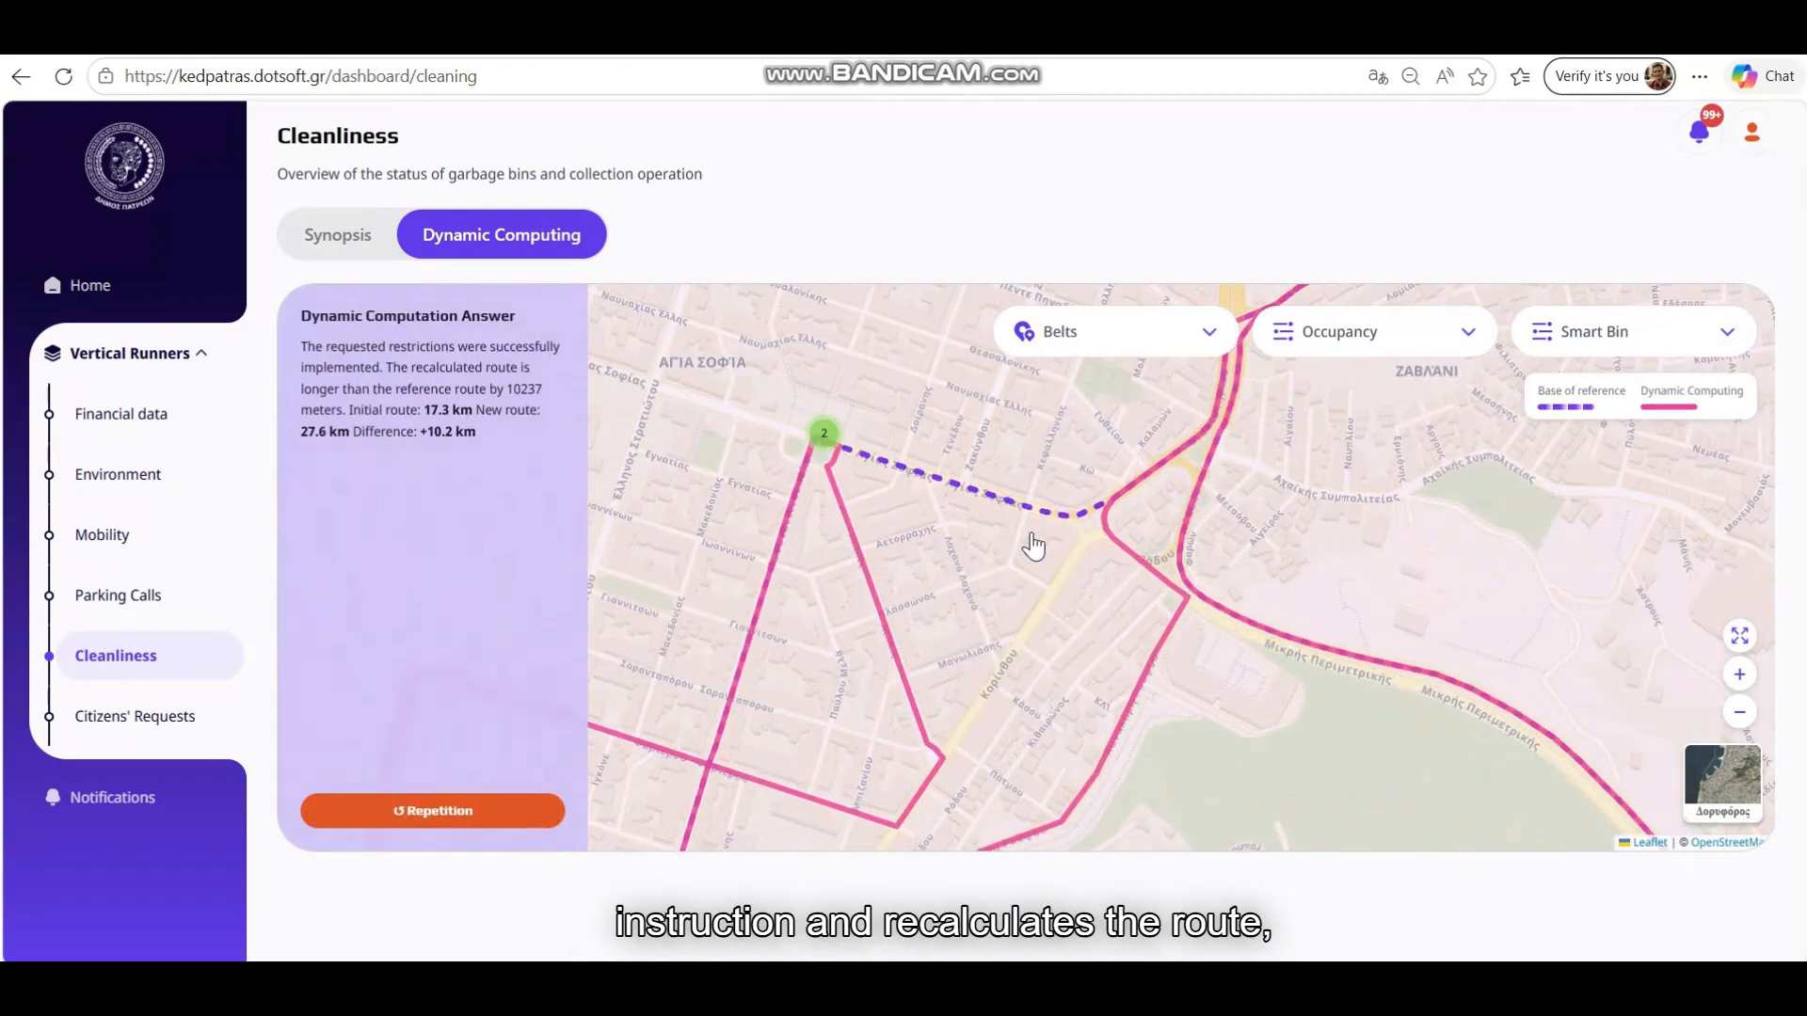
left_click_drag(888, 504, 972, 533)
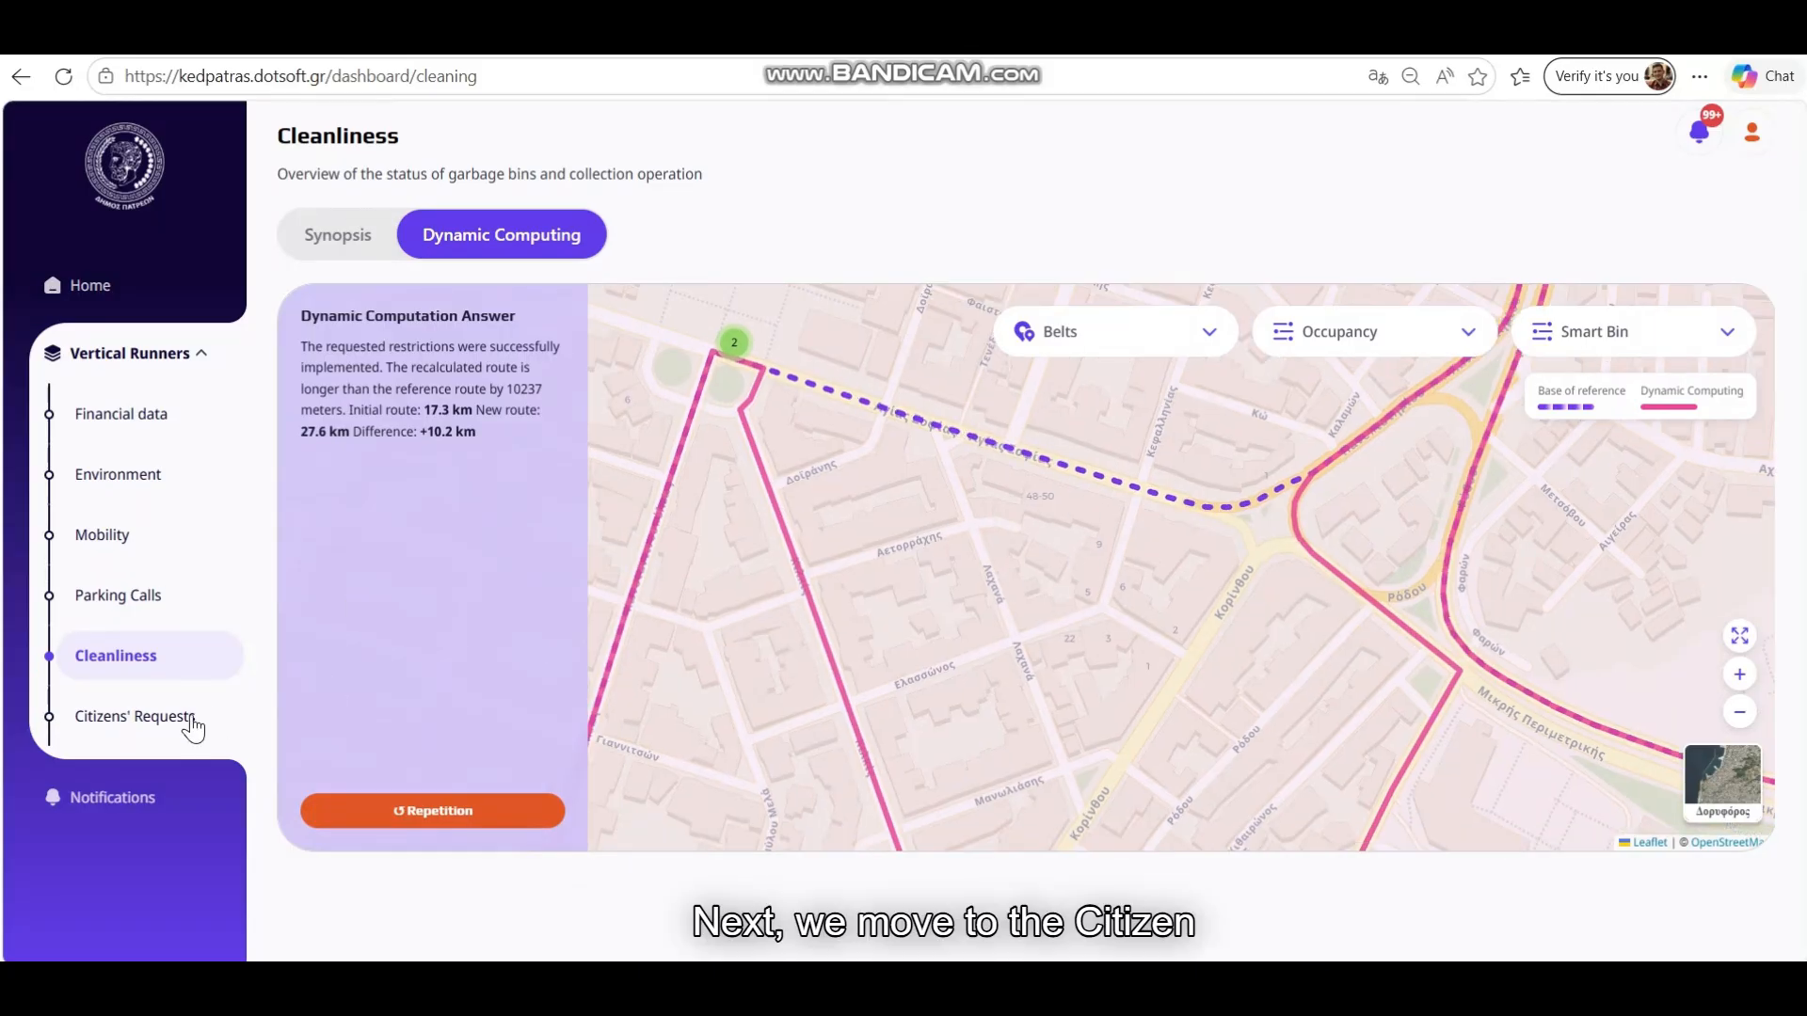
Open Citizens' Requests and browse its request overview, where Cleaning leads with 261
left_click(125, 725)
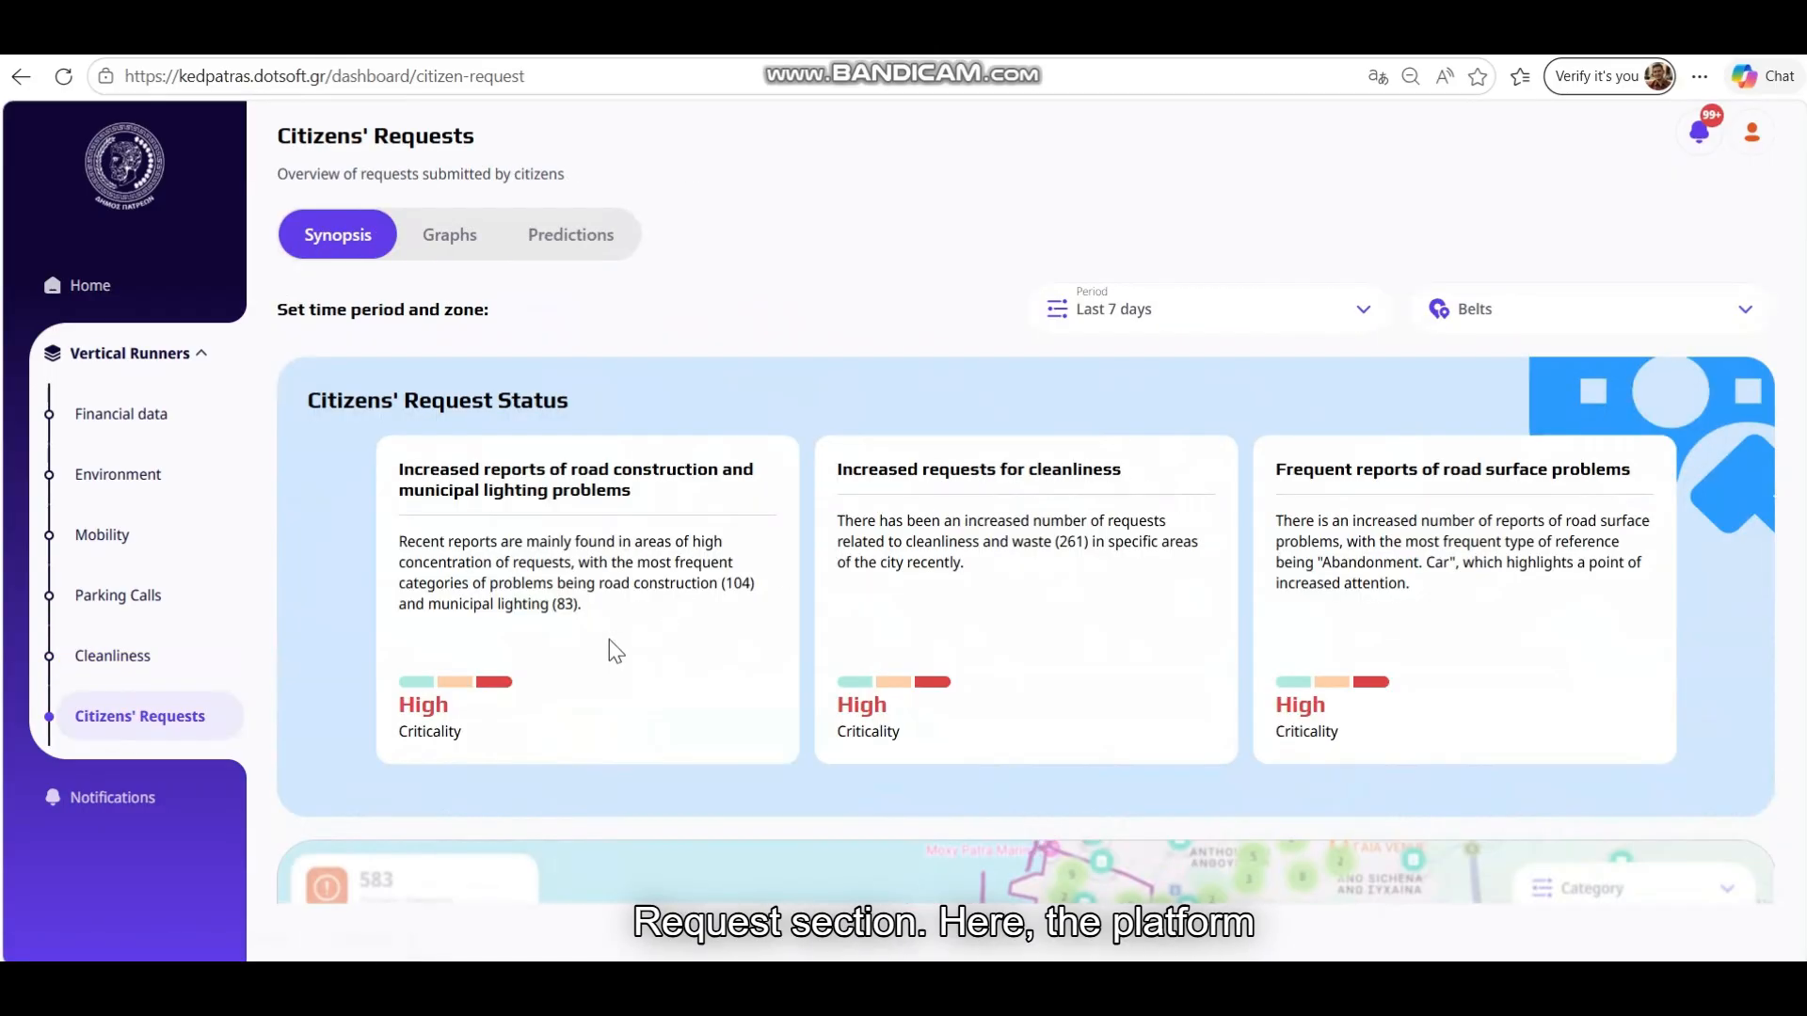
scroll(1769, 572, "down", 7)
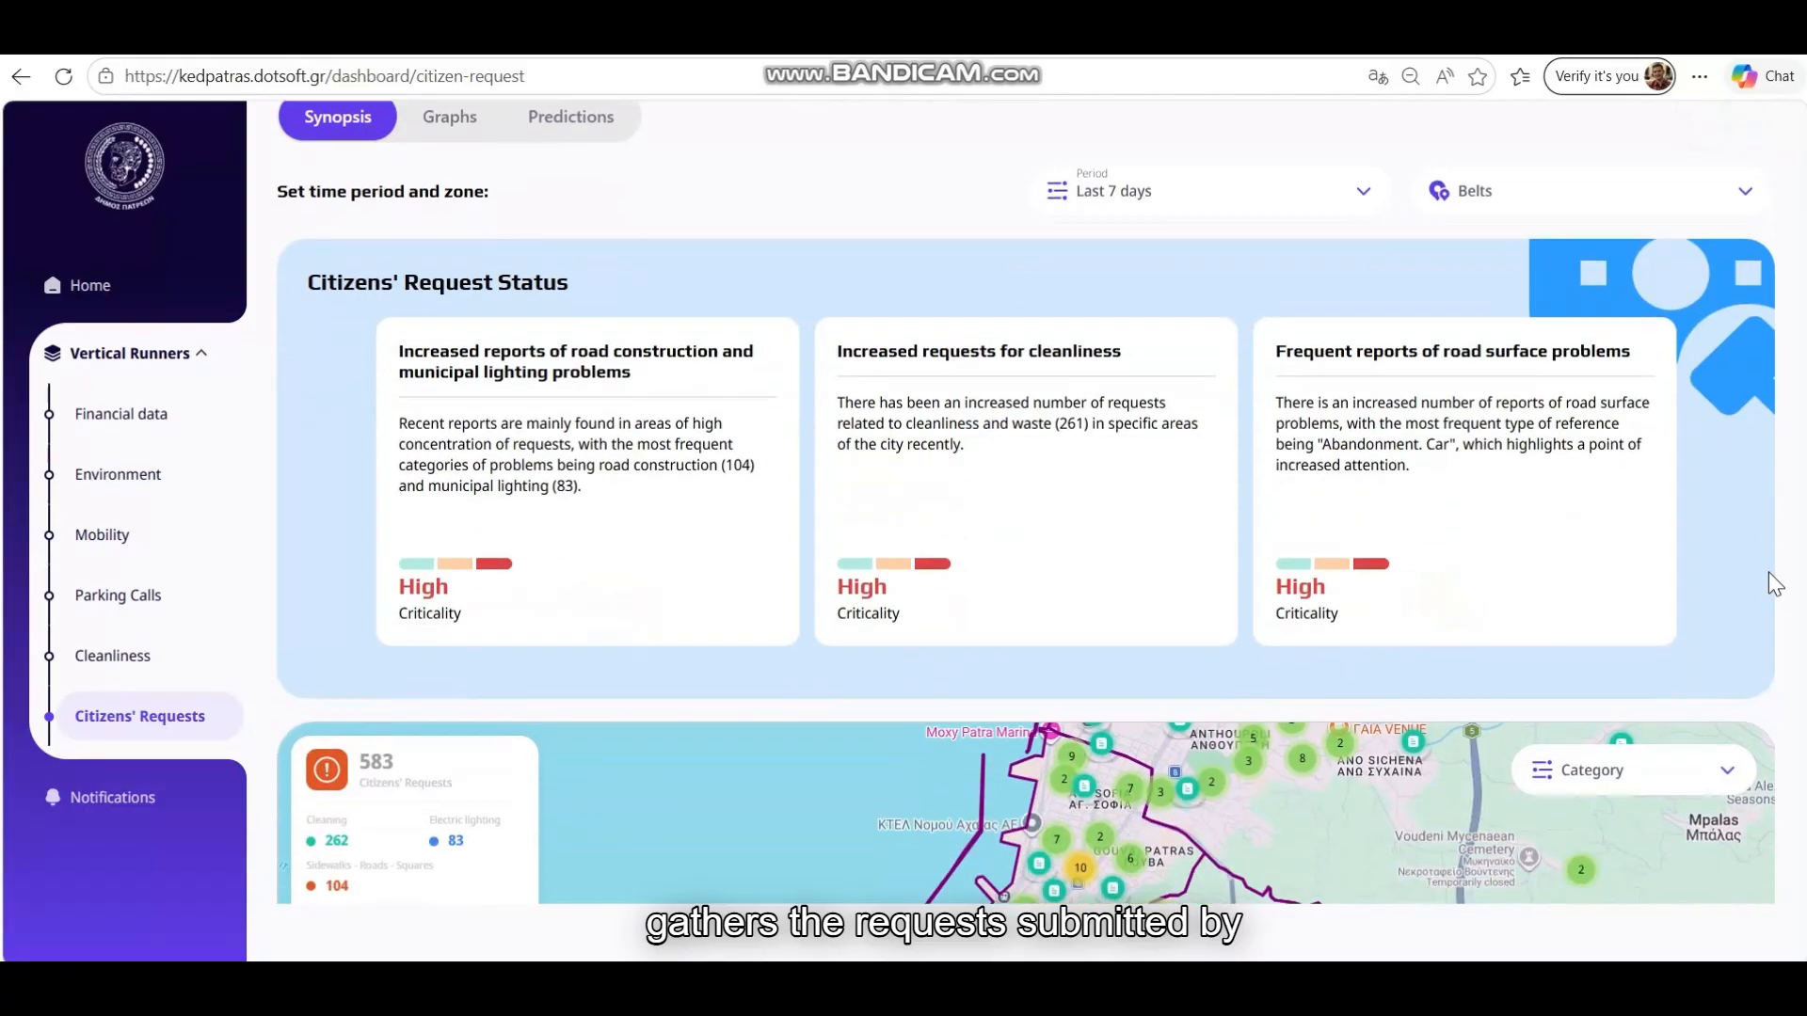
scroll(1730, 583, "down", 5)
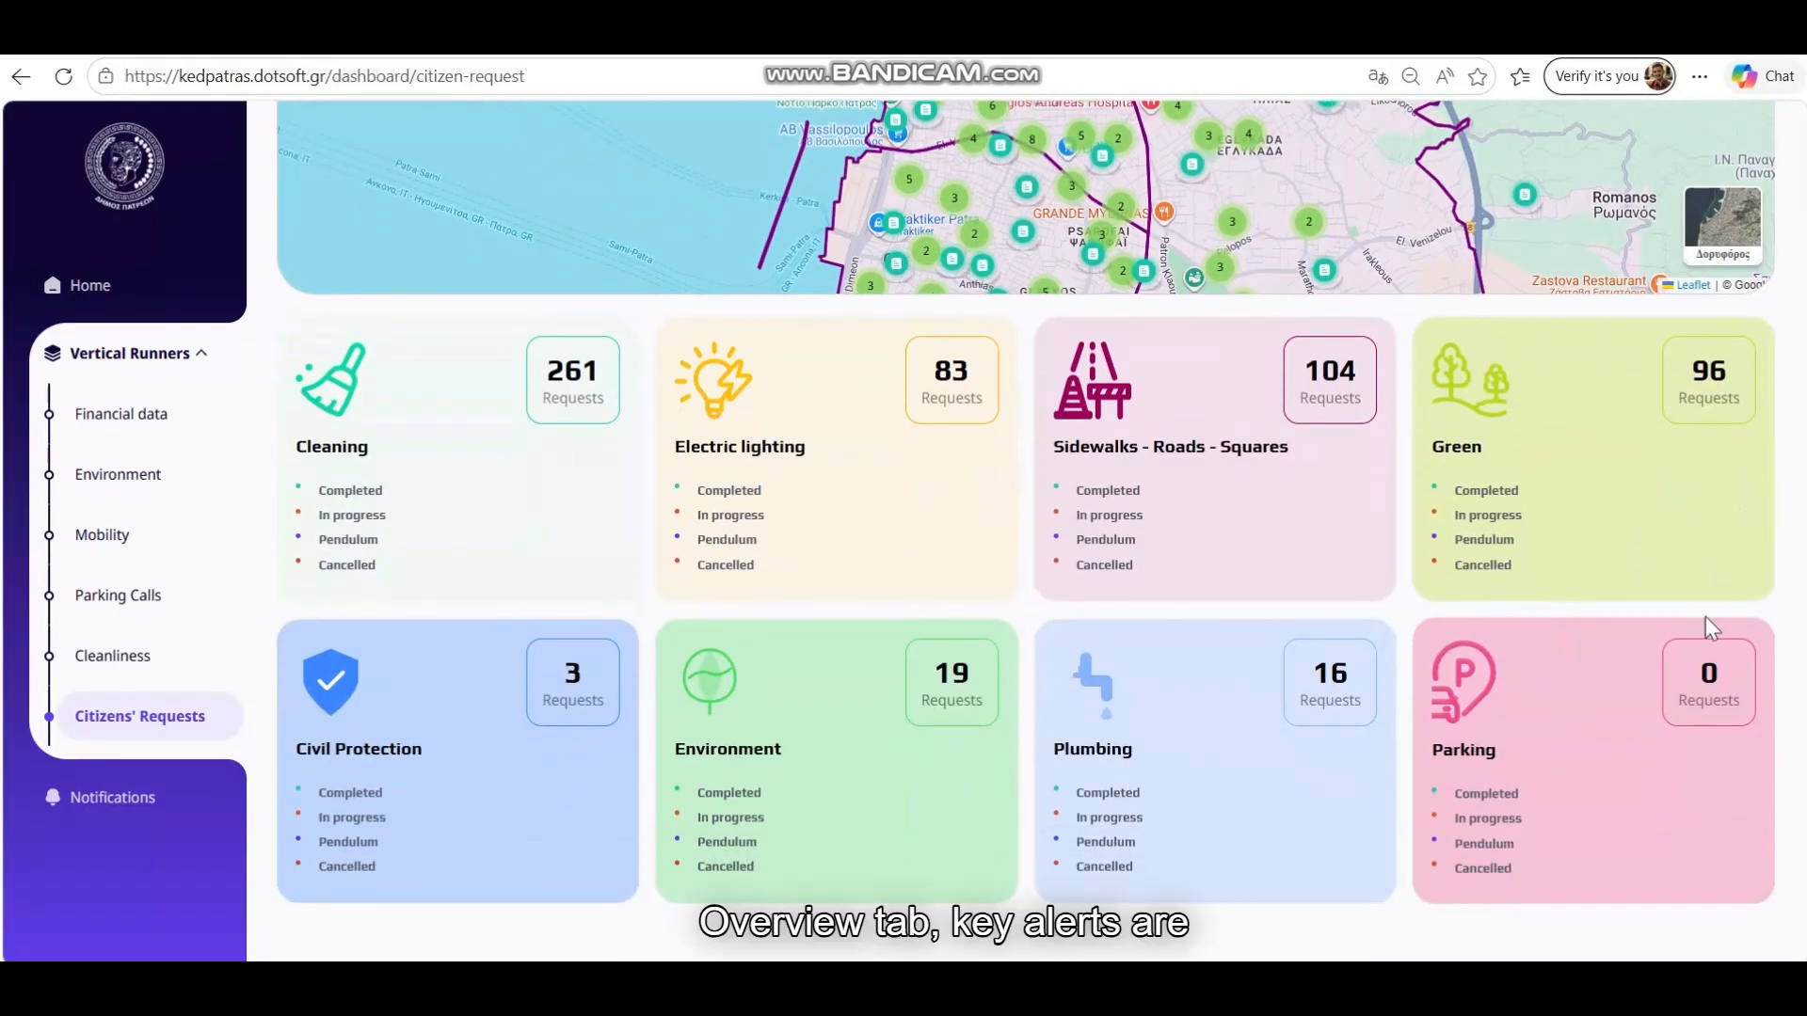
left_click(1754, 521)
scroll(1754, 521, "up", 11)
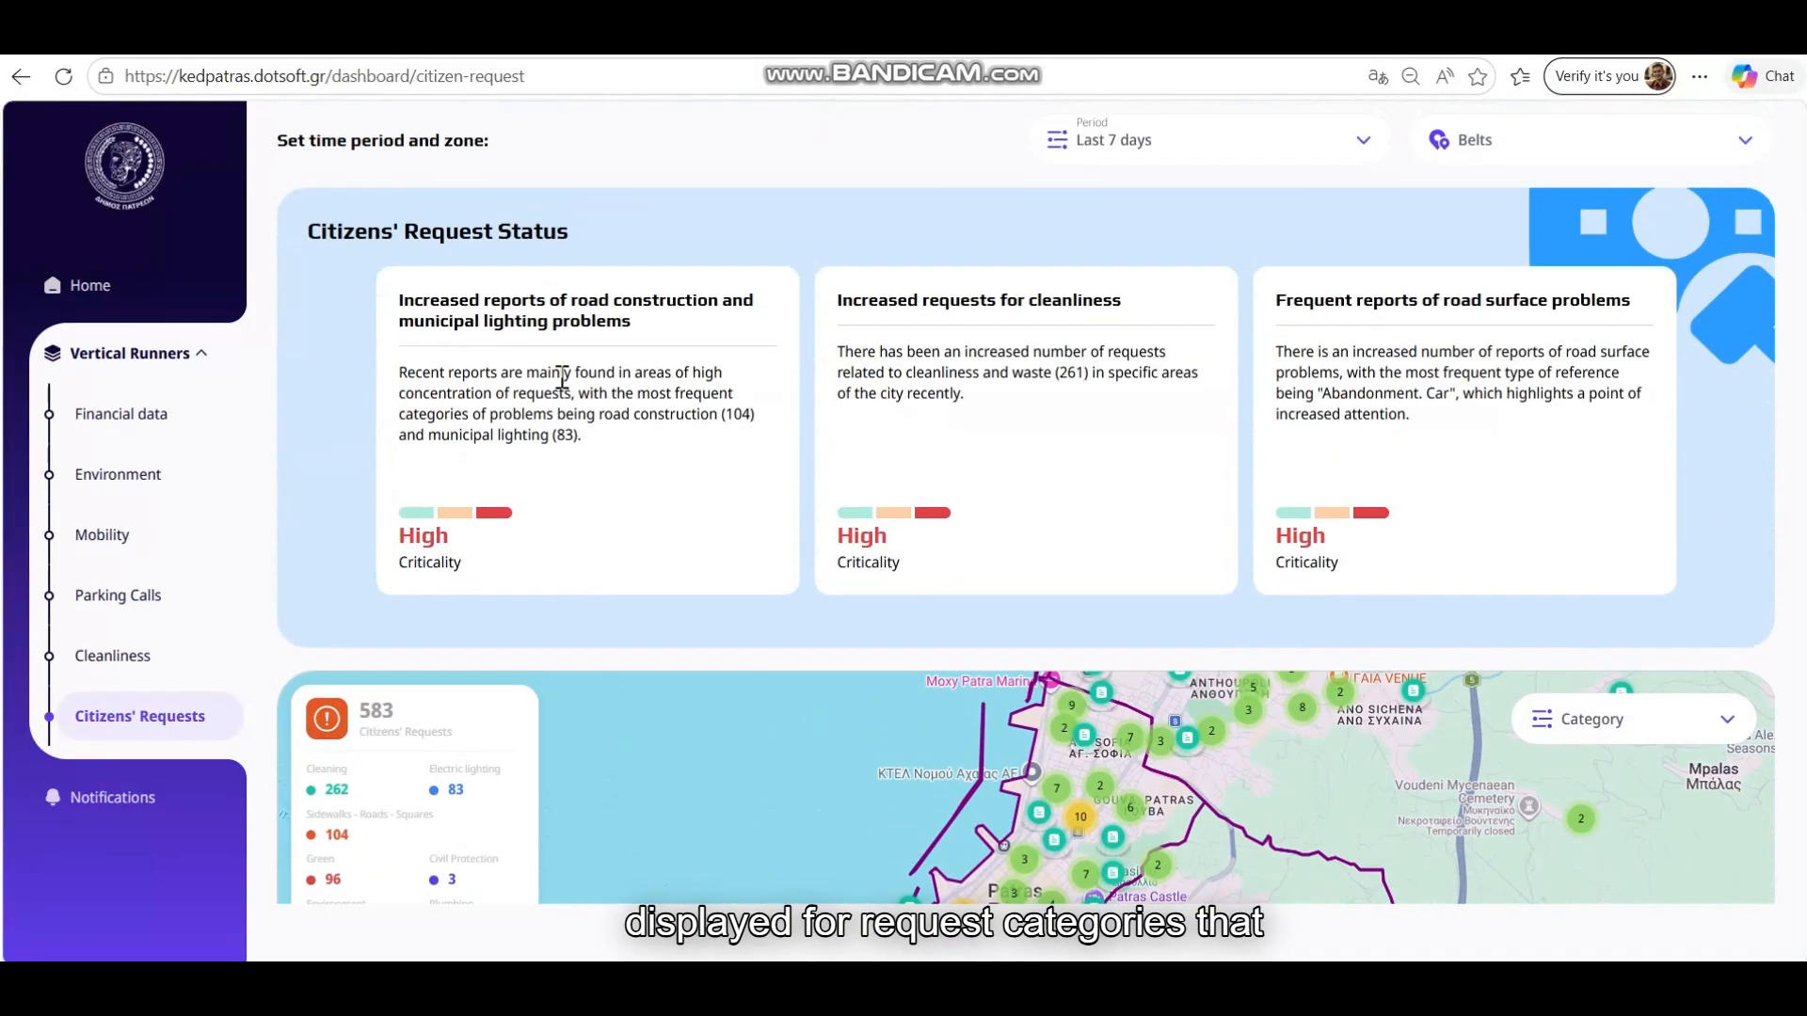
left_click(538, 351)
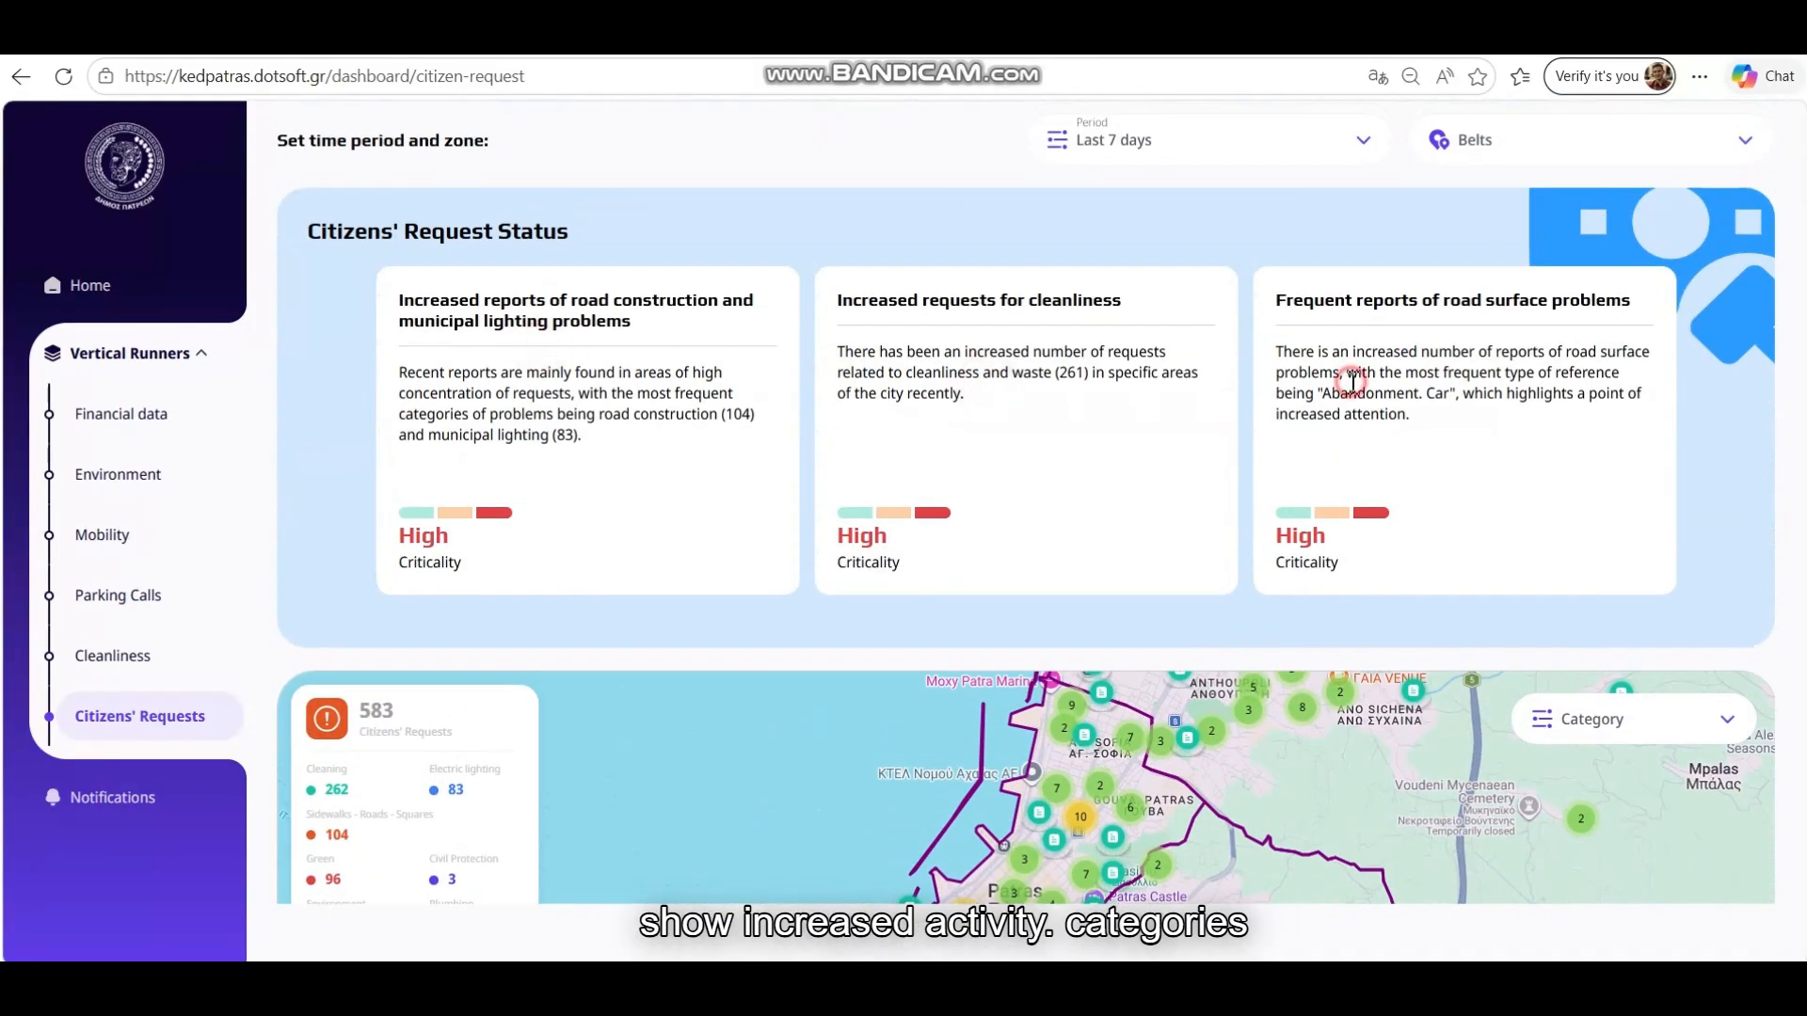
scroll(1264, 463, "down", 2)
scroll(1265, 471, "down", 3)
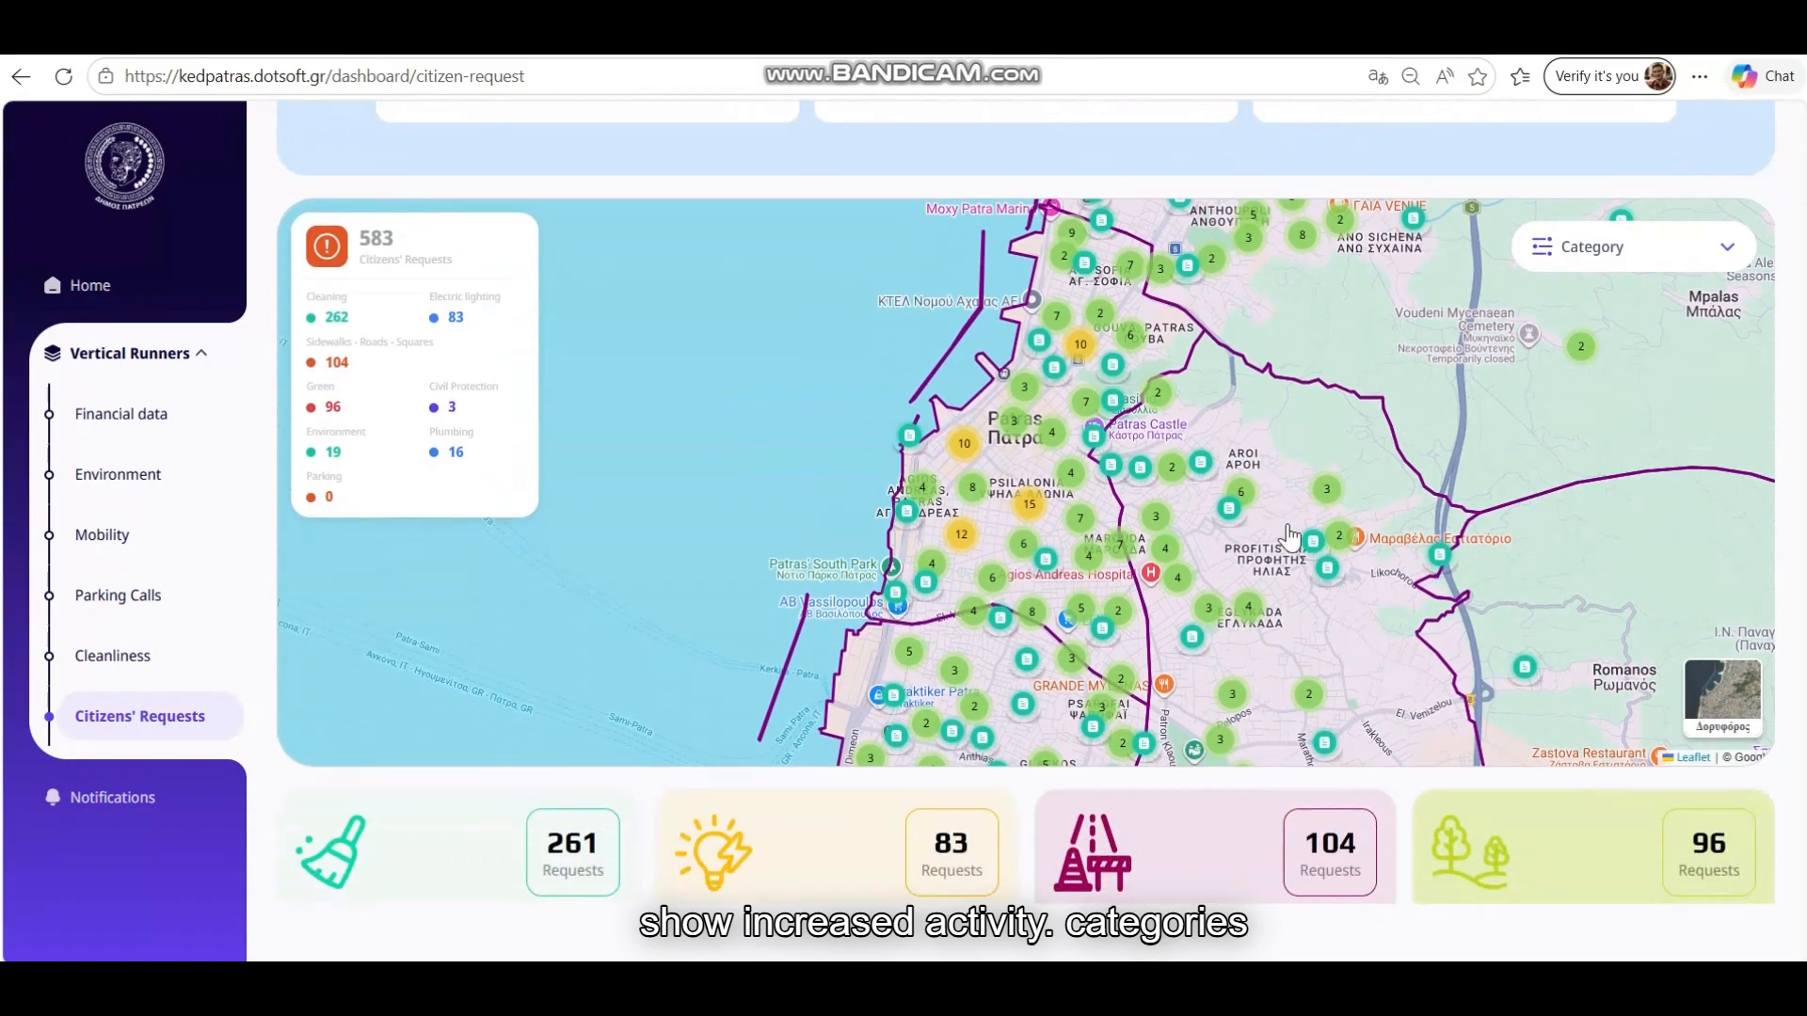
scroll(1154, 453, "up", 3)
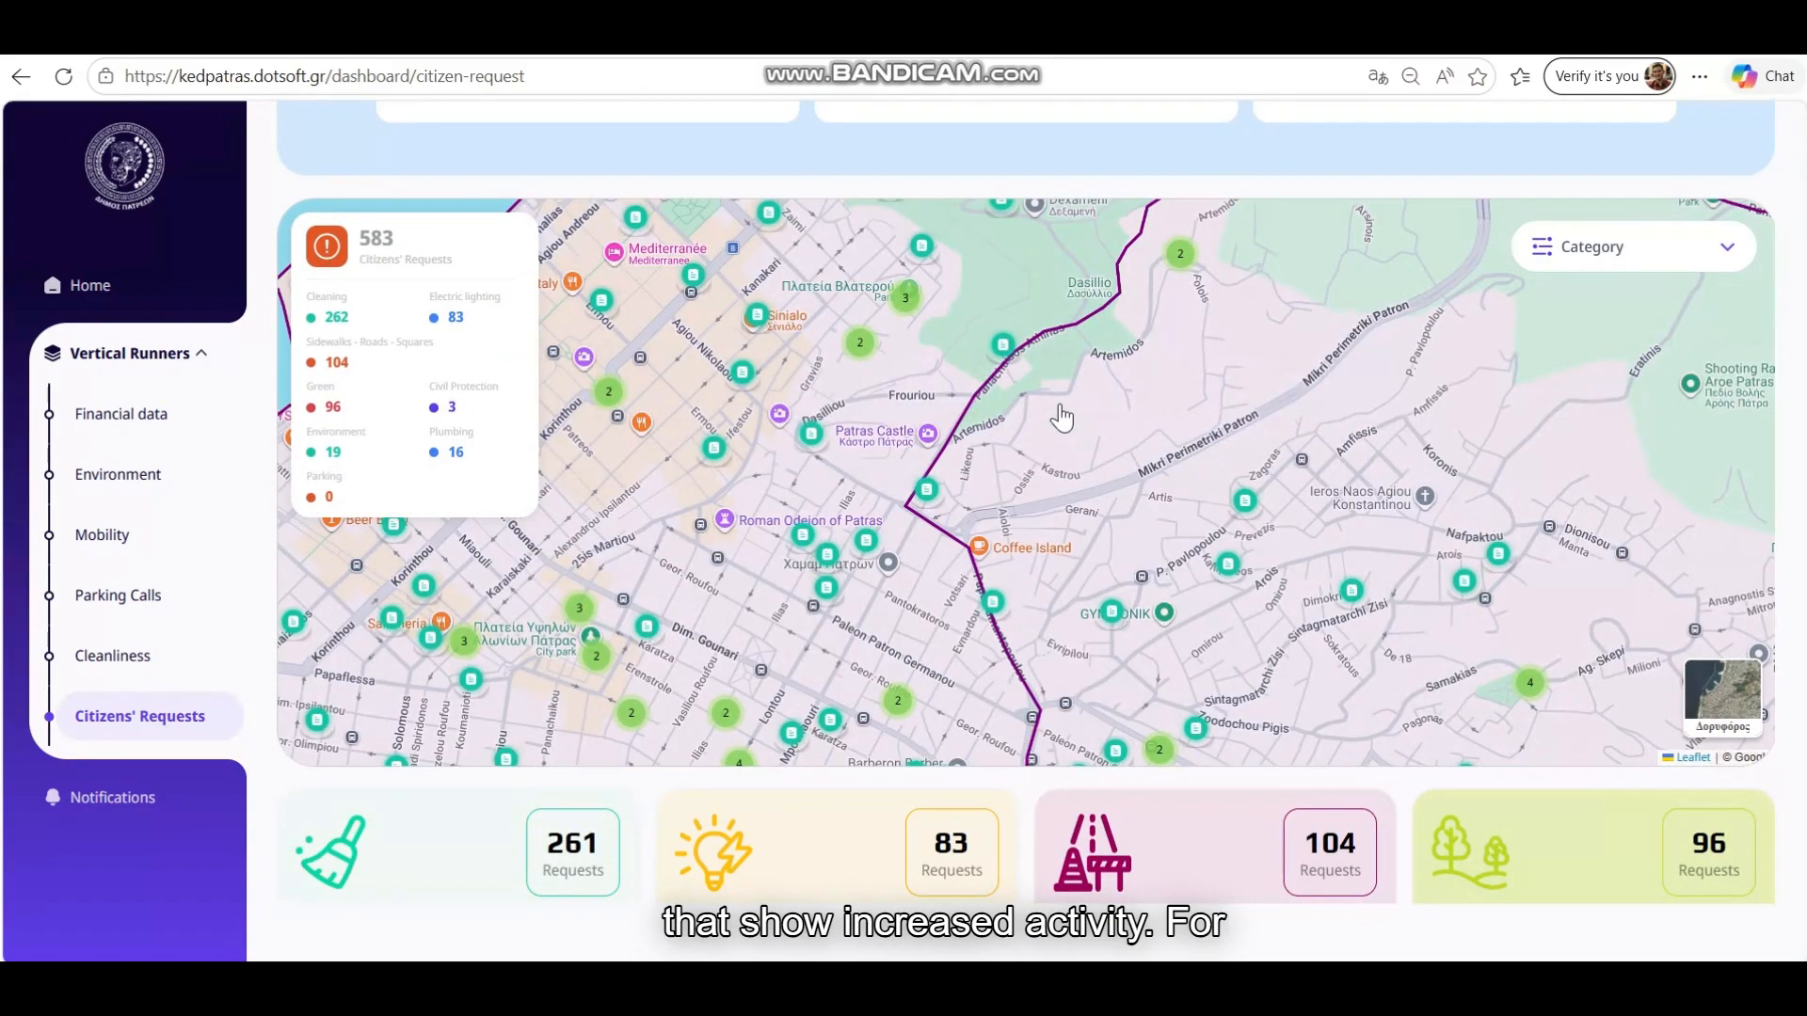
Filter the request map to Cleaning, then Sidewalks - Roads - Squares, then back to Cleaning, and check a Cleaning request
left_click(1600, 249)
left_click(1599, 350)
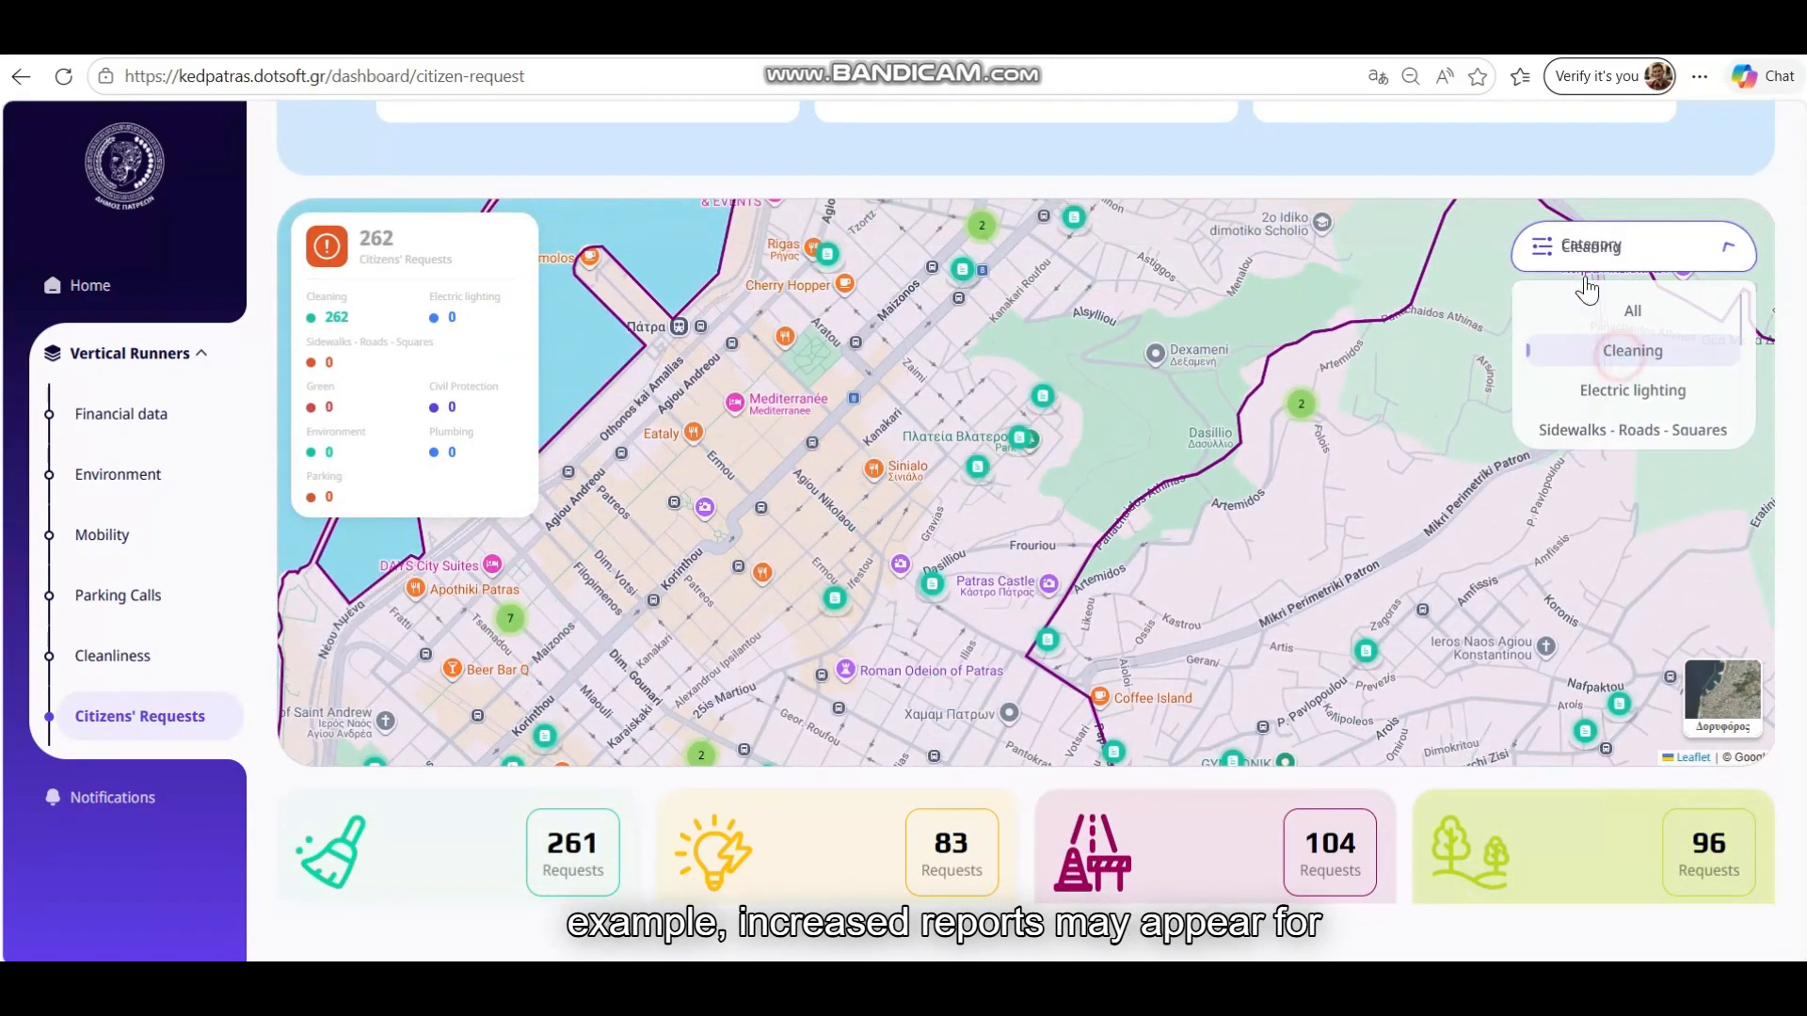
left_click(1591, 246)
left_click(1613, 429)
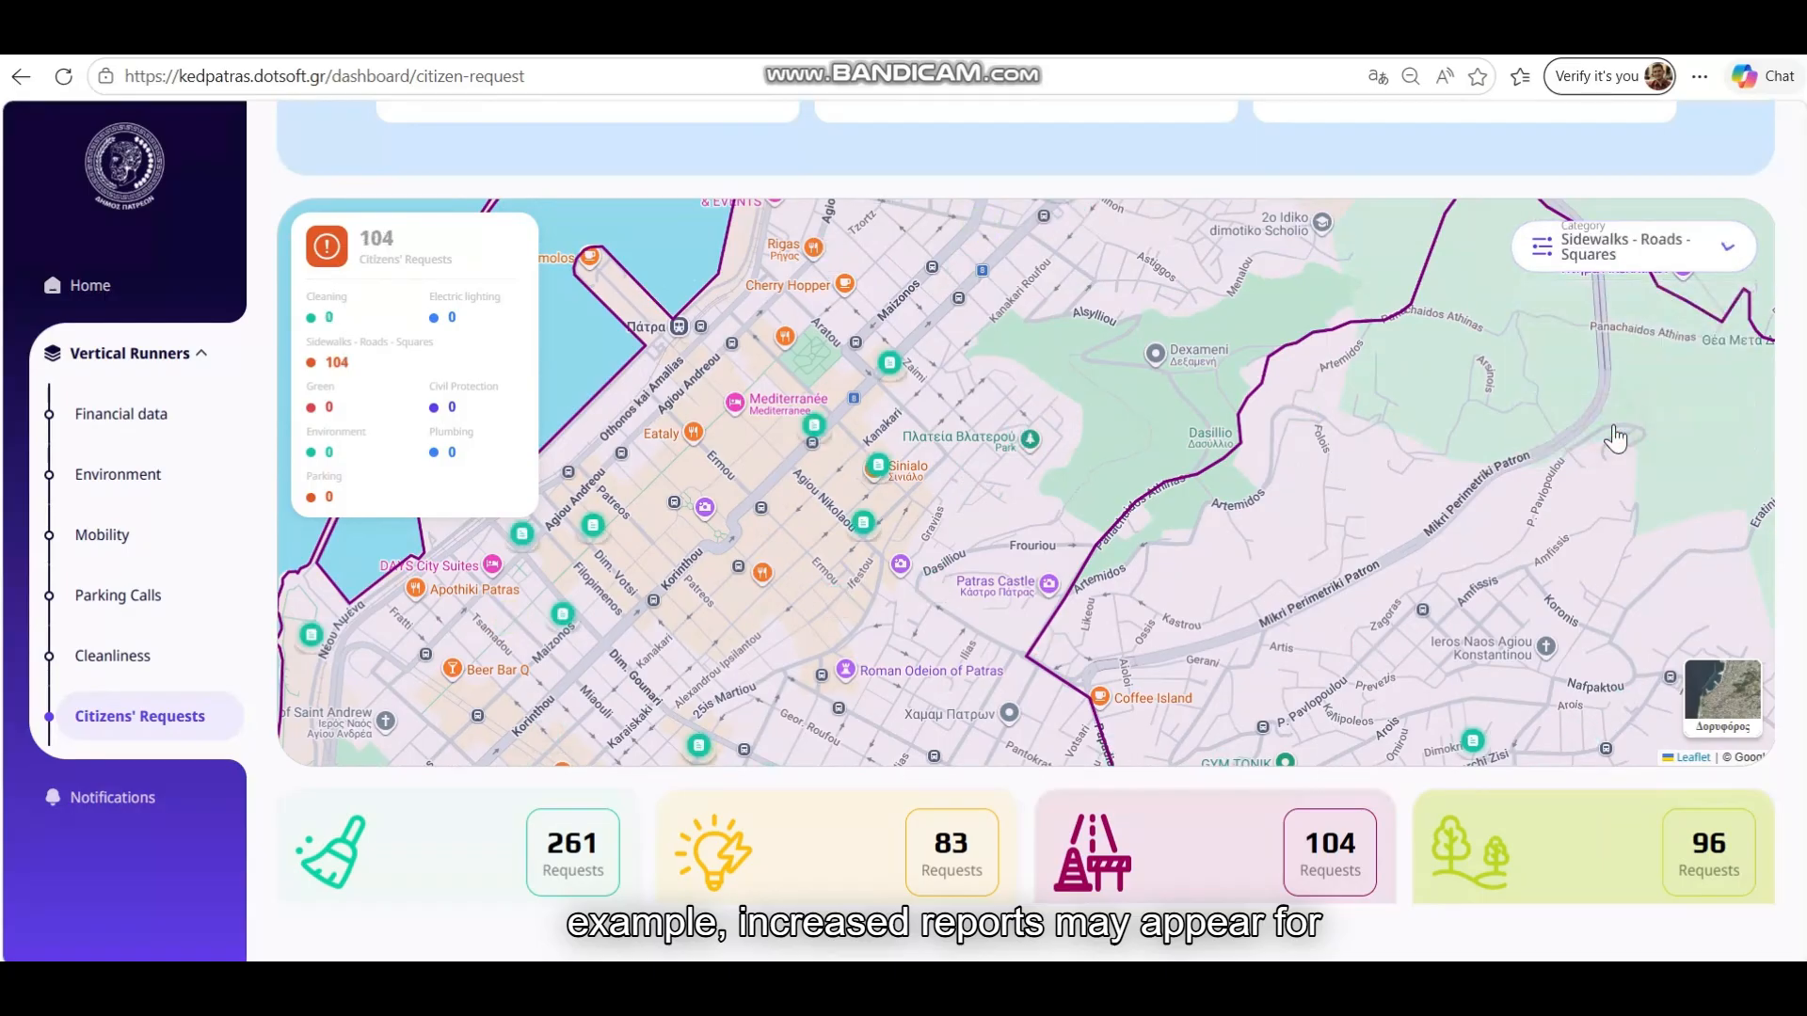
left_click(1591, 256)
left_click(1617, 354)
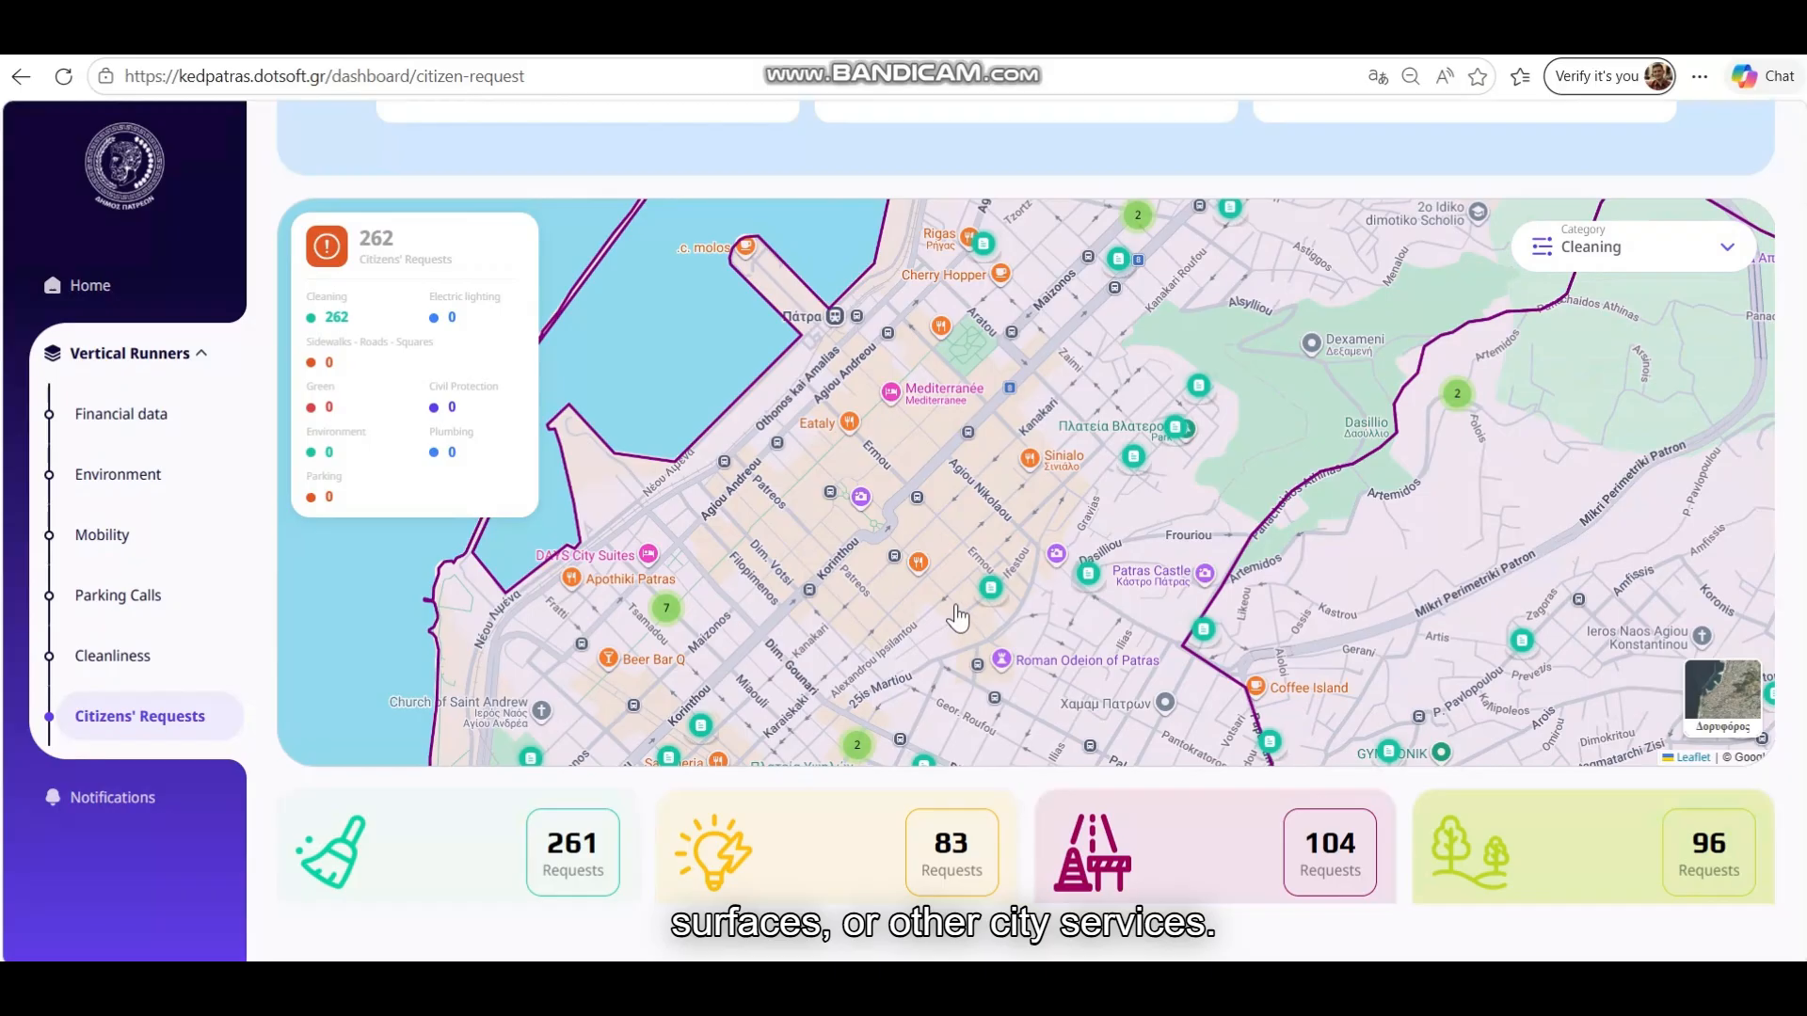
left_click(991, 589)
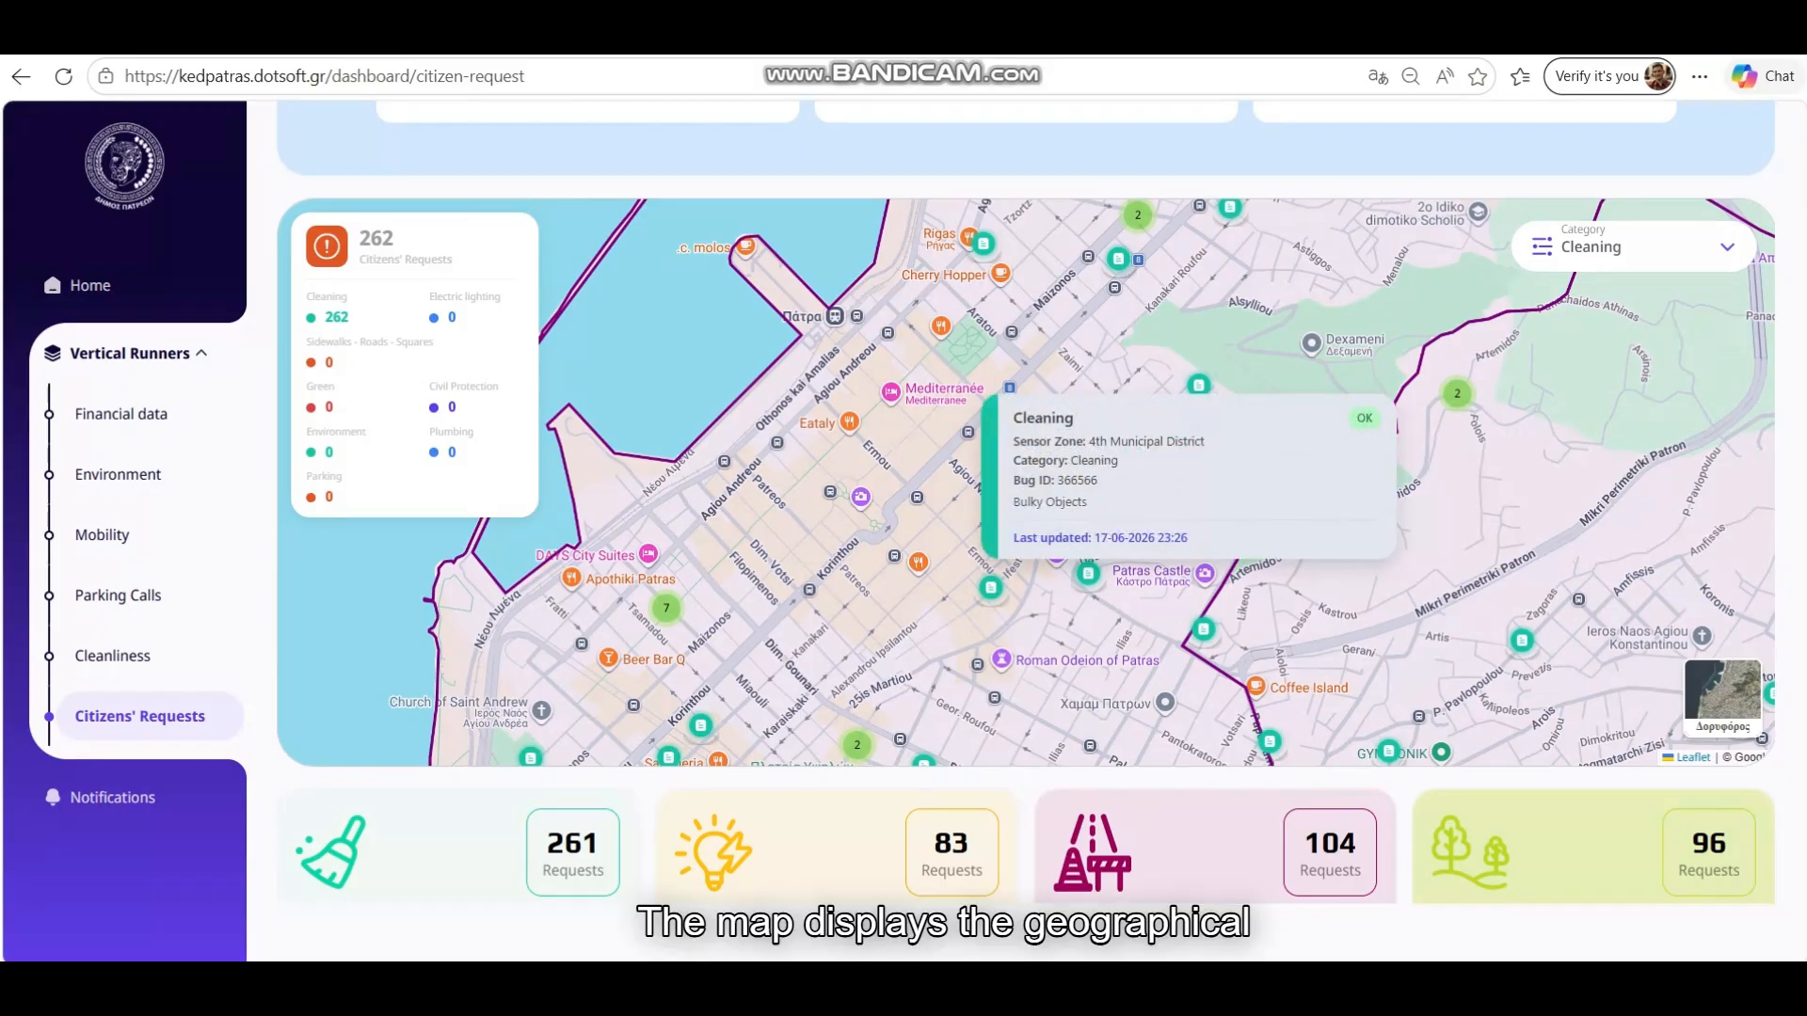
left_click(1517, 464)
Filter the request map to Civil Protection (3 requests) and view one request's details
left_click(1633, 247)
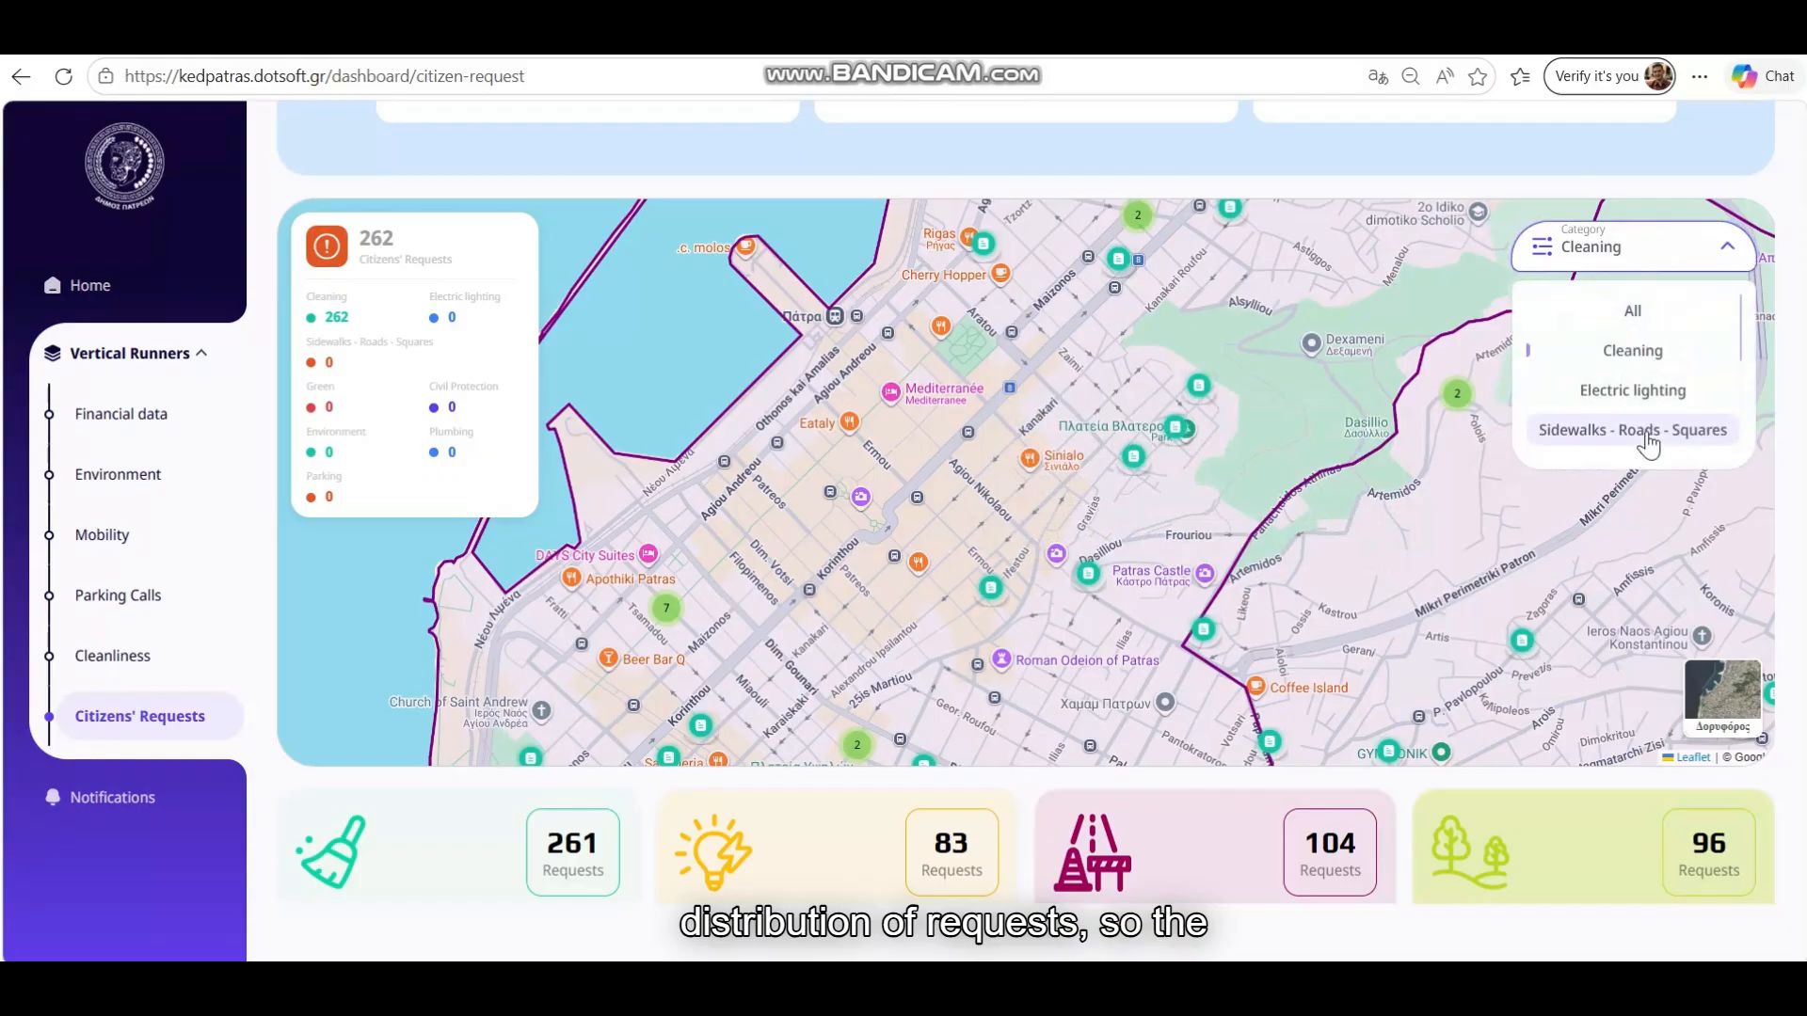
scroll(1642, 428, "down", 2)
left_click(1629, 396)
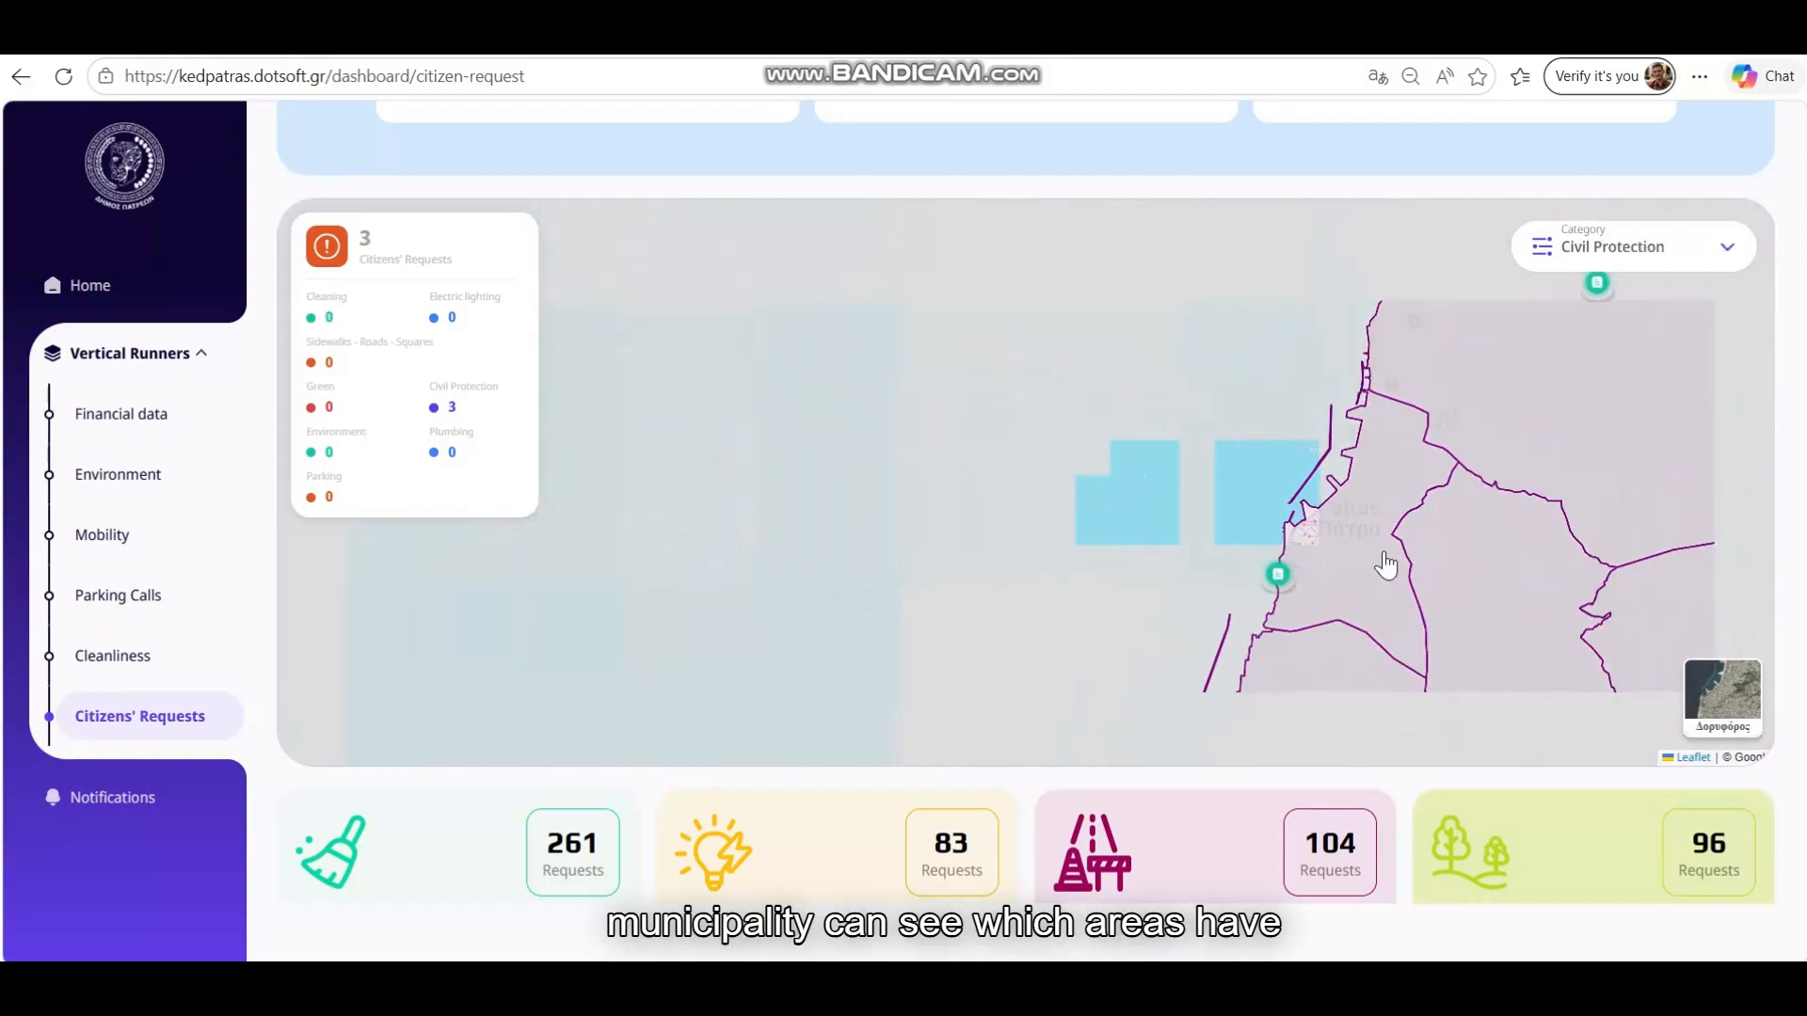
left_click(1318, 553)
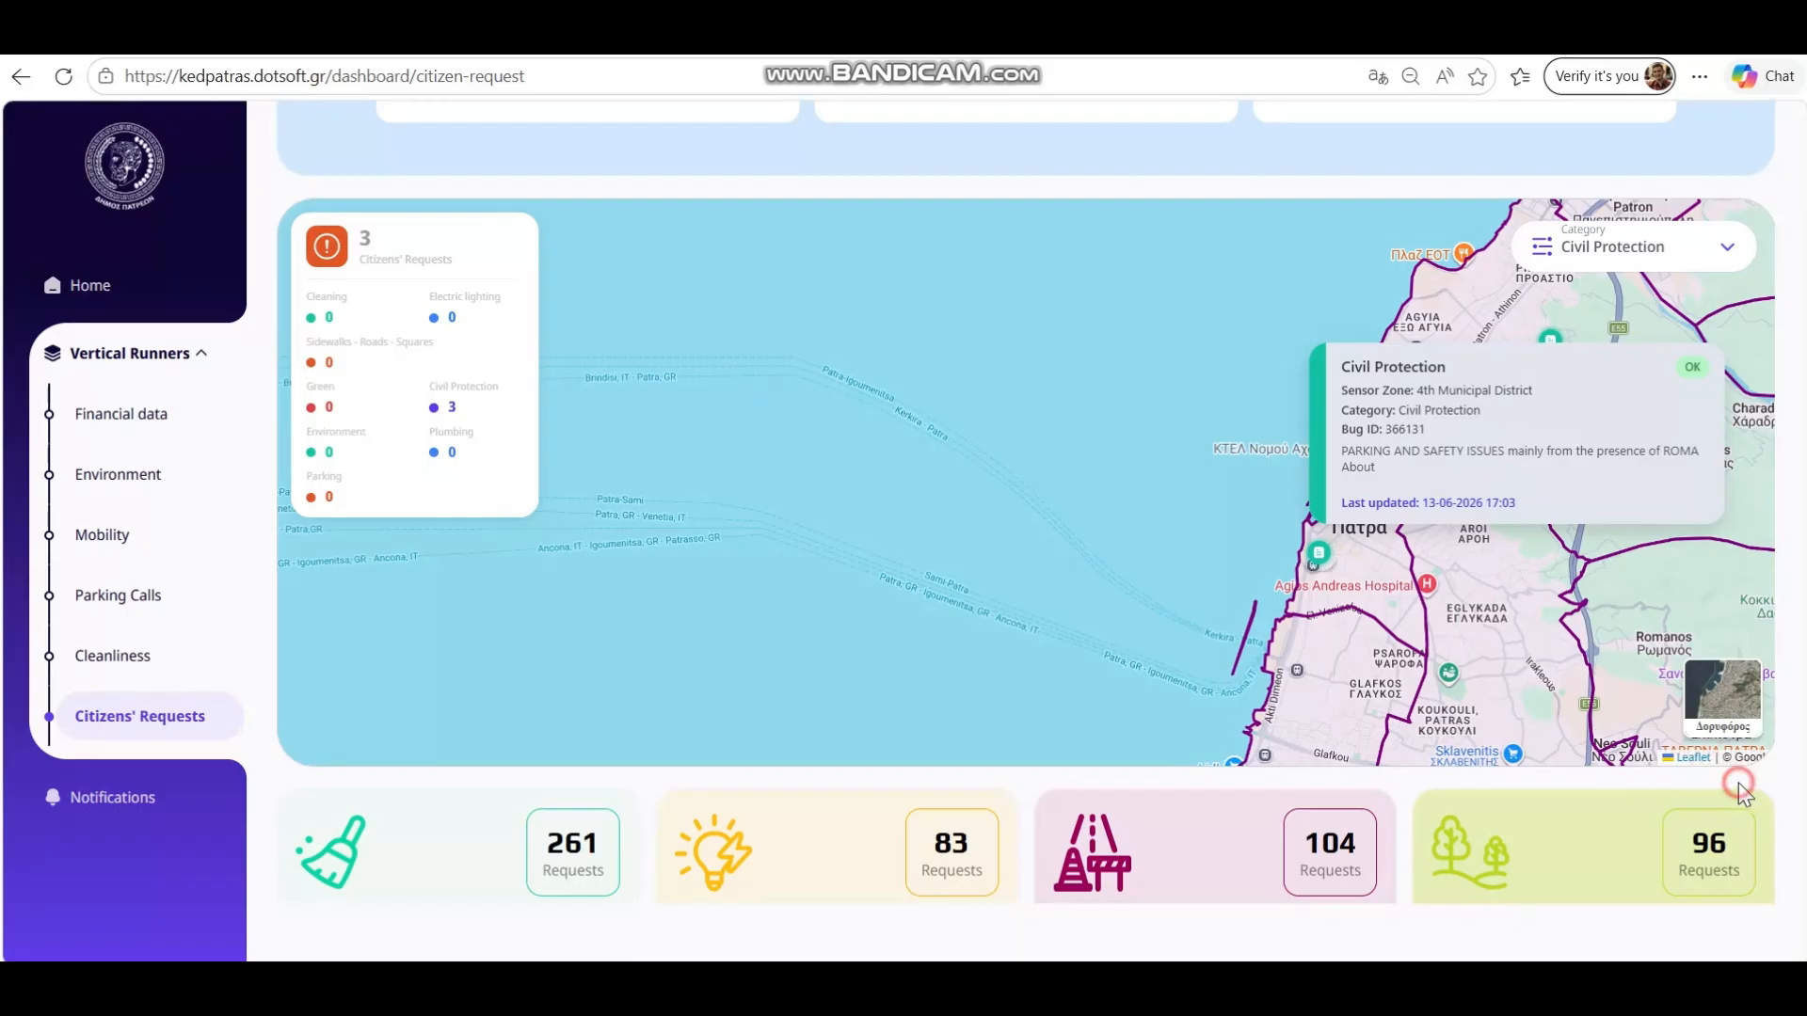
scroll(1694, 781, "down", 3)
scroll(1688, 772, "down", 1)
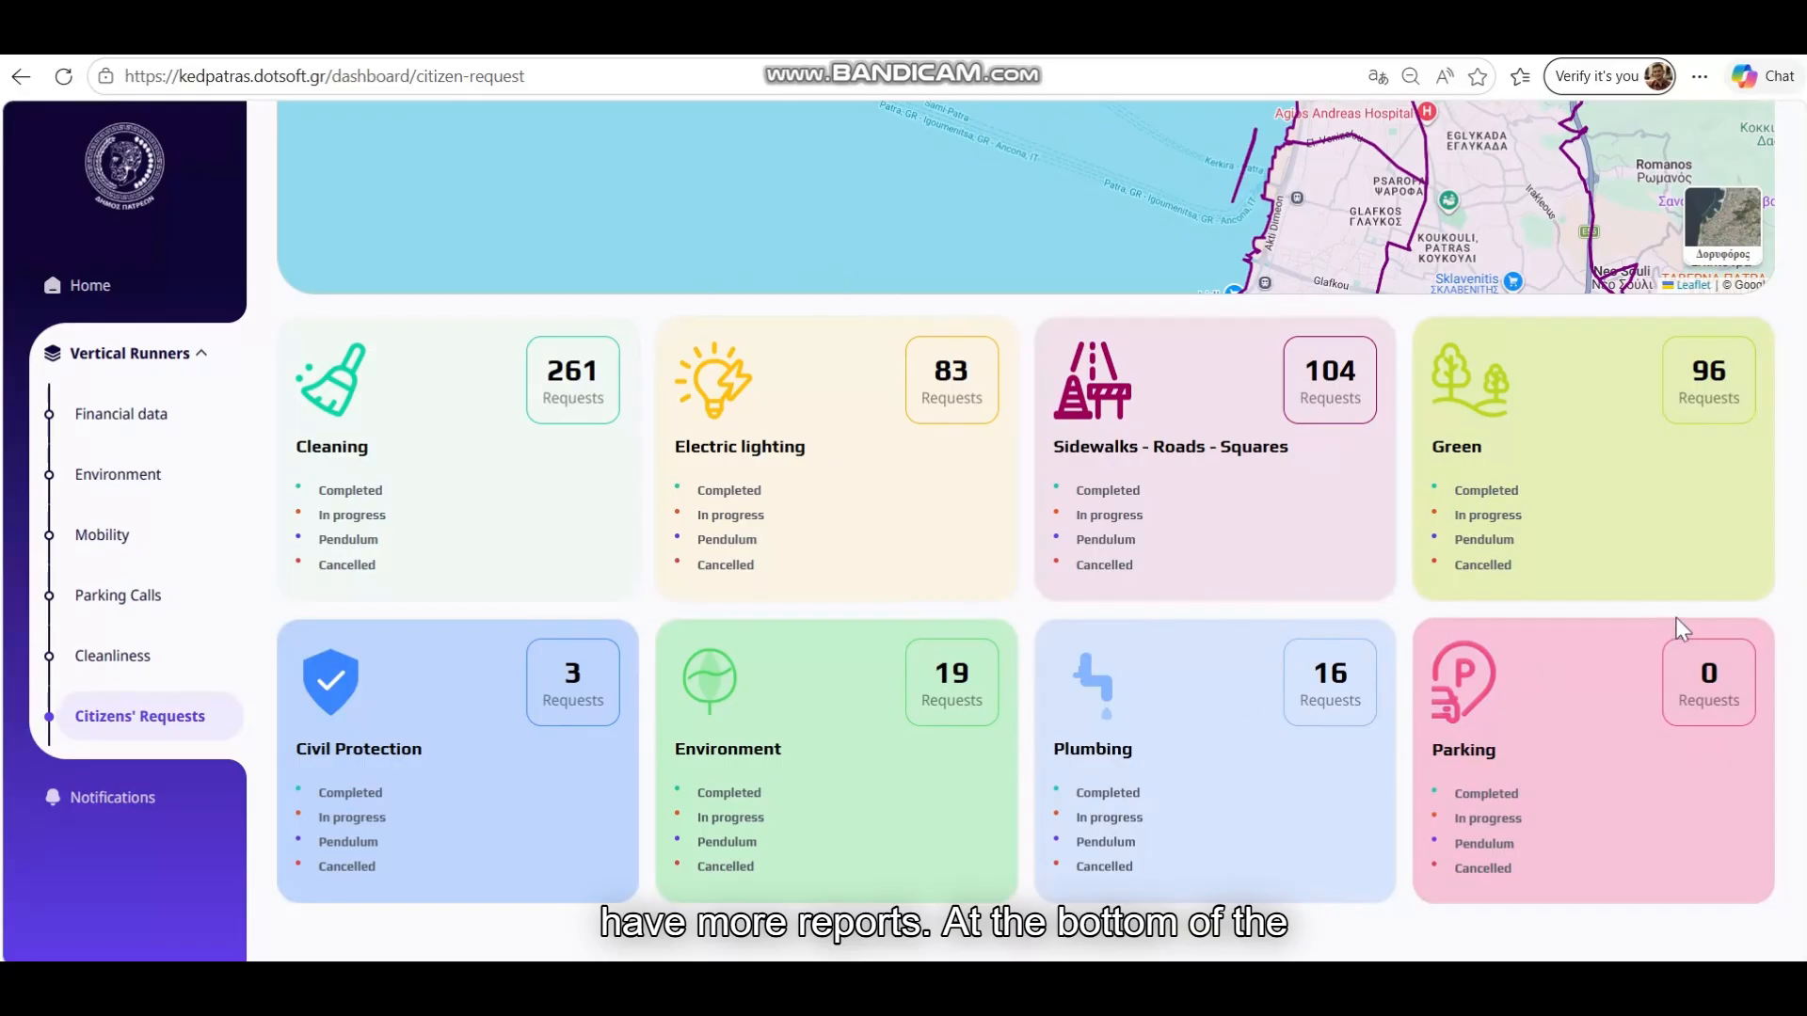
scroll(1675, 617, "up", 10)
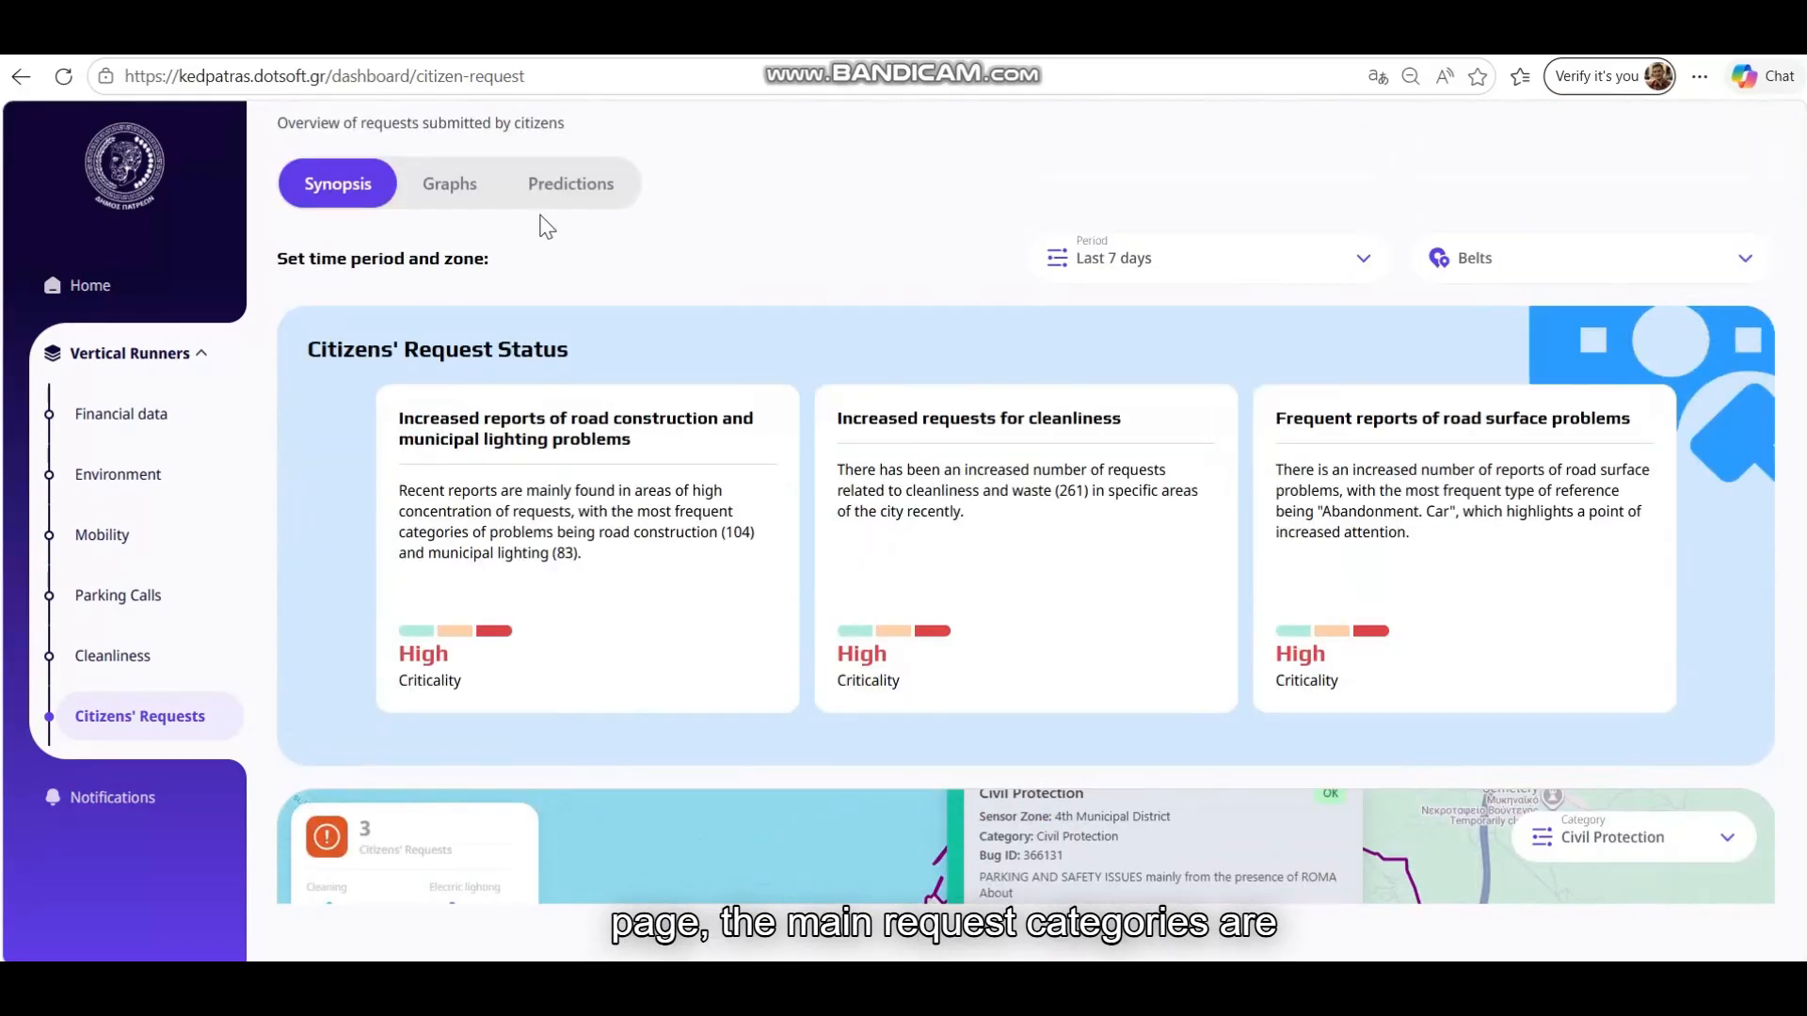
left_click(449, 184)
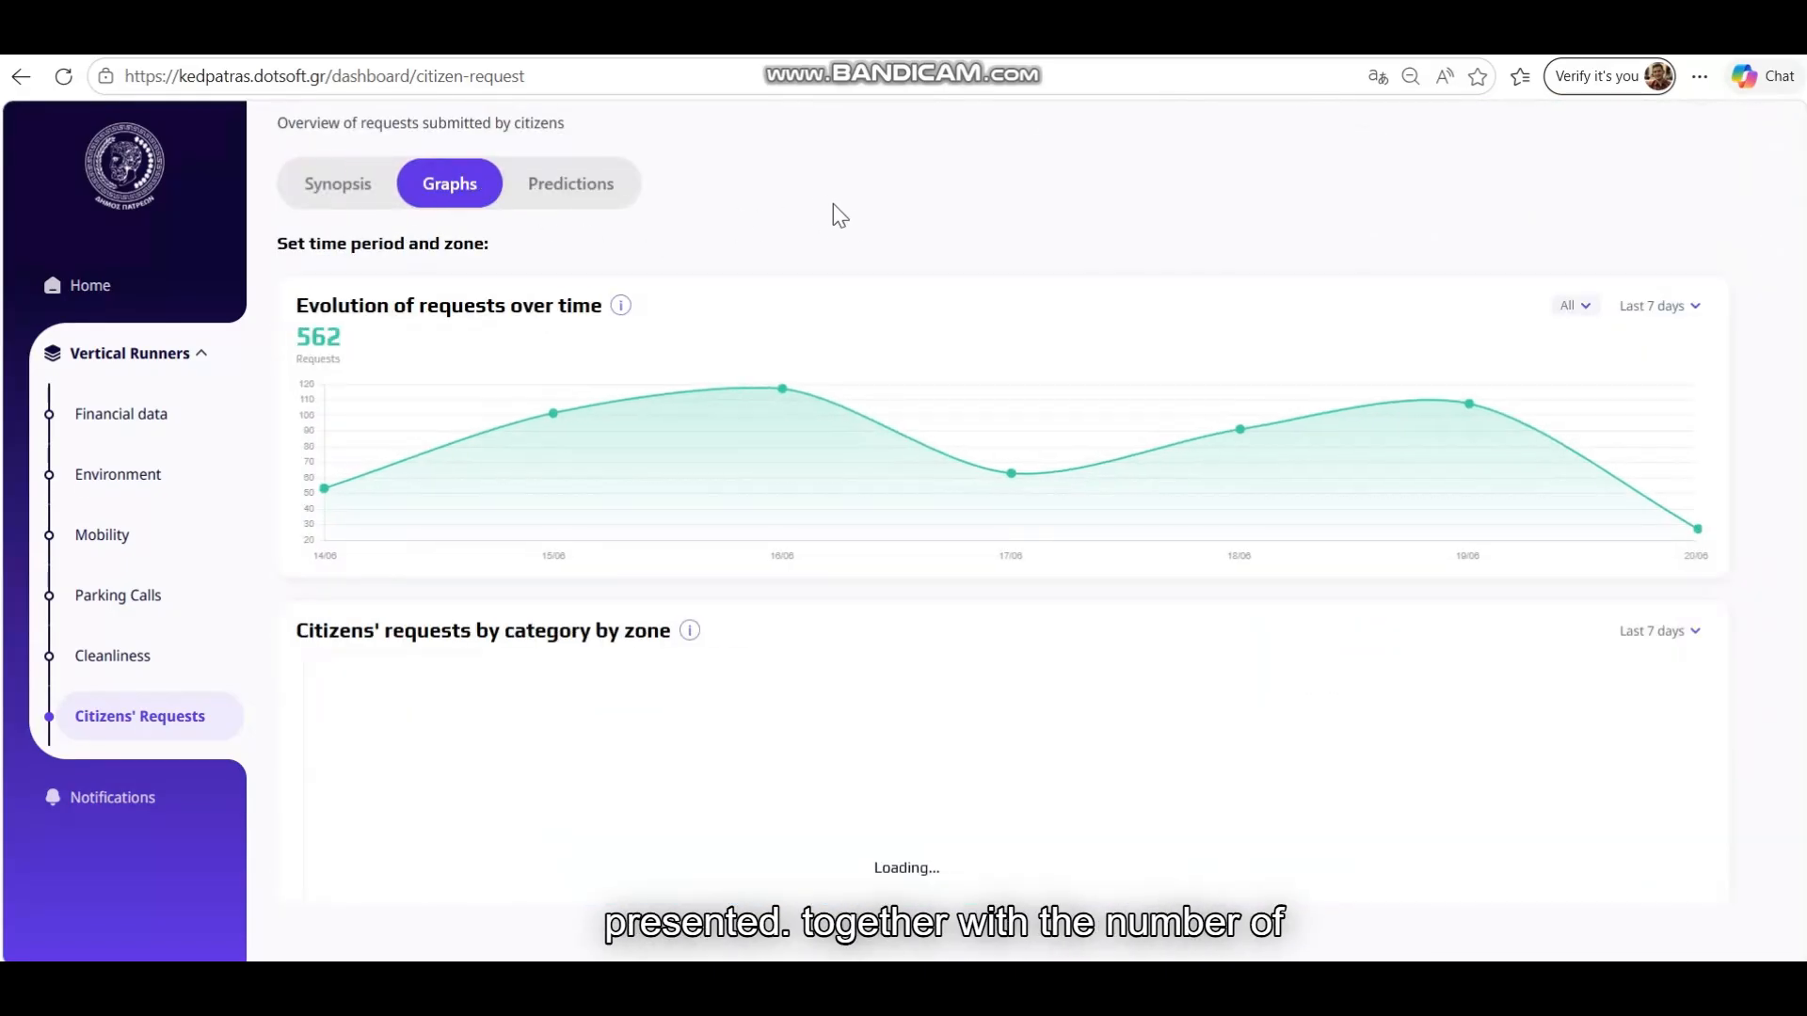
scroll(895, 258, "up", 1)
scroll(910, 275, "down", 2)
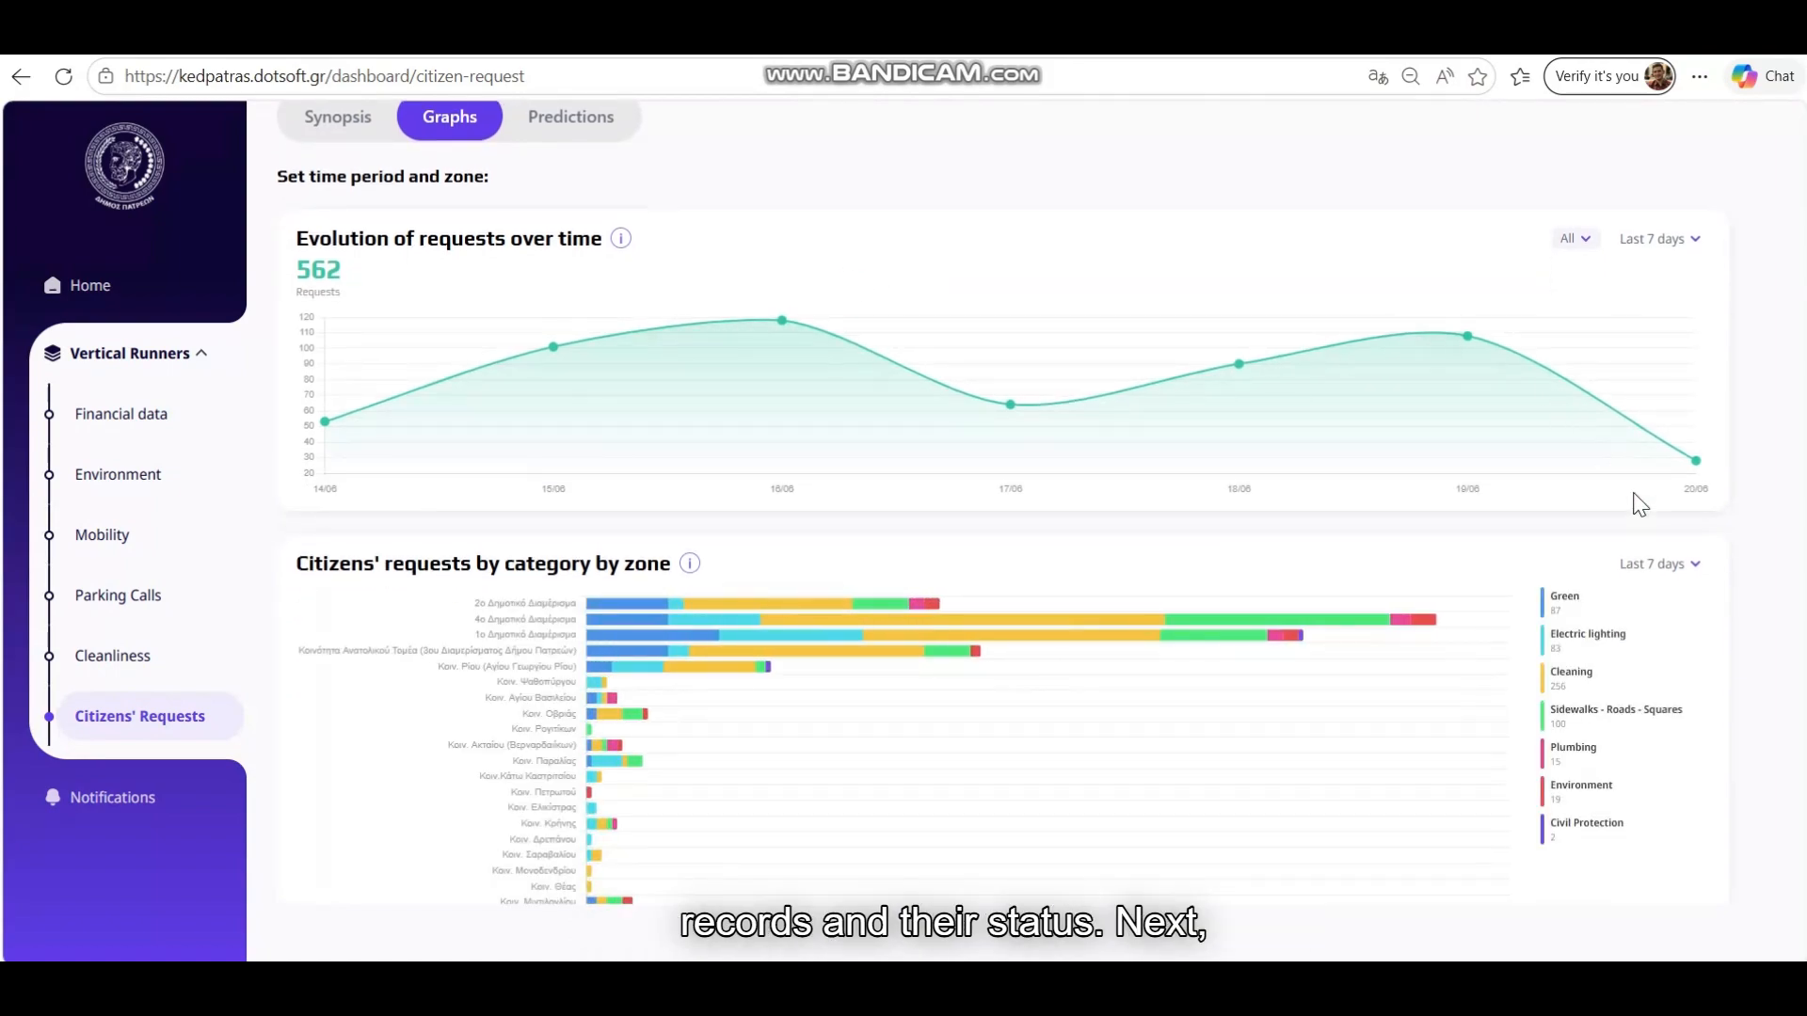
scroll(1728, 554, "down", 4)
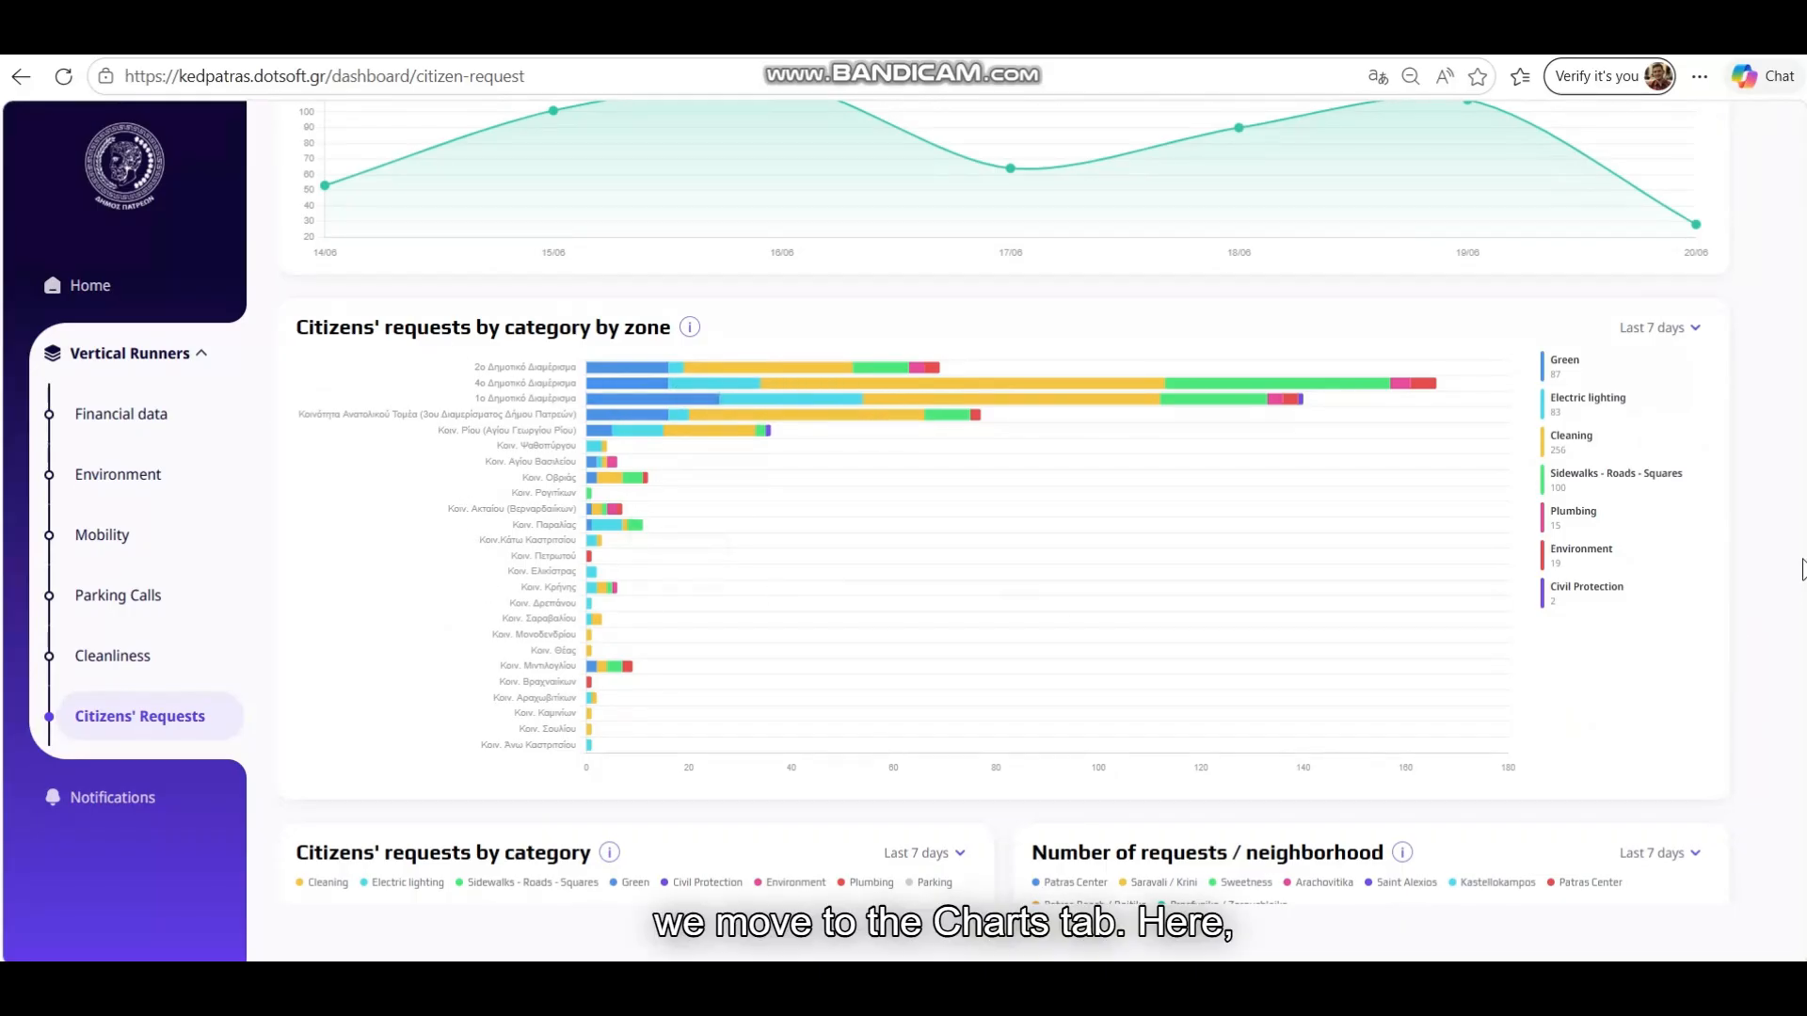
scroll(1764, 532, "down", 3)
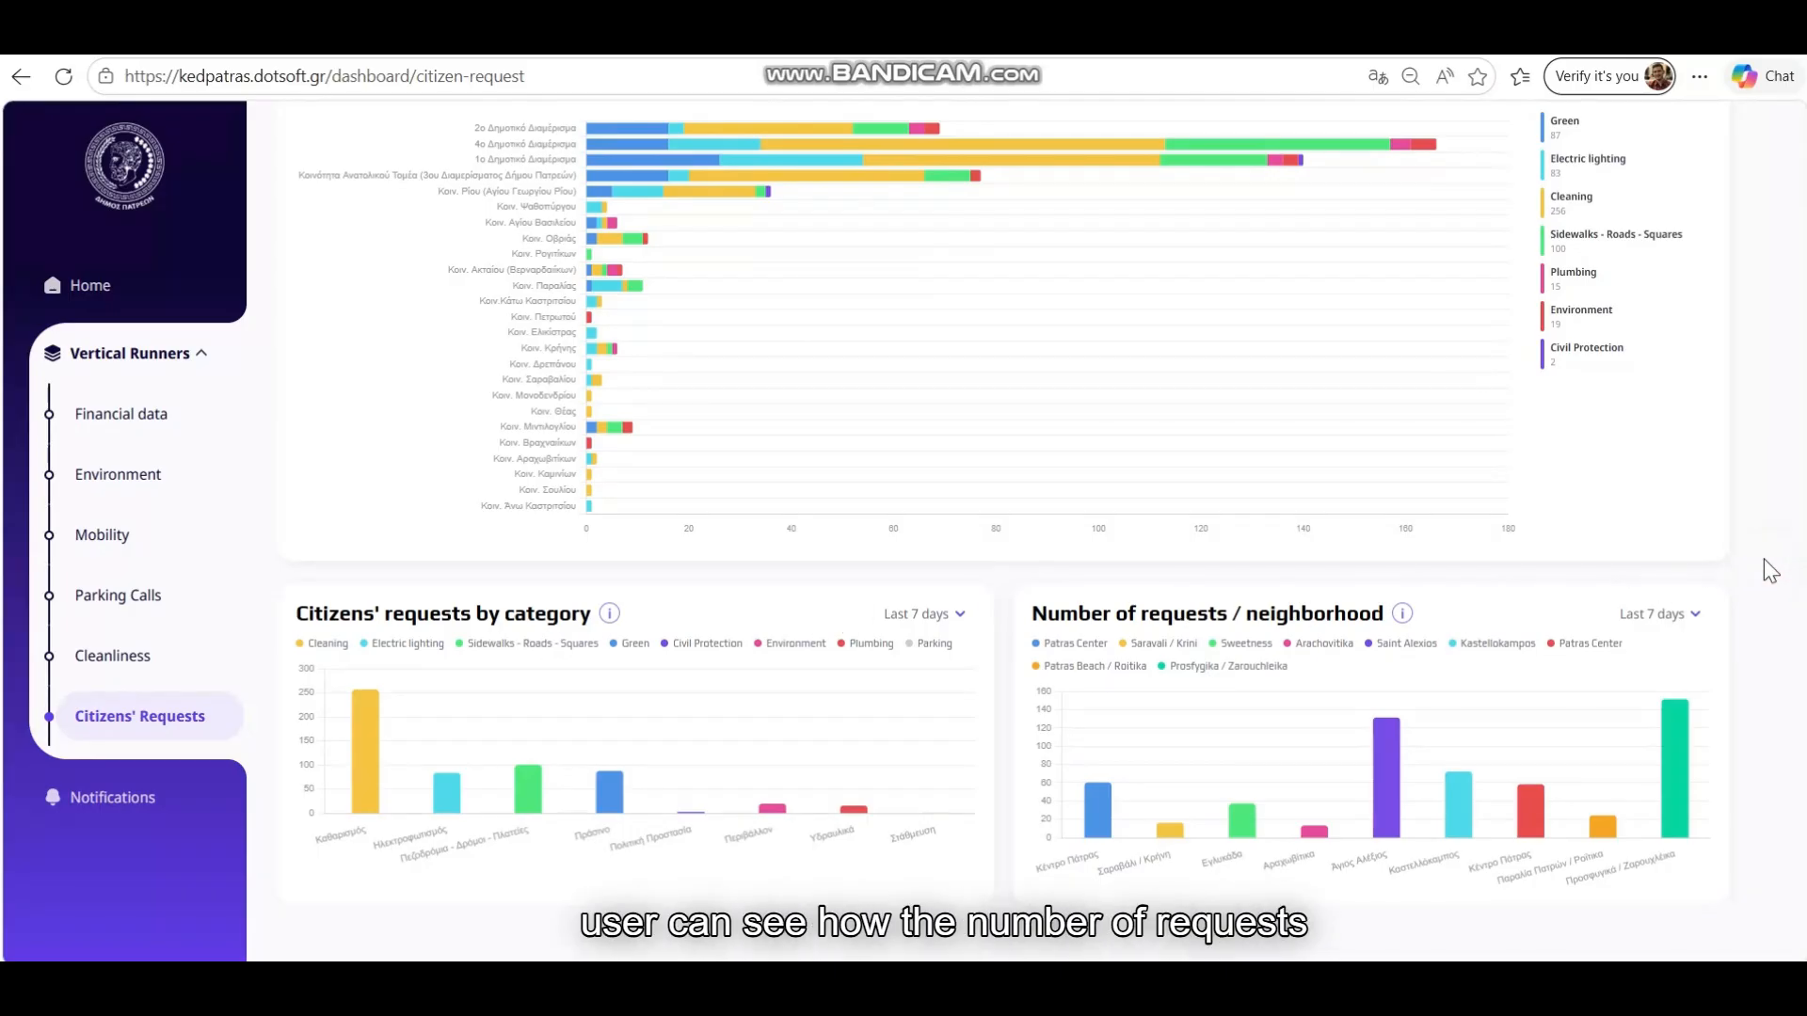
scroll(1770, 569, "up", 1)
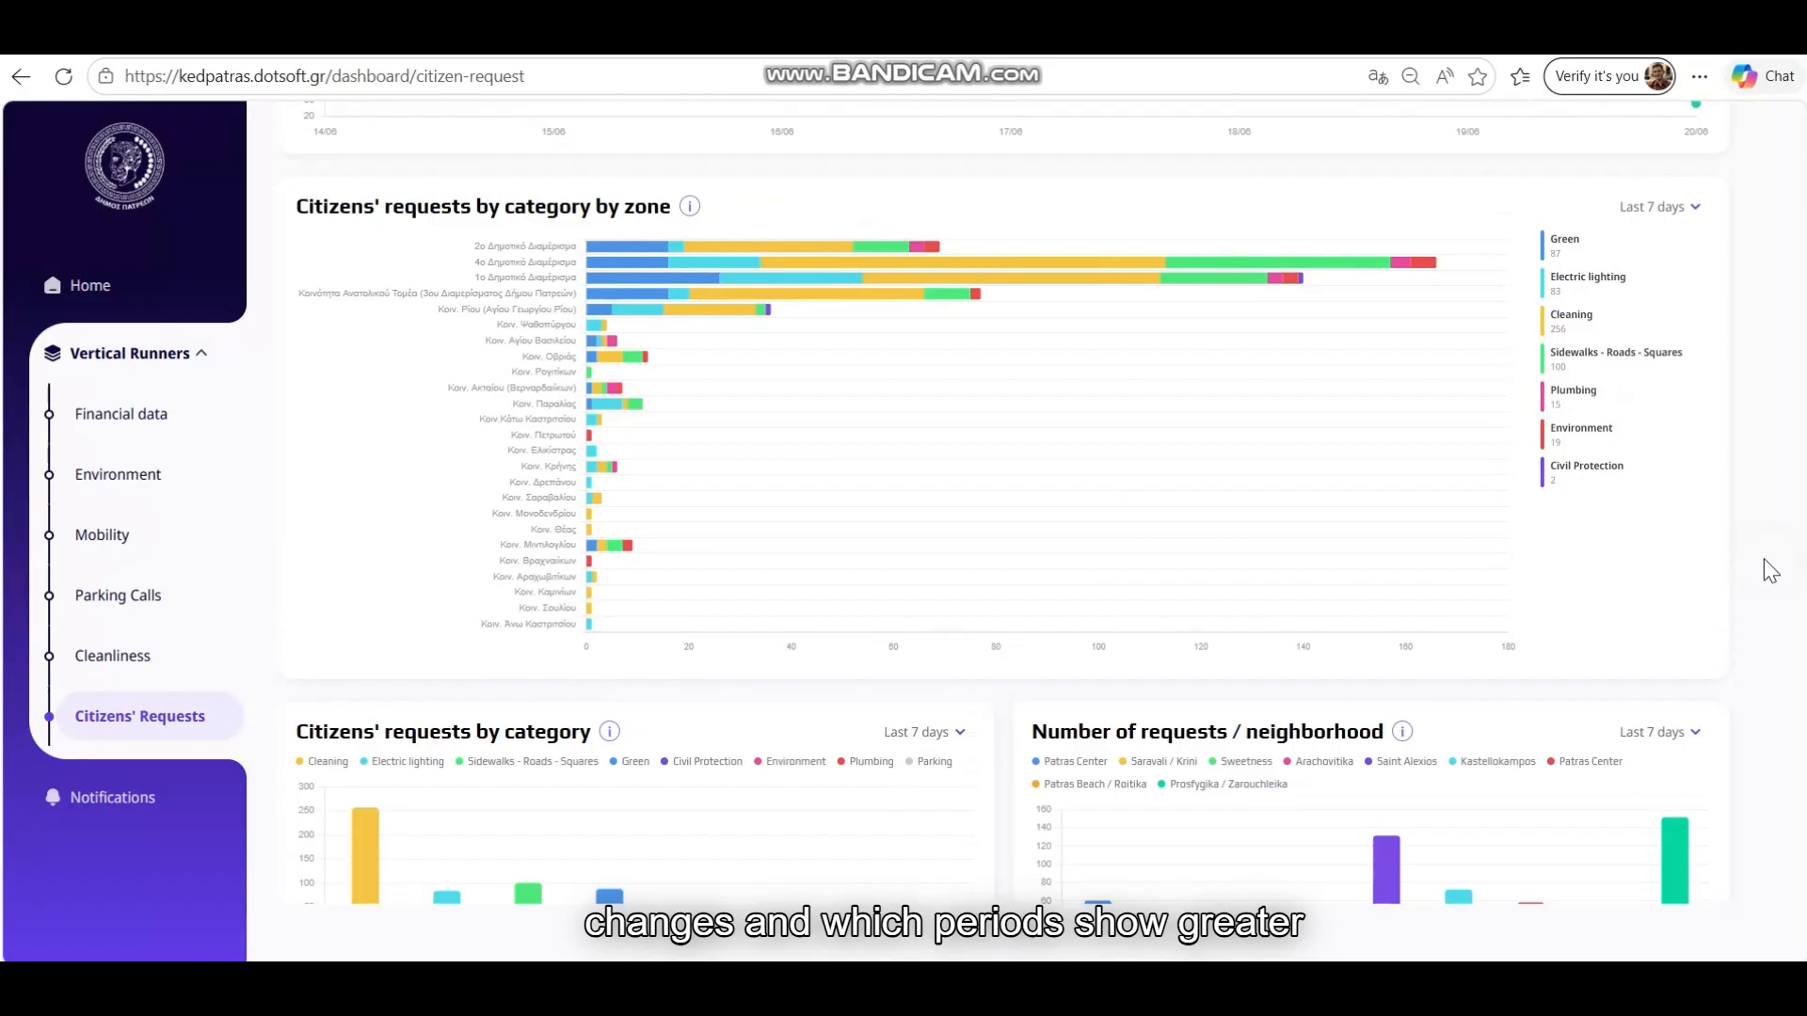
scroll(1769, 569, "up", 4)
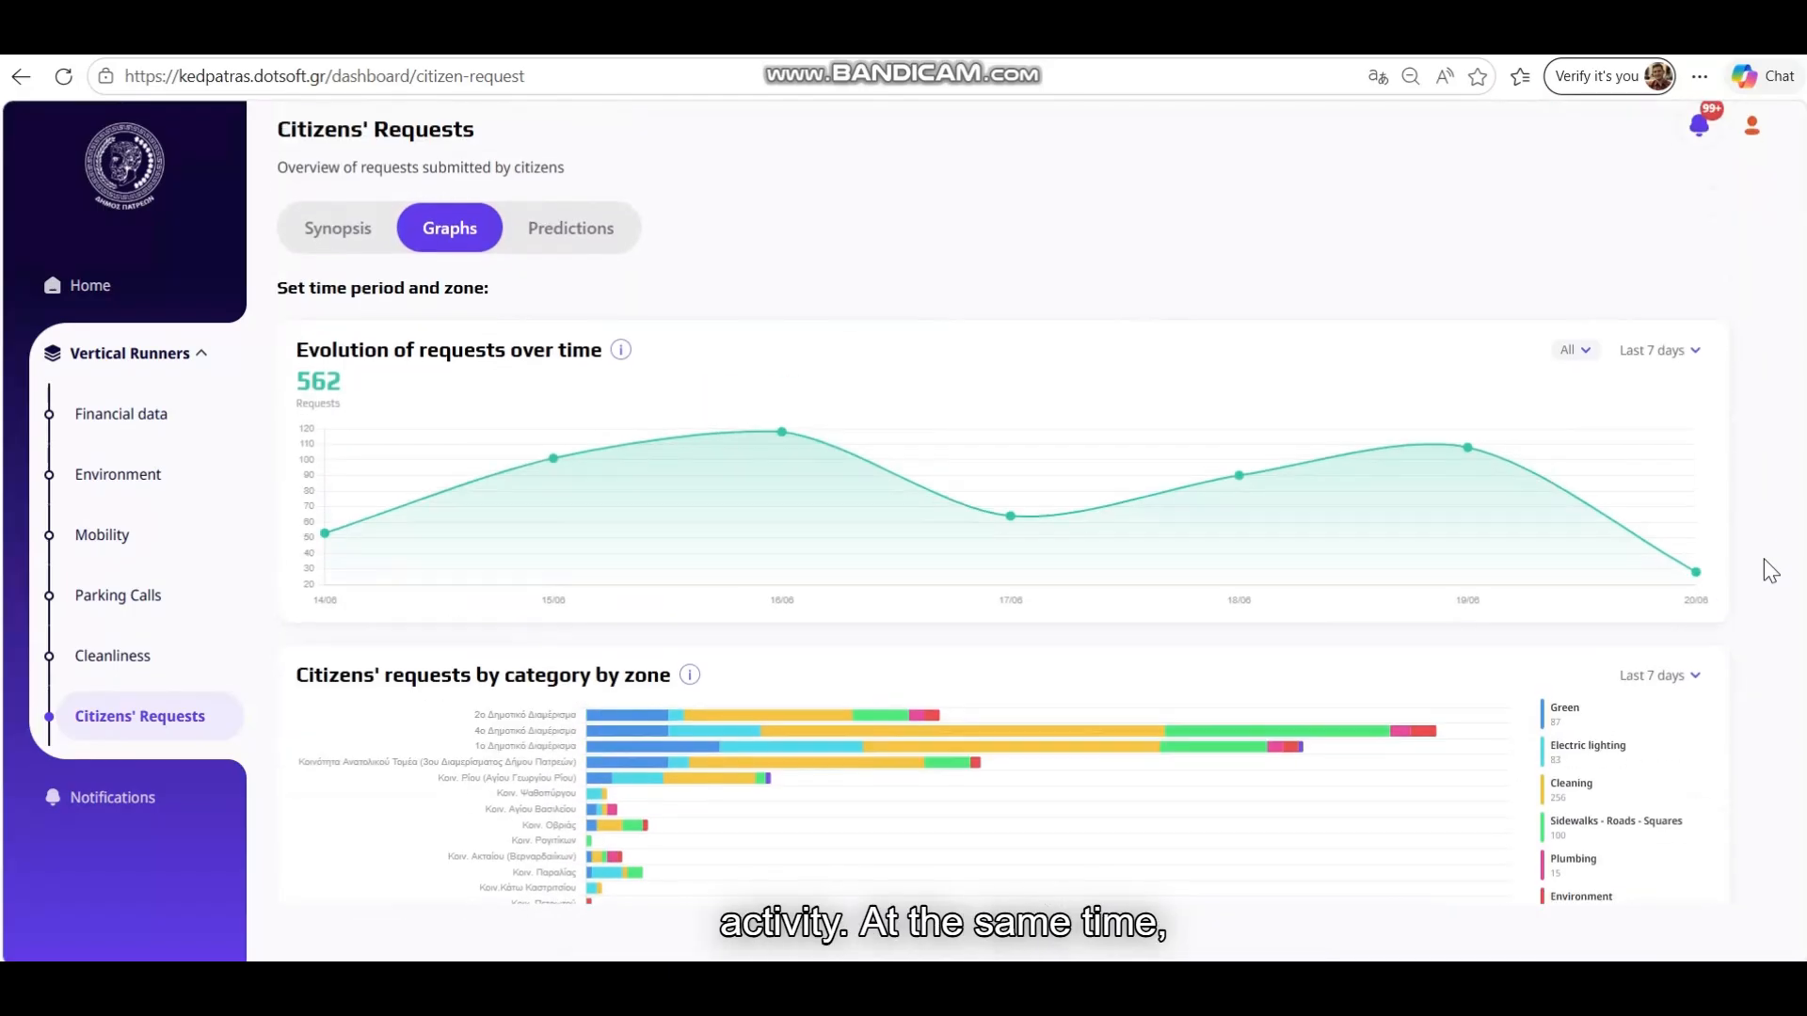
scroll(1770, 569, "down", 1)
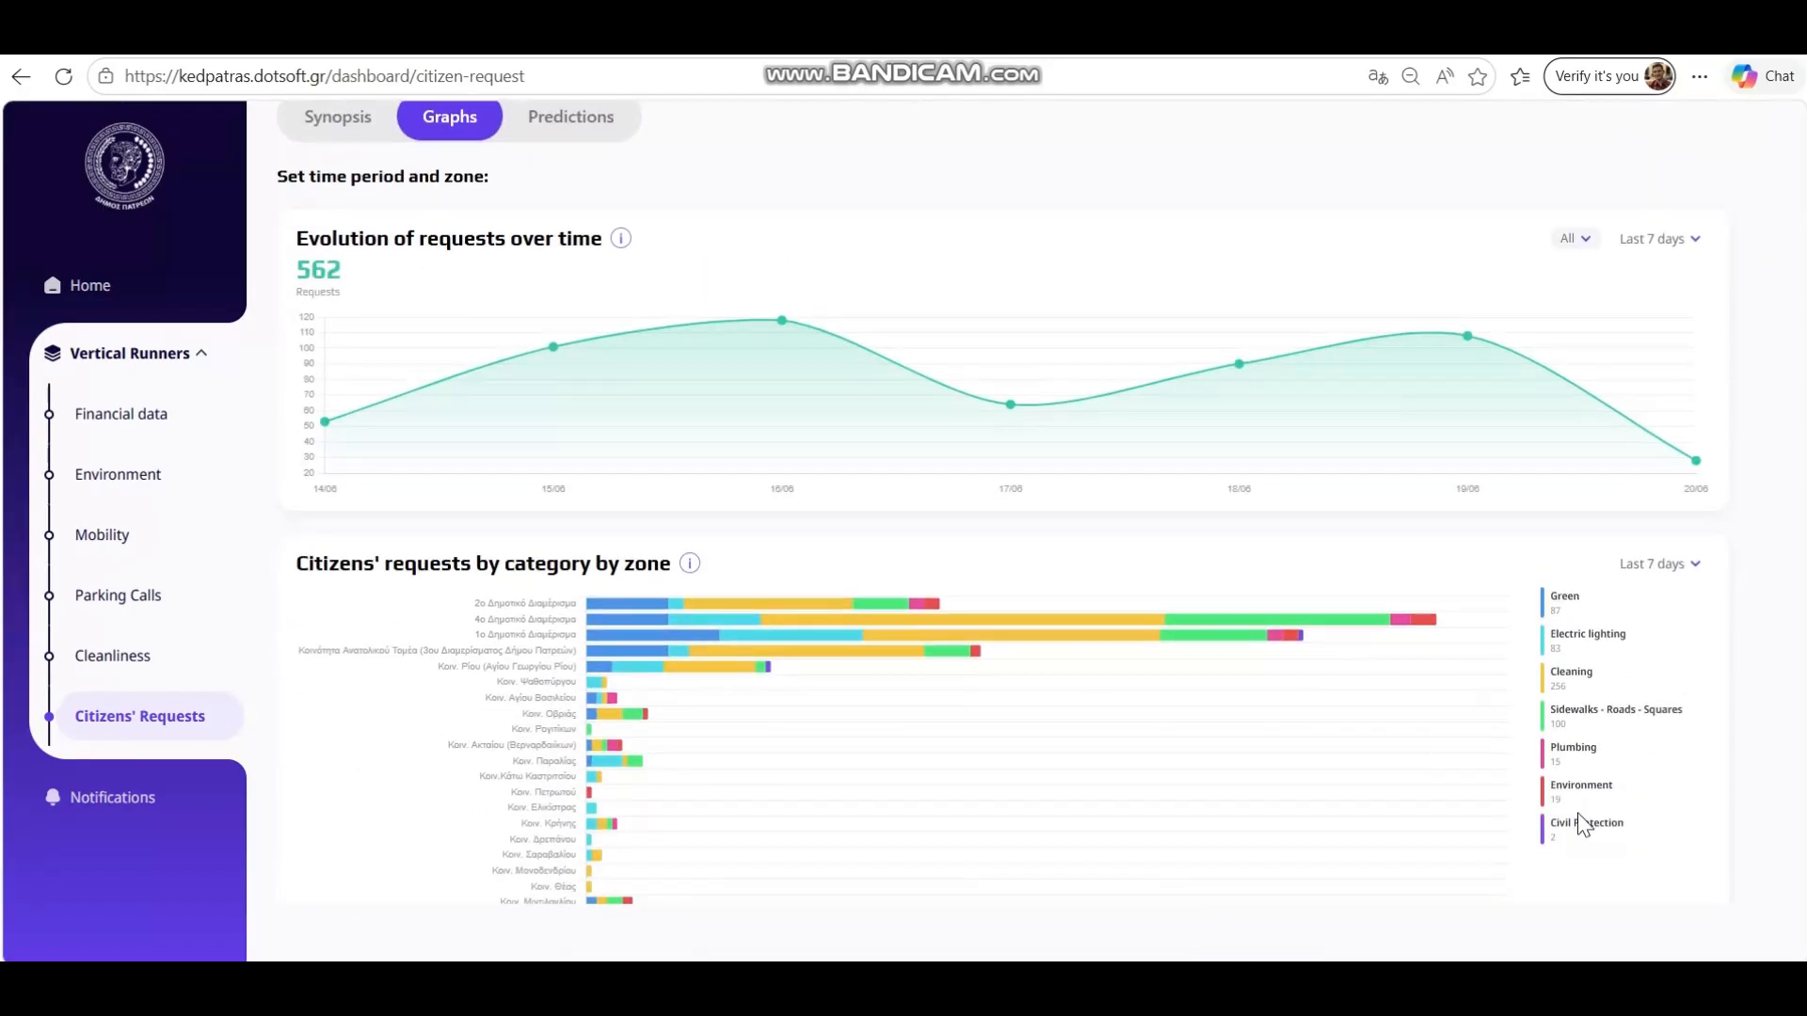
scroll(1779, 555, "up", 1)
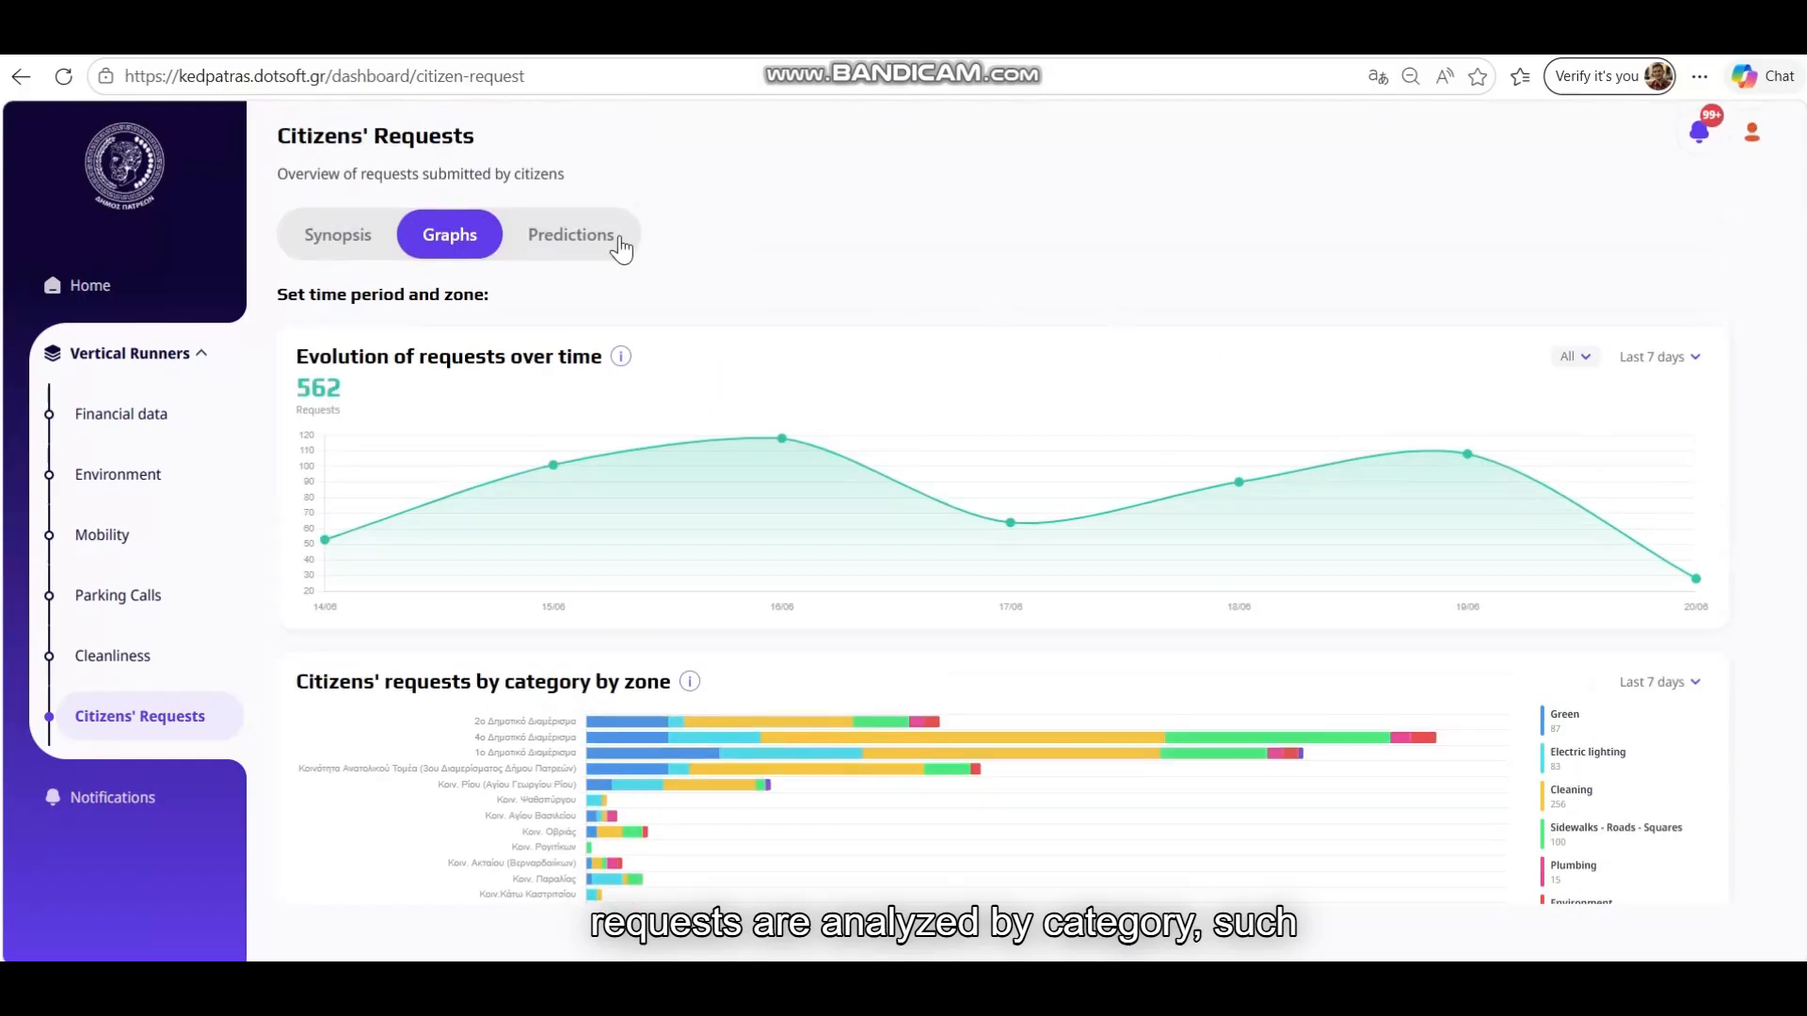
scroll(1202, 654, "down", 2)
scroll(1201, 654, "down", 2)
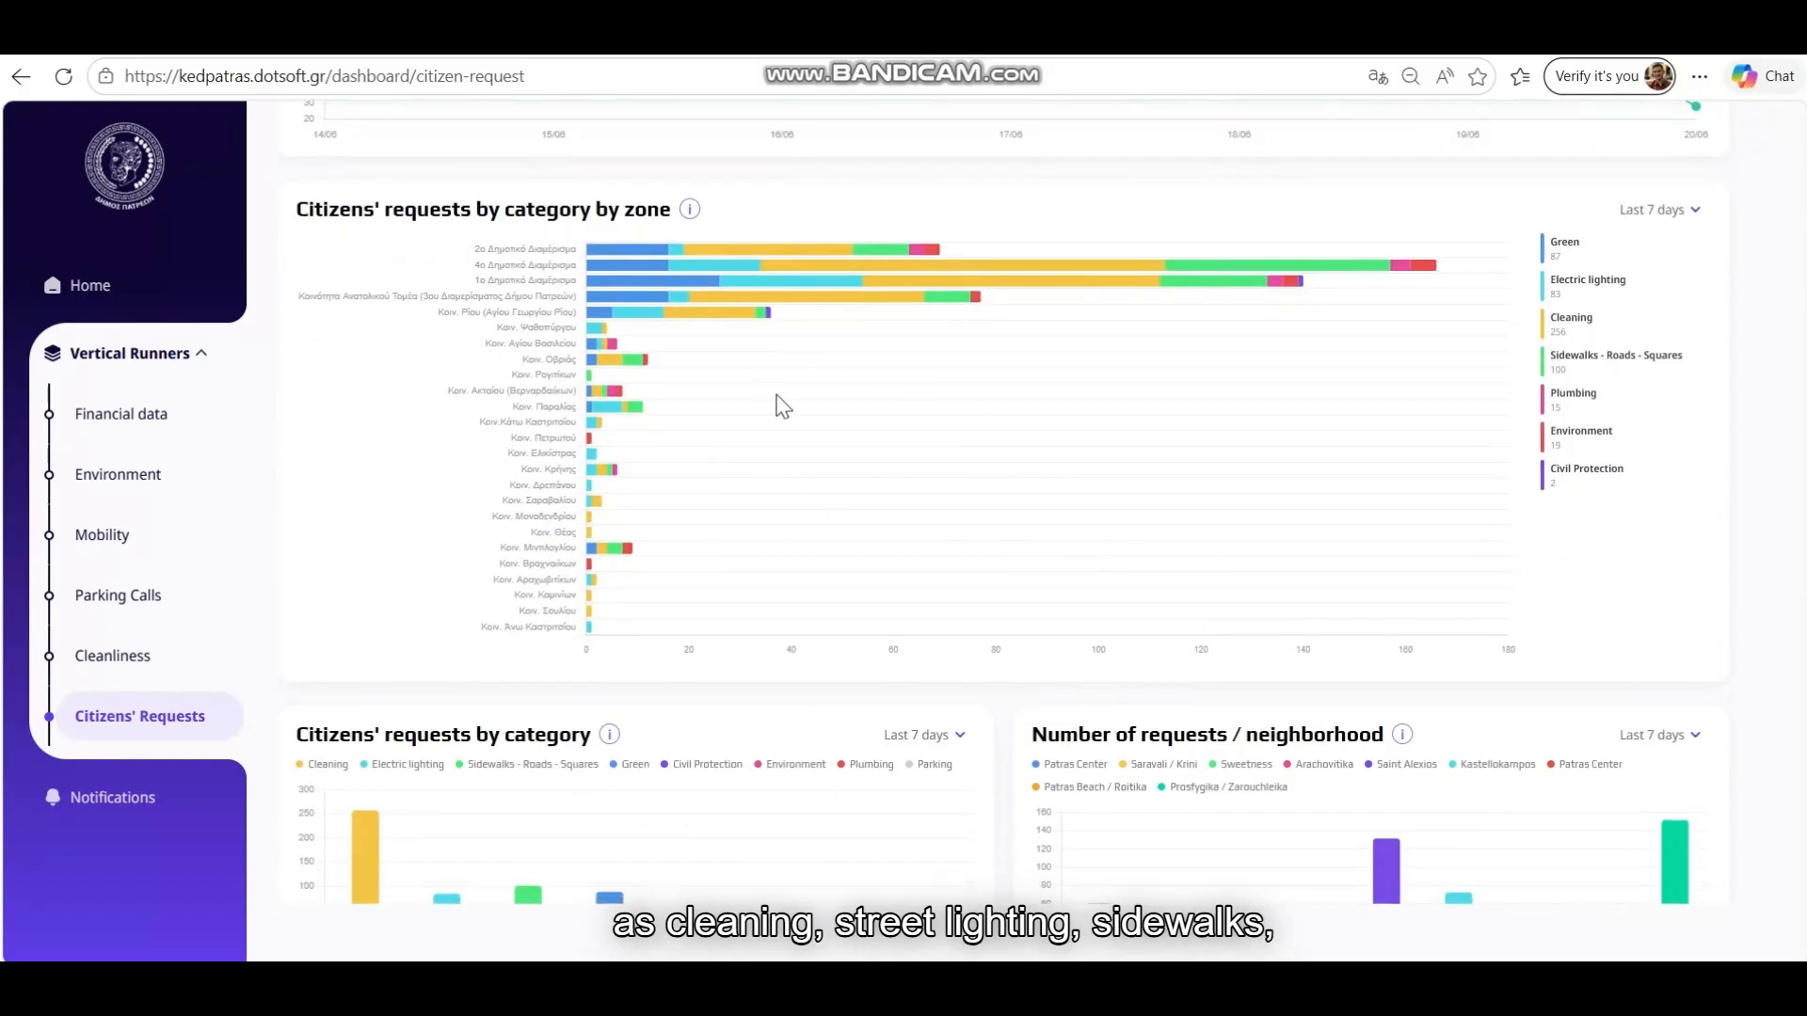
scroll(932, 476, "down", 1)
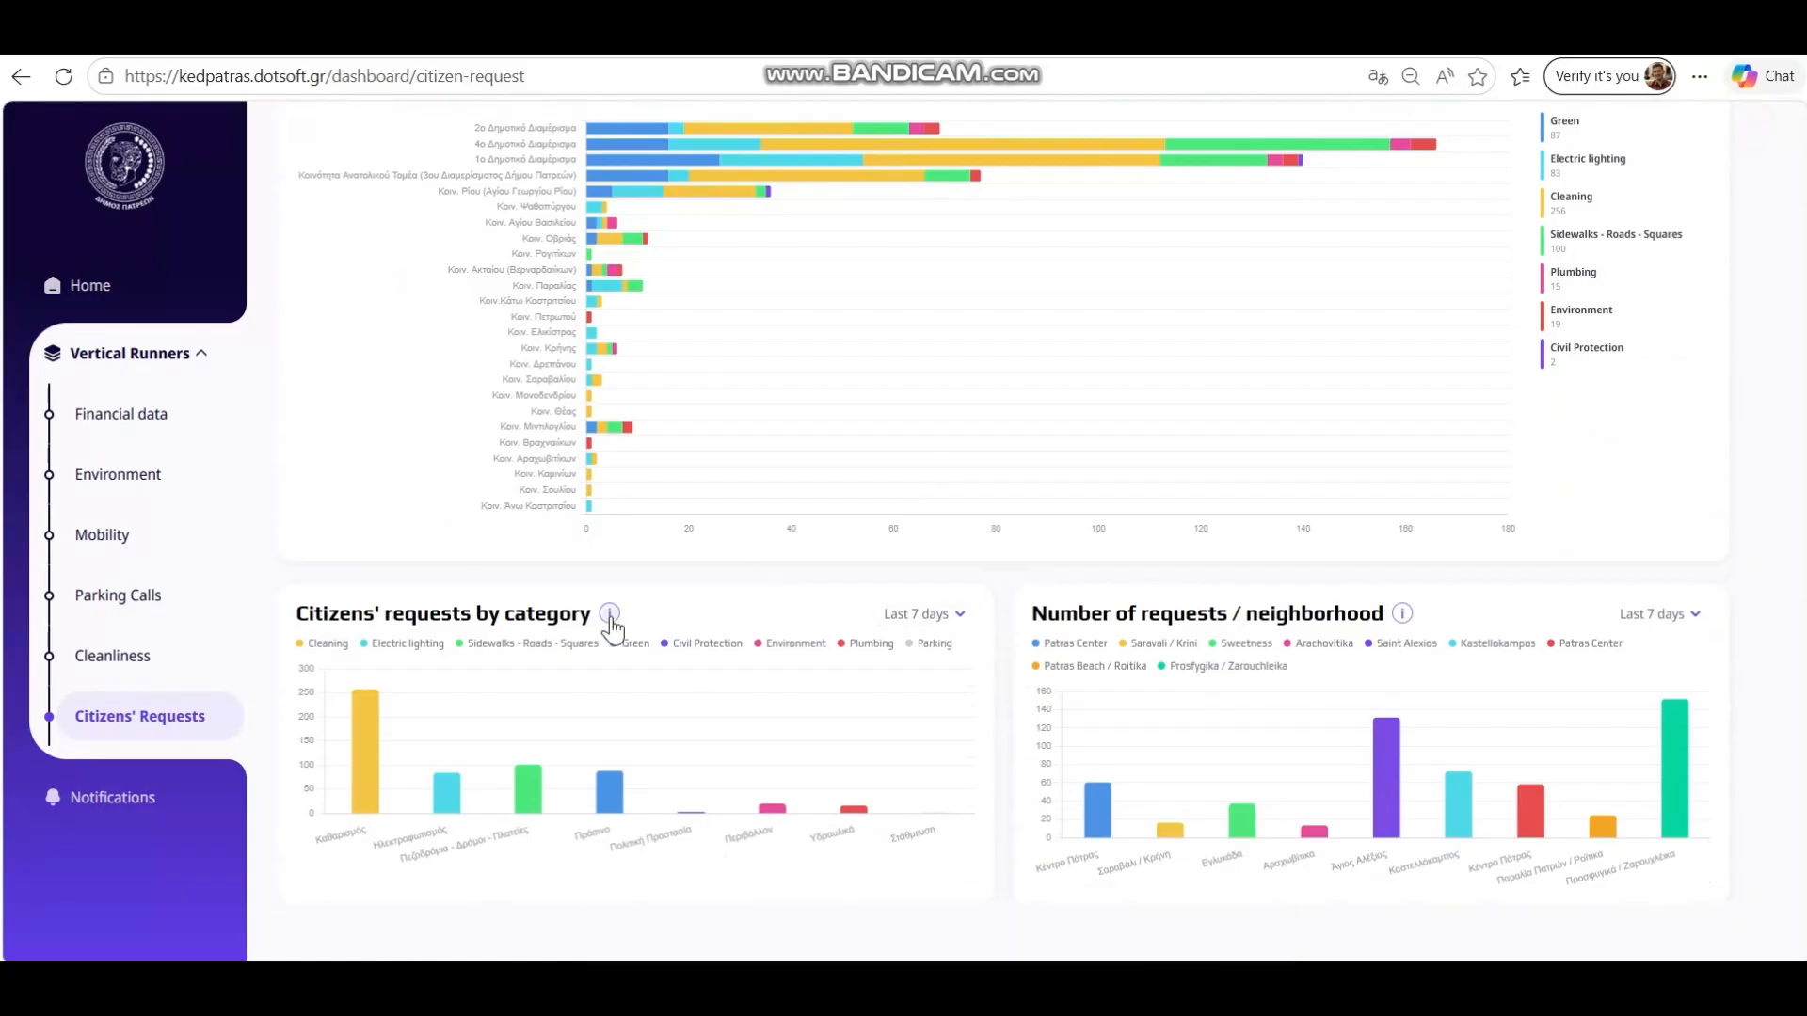
mouse_move(1401, 613)
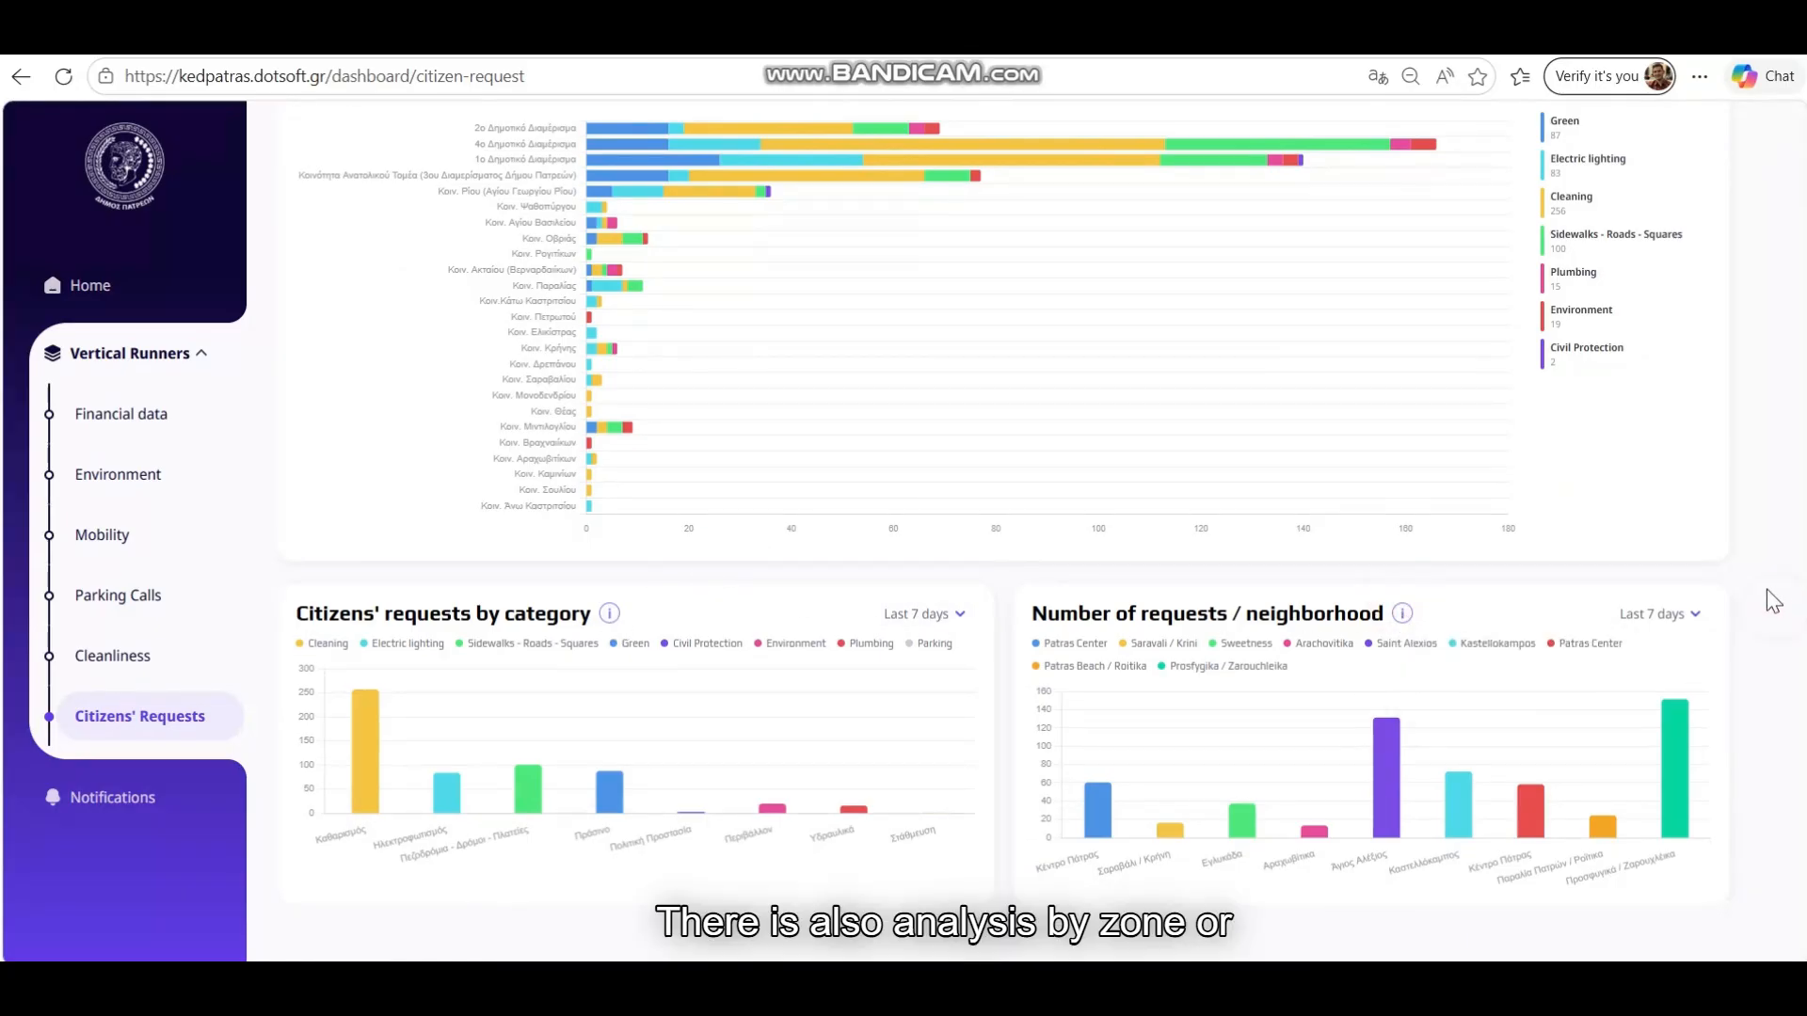
scroll(1774, 599, "up", 6)
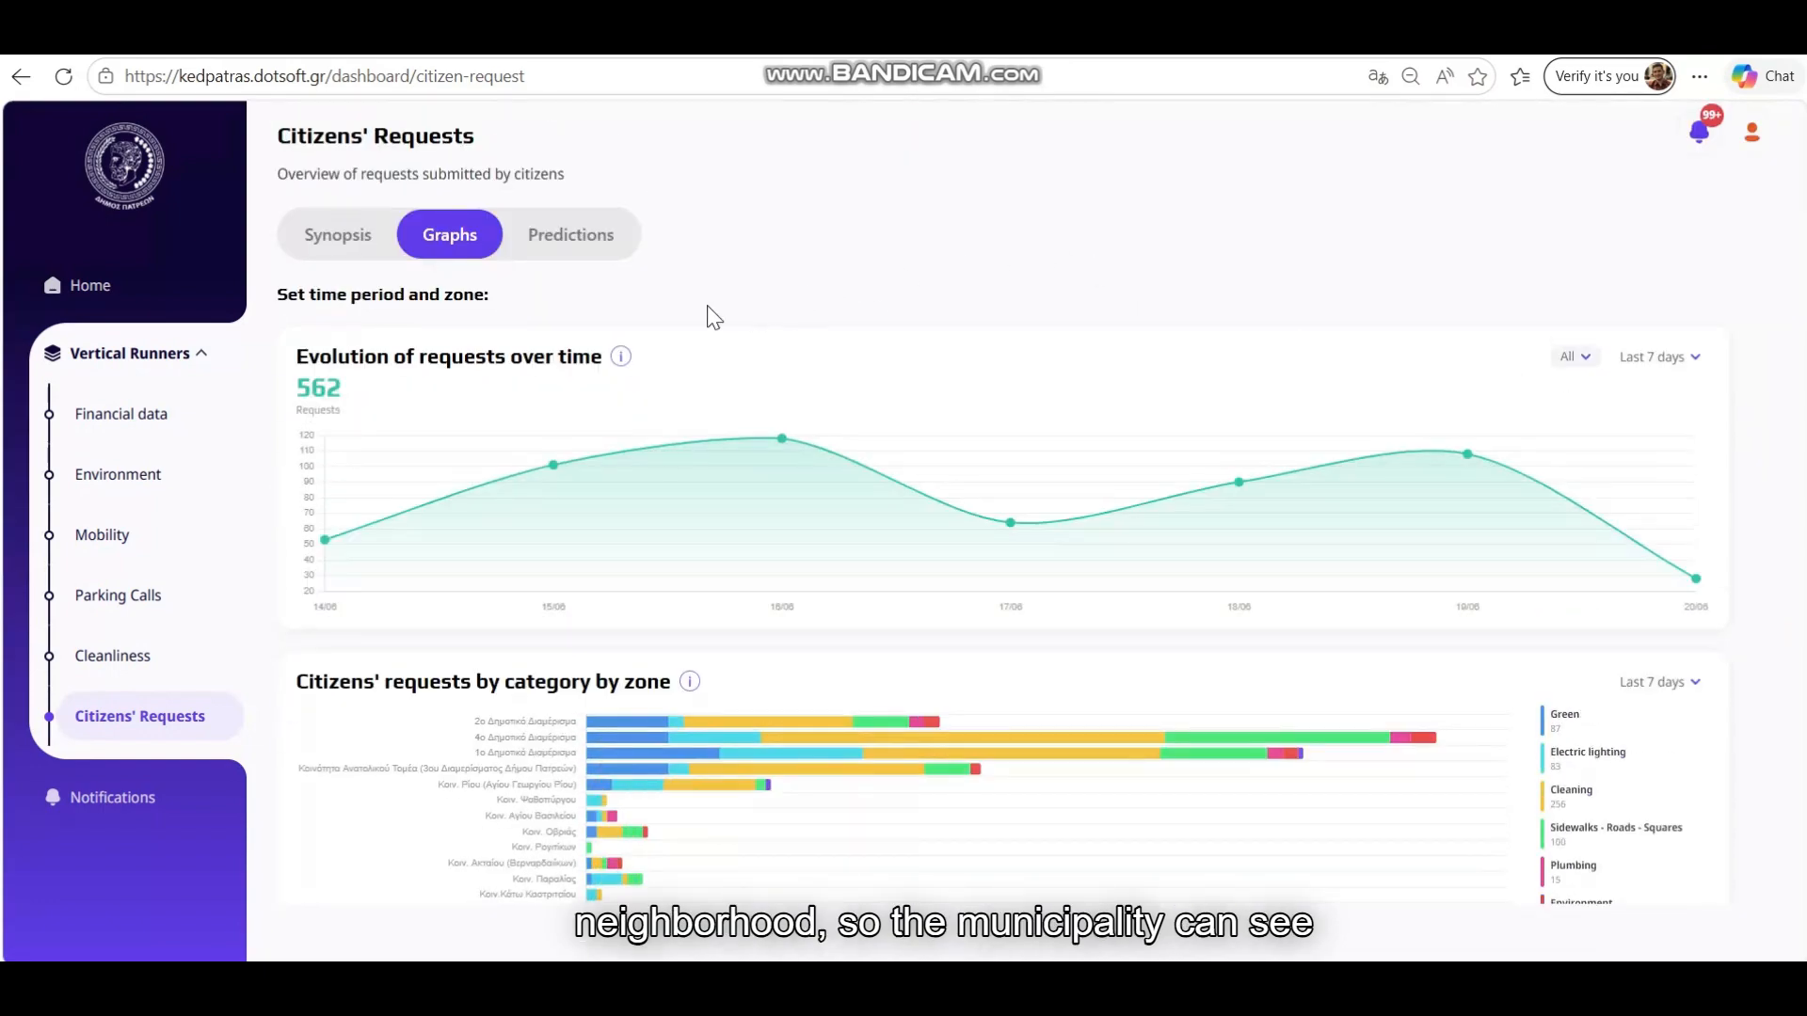
left_click(562, 239)
Scroll down to the predictions map and pan it across zones F, A, B, C and E
scroll(1000, 492, "down", 5)
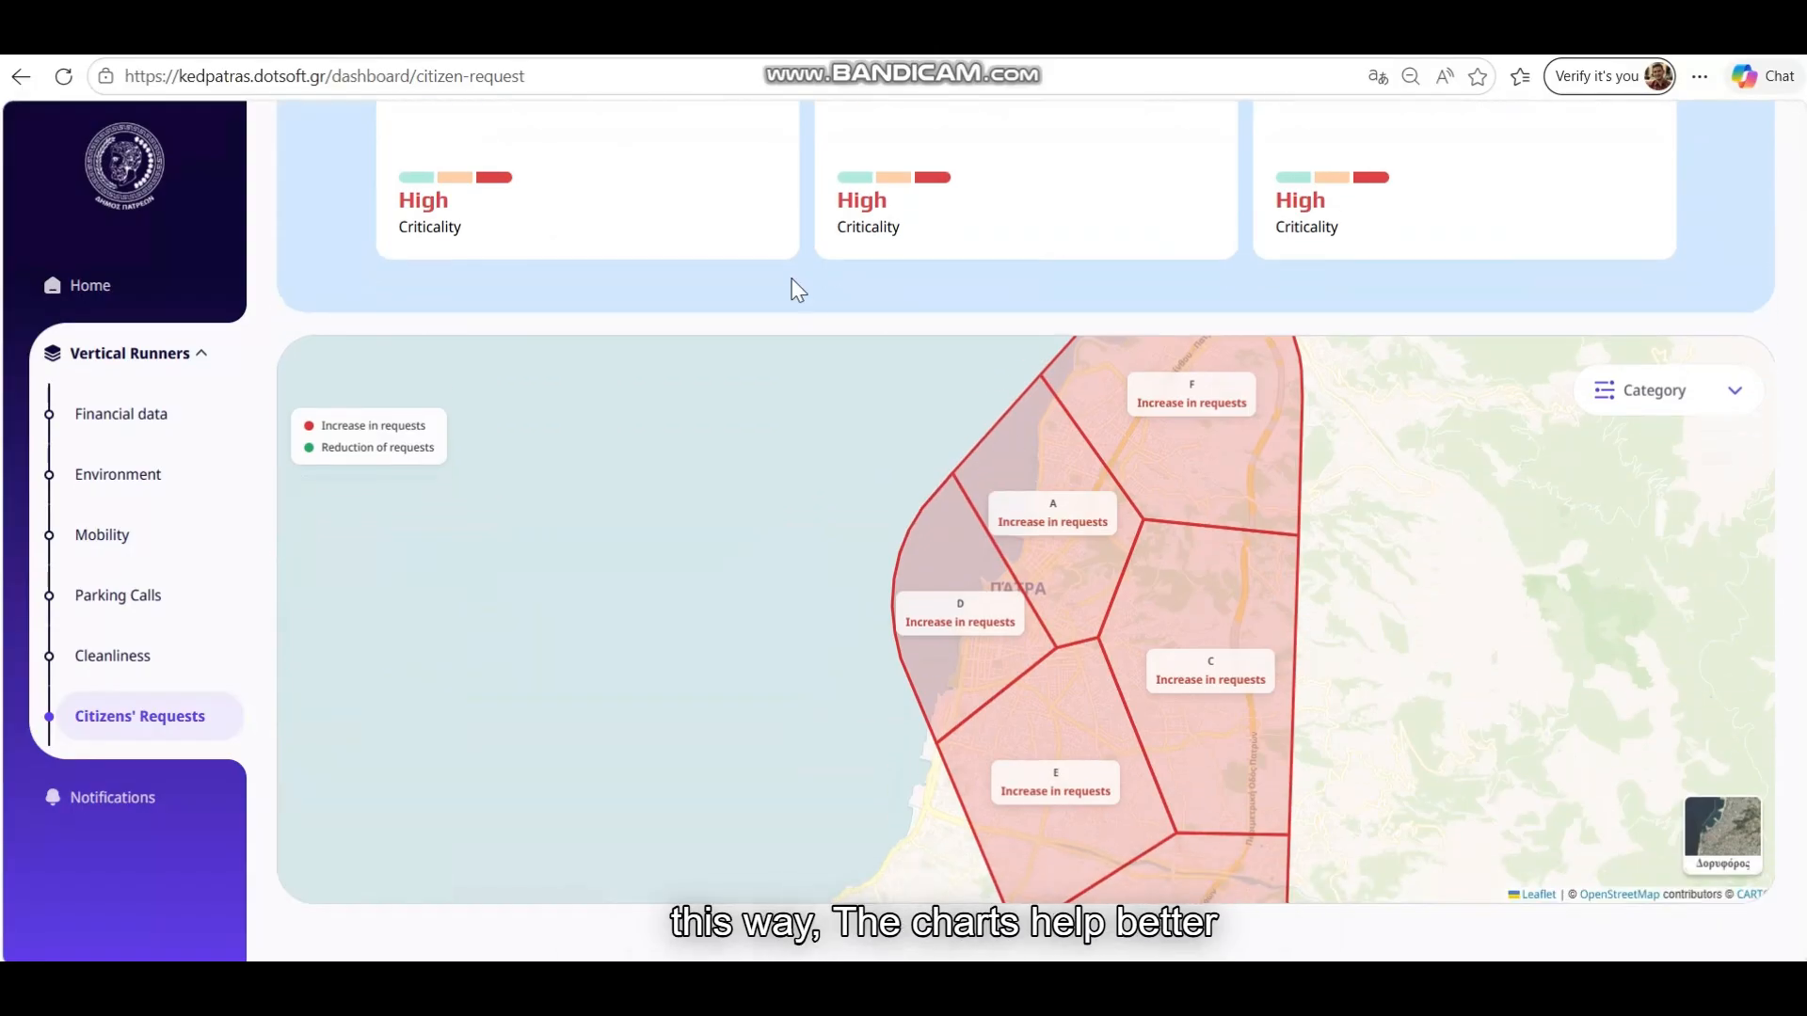
left_click_drag(1371, 602, 1303, 492)
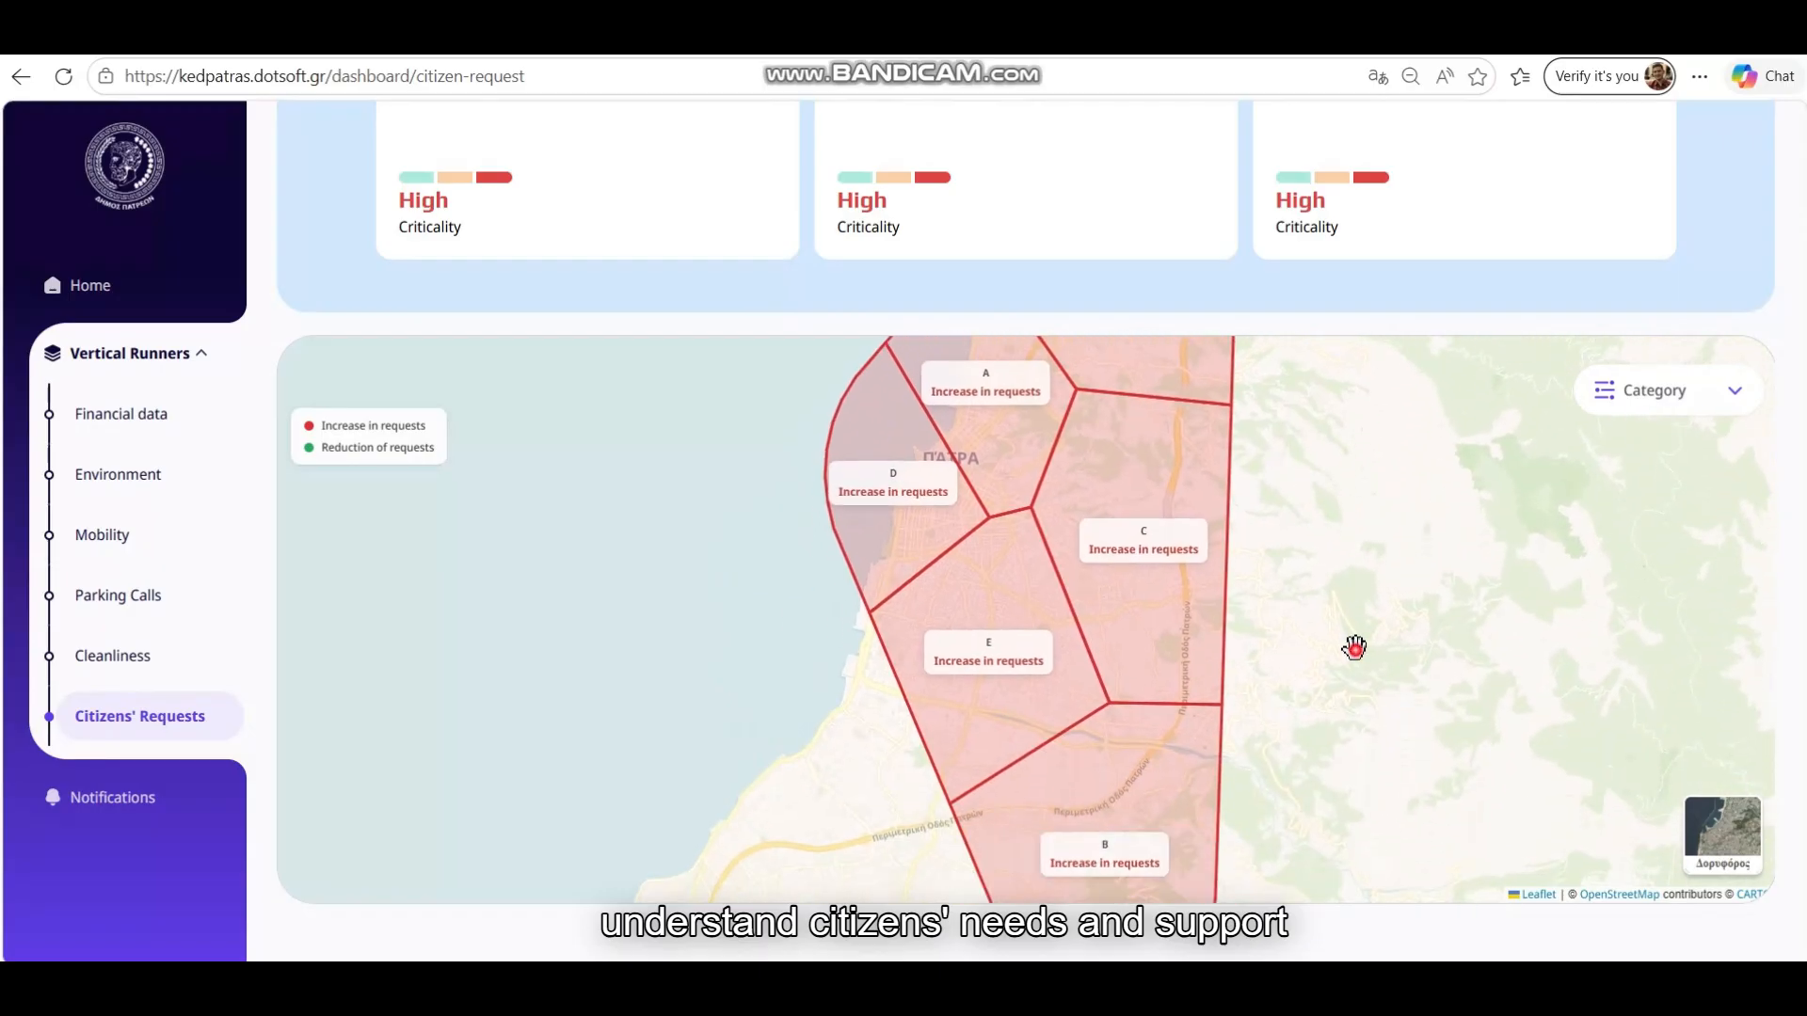
left_click_drag(1355, 646, 1359, 706)
left_click_drag(1364, 480, 1373, 524)
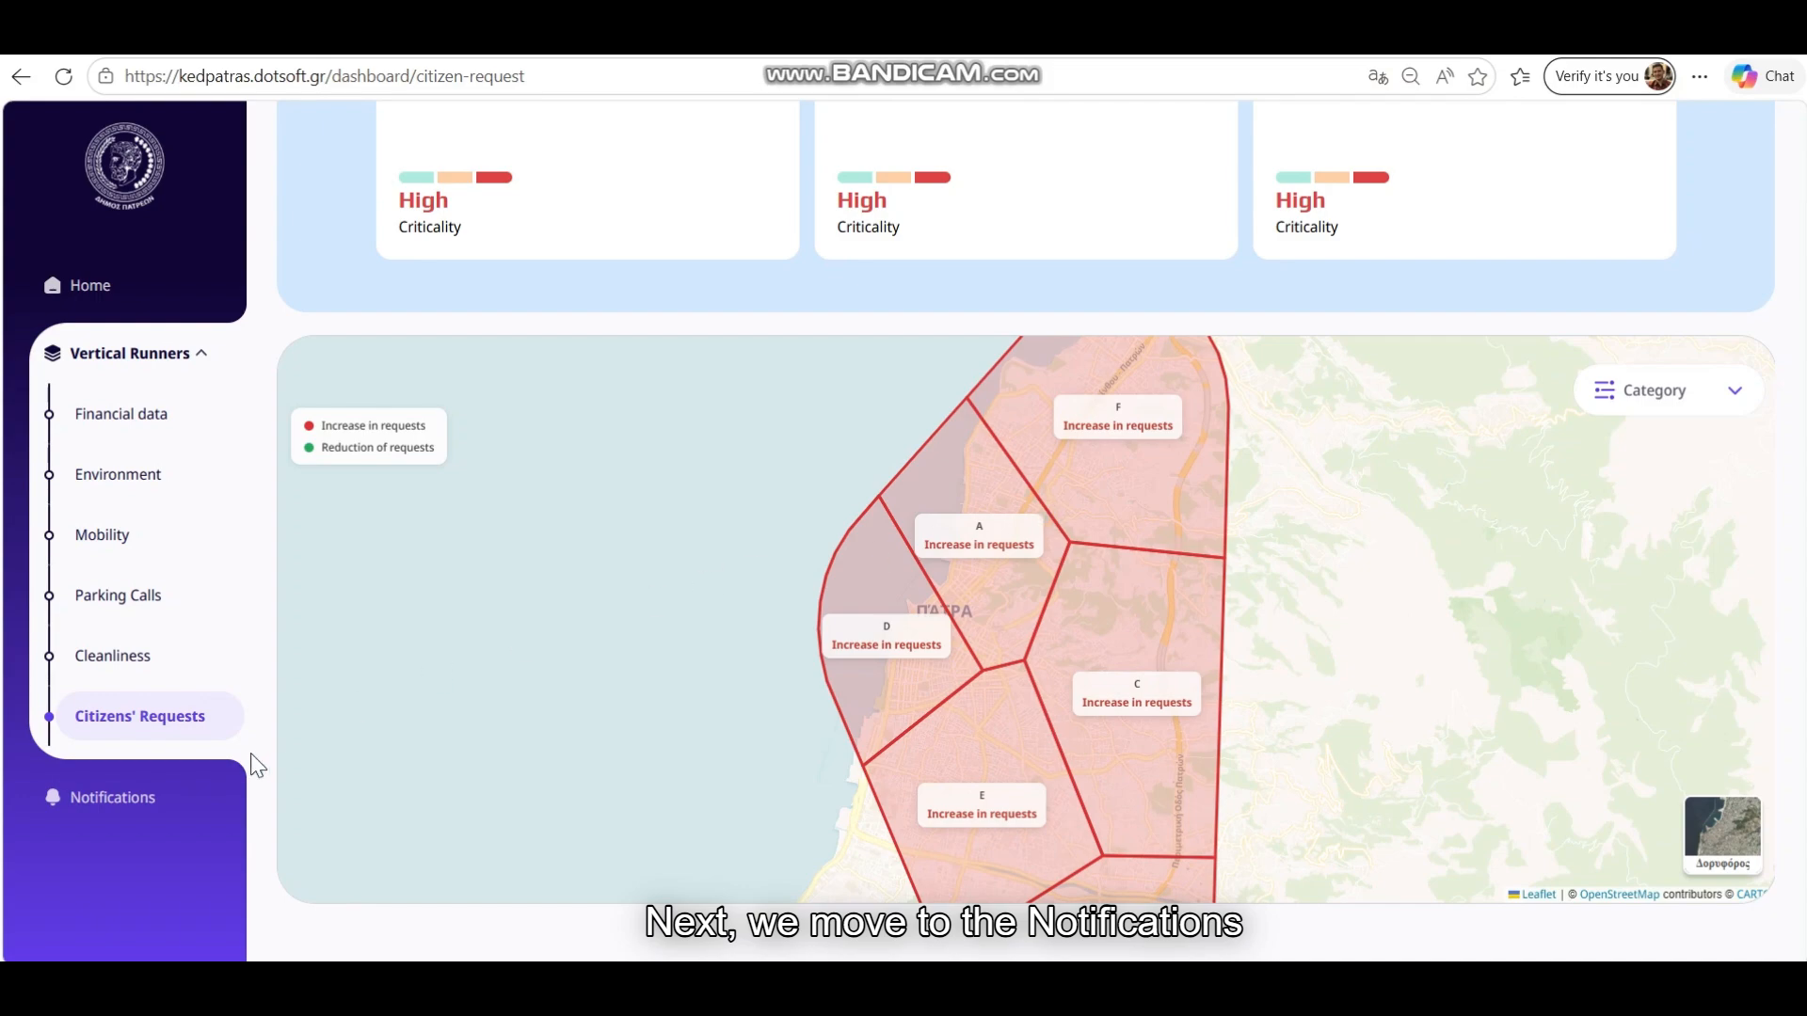
left_click(130, 800)
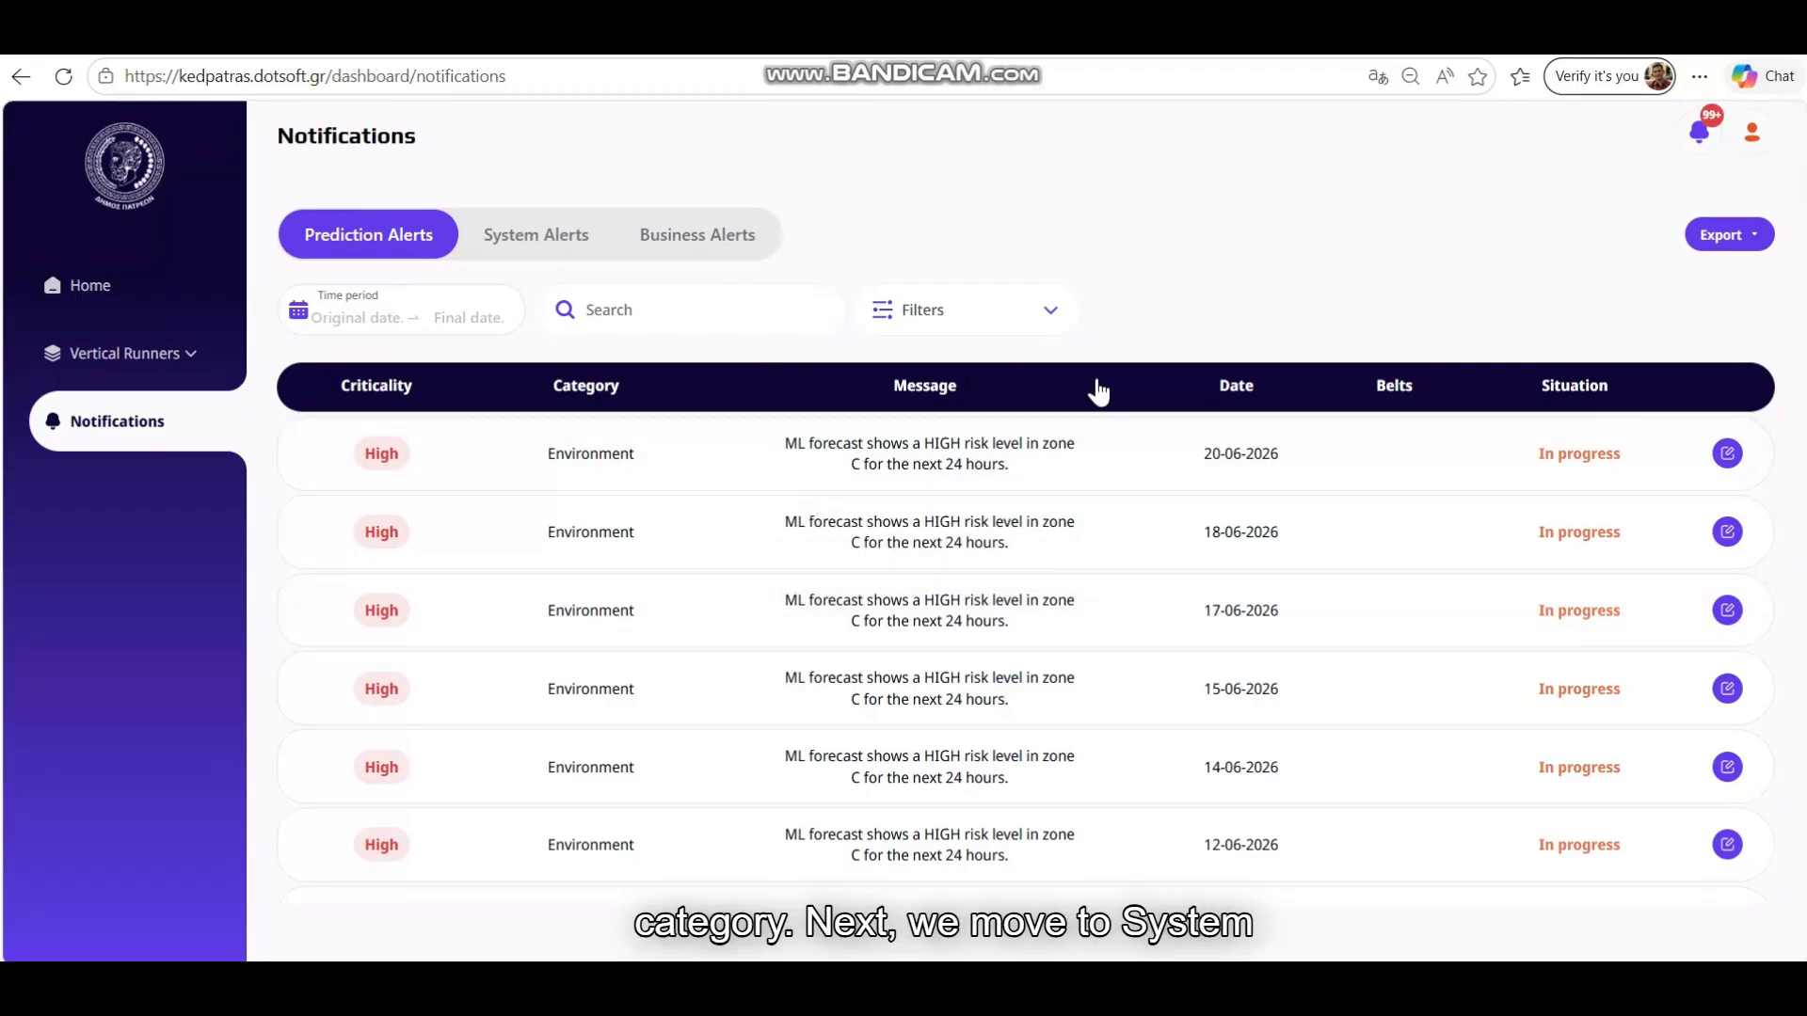
Show the System Alerts table of stale-timestamp sensor checks and scroll through it
left_click(545, 243)
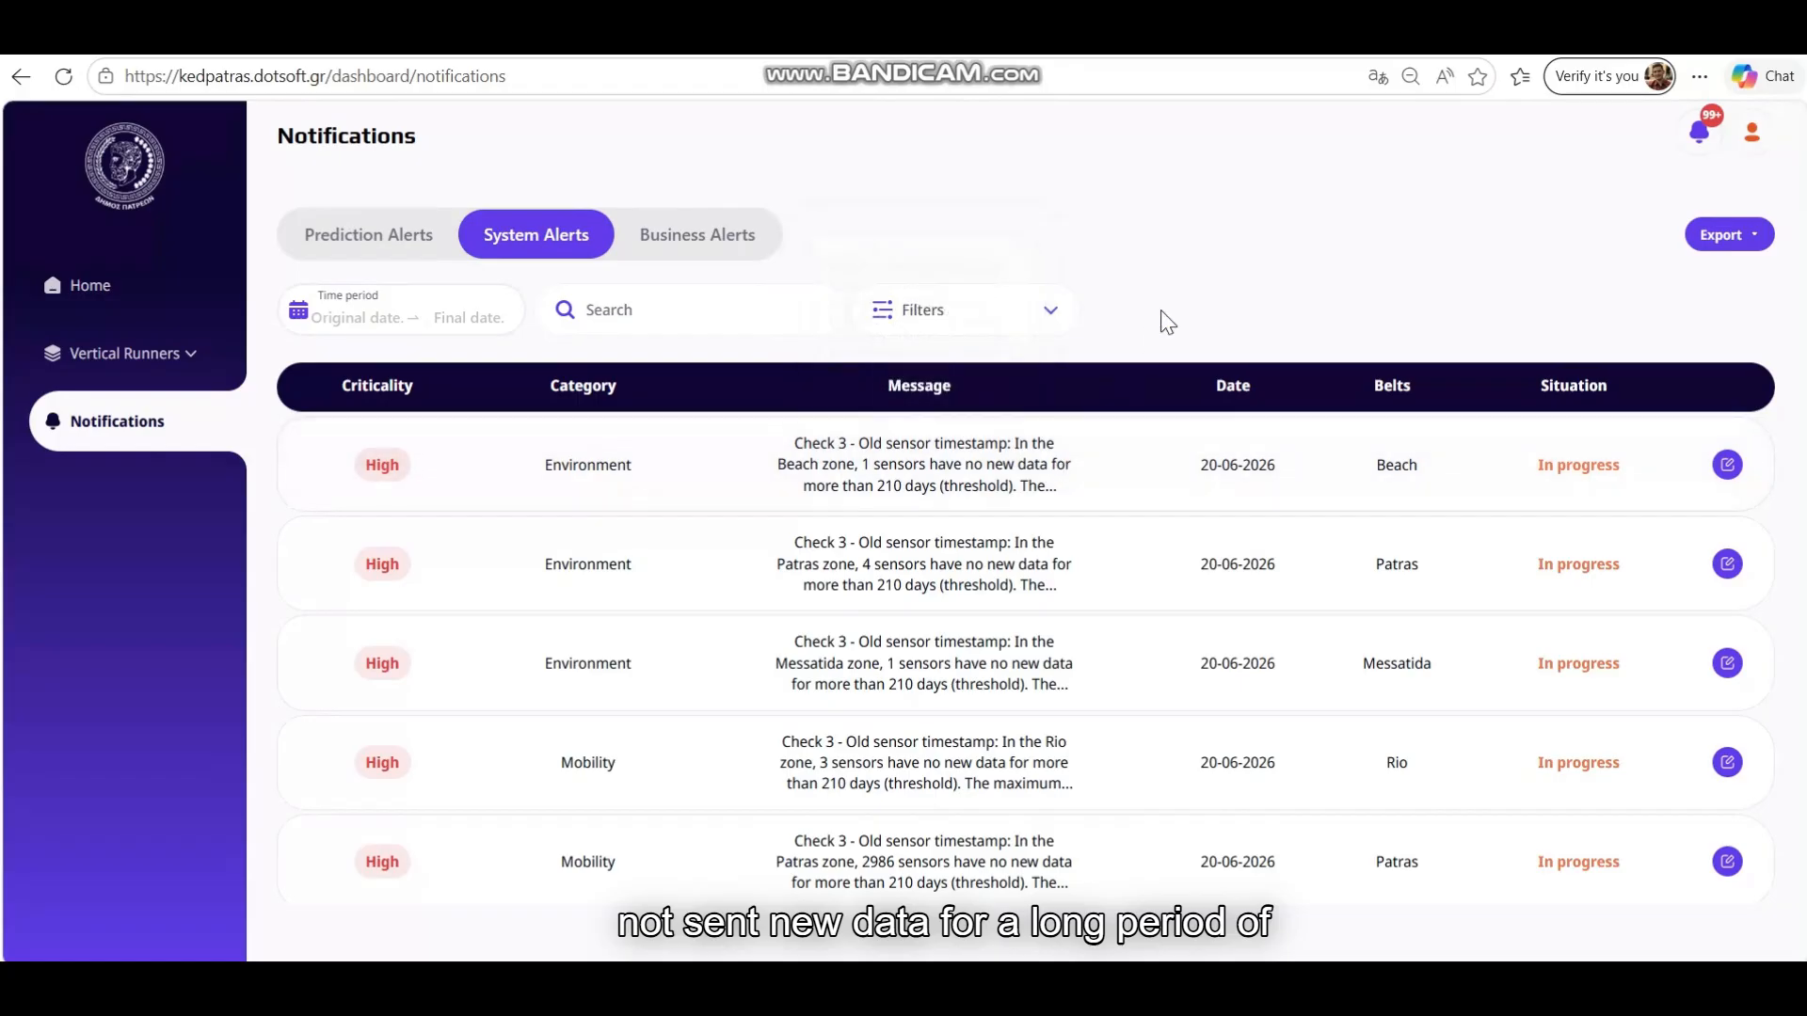
scroll(1214, 456, "down", 4)
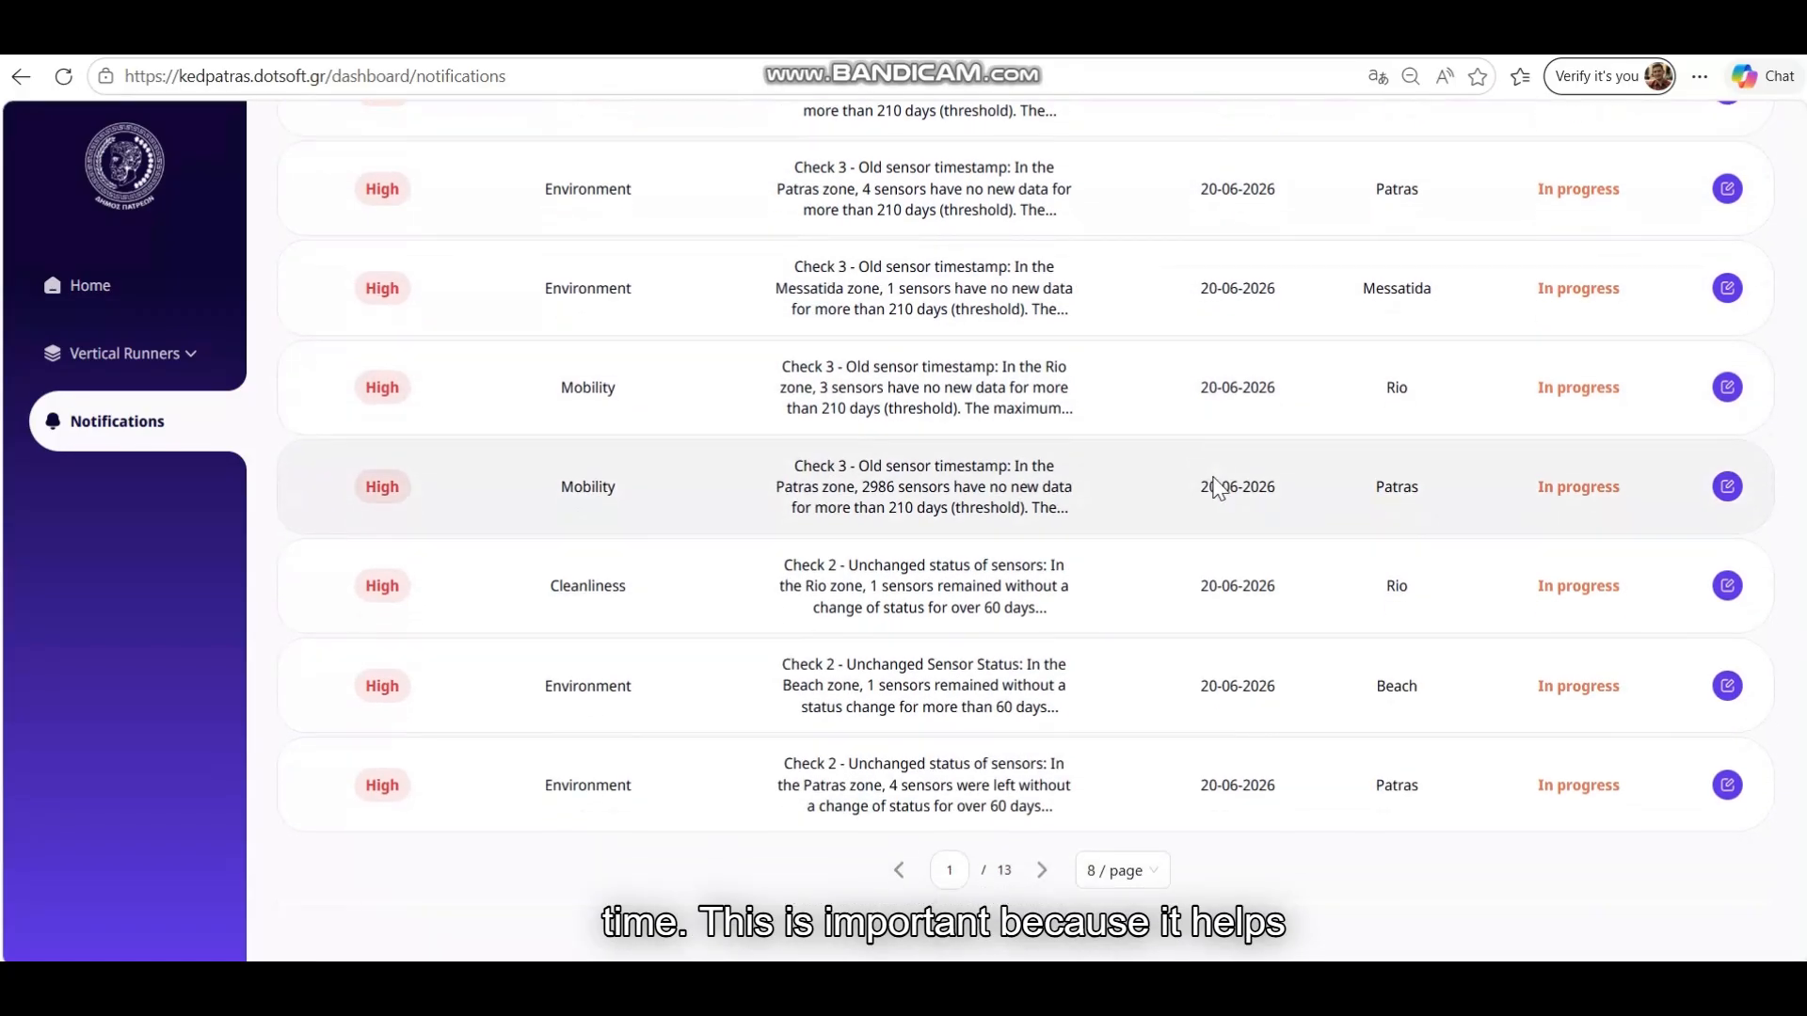
scroll(1214, 487, "up", 4)
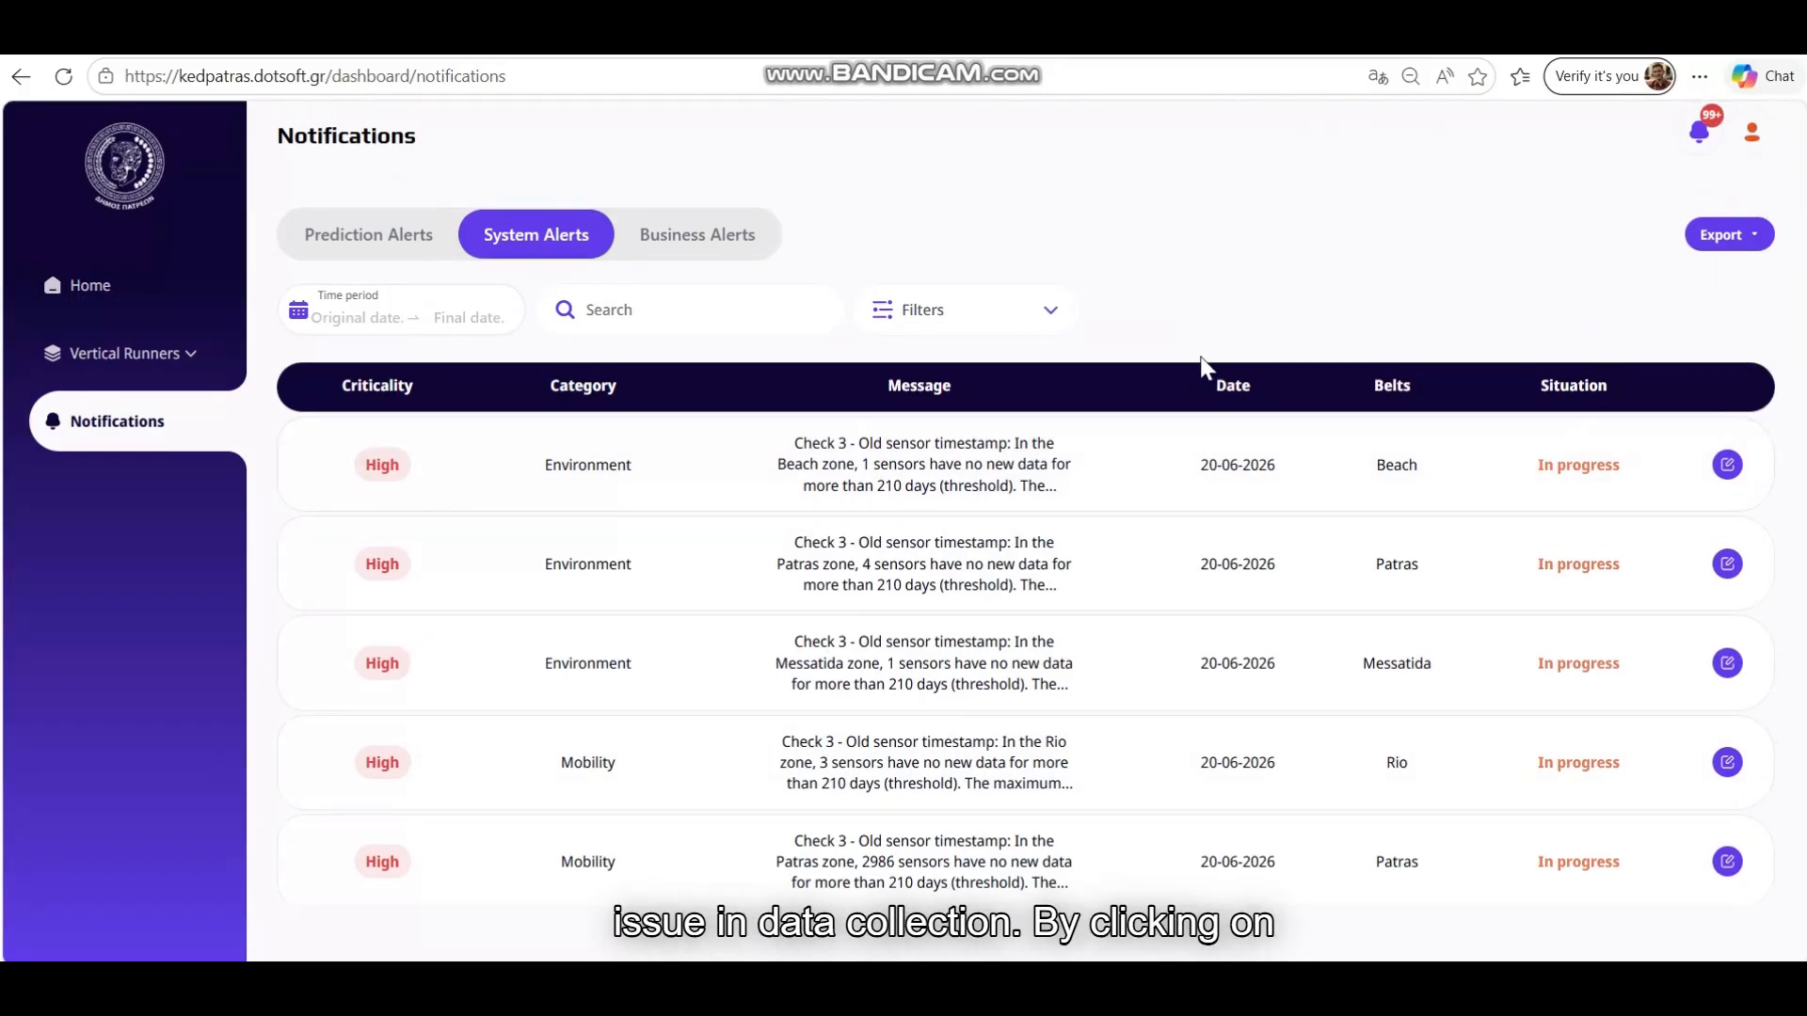
Mark the Beach sensor alert's status as Comprehensive with comment 'Done' and save it
left_click(1728, 465)
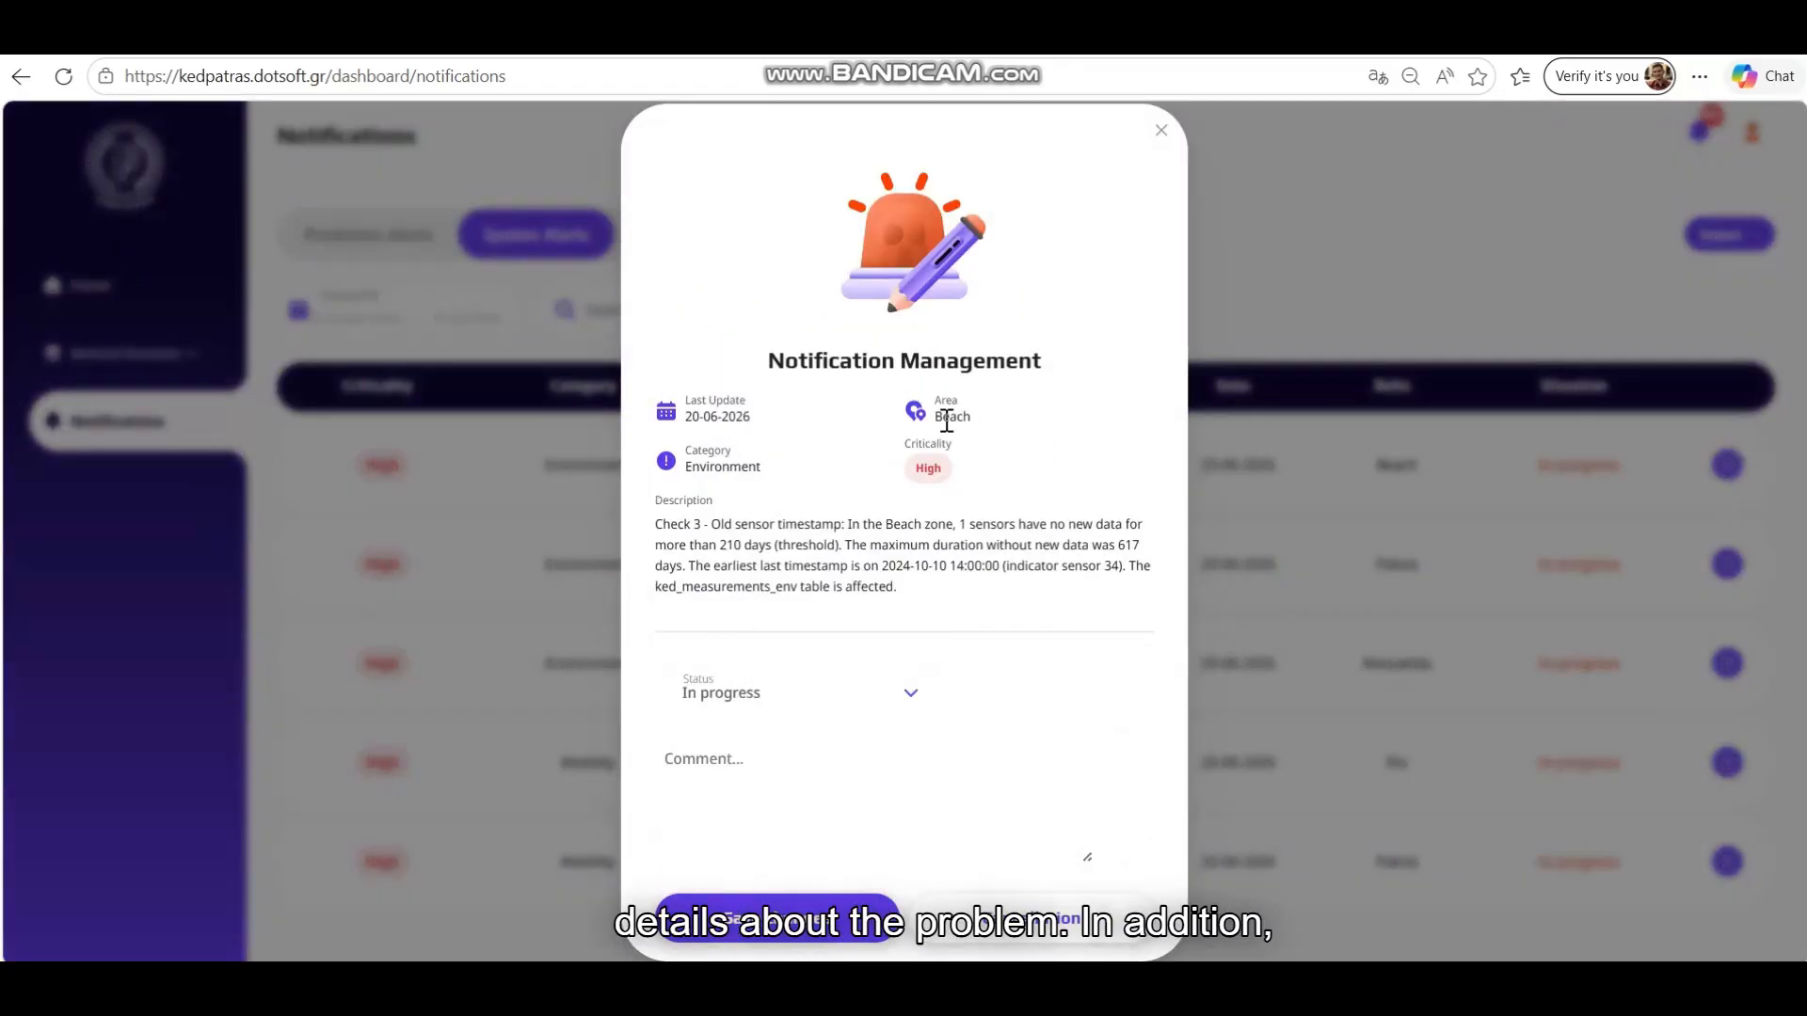
left_click(897, 697)
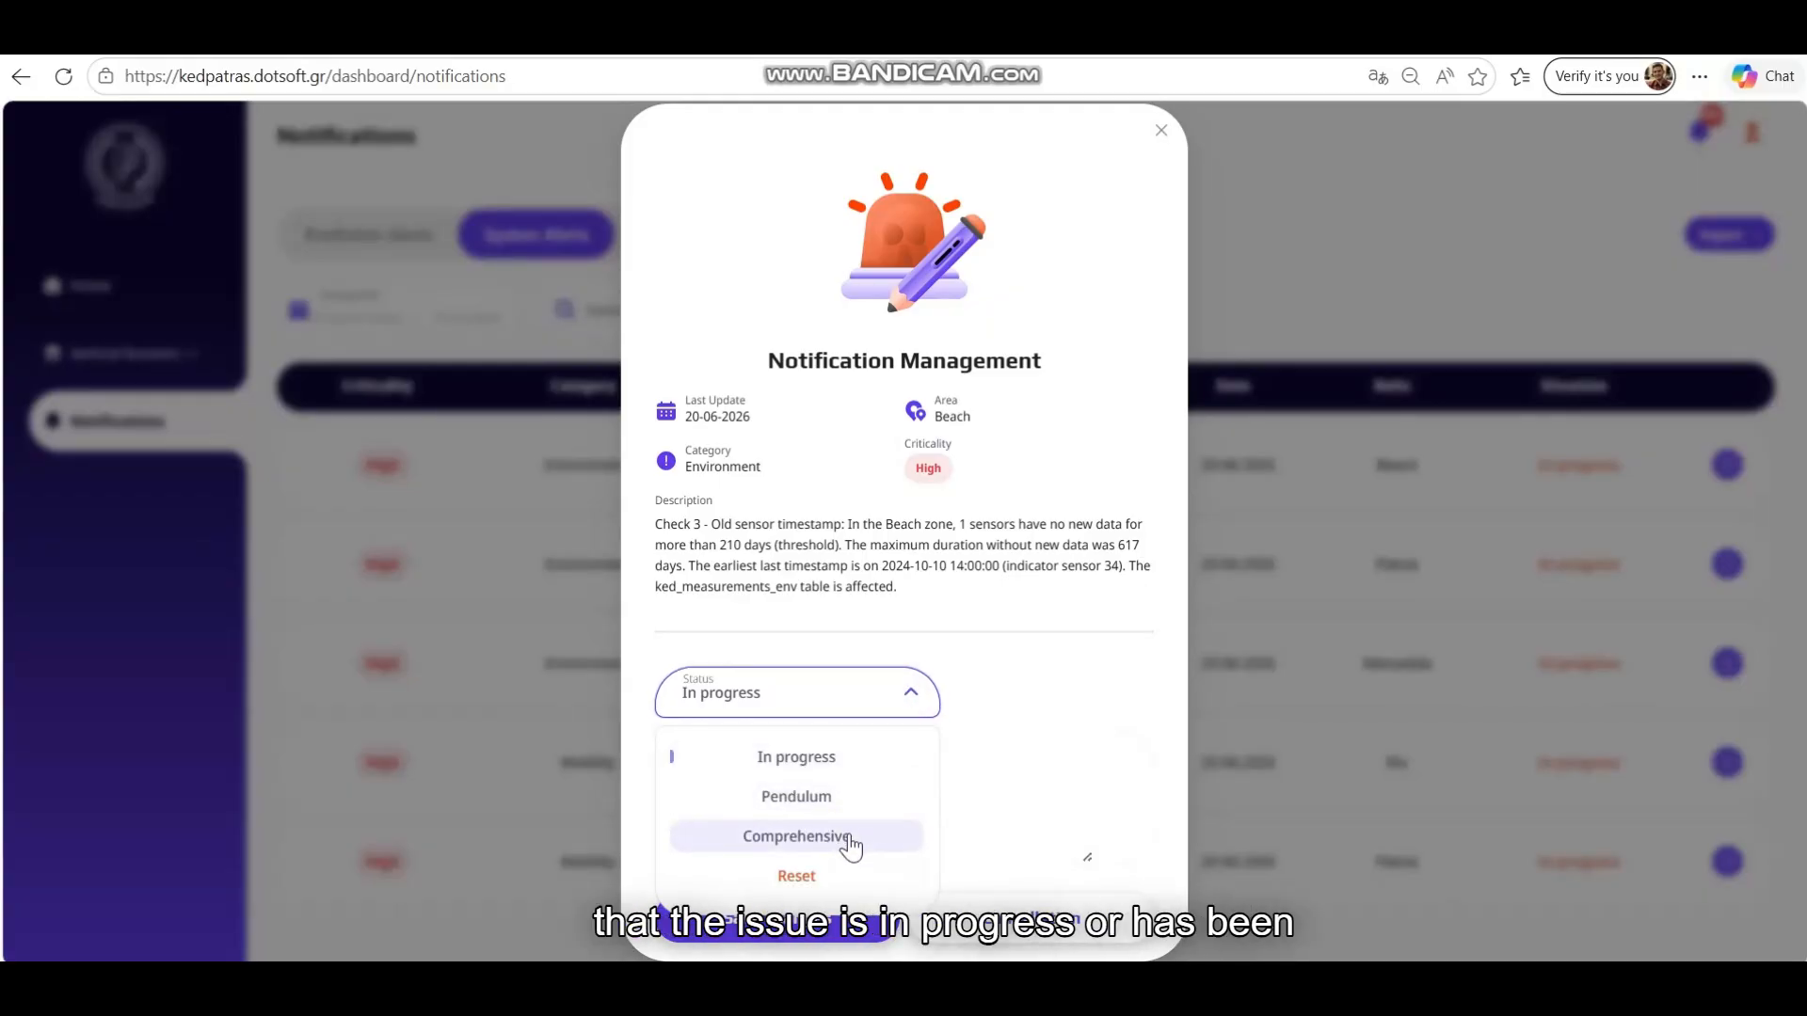
left_click(847, 837)
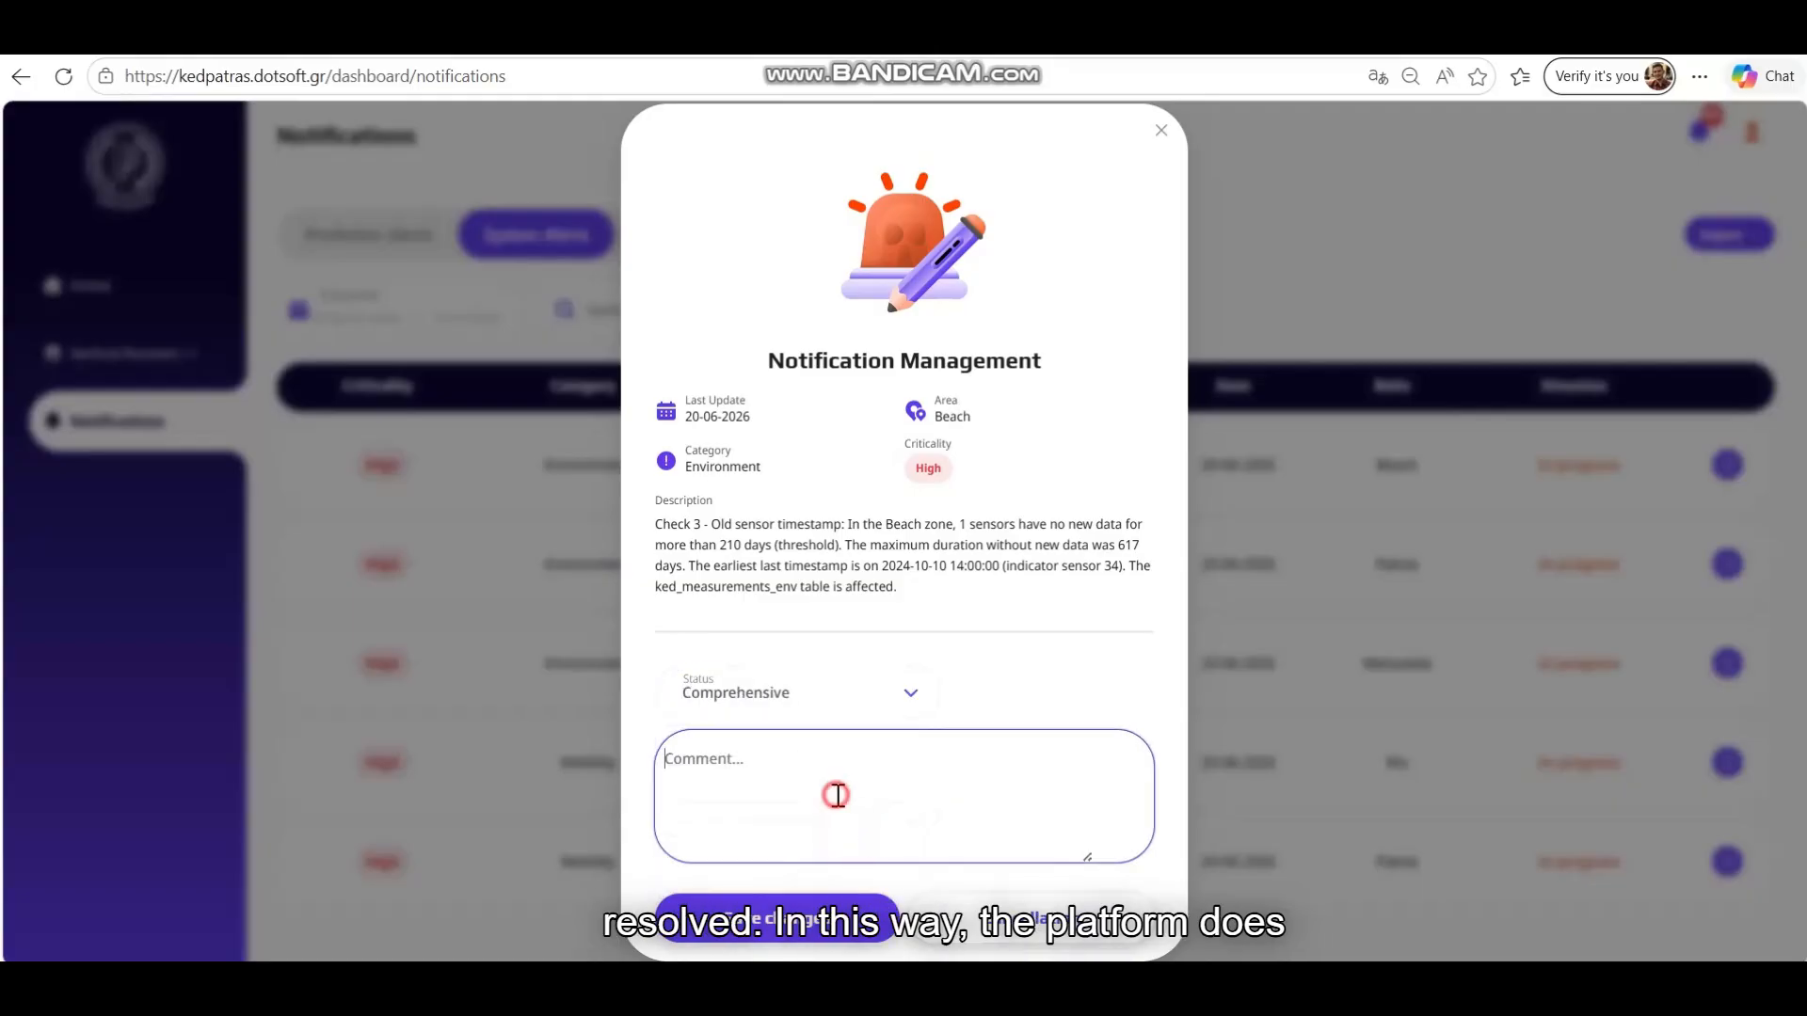
type("Done")
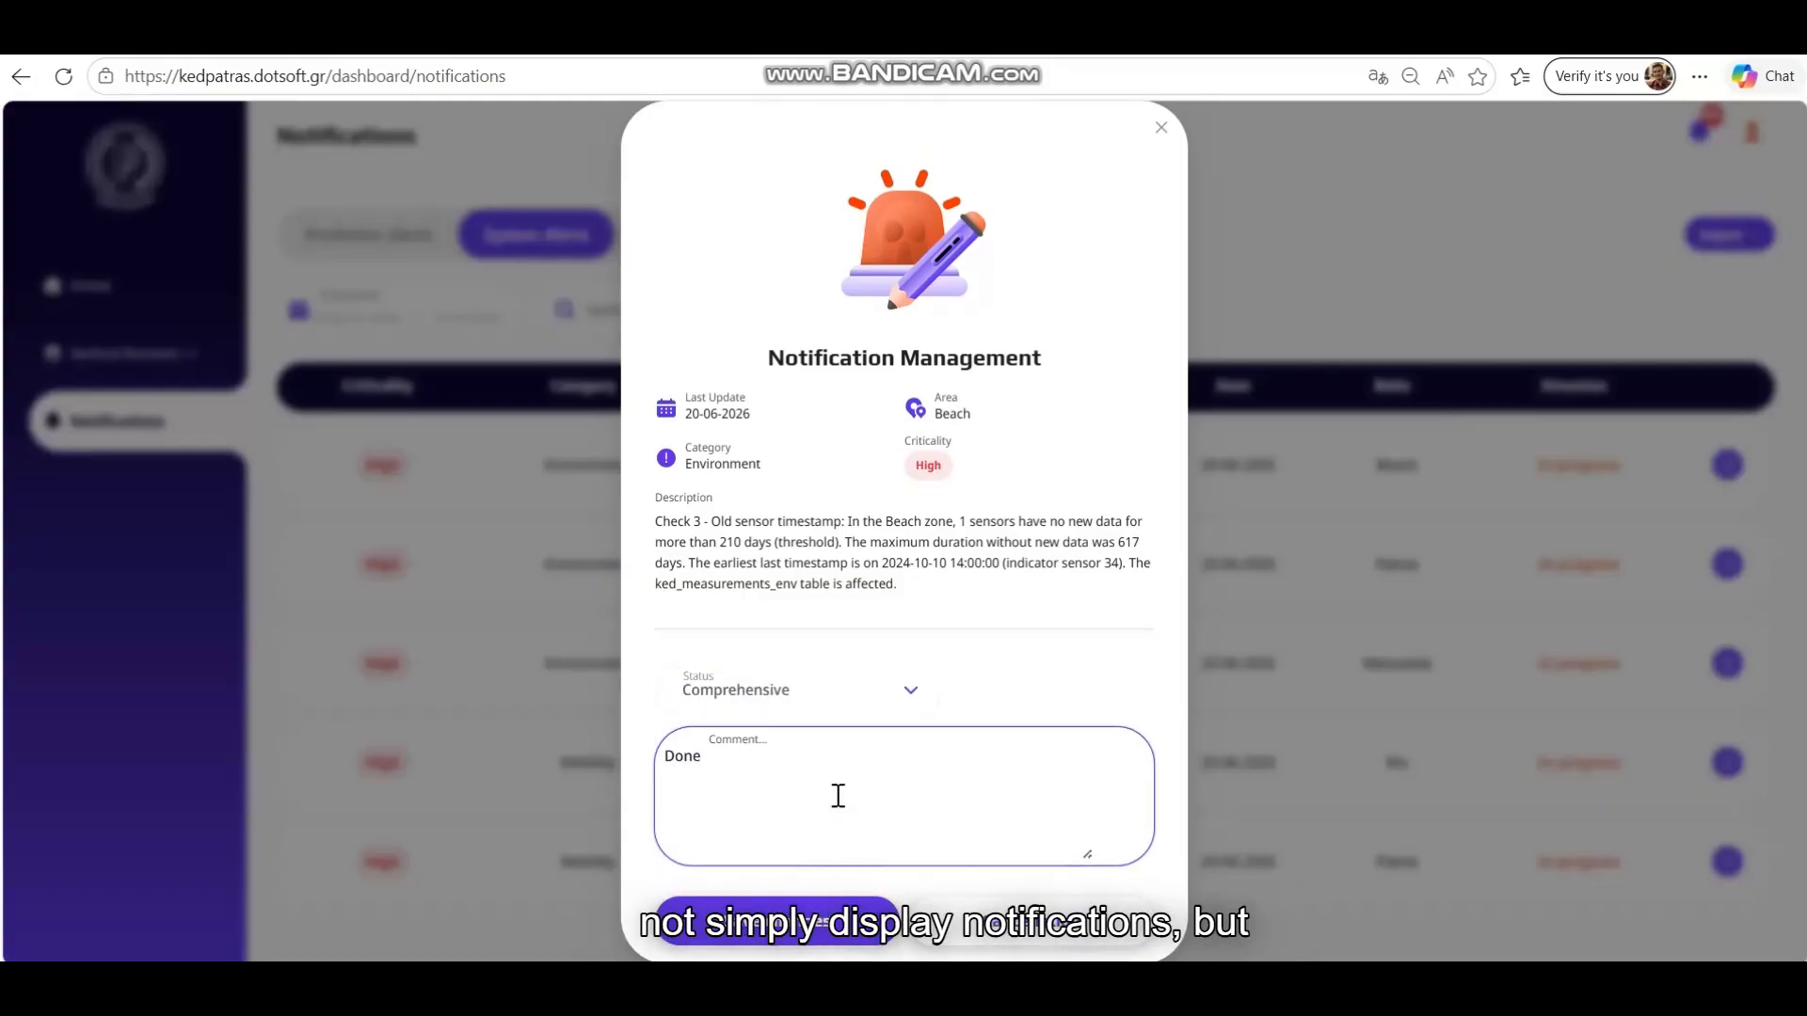
left_click(800, 946)
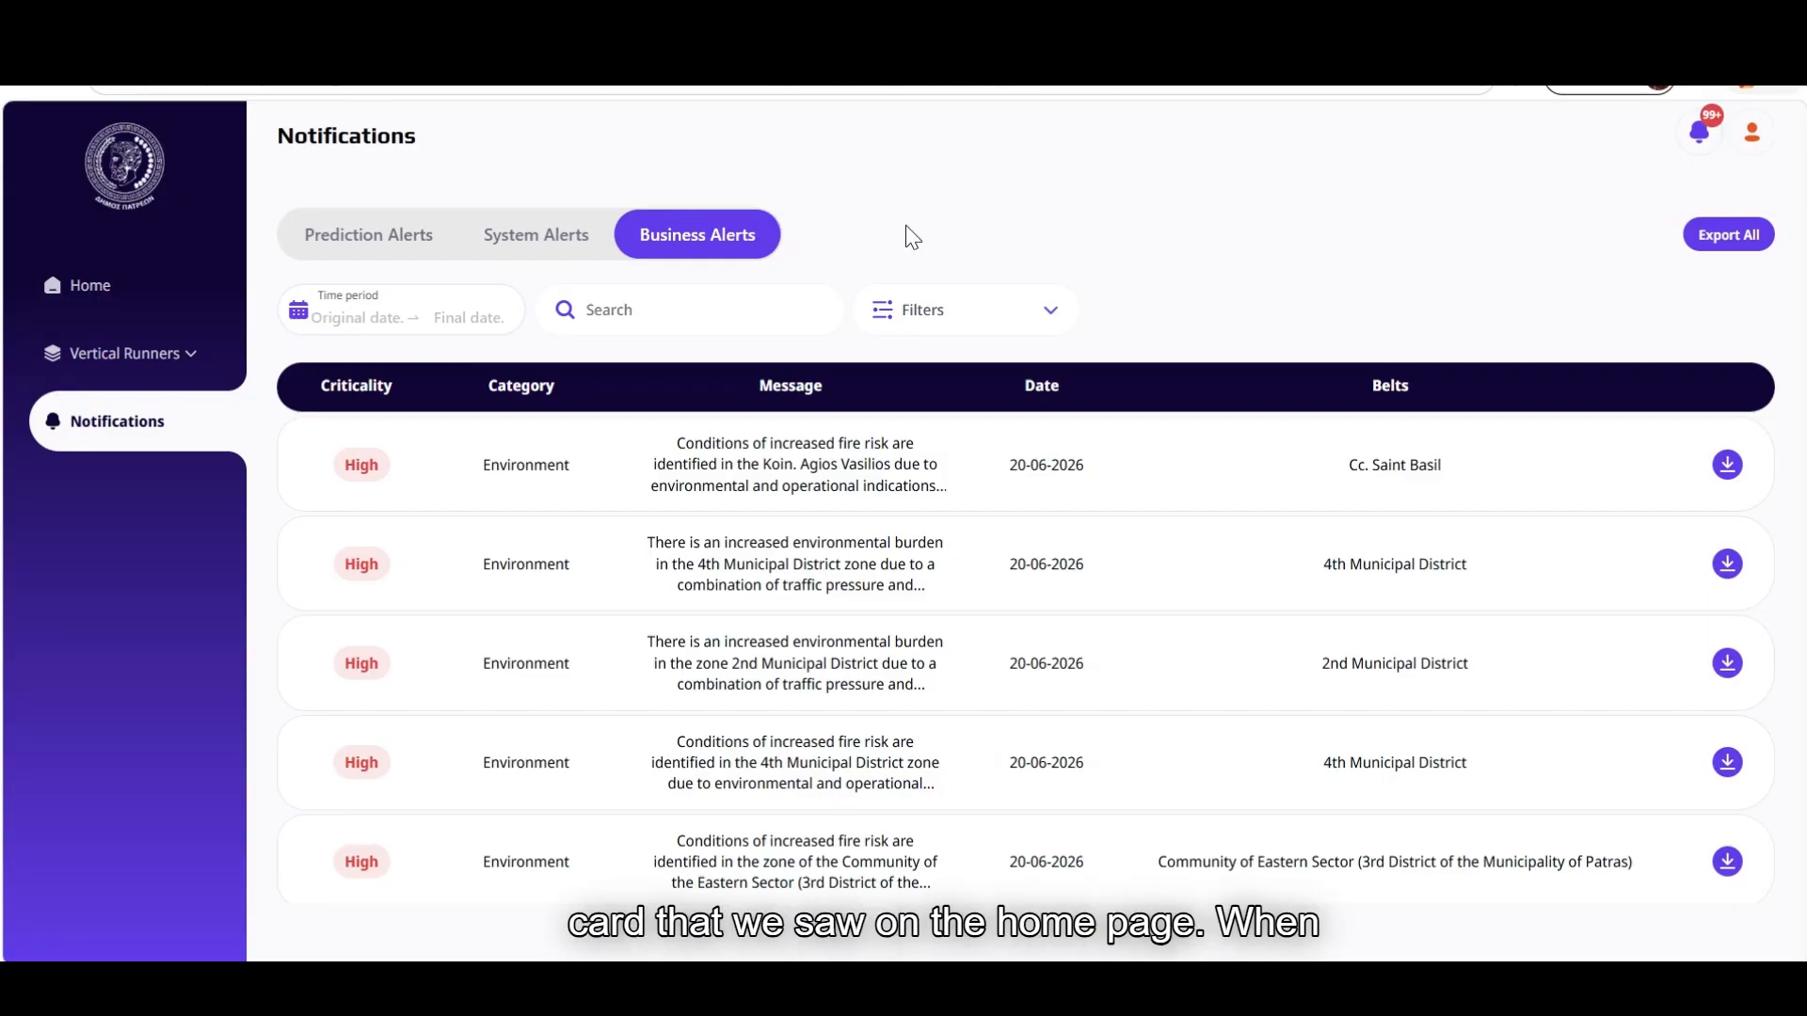
Page through business alerts, then export all to the operational_pressure_report Excel file
mouse_move(819, 475)
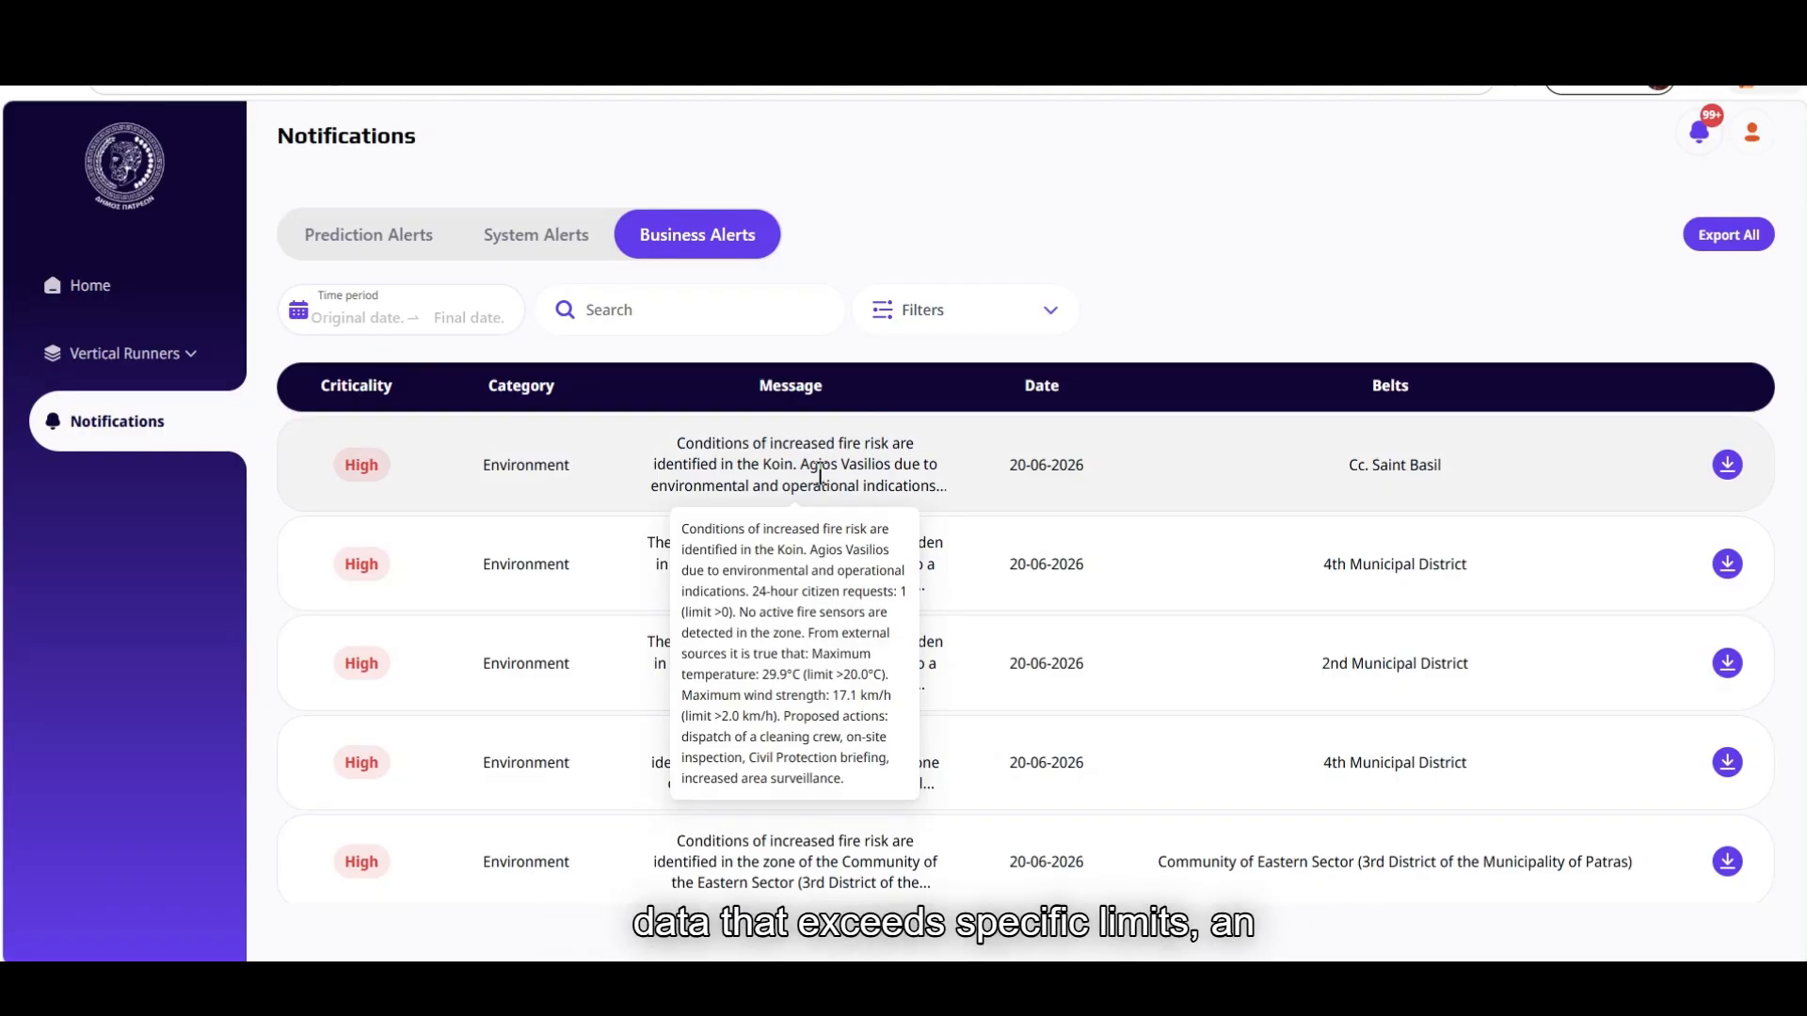
scroll(1101, 580, "down", 3)
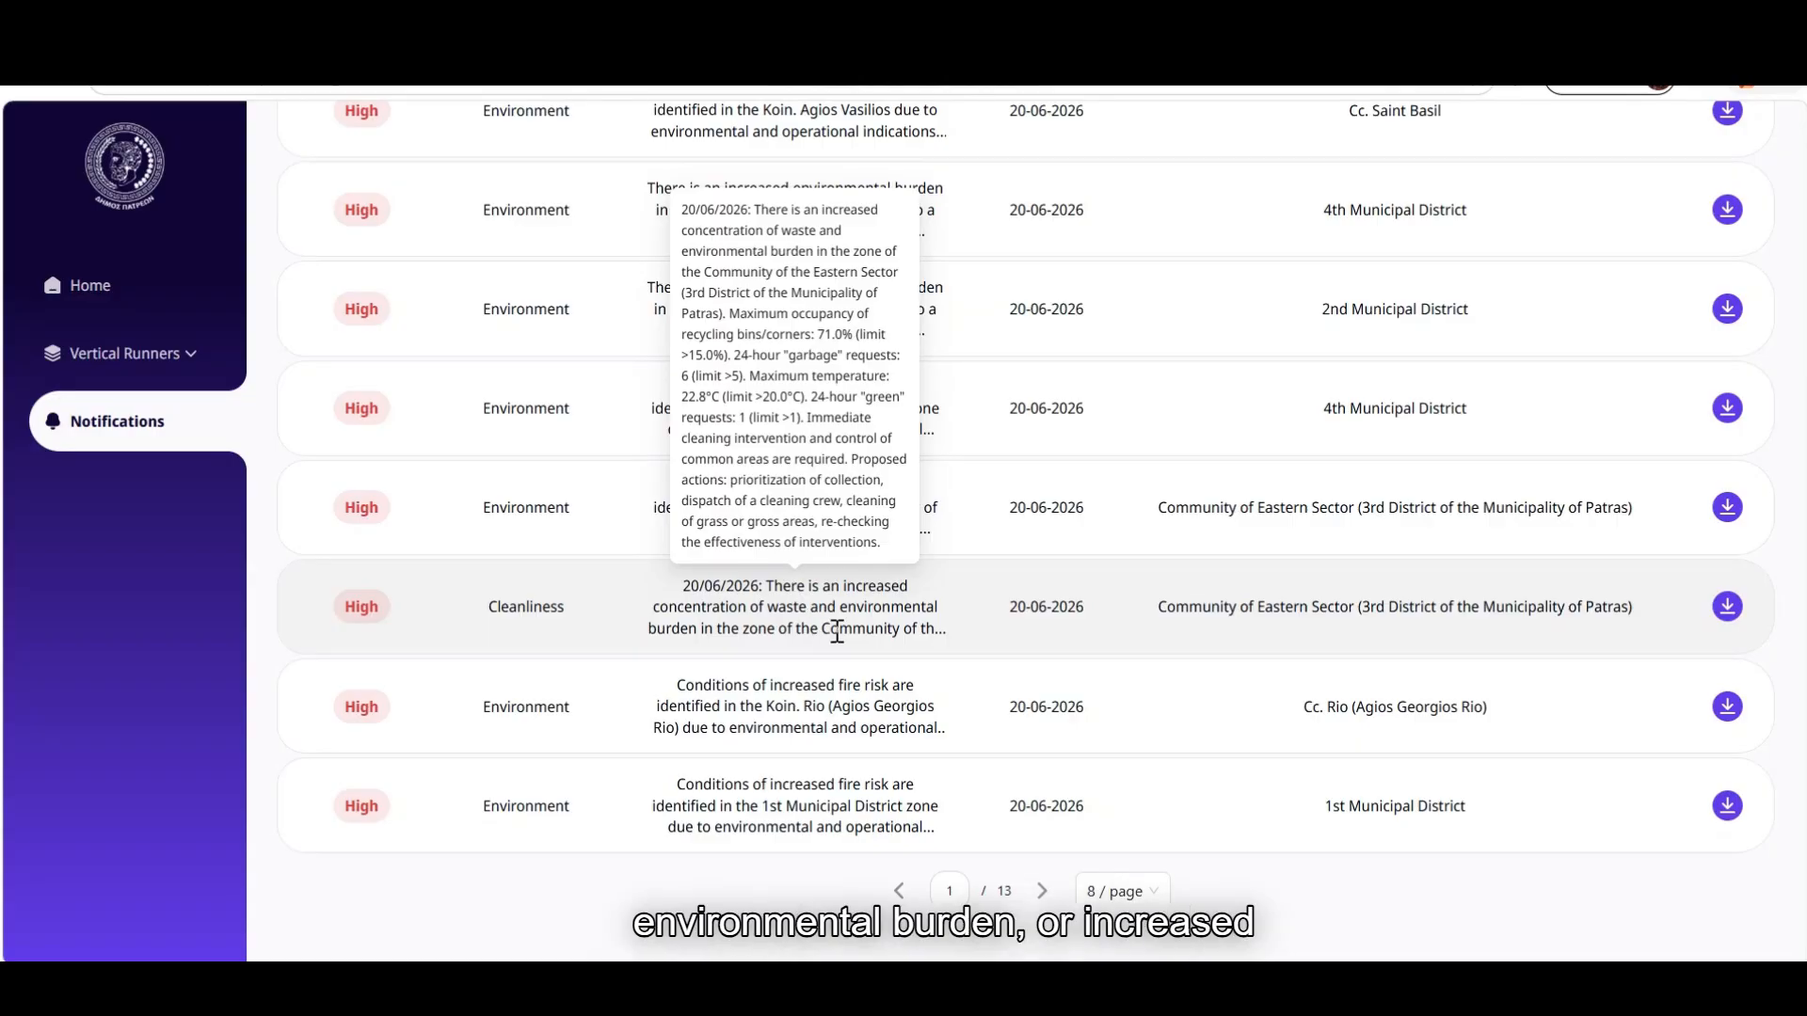
left_click(1042, 895)
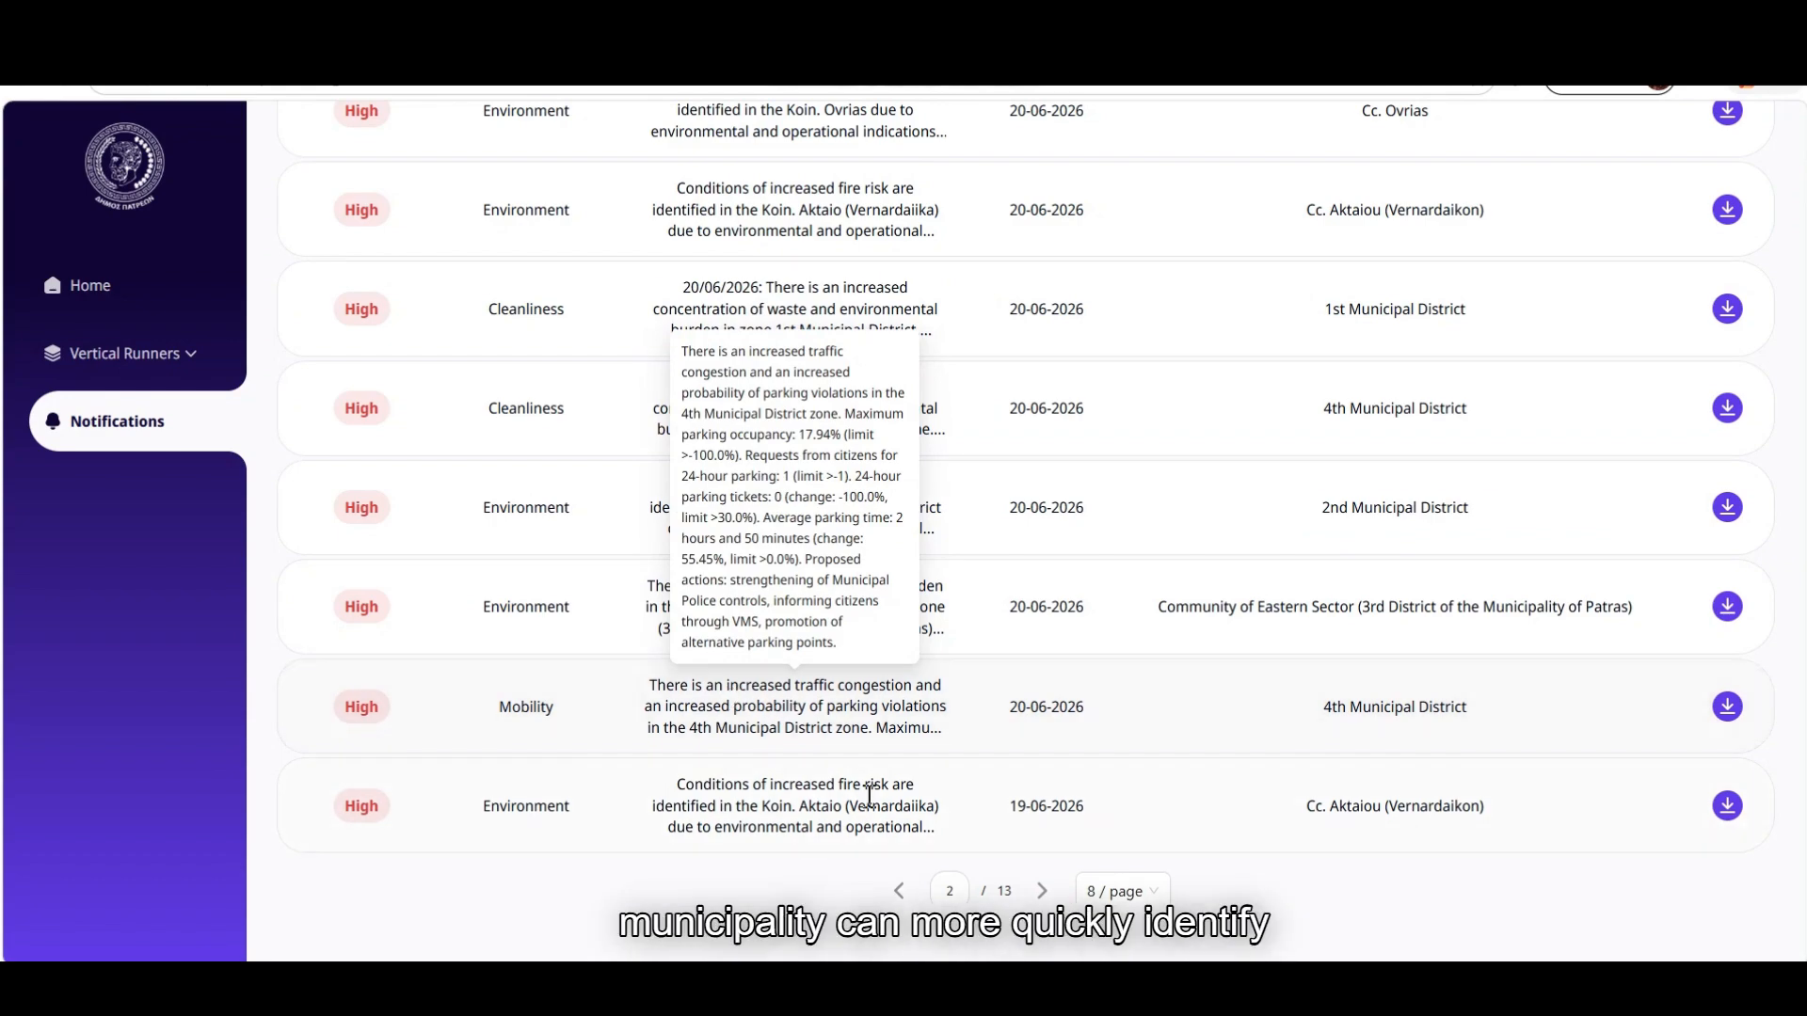
left_click(899, 892)
scroll(899, 861, "up", 4)
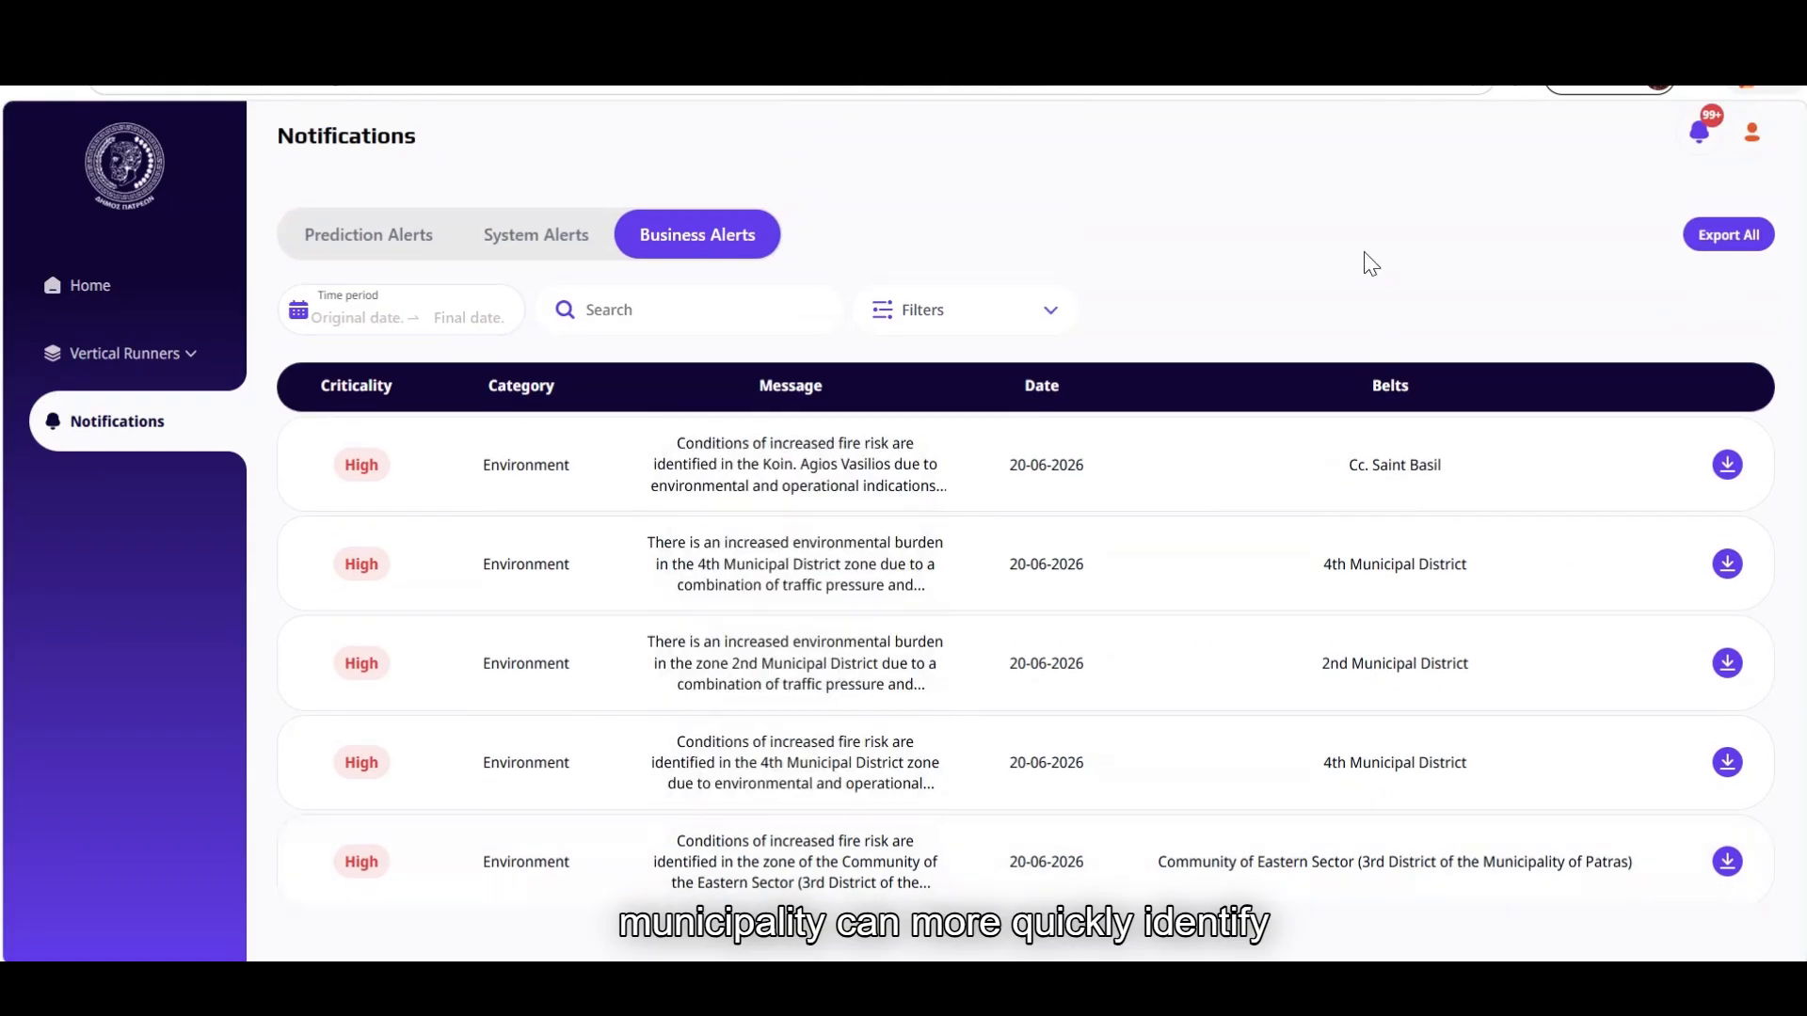
left_click(1729, 237)
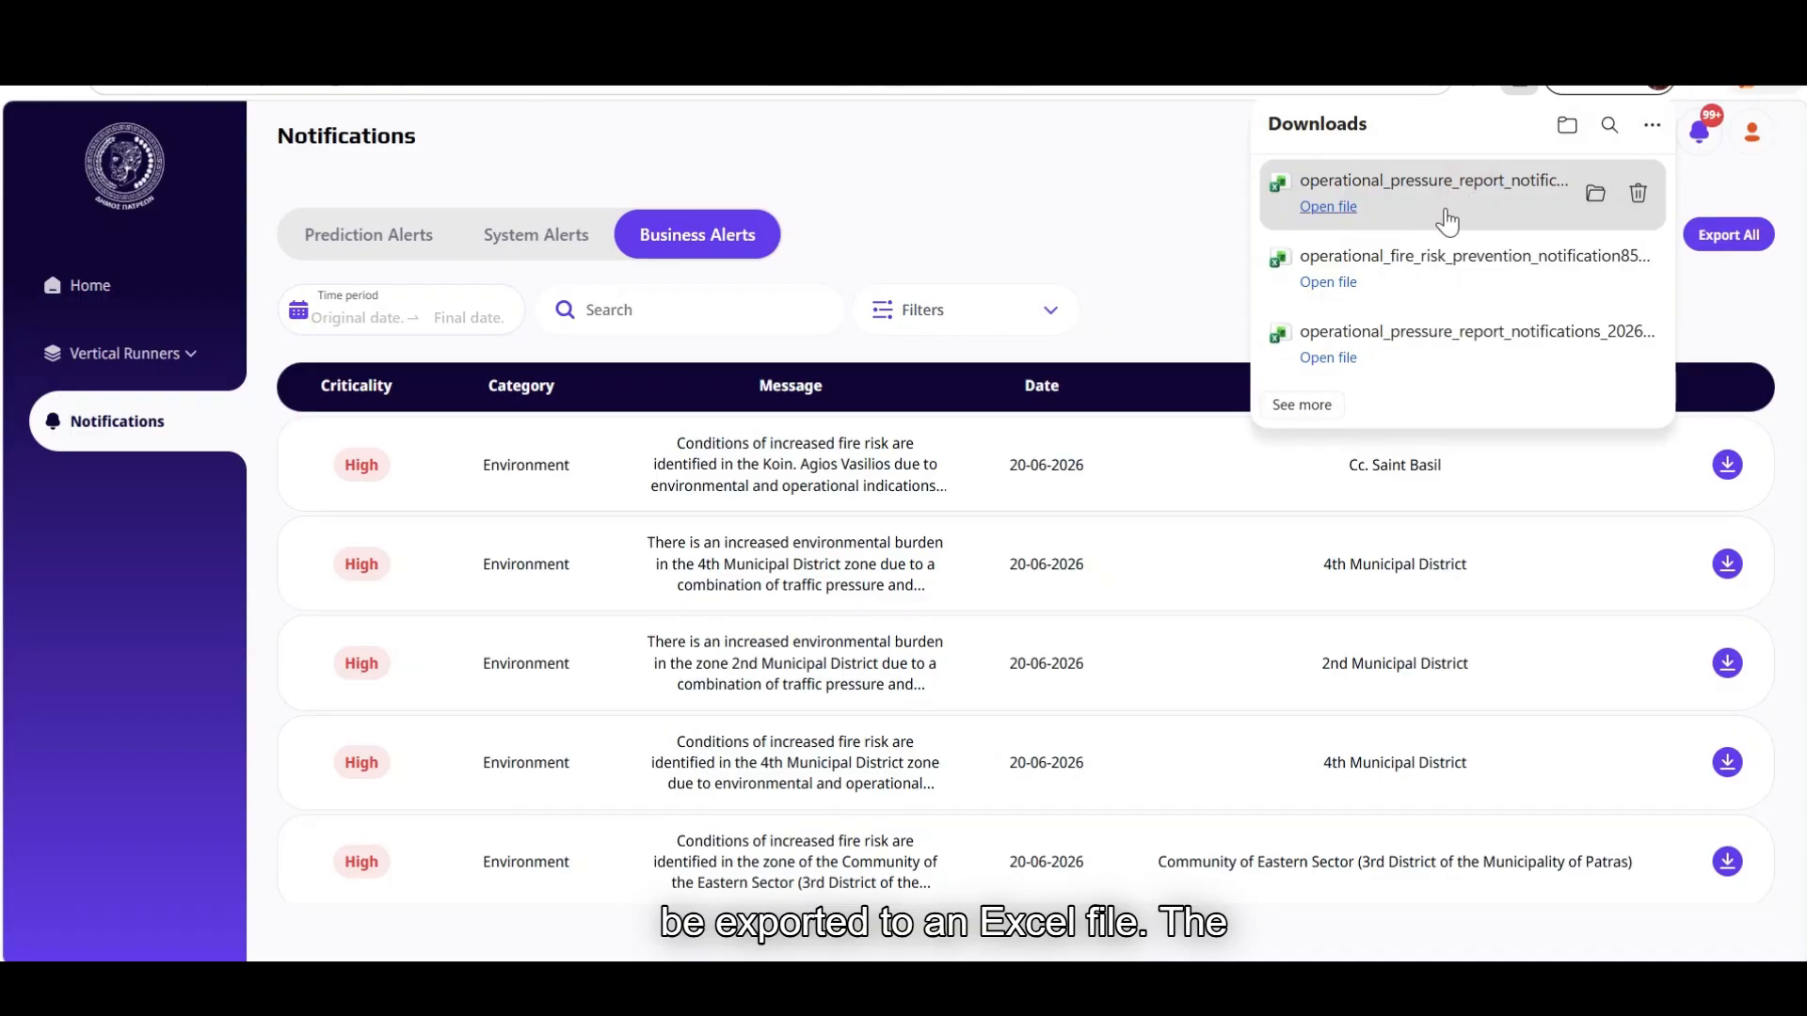
left_click(1327, 206)
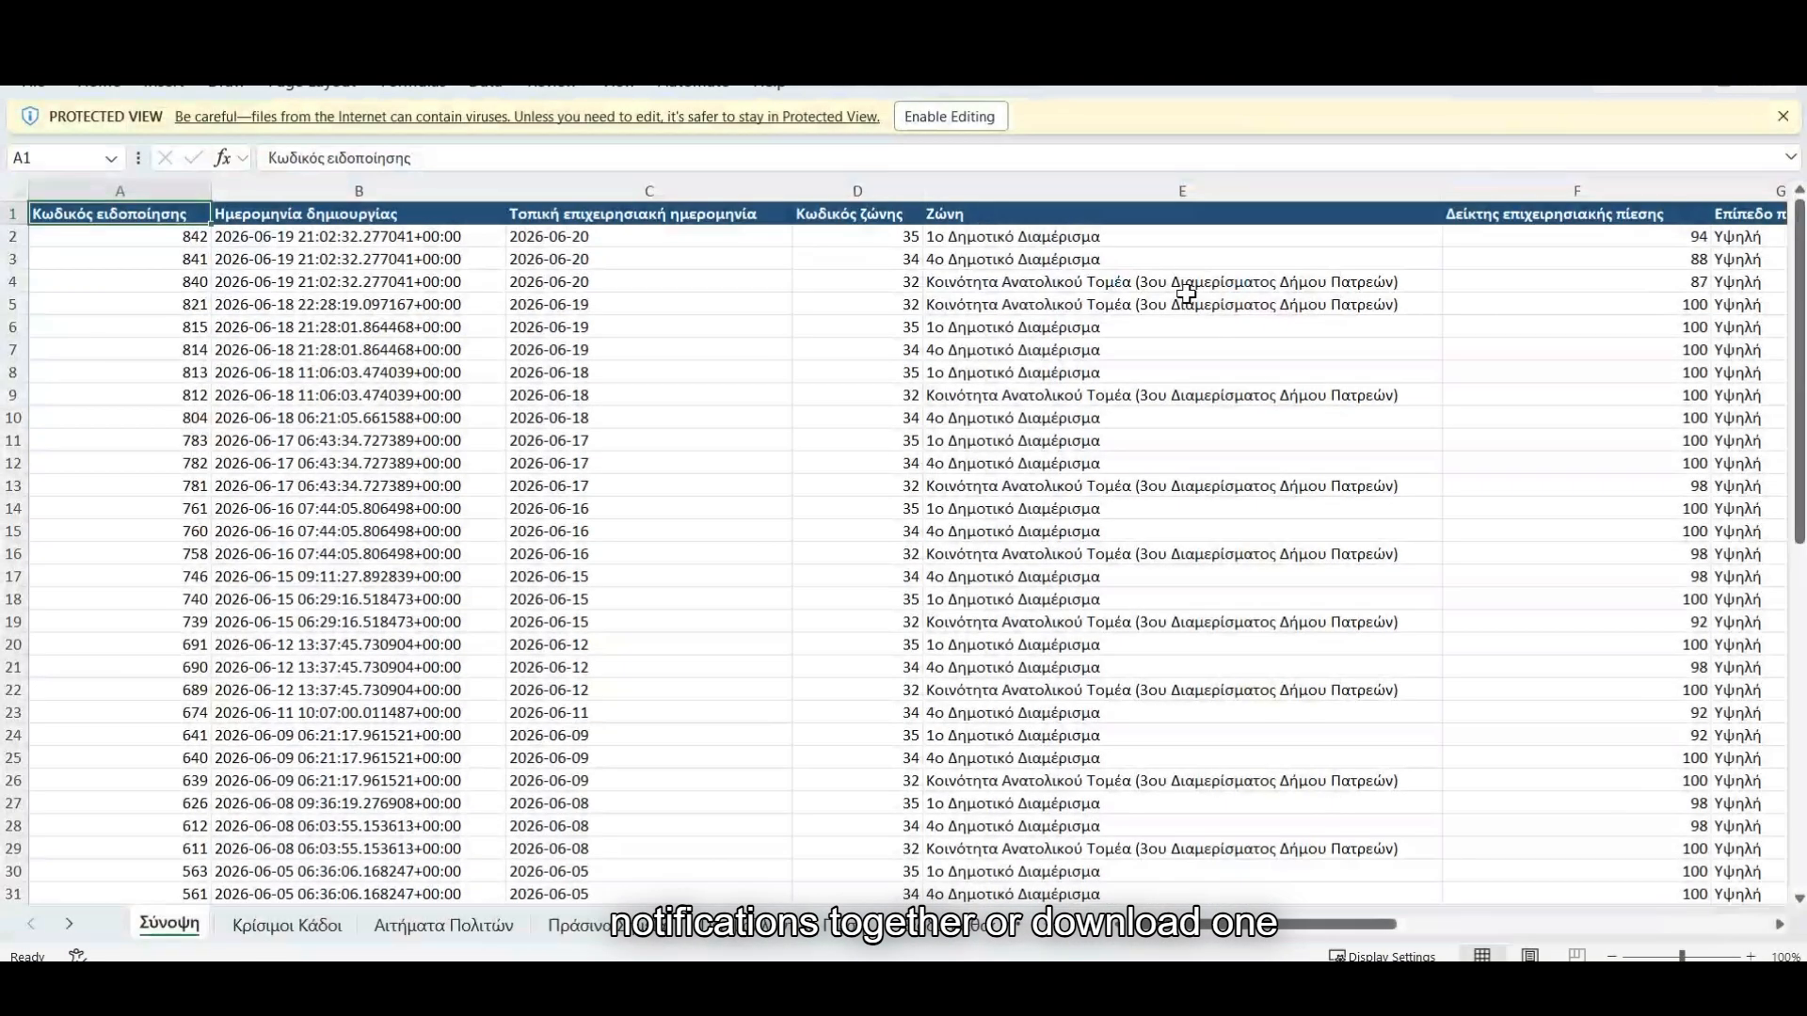
Review the Κρίσιμοι Κάδοι, Αιτήματα Πολιτών, Πράσινα Σημεία, Περιβαλλοντική Πίεση, Έξοδα and zone-coordinate sheets
left_click(323, 934)
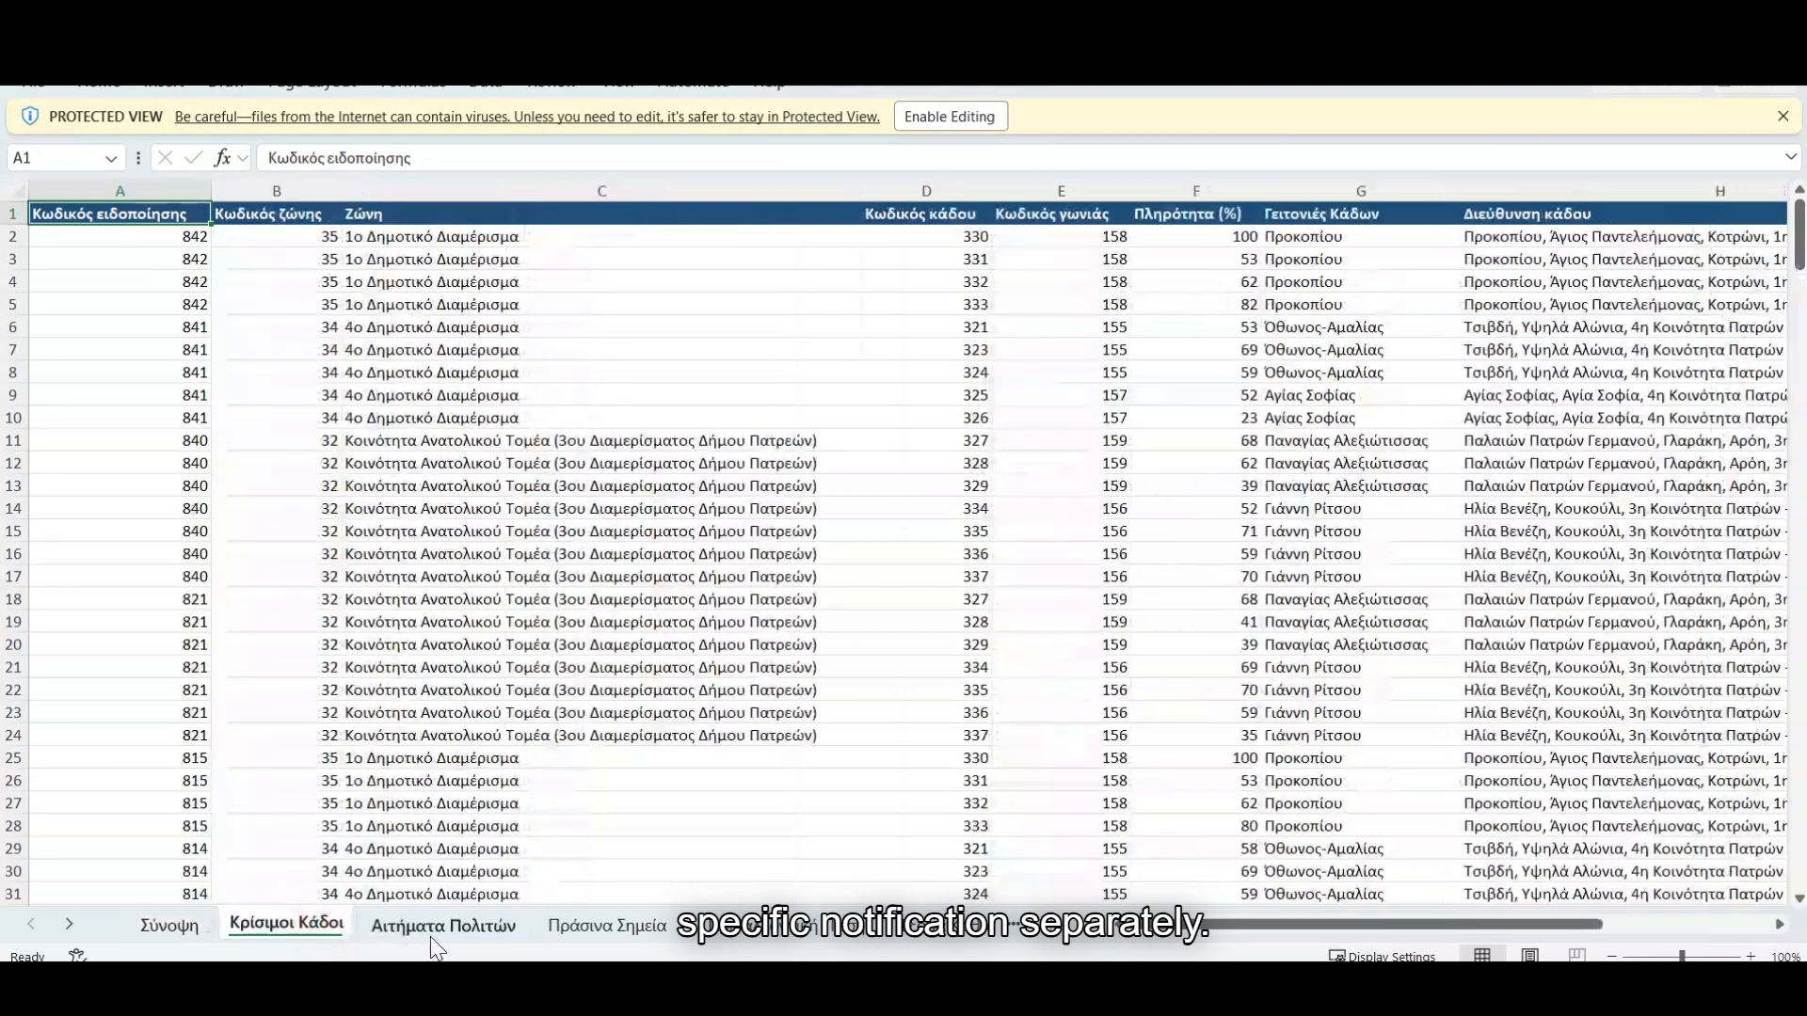
left_click(442, 927)
left_click(607, 927)
left_click(753, 931)
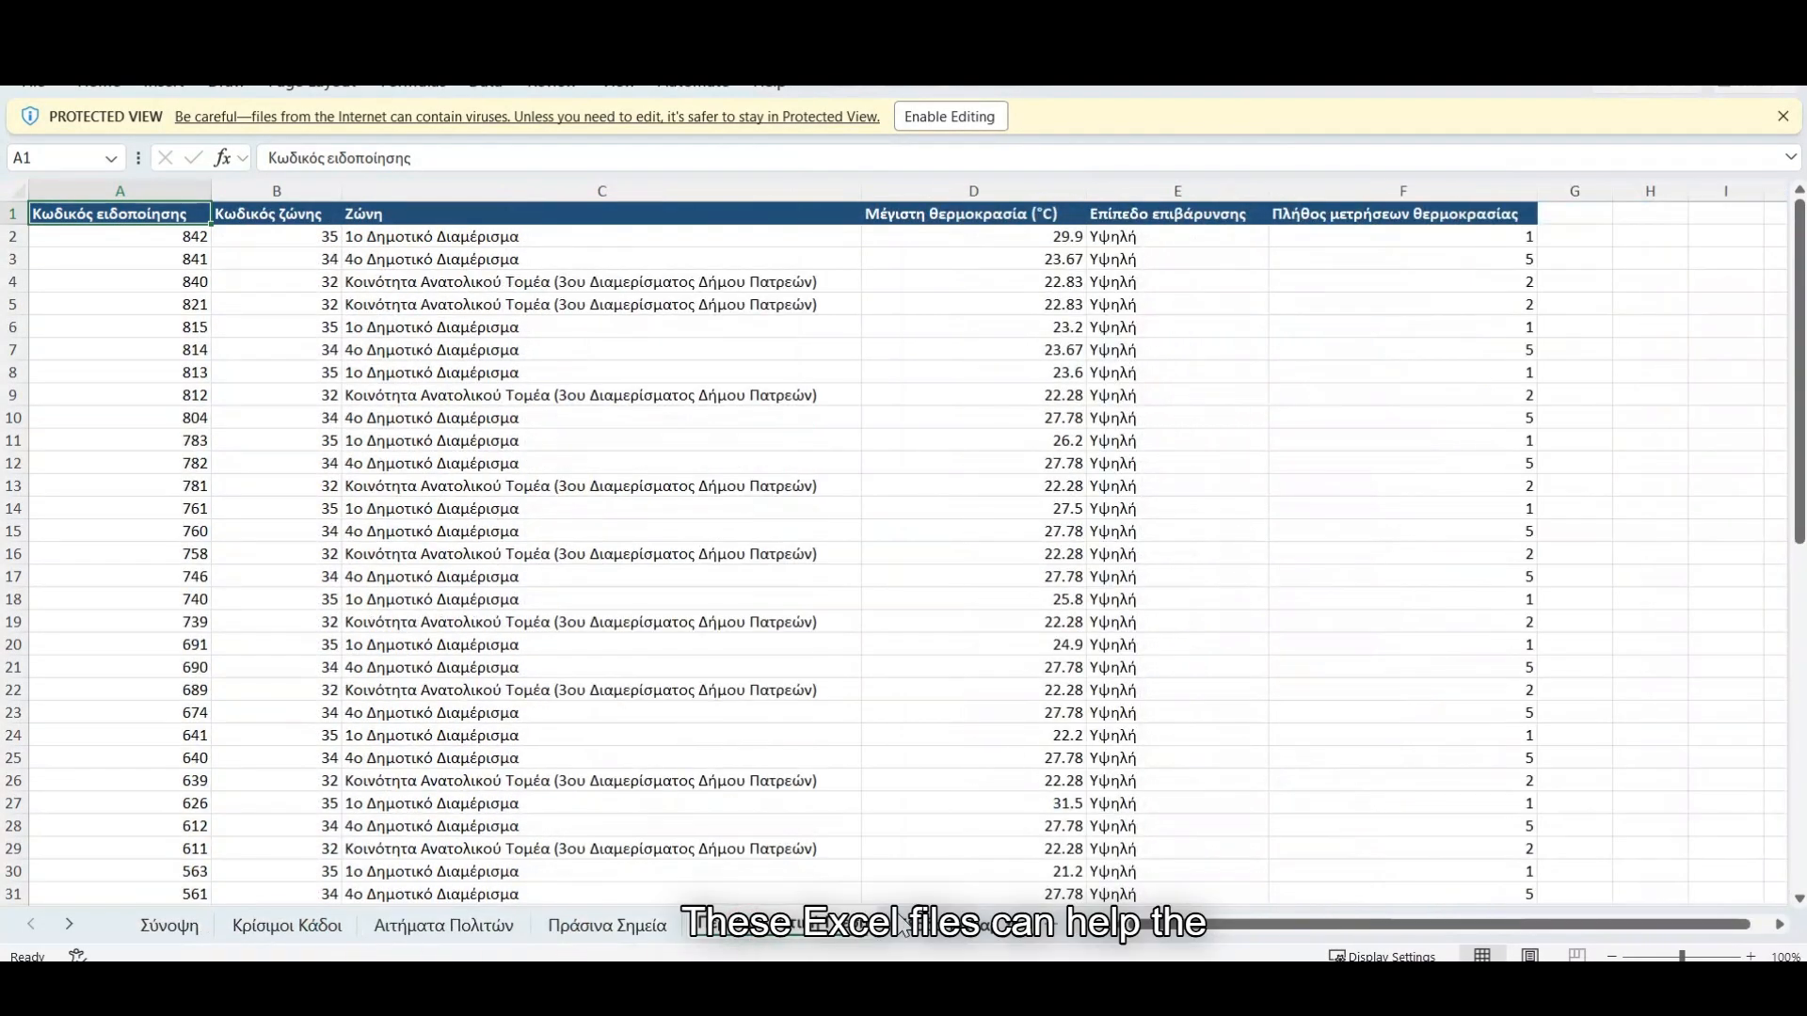
left_click(951, 927)
left_click(993, 930)
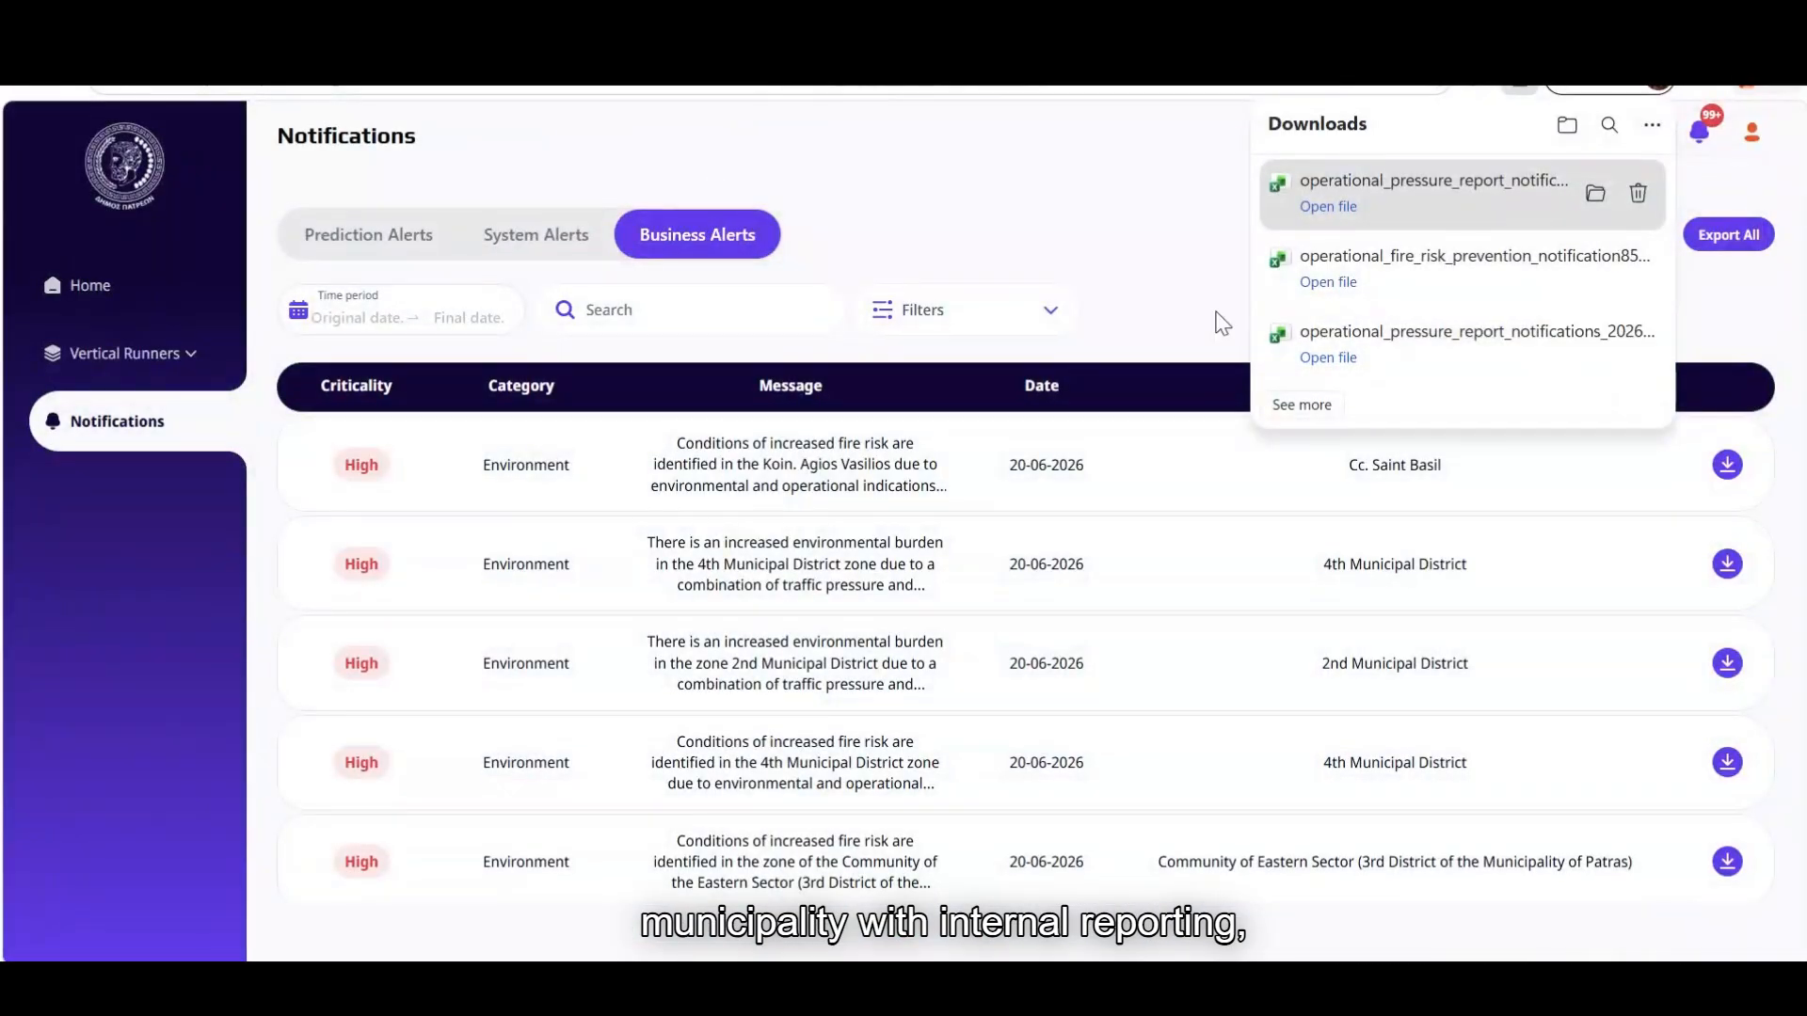
Close the downloads list and scroll through the business alerts
left_click(1150, 273)
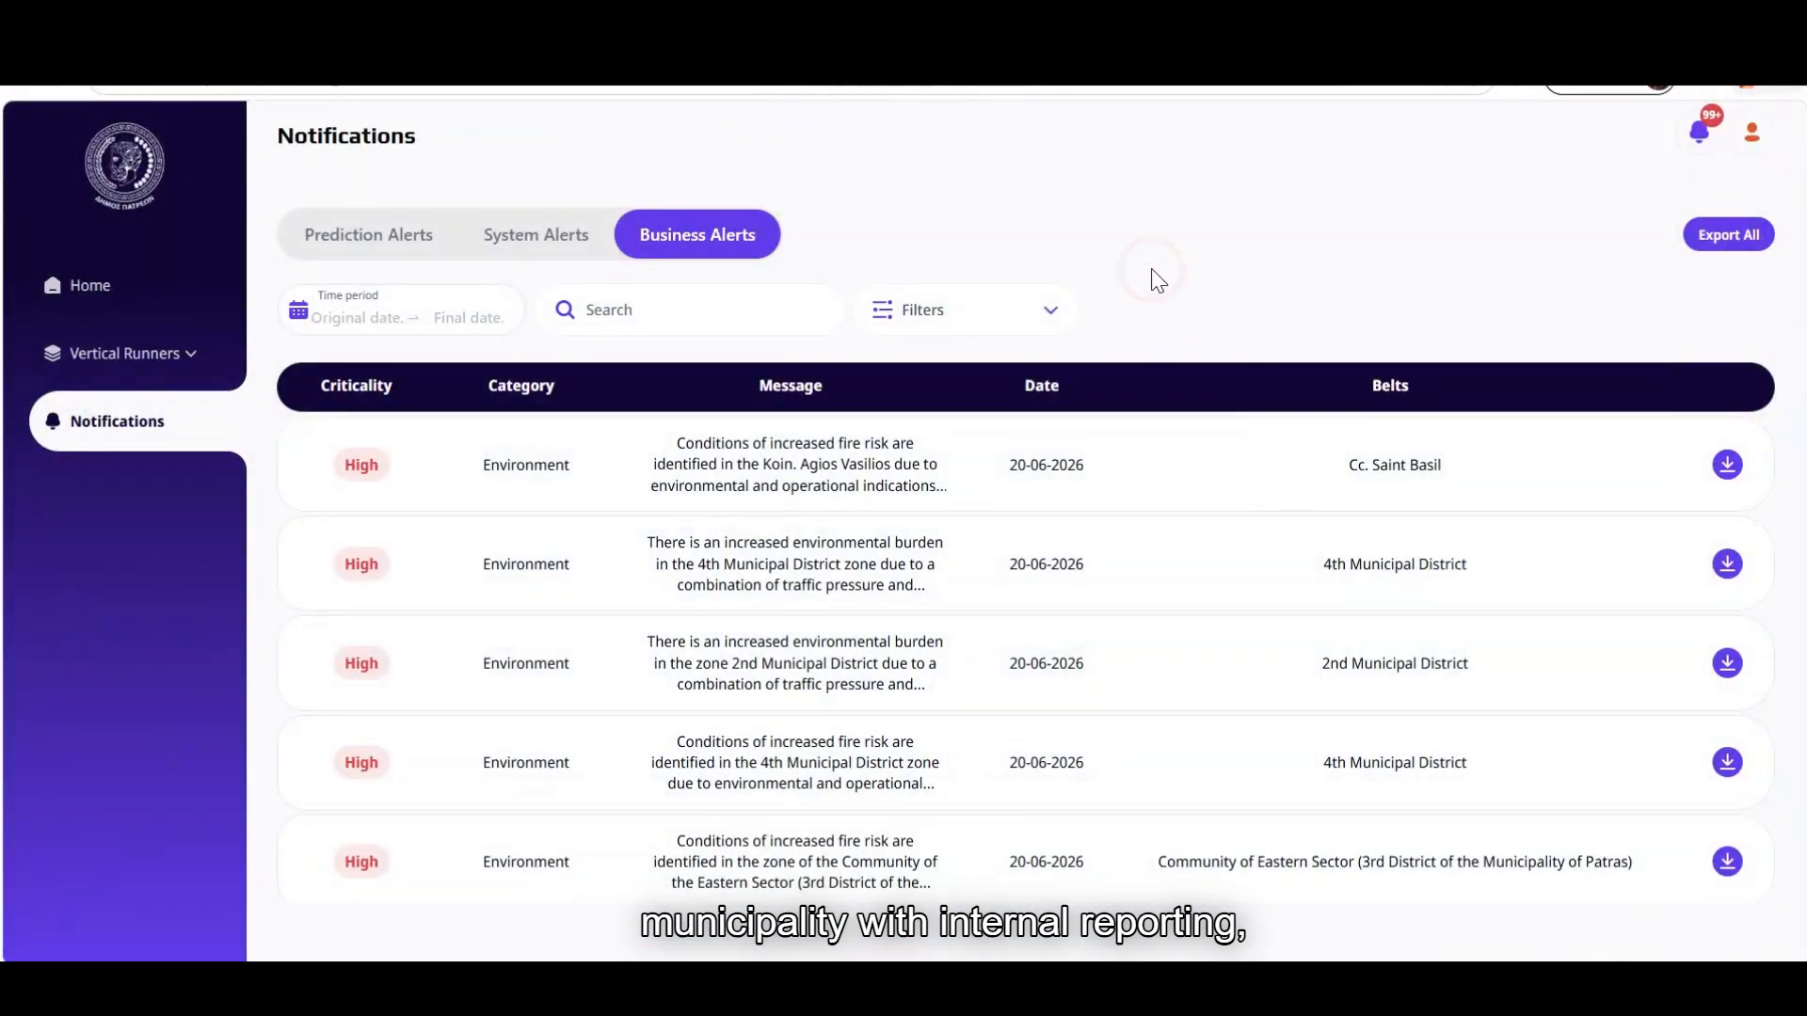
scroll(1189, 355, "down", 4)
scroll(1197, 362, "up", 5)
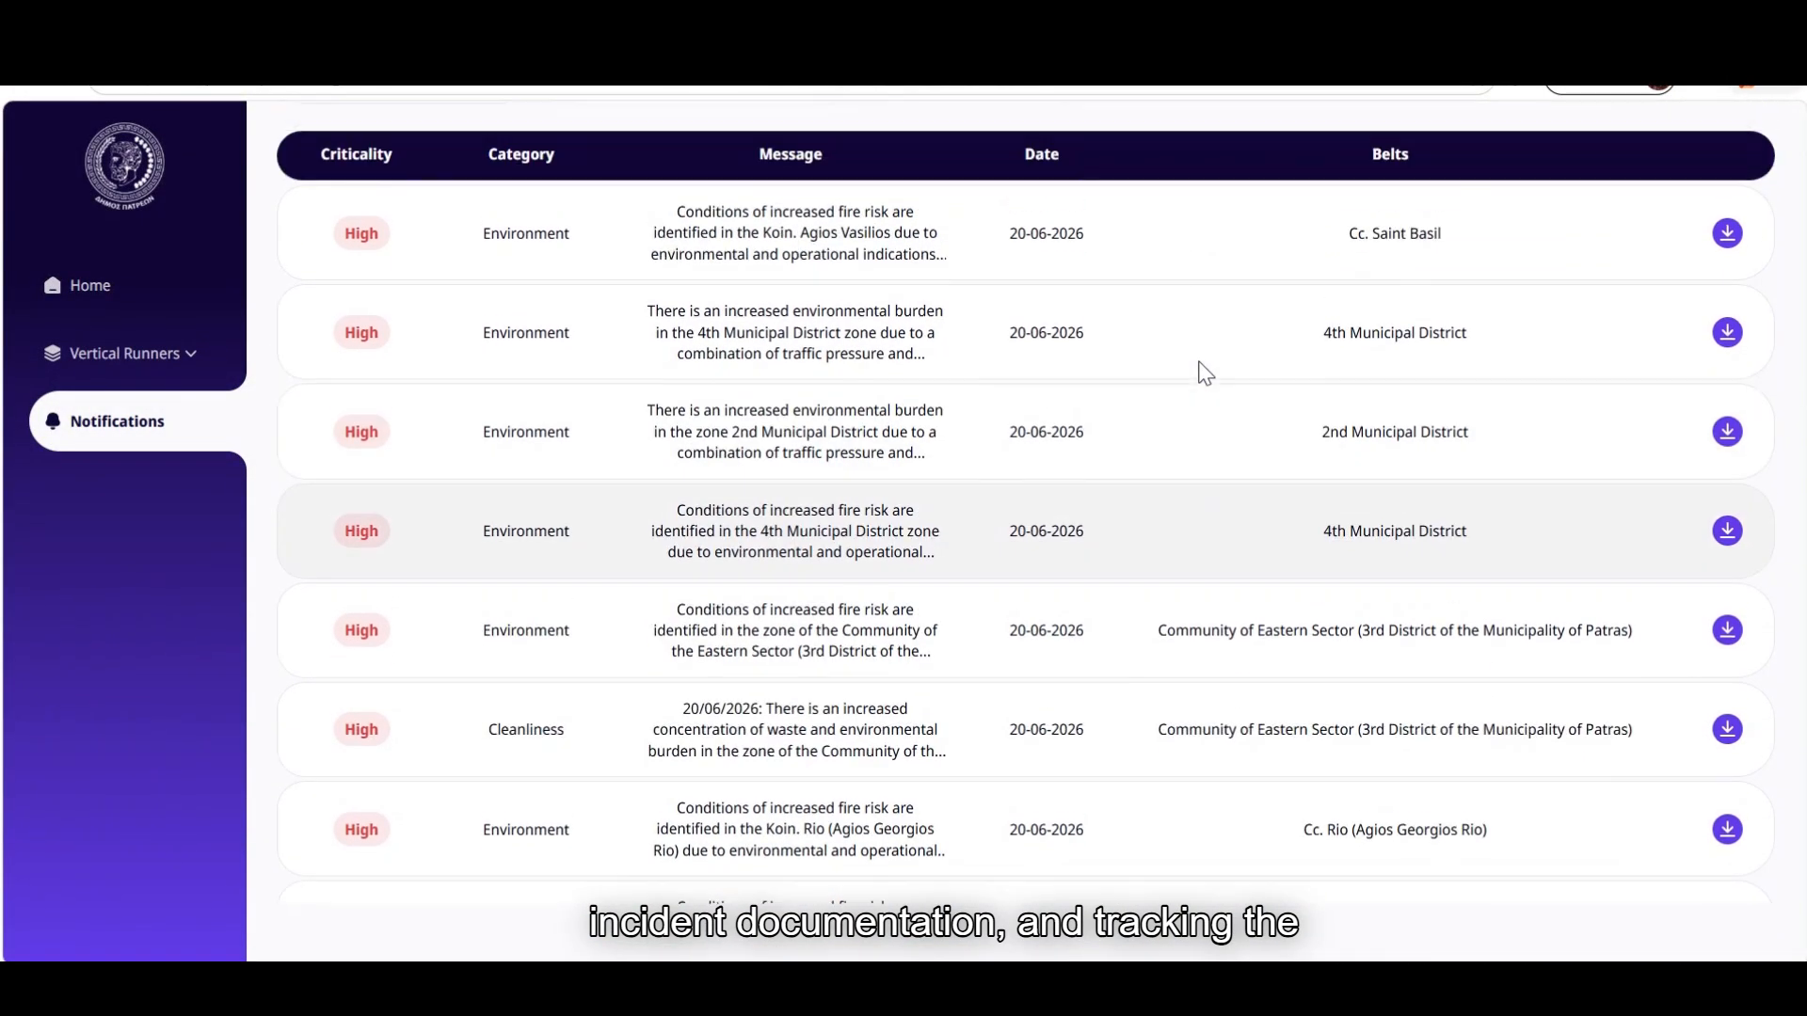